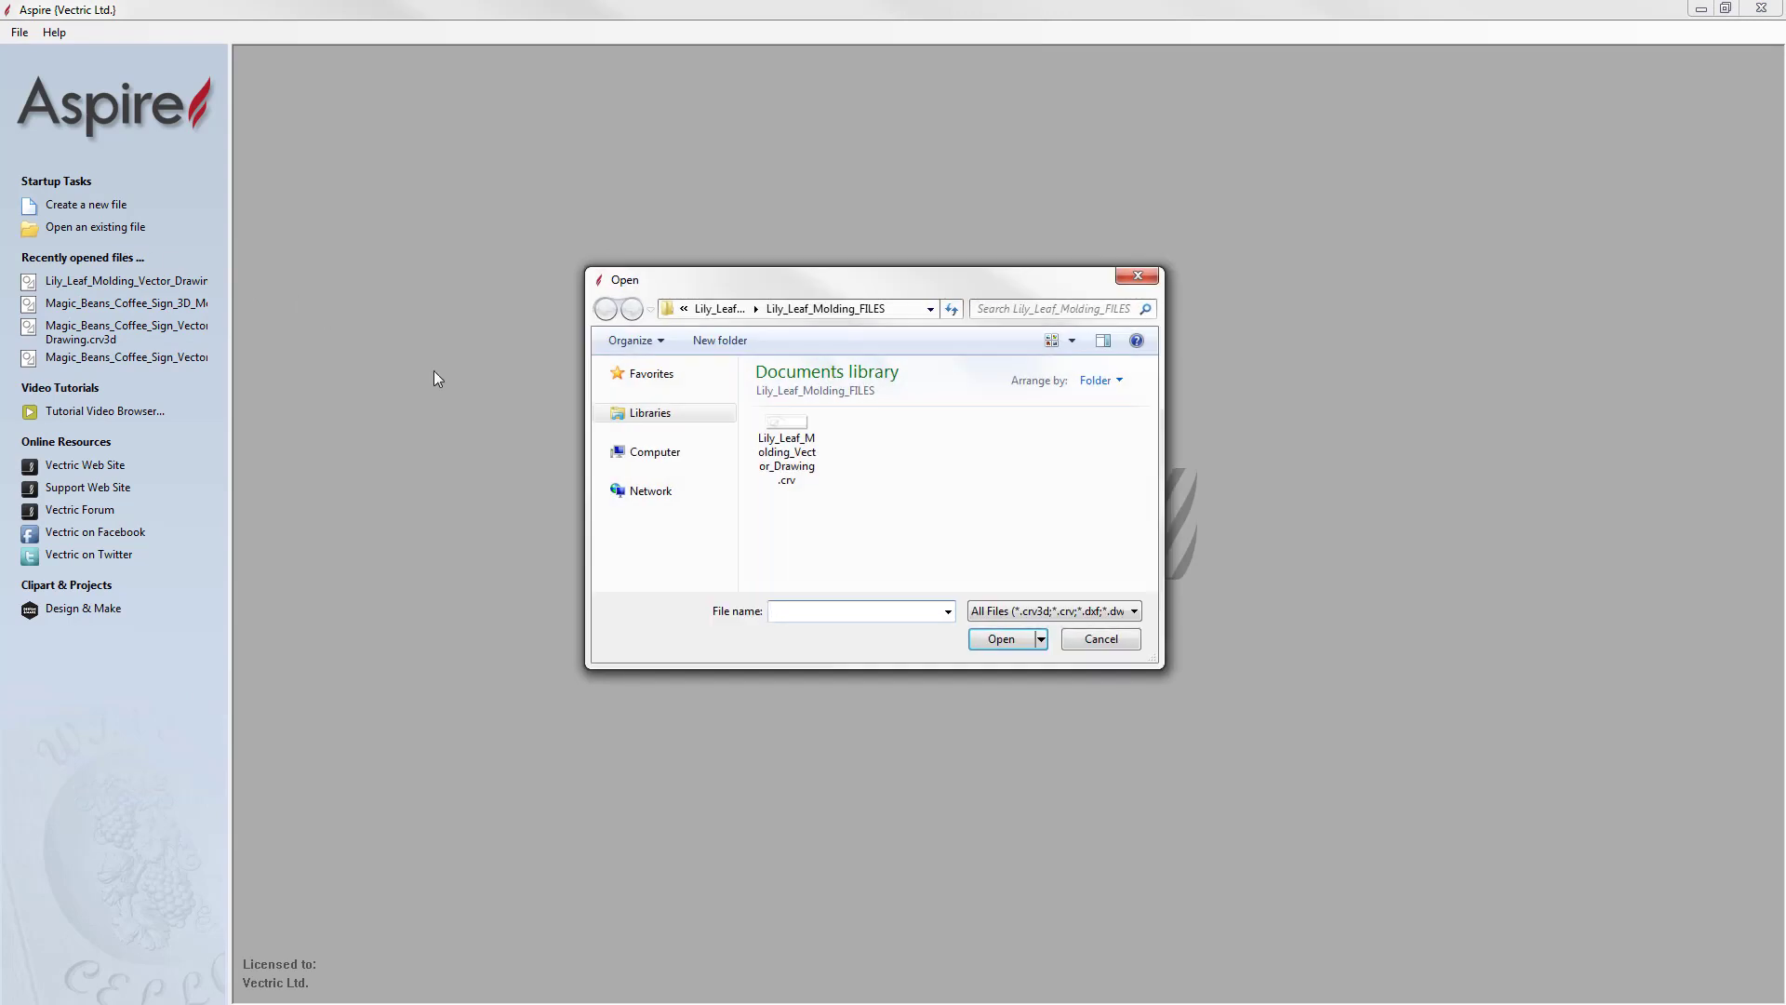
- Open the drawing file Lily_Leaf_Molding_Vector_Drawing.crv from the Lily_Leaf_Molding_FILES folder
{"action": "left_click", "coordinate": [812, 448]}
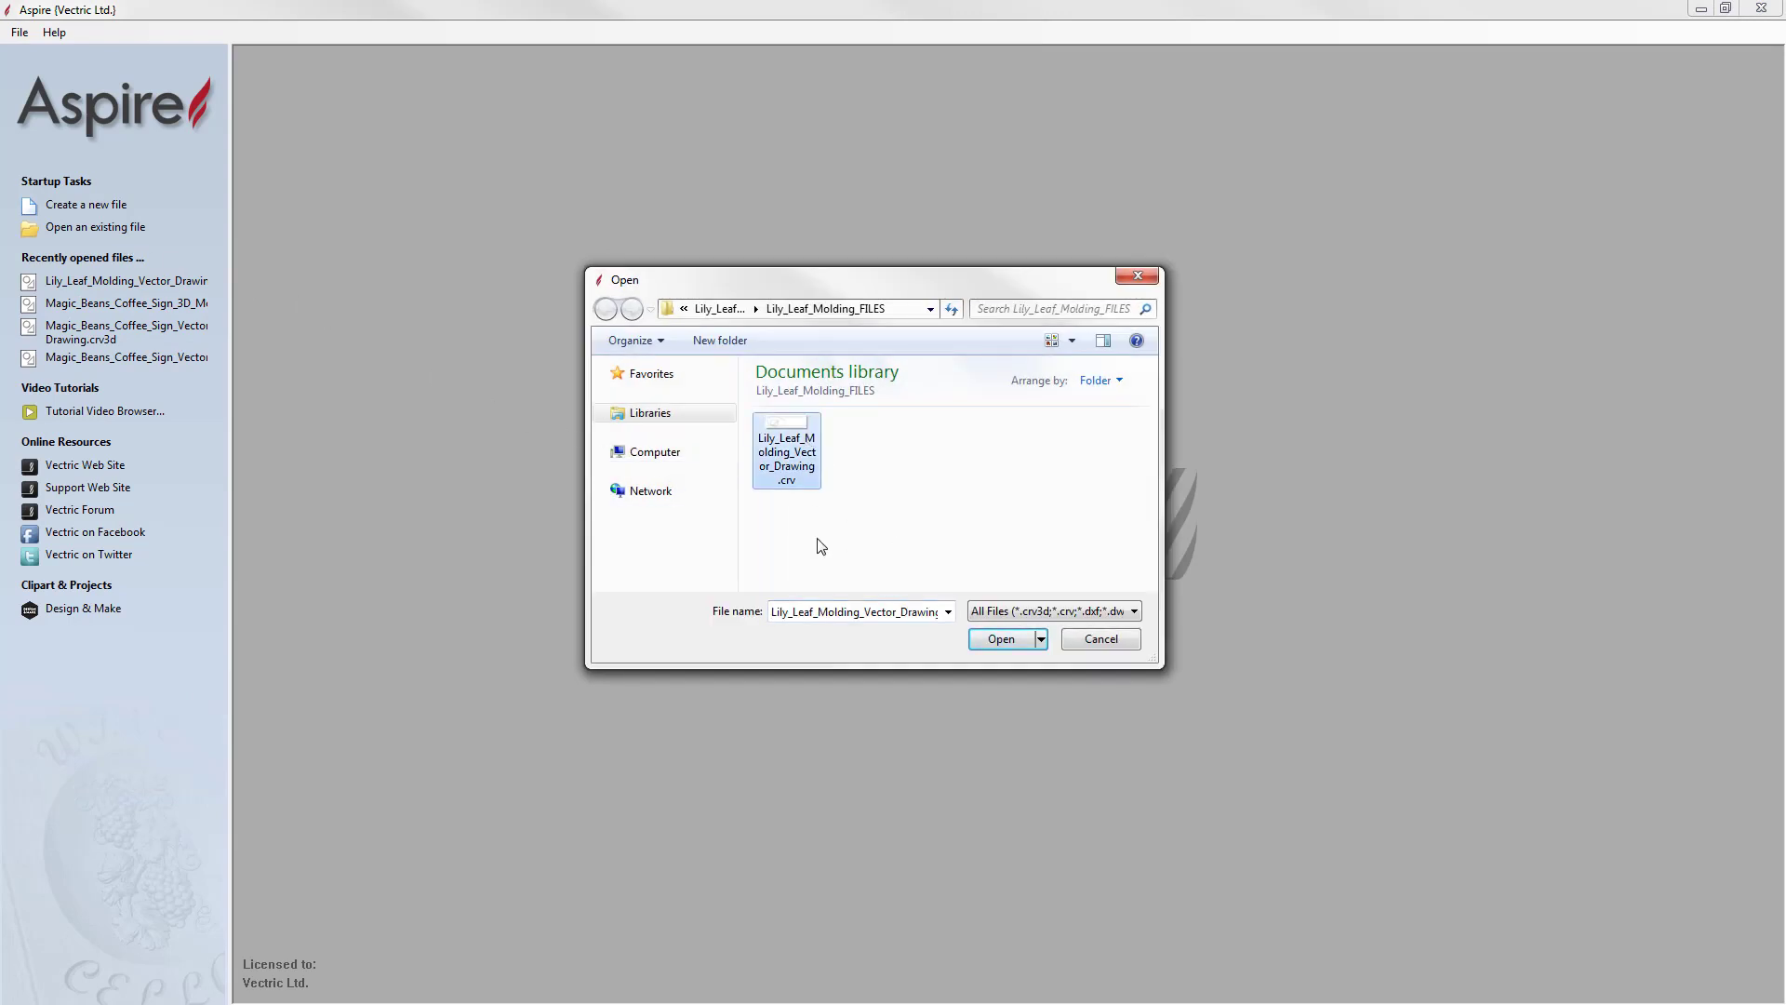
{"action": "left_click", "coordinate": [1005, 641]}
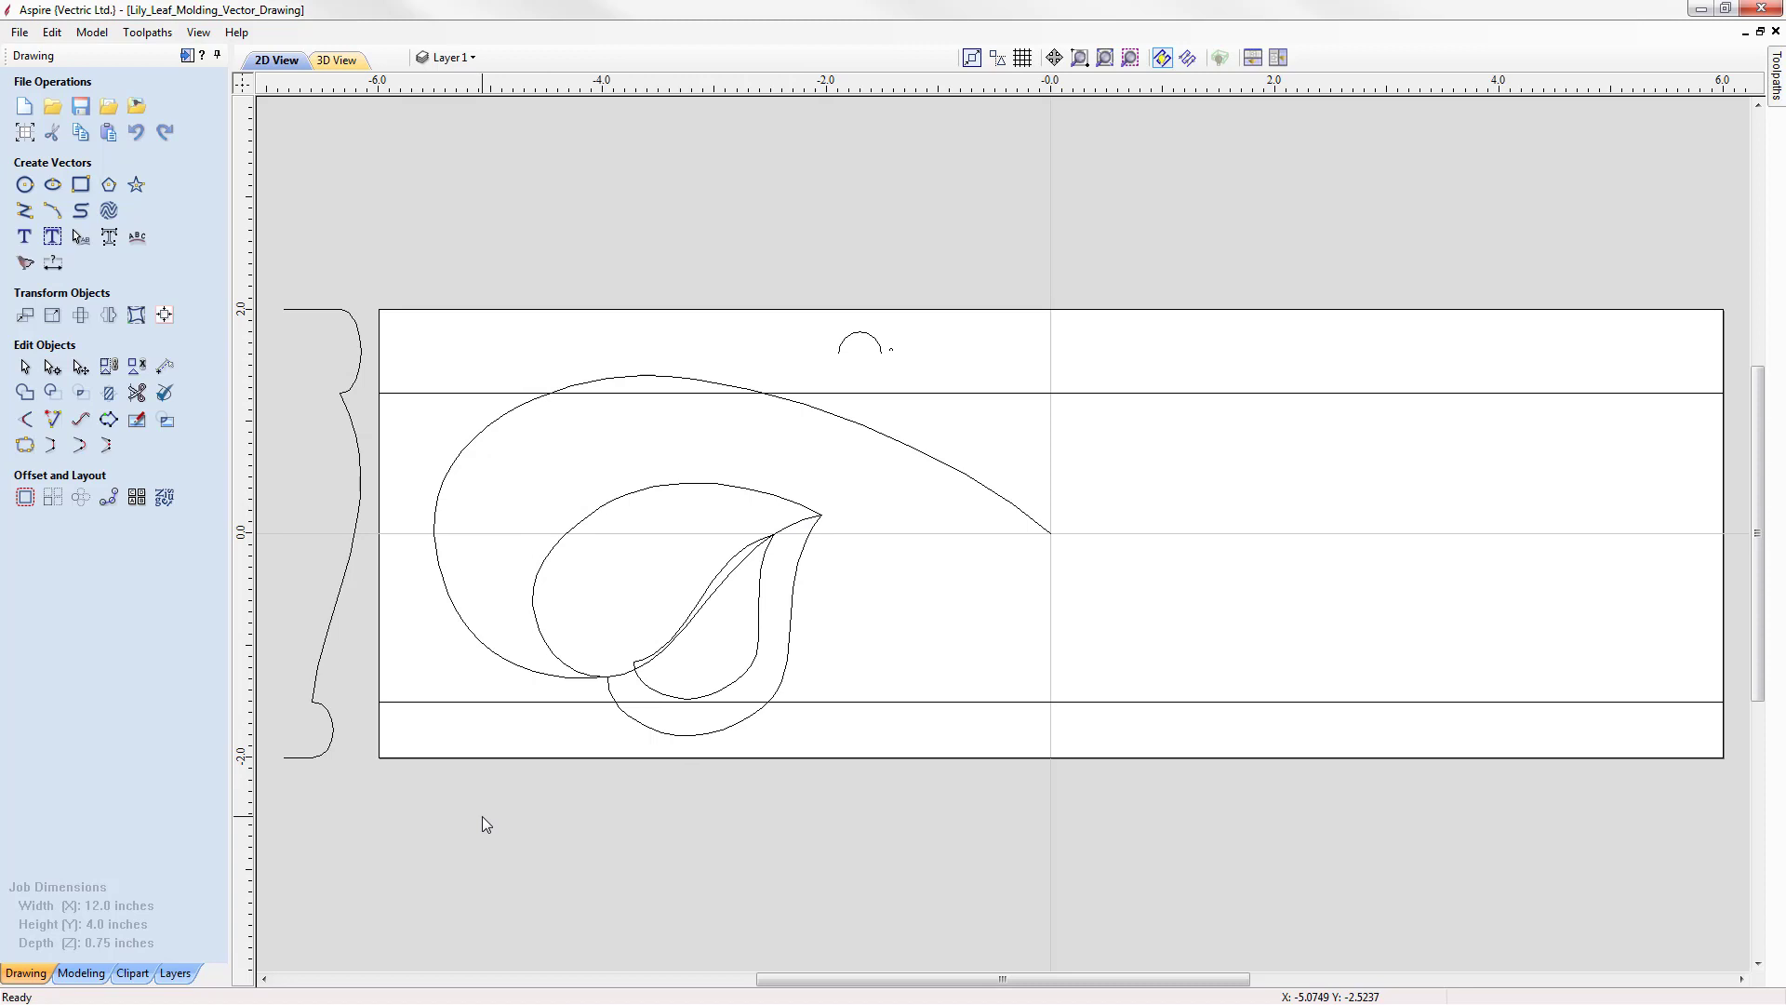
- Set the job's modeling resolution to Very High (7 x Slower) and its material appearance to Canadian Maple
{"action": "left_click", "coordinate": [25, 133]}
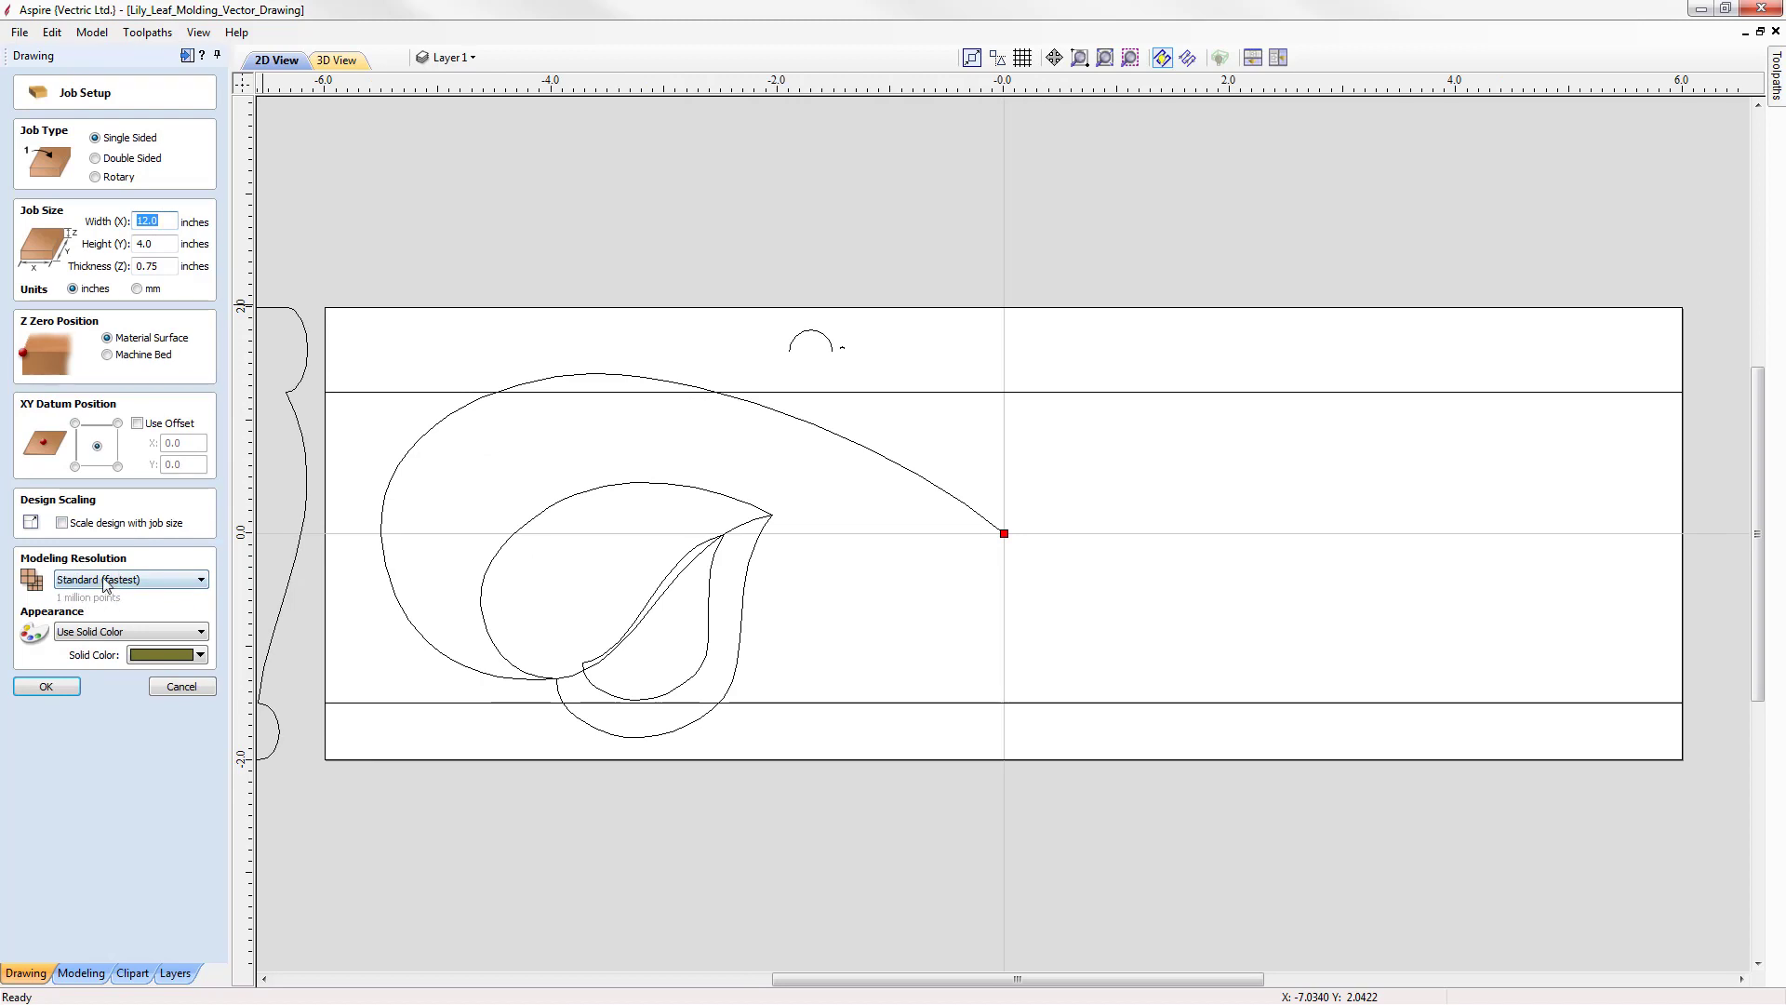
{"action": "left_click", "coordinate": [132, 580]}
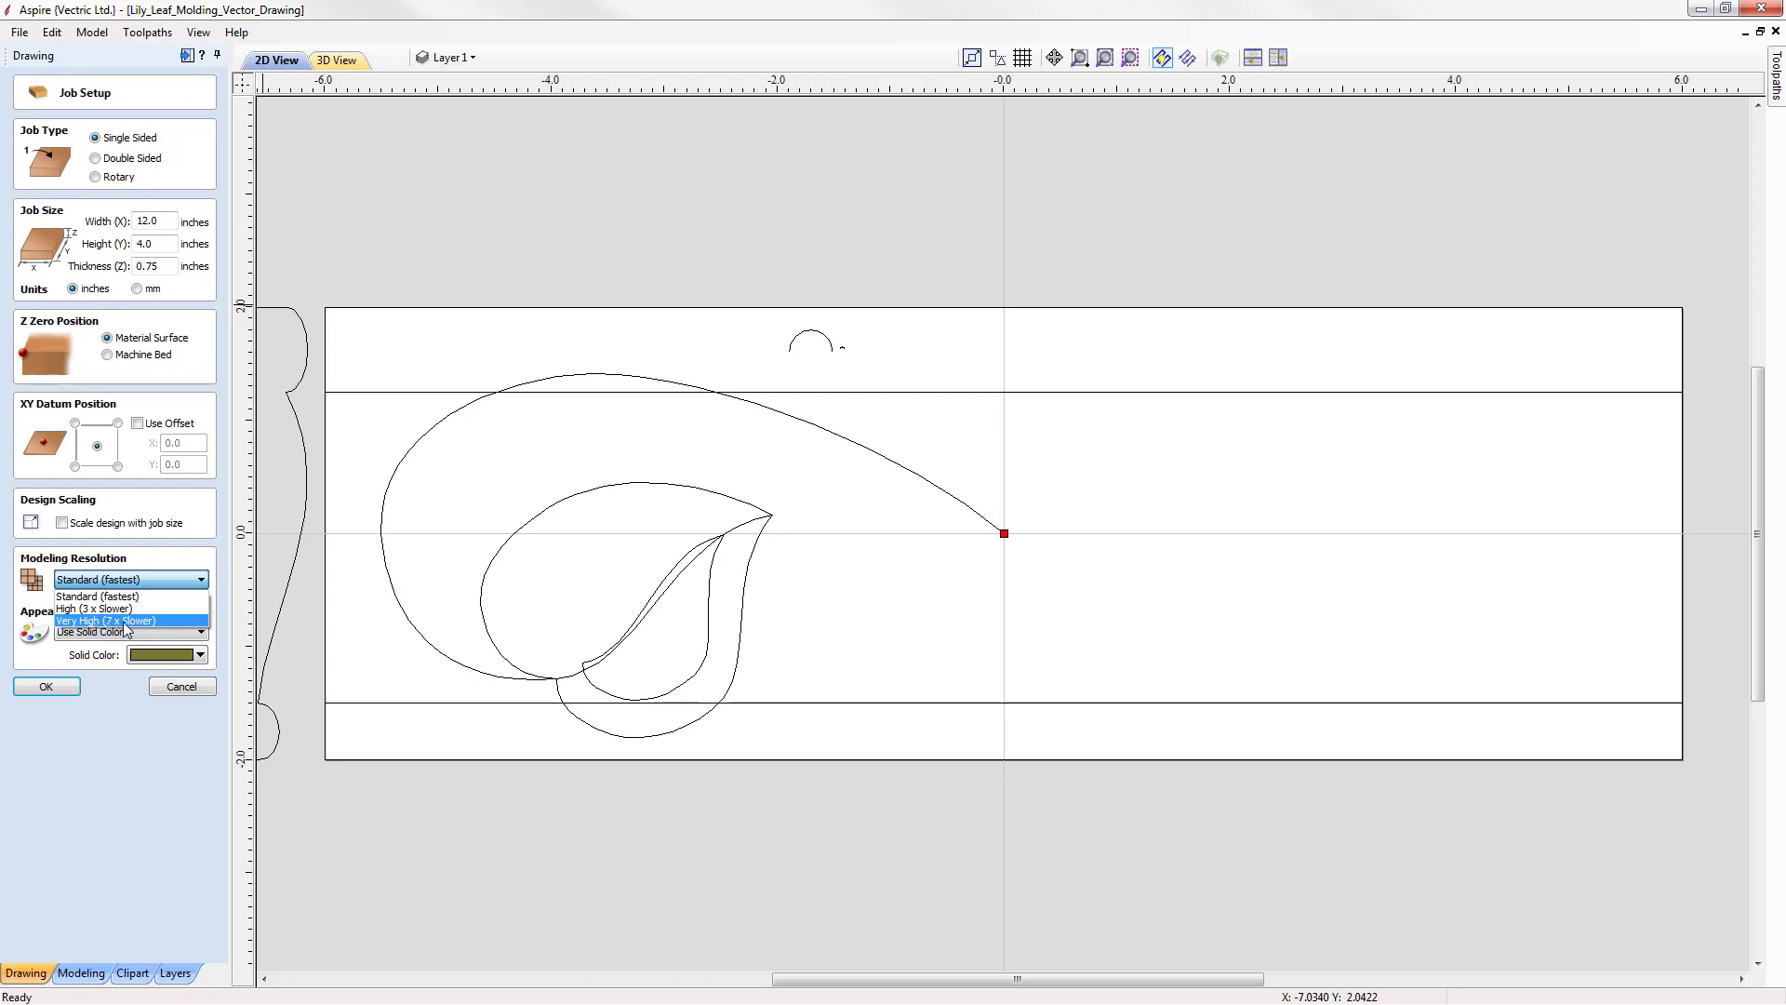
{"action": "left_click", "coordinate": [119, 620]}
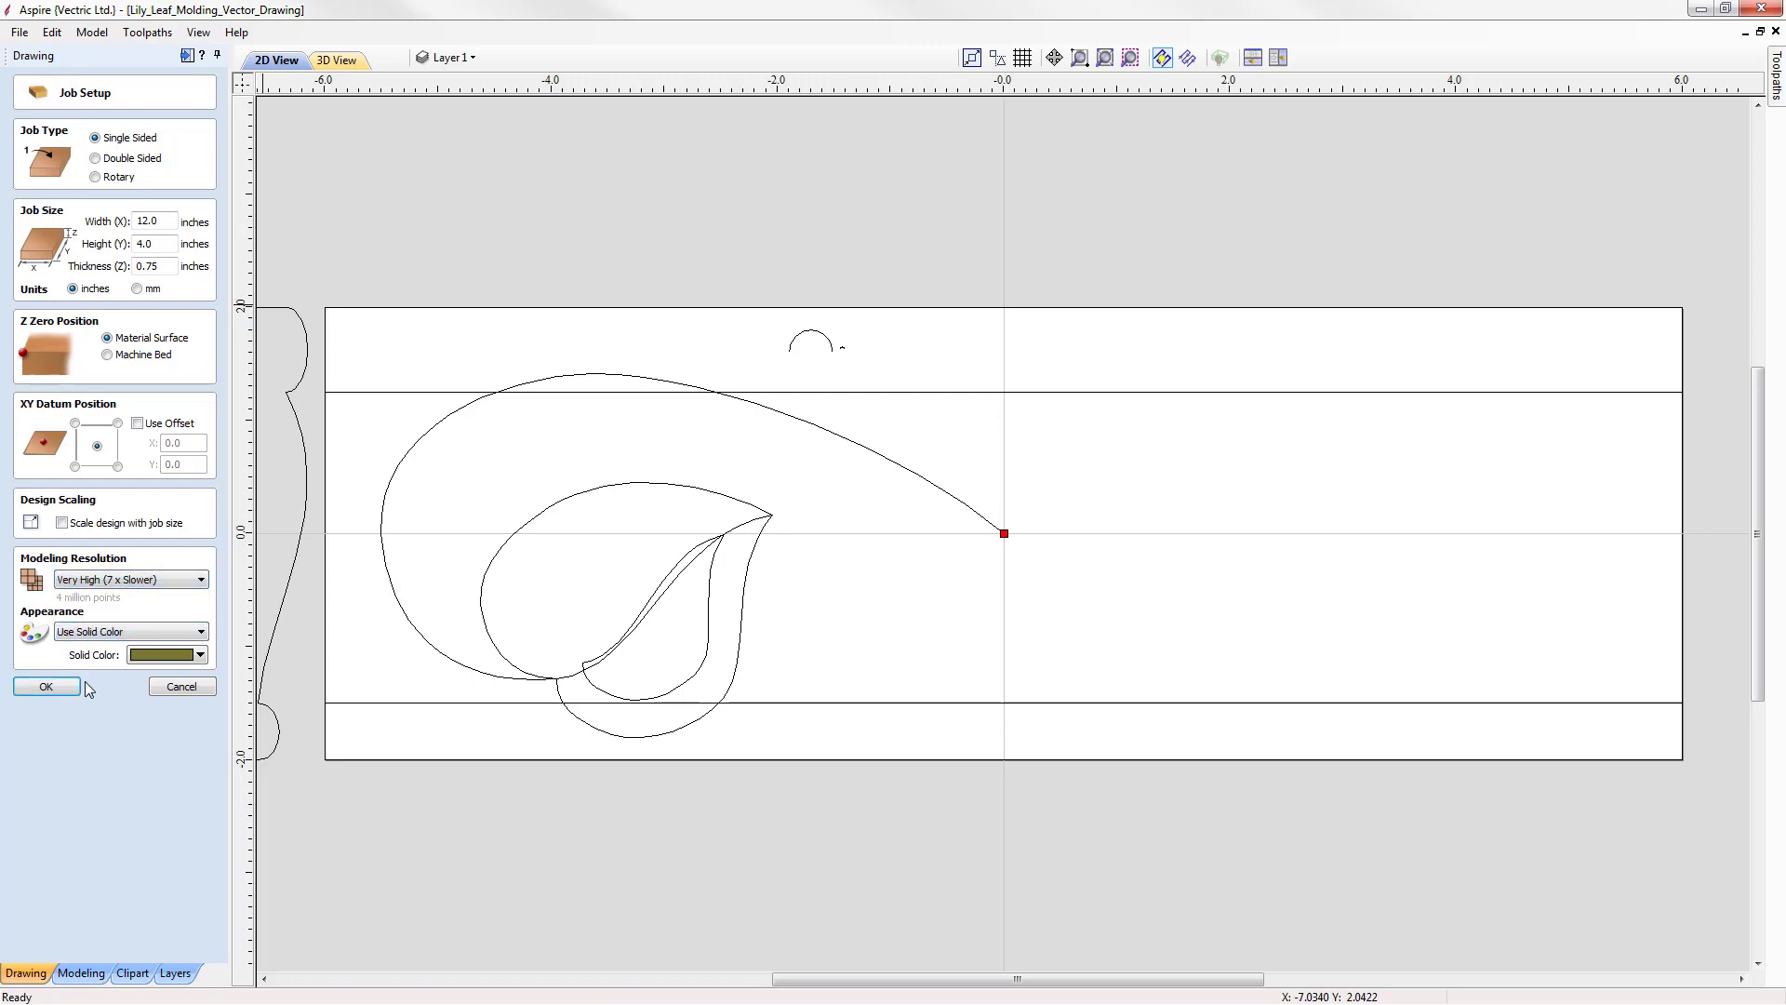
{"action": "left_click", "coordinate": [86, 636]}
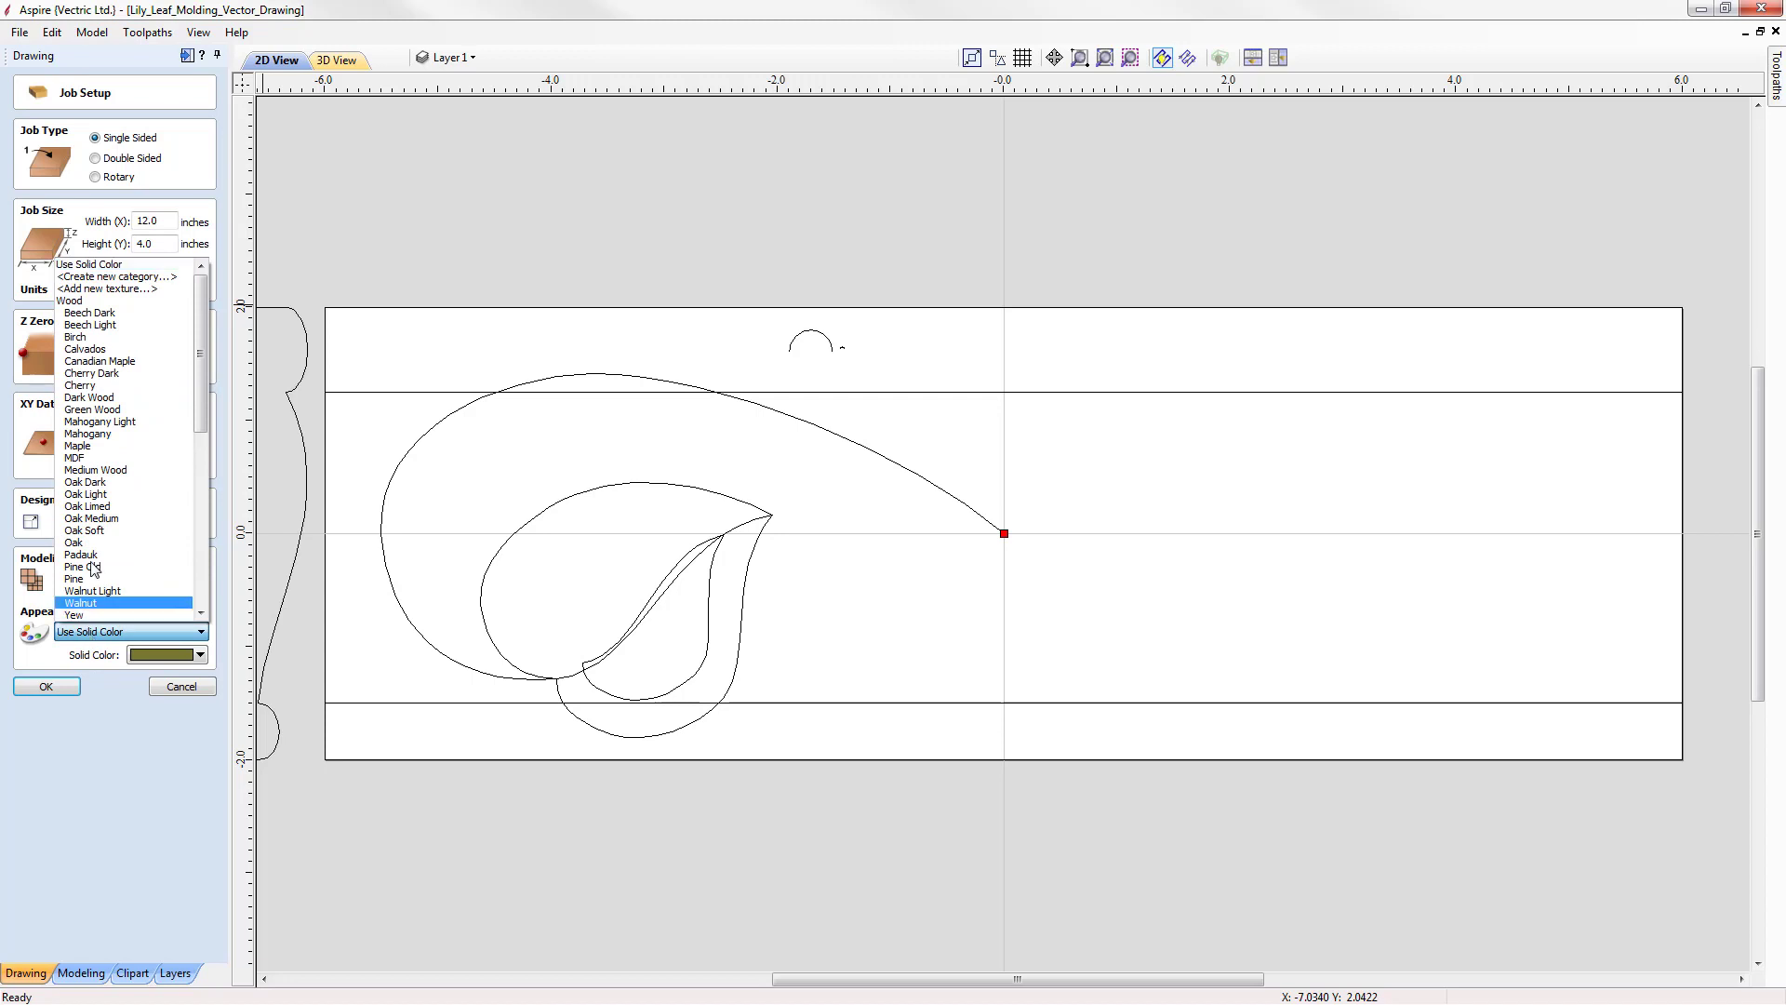
{"action": "left_click", "coordinate": [126, 365]}
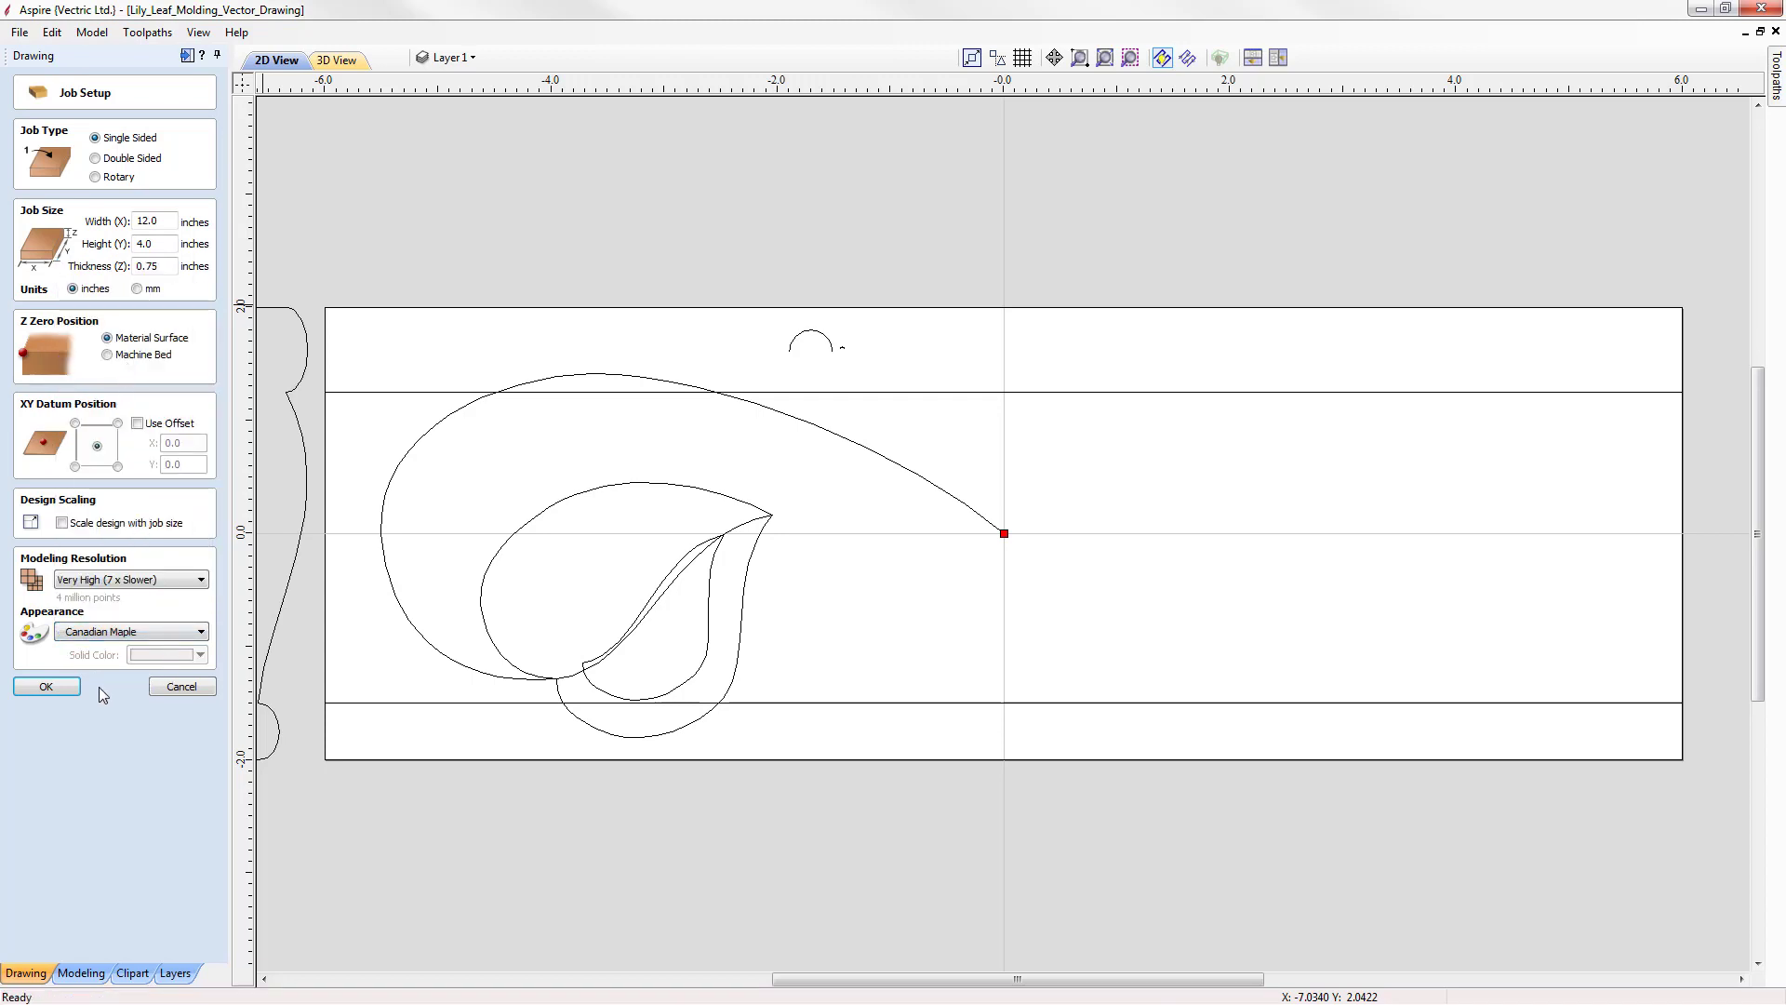
{"action": "left_click", "coordinate": [47, 687]}
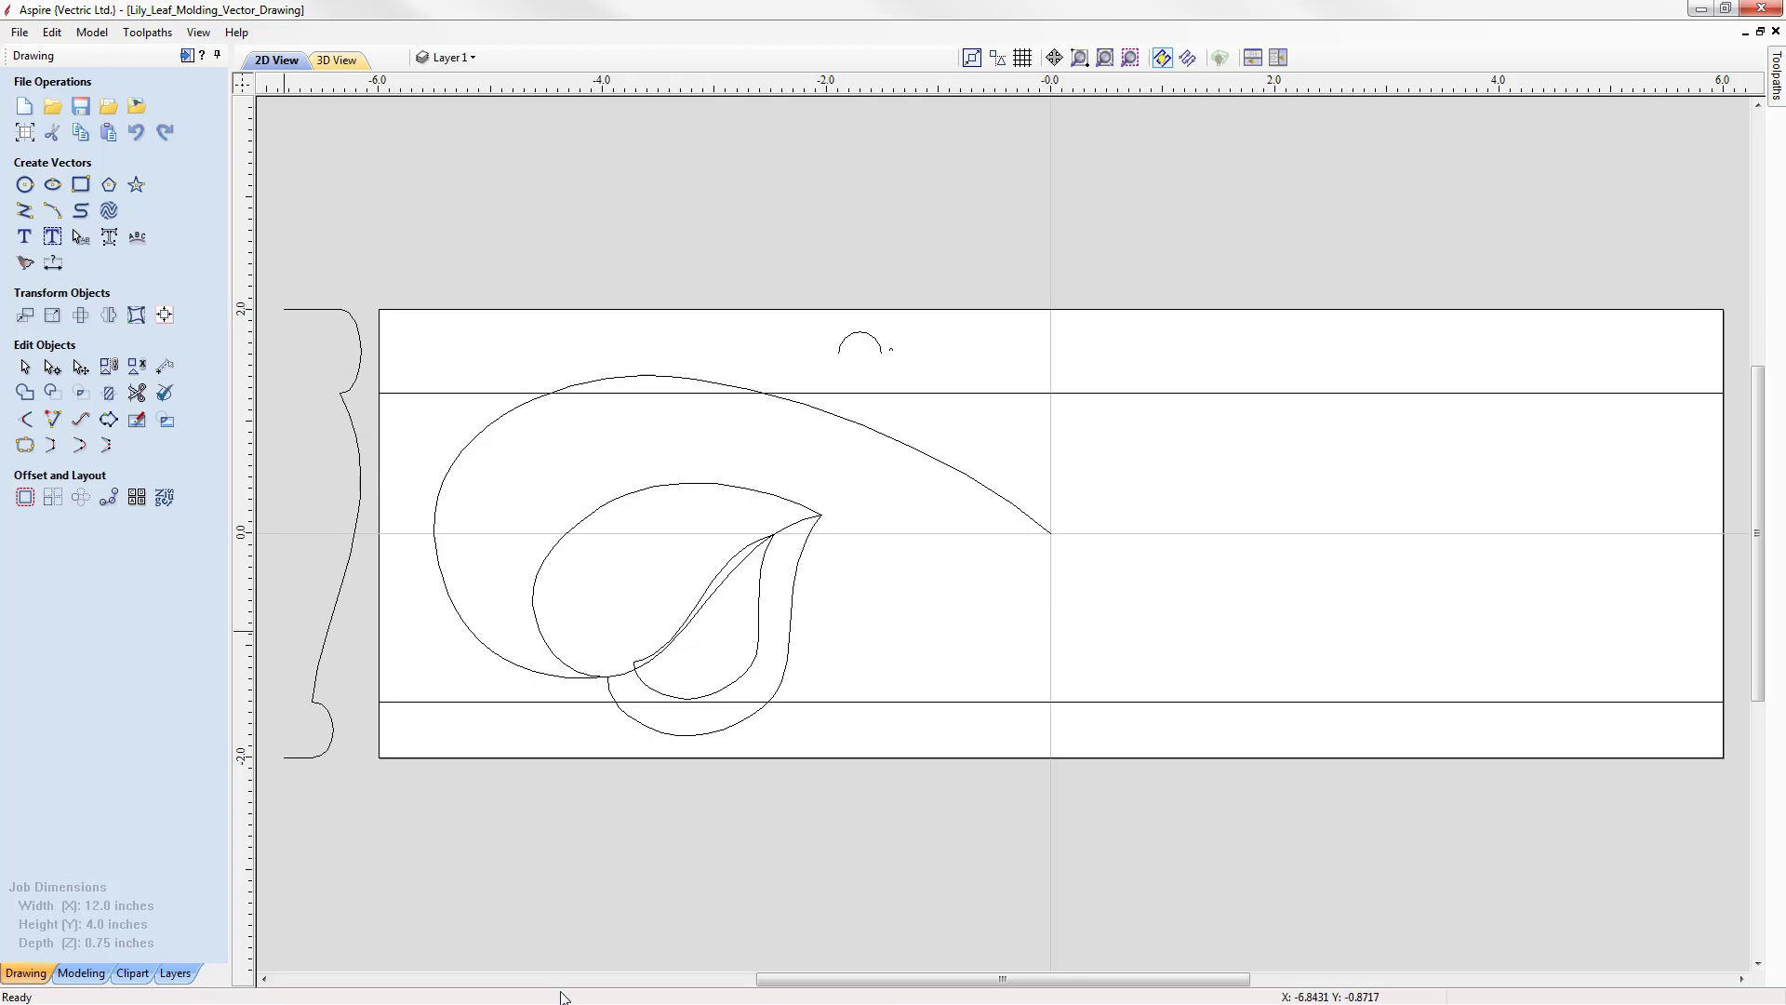
- Tile the 2D and 3D views one above the other and examine the molding's edge lines and profile vector
{"action": "left_click", "coordinate": [1252, 58]}
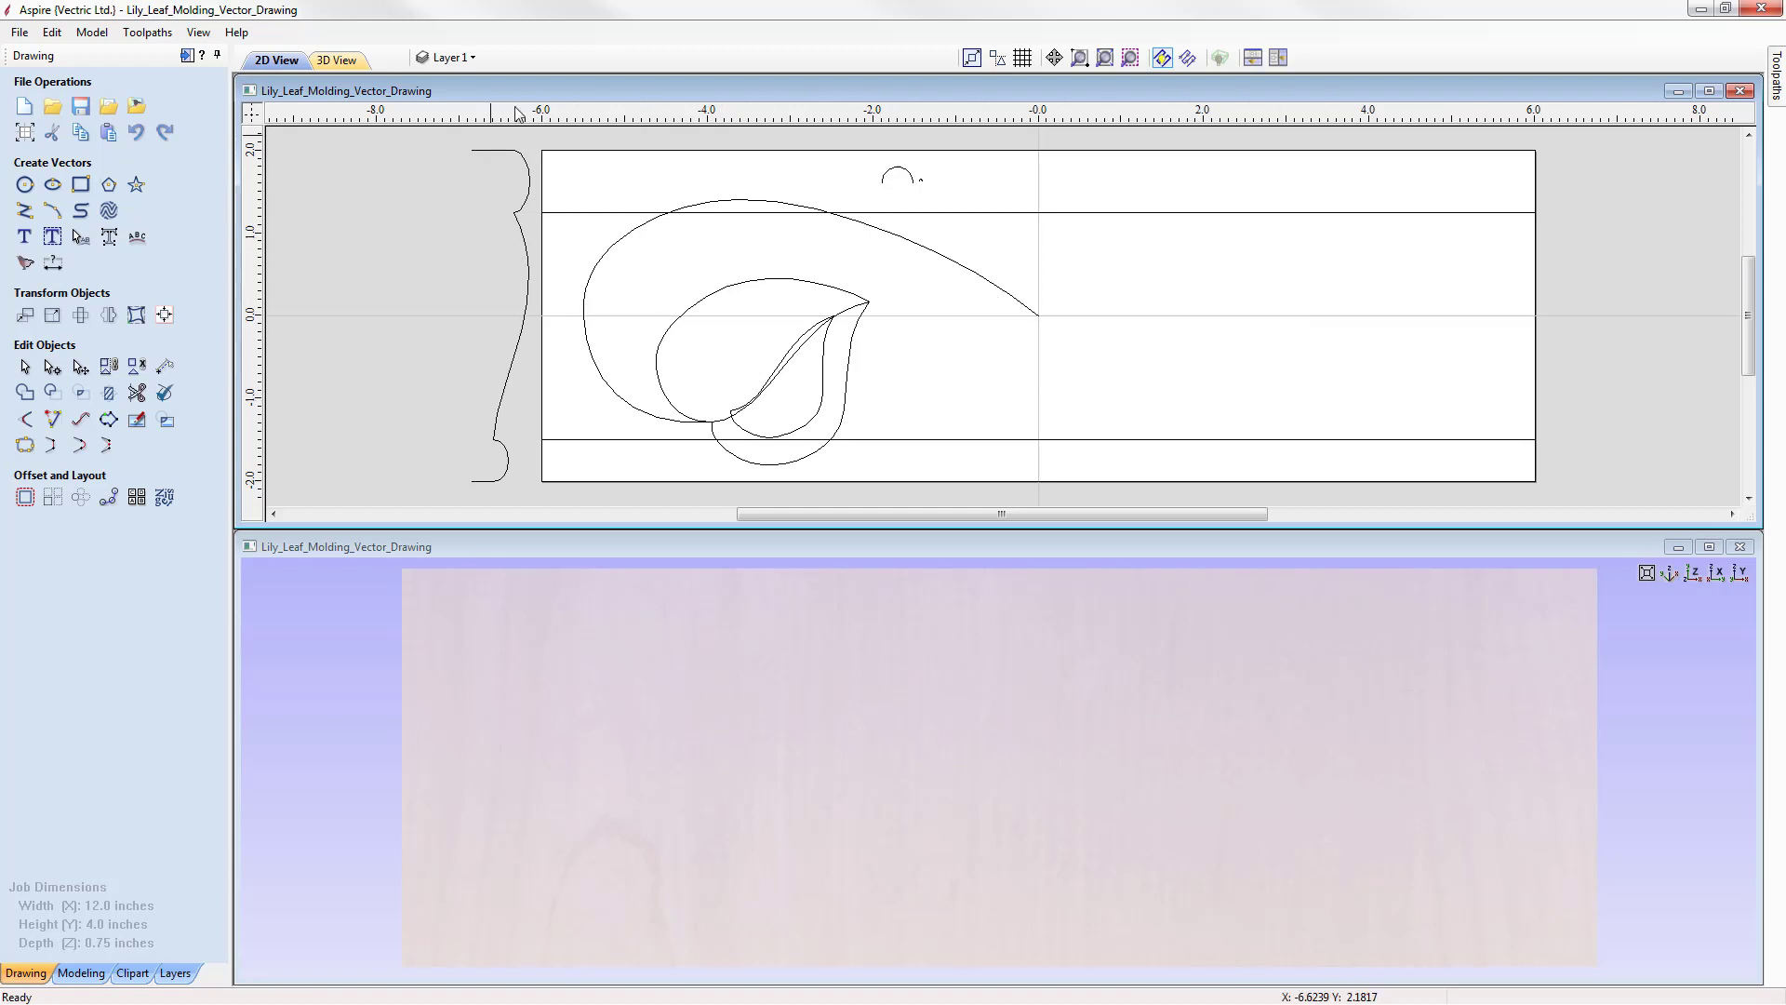
{"action": "left_click", "coordinate": [574, 151]}
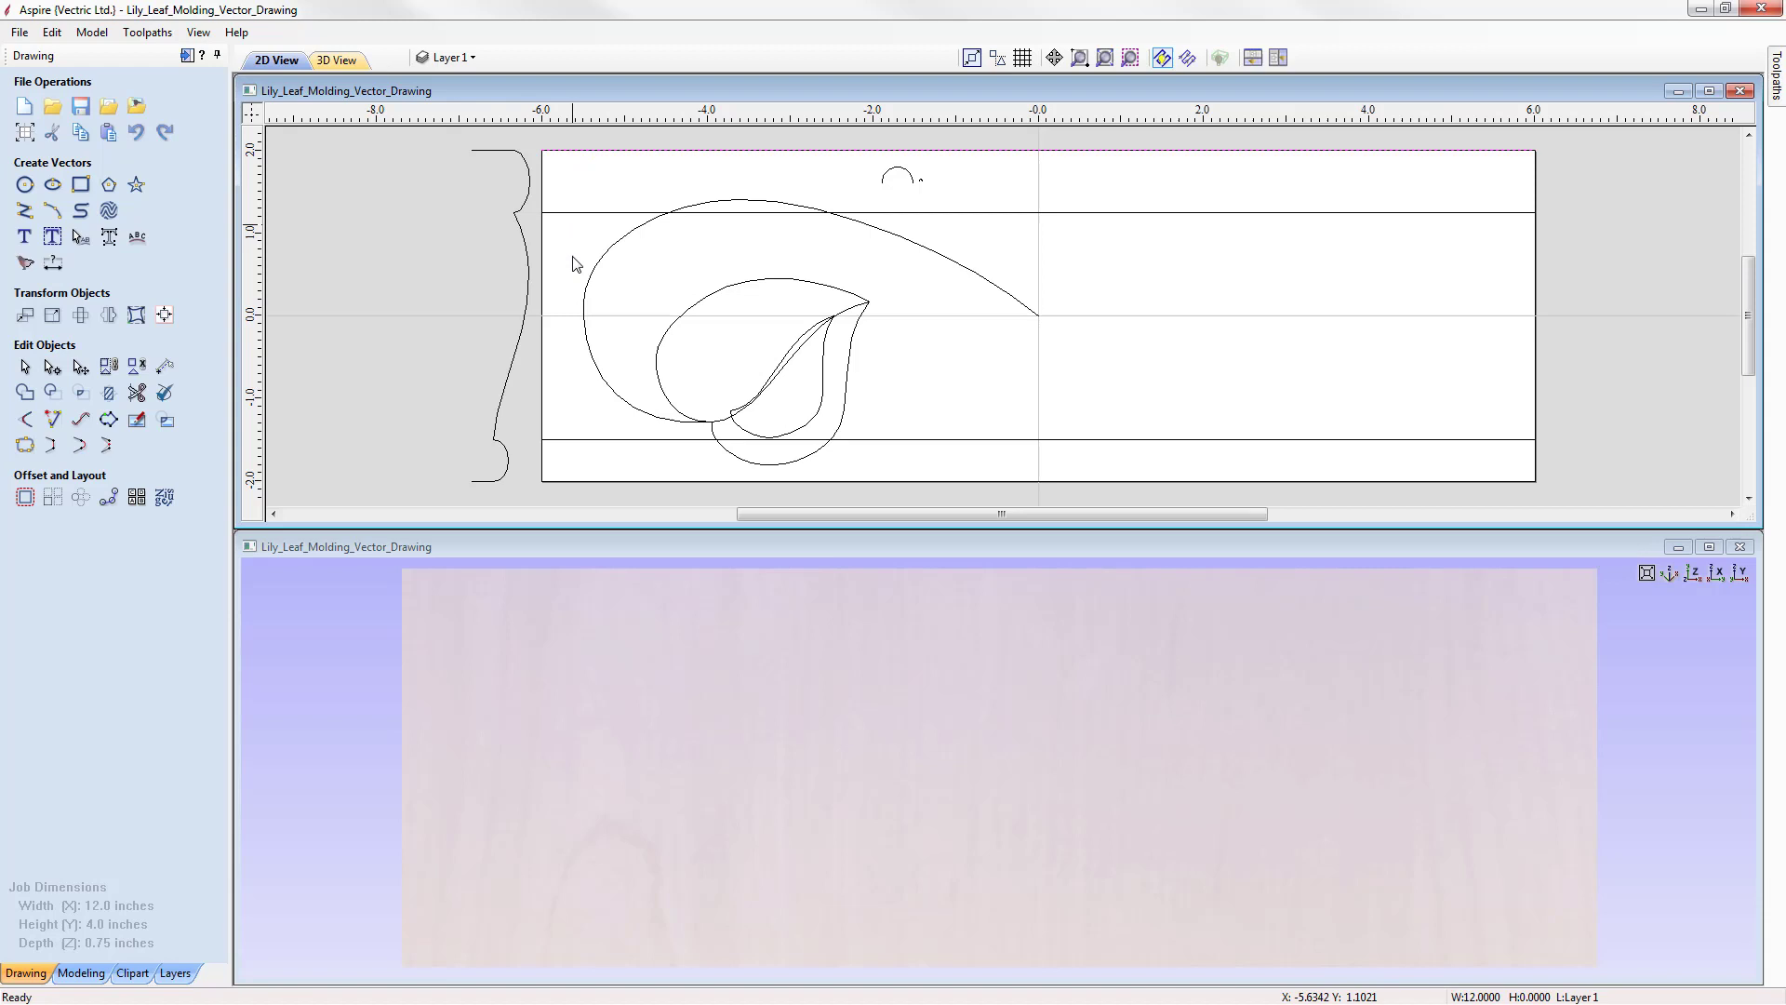
{"action": "left_click", "coordinate": [588, 480], "text": "shift"}
{"action": "left_click", "coordinate": [496, 418]}
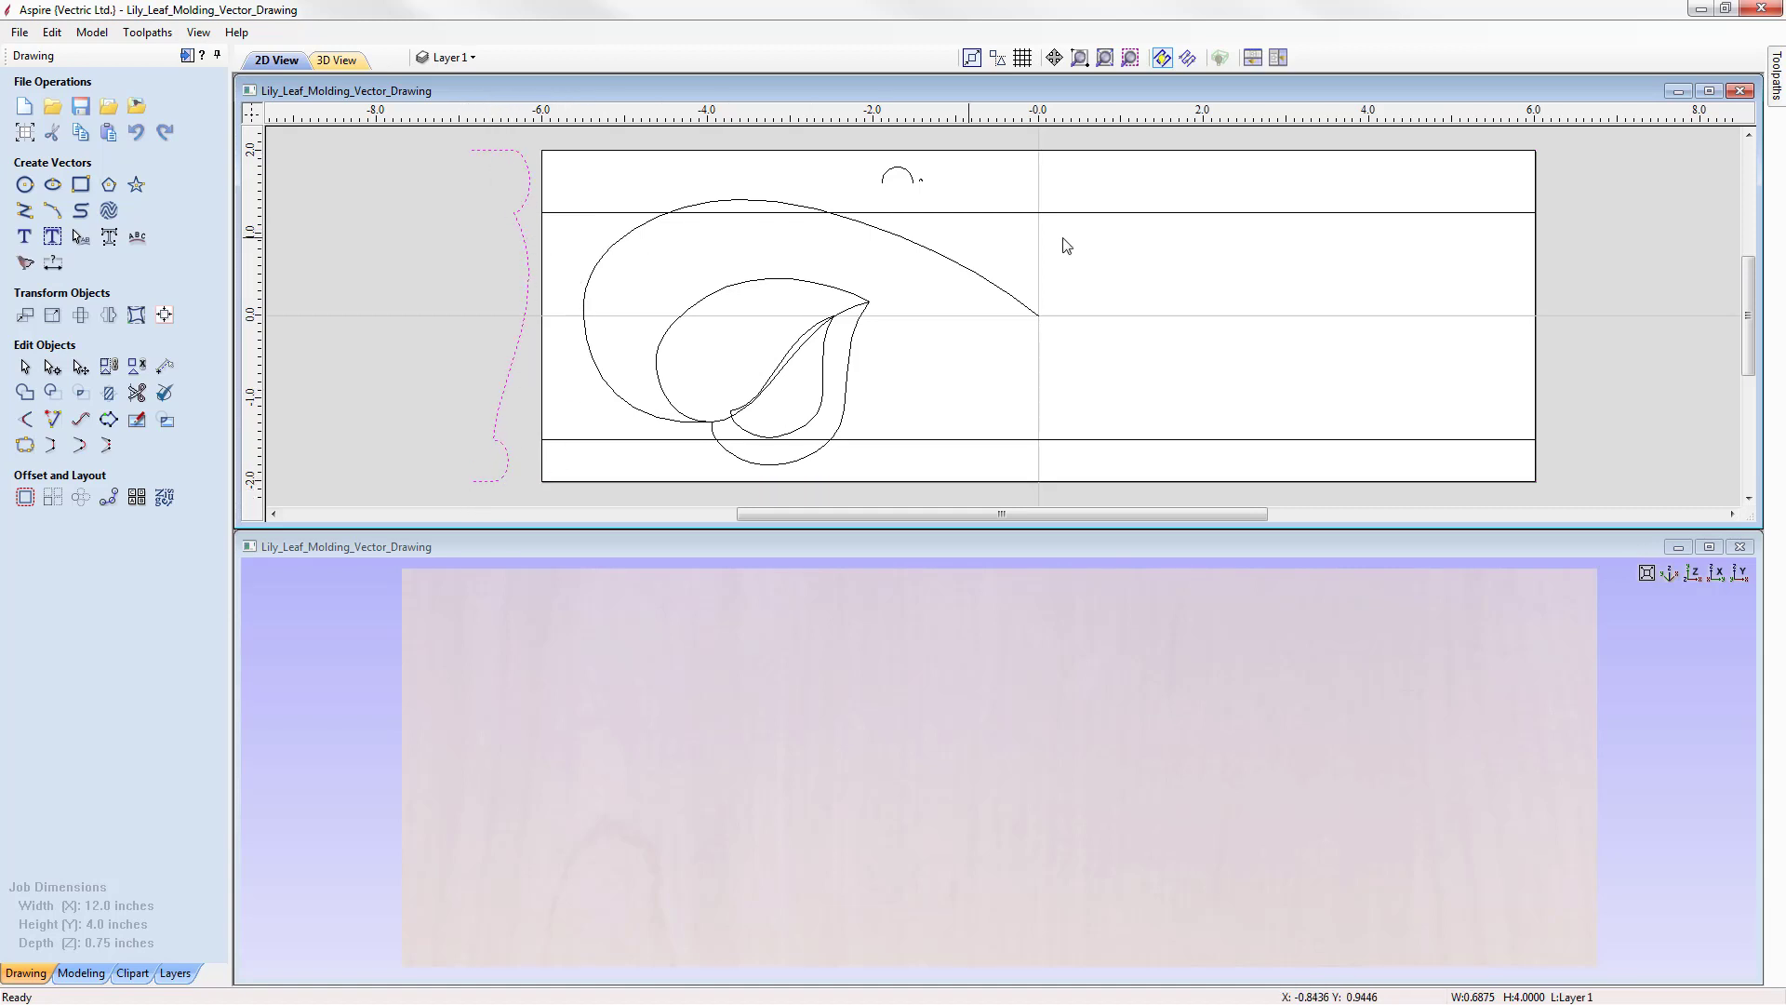
{"action": "left_click", "coordinate": [465, 305]}
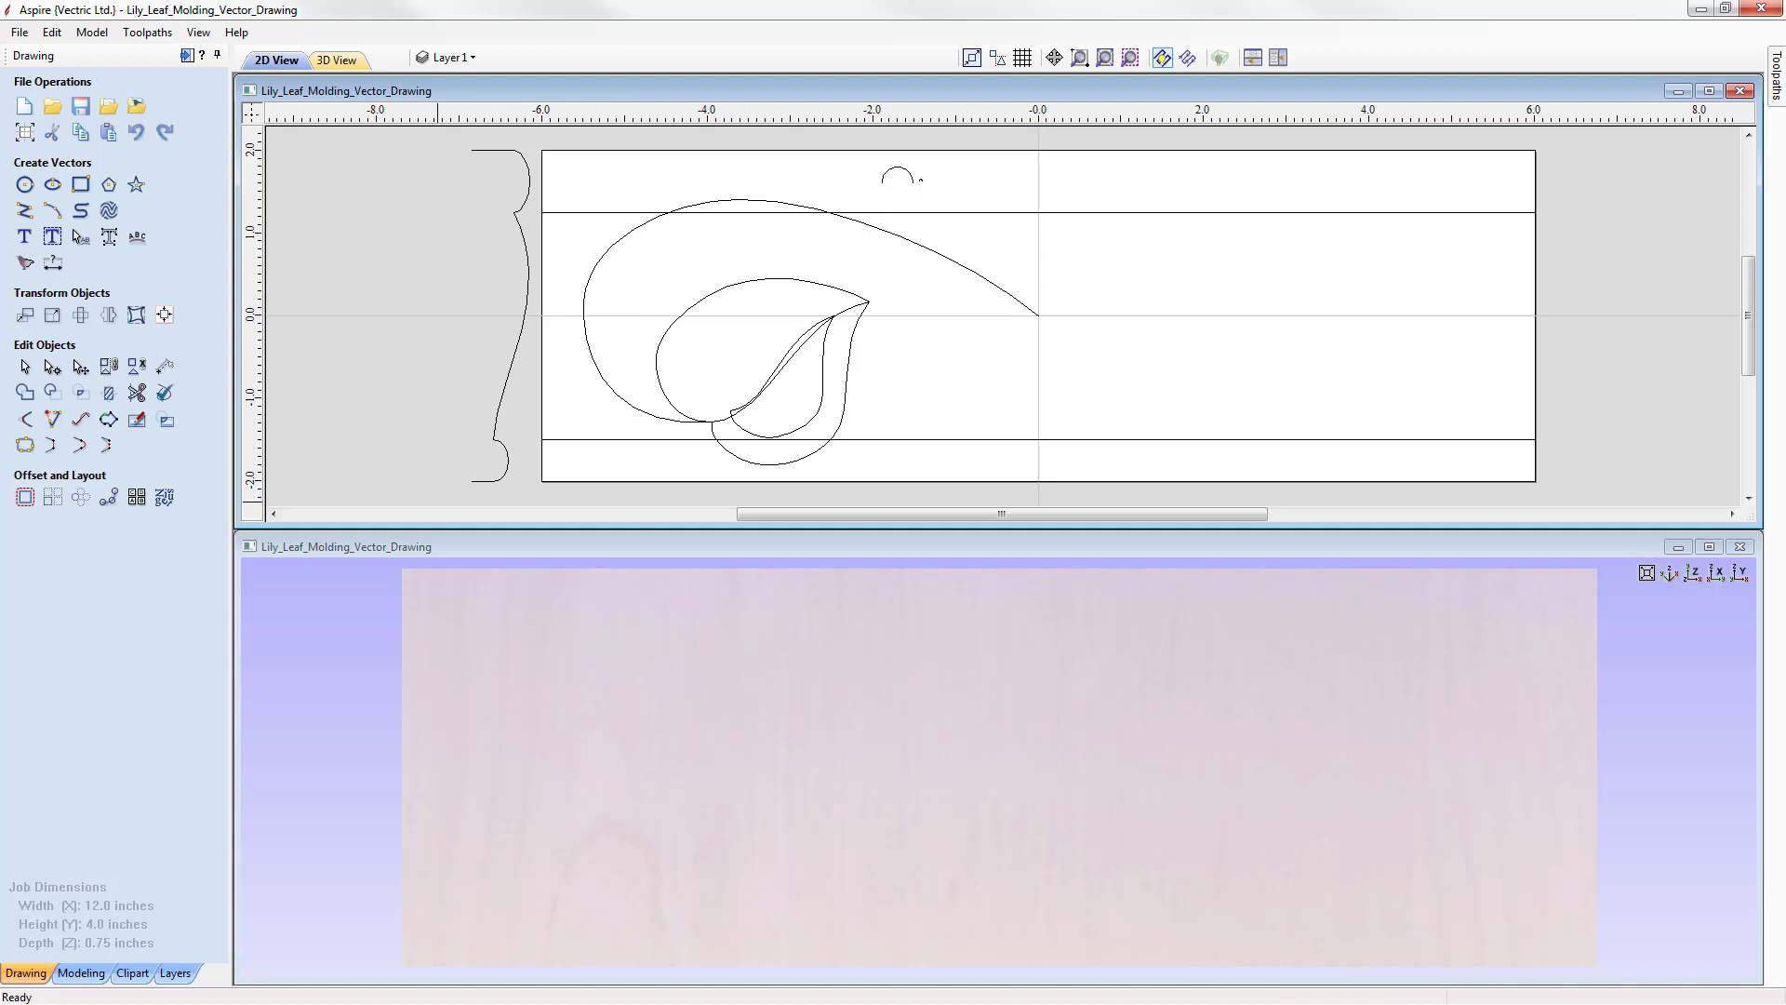
- Rename the component level Level 1 as Base
{"action": "left_click", "coordinate": [82, 974]}
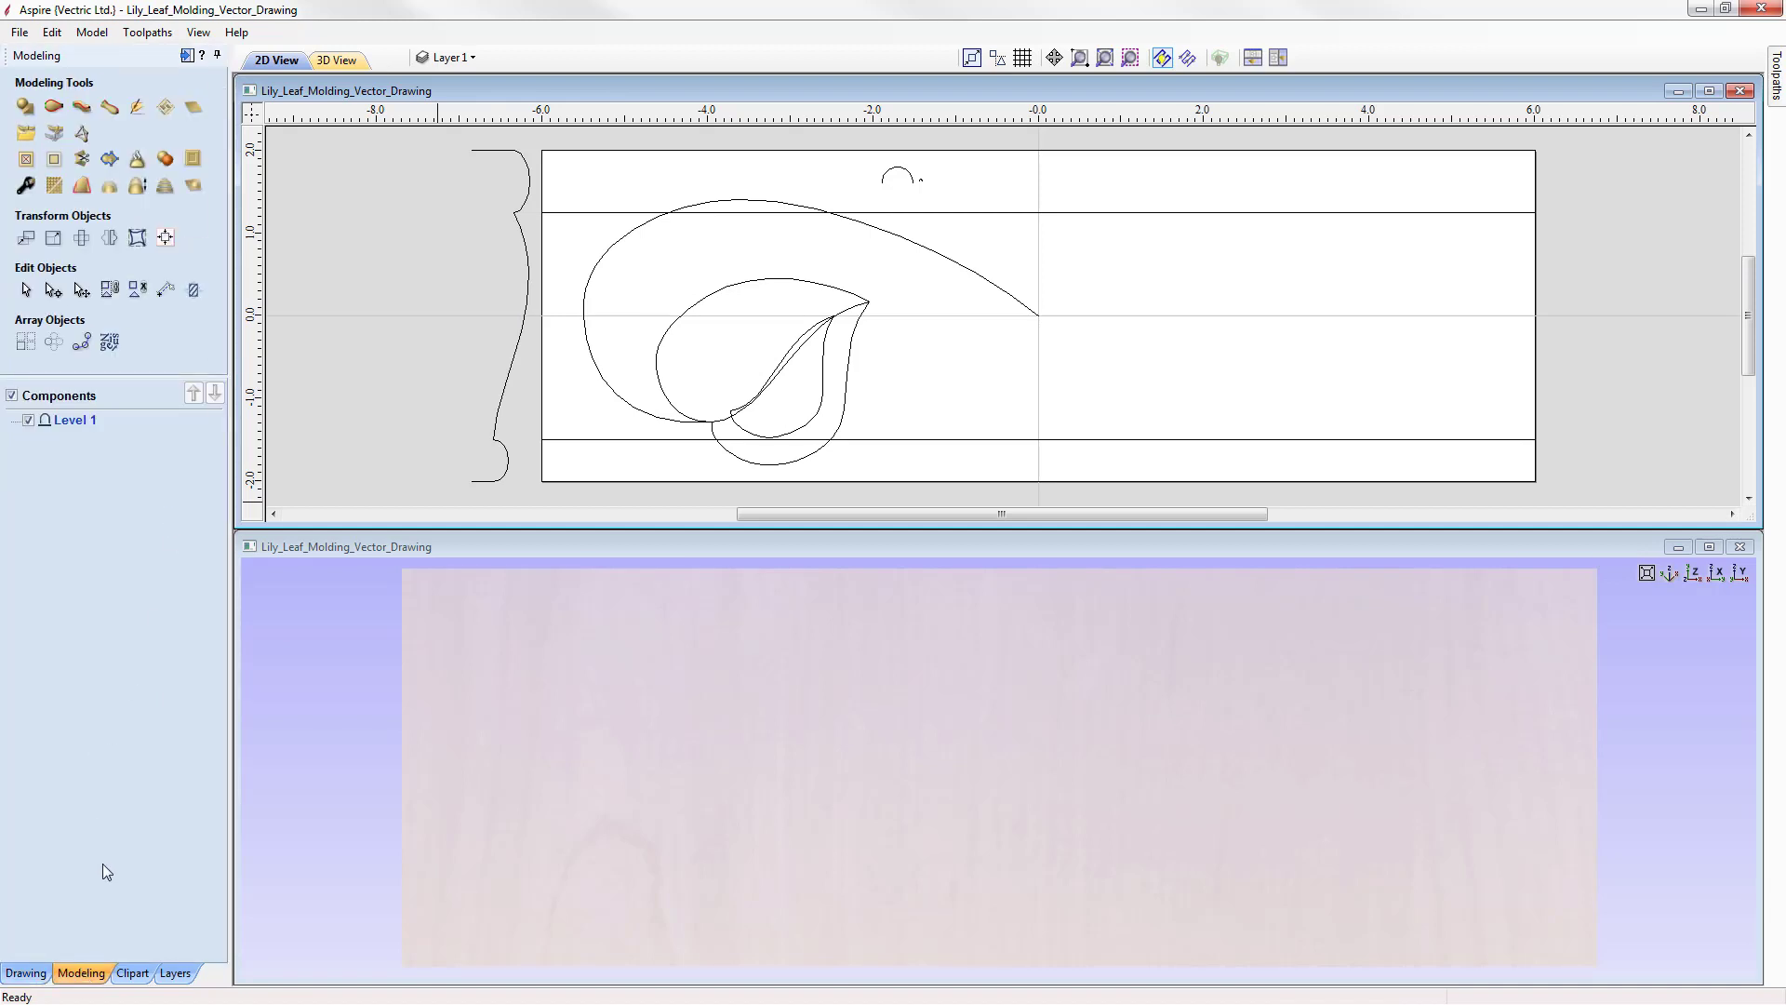
{"action": "right_click", "coordinate": [67, 425]}
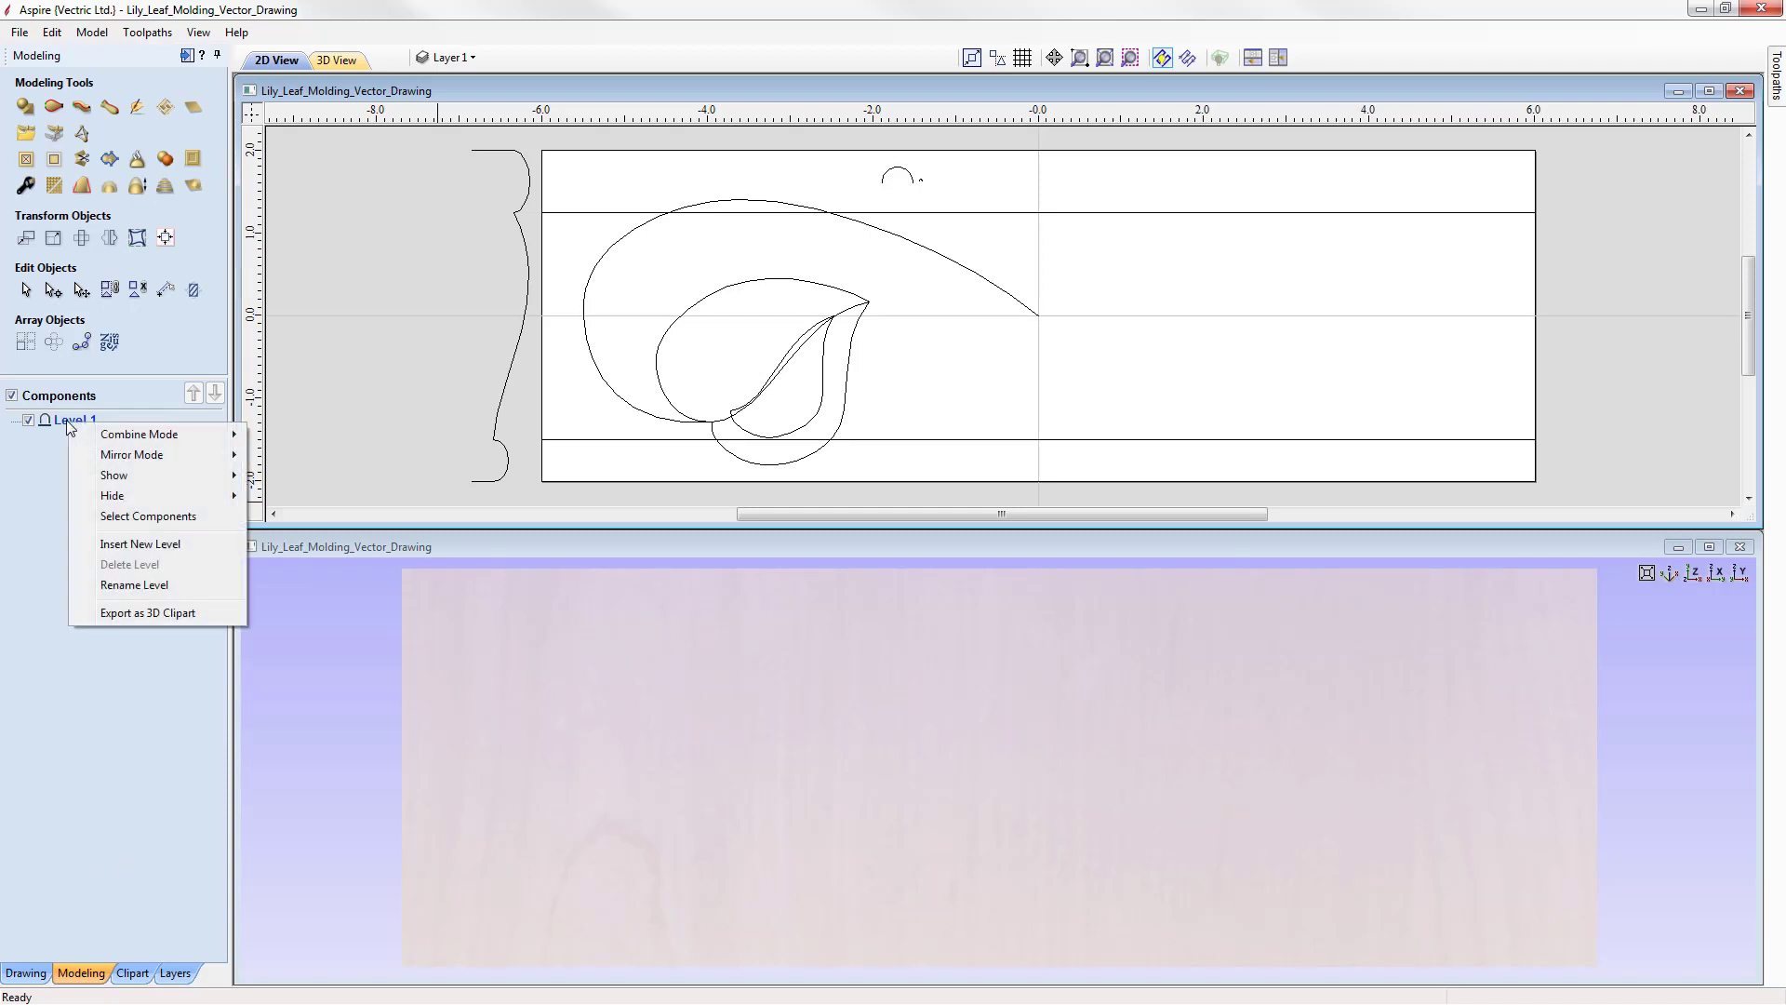
{"action": "left_click", "coordinate": [162, 580]}
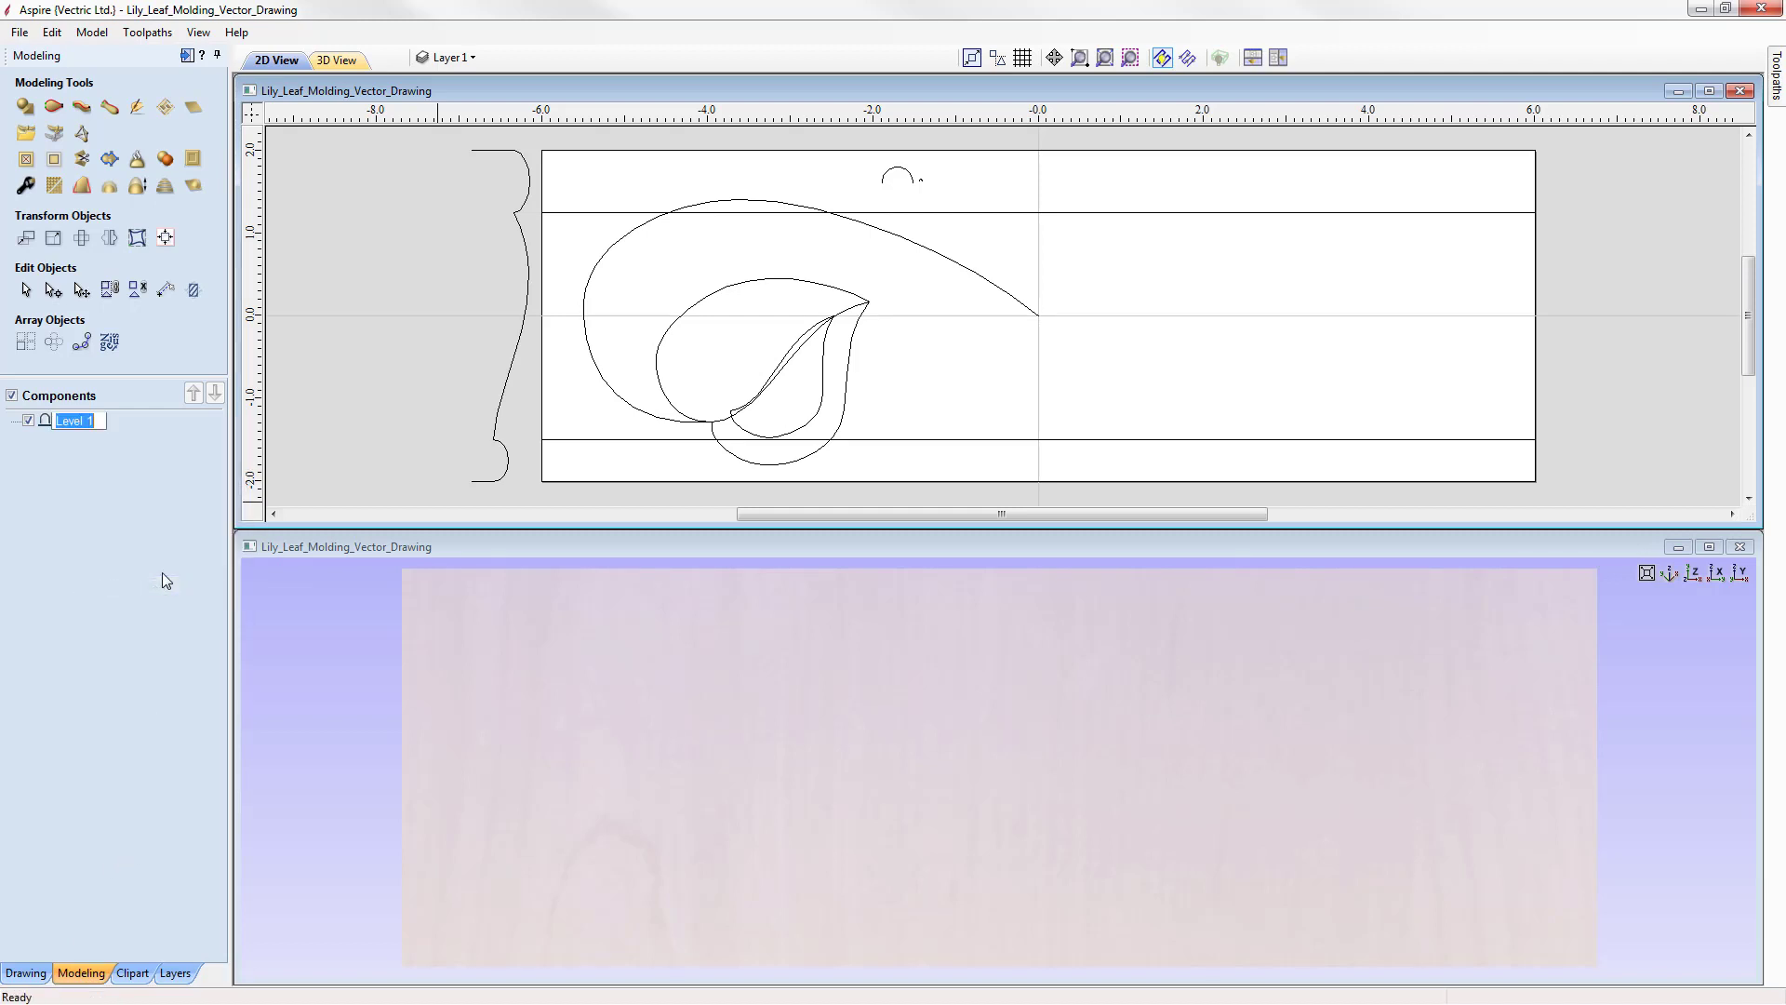
{"action": "type", "text": "Base"}
{"action": "key", "text": "Return"}
- Set up a Two Rail Sweep using the molding's upper and lower edges as drive rails and the tall profile vector as cross section
{"action": "left_click", "coordinate": [53, 106]}
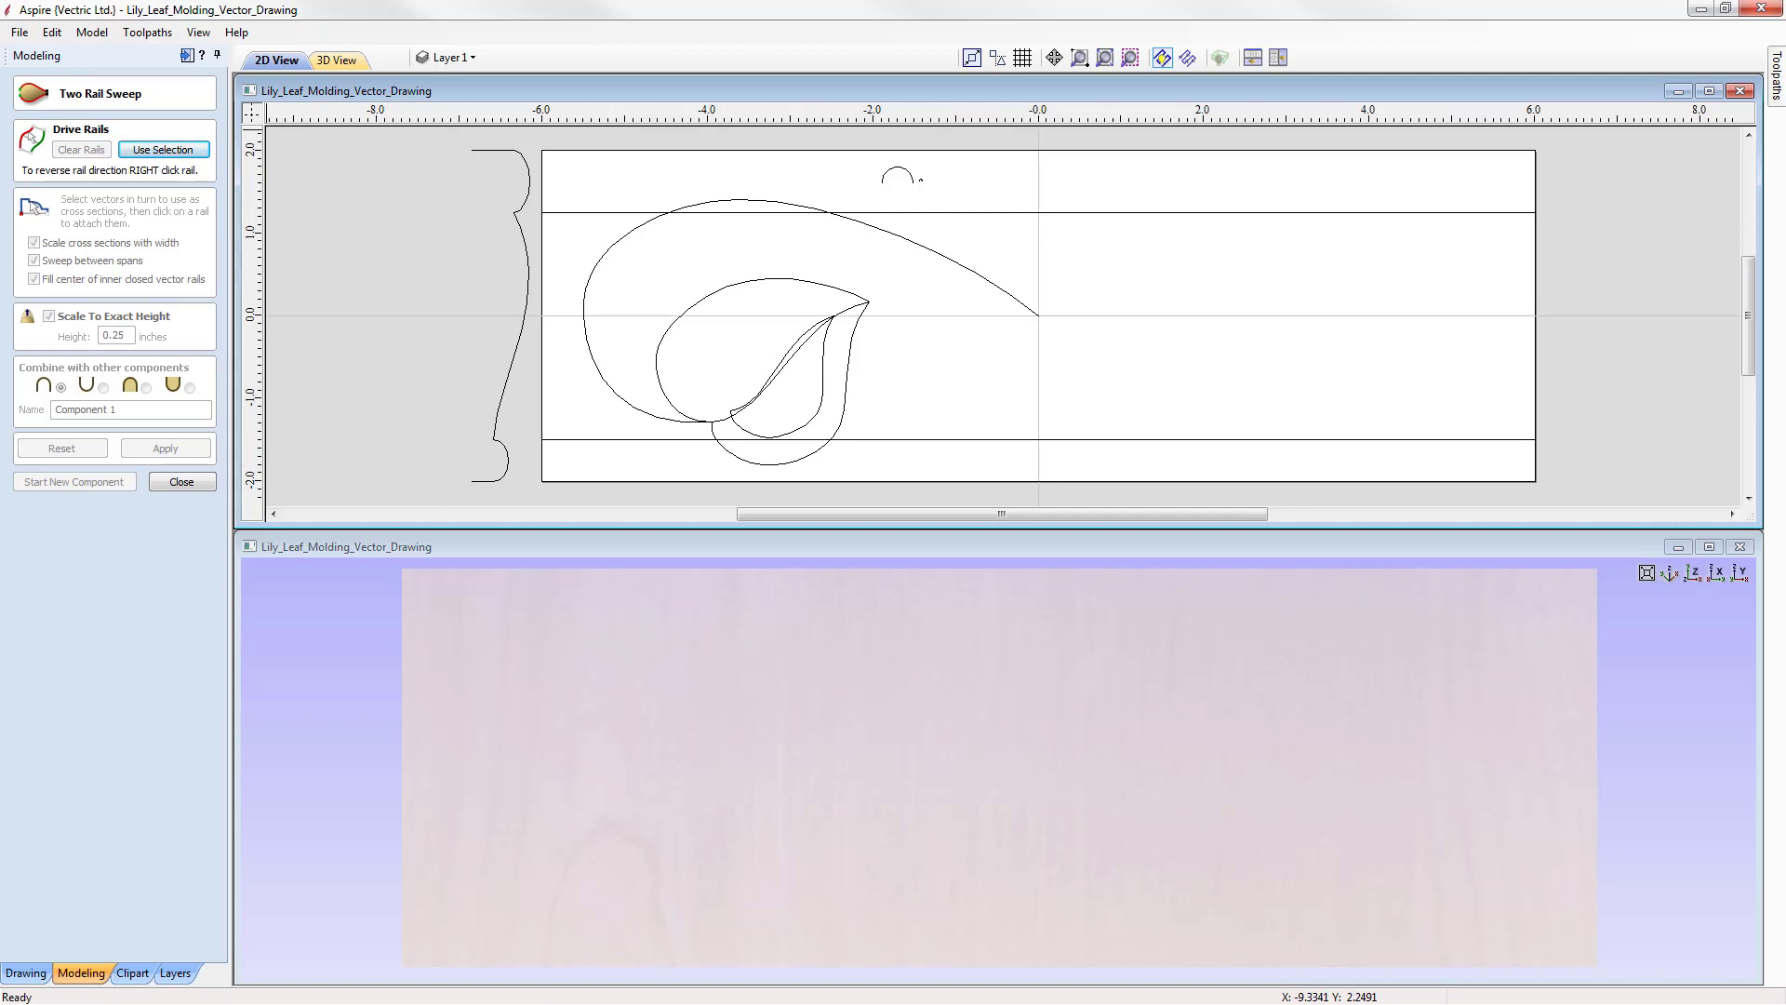
{"action": "left_click", "coordinate": [582, 150]}
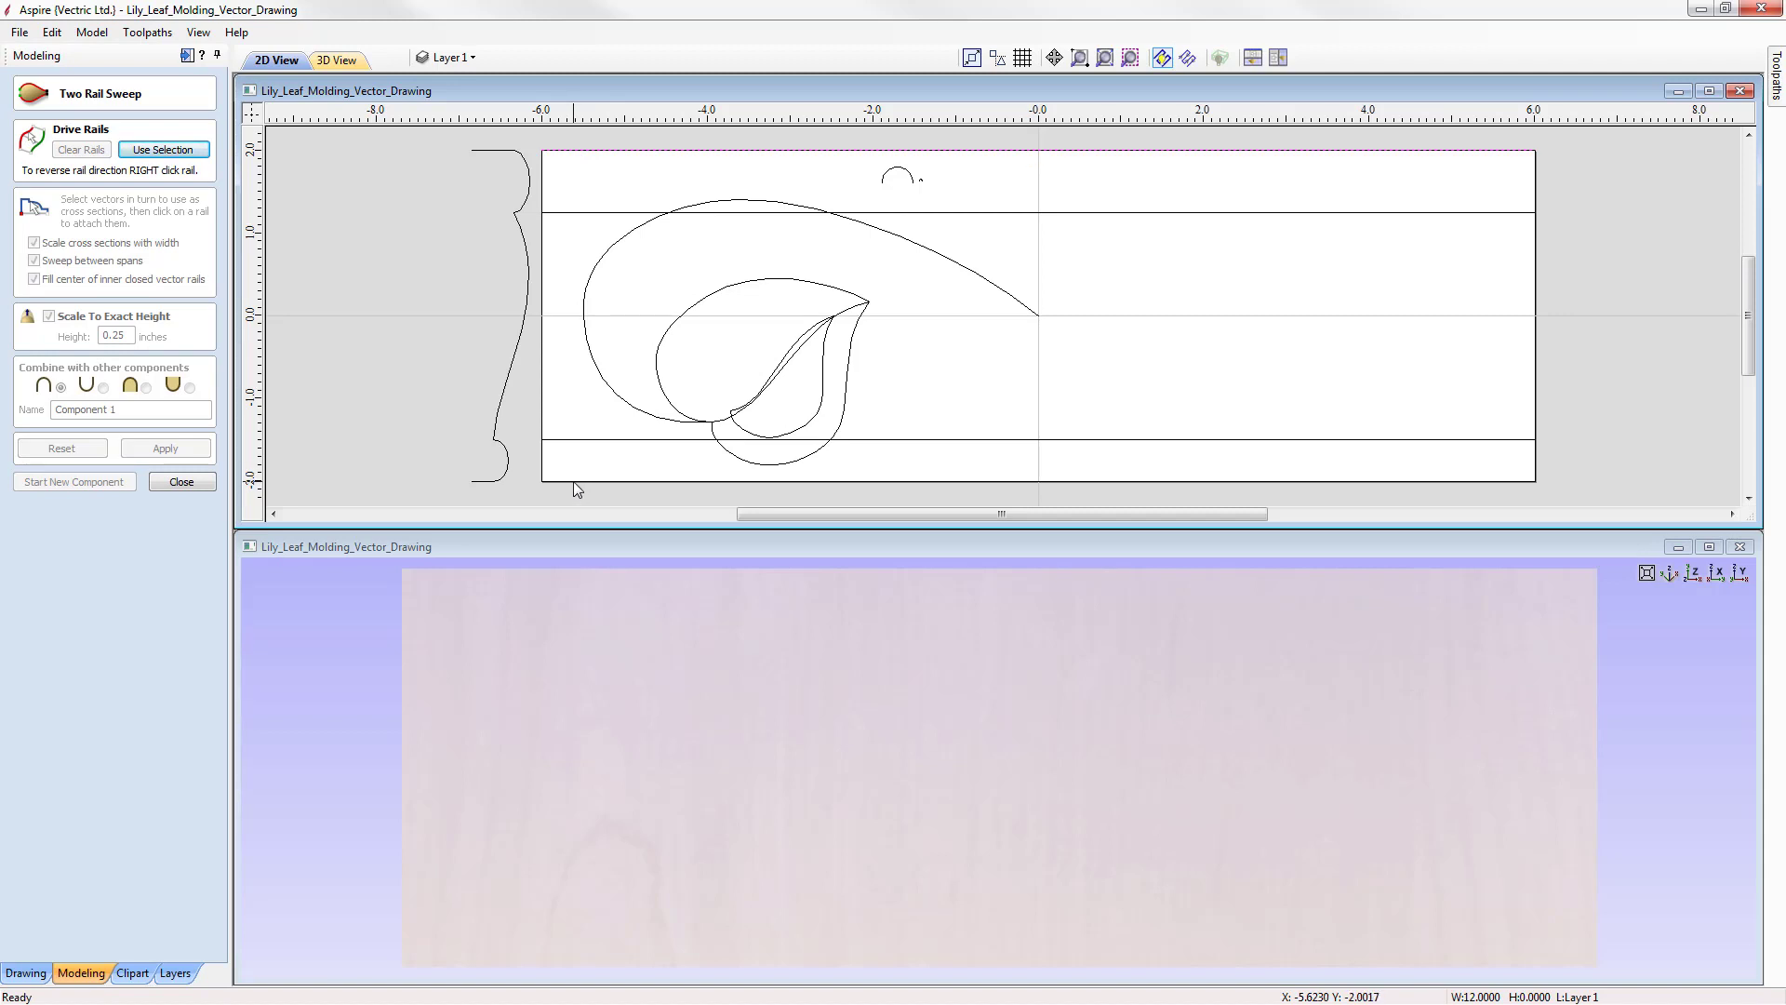
{"action": "left_click", "coordinate": [167, 154]}
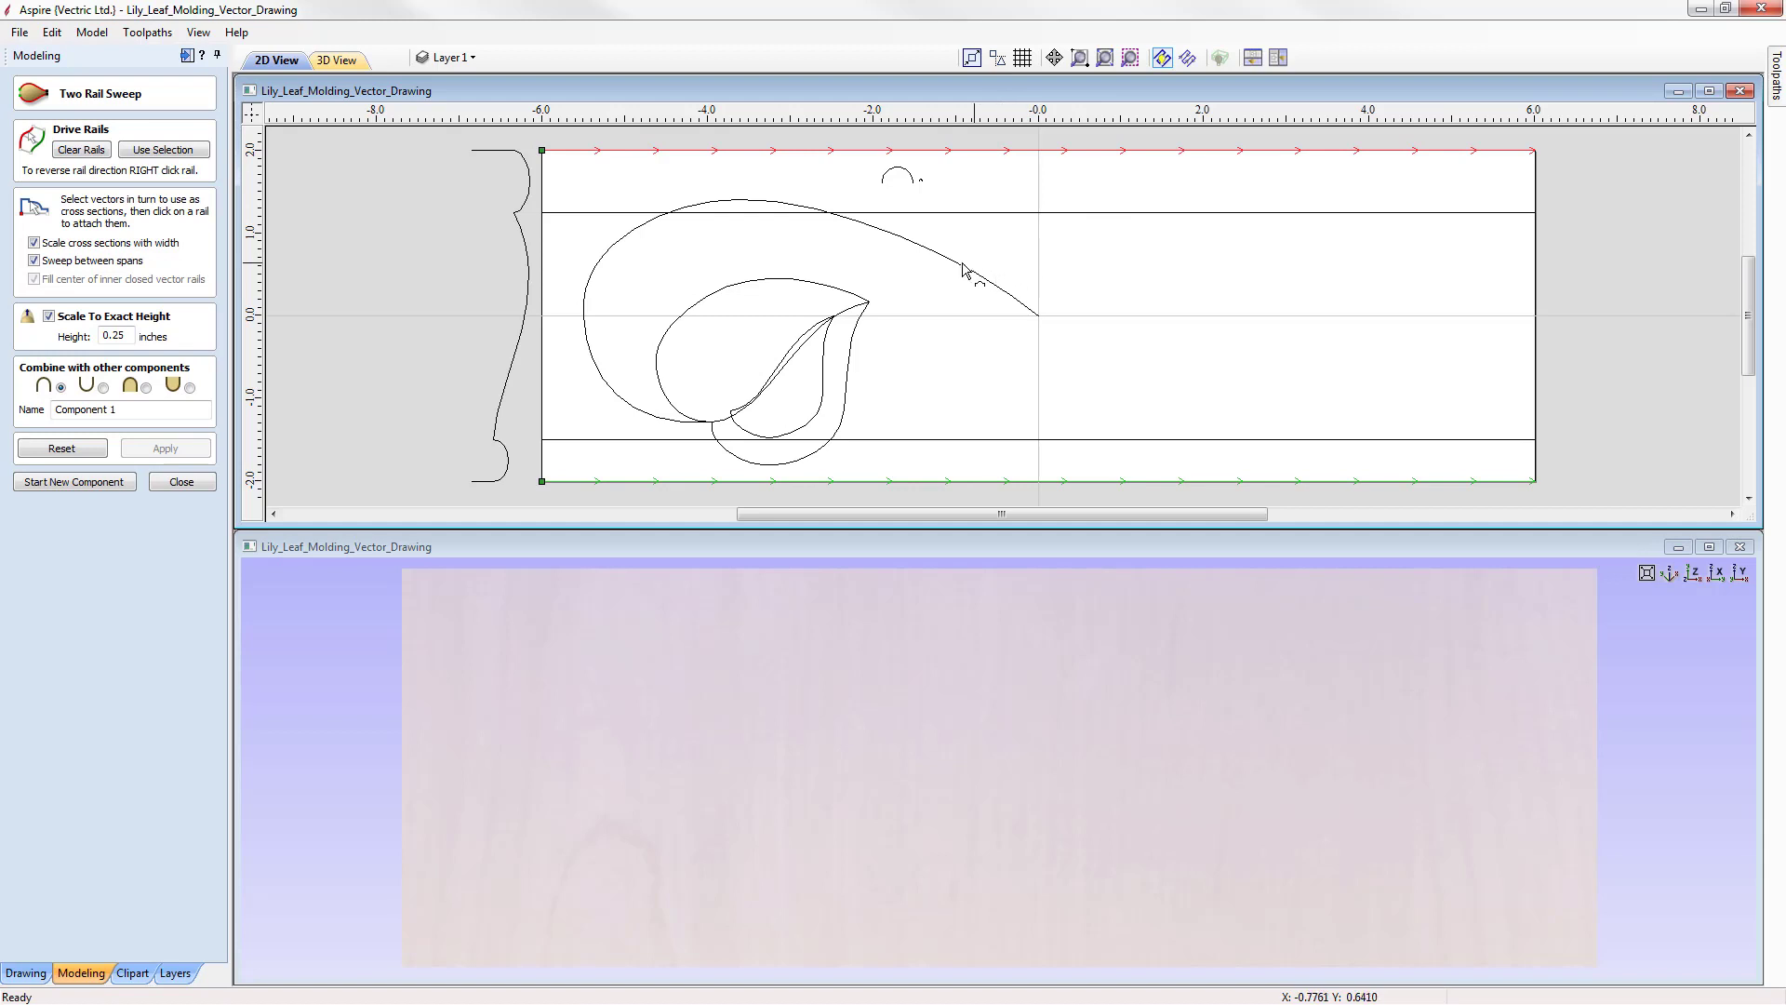
{"action": "left_click", "coordinate": [528, 179]}
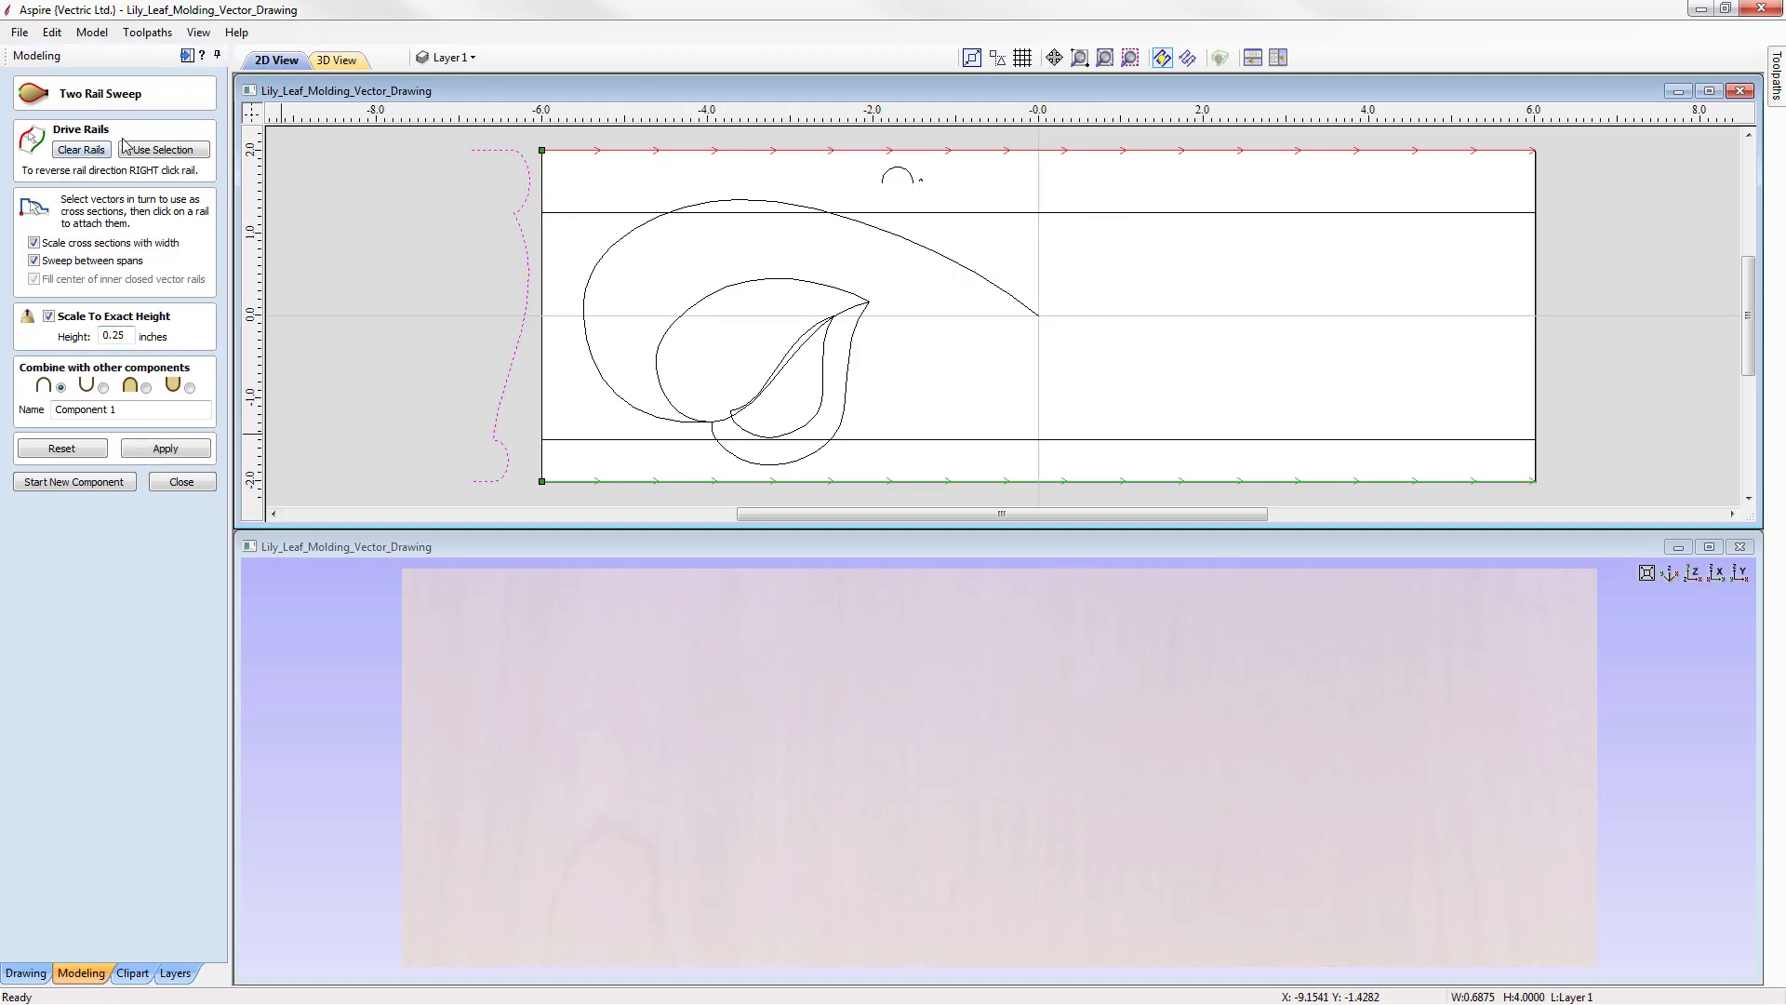
- Create the sweep as Basic Molding, with cross-section scaling, sweeping between spans and exact height scaling turned off
{"action": "left_click", "coordinate": [35, 244]}
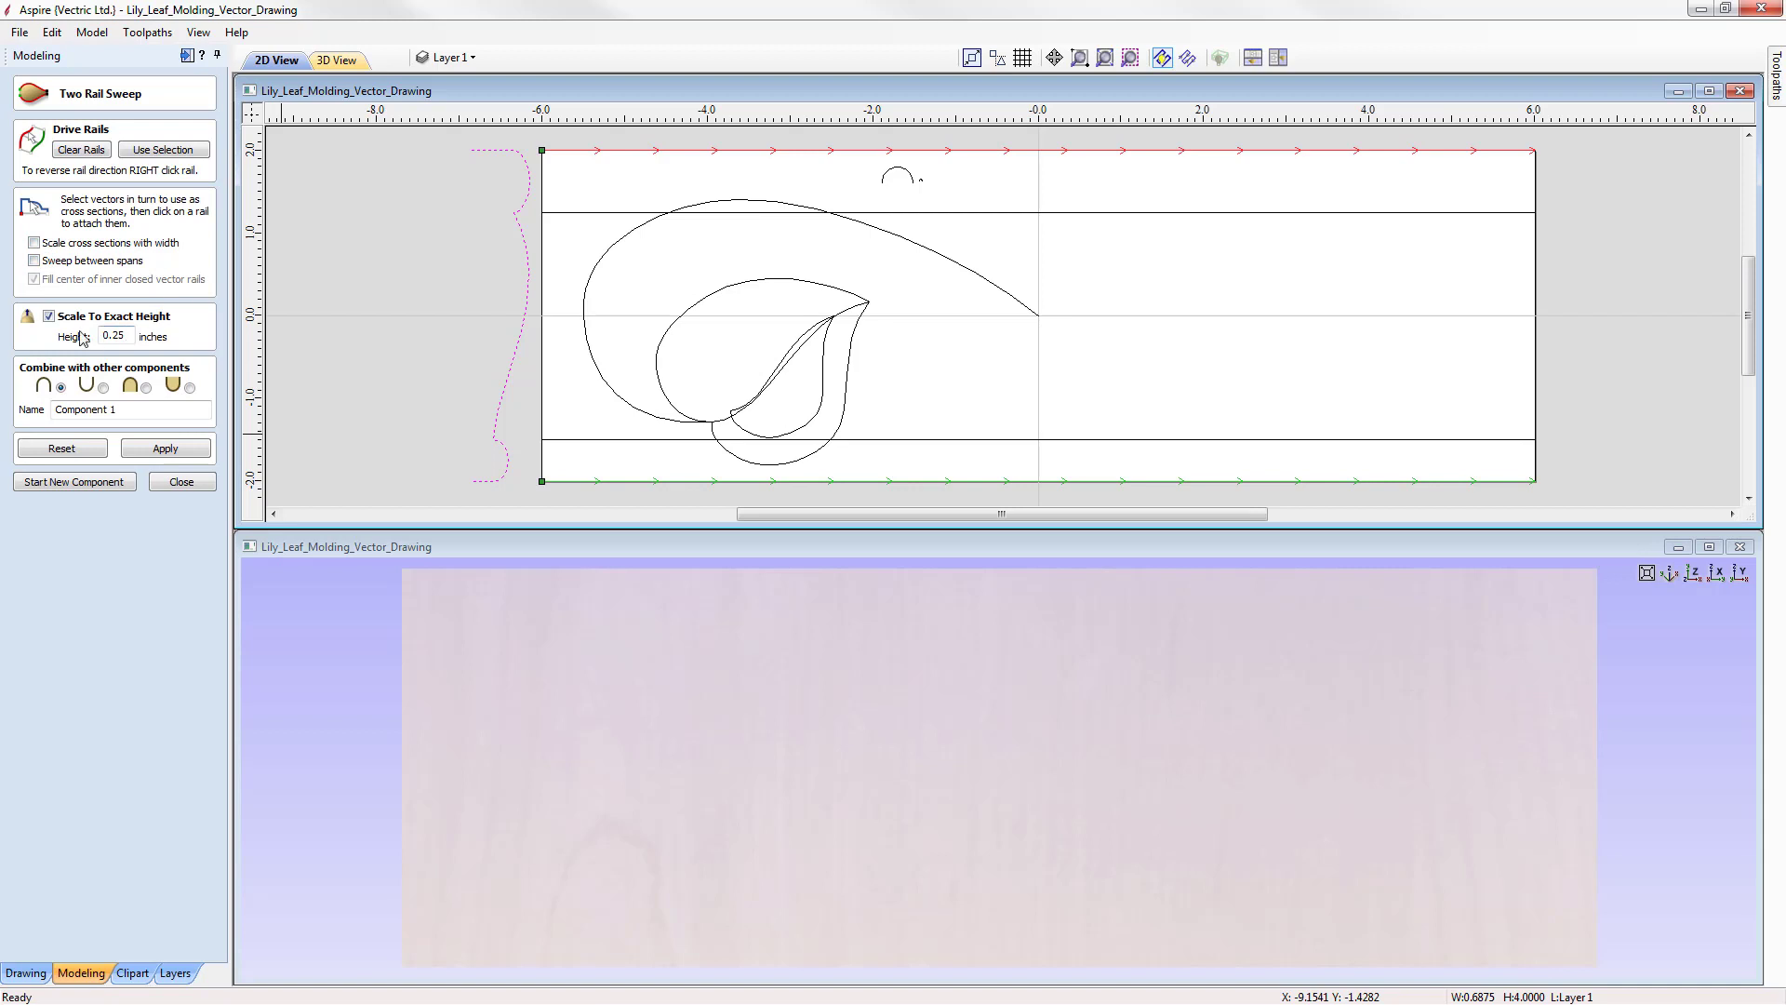
{"action": "left_click", "coordinate": [49, 317]}
{"action": "left_click", "coordinate": [139, 410]}
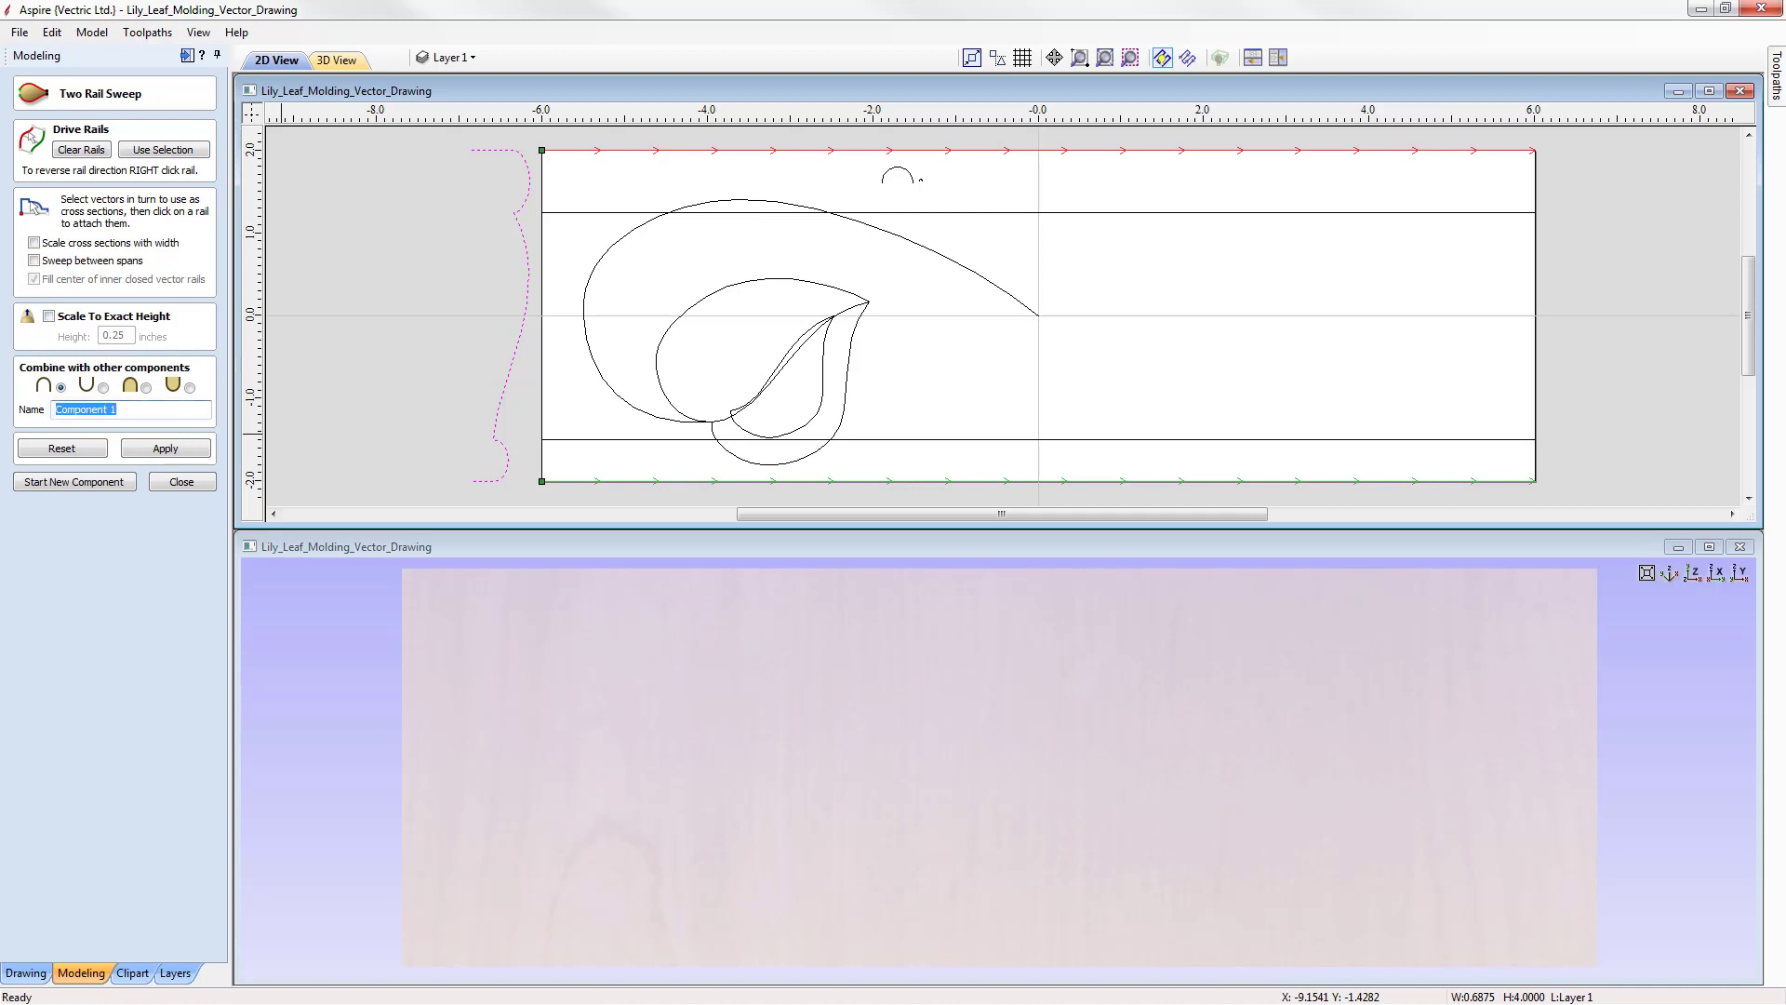
{"action": "type", "text": "Basic Molding"}
{"action": "left_click", "coordinate": [164, 453]}
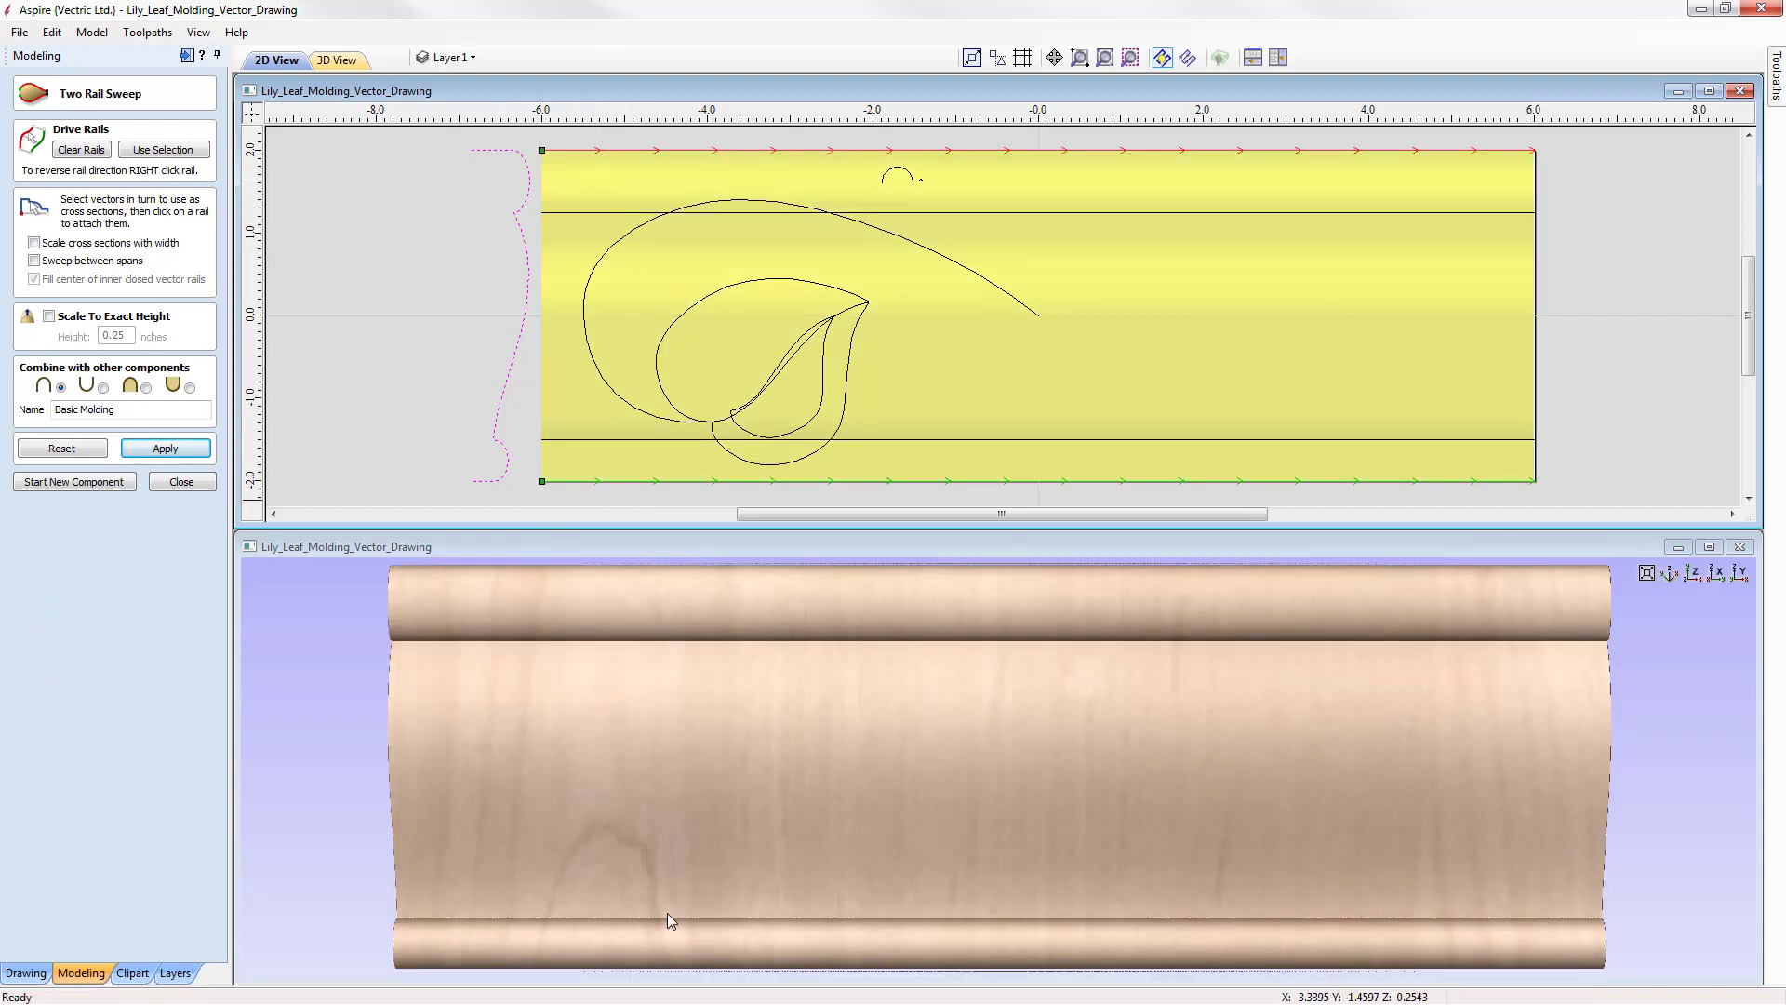
{"action": "left_click_drag", "start_coordinate": [667, 913], "coordinate": [619, 656]}
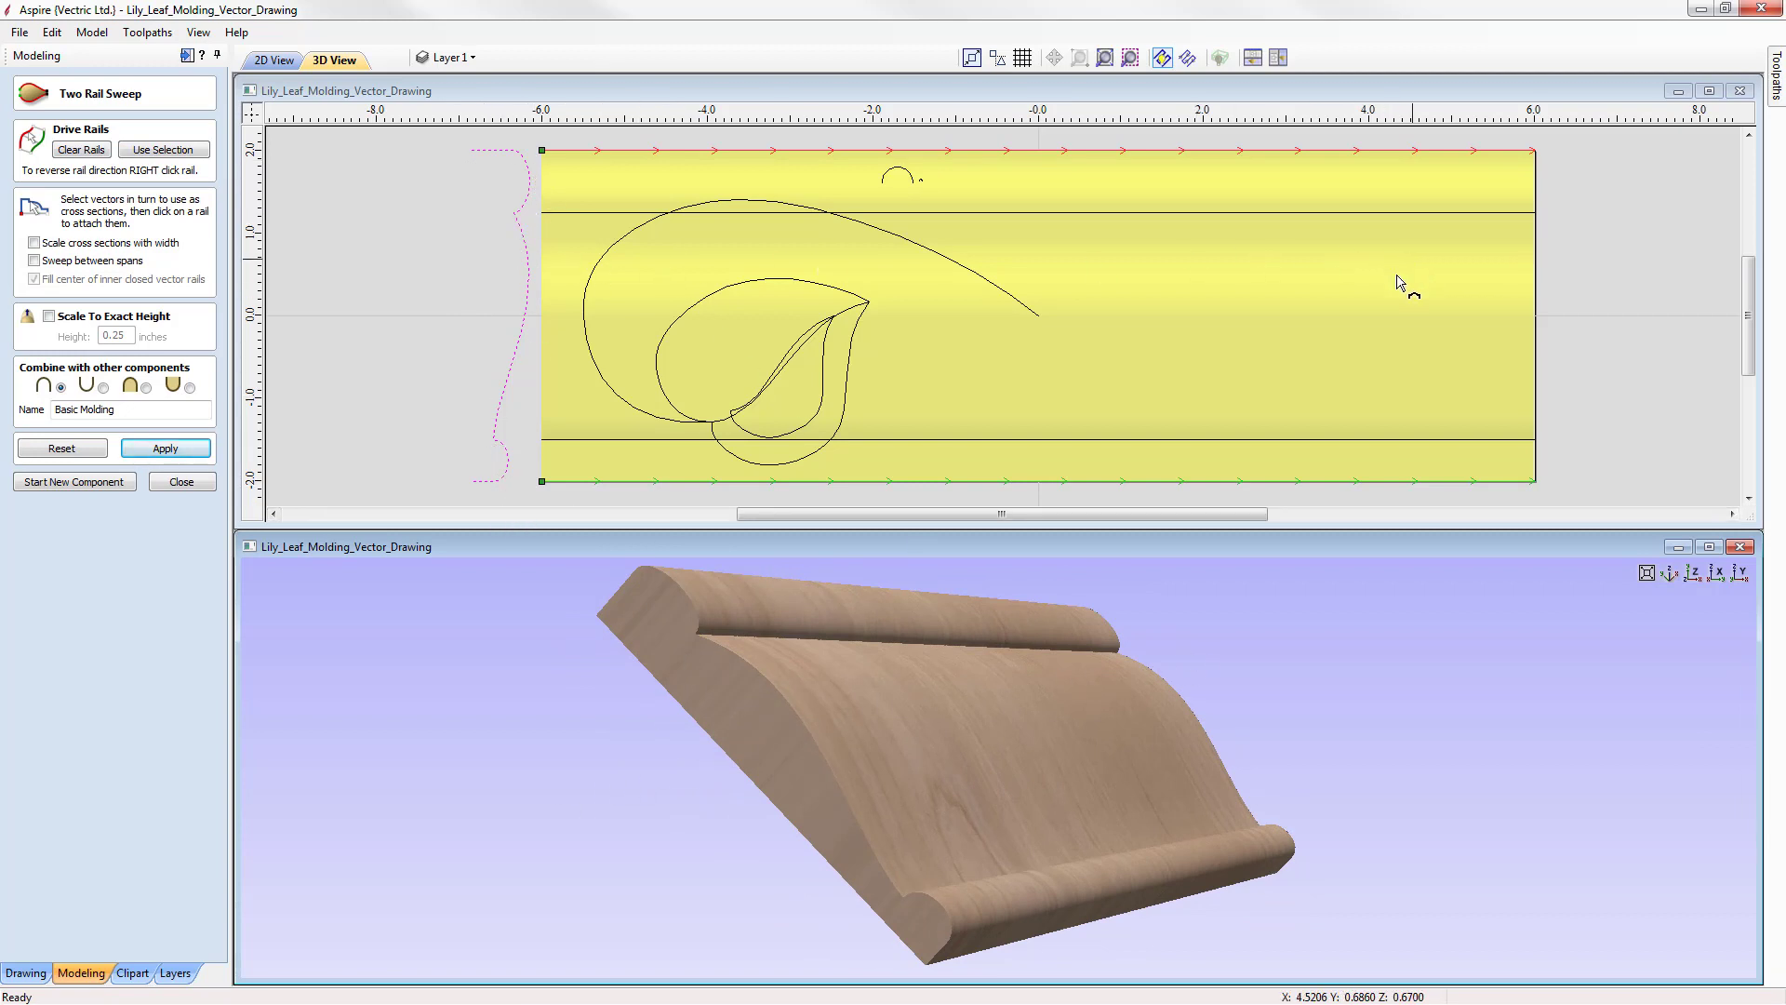
{"action": "left_click_drag", "start_coordinate": [945, 728], "coordinate": [735, 756]}
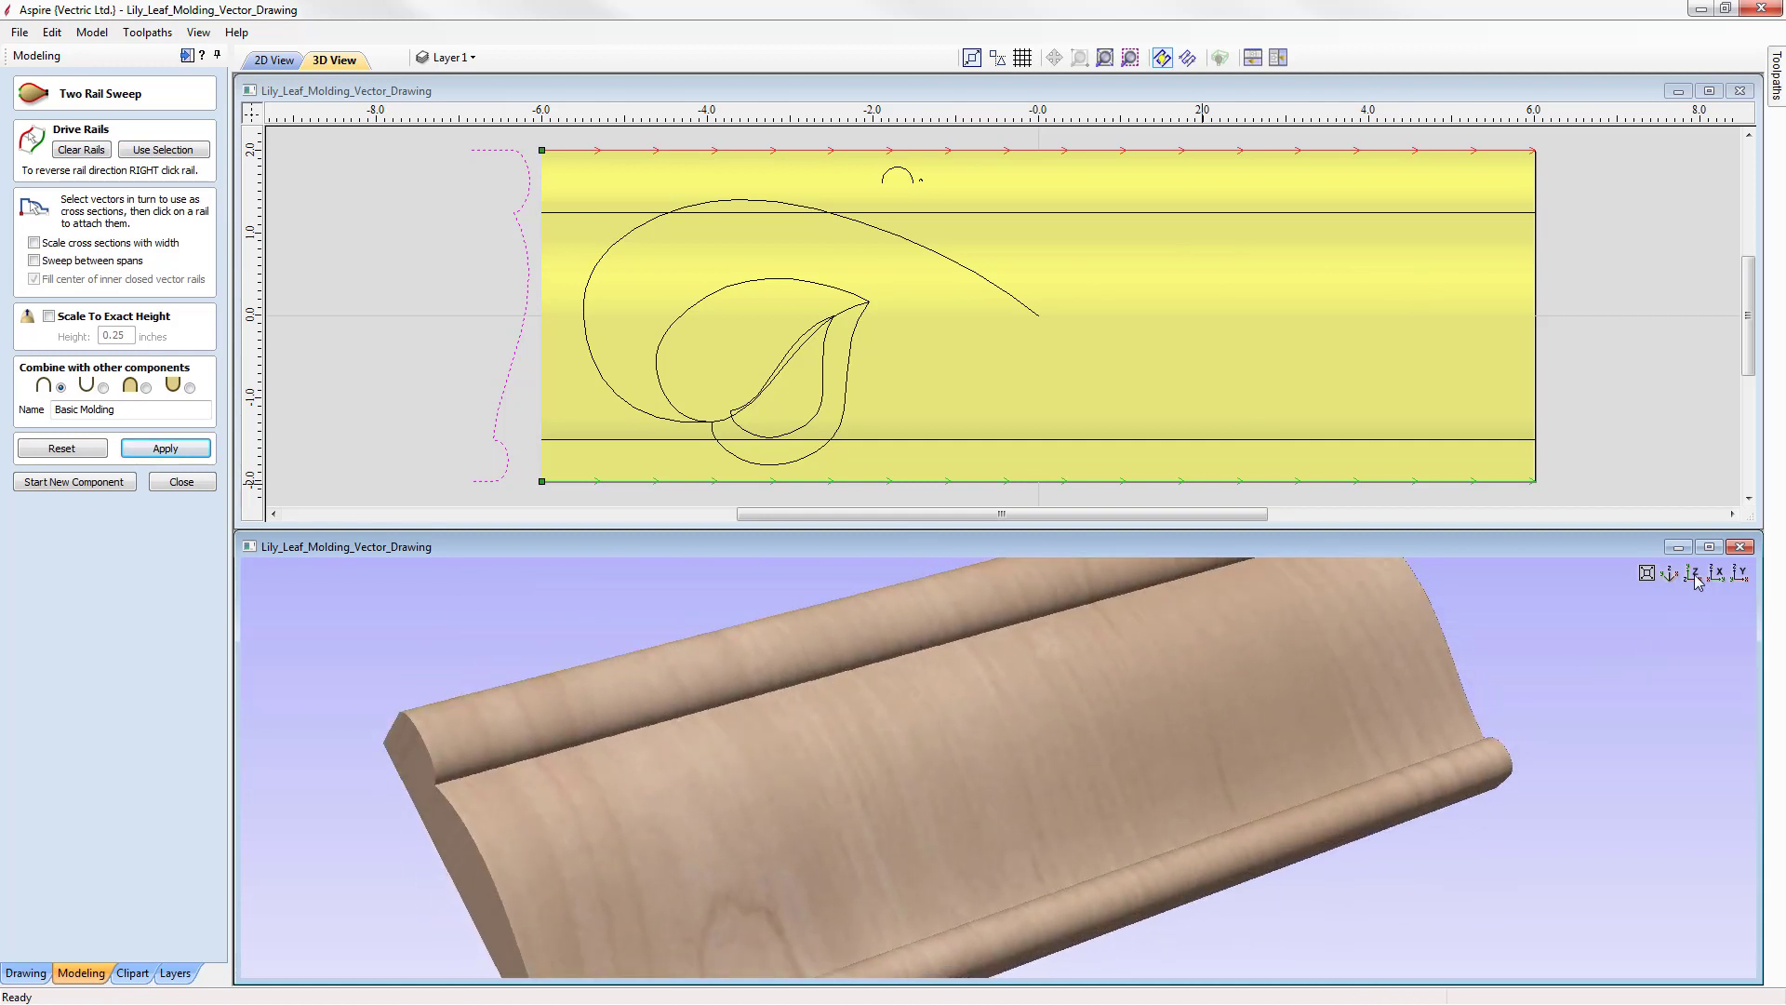
{"action": "left_click", "coordinate": [1694, 576]}
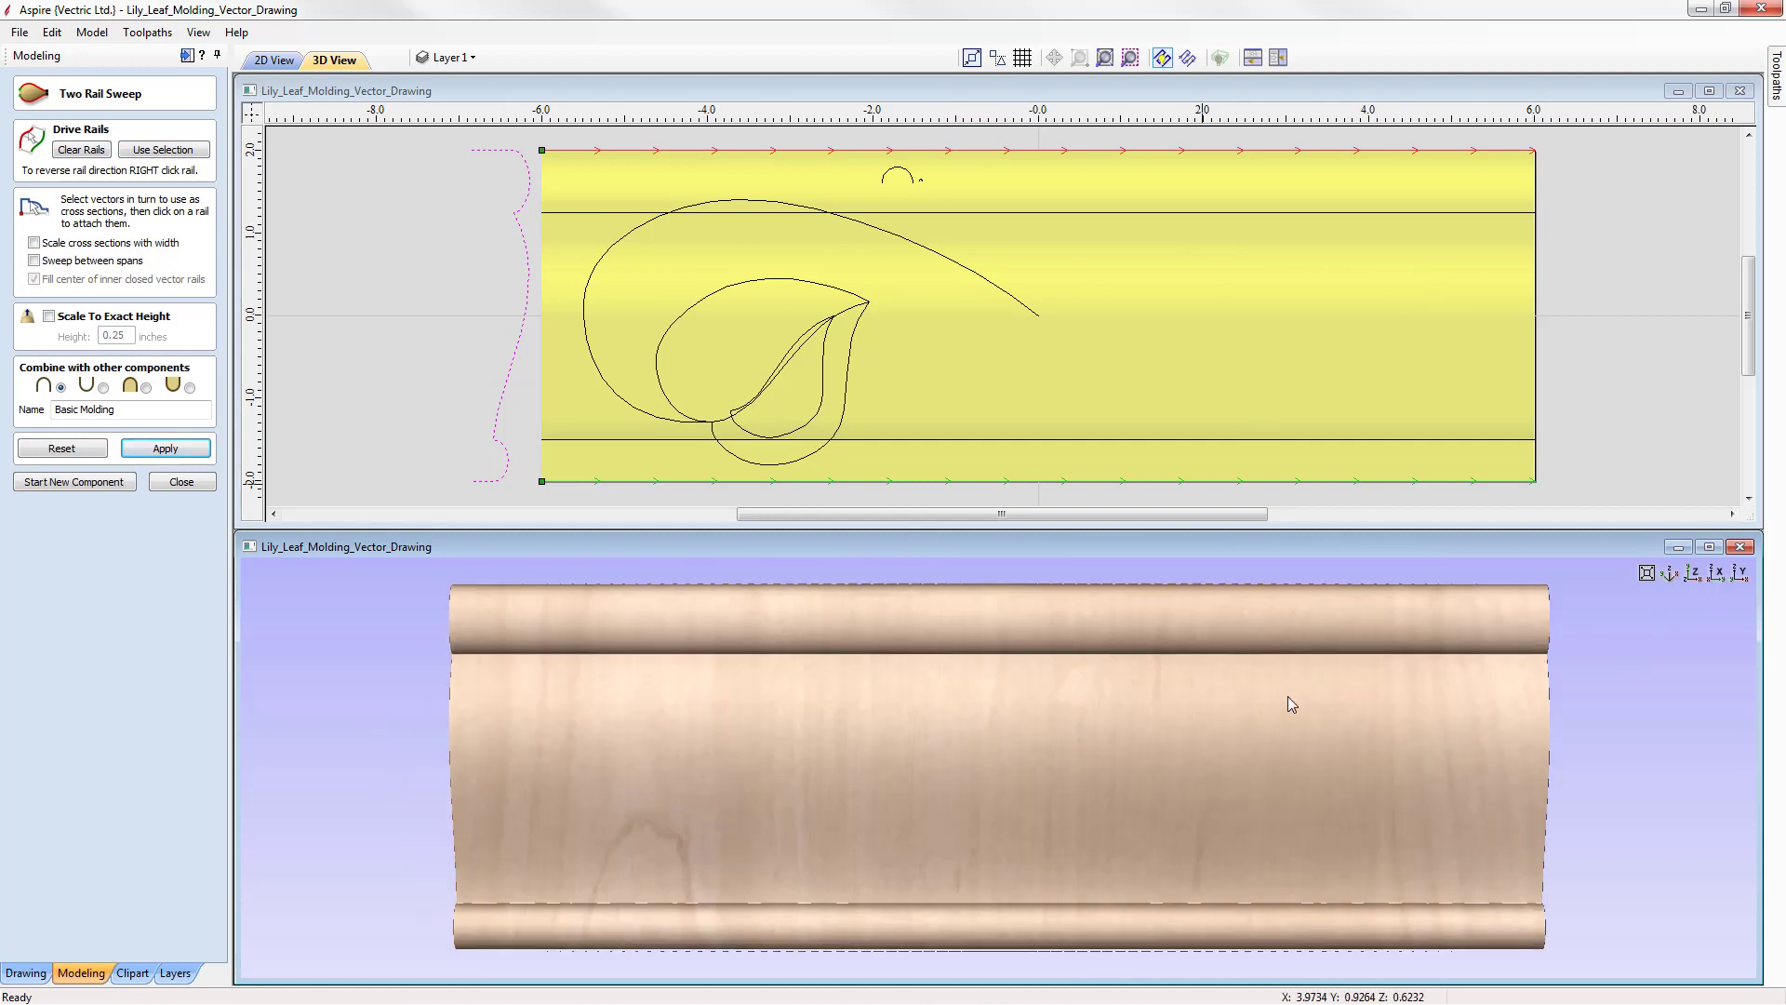
{"action": "left_click", "coordinate": [182, 483]}
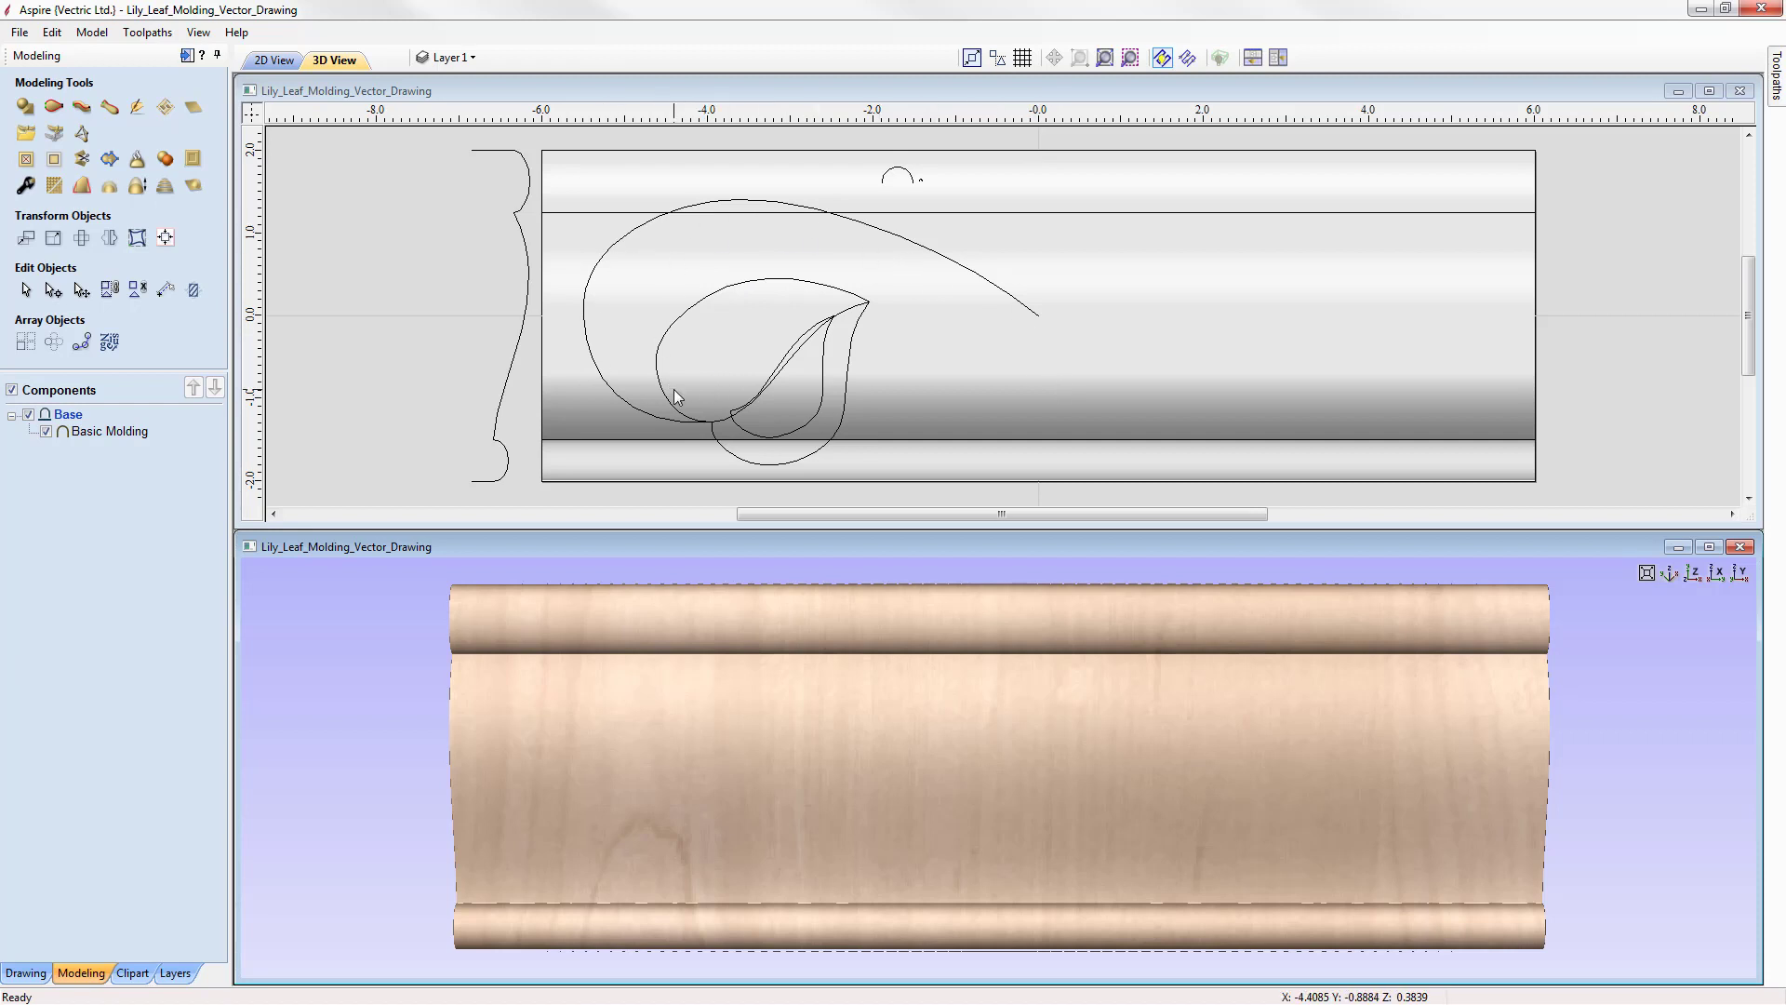
- Insert a new component level named Leaf and Stem, and hide and collapse the Base level
{"action": "right_click", "coordinate": [65, 423]}
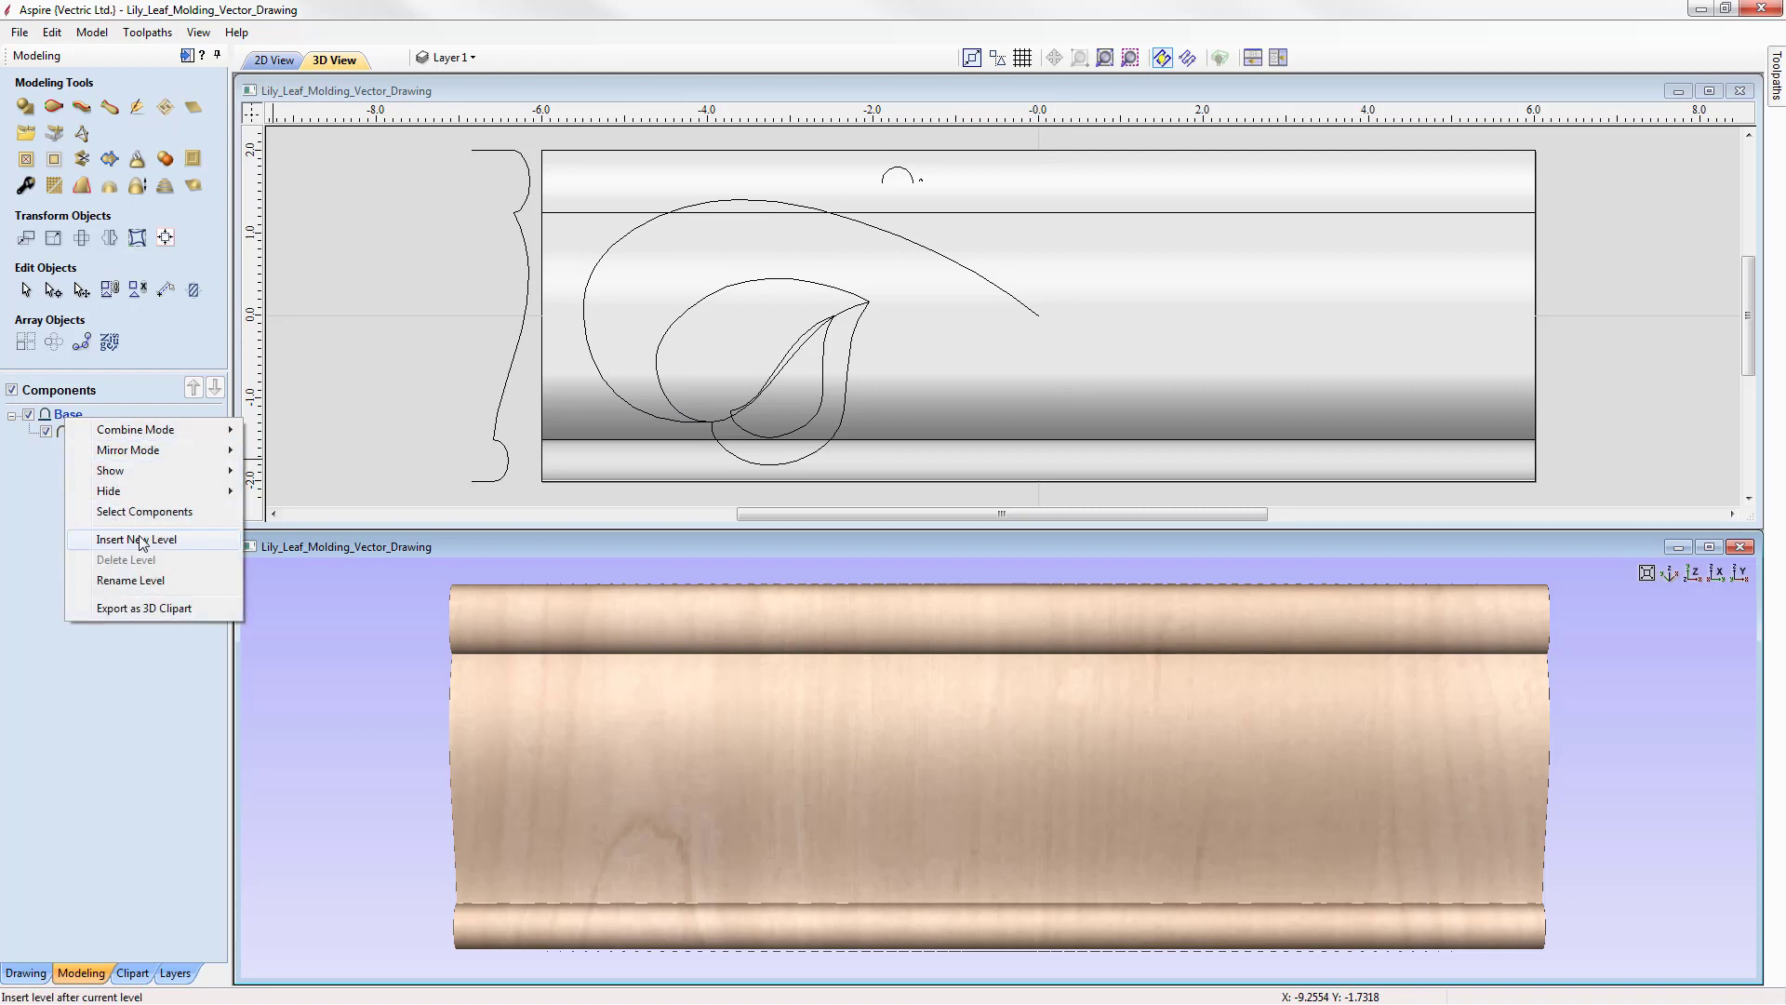
{"action": "left_click", "coordinate": [177, 542]}
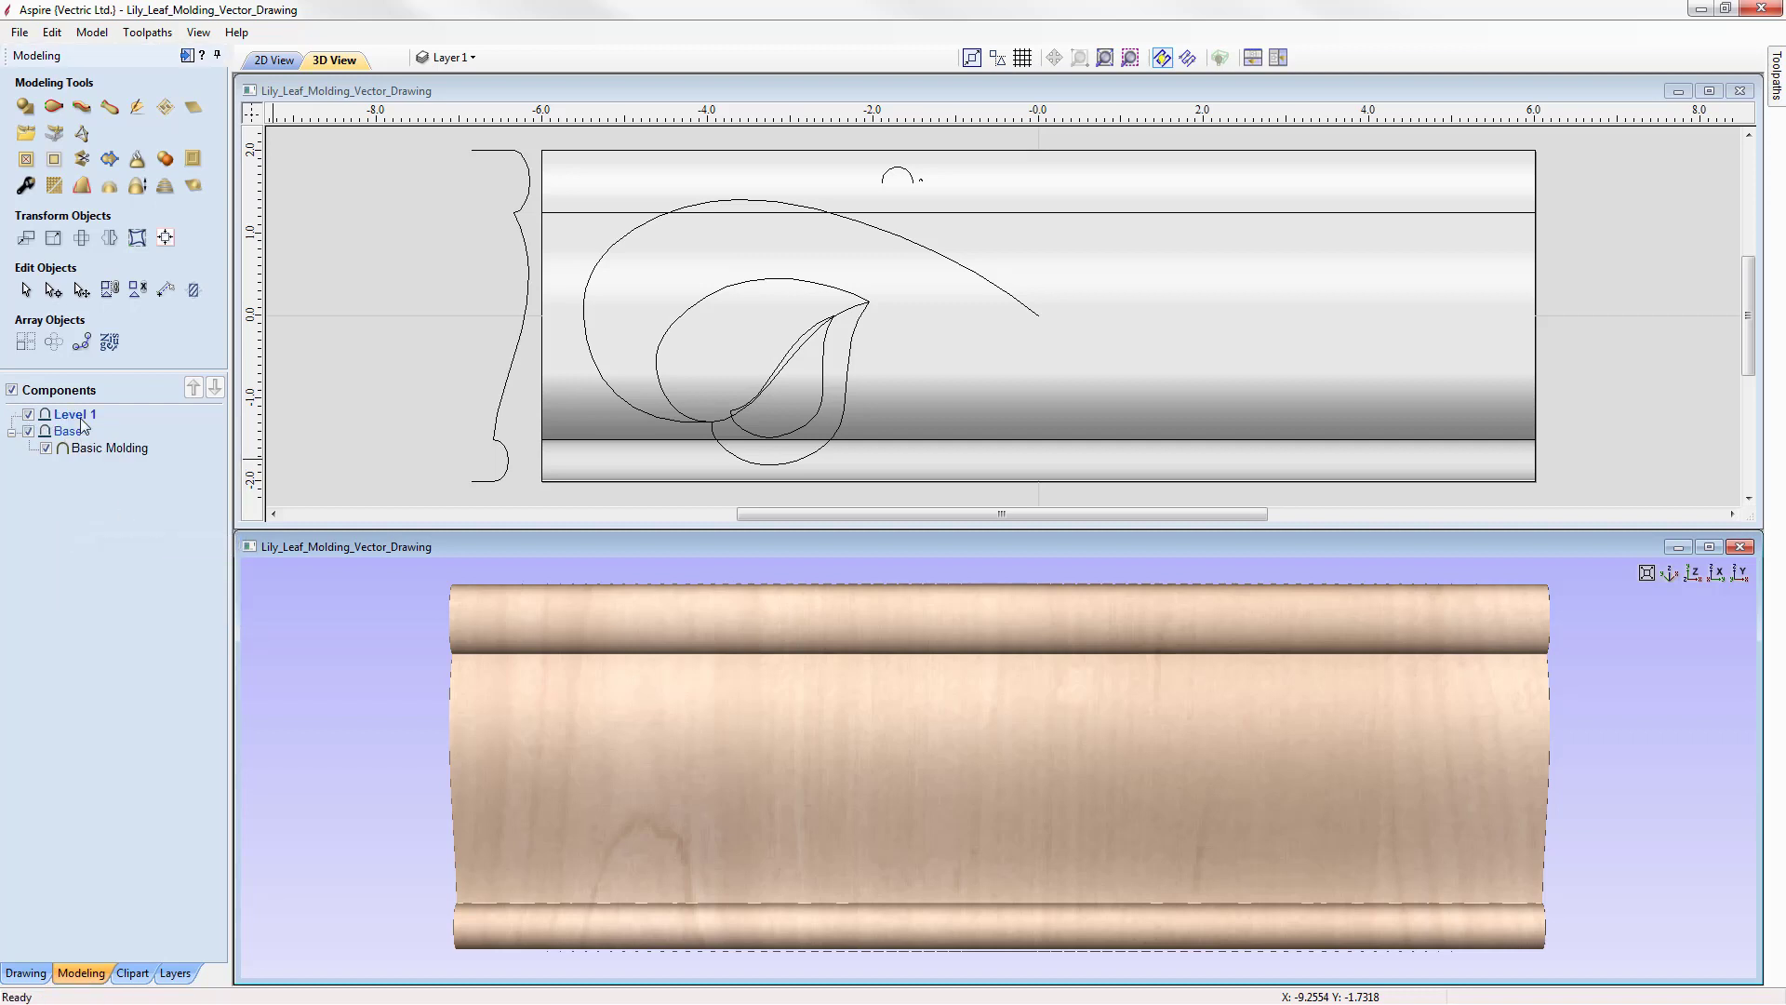
{"action": "right_click", "coordinate": [82, 421]}
{"action": "type", "text": "Leaf and Stem"}
{"action": "key", "text": "Return"}
{"action": "left_click", "coordinate": [27, 431]}
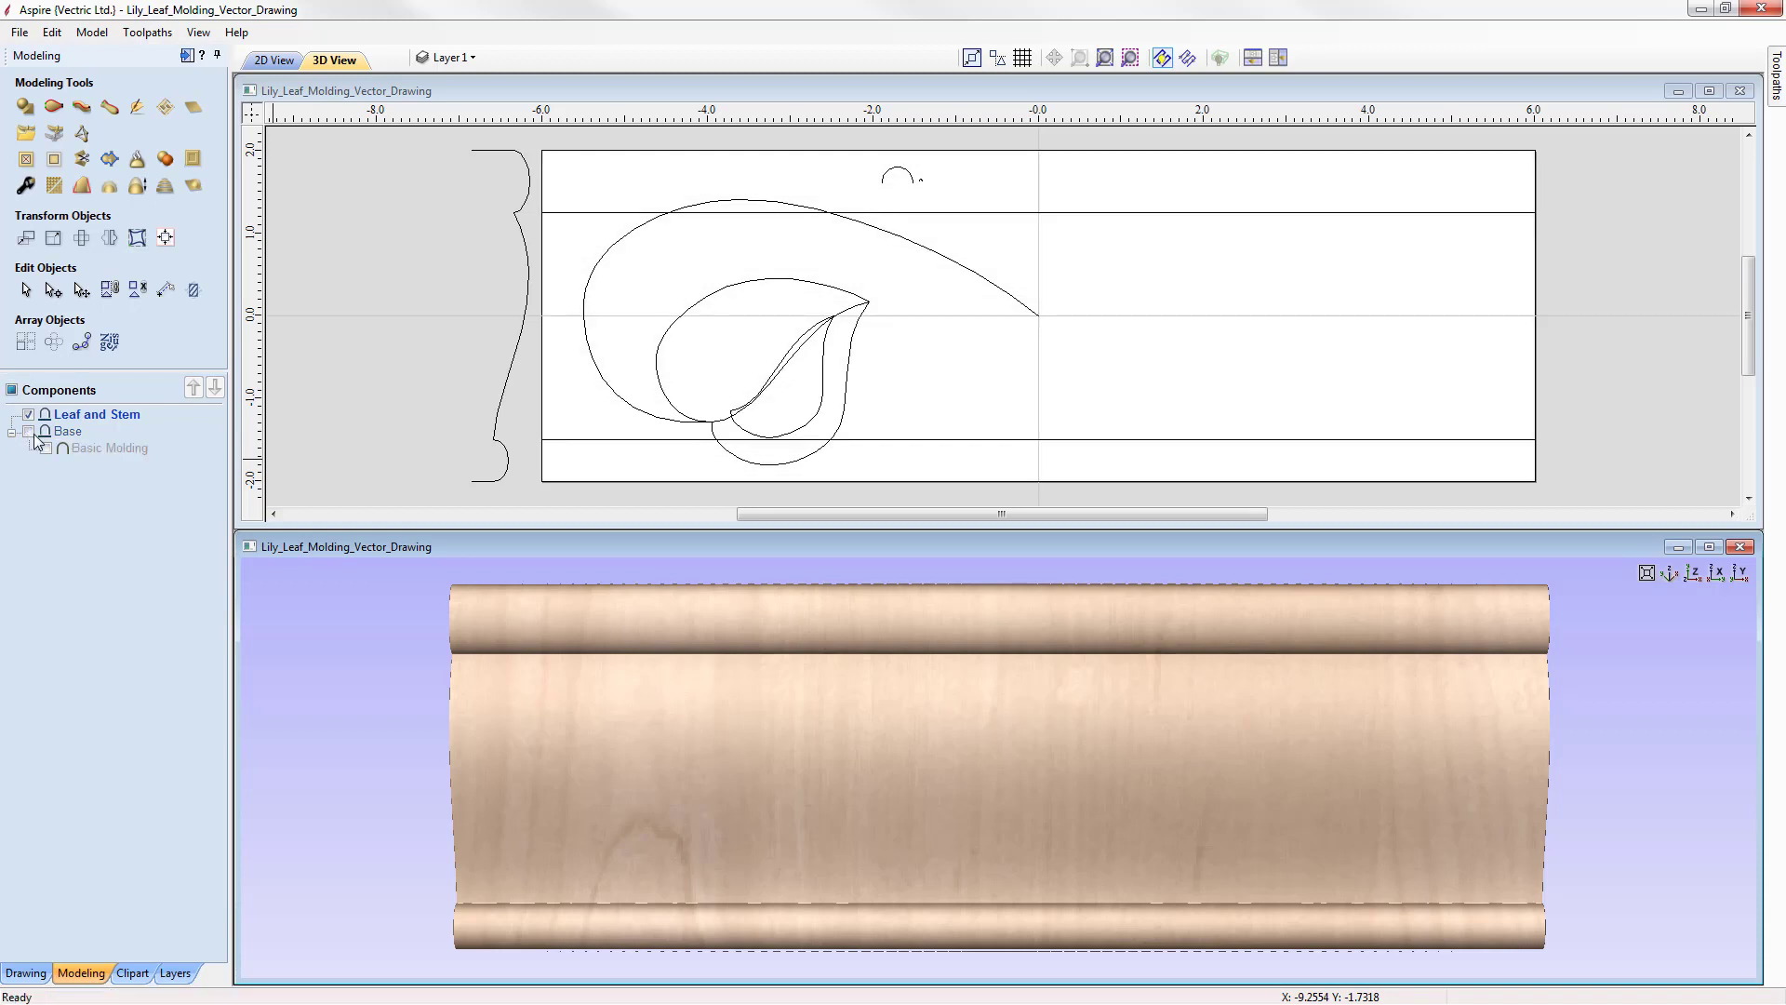
{"action": "left_click", "coordinate": [12, 433]}
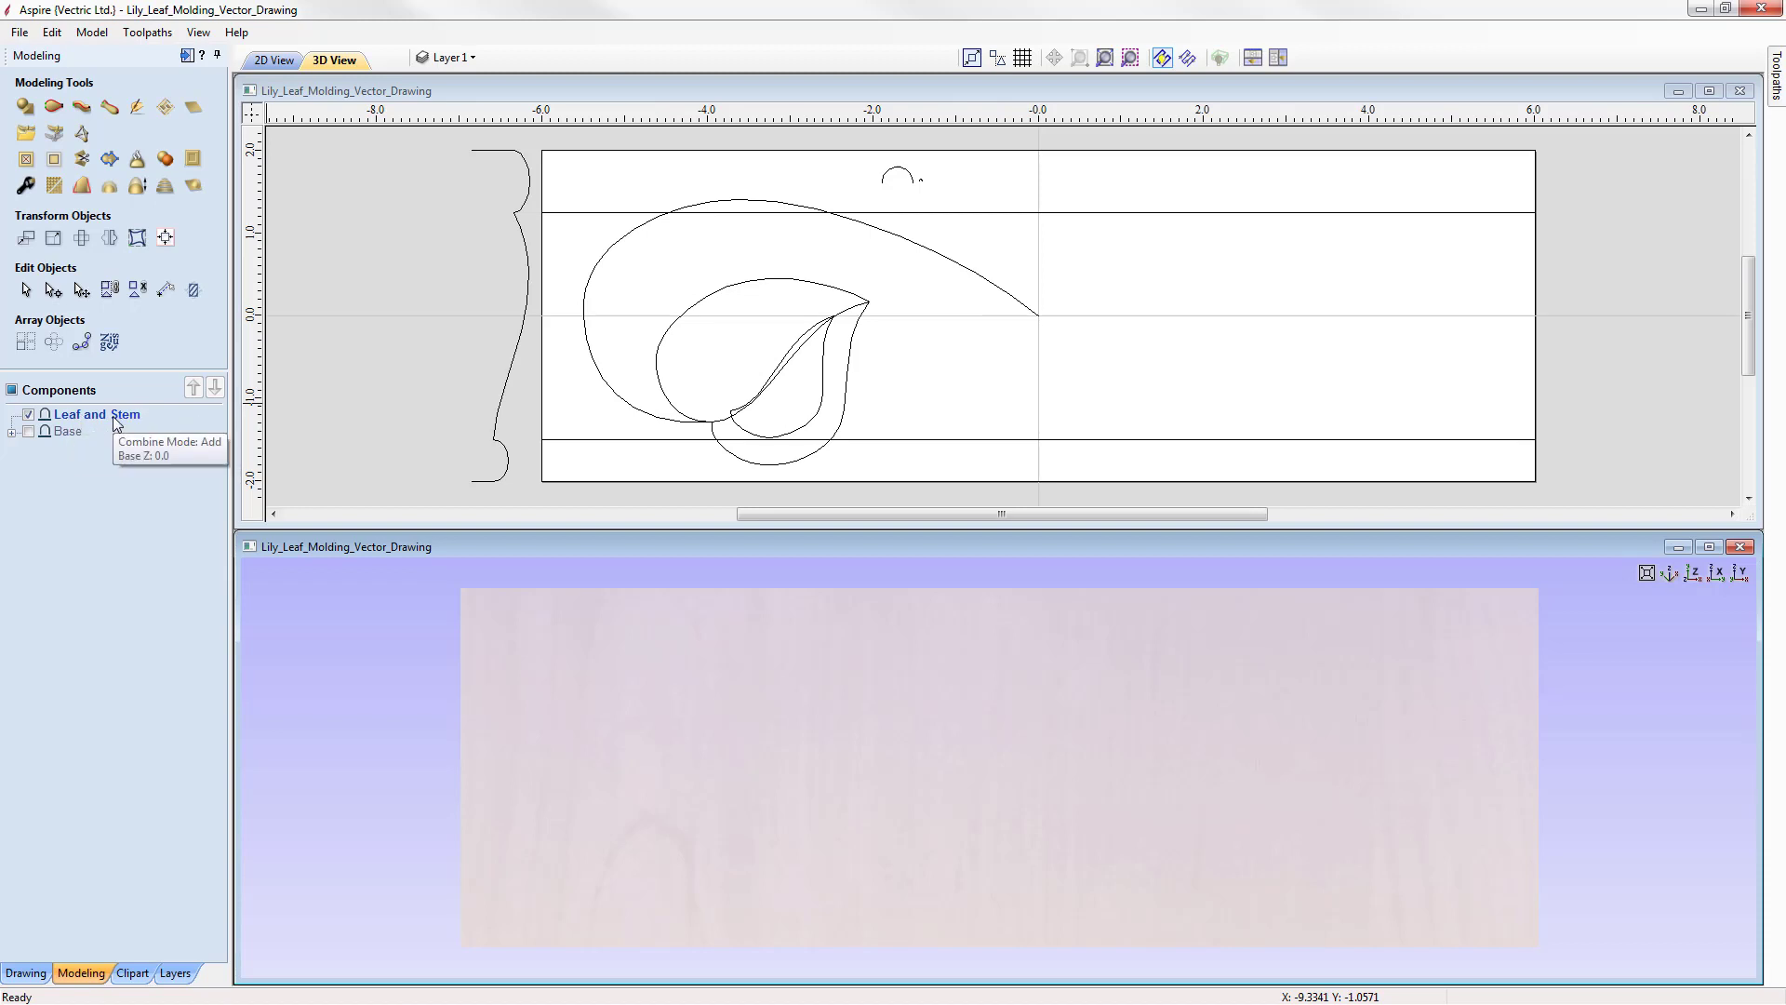
- Set up Create Shape for the lower leaf's outer outline with a round profile, a 65° angle and an exact height of 0.15 inches
{"action": "left_click", "coordinate": [853, 365]}
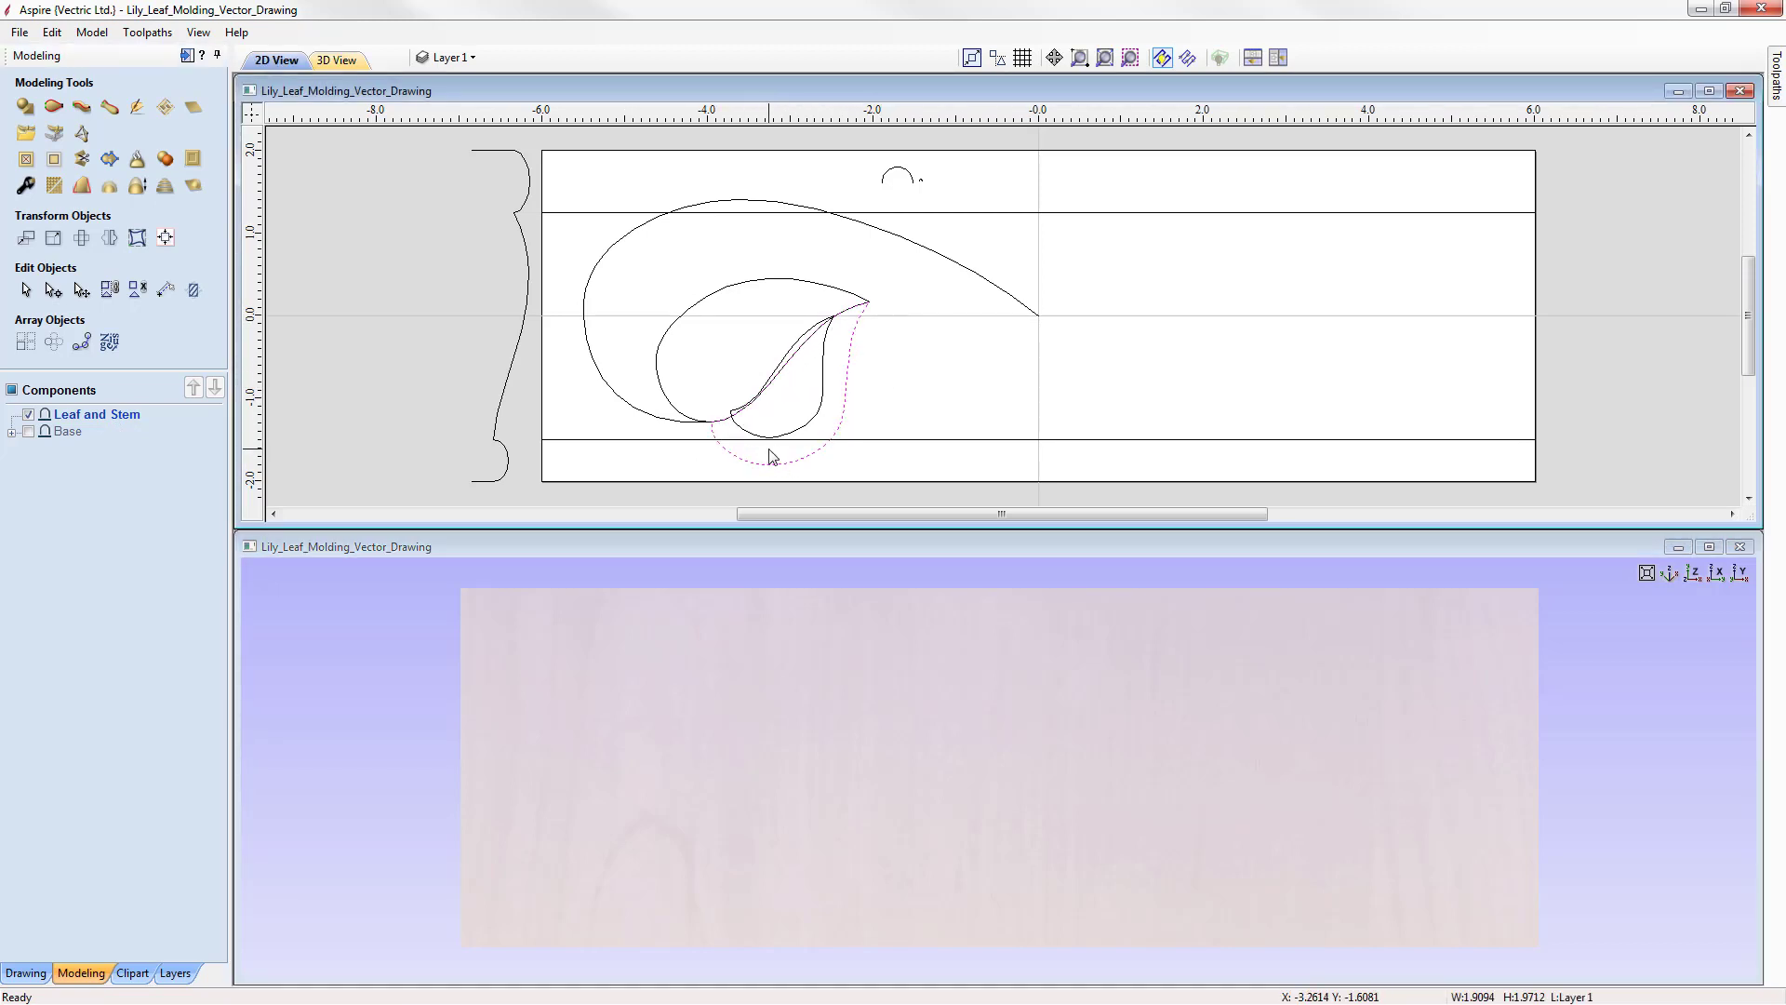
{"action": "left_click", "coordinate": [25, 106]}
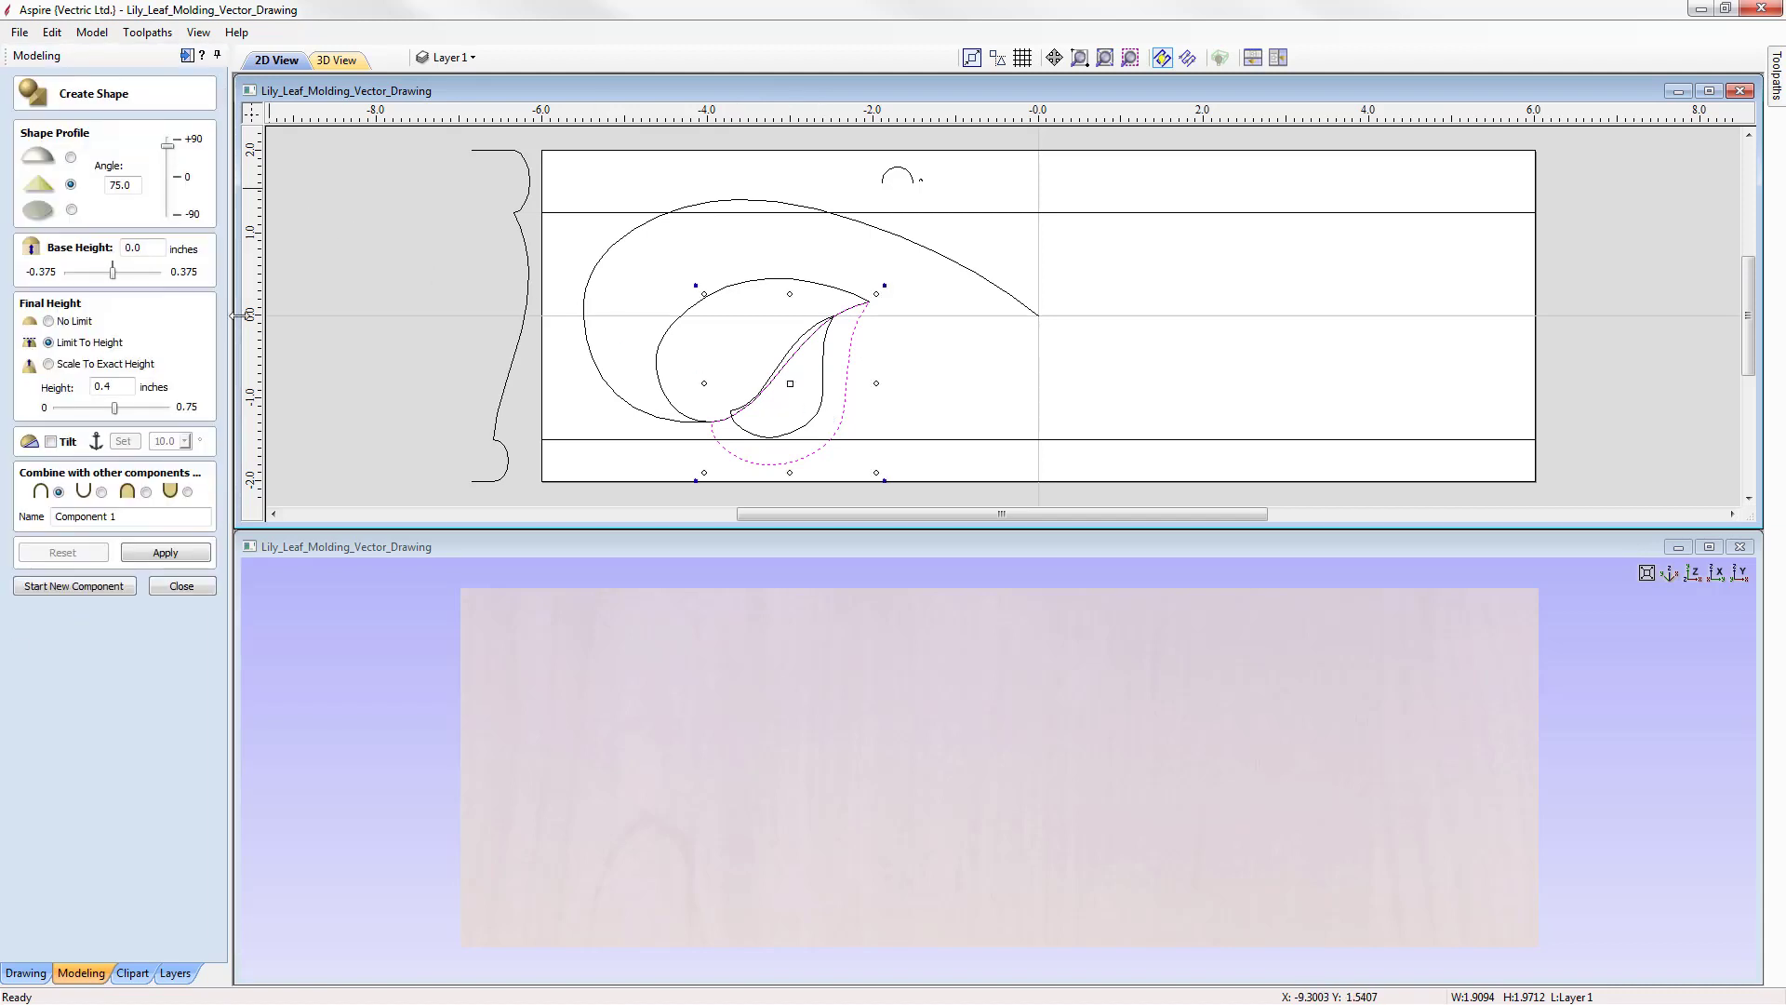
{"action": "left_click", "coordinate": [72, 158]}
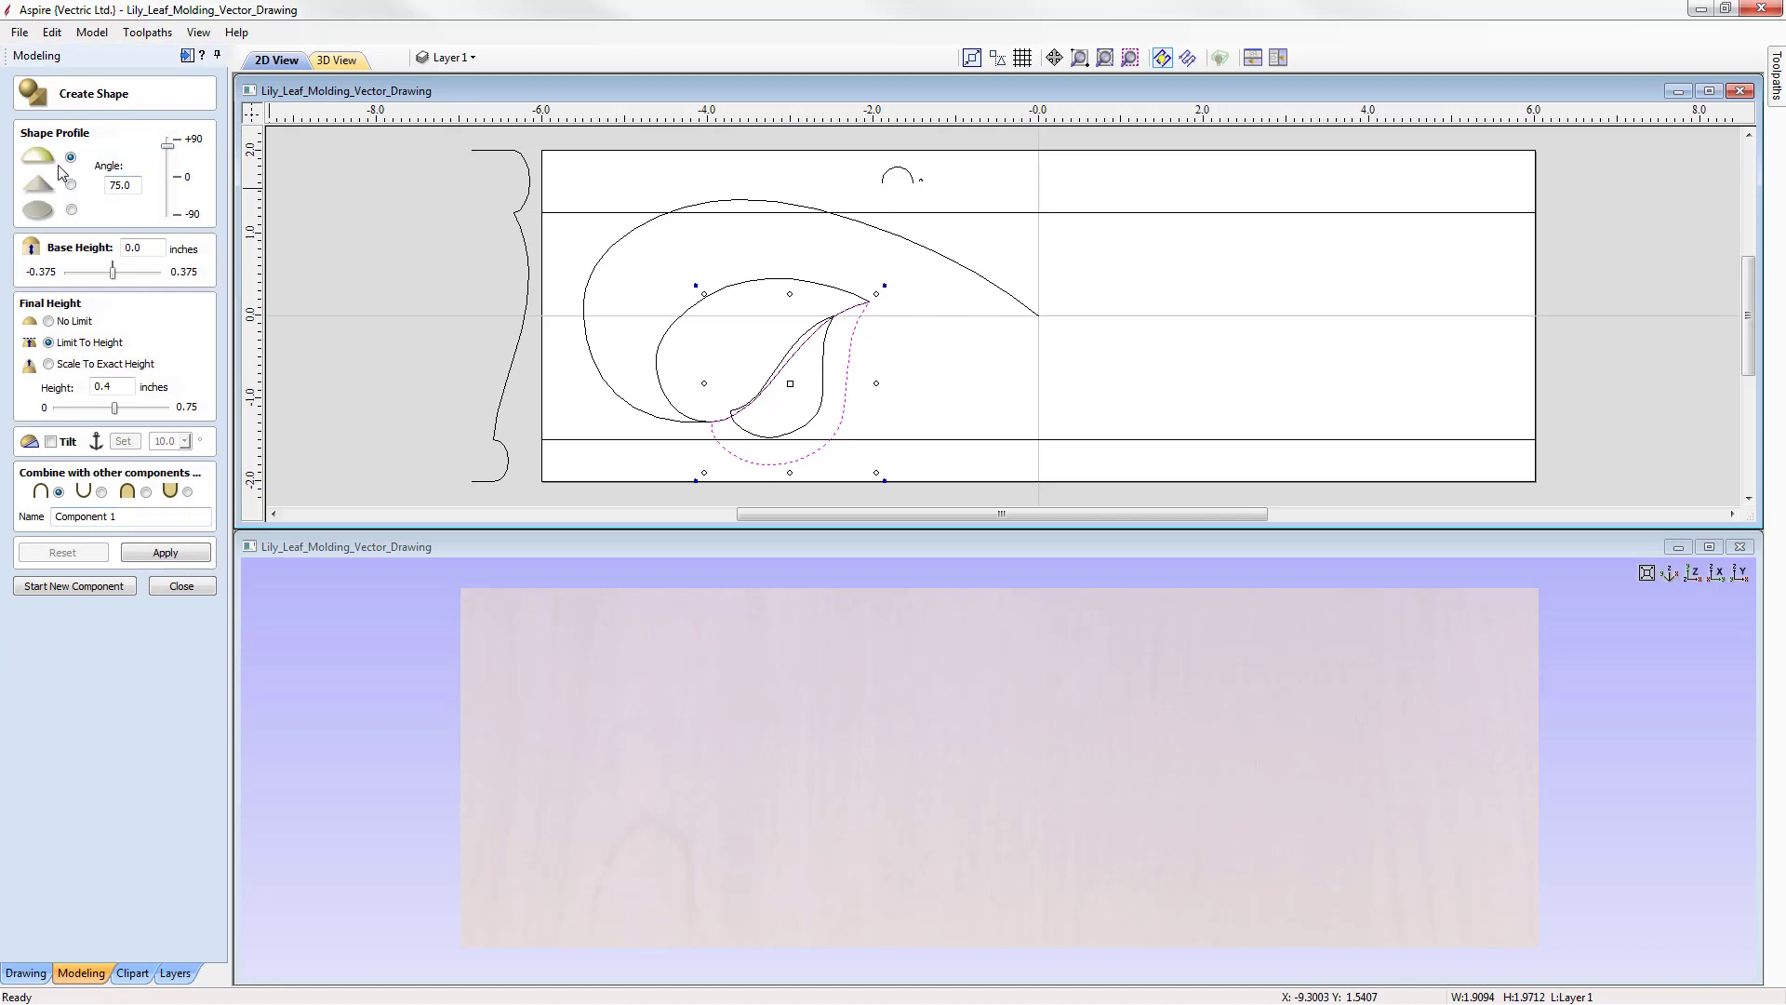
{"action": "left_click_drag", "start_coordinate": [126, 188], "coordinate": [95, 188]}
{"action": "type", "text": "65"}
{"action": "left_click", "coordinate": [82, 367]}
- Name the shape component Leaf 1, create it and check it in 3D
{"action": "left_click", "coordinate": [129, 518]}
{"action": "type", "text": "Leaf"}
{"action": "left_click", "coordinate": [165, 553]}
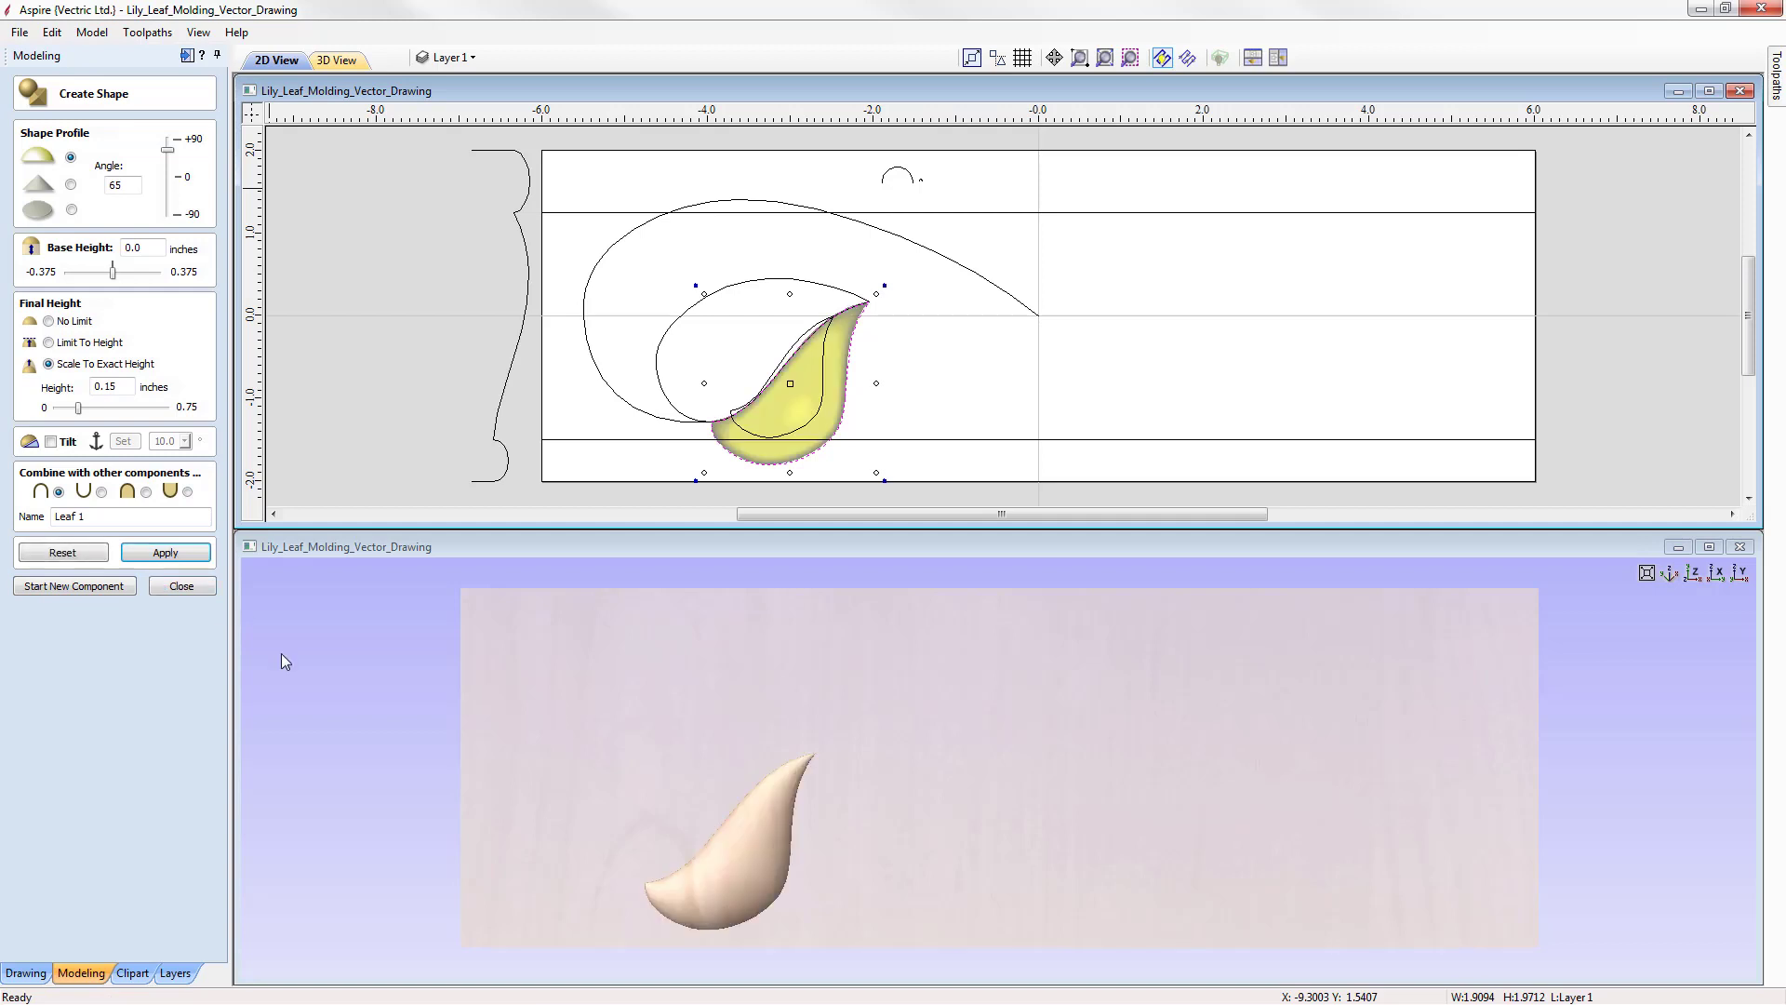
{"action": "left_click_drag", "start_coordinate": [857, 884], "coordinate": [1031, 802]}
{"action": "left_click", "coordinate": [1691, 574]}
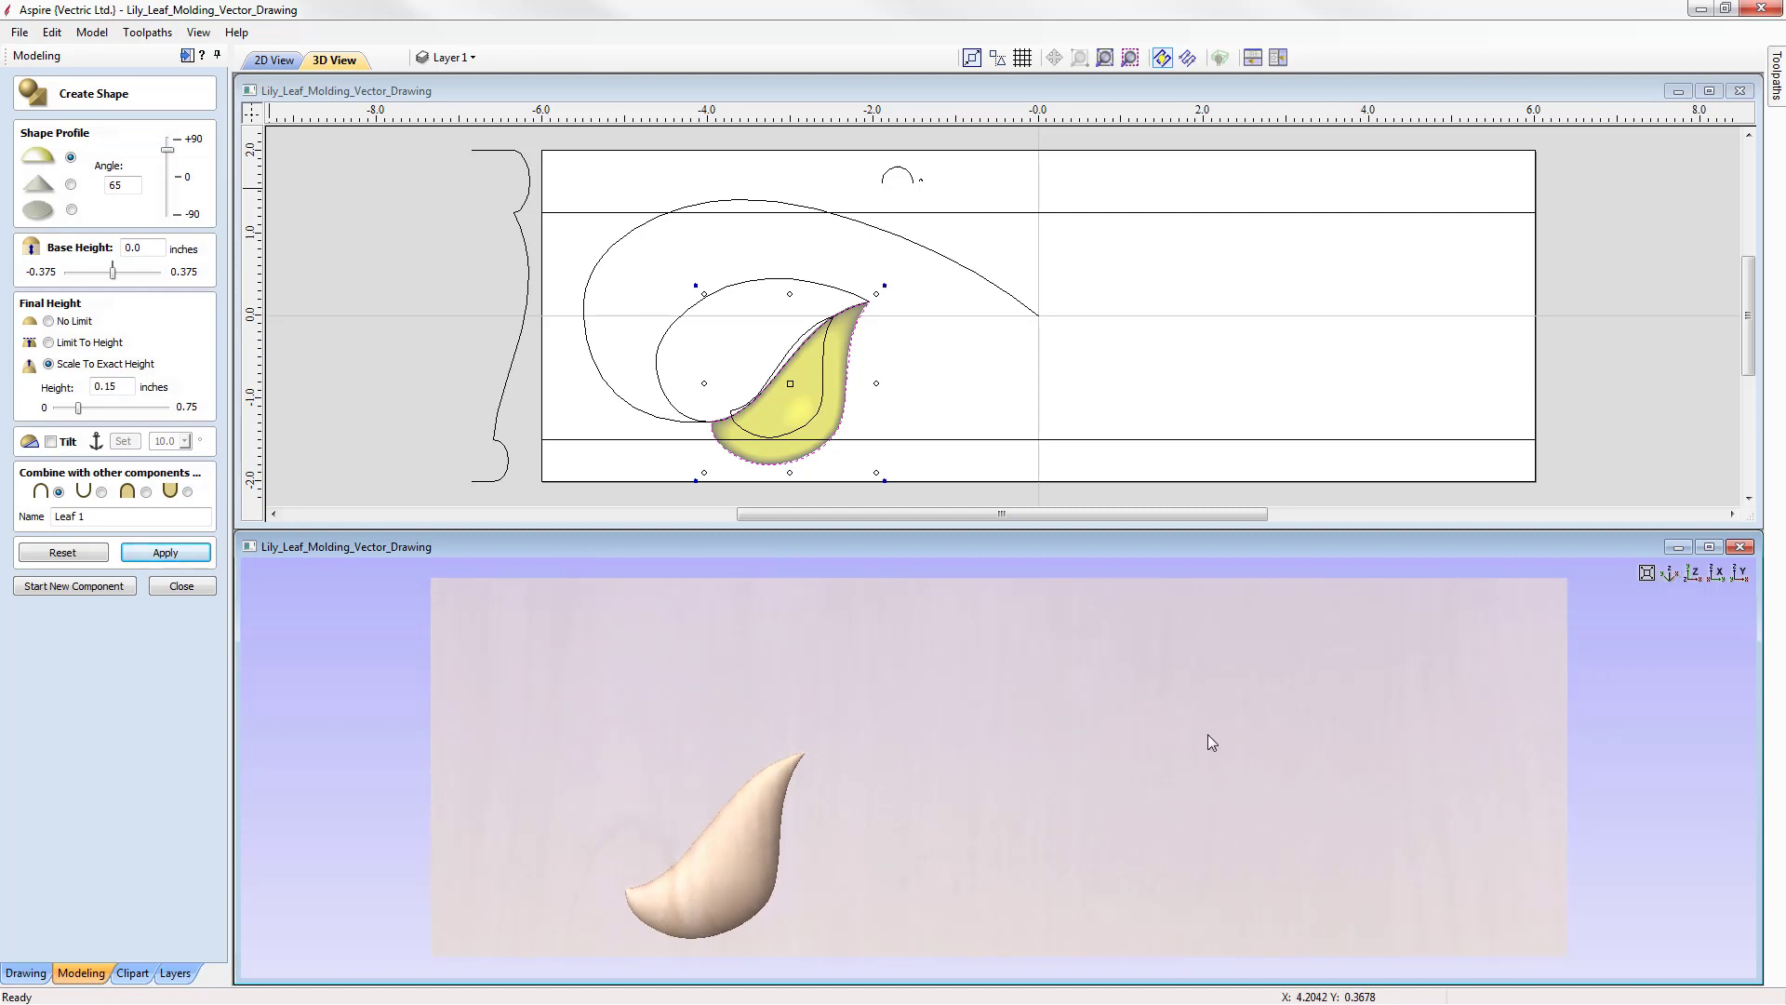
- Start a new shape component from the inner leaf vector with an exact height of 0.10 inches, combined by subtracting
{"action": "left_click", "coordinate": [76, 586]}
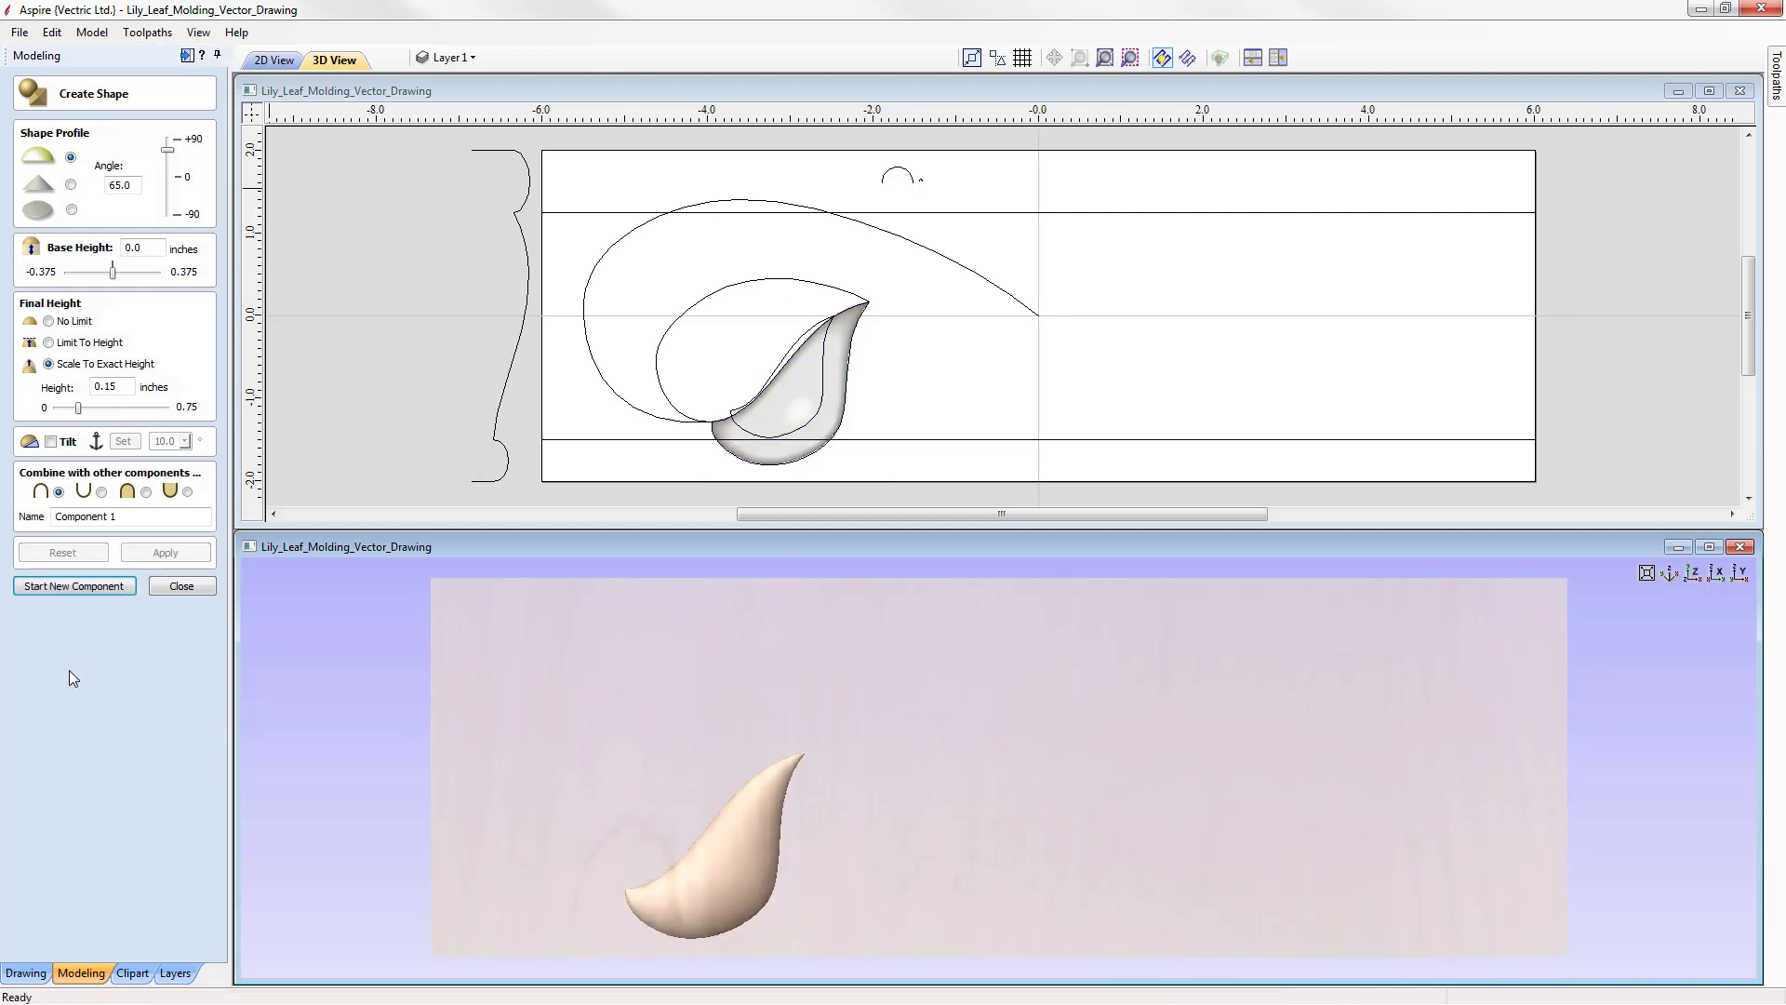
{"action": "left_click", "coordinate": [824, 376]}
{"action": "left_click", "coordinate": [824, 375]}
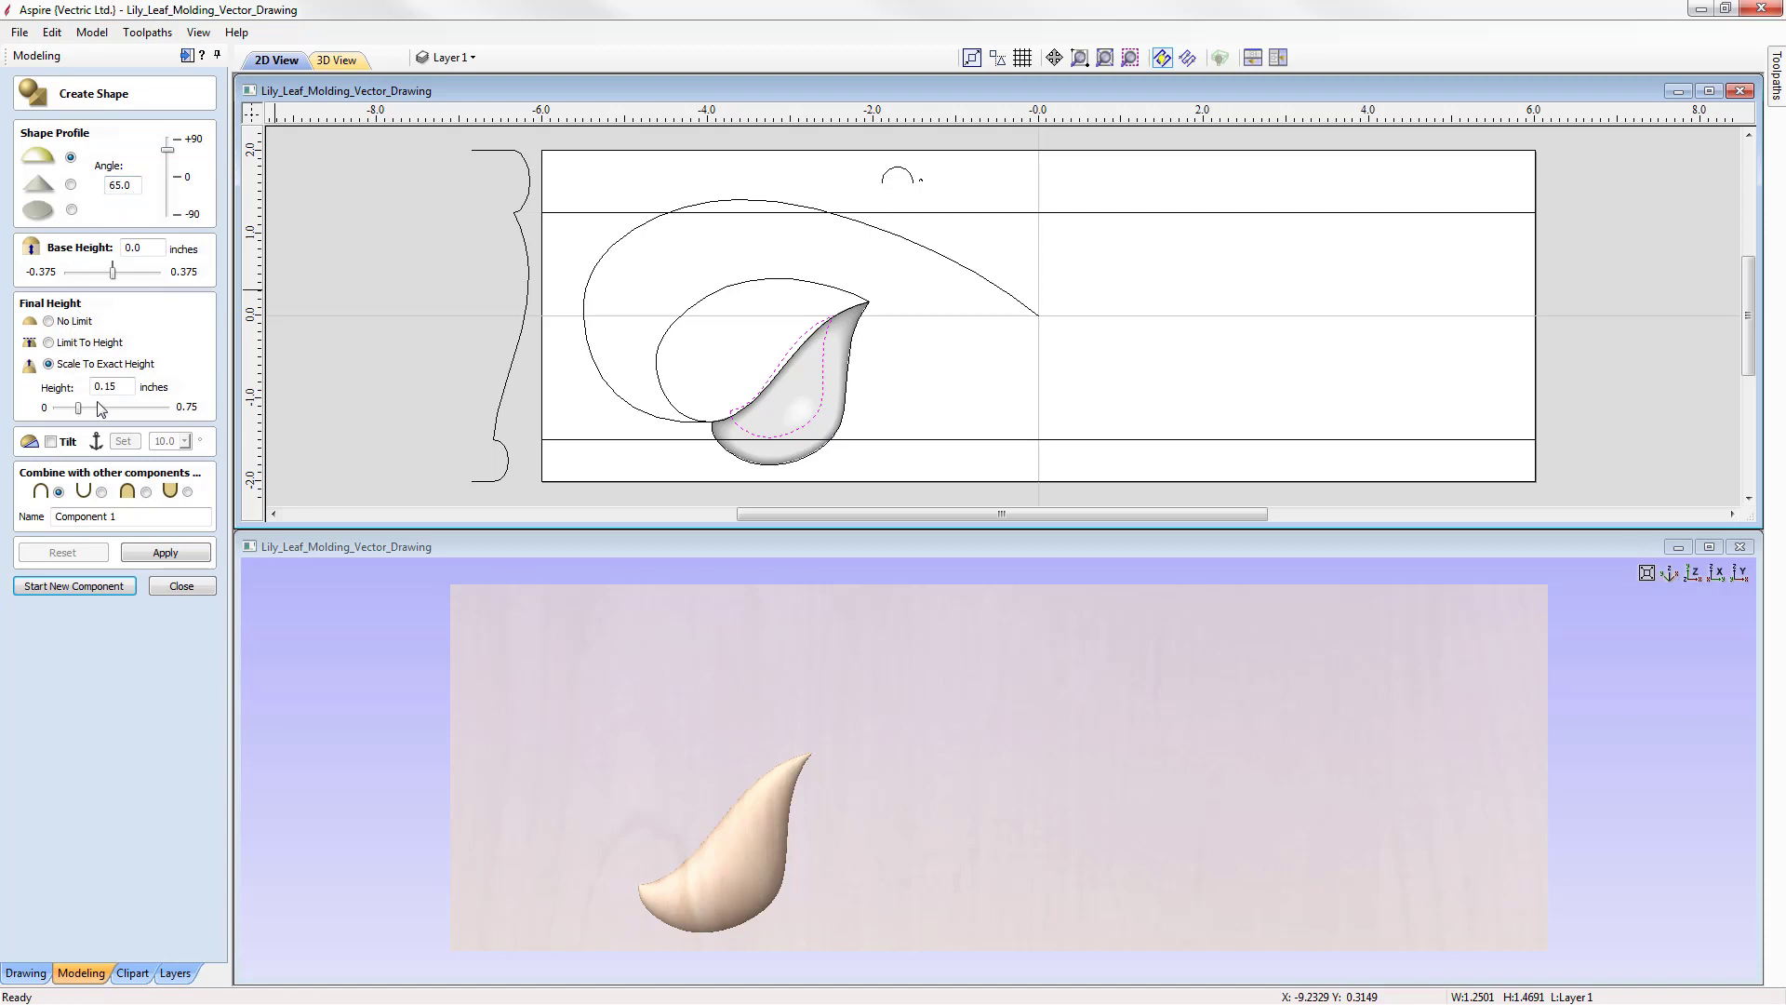
{"action": "left_click_drag", "start_coordinate": [113, 388], "coordinate": [151, 367]}
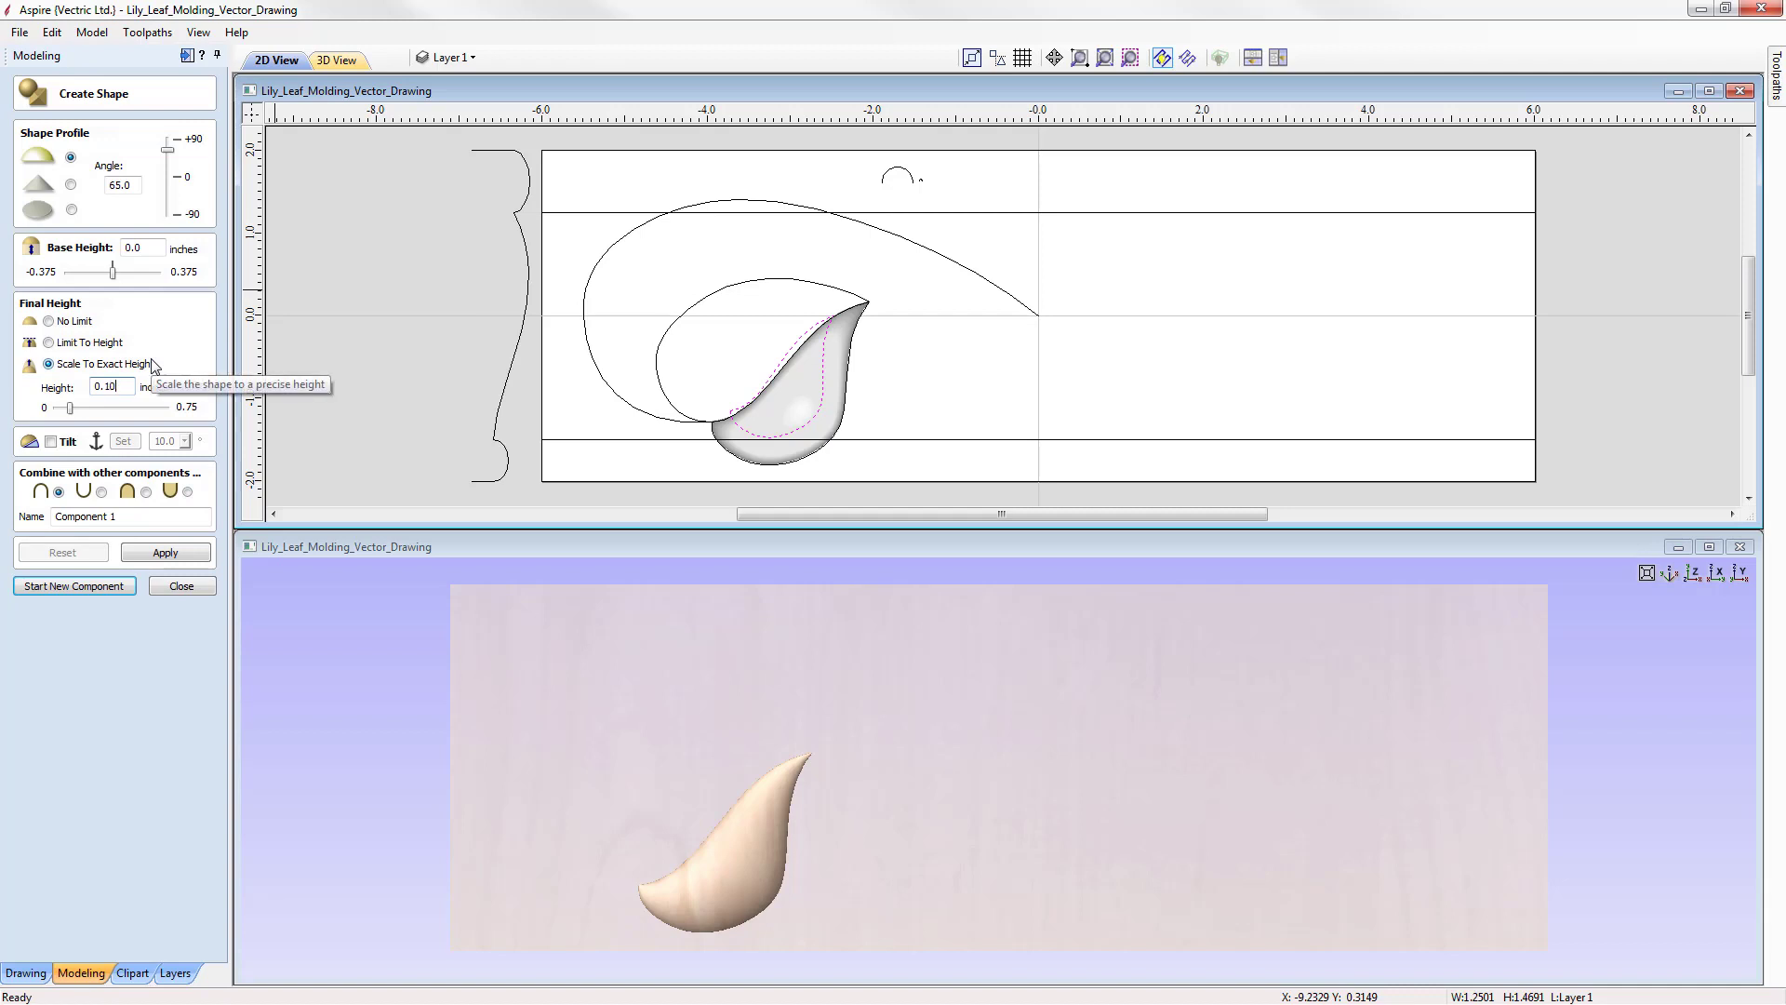
{"action": "left_click", "coordinate": [101, 491]}
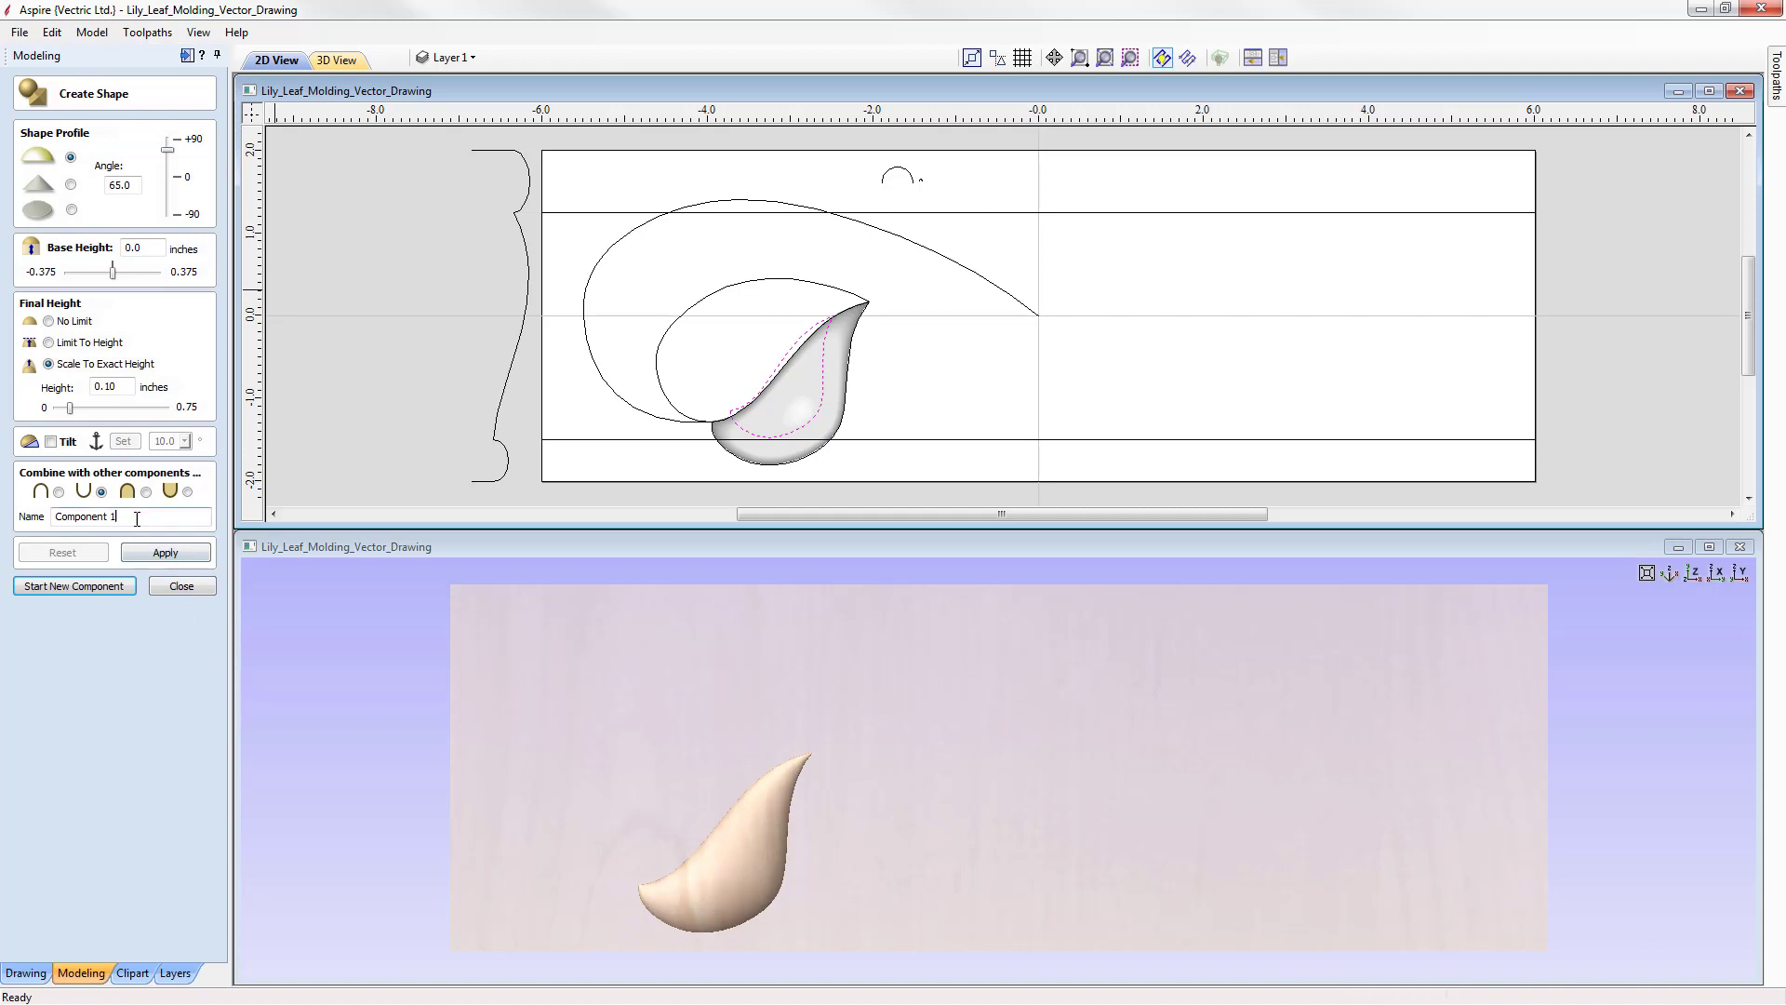
- Name the shape component Inner Leaf, create it and check it in 3D
{"action": "left_click_drag", "start_coordinate": [136, 517], "coordinate": [57, 517]}
{"action": "type", "text": "Inner Leaf"}
{"action": "left_click", "coordinate": [166, 553]}
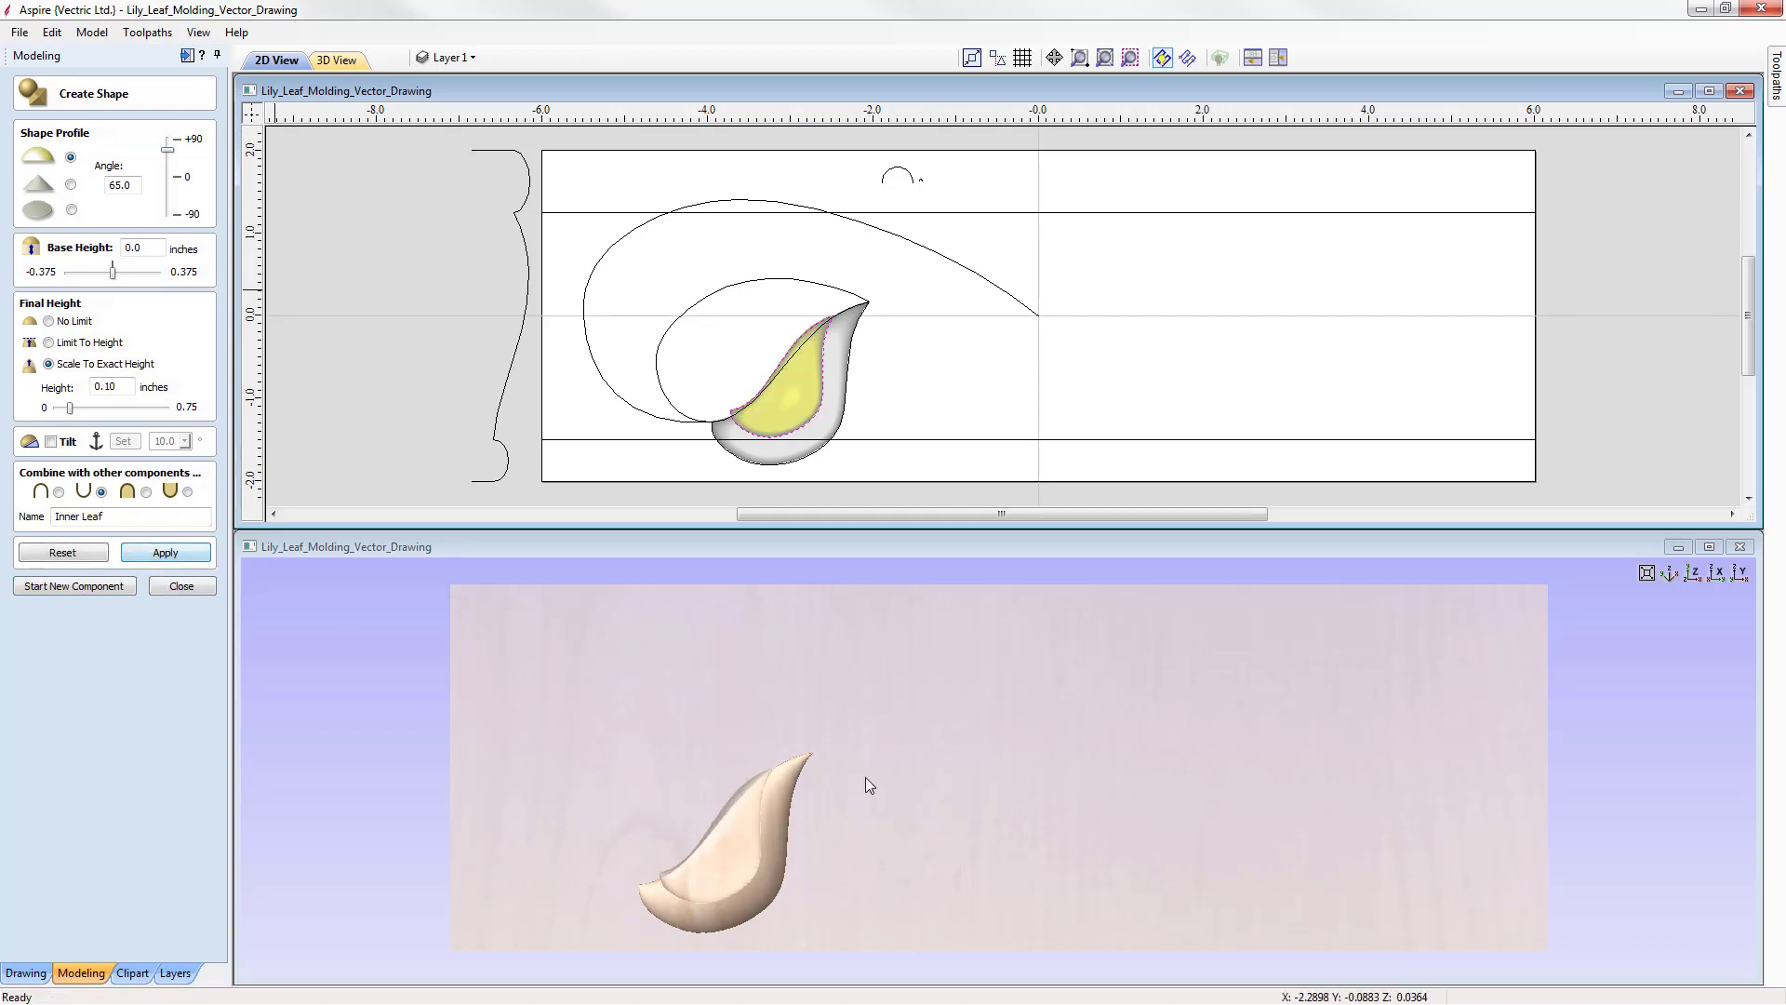
{"action": "left_click_drag", "start_coordinate": [845, 872], "coordinate": [783, 800]}
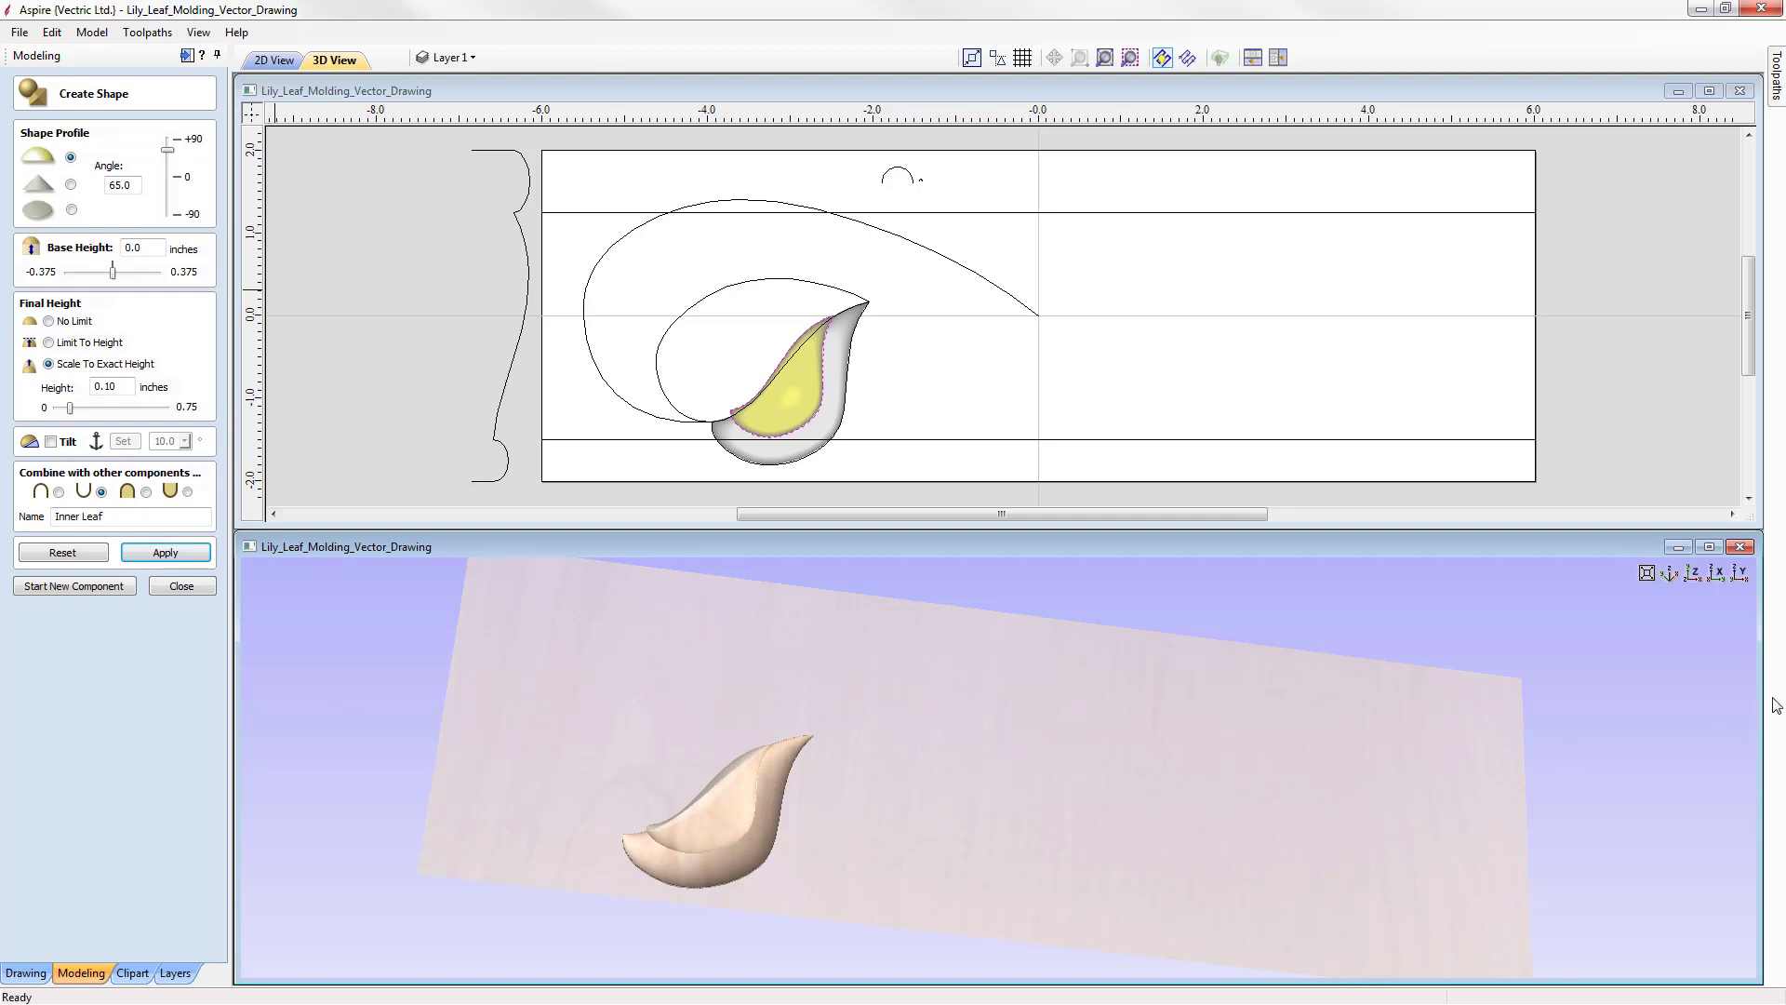
{"action": "left_click", "coordinate": [1693, 574]}
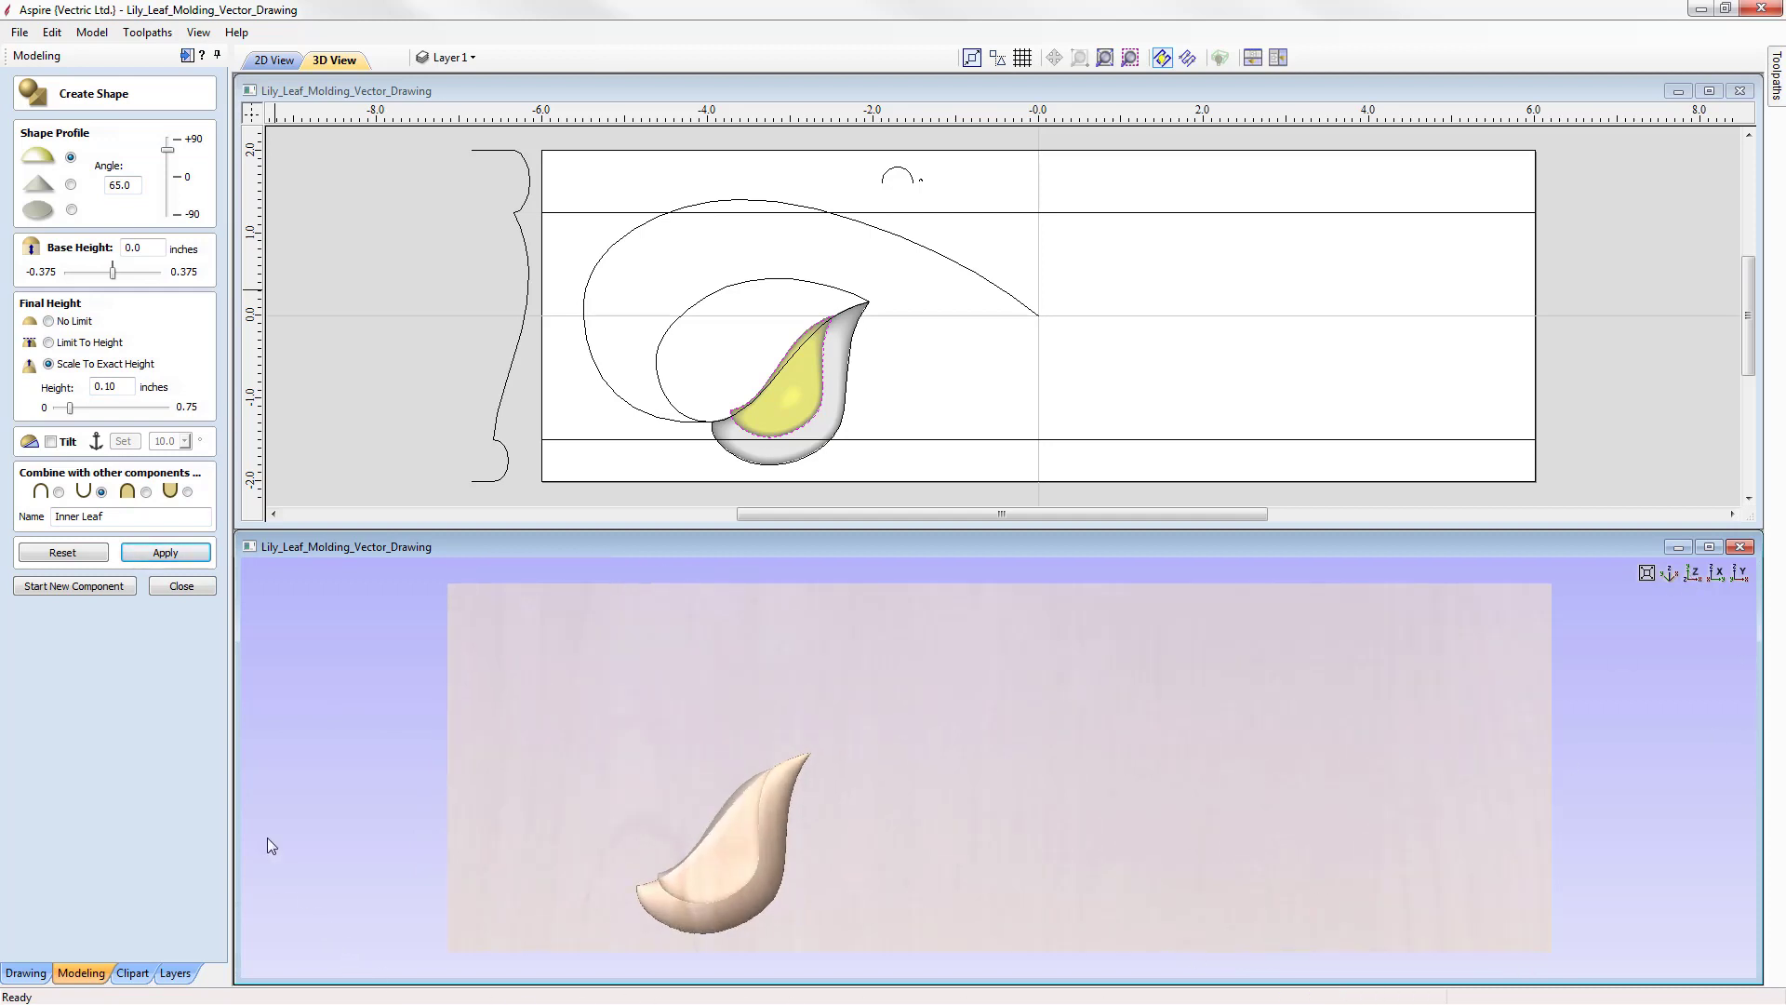
- Start a new shape component from the upper leaf outline with an exact height of 0.15 inches, combined by merging
{"action": "left_click", "coordinate": [76, 587]}
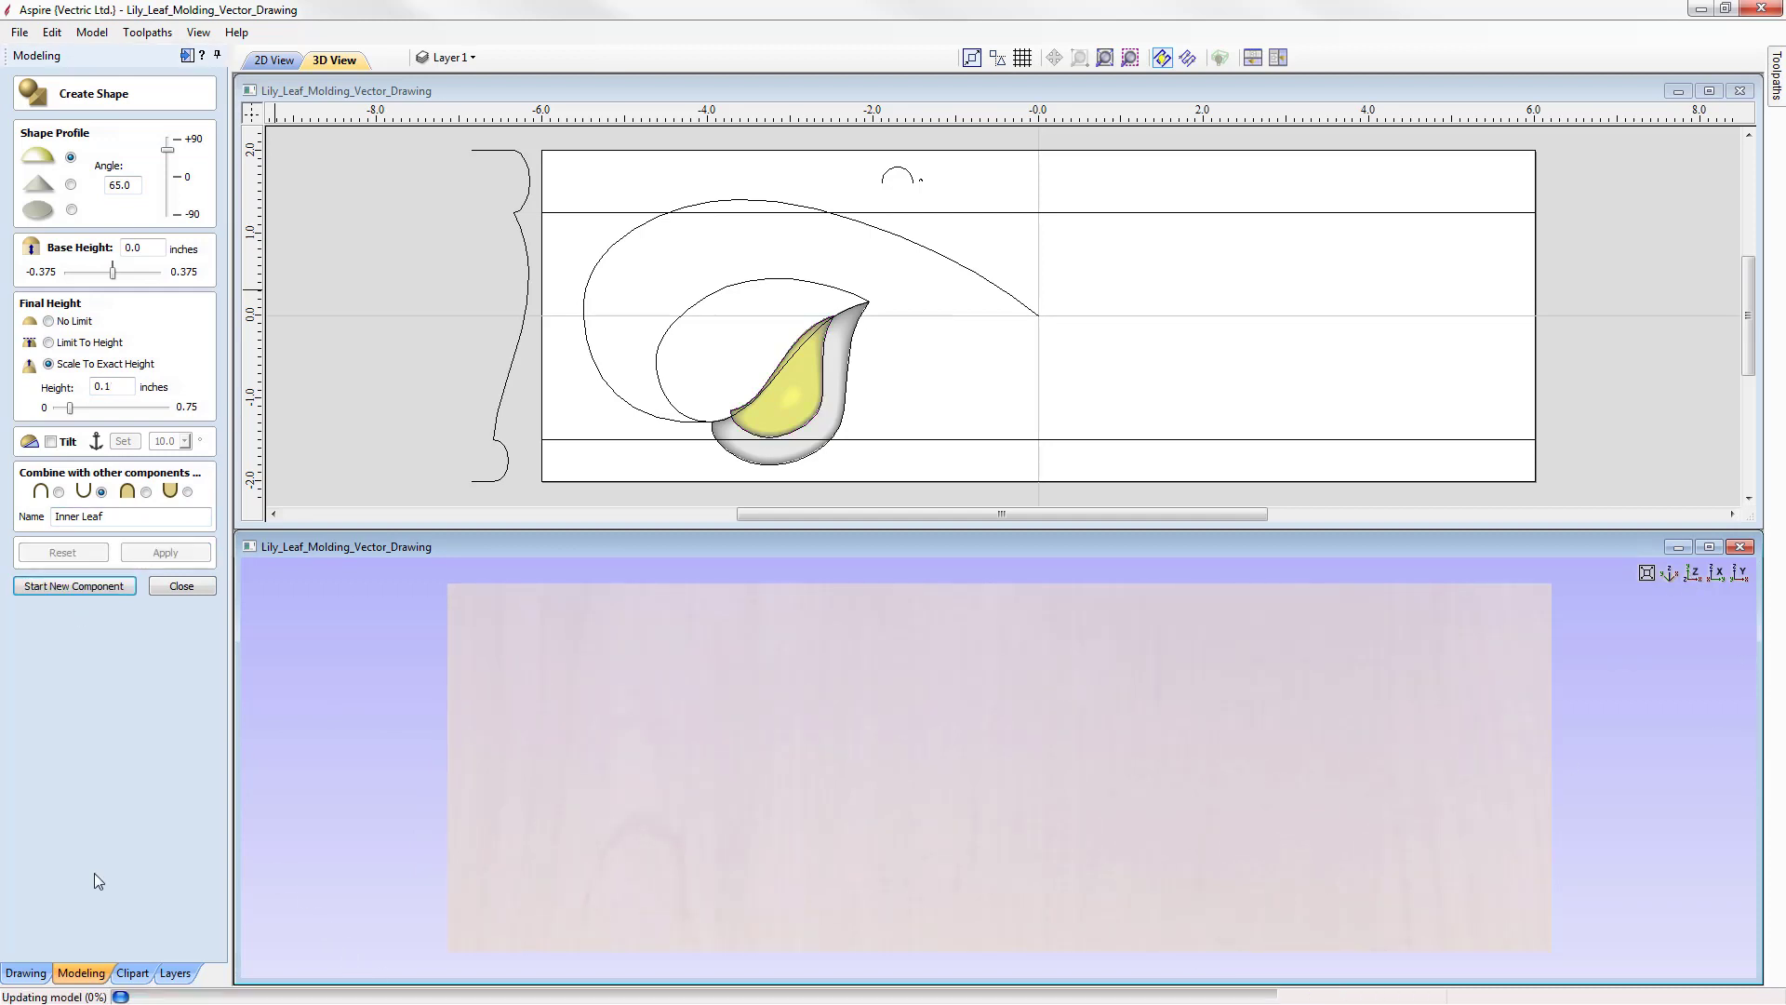
{"action": "left_click", "coordinate": [836, 287]}
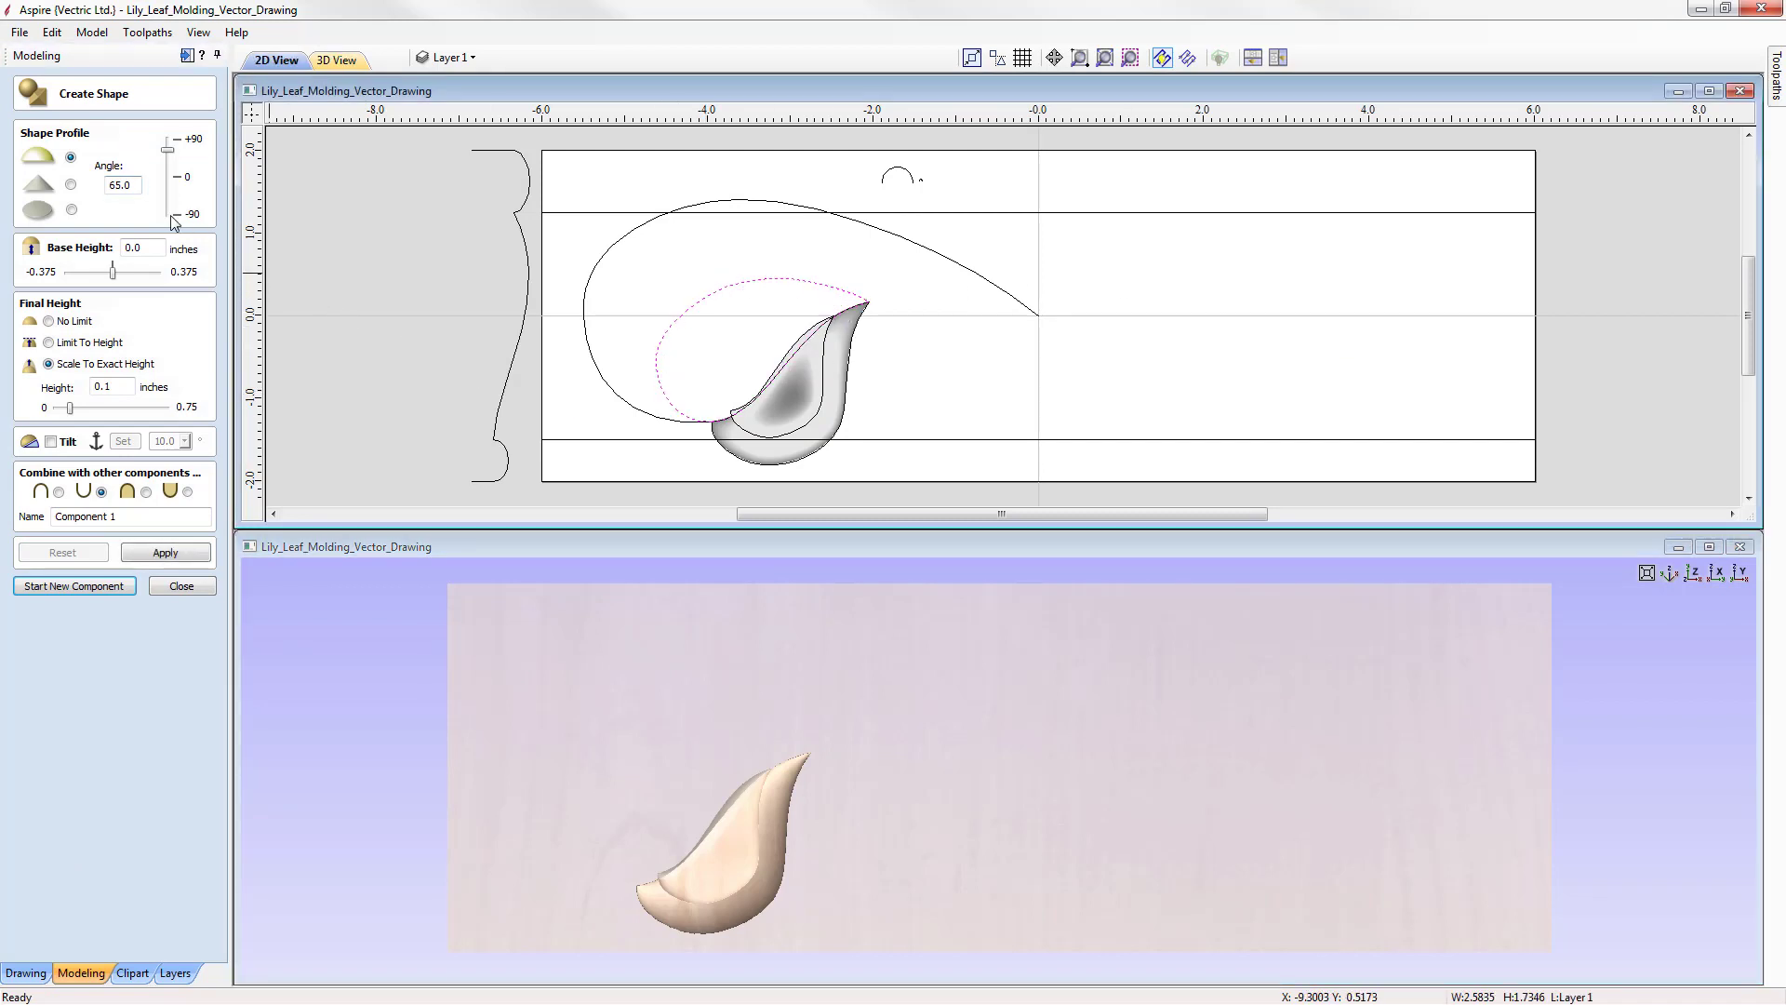
{"action": "left_click", "coordinate": [120, 387]}
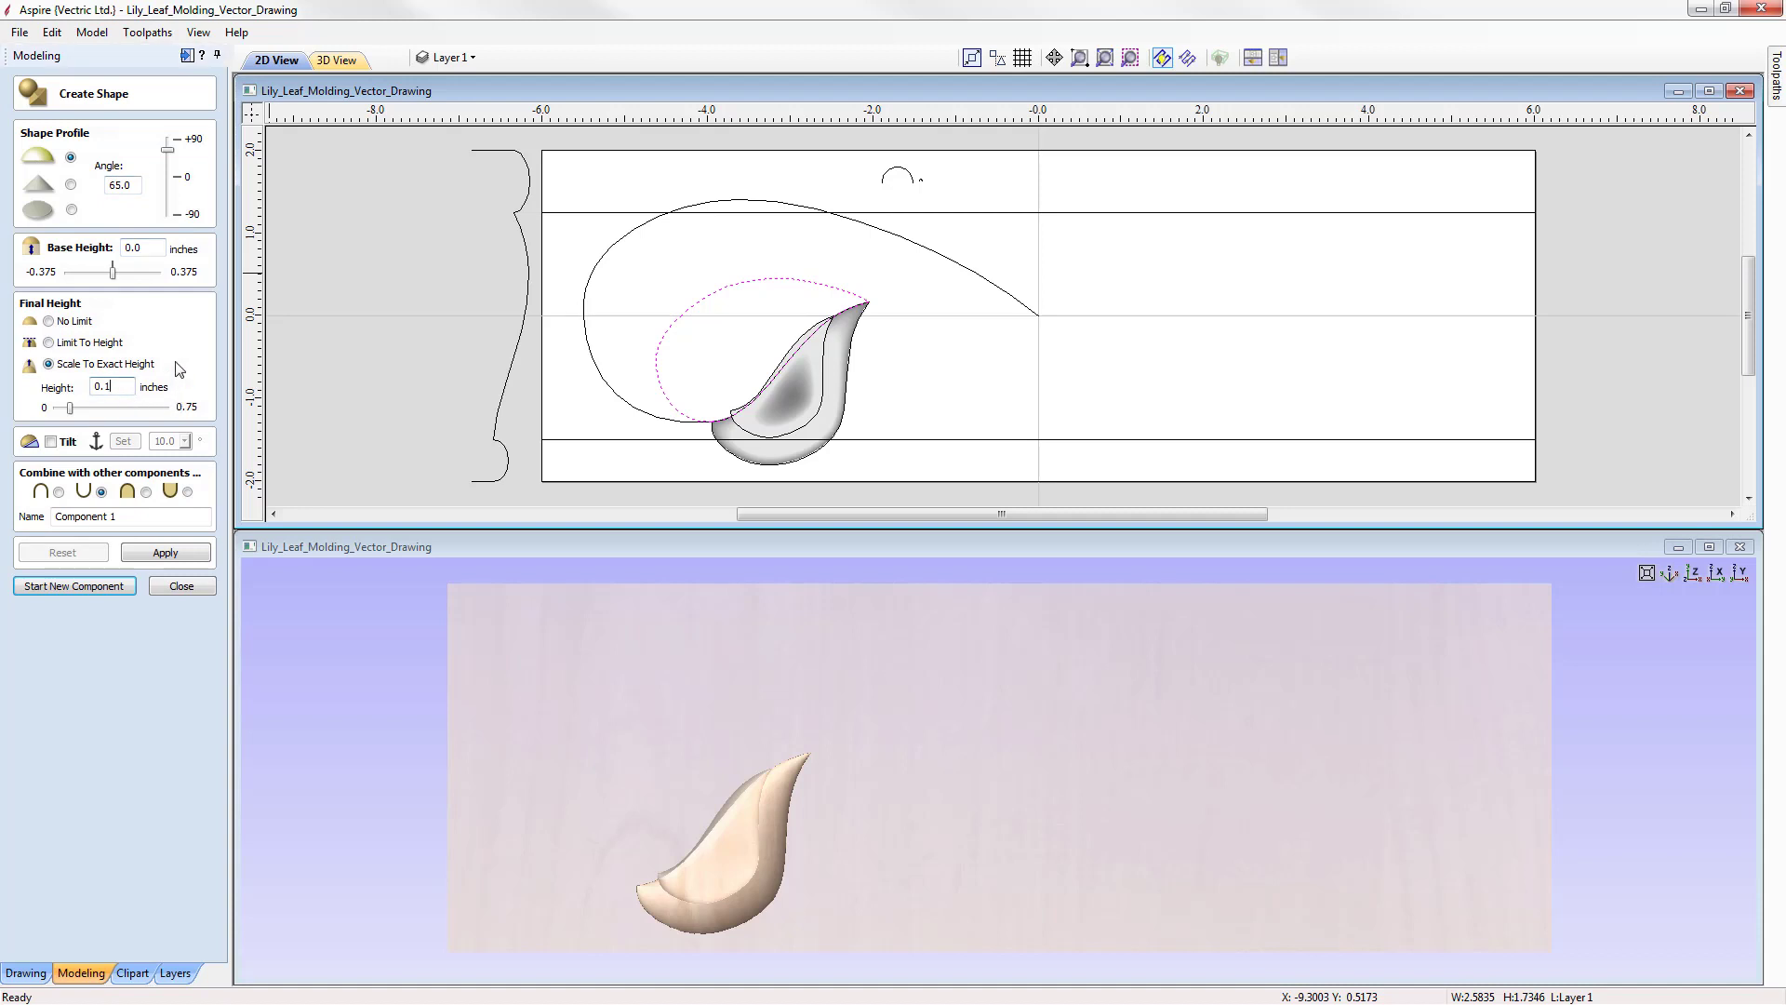
{"action": "left_click", "coordinate": [146, 491]}
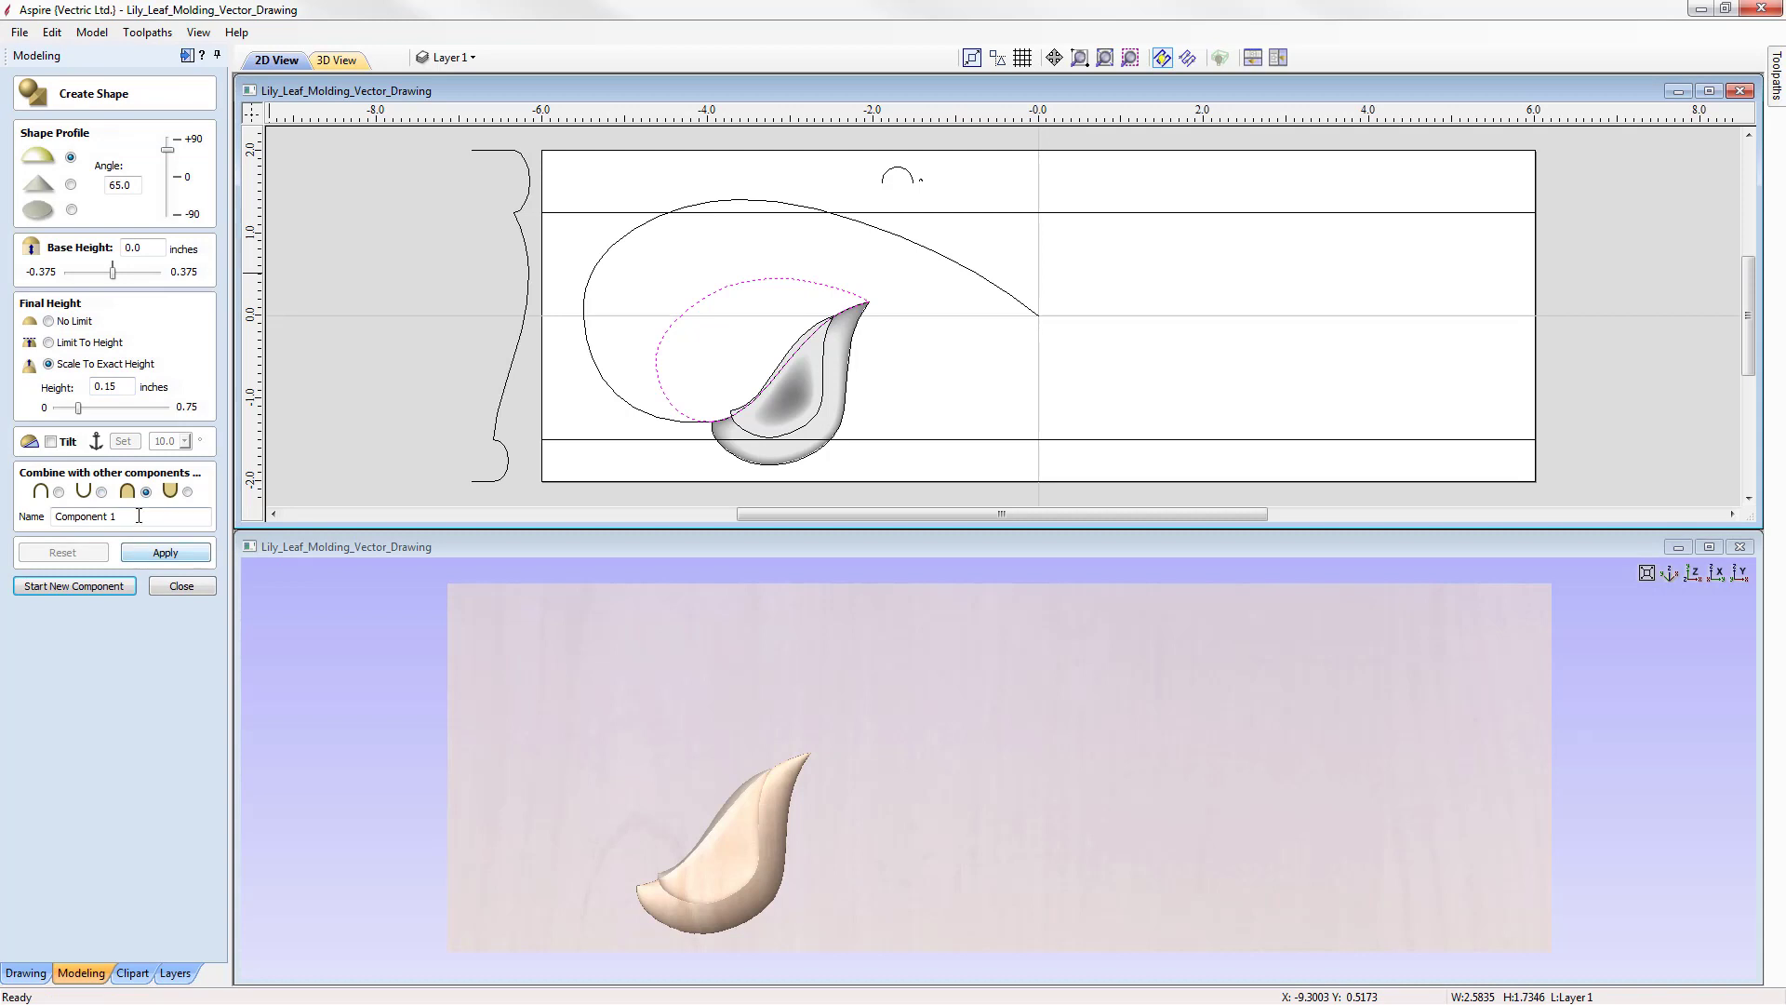
- Name the shape component Leaf 2, create it, check it in 3D and finish Create Shape
{"action": "key", "text": "Tab"}
{"action": "type", "text": "Le"}
{"action": "left_click", "coordinate": [167, 552]}
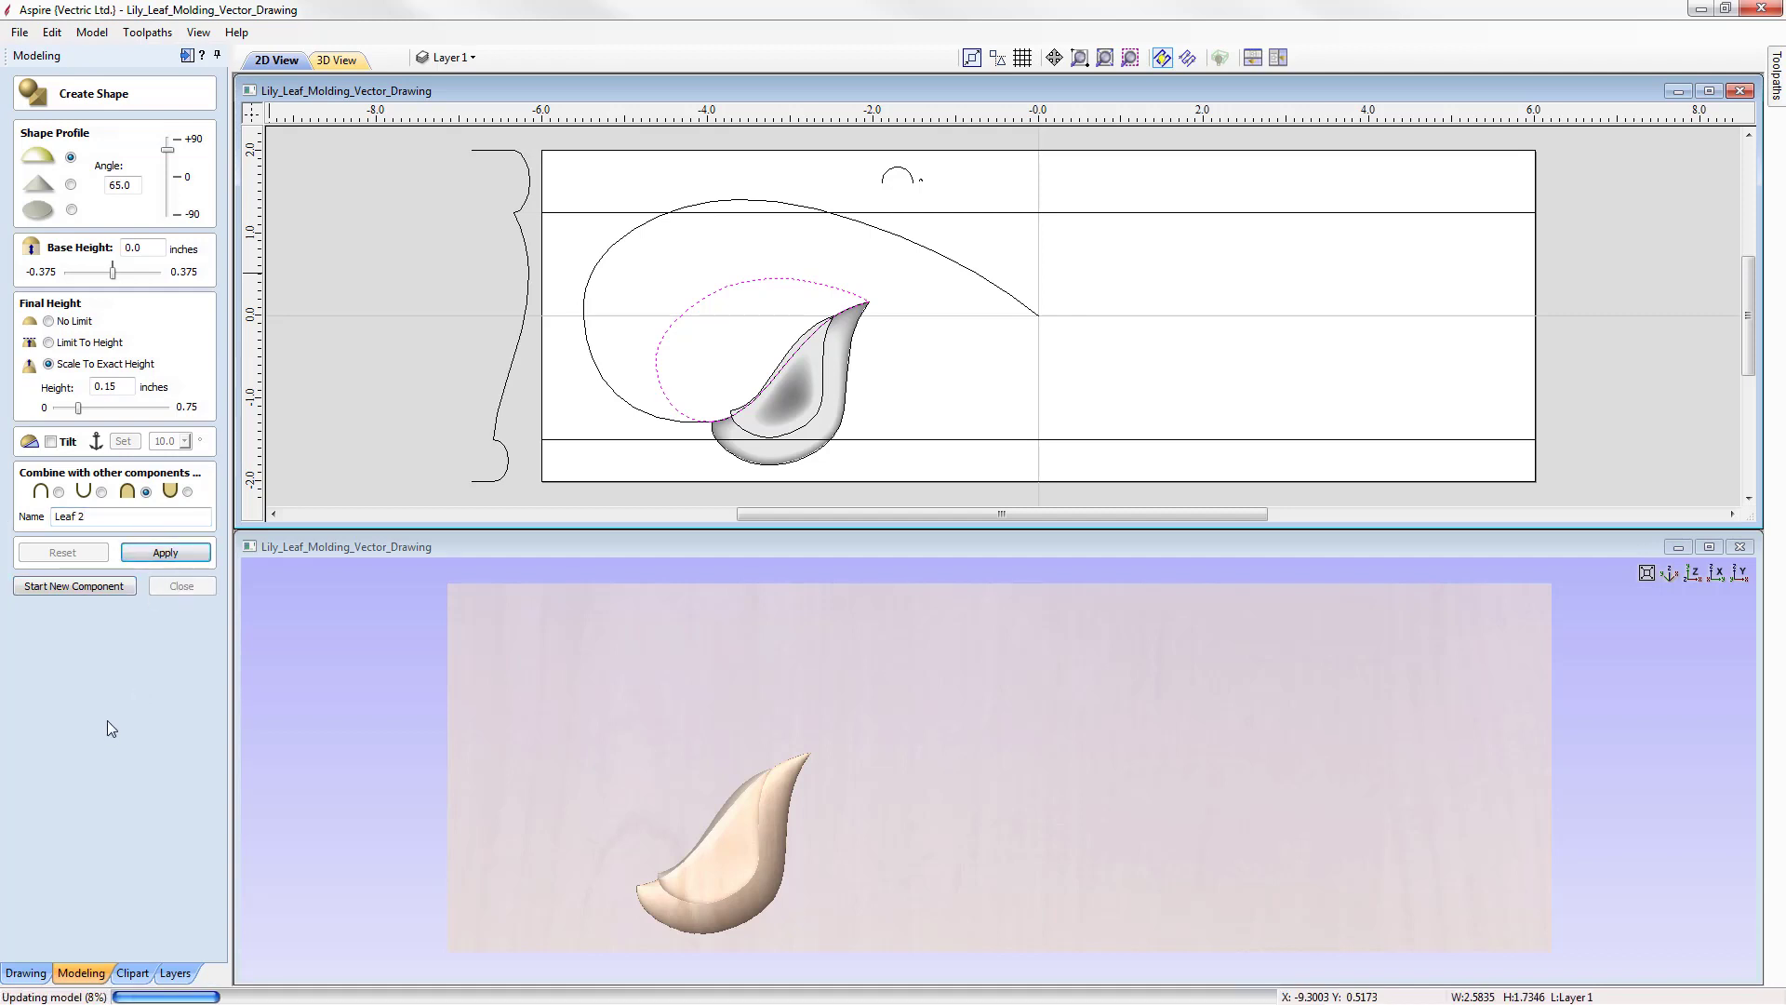
{"action": "left_click_drag", "start_coordinate": [1049, 823], "coordinate": [1415, 658]}
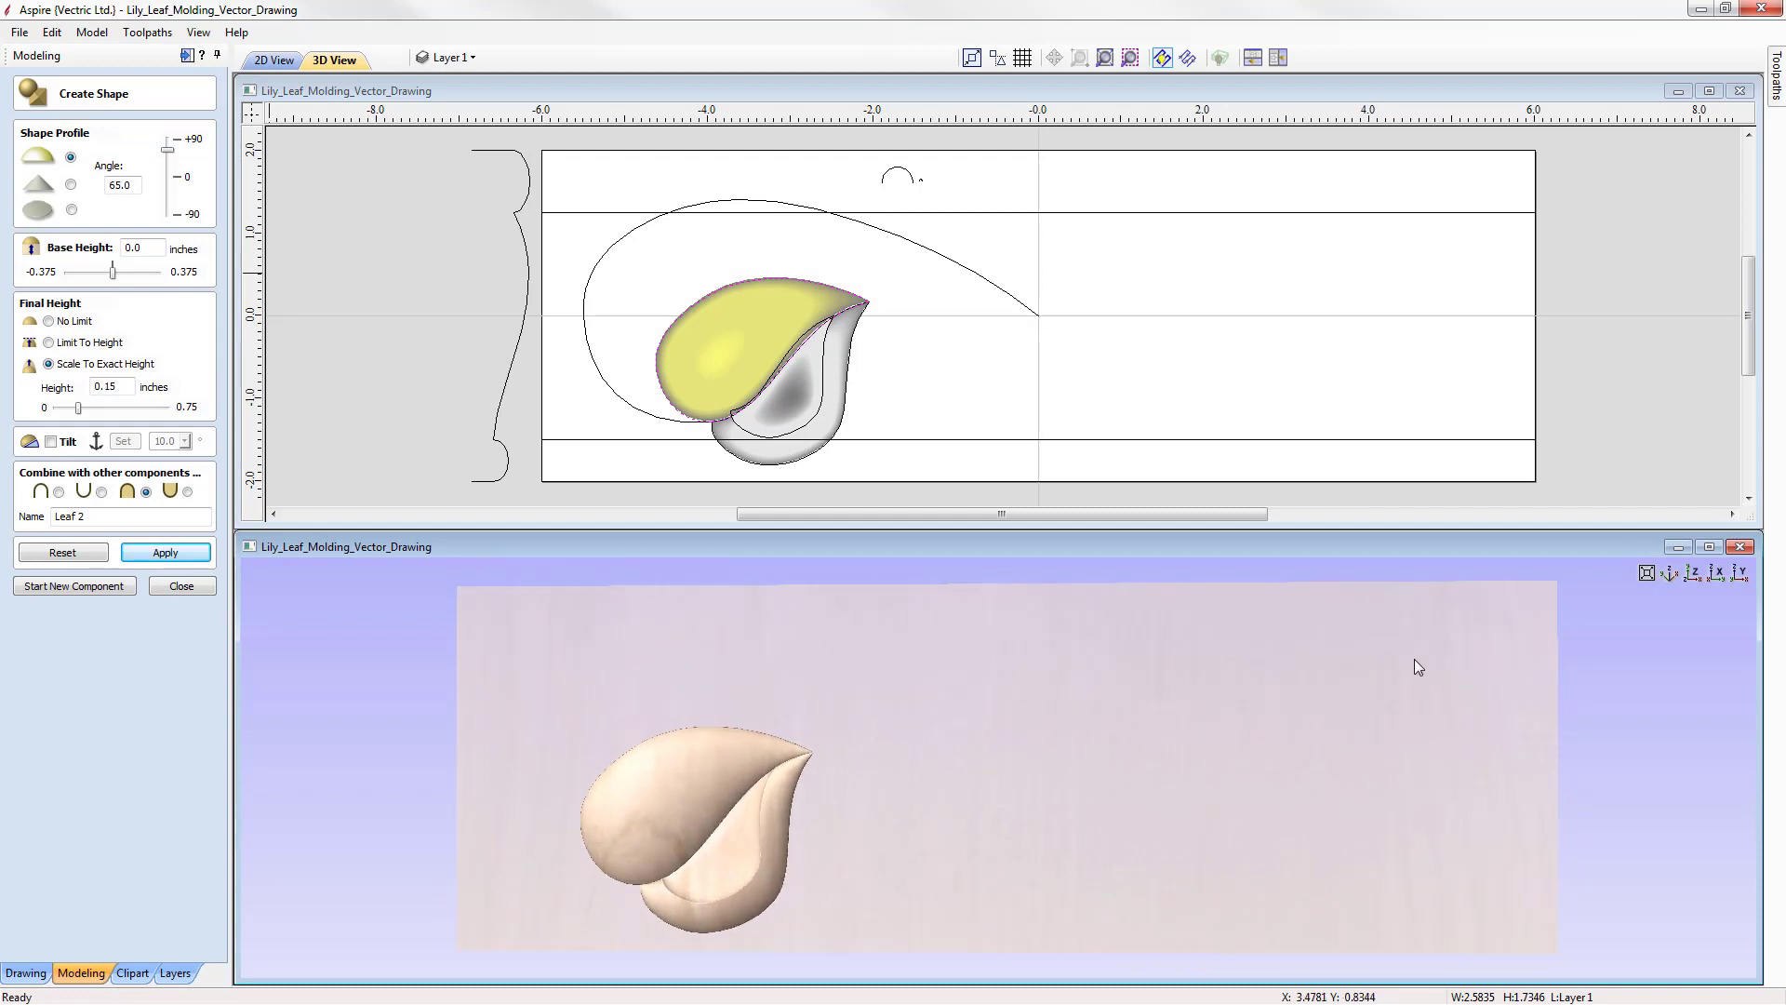
{"action": "left_click", "coordinate": [1695, 572]}
{"action": "left_click", "coordinate": [181, 585]}
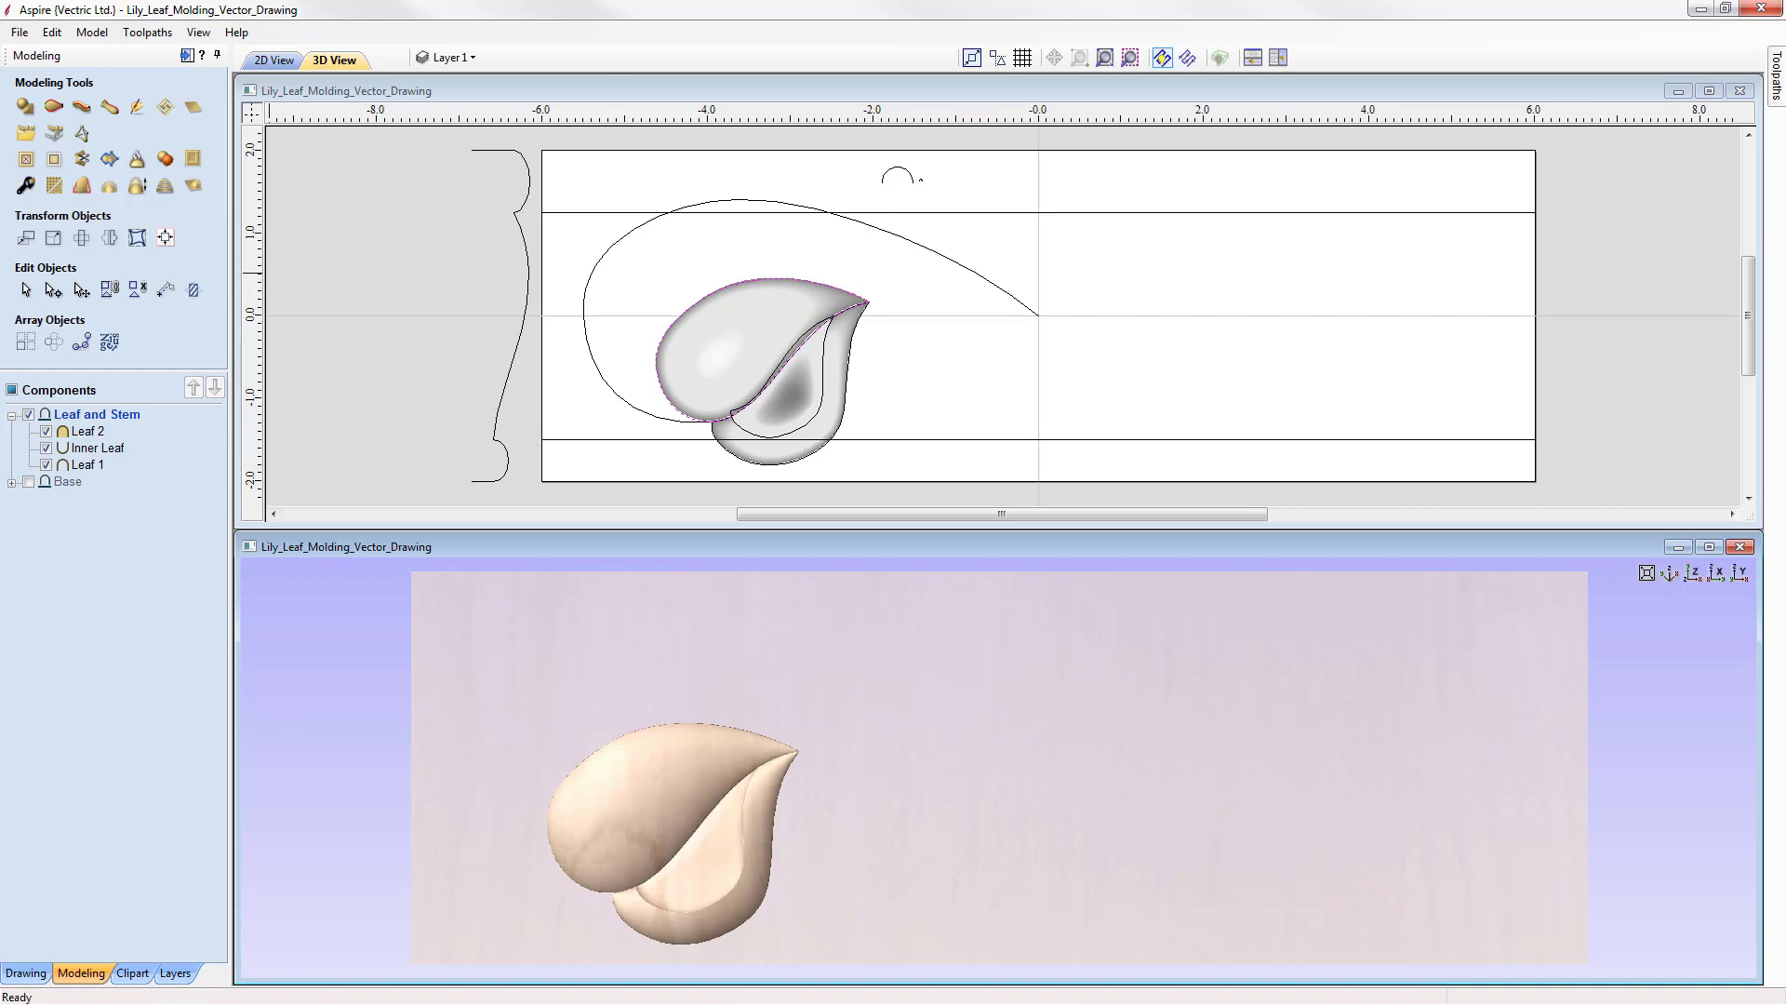
- Start Extrude and Weave with the long curved stem vector as the drive rail
{"action": "key", "text": "F2"}
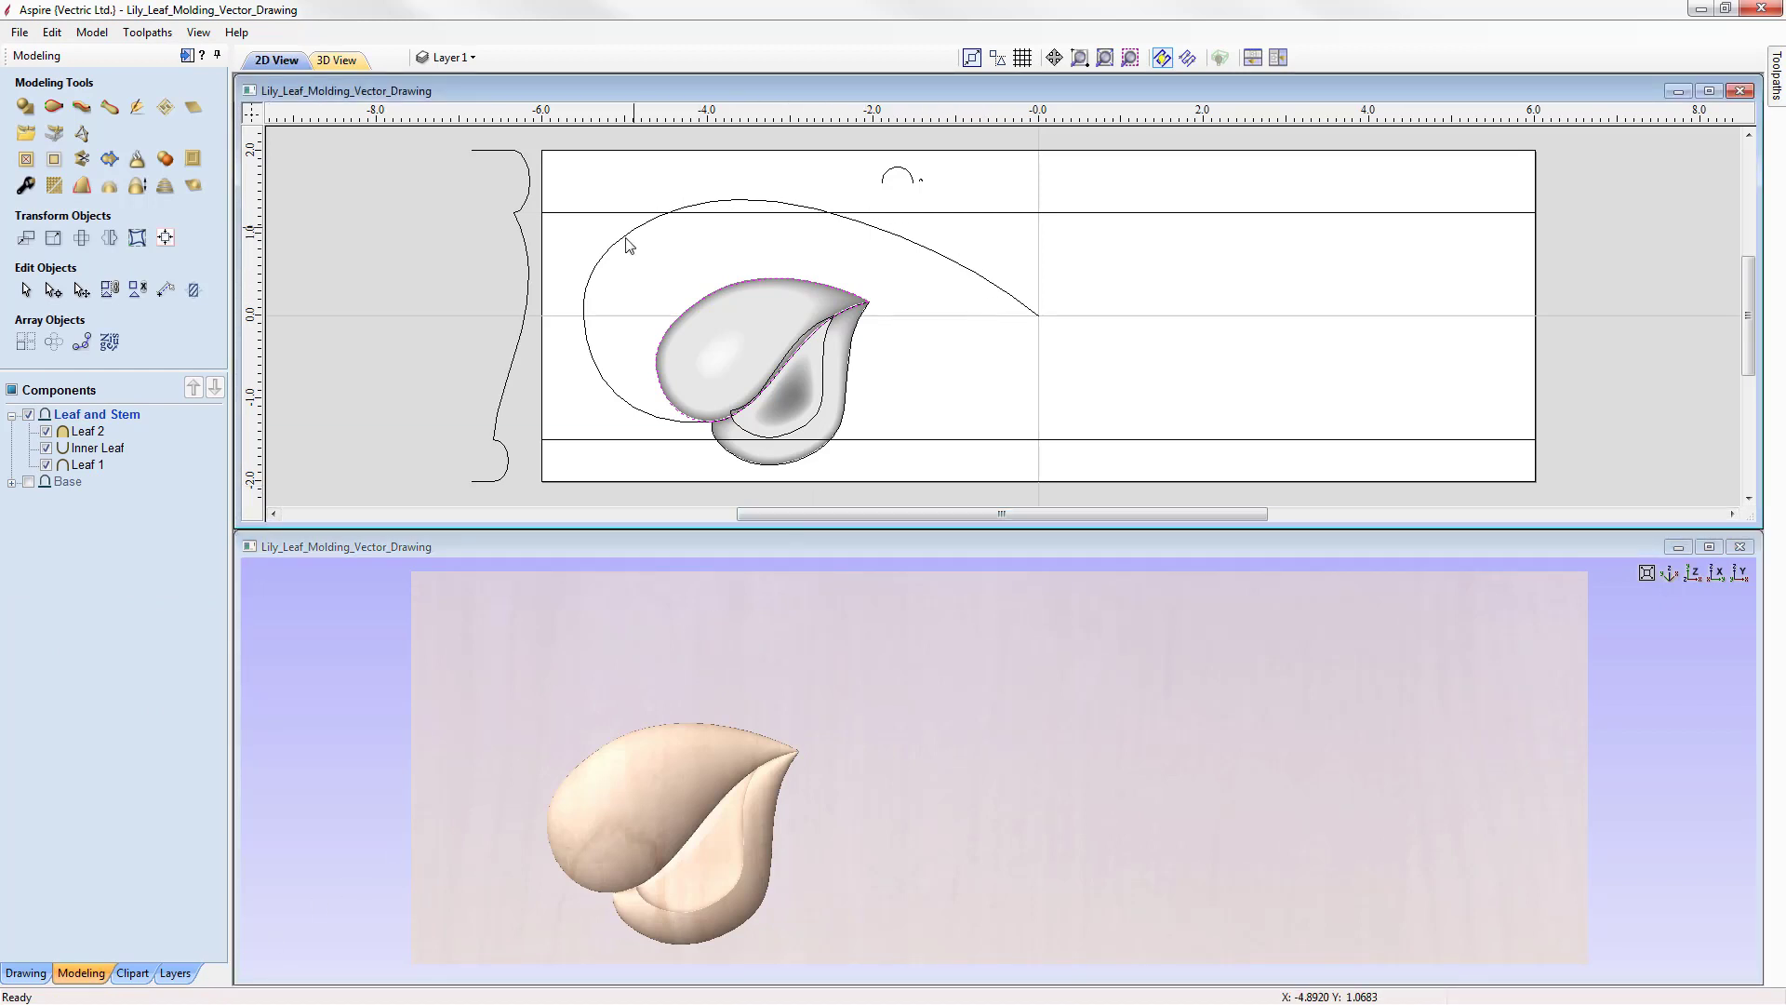
{"action": "left_click", "coordinate": [962, 269]}
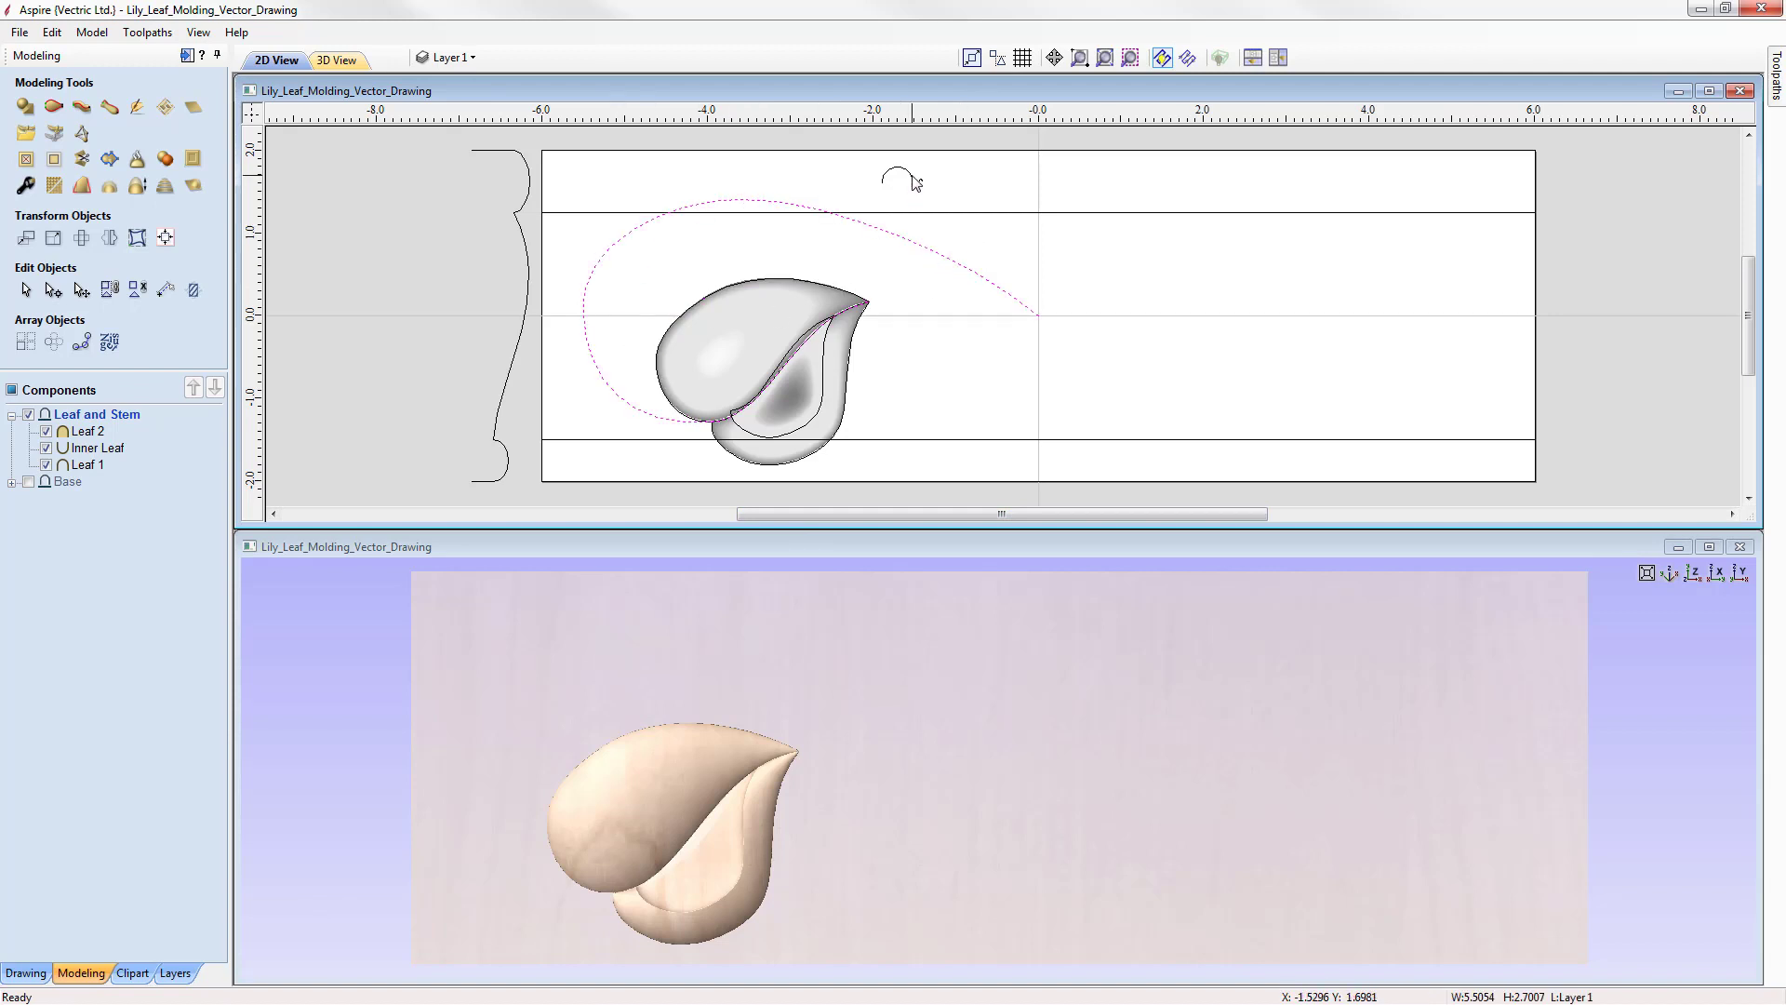
{"action": "left_click", "coordinate": [914, 178]}
{"action": "left_click", "coordinate": [921, 181]}
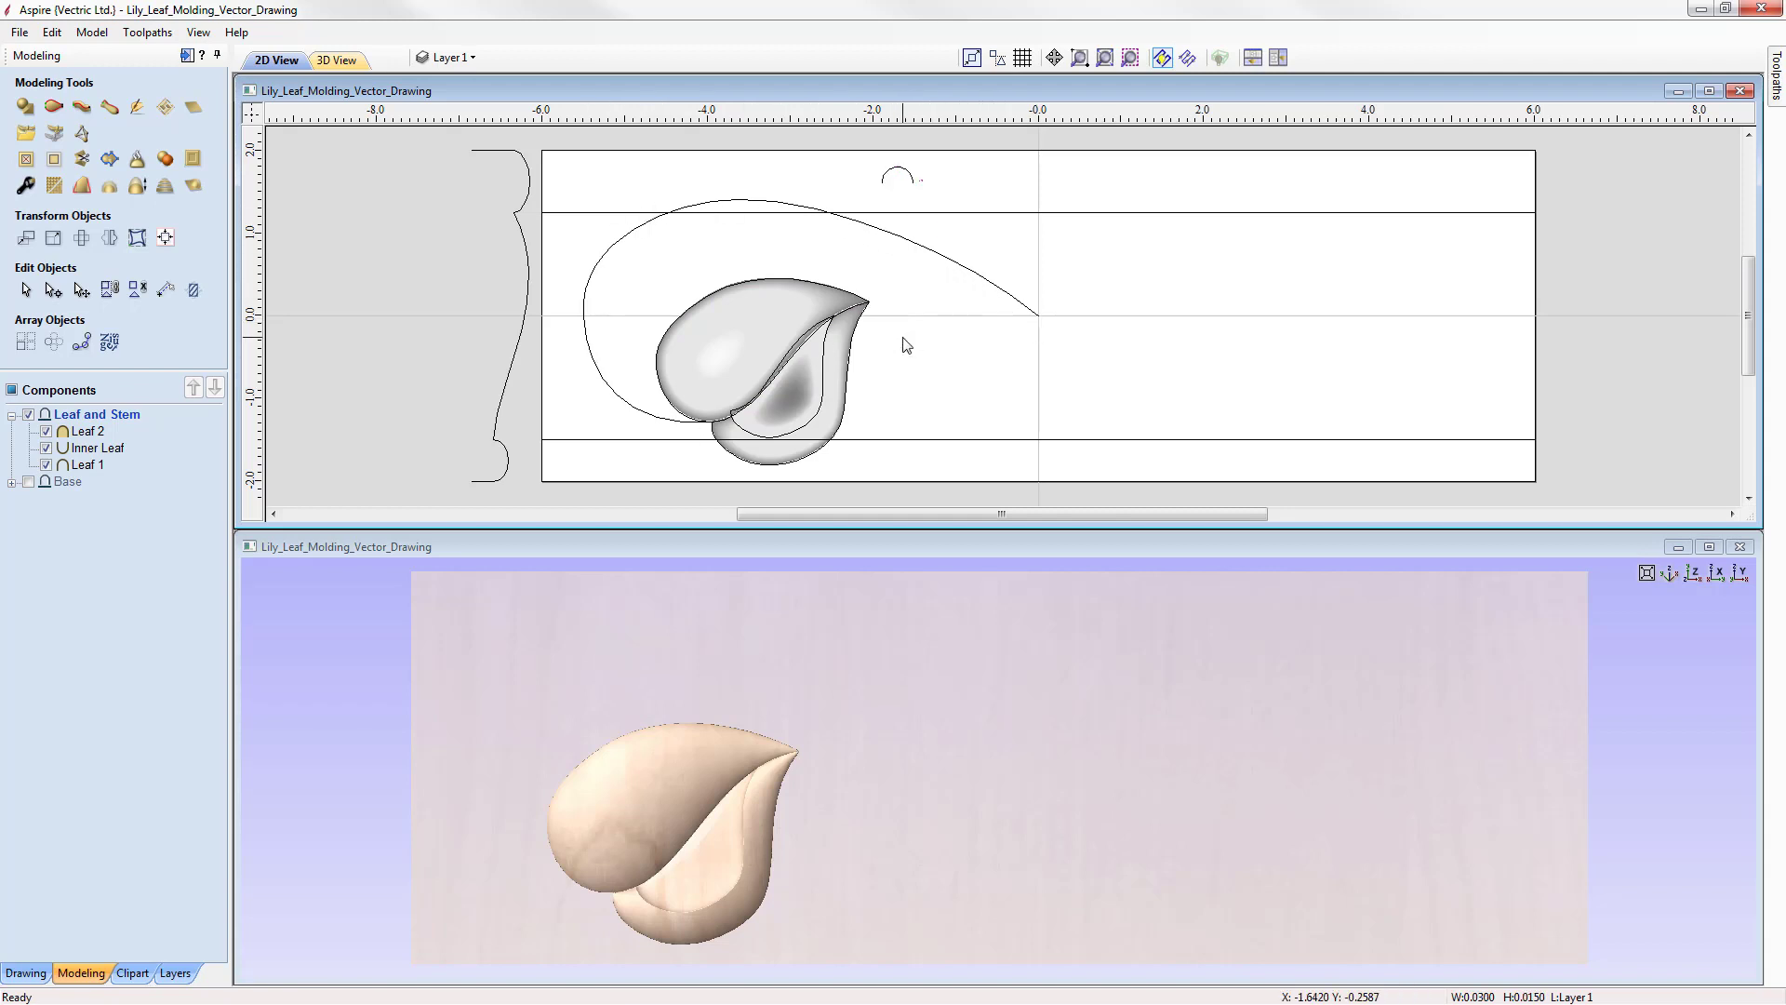
{"action": "left_click", "coordinate": [756, 201]}
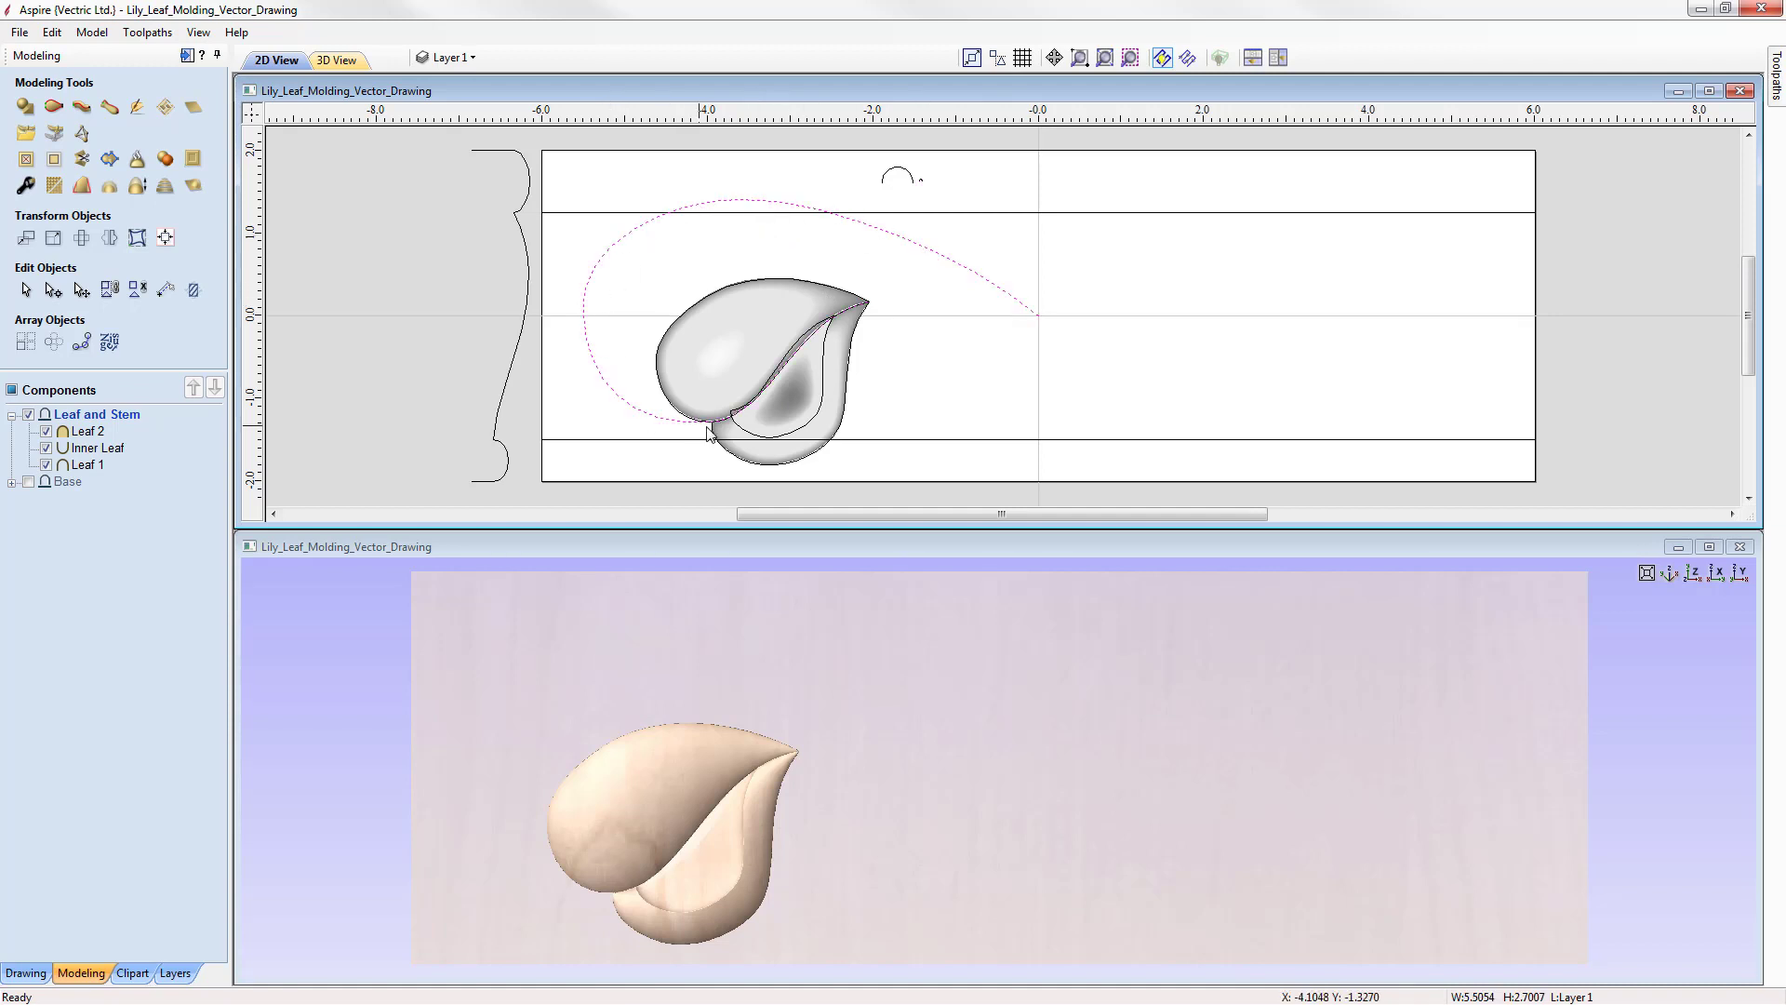
{"action": "left_click", "coordinate": [83, 108]}
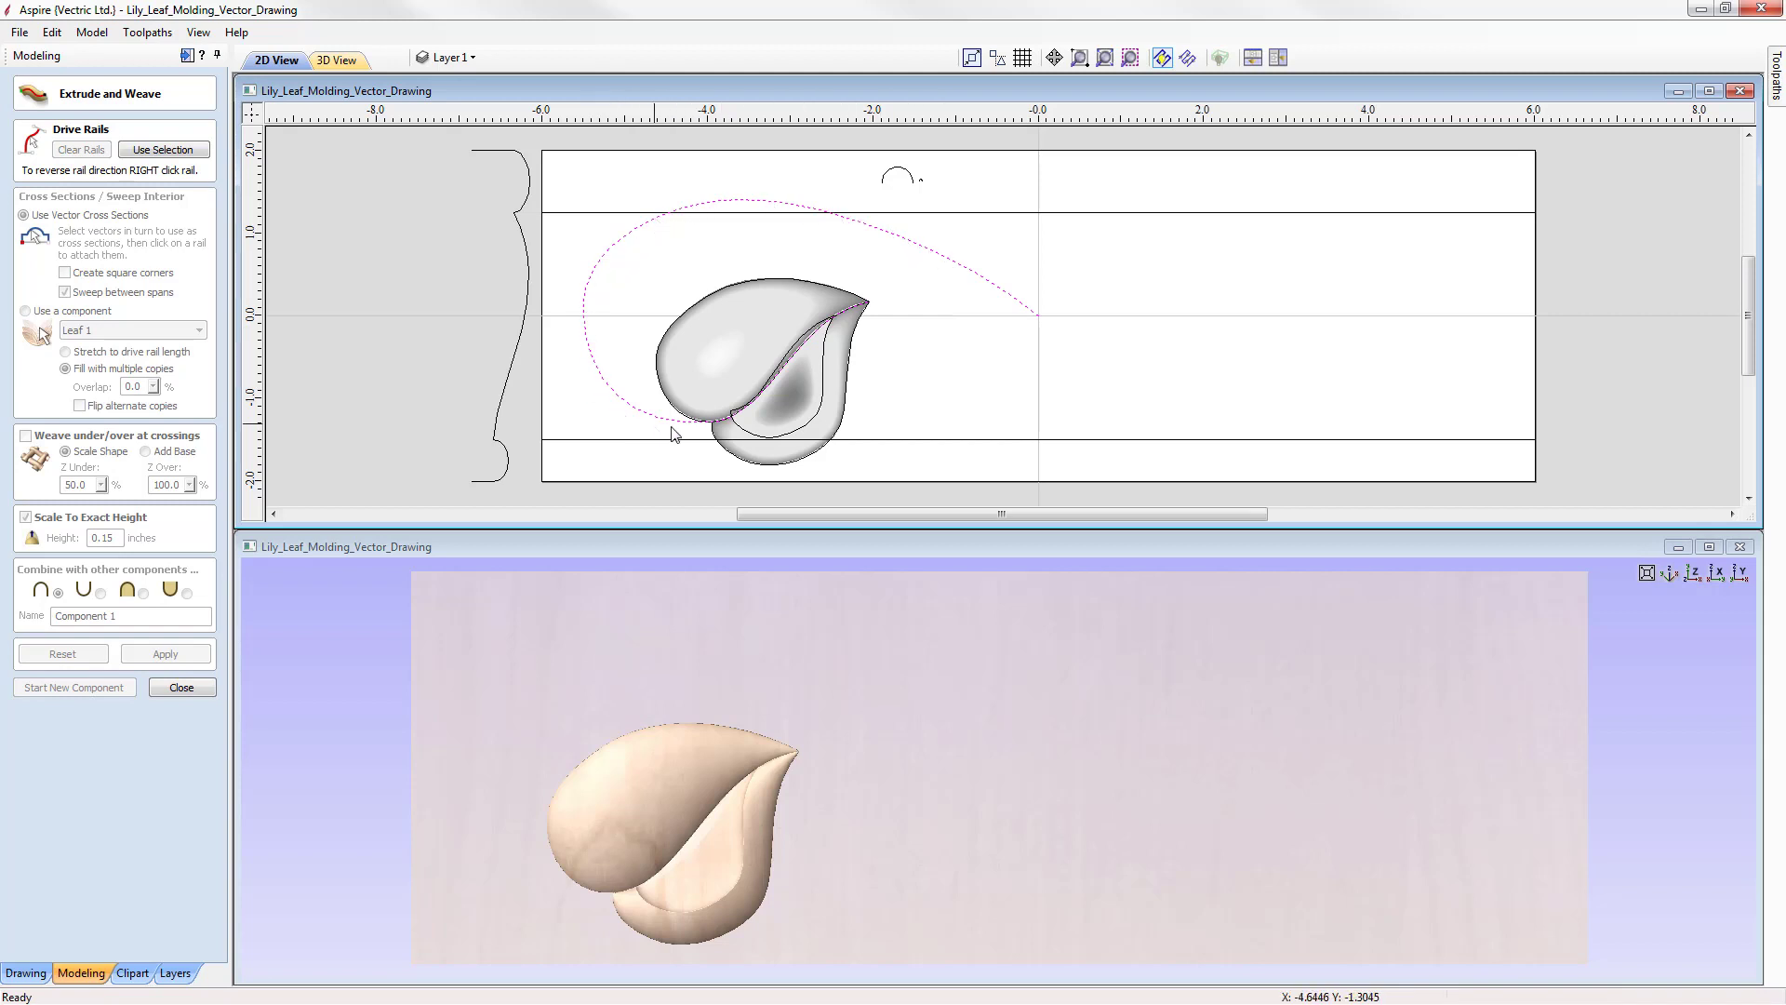
{"action": "left_click", "coordinate": [174, 153]}
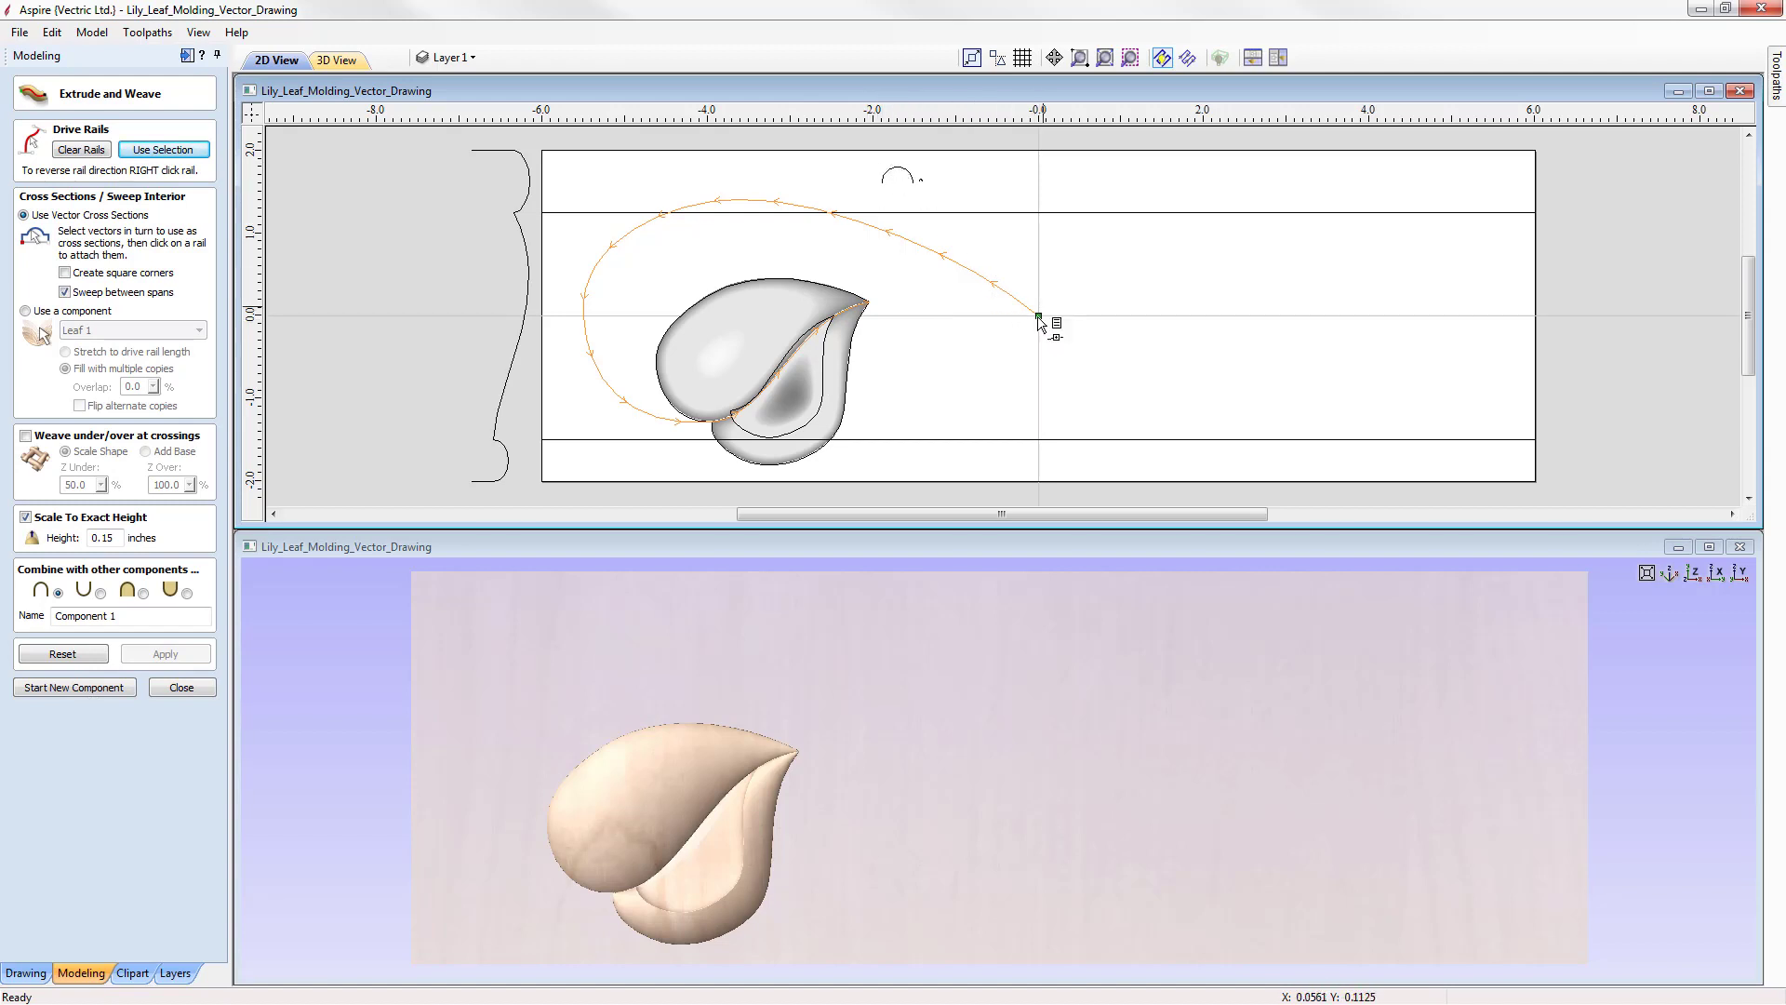
- Attach the large arc as cross-section at the rail's start and the small arc at its leaf-tip end
{"action": "left_click", "coordinate": [901, 170]}
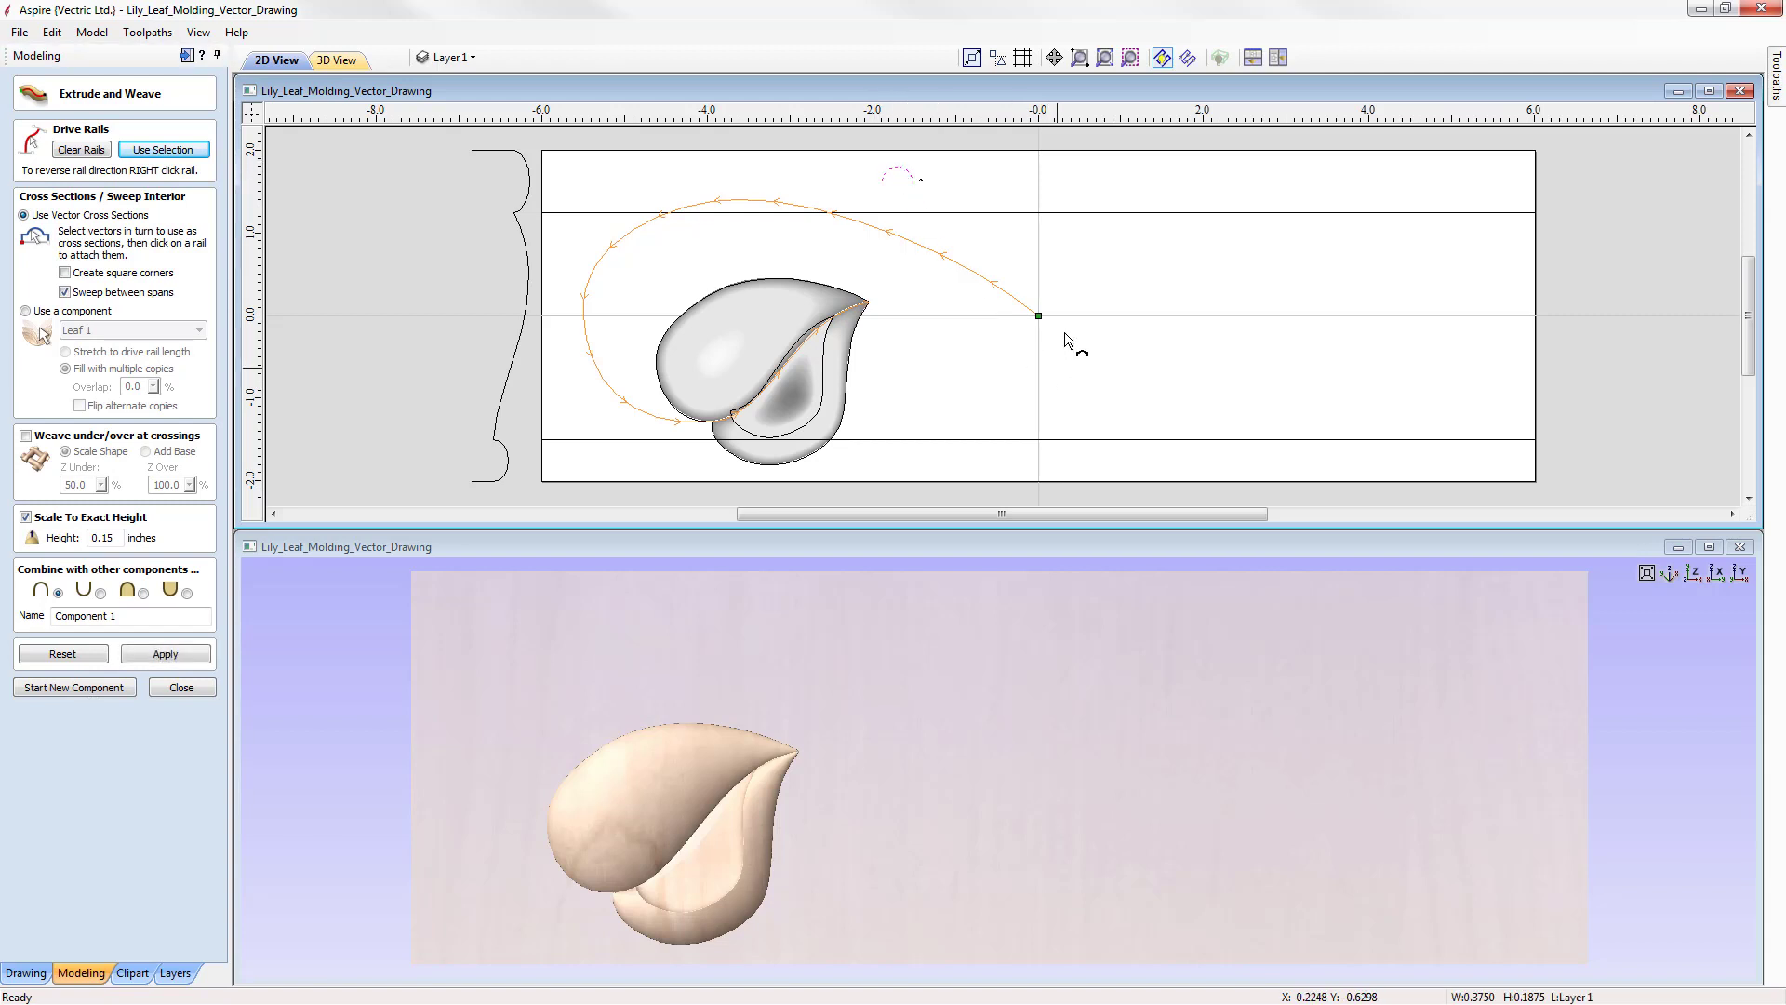
{"action": "left_click", "coordinate": [1040, 318]}
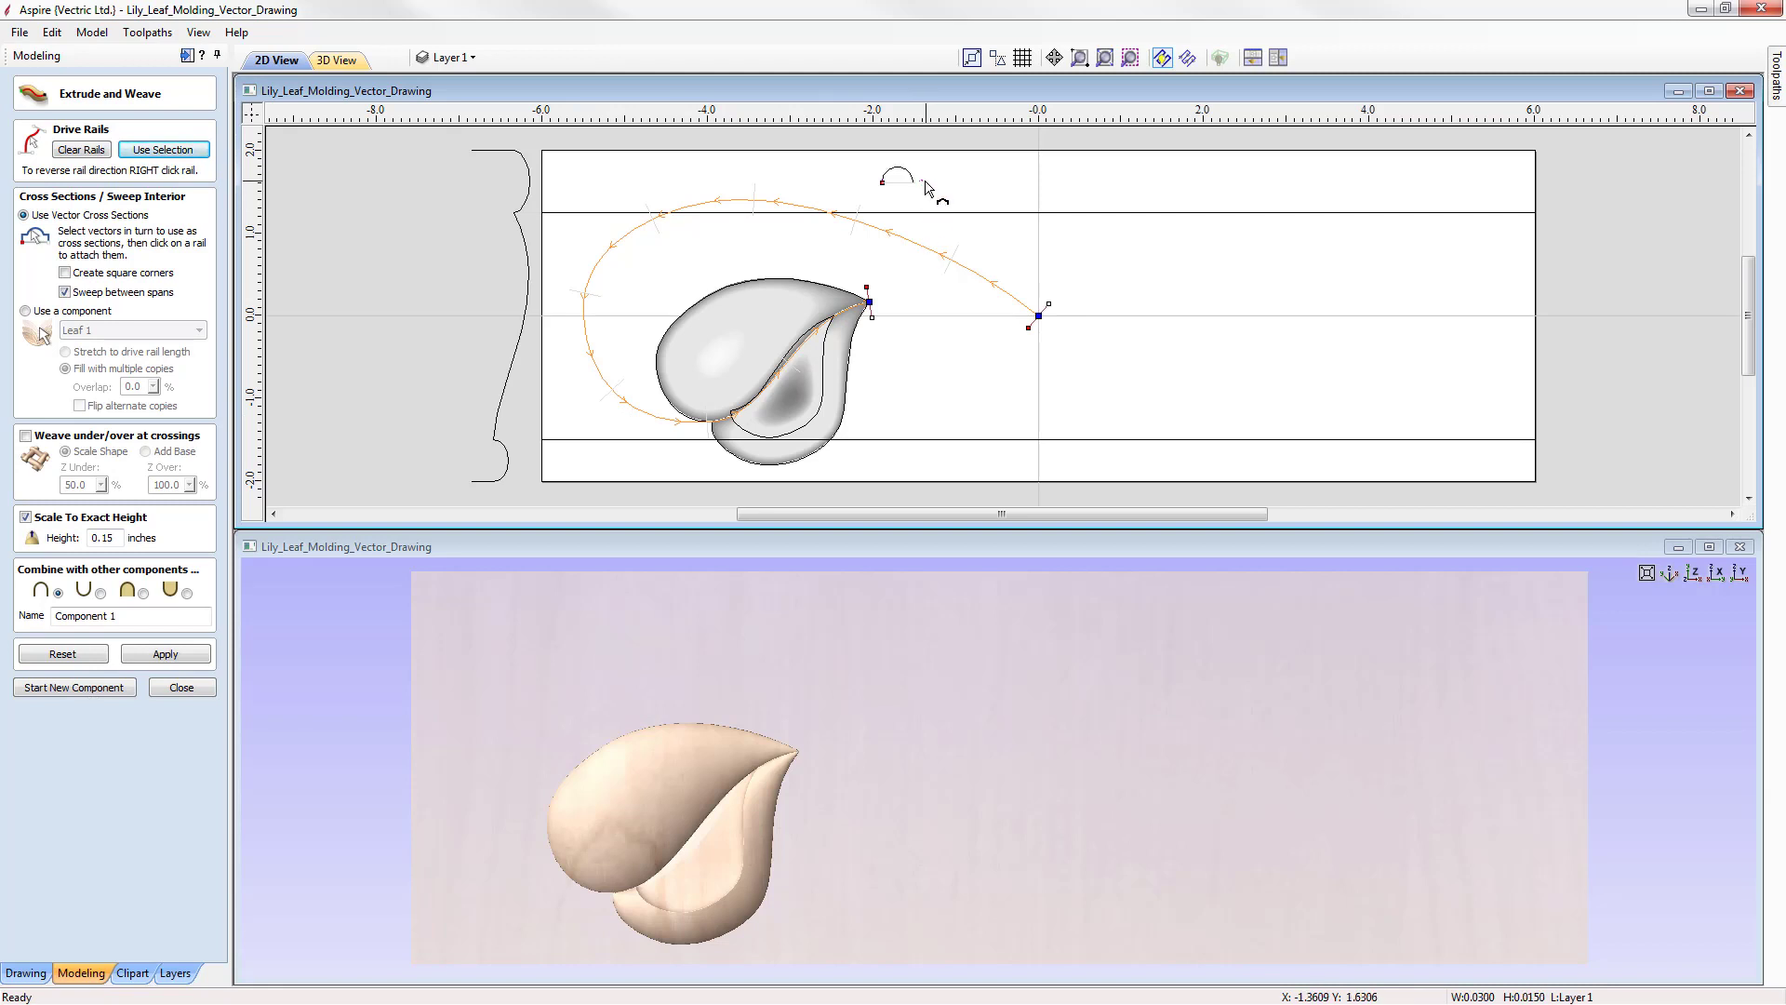
{"action": "scroll", "coordinate": [916, 172], "scroll_direction": "up", "scroll_amount": 1}
{"action": "scroll", "coordinate": [916, 173], "scroll_direction": "up", "scroll_amount": 10}
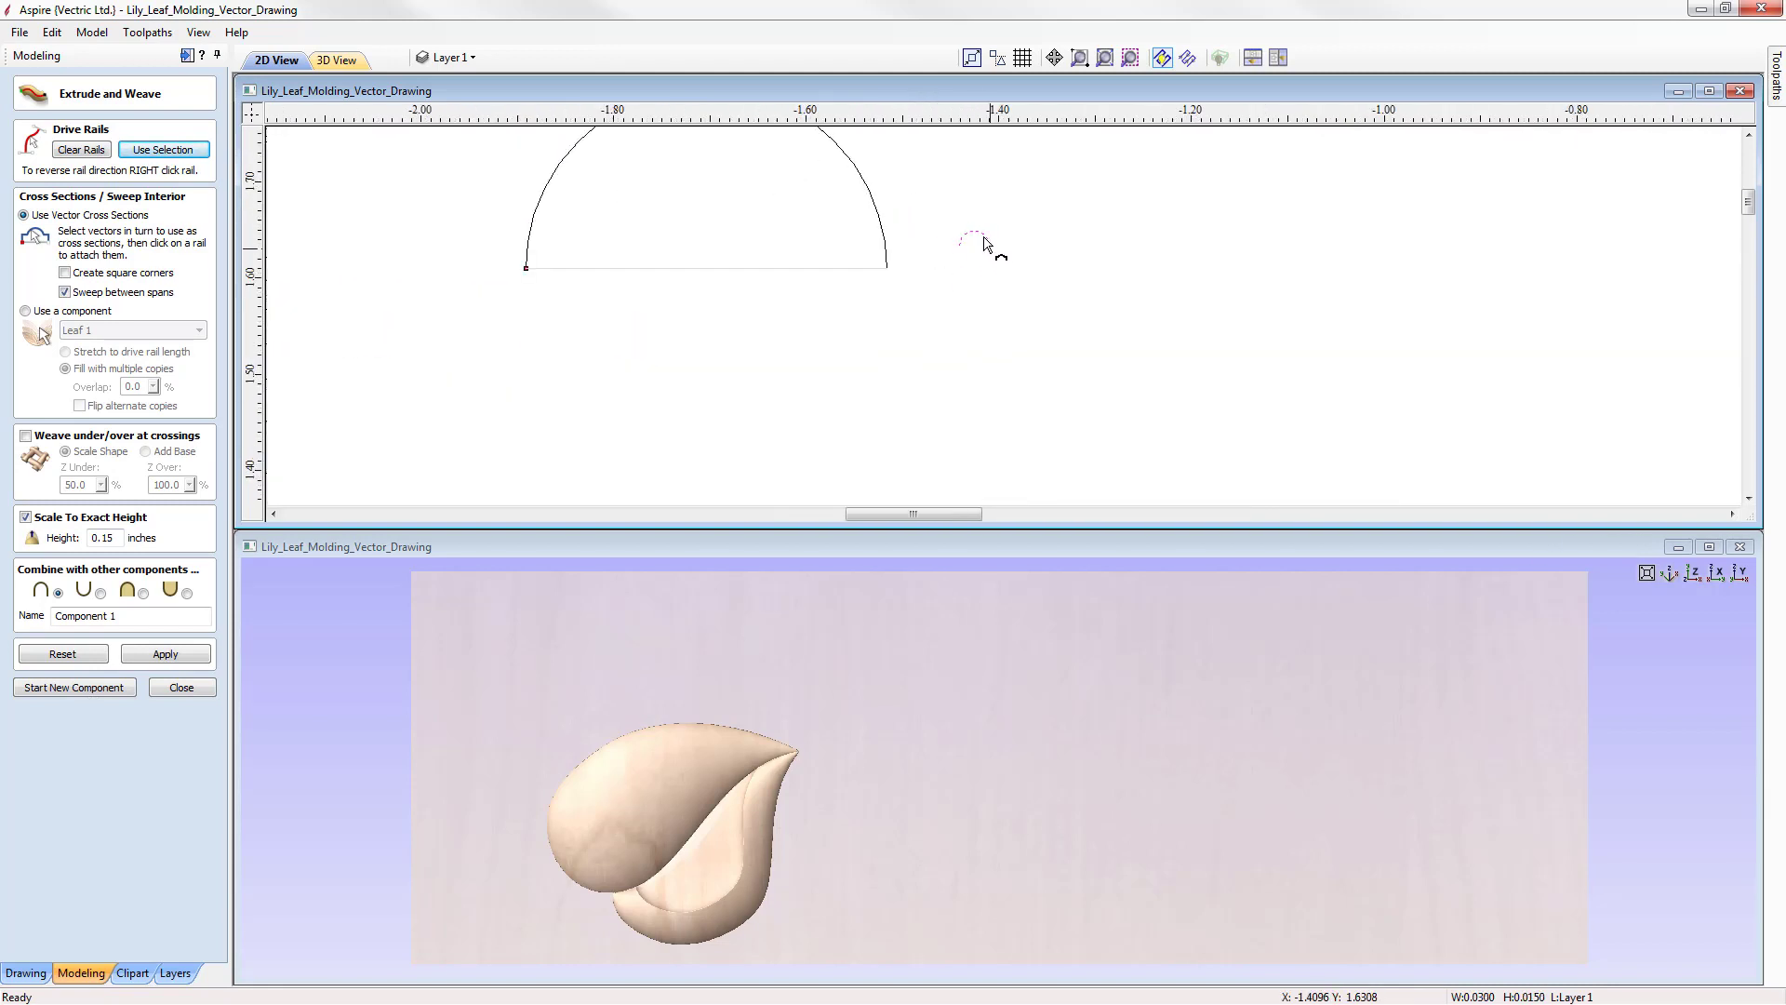
{"action": "scroll", "coordinate": [997, 262], "scroll_direction": "down", "scroll_amount": 2}
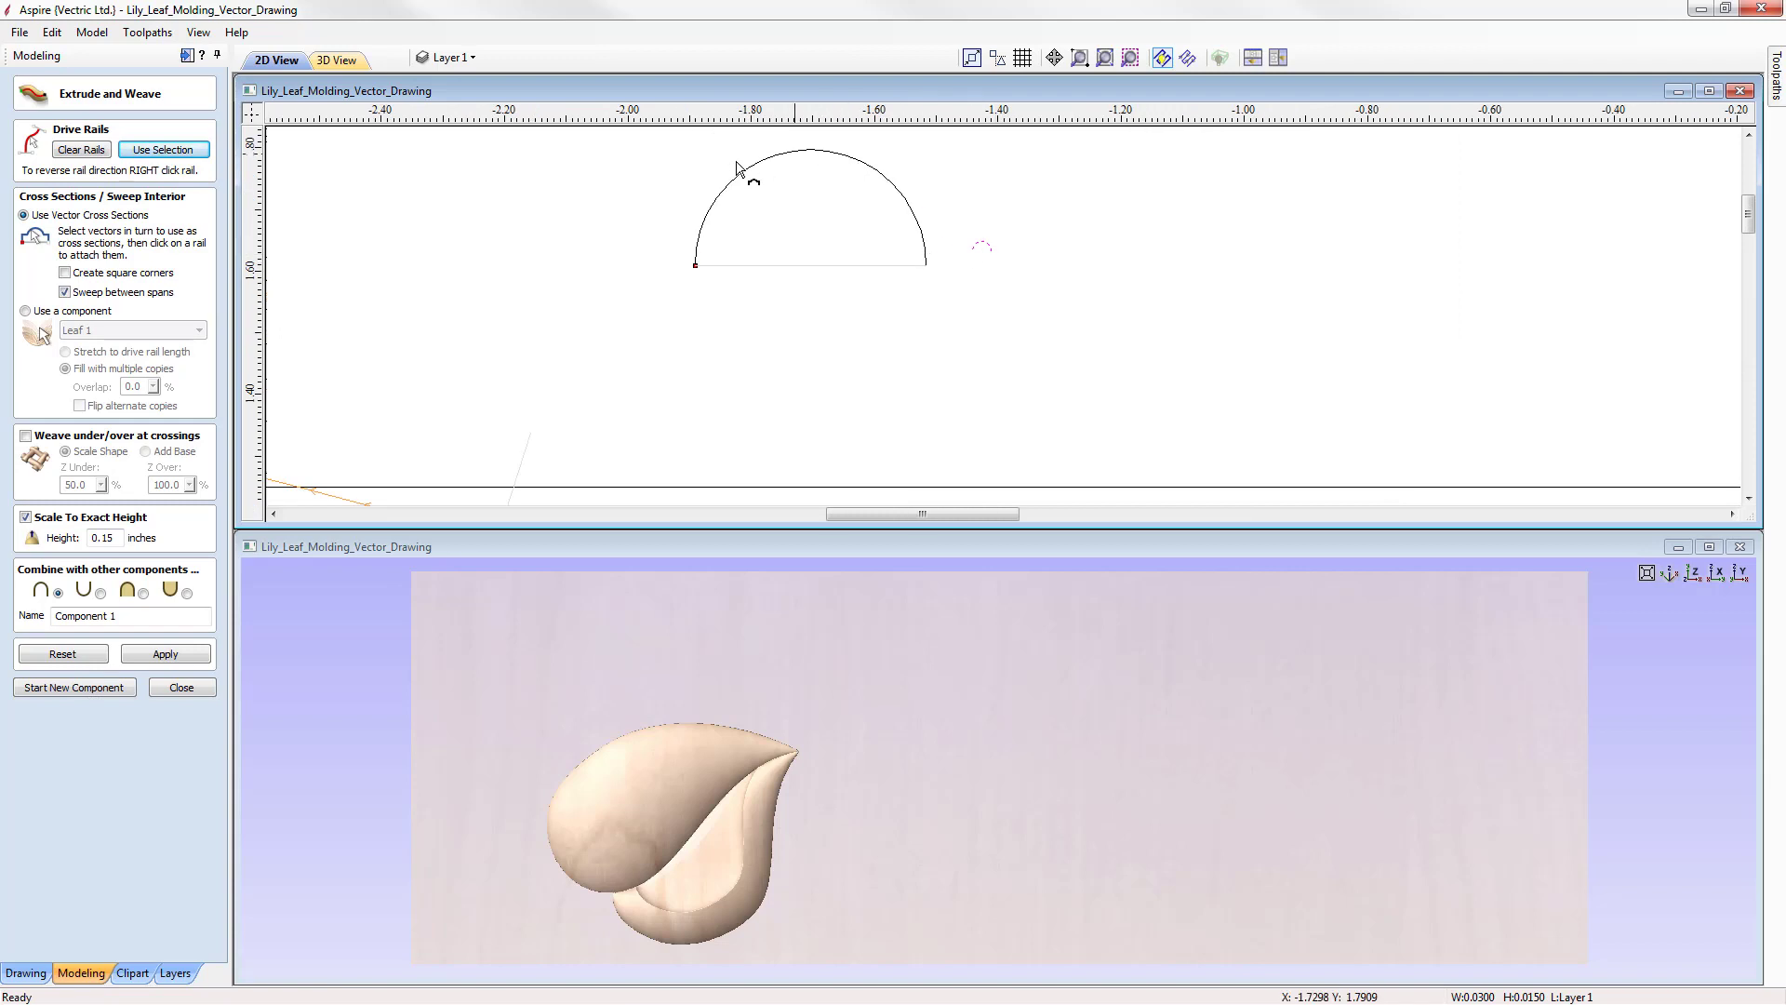
{"action": "left_click", "coordinate": [1099, 62]}
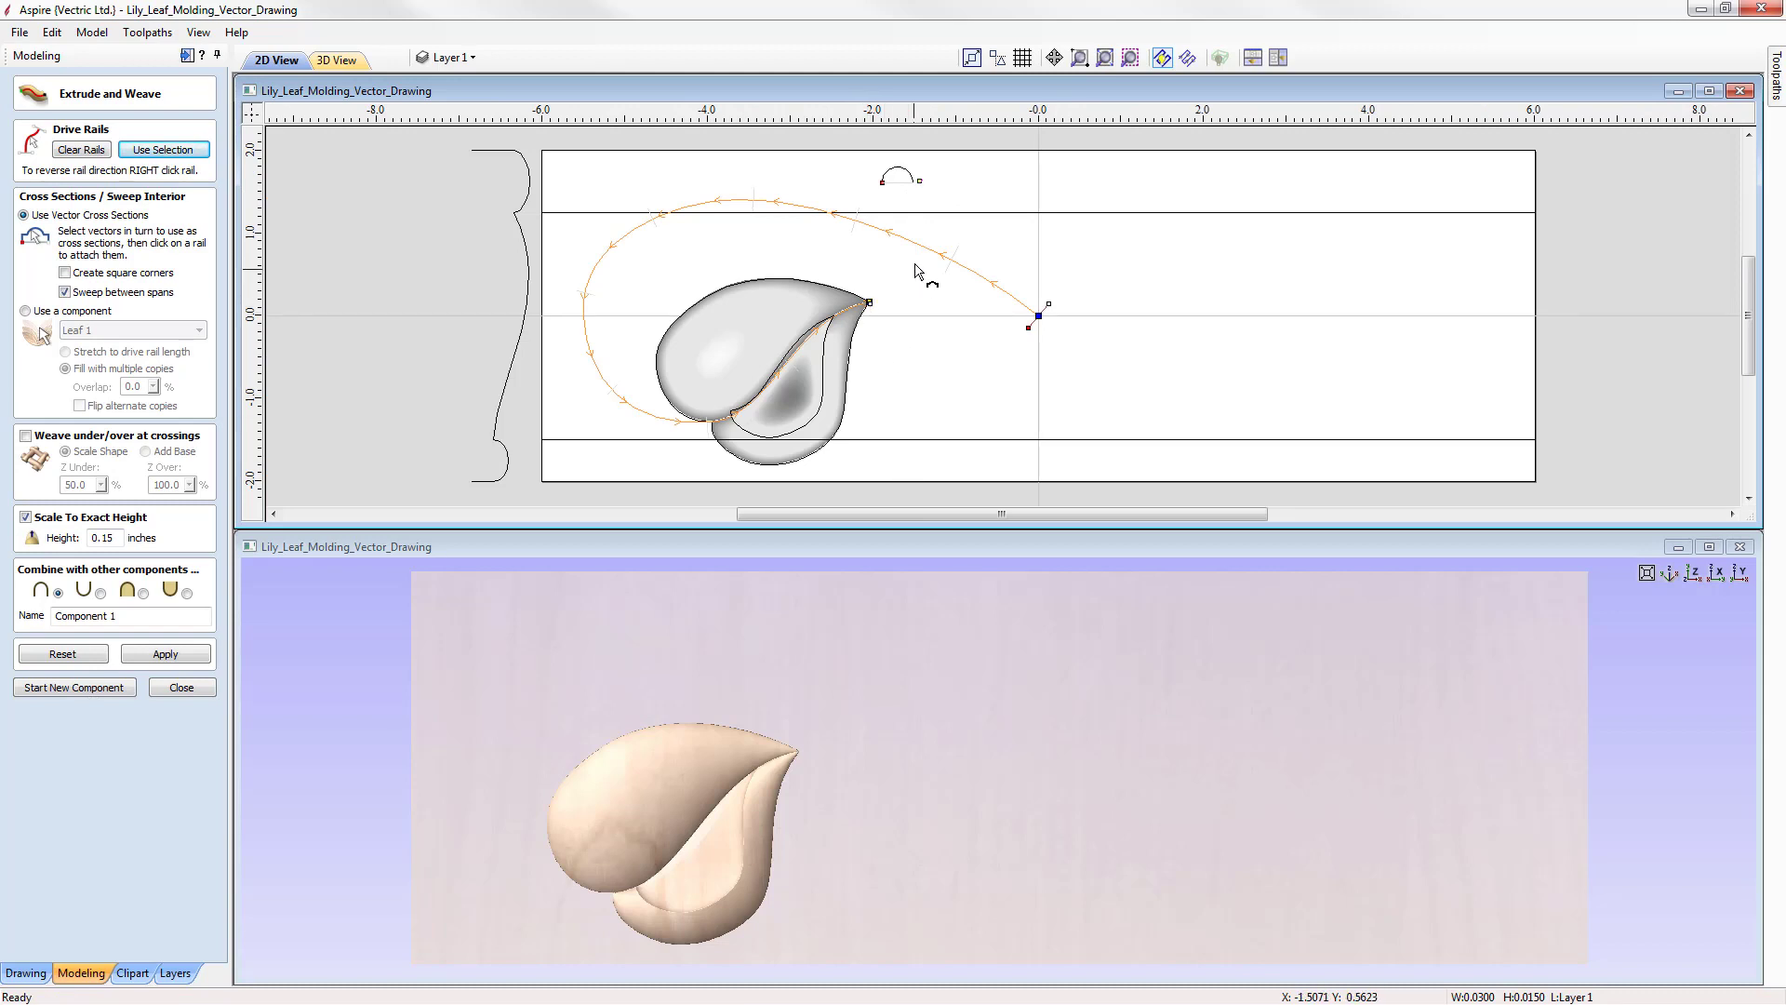
- Examine the start points of both arc cross-sections and their orientation at the two ends of the drive rail
{"action": "scroll", "coordinate": [926, 283], "scroll_direction": "up", "scroll_amount": 2}
{"action": "scroll", "coordinate": [1091, 384], "scroll_direction": "up", "scroll_amount": 2}
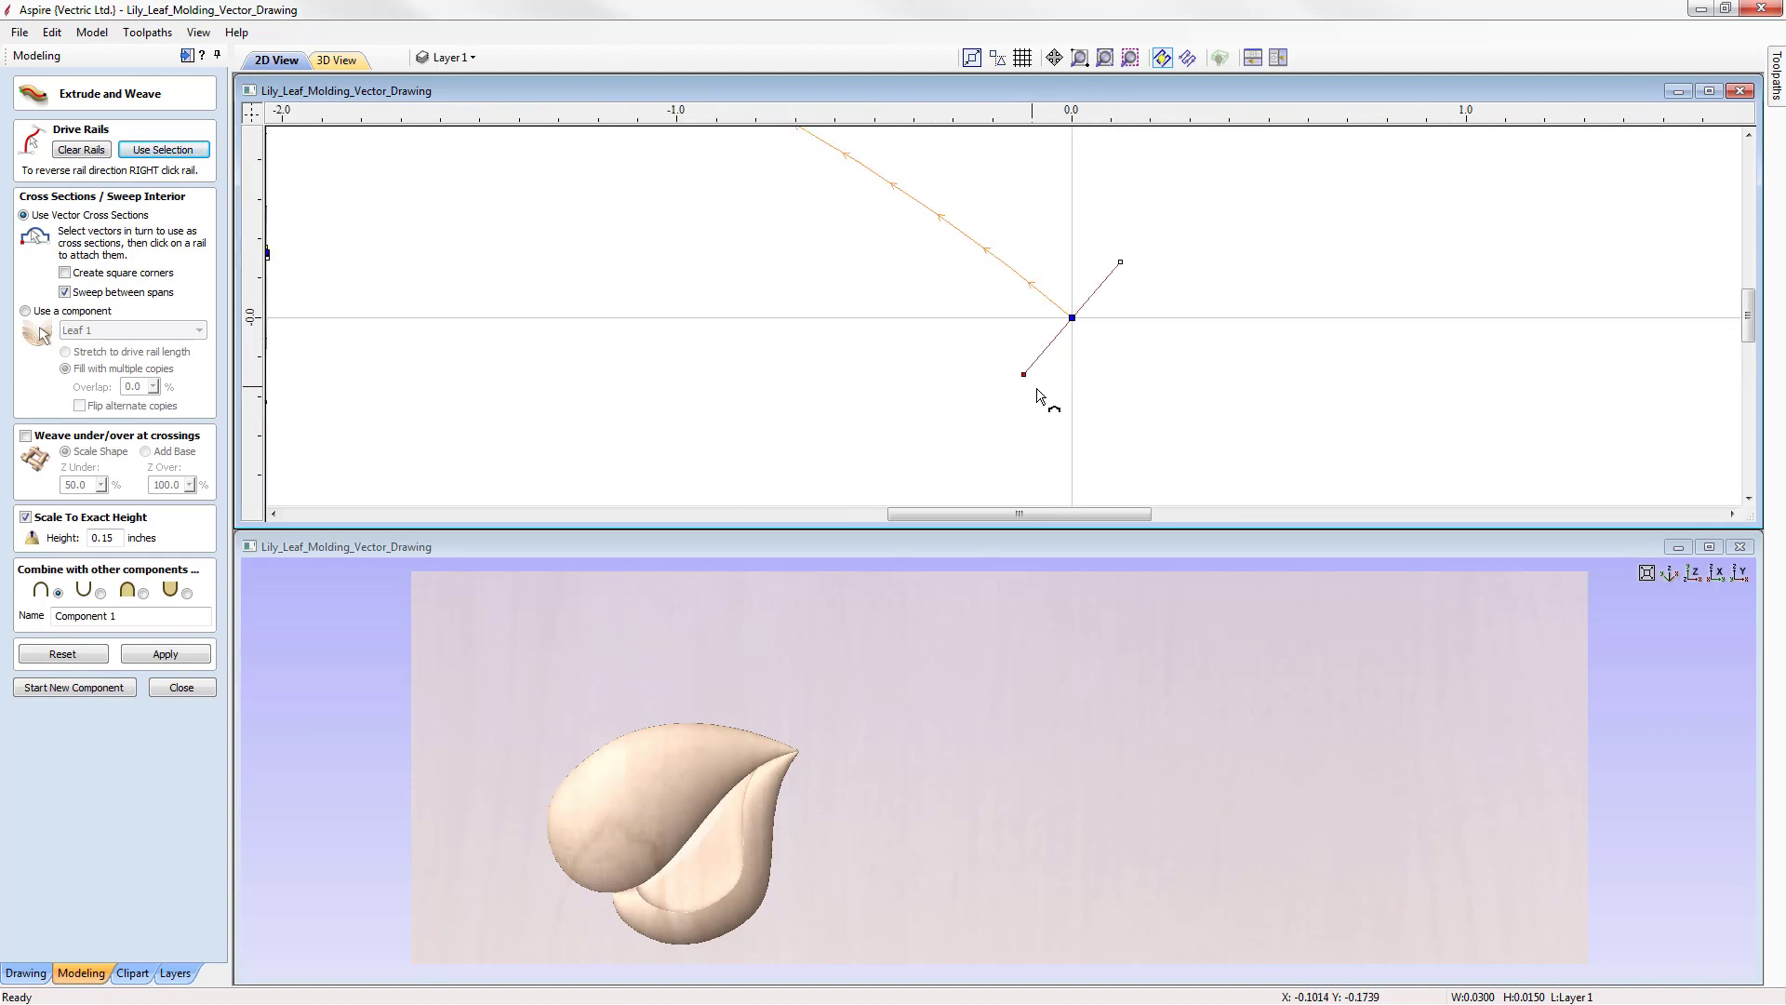
{"action": "scroll", "coordinate": [1037, 386], "scroll_direction": "down", "scroll_amount": 3}
{"action": "scroll", "coordinate": [841, 174], "scroll_direction": "up", "scroll_amount": 3}
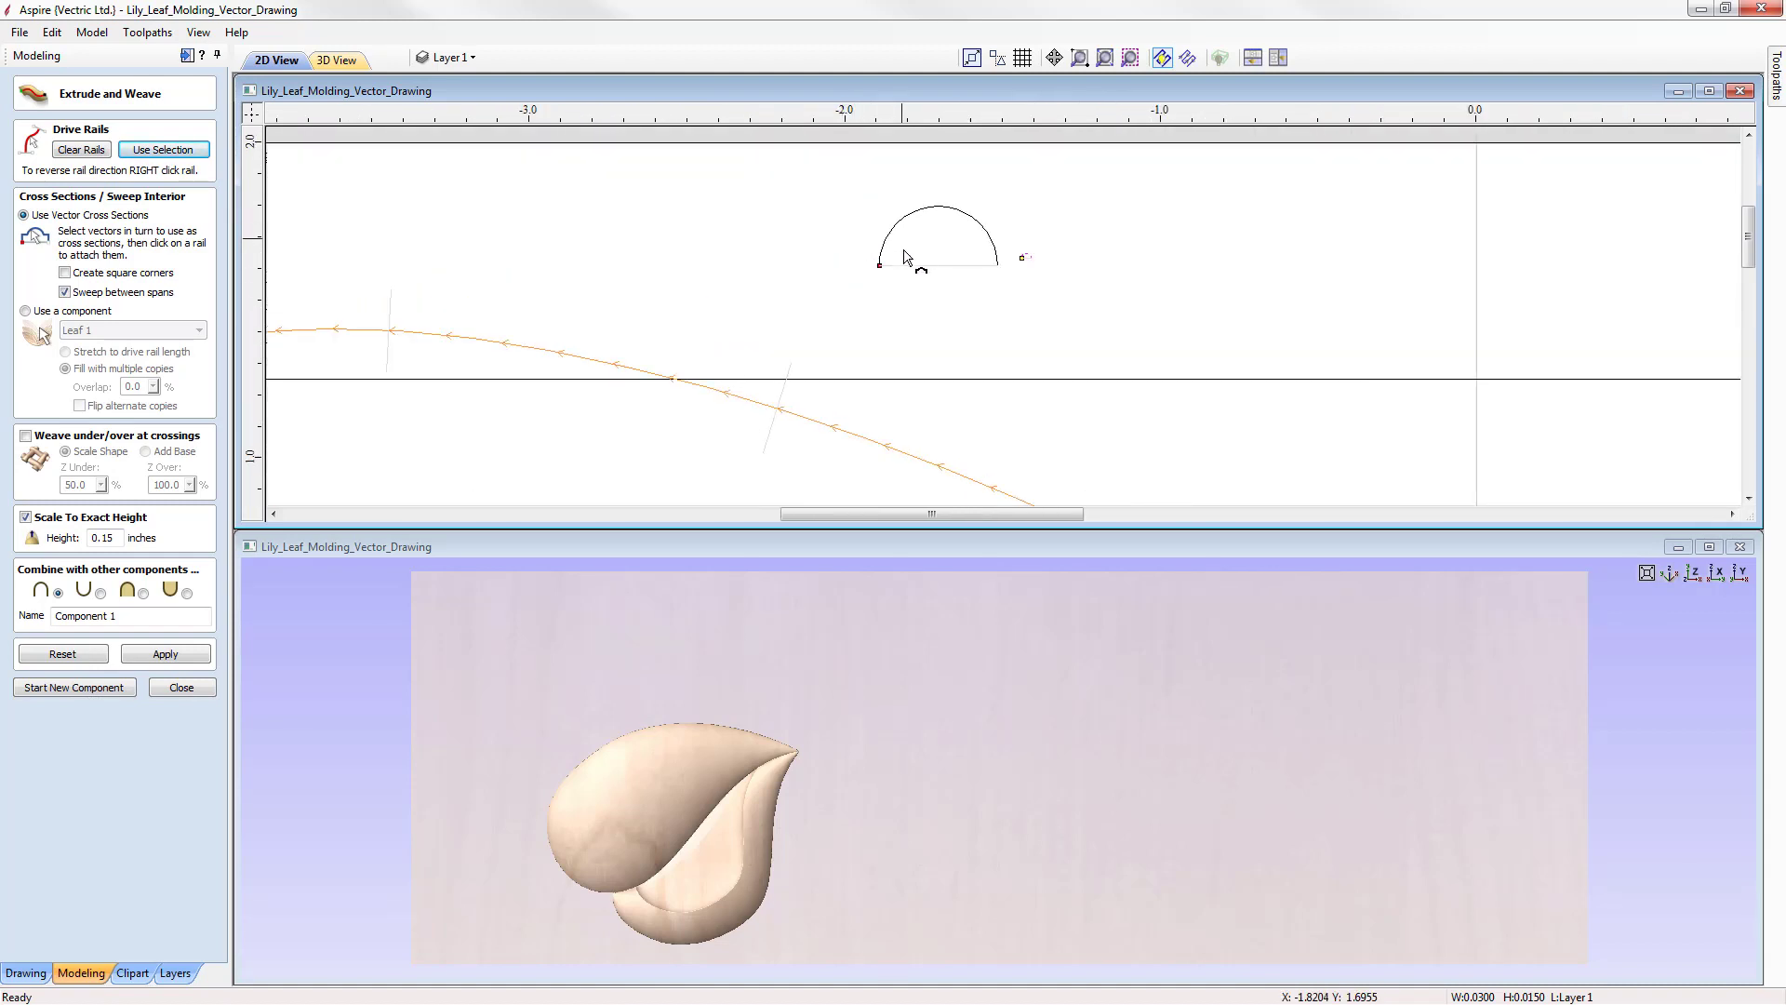
{"action": "scroll", "coordinate": [860, 98], "scroll_direction": "down", "scroll_amount": 2}
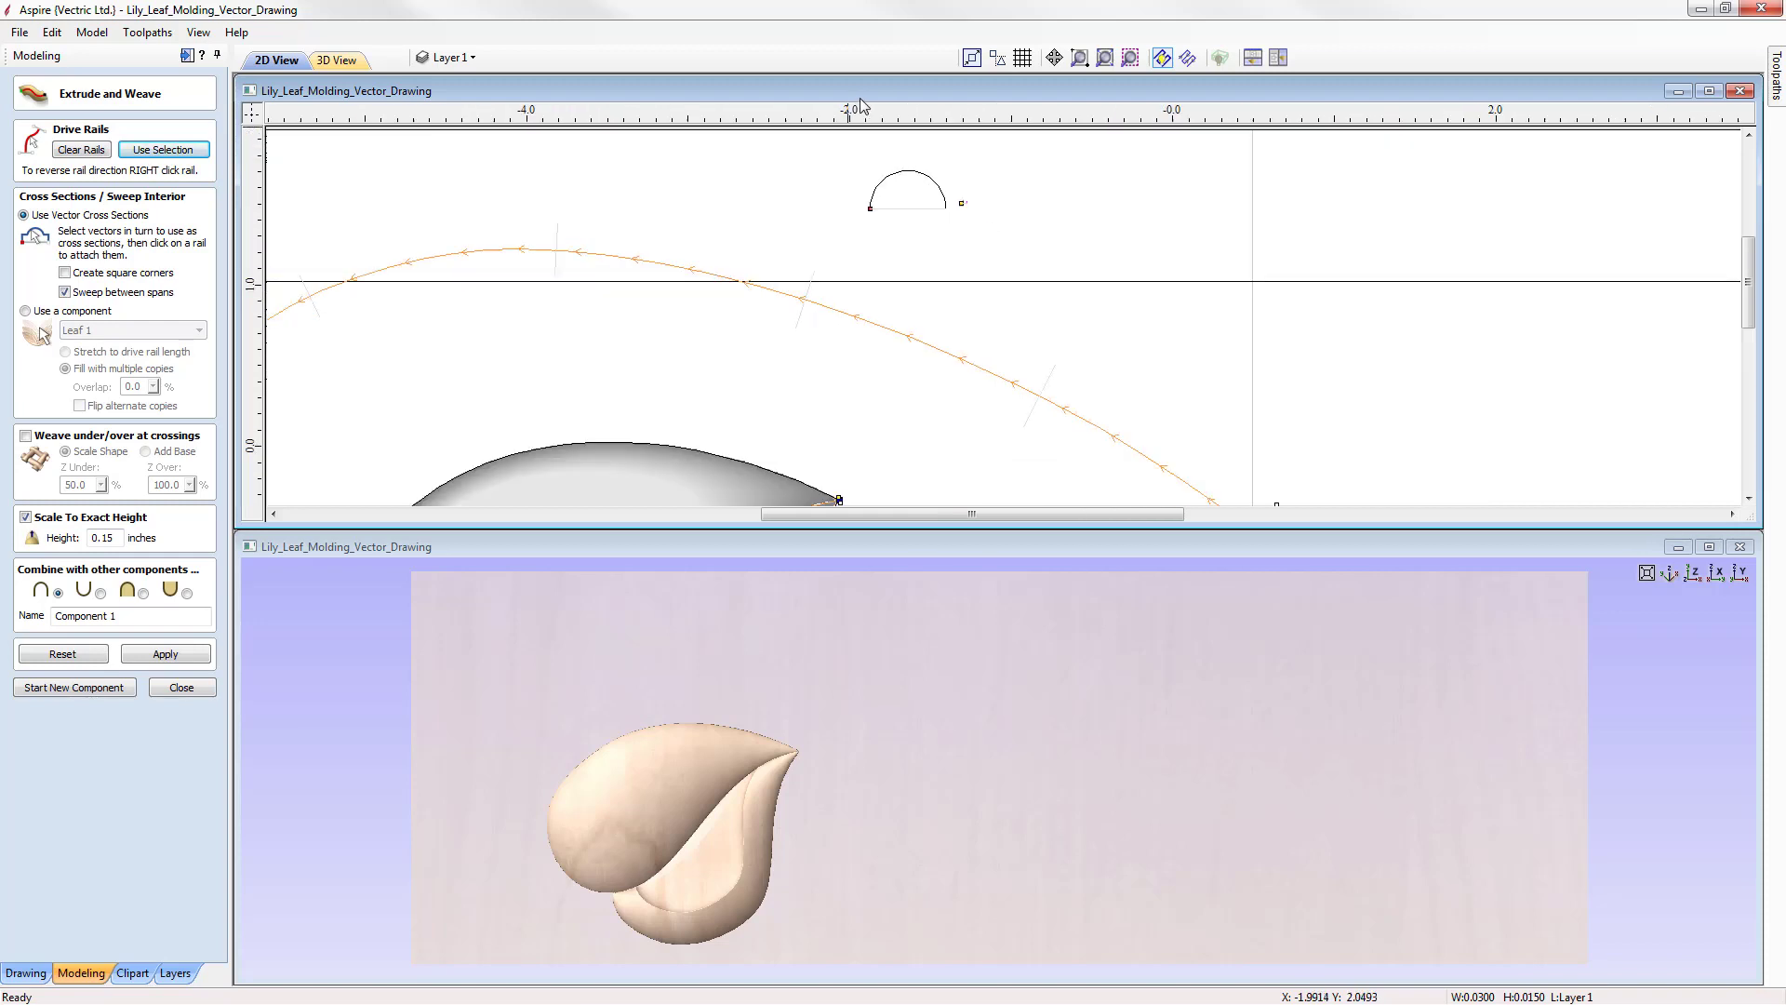
{"action": "scroll", "coordinate": [840, 351], "scroll_direction": "up", "scroll_amount": 6}
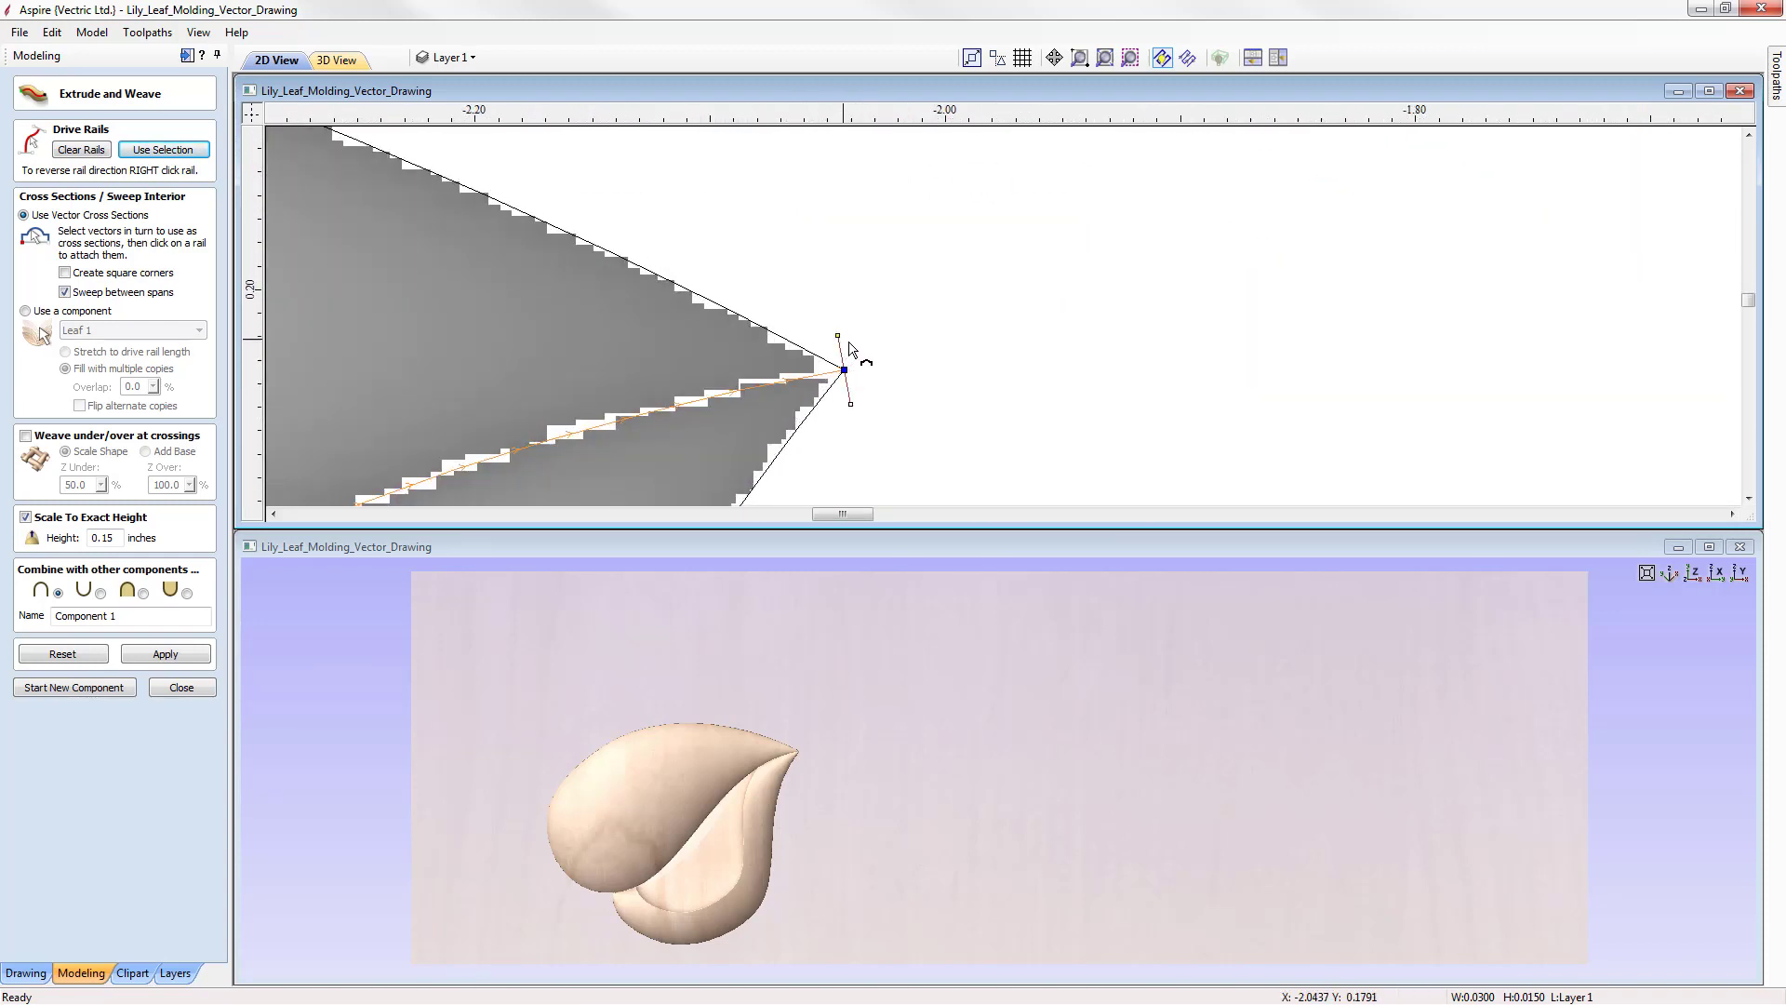
{"action": "scroll", "coordinate": [847, 349], "scroll_direction": "down", "scroll_amount": 6}
{"action": "scroll", "coordinate": [961, 149], "scroll_direction": "up", "scroll_amount": 4}
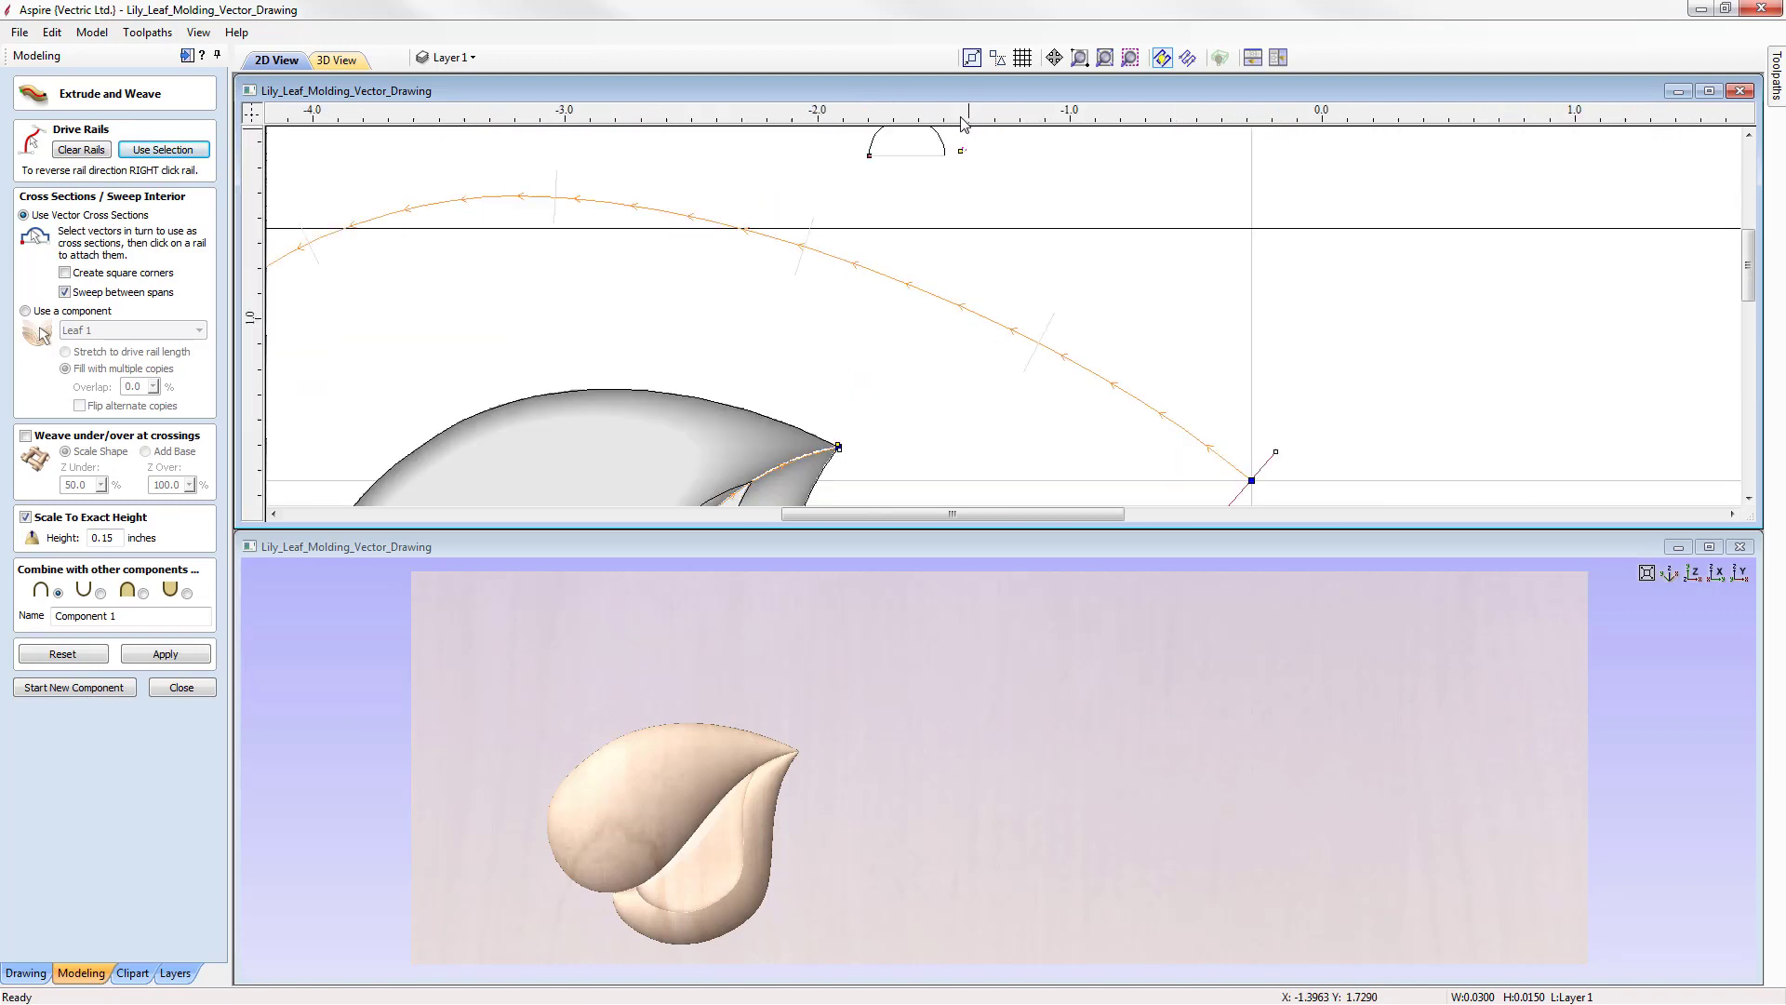
{"action": "right_click", "coordinate": [962, 147]}
{"action": "left_click", "coordinate": [953, 246]}
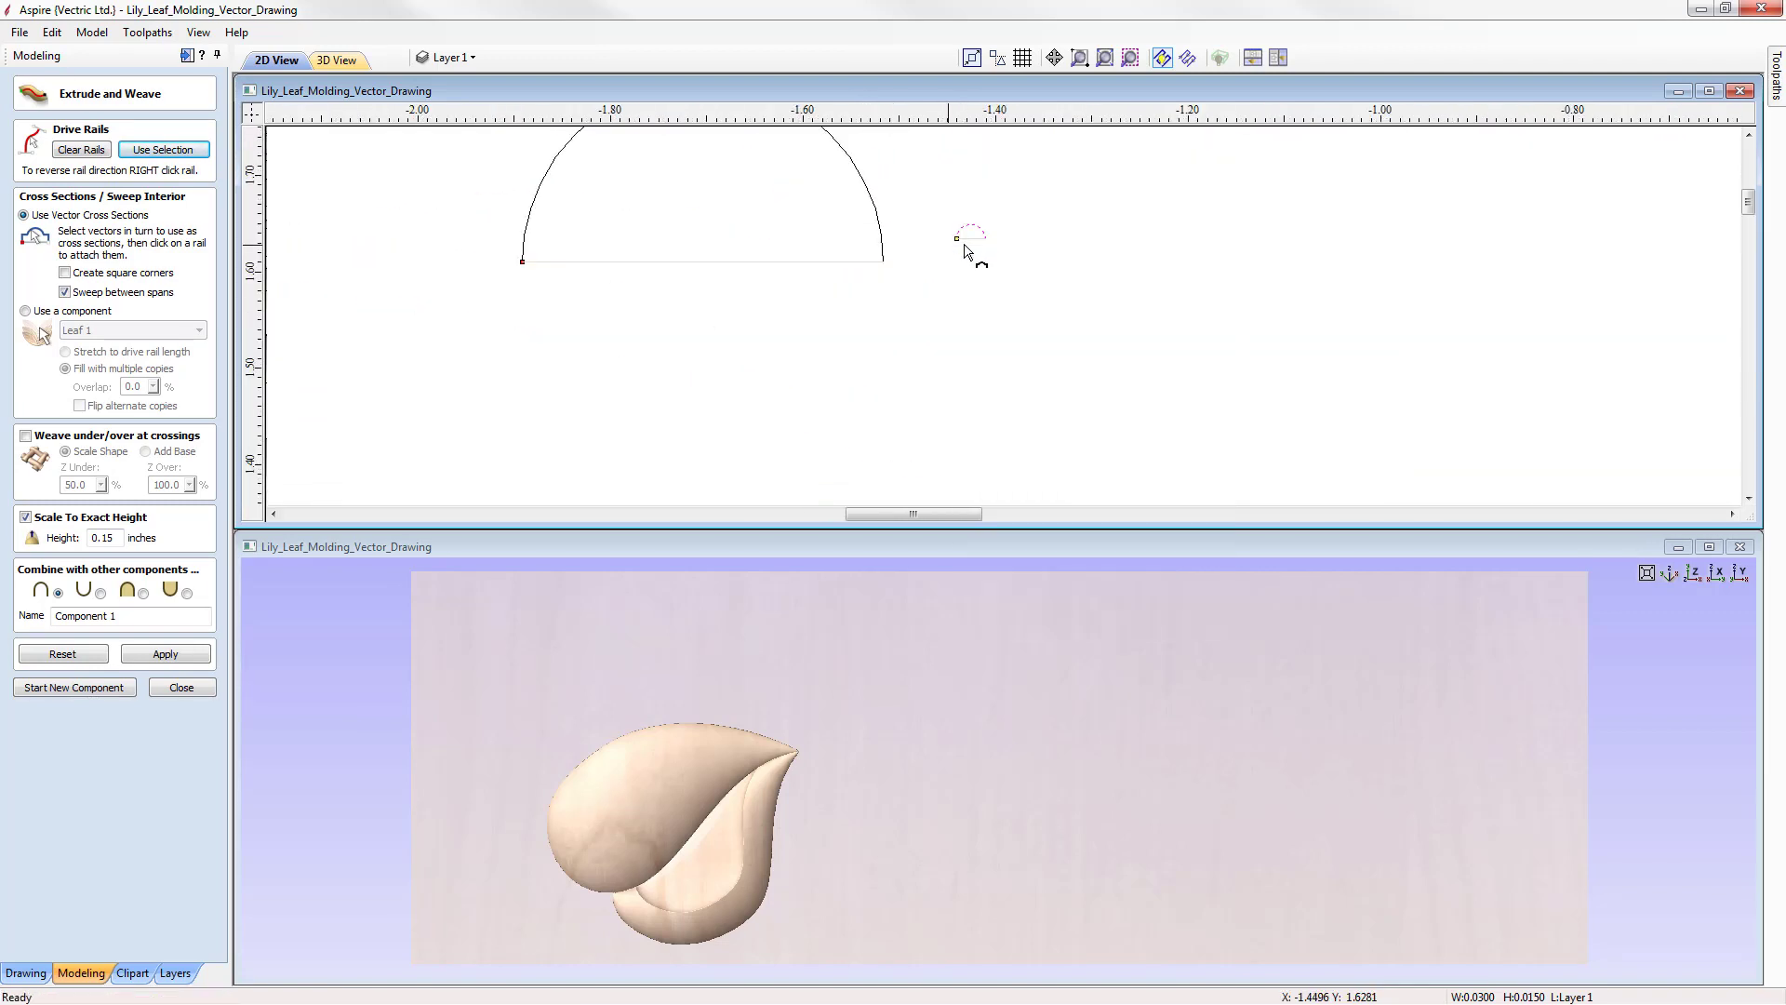
{"action": "left_click", "coordinate": [1106, 59]}
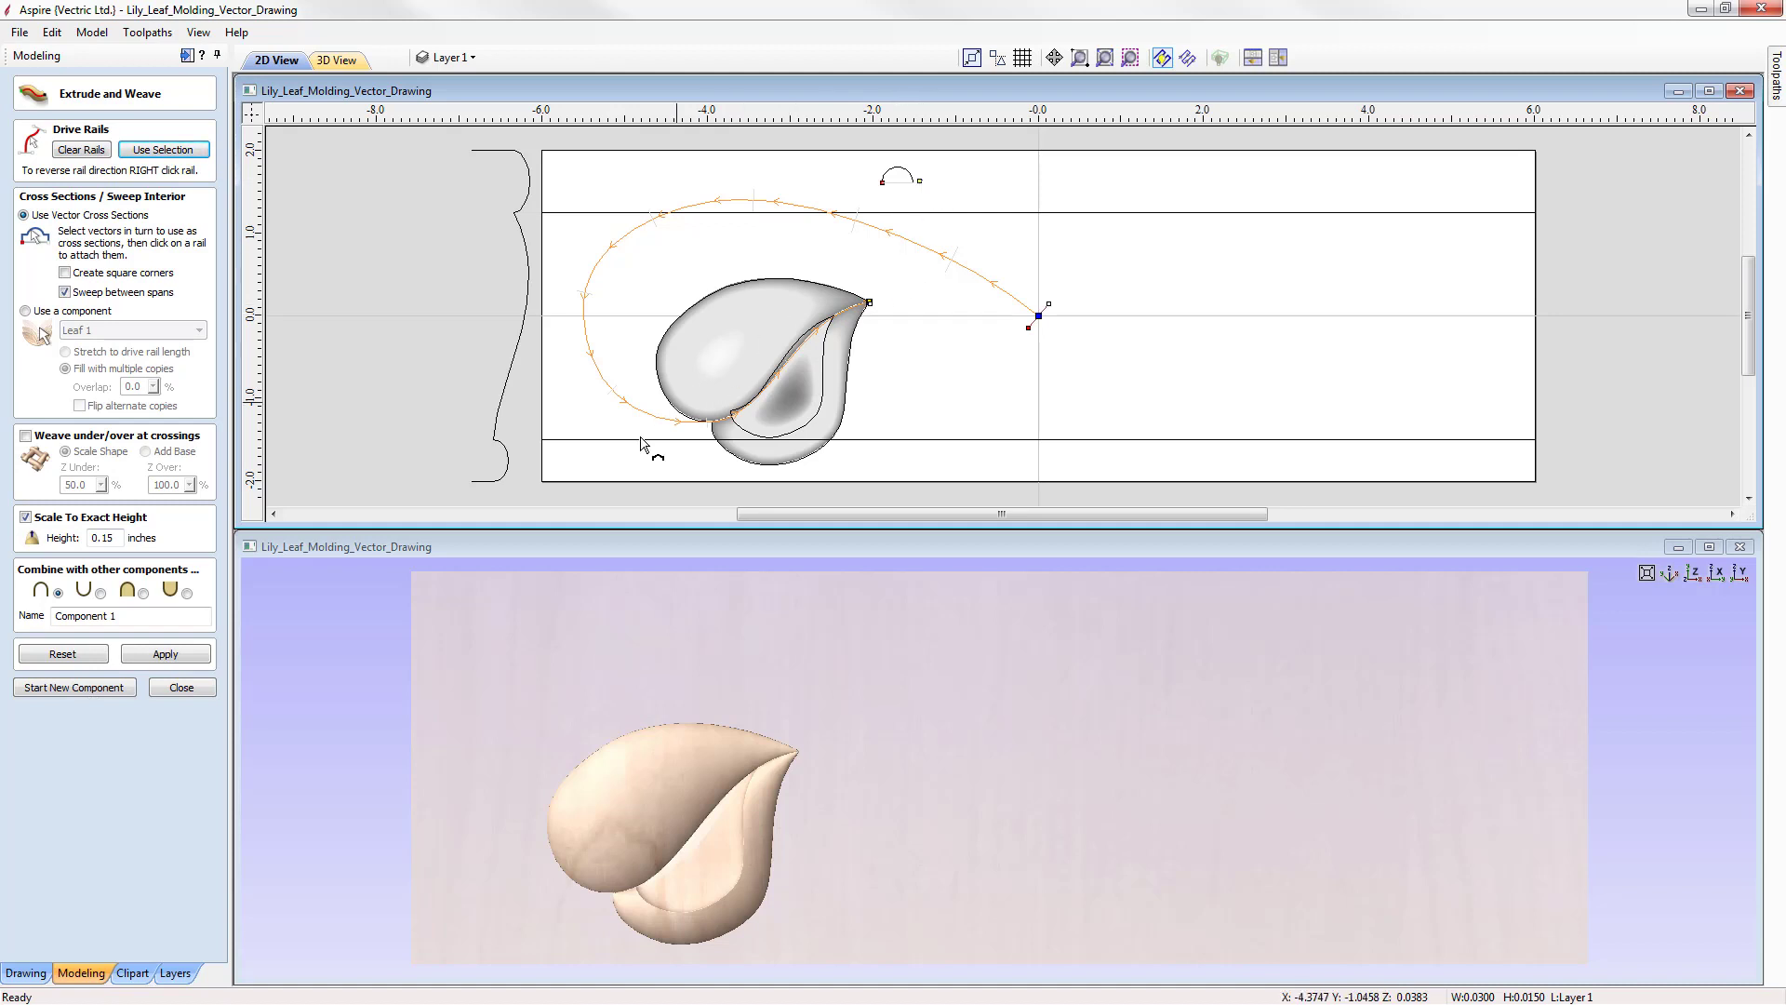
- Create the stem extrusion with sweeping between spans and an exact height of 0.15 inches, and display the stem curve's nodes
{"action": "left_click", "coordinate": [165, 654]}
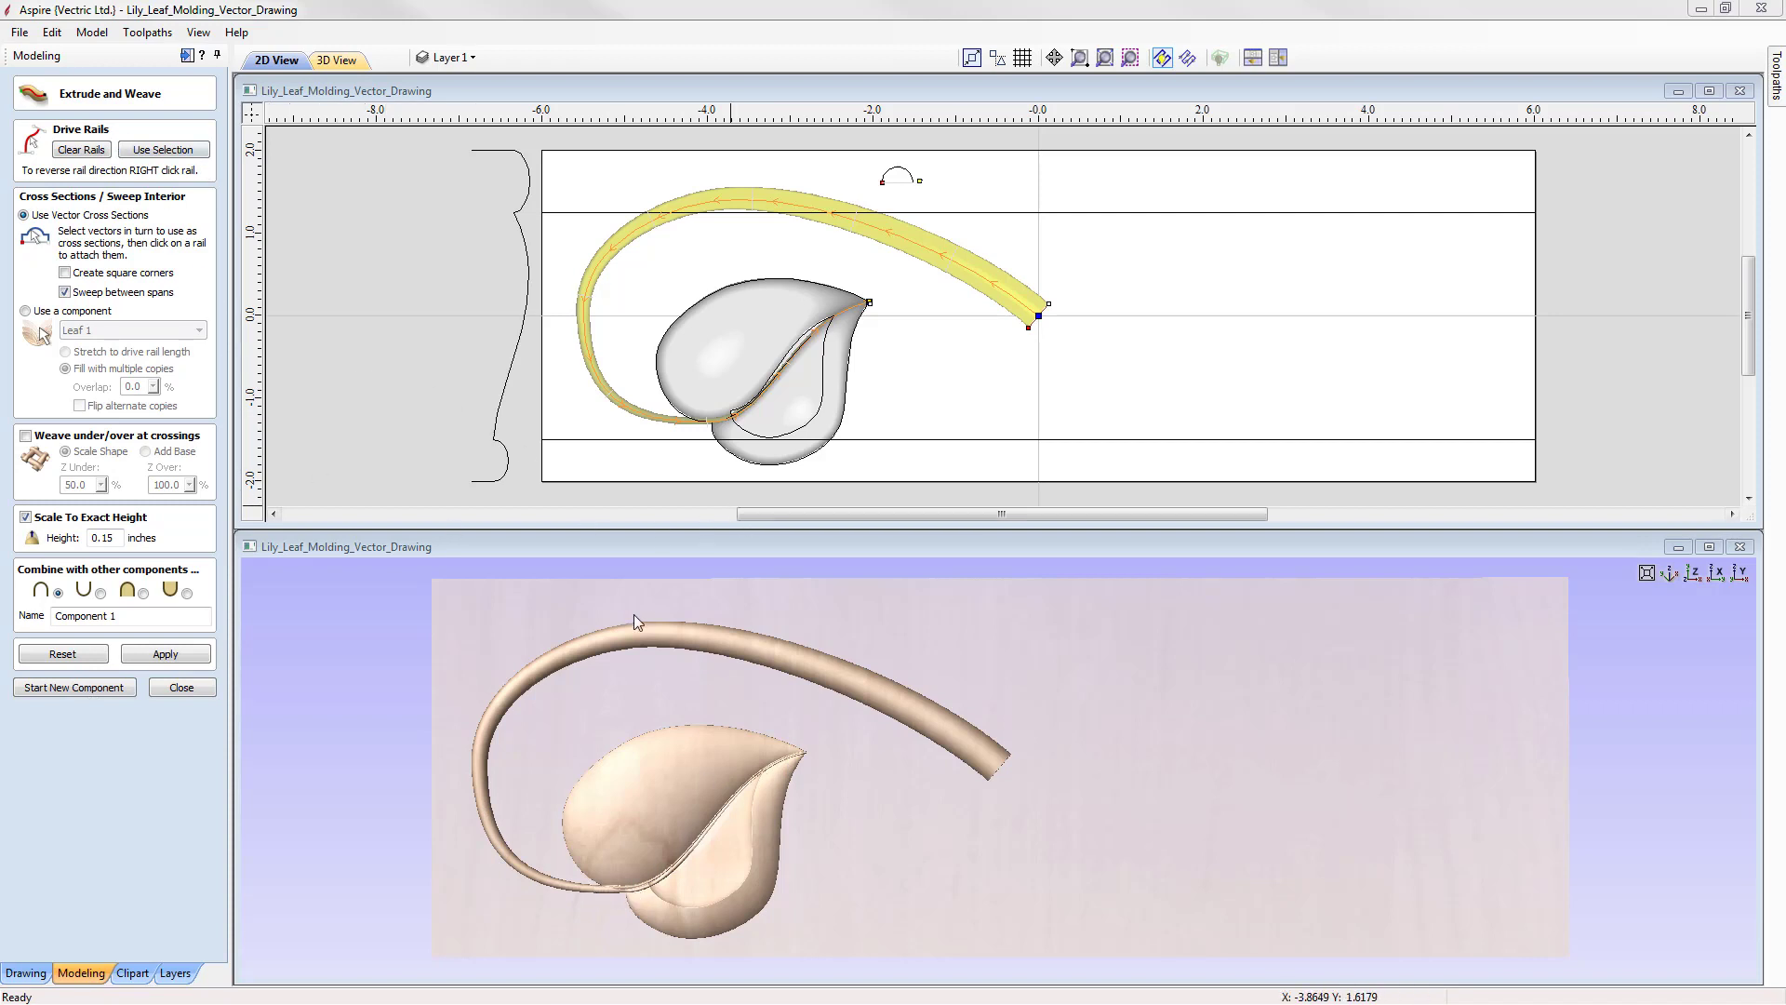
{"action": "left_click", "coordinate": [661, 271]}
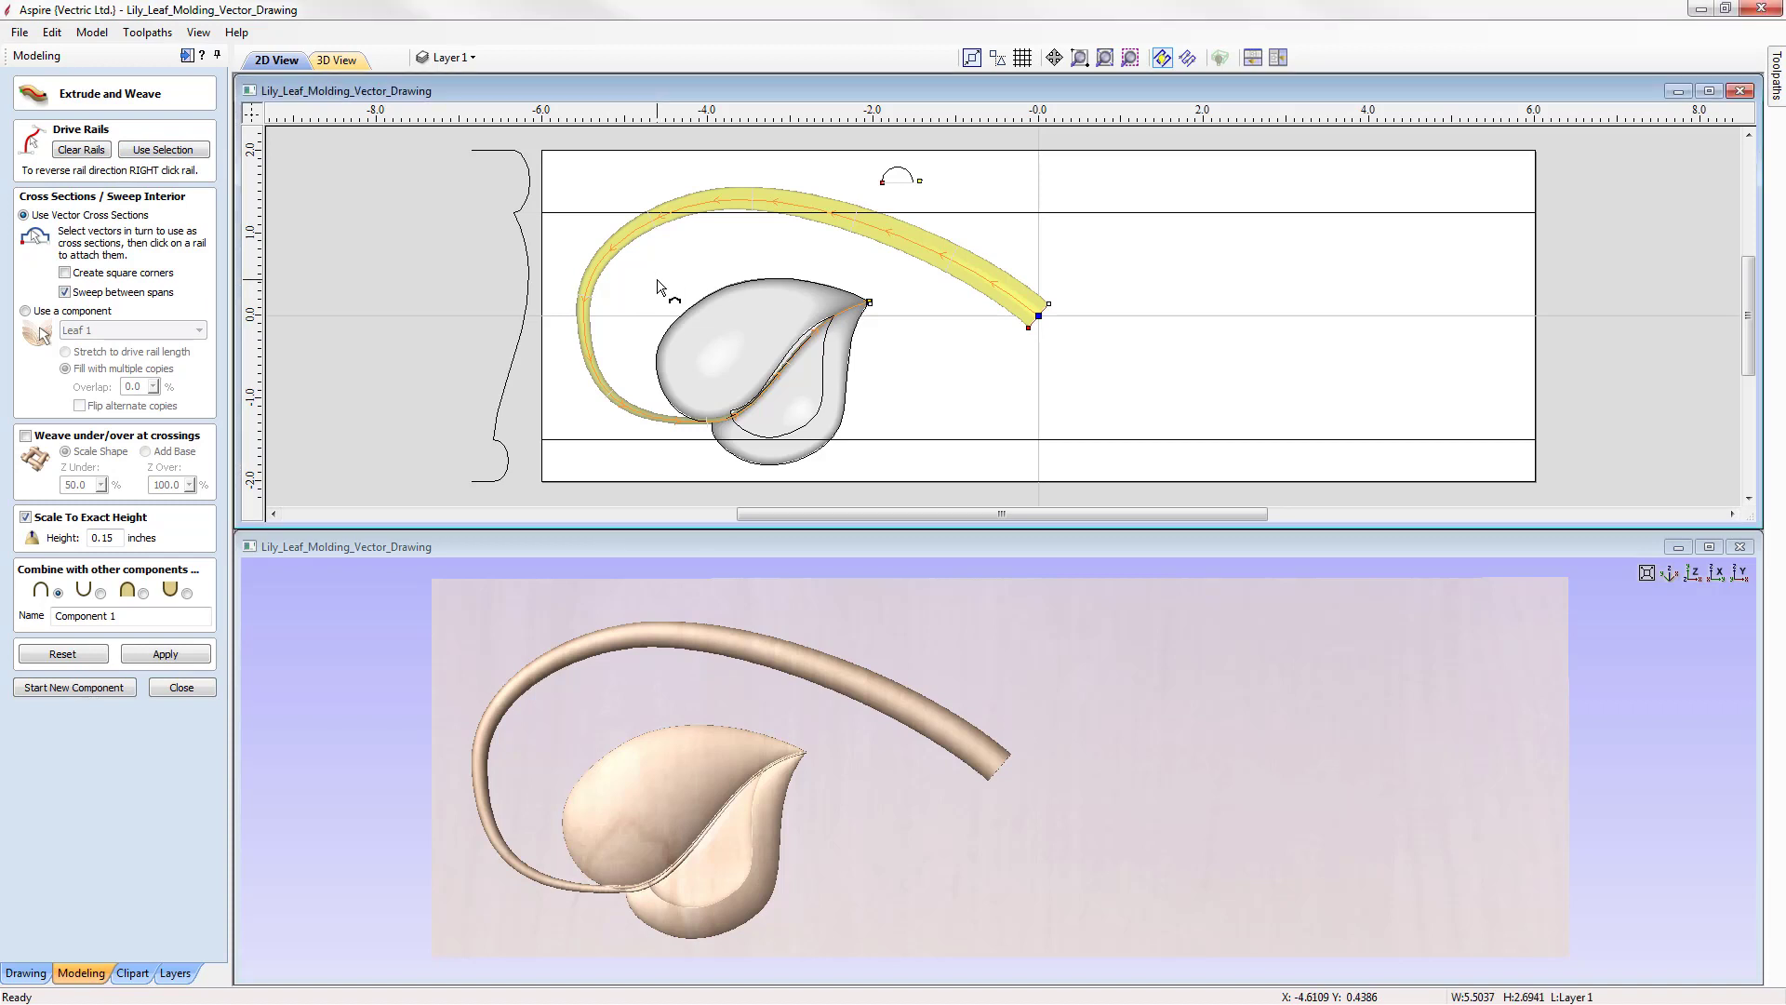
{"action": "key", "text": "n"}
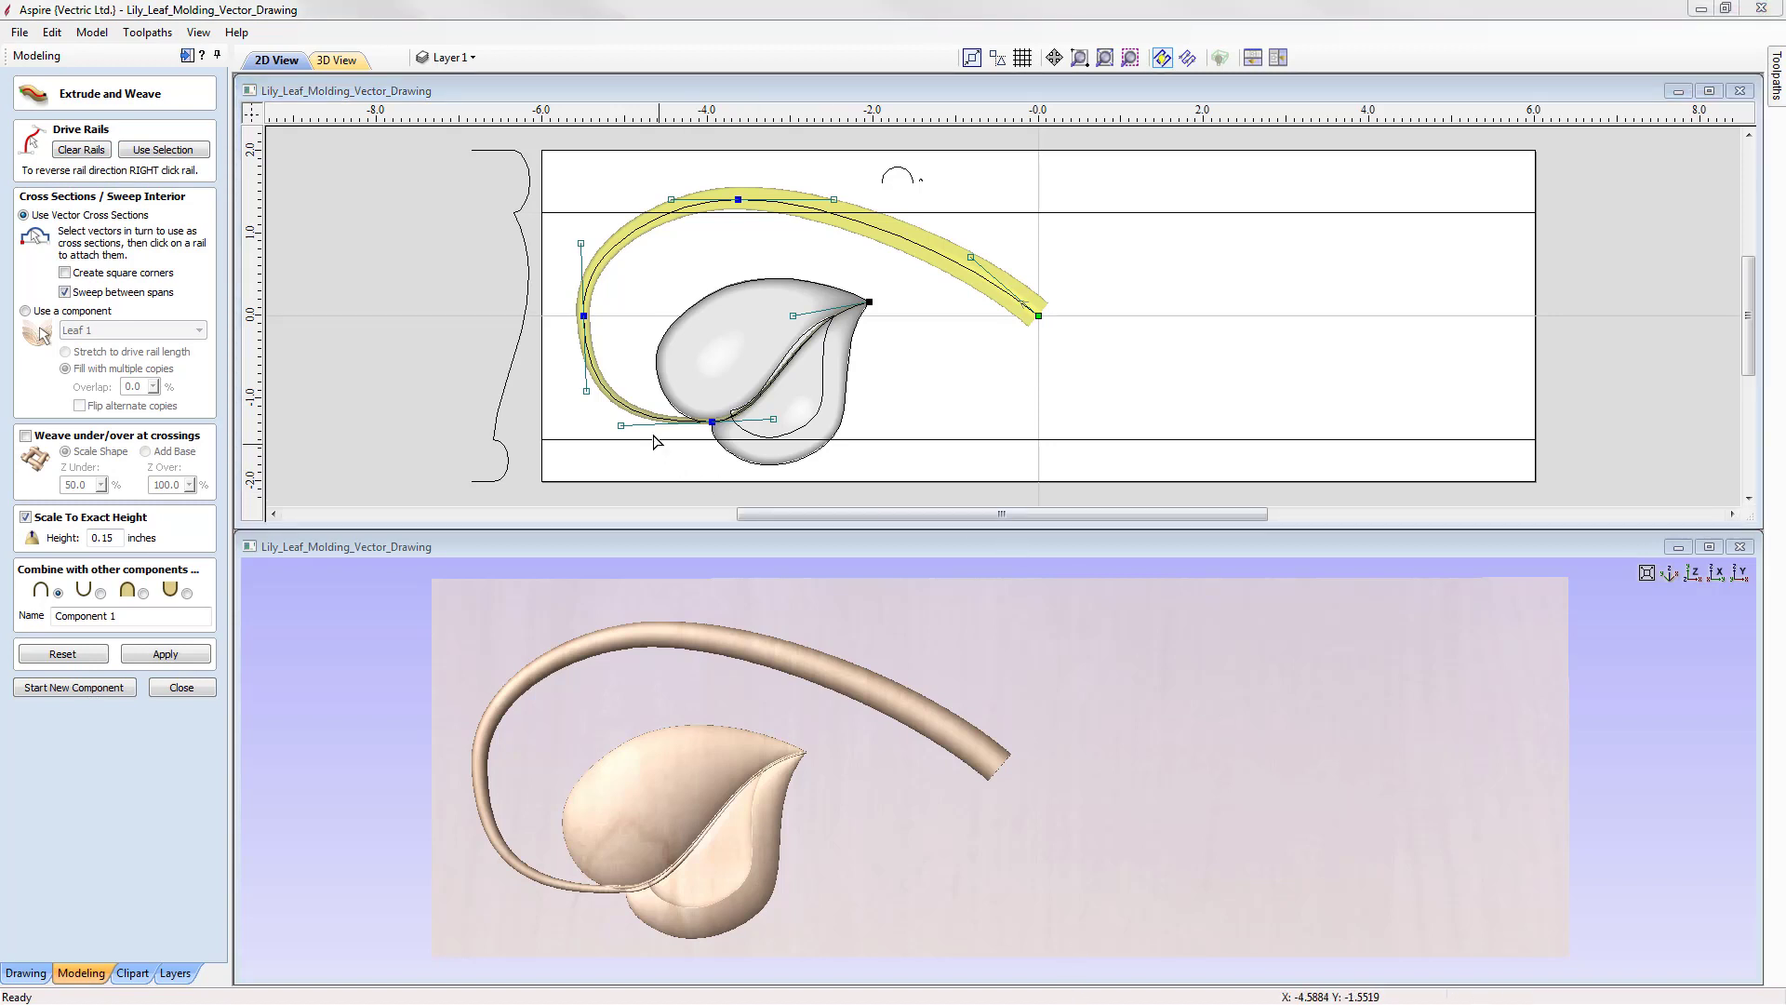
- Reshape the stem curve's lower bend by adjusting its node control handles and update the extrusion
{"action": "left_click", "coordinate": [621, 425]}
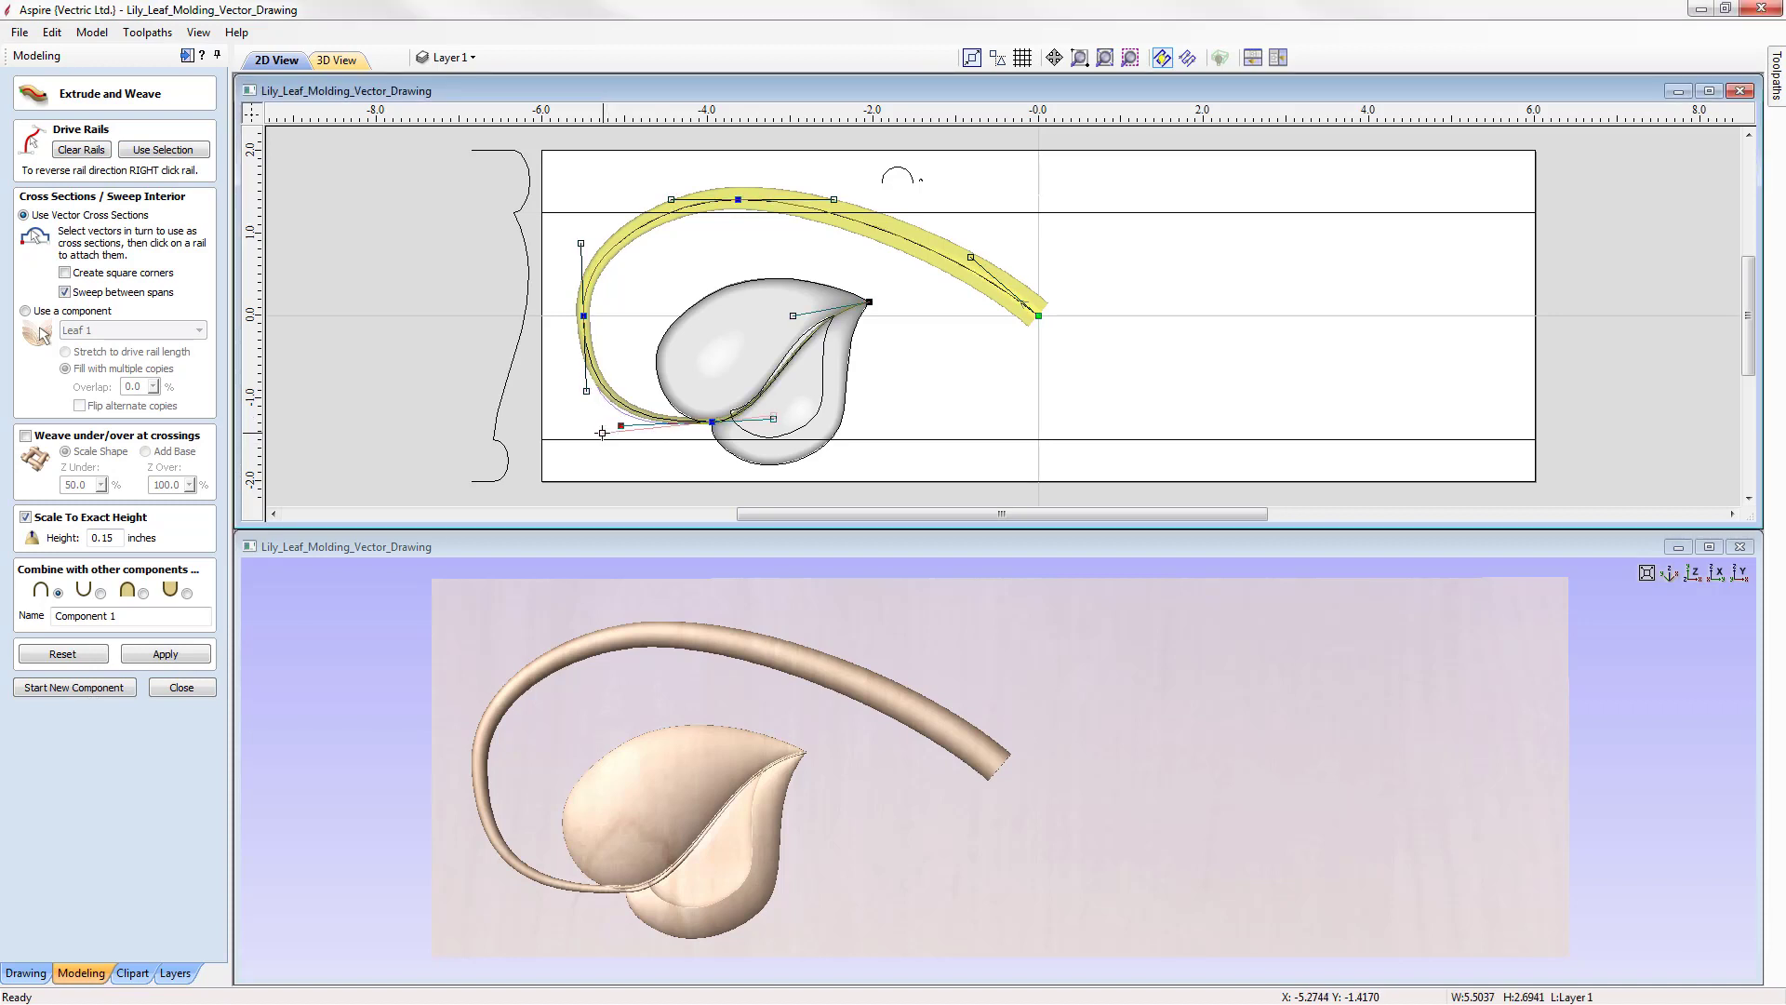
{"action": "left_click_drag", "start_coordinate": [606, 432], "coordinate": [618, 439]}
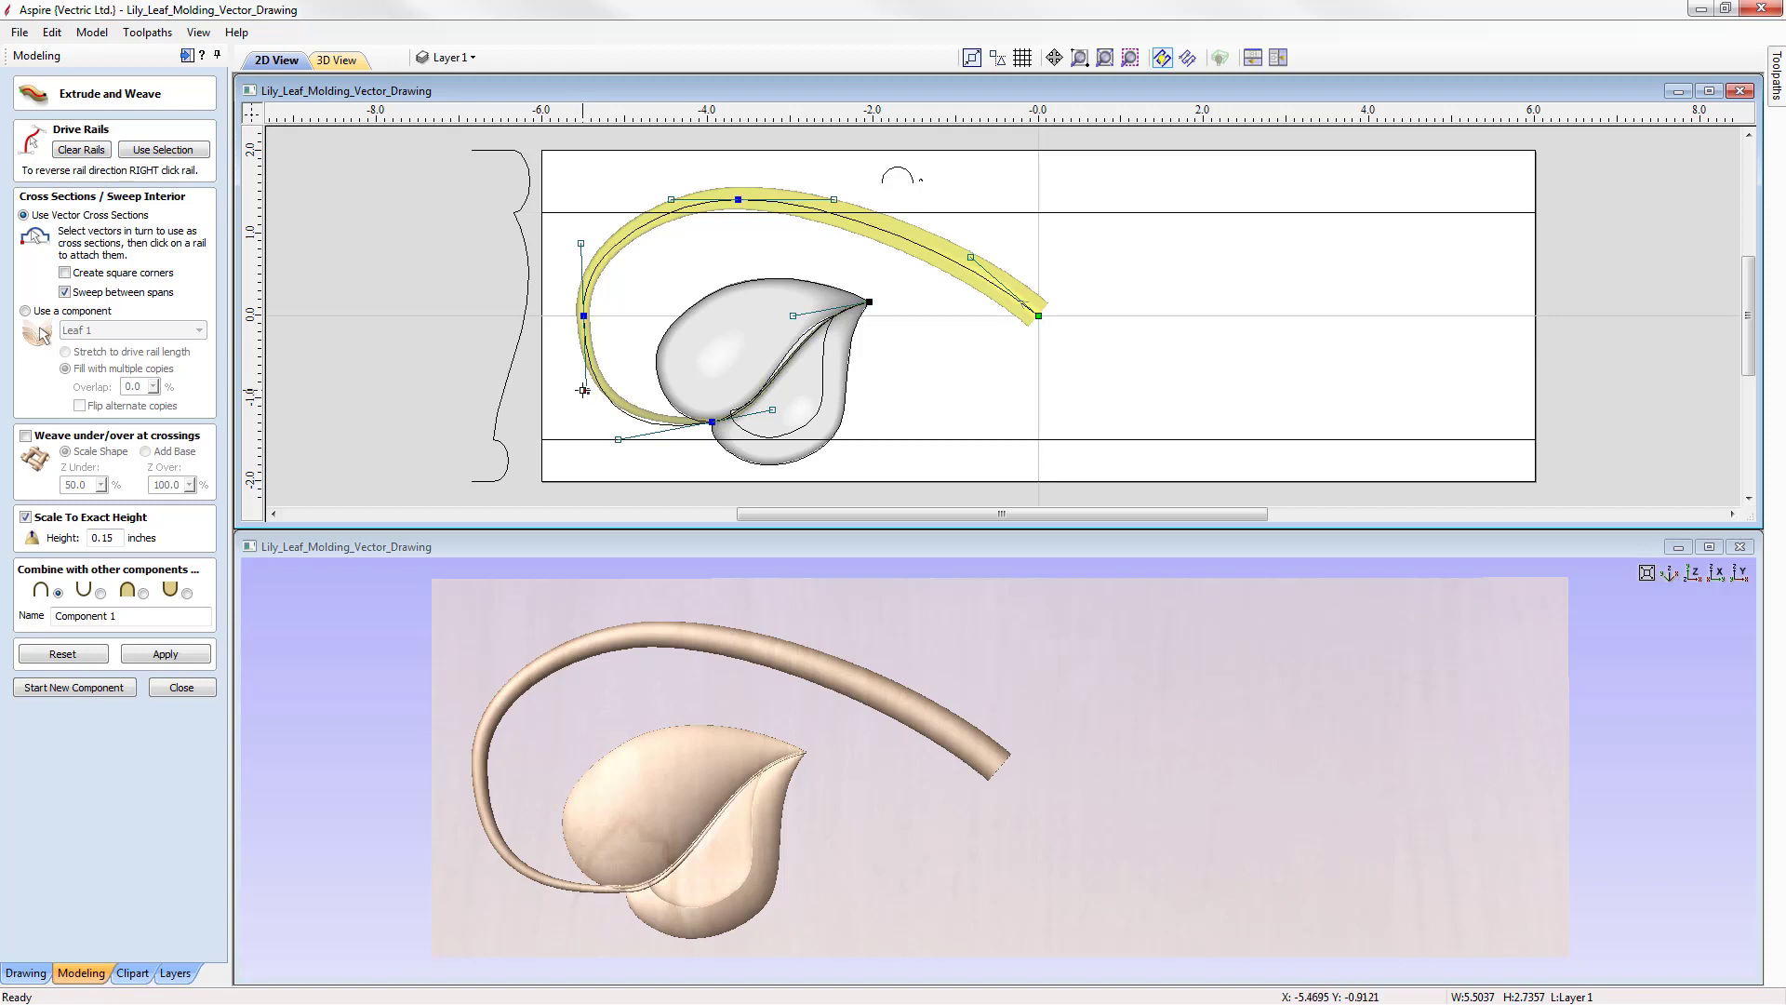
{"action": "left_click_drag", "start_coordinate": [583, 390], "coordinate": [582, 392]}
{"action": "left_click", "coordinate": [165, 654]}
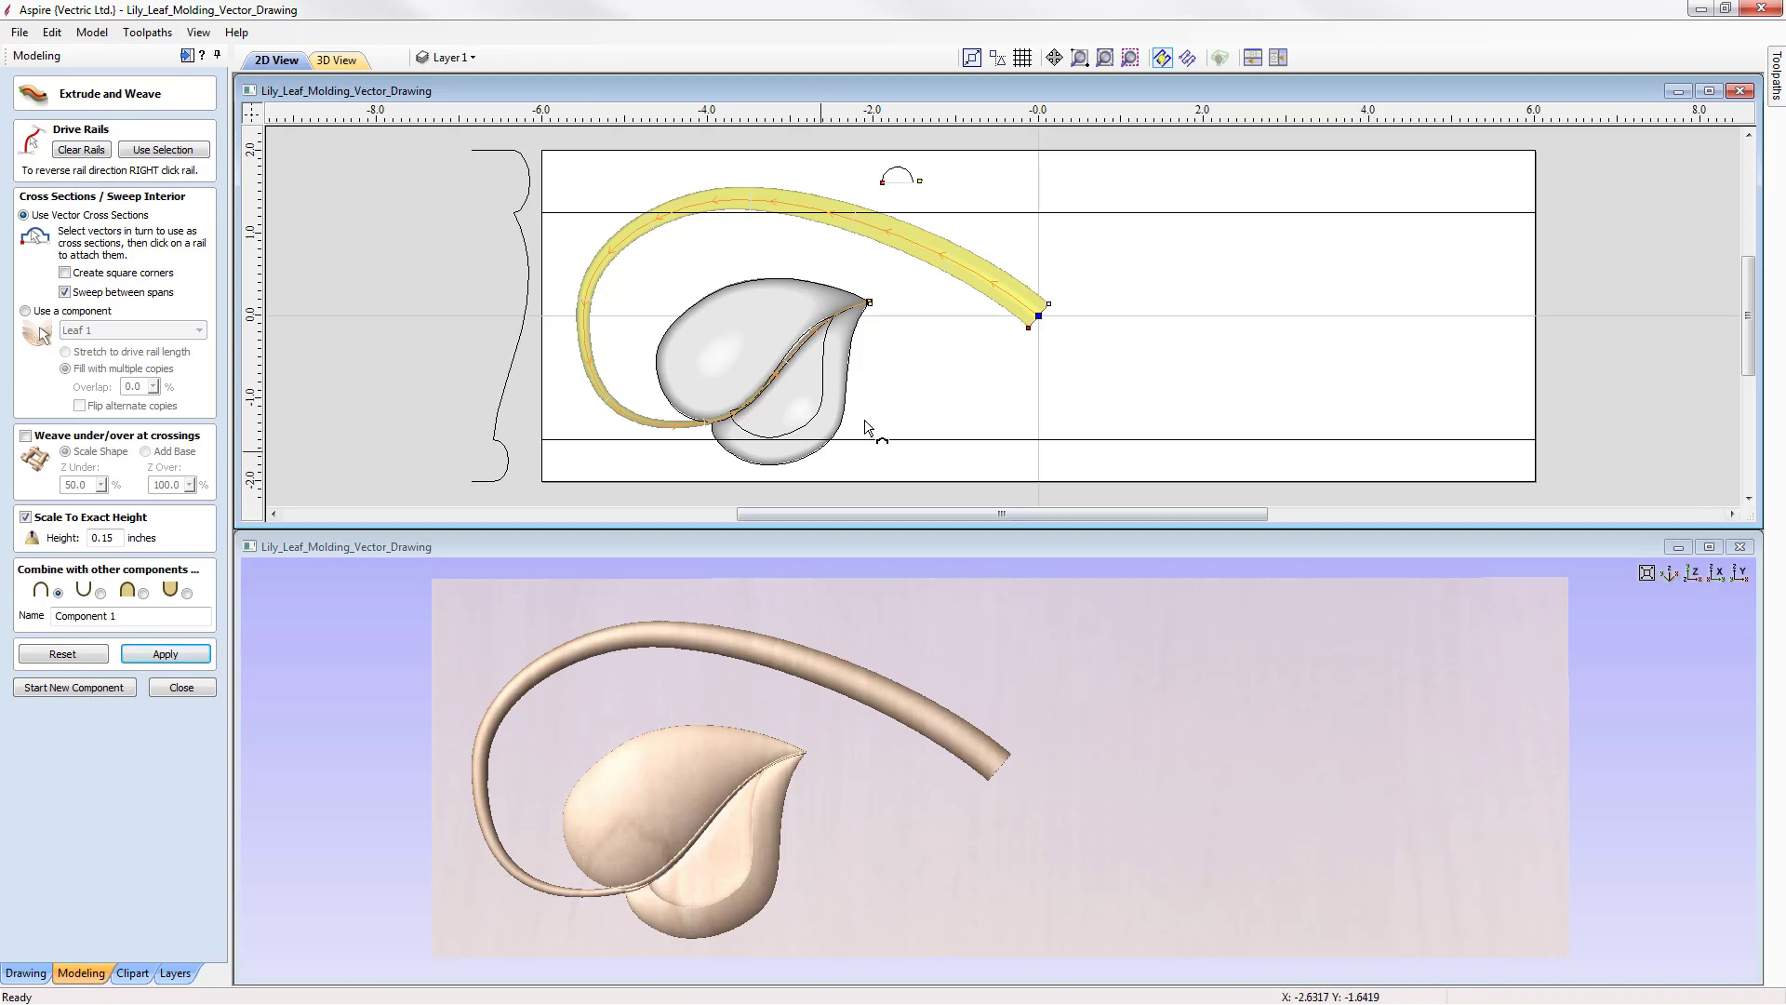
- Attach the large arc as an extra cross-section at the rail's upper-left bend, update the extrusion and choose Merge as its combine mode
{"action": "left_click", "coordinate": [887, 180]}
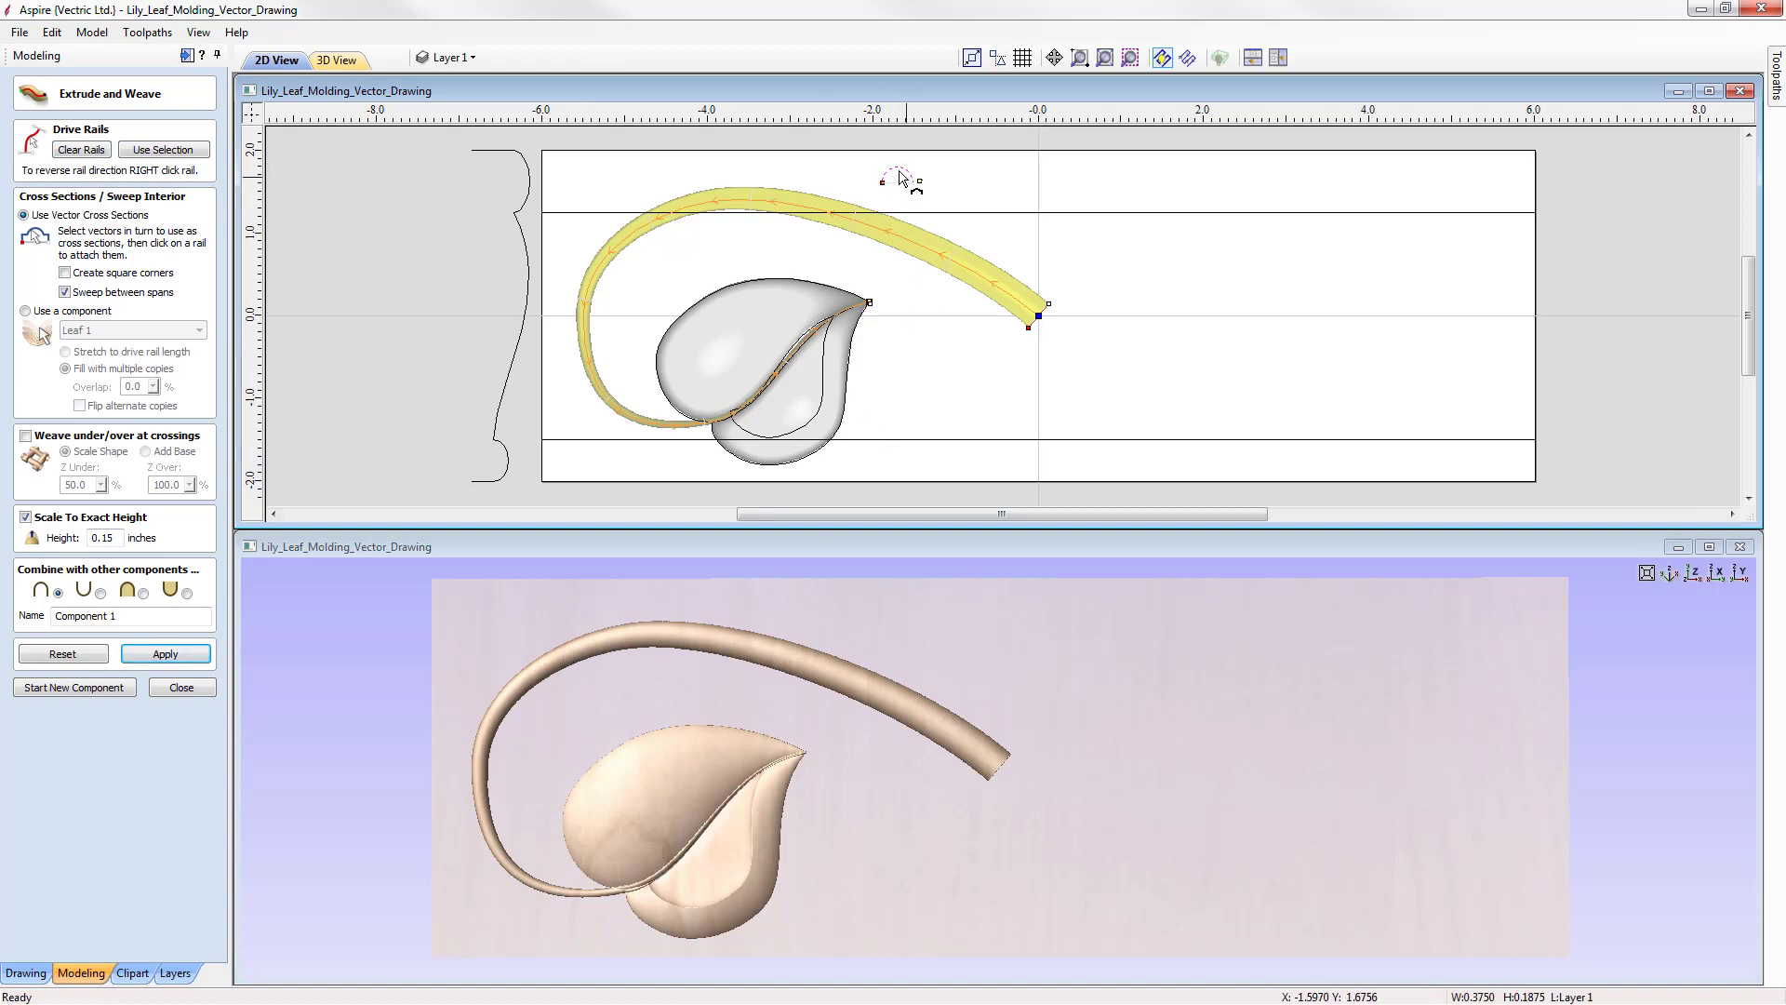
{"action": "left_click", "coordinate": [638, 230]}
{"action": "left_click", "coordinate": [166, 654]}
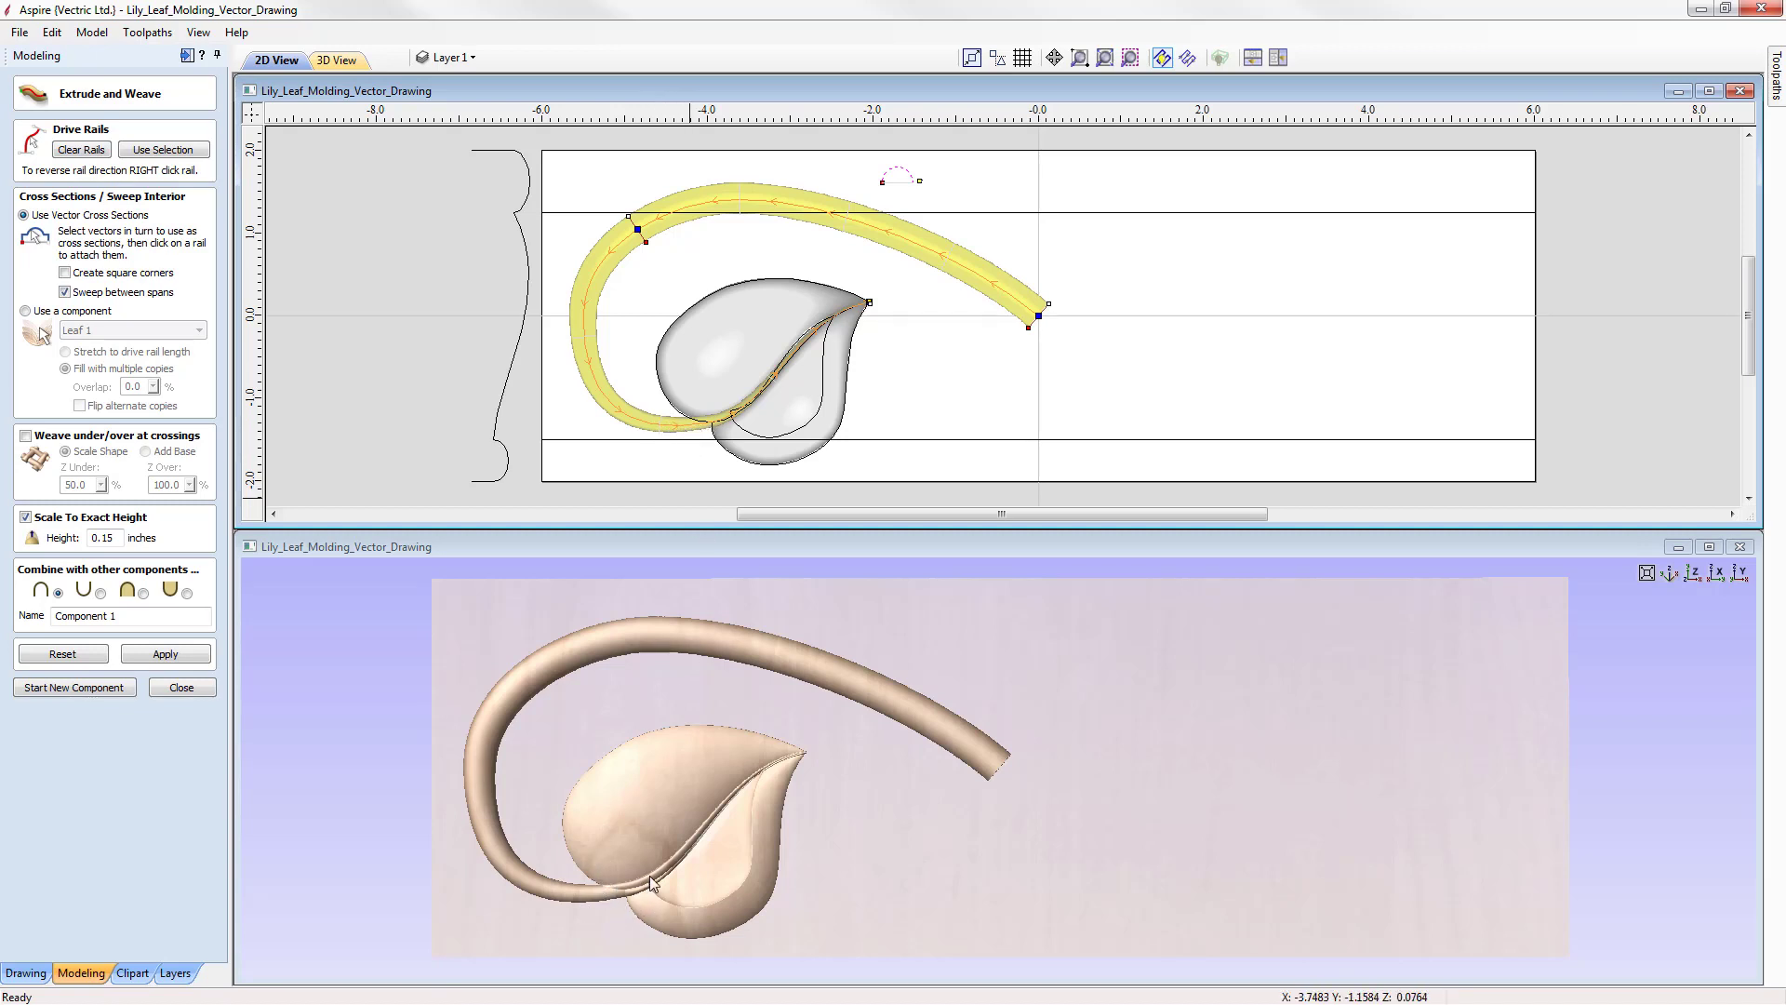
{"action": "left_click", "coordinate": [143, 593]}
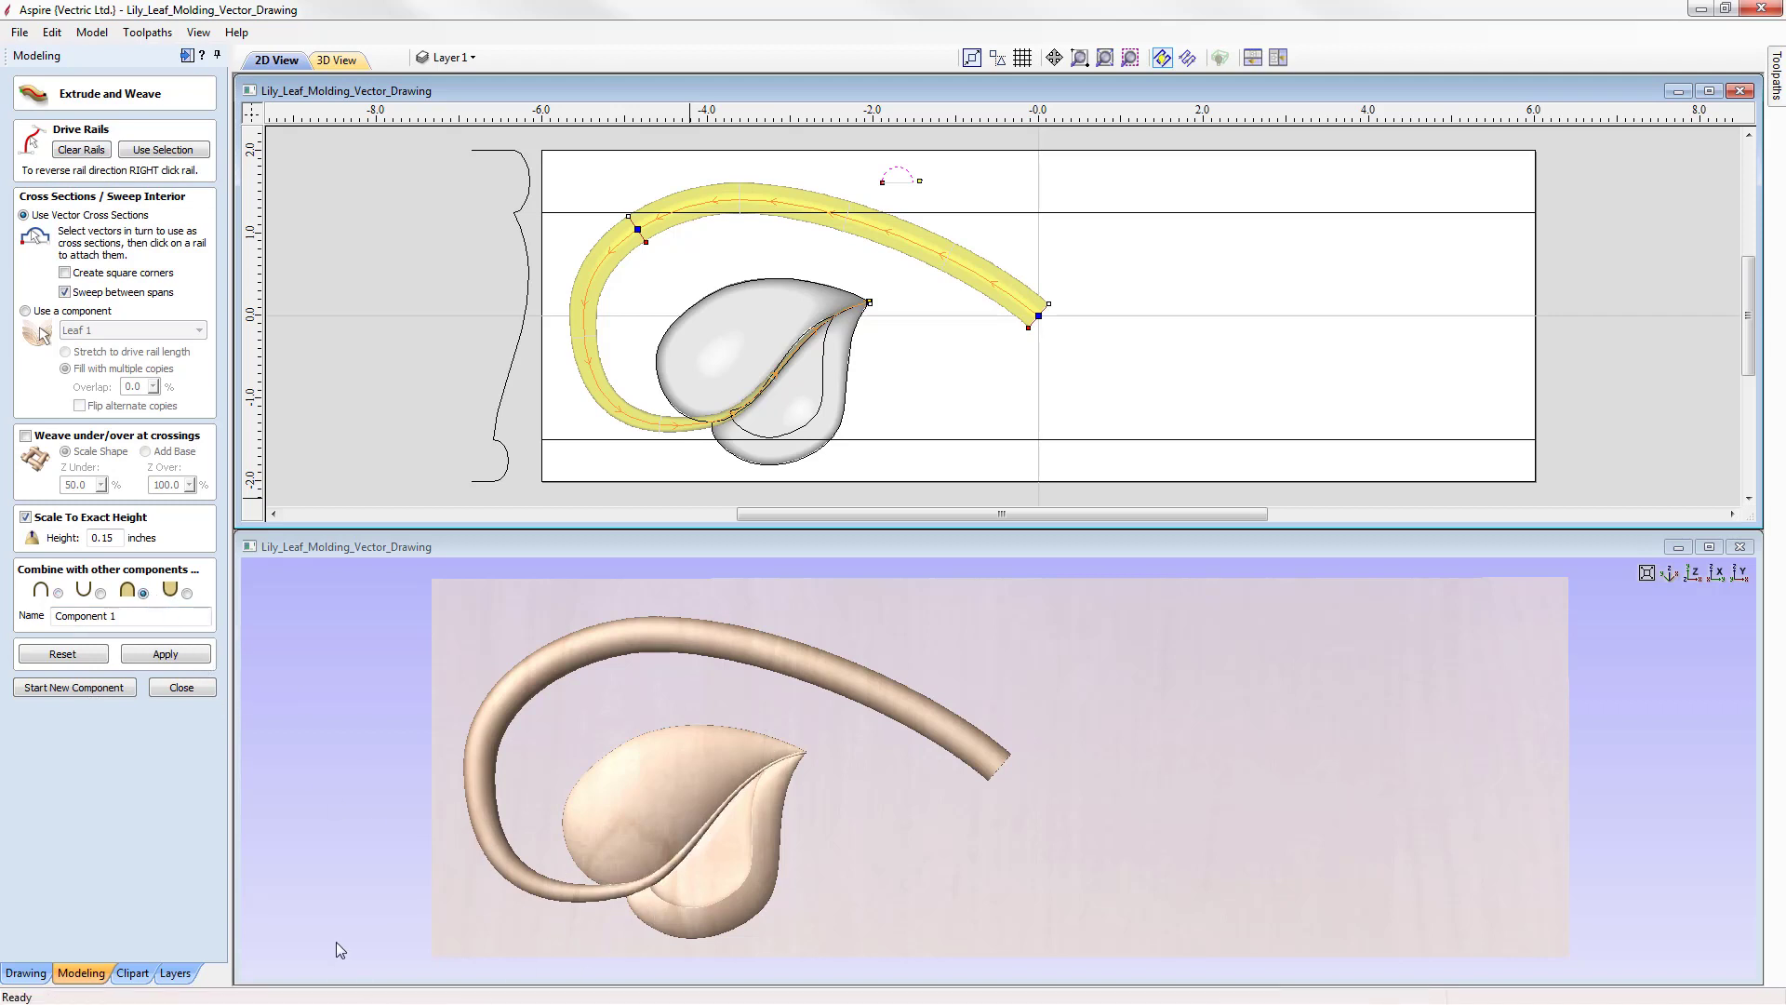
- Lower the control handle of the stem curve's node beside the leaves to smooth the bend, and reapply the extrusion
{"action": "left_click", "coordinate": [661, 407]}
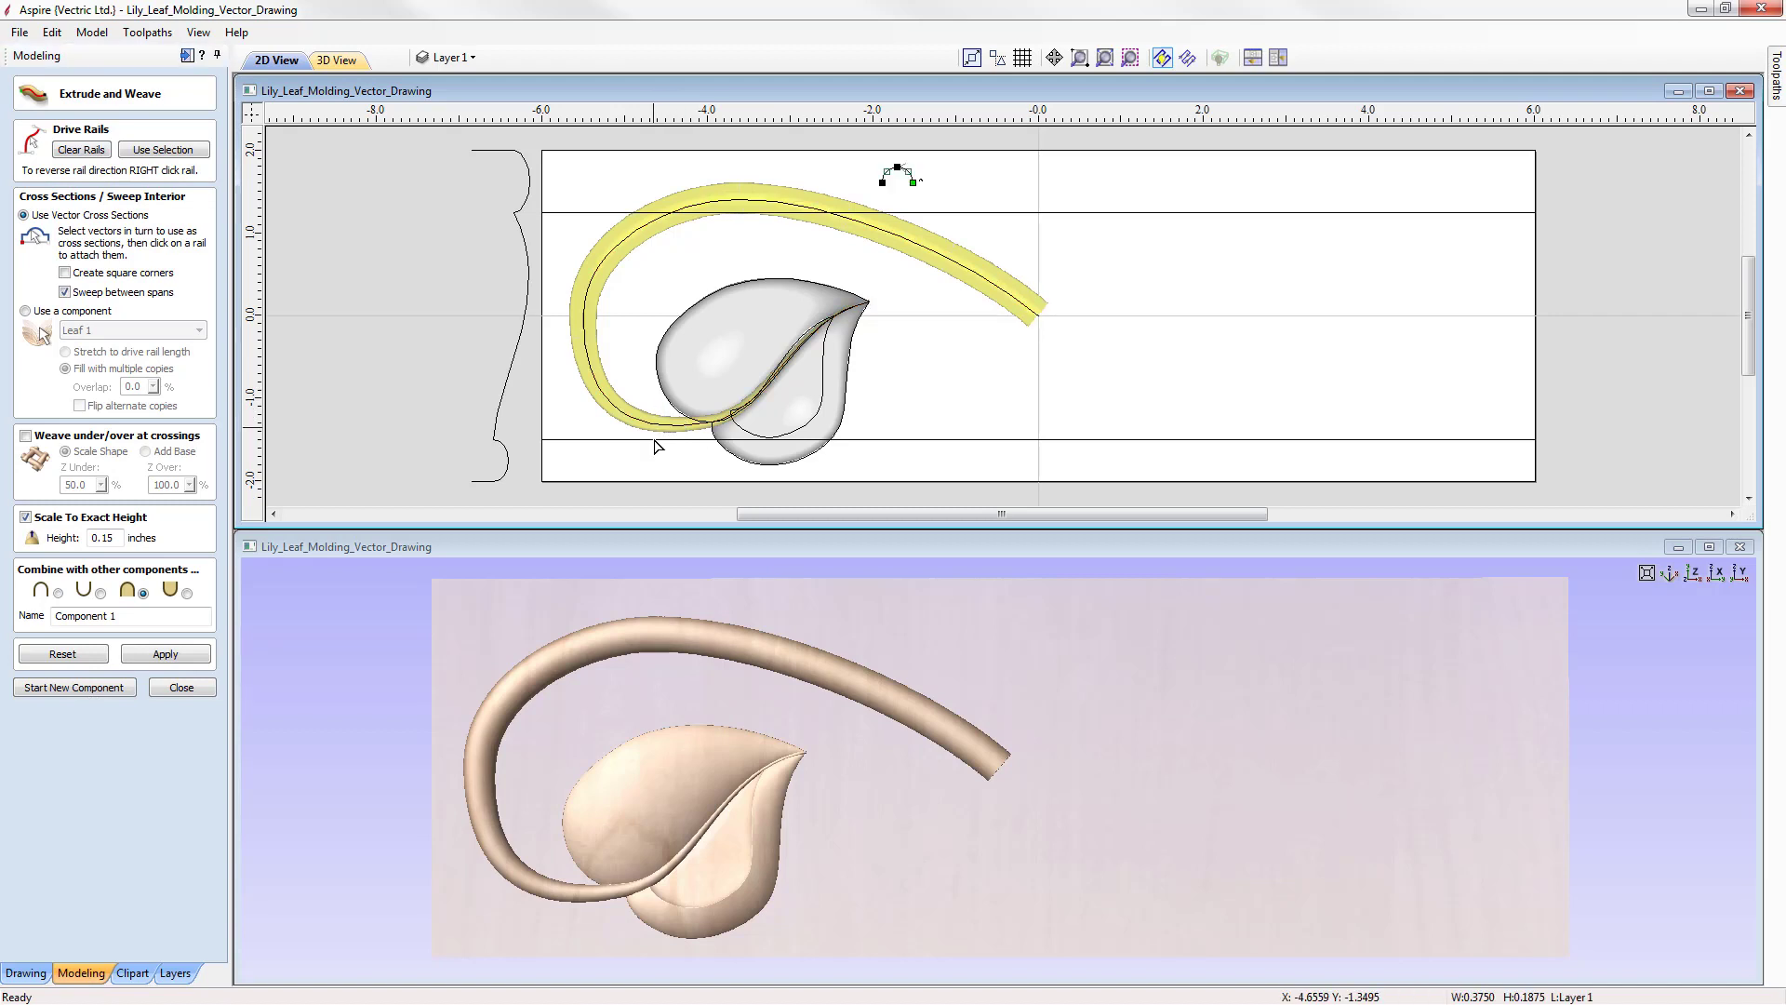
{"action": "left_click", "coordinate": [656, 428]}
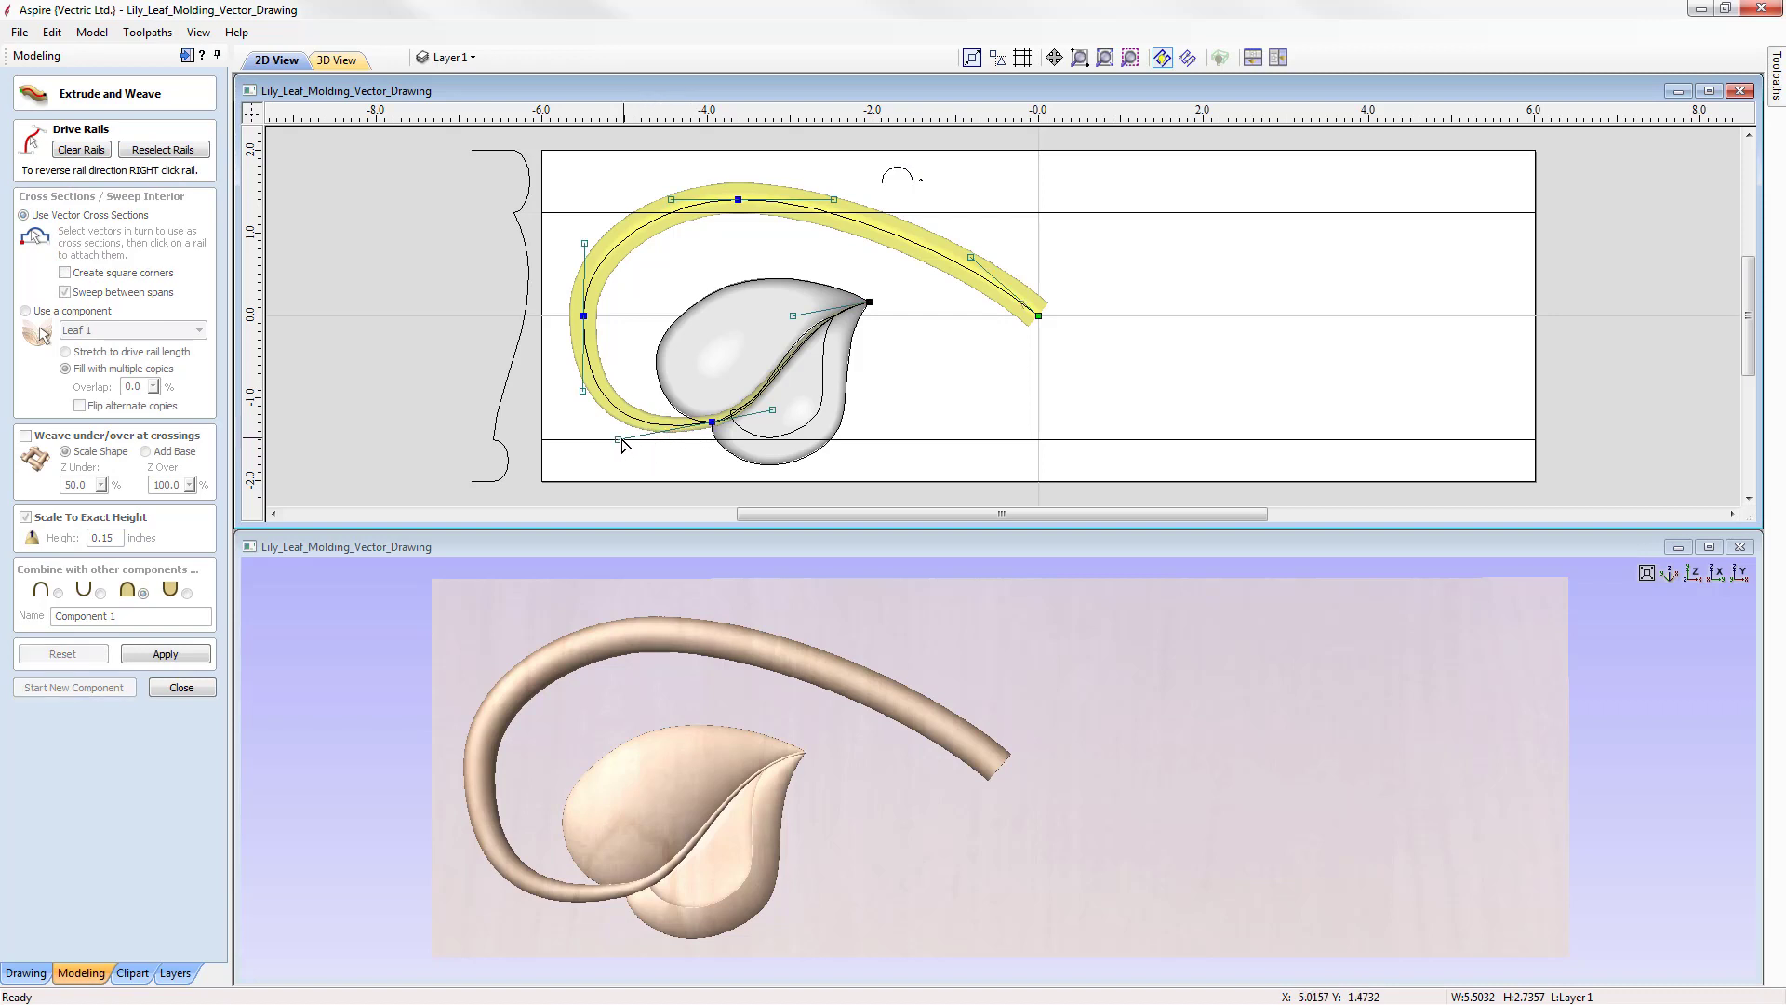
{"action": "left_click_drag", "start_coordinate": [621, 439], "coordinate": [626, 448]}
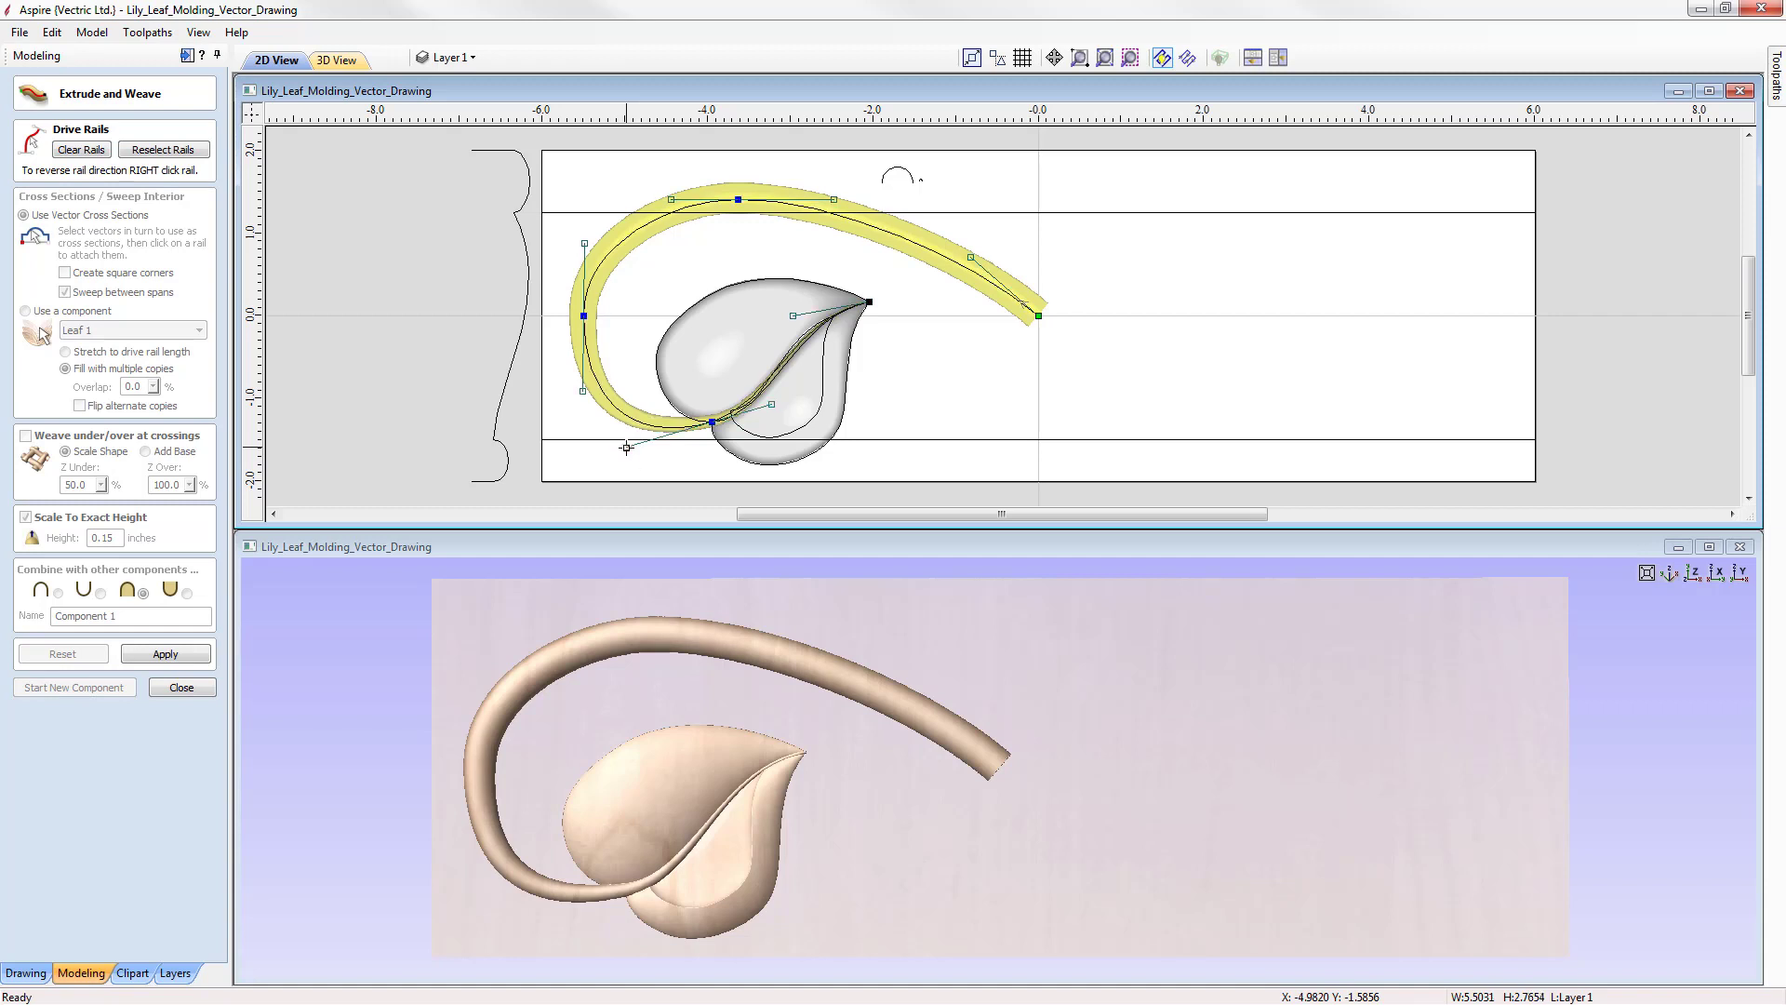
{"action": "left_click", "coordinate": [172, 654]}
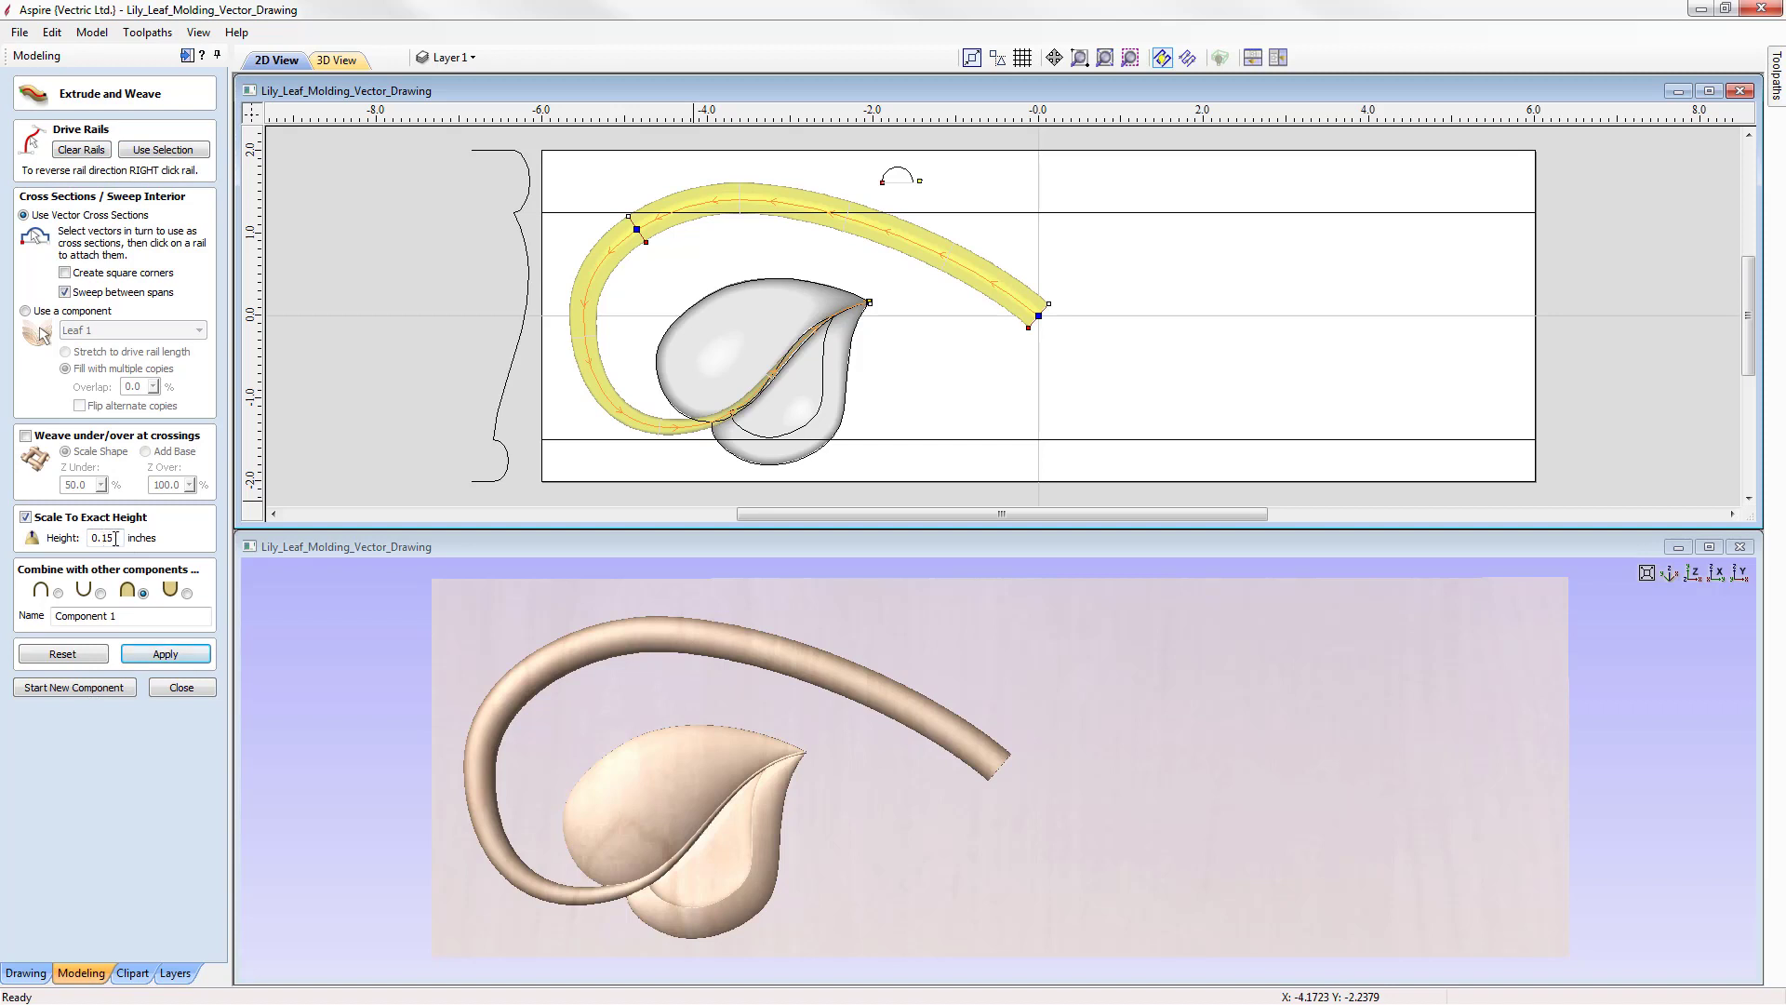
- Try the stem setup without exact height scaling and inspect the model's relief at an angle
{"action": "left_click", "coordinate": [27, 518]}
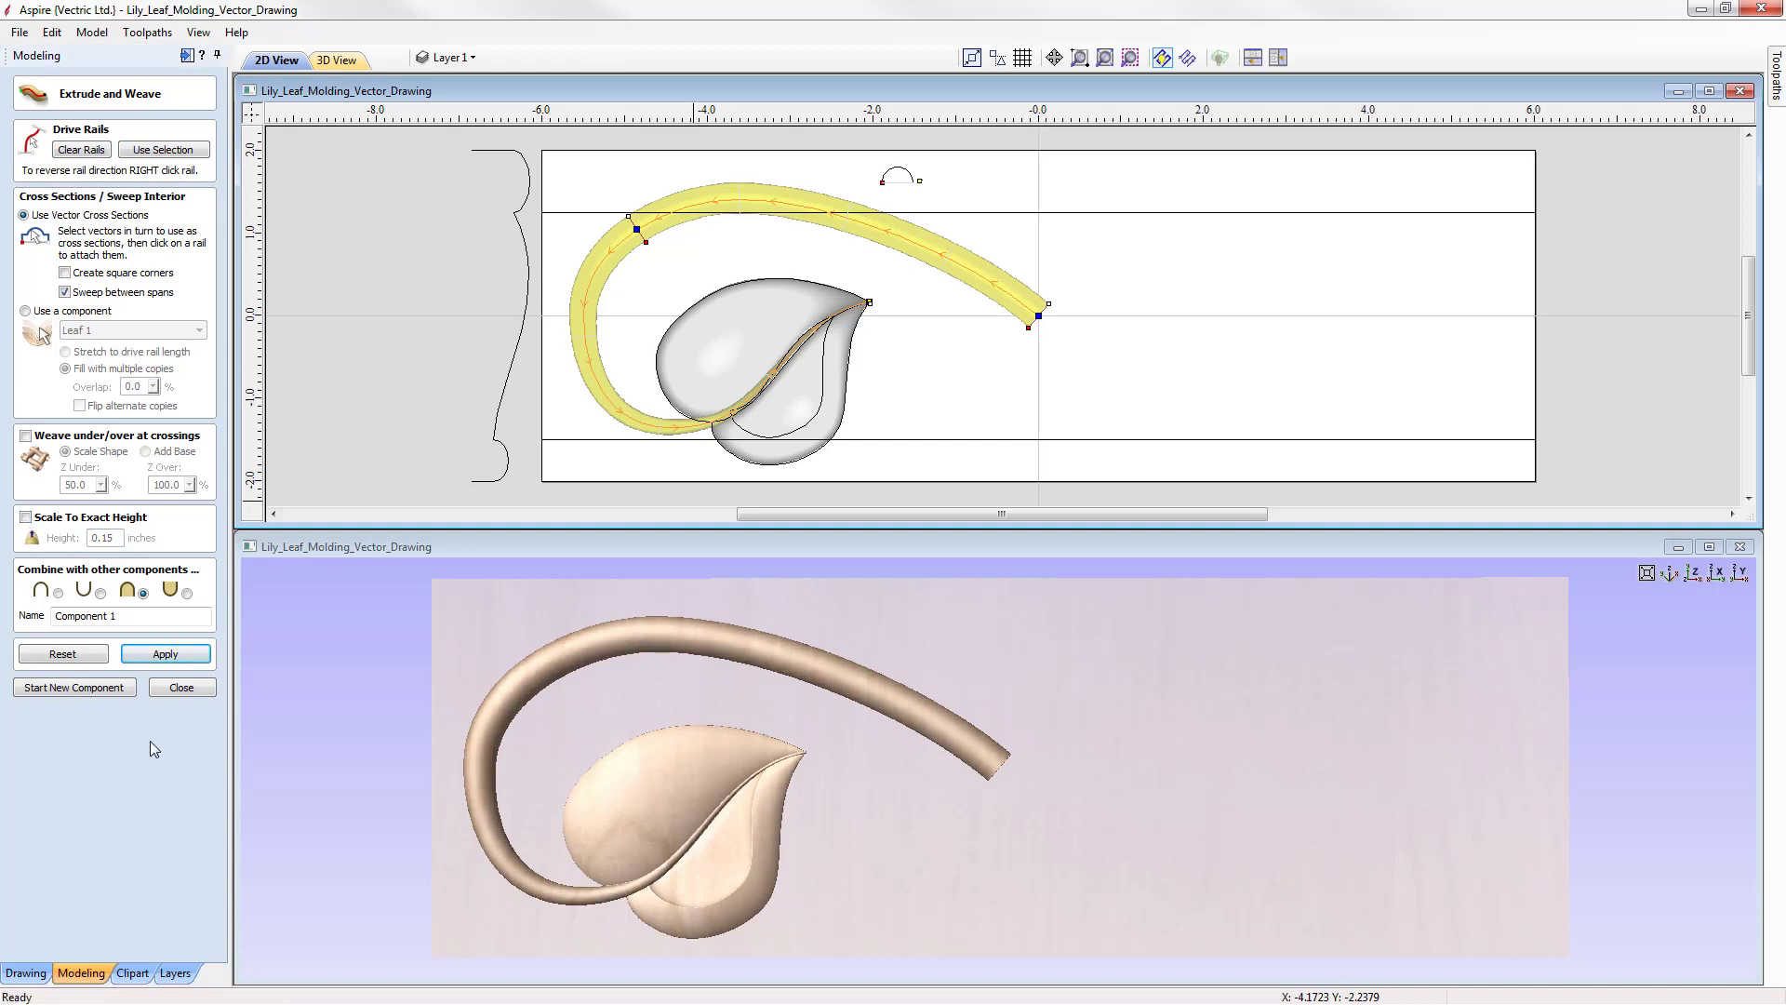
{"action": "left_click_drag", "start_coordinate": [683, 712], "coordinate": [677, 541]}
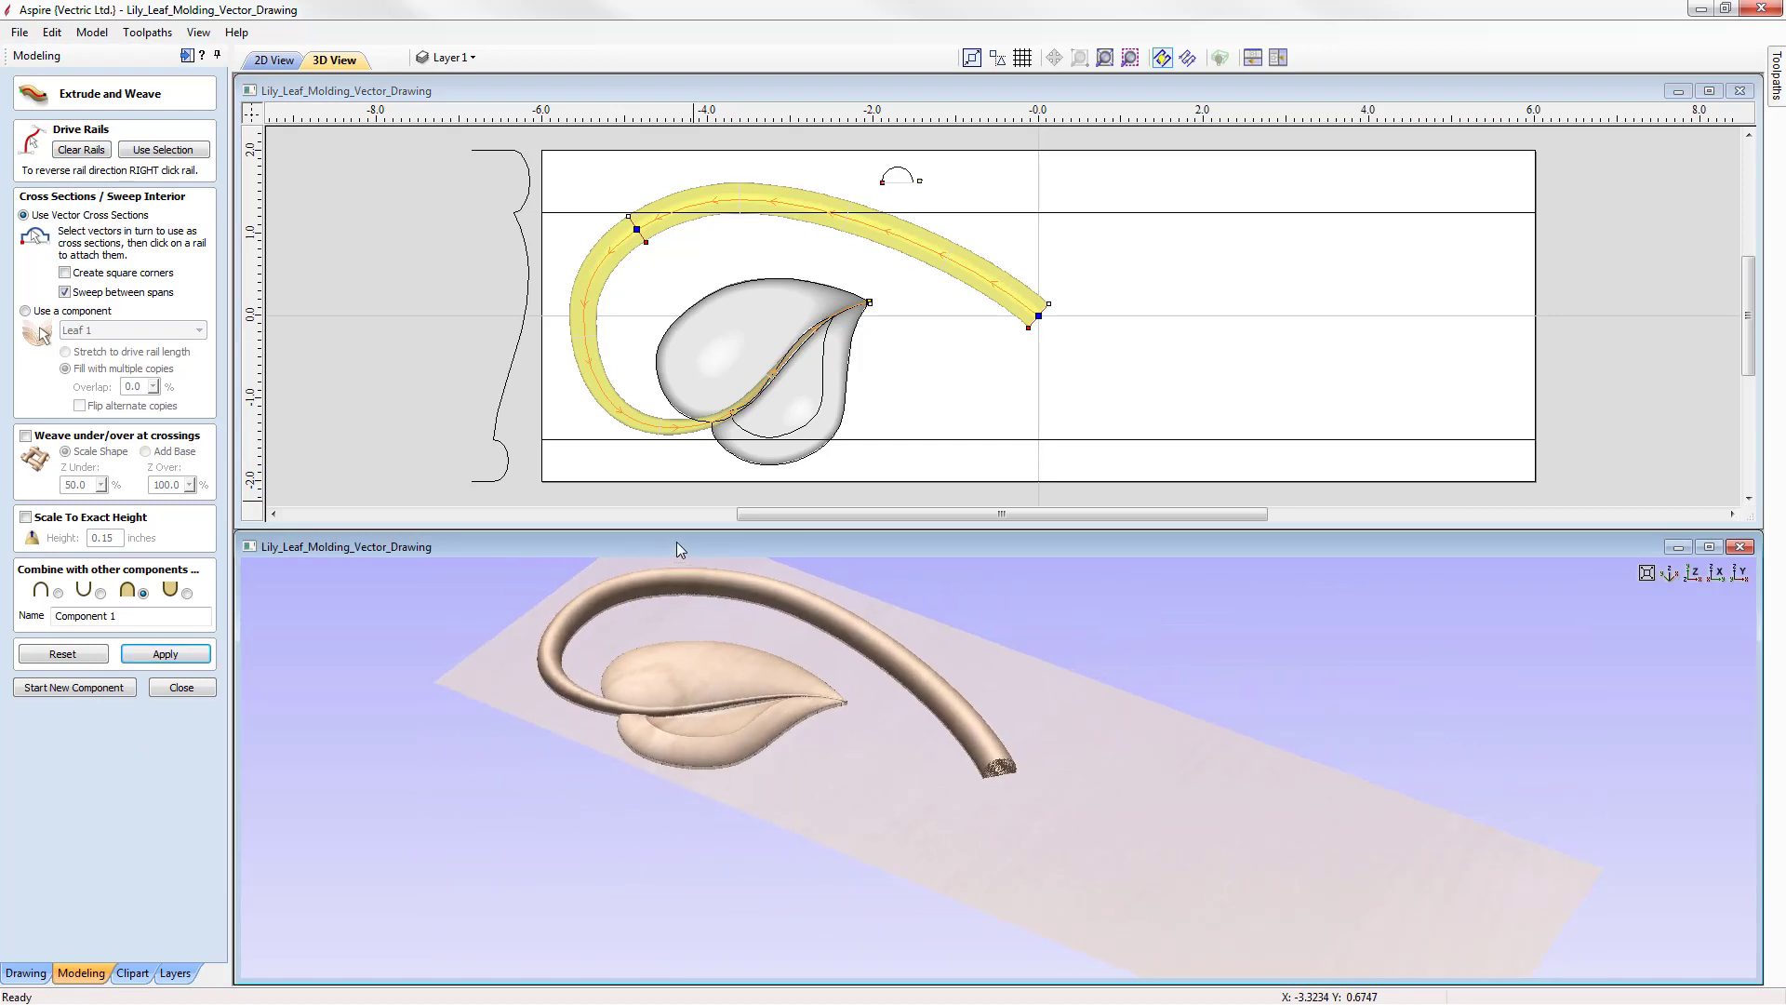
{"action": "left_click_drag", "start_coordinate": [841, 818], "coordinate": [1117, 837]}
{"action": "left_click", "coordinate": [1698, 571]}
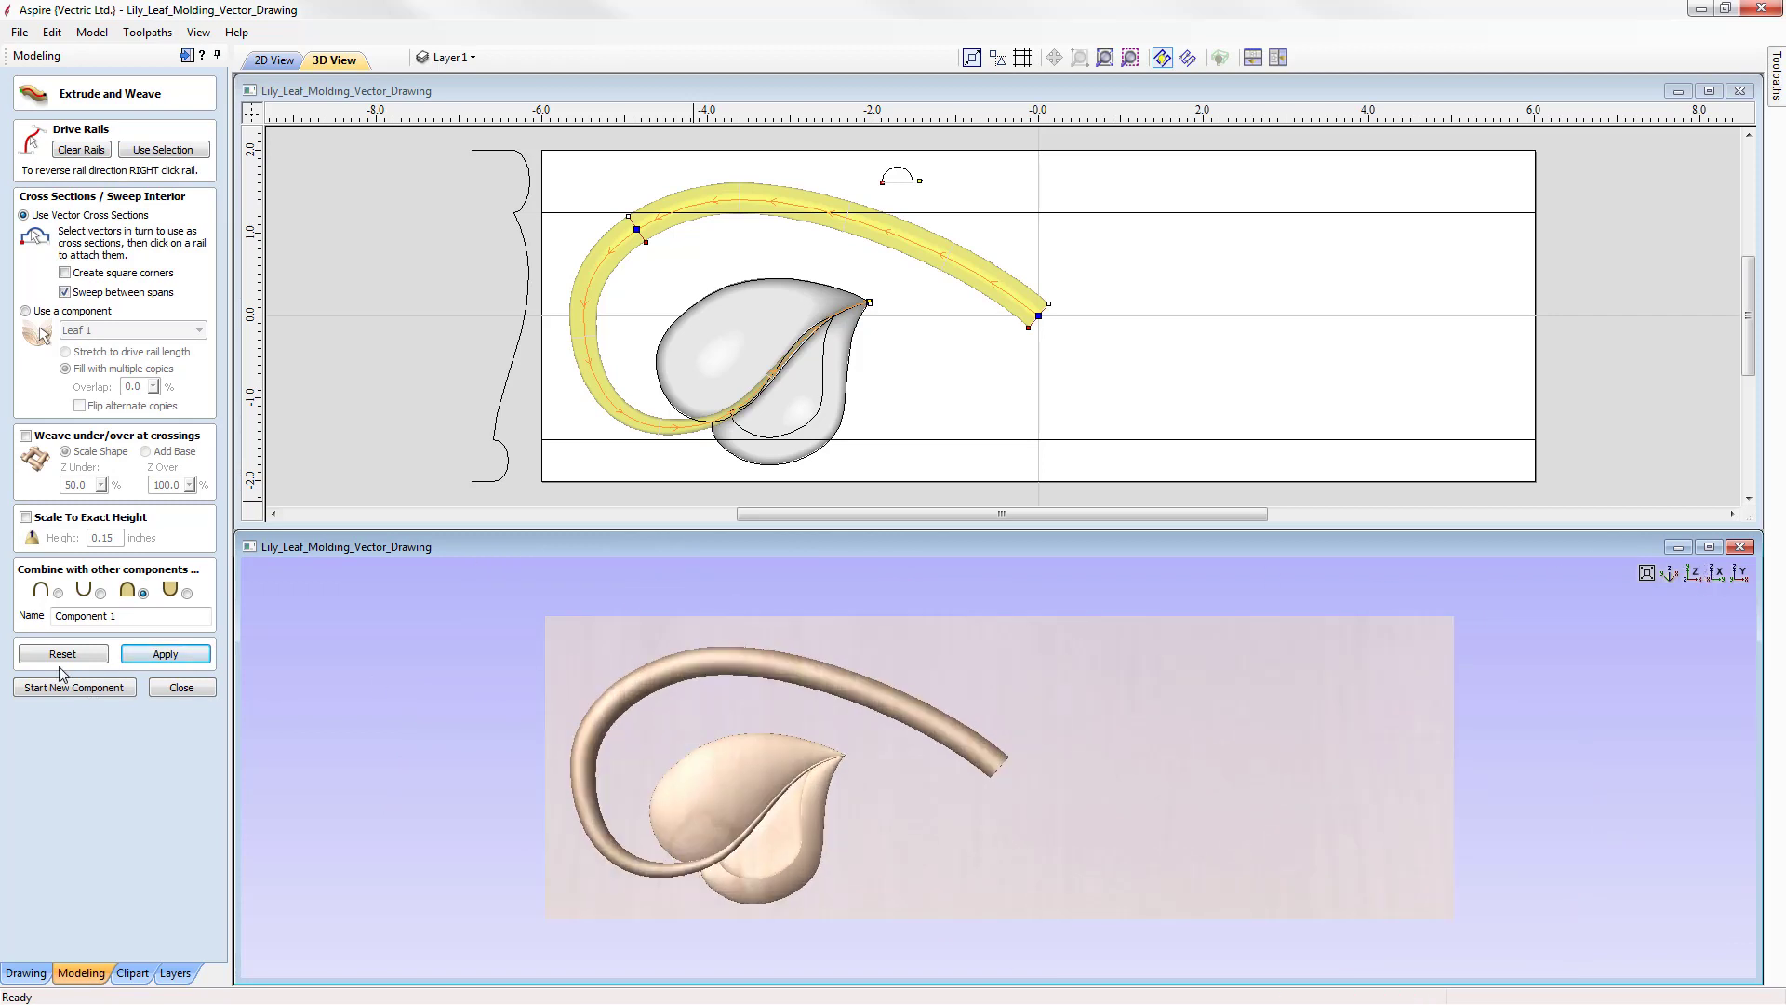
{"action": "left_click", "coordinate": [27, 519]}
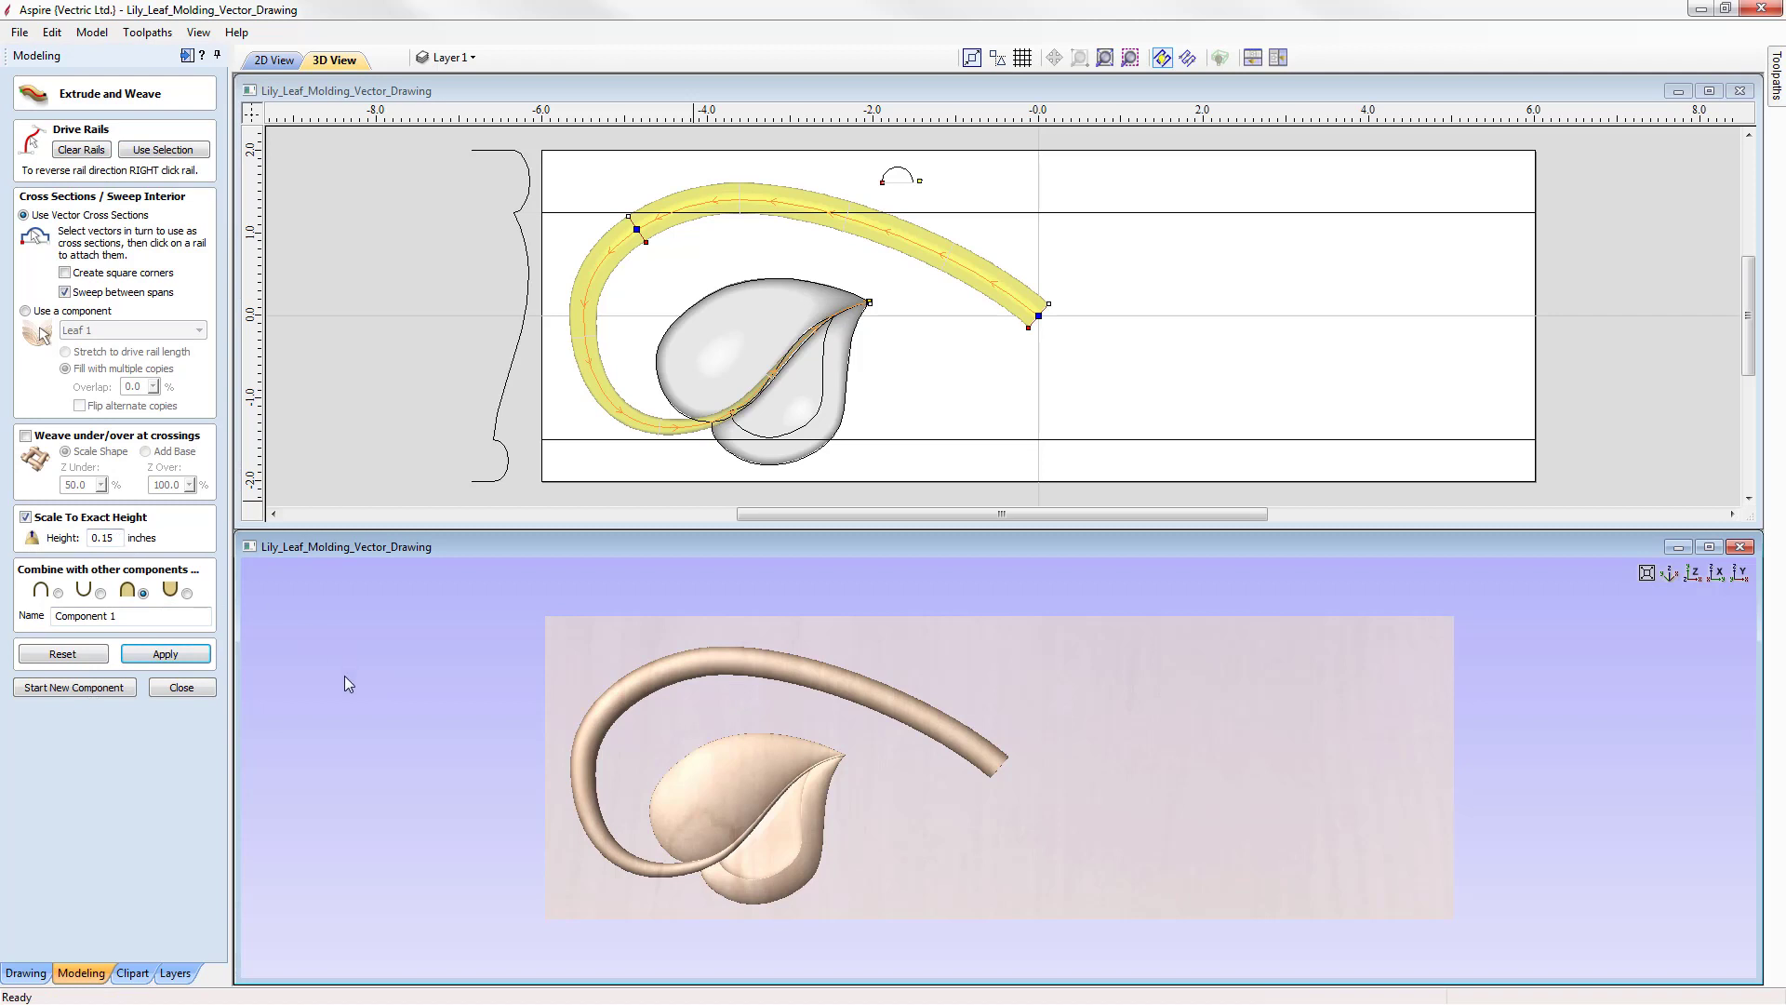
- Name the extruded component Stem, apply it with merging, and finish Extrude and Weave, returning to the 2D view
{"action": "left_click_drag", "start_coordinate": [129, 620], "coordinate": [57, 617]}
{"action": "type", "text": "Stem"}
{"action": "left_click", "coordinate": [166, 654]}
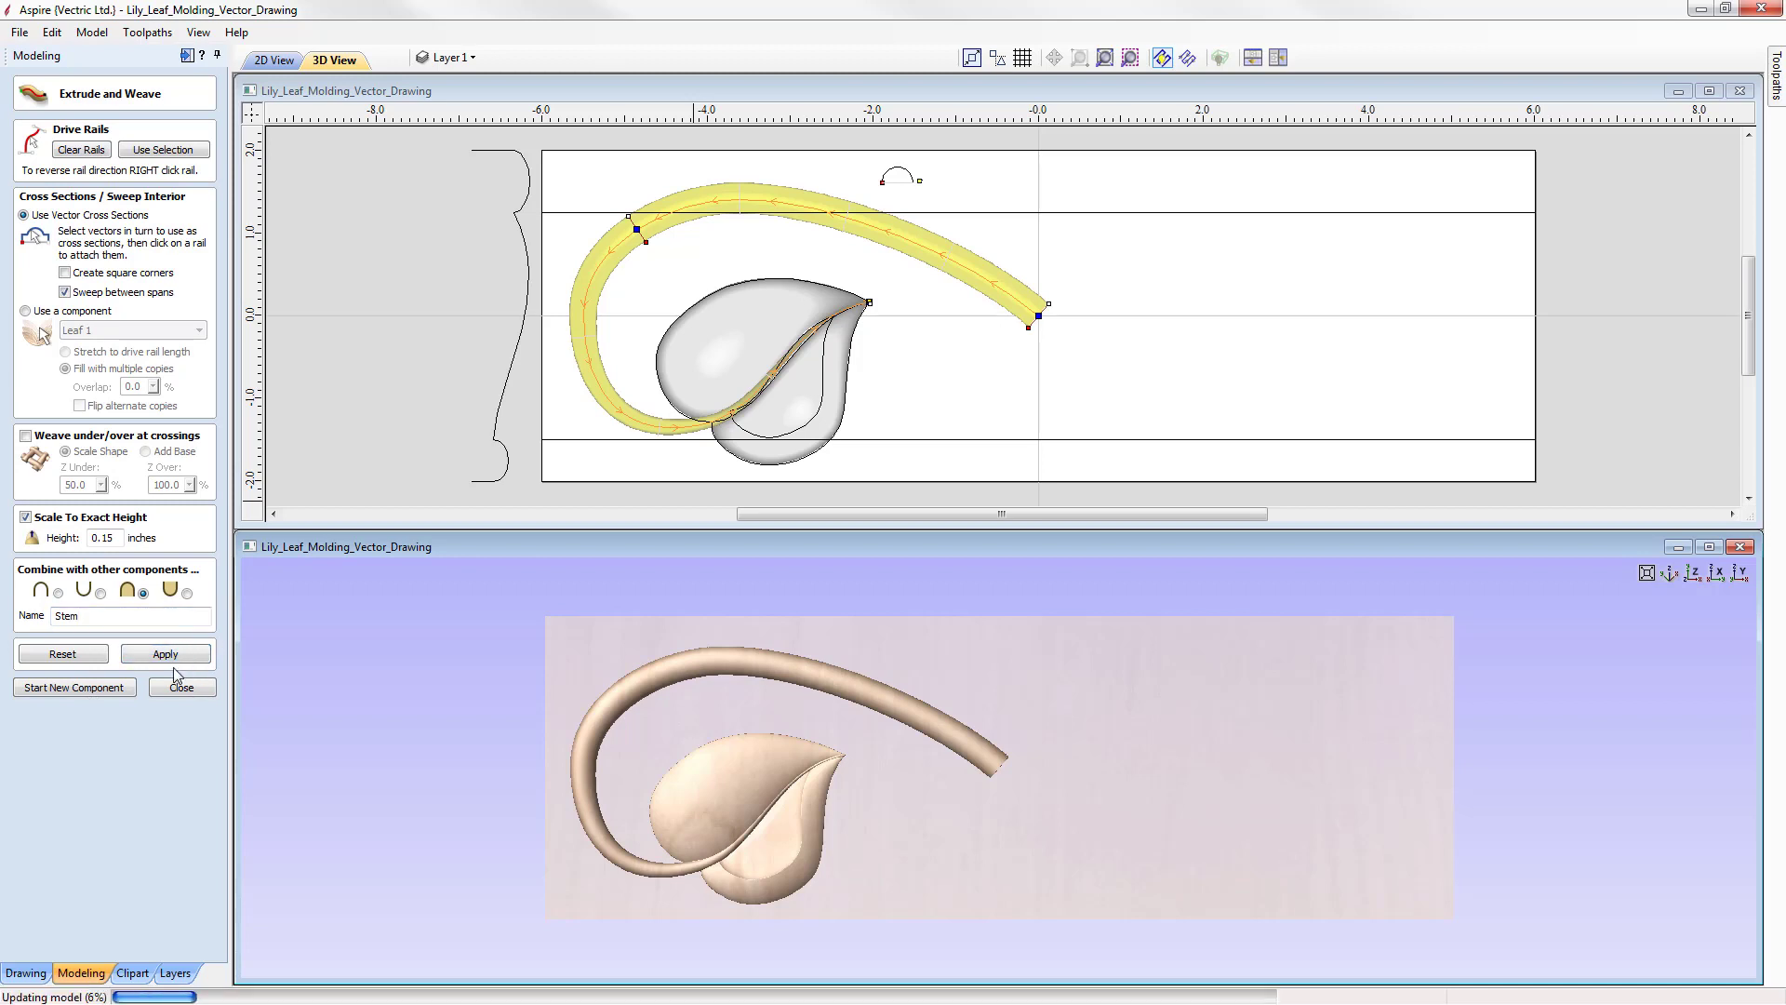
{"action": "left_click", "coordinate": [182, 690]}
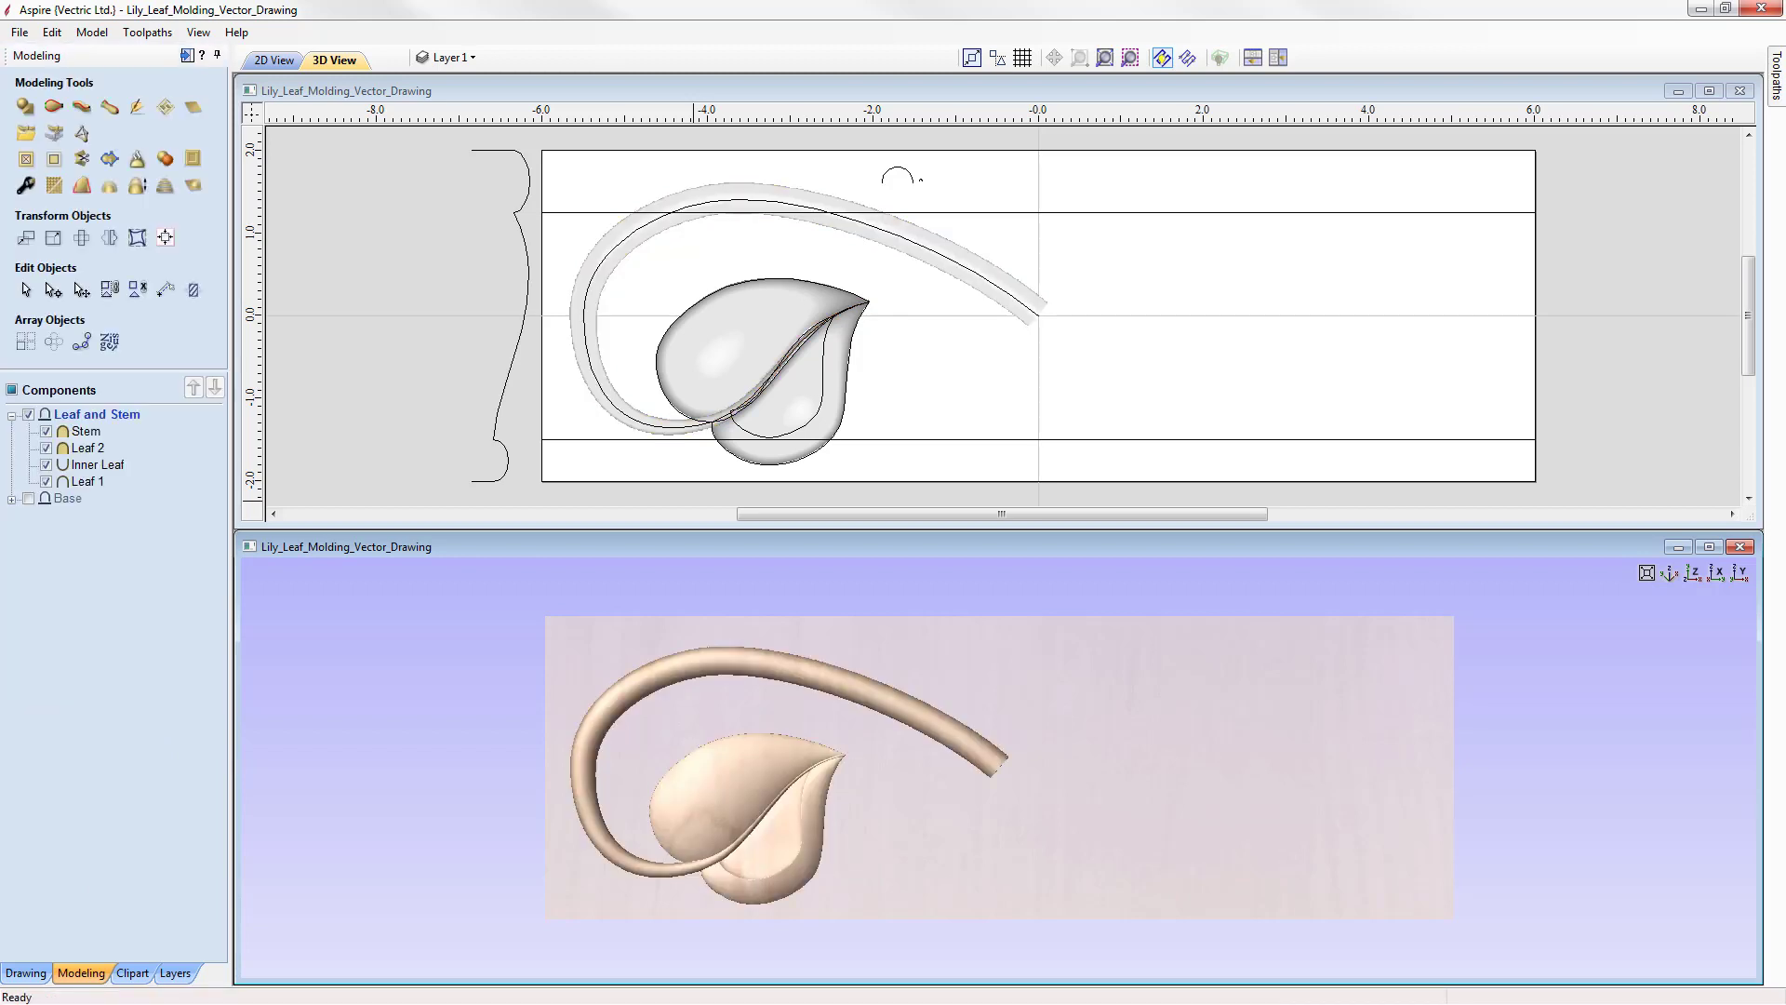
{"action": "key", "text": "F2"}
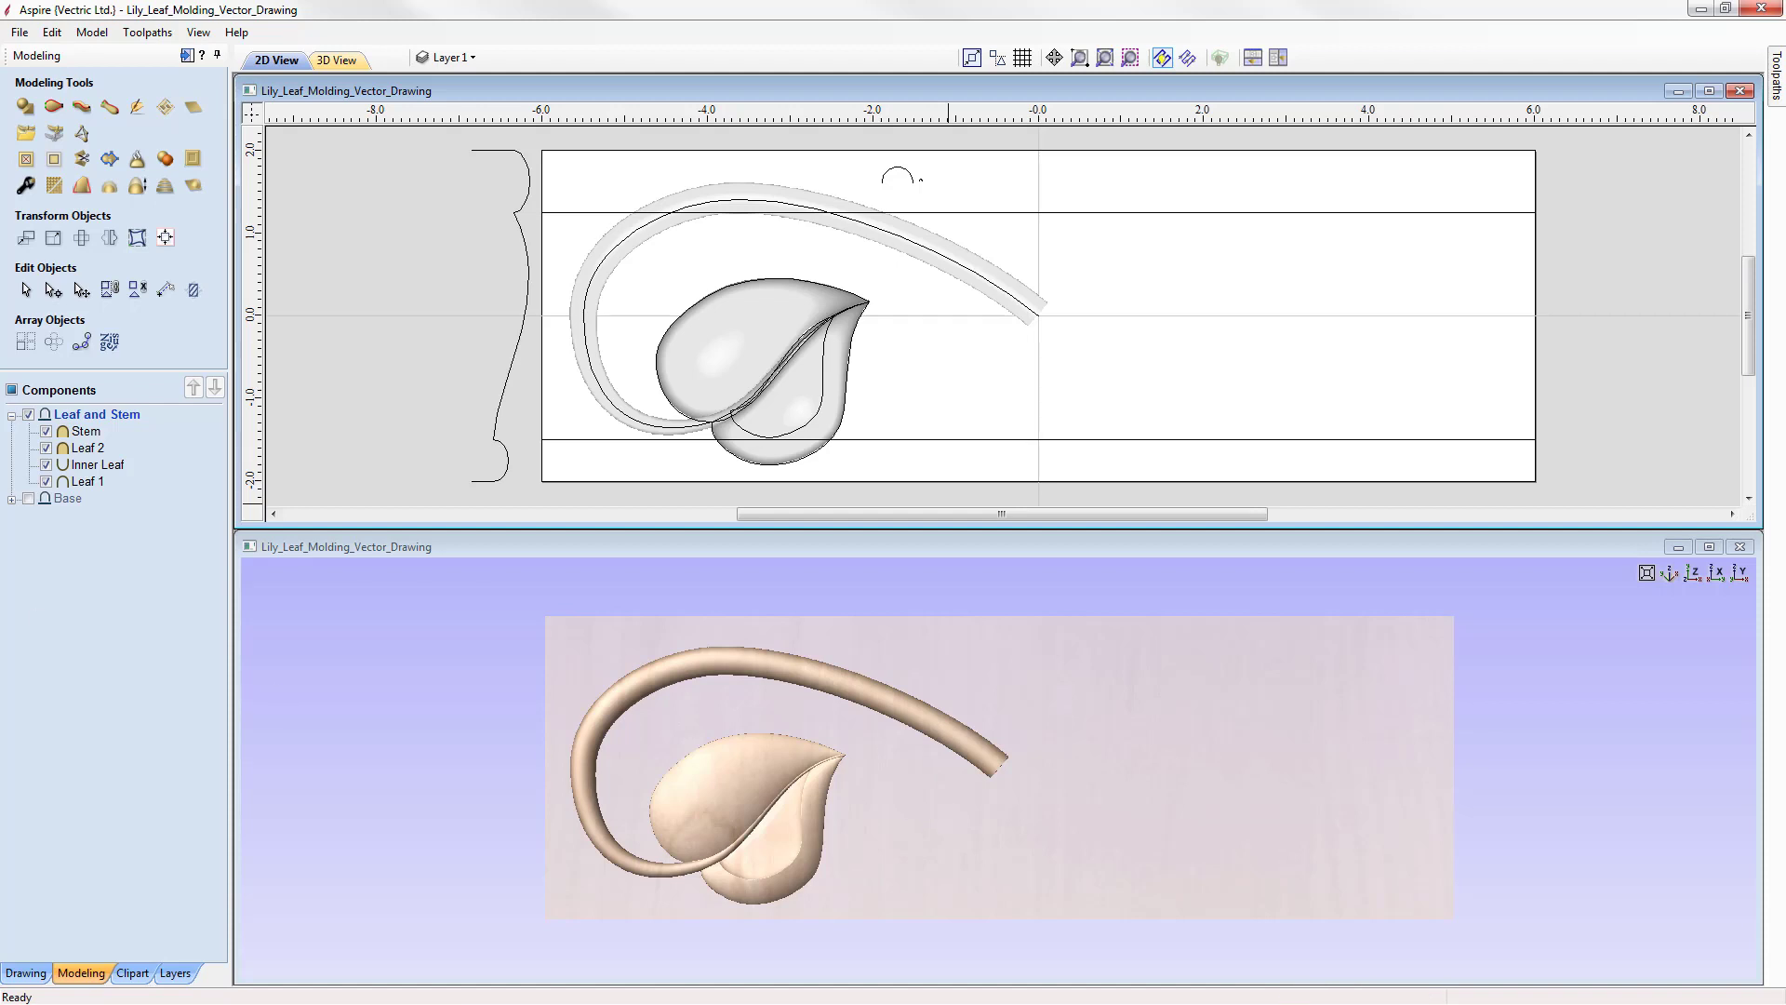
- Duplicate the Stem, Leaf 2, Inner Leaf and Leaf 1 components as a smaller copy about 3.66 by 2.15 inches
{"action": "left_click", "coordinate": [90, 433]}
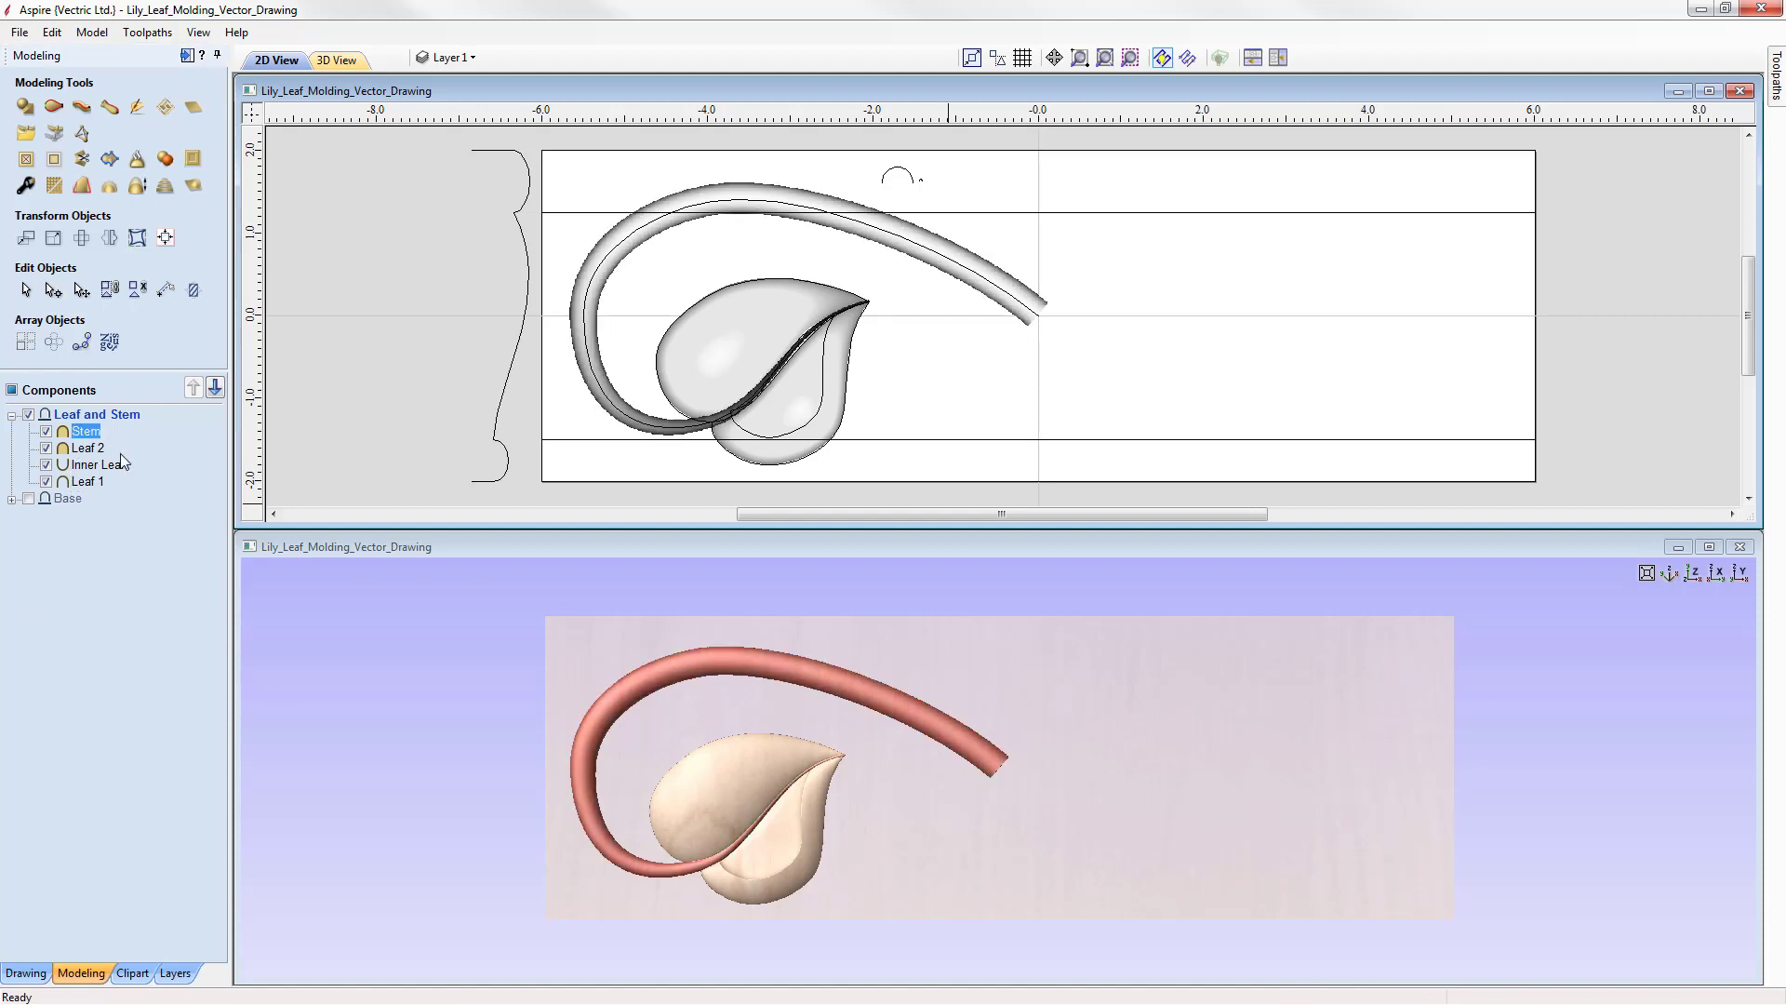
{"action": "left_click", "coordinate": [78, 483], "text": "shift"}
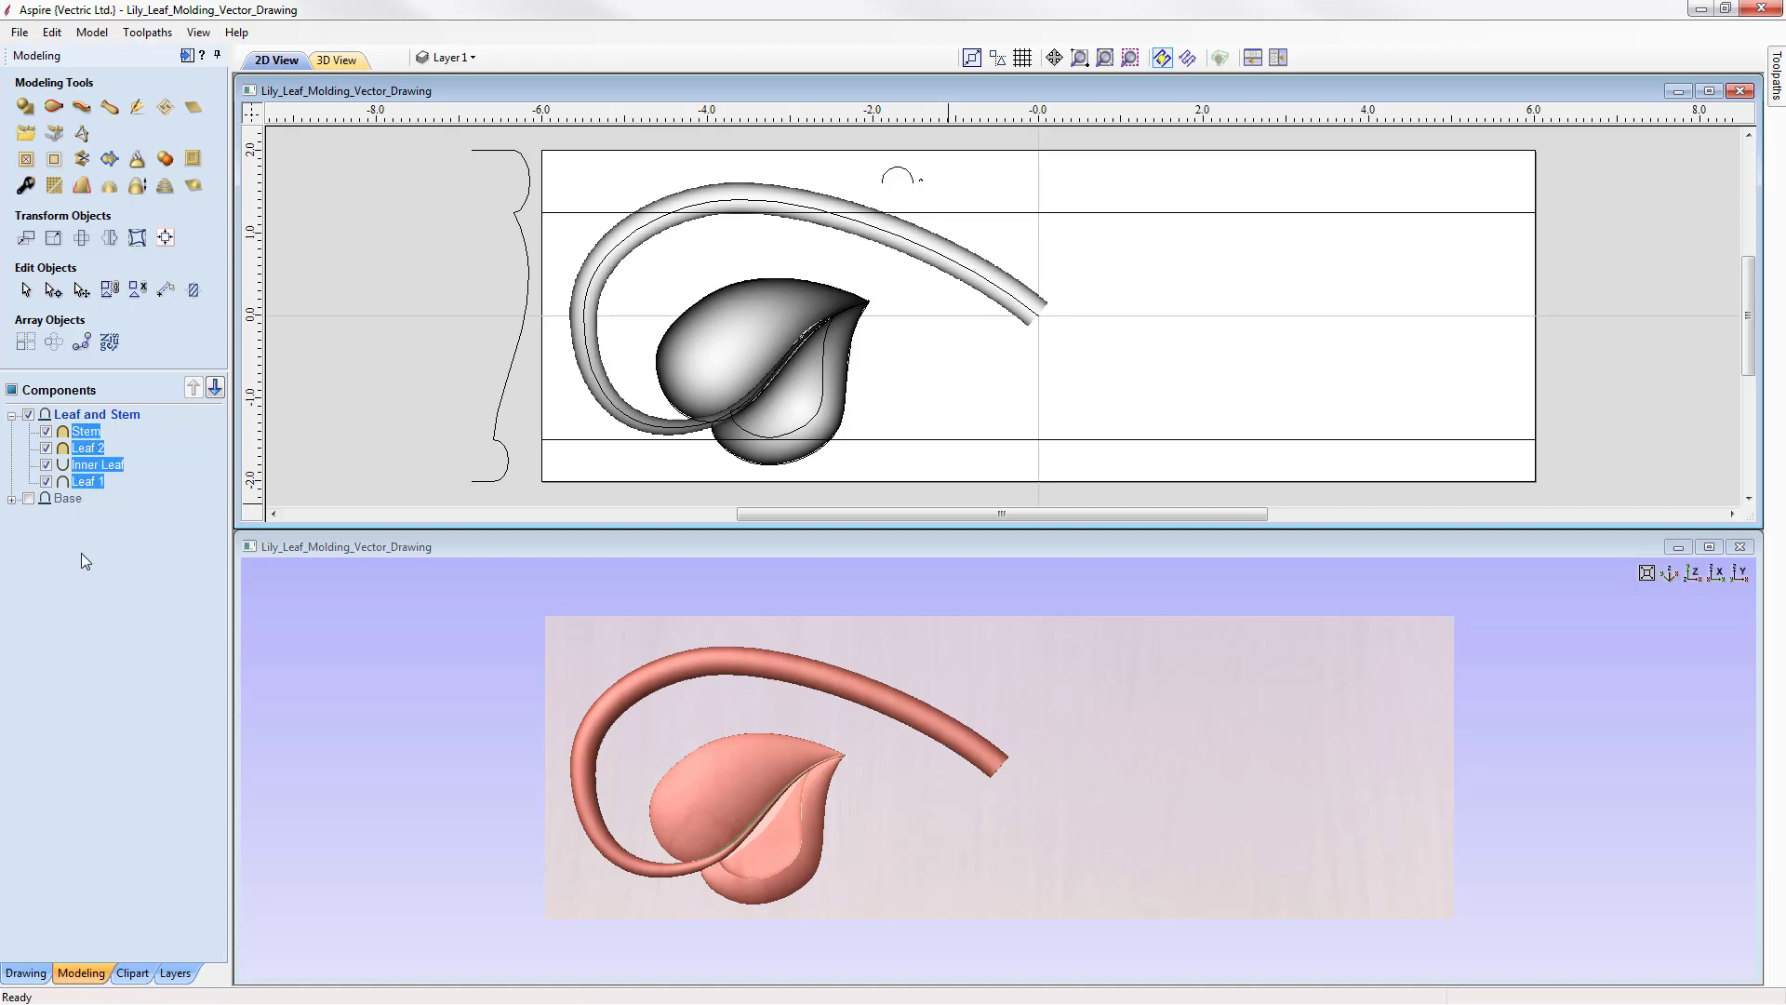
{"action": "left_click", "coordinate": [747, 342]}
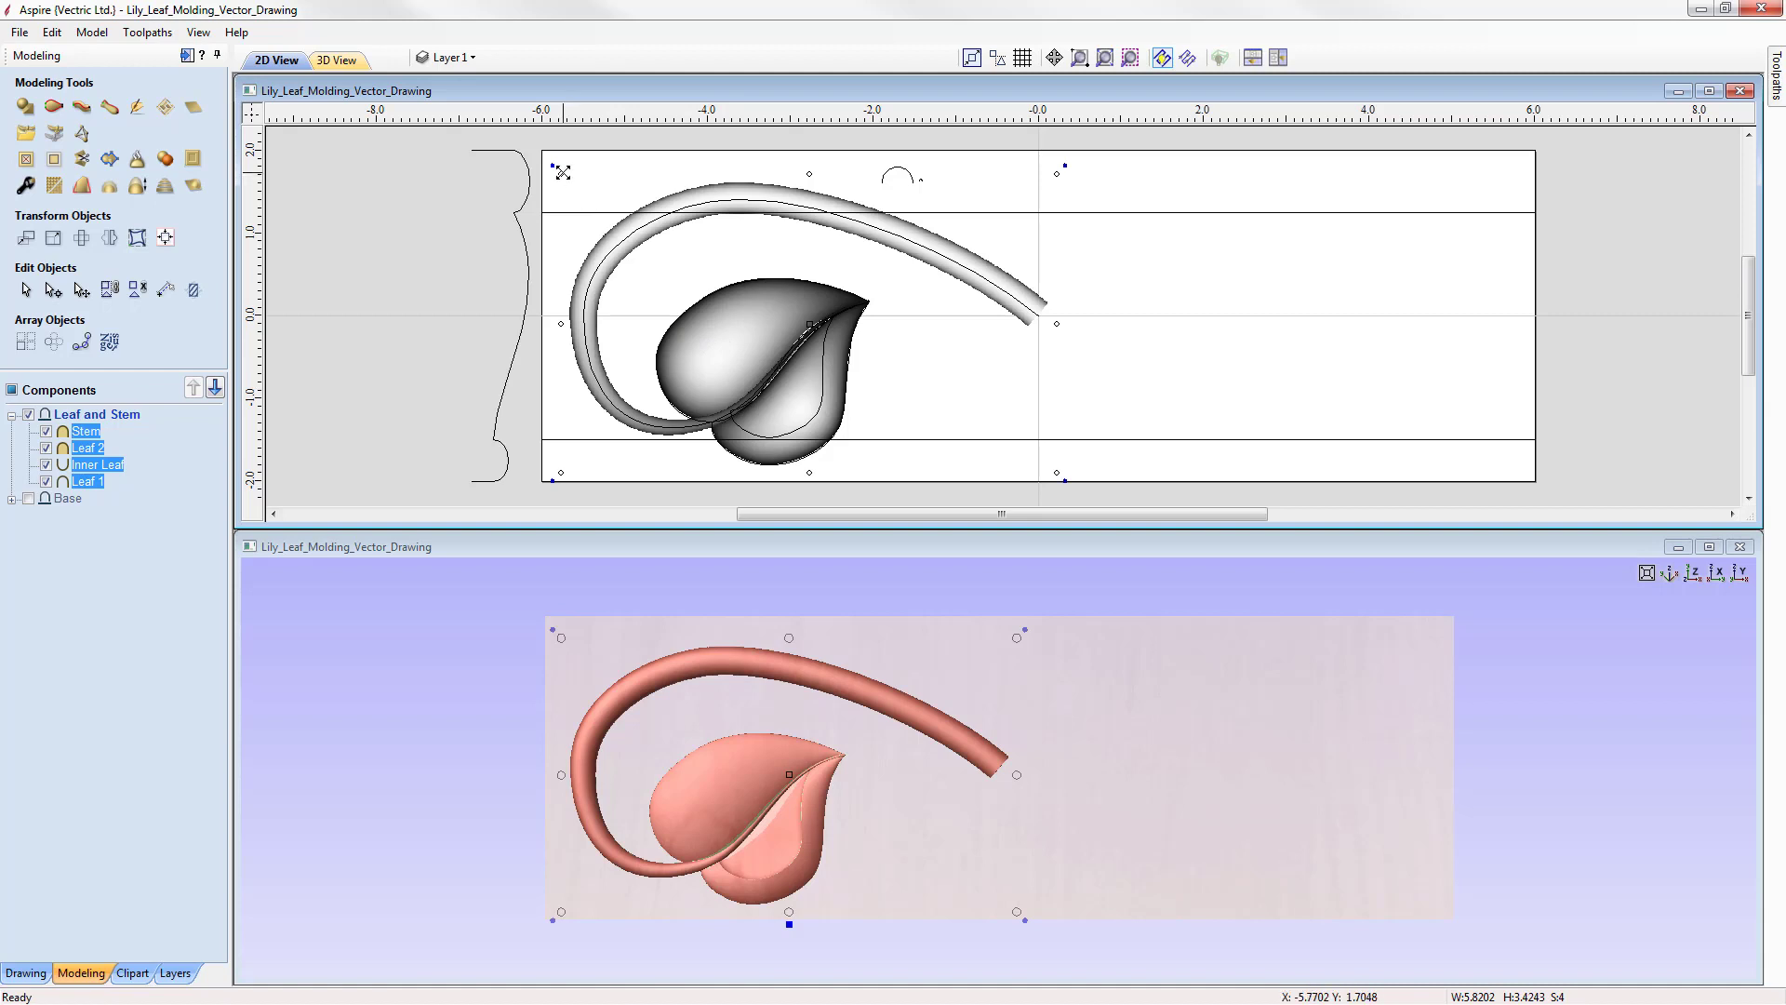
{"action": "left_click_drag", "start_coordinate": [613, 205], "coordinate": [648, 232]}
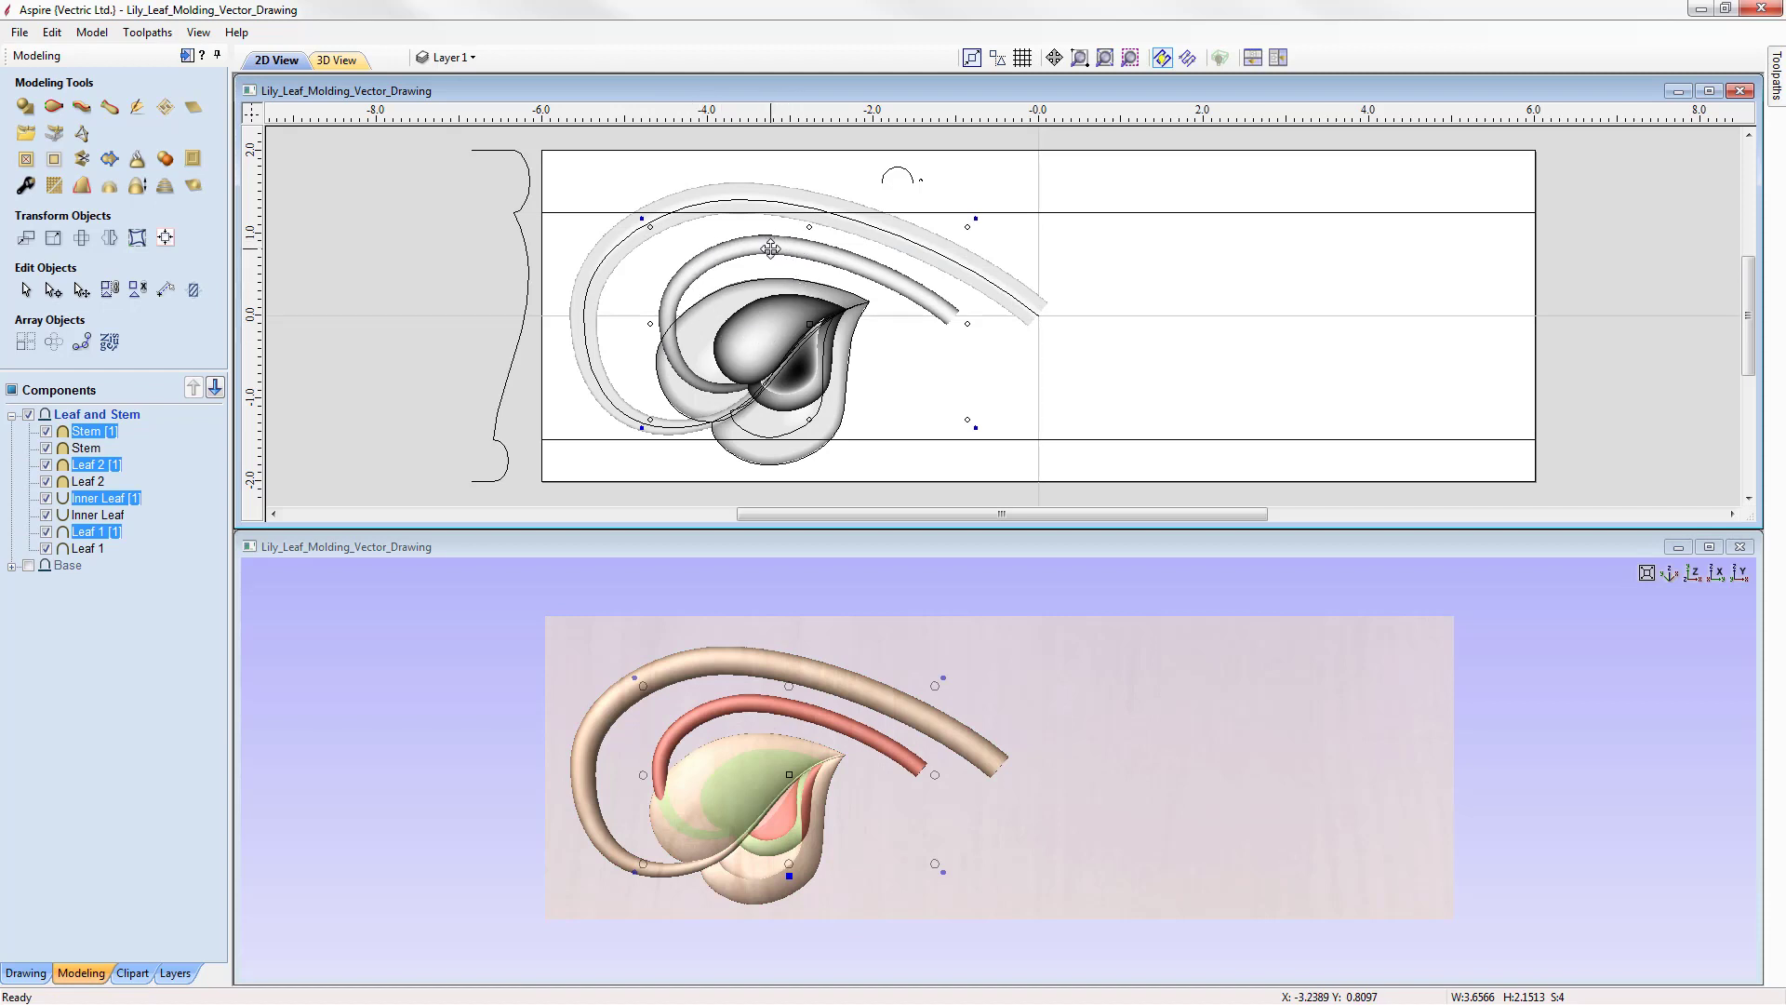
- Move the small leaf-and-stem copy beside the large leaf and rotate it clockwise so its stem overlaps the large stem's end
{"action": "left_click_drag", "start_coordinate": [770, 248], "coordinate": [977, 318]}
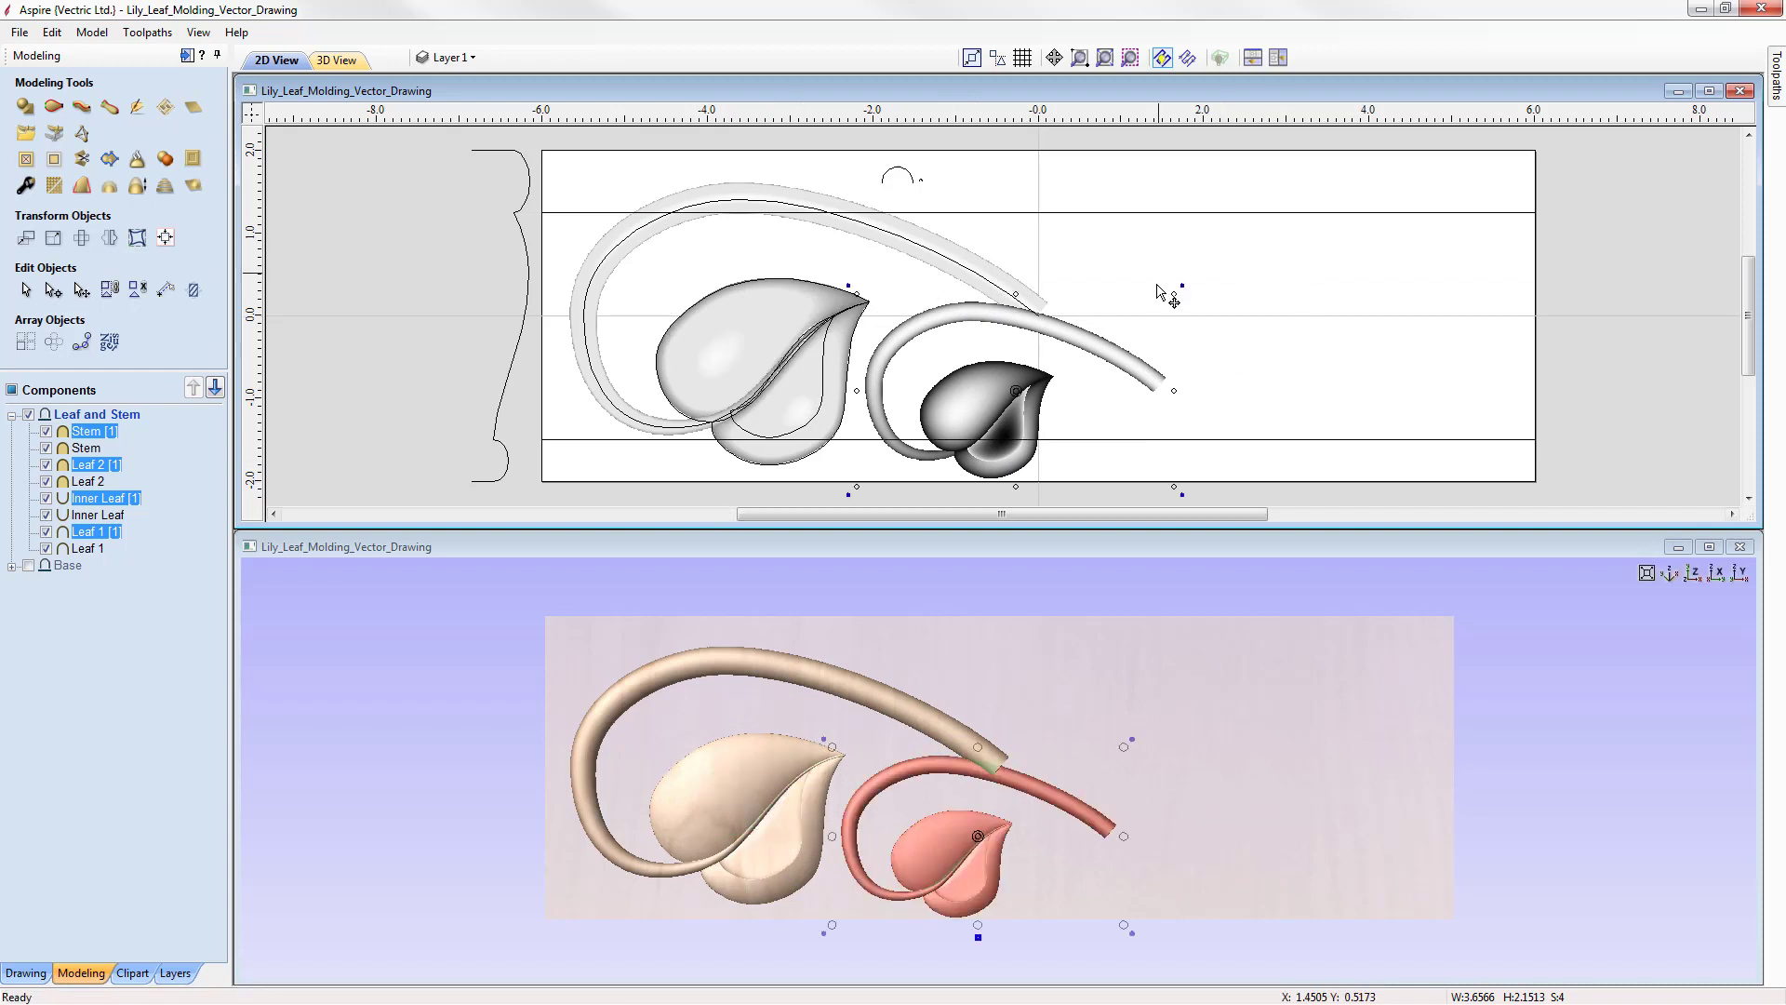
{"action": "left_click_drag", "start_coordinate": [1188, 309], "coordinate": [1181, 387]}
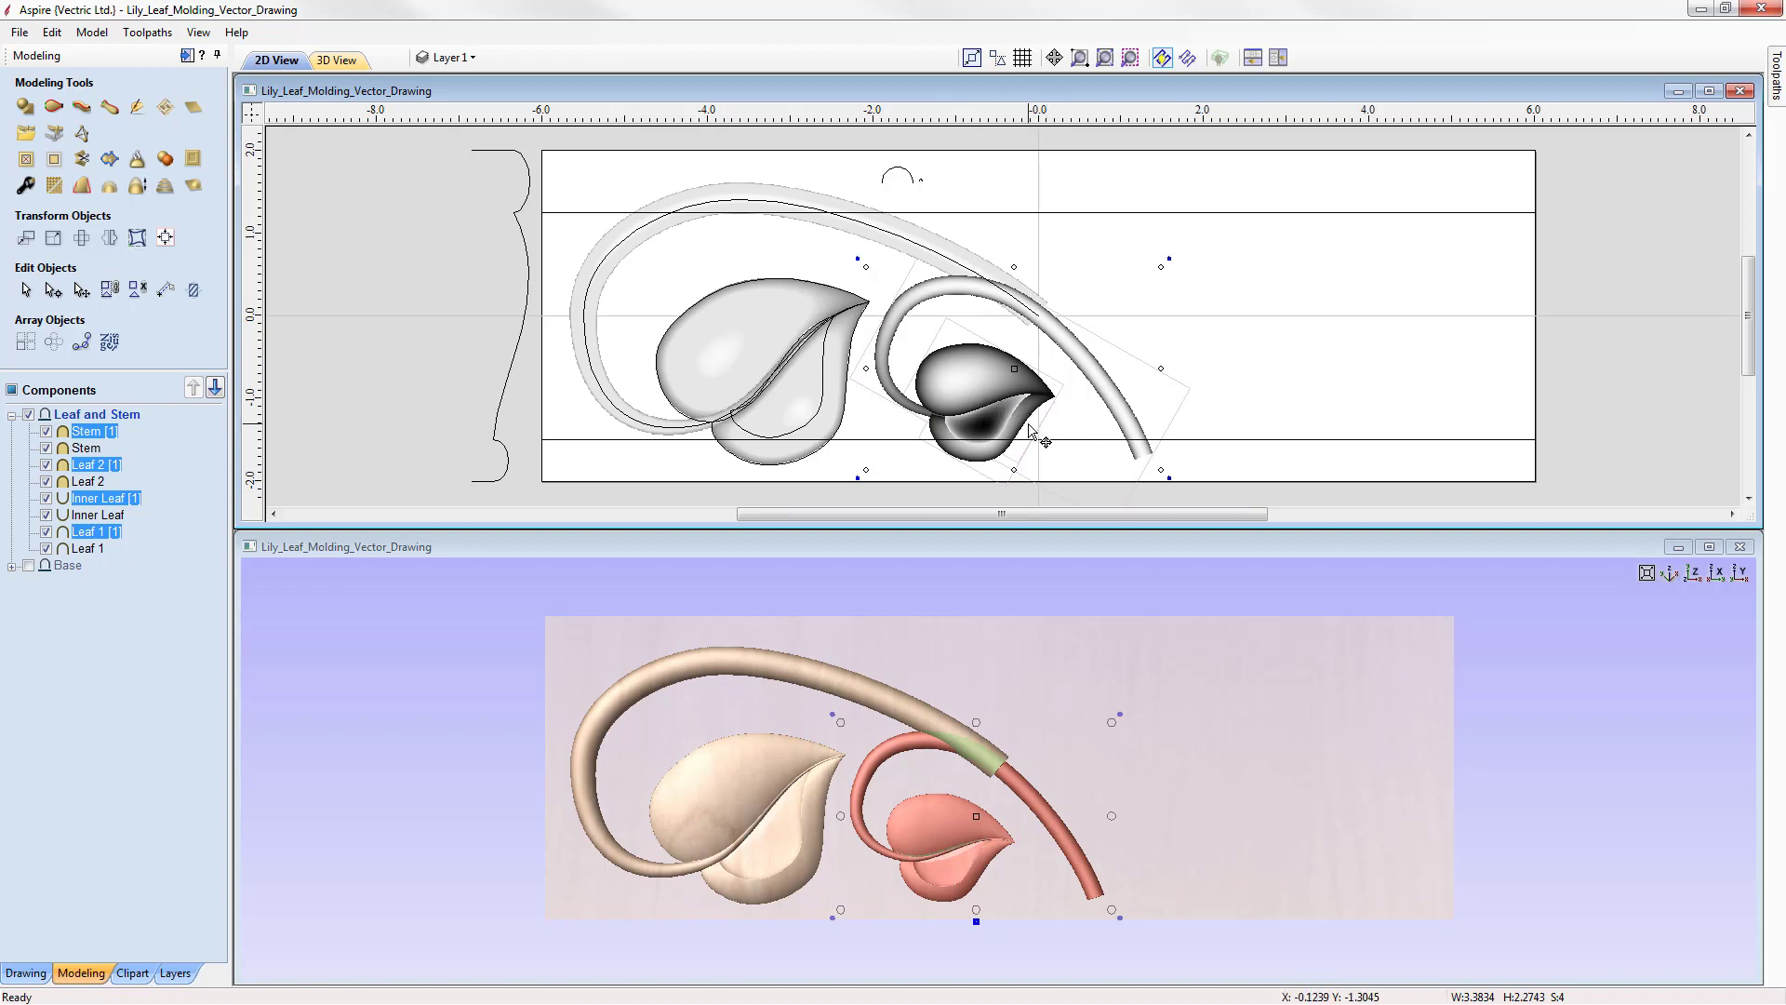
{"action": "key", "text": "Left"}
{"action": "key", "text": "Left"}
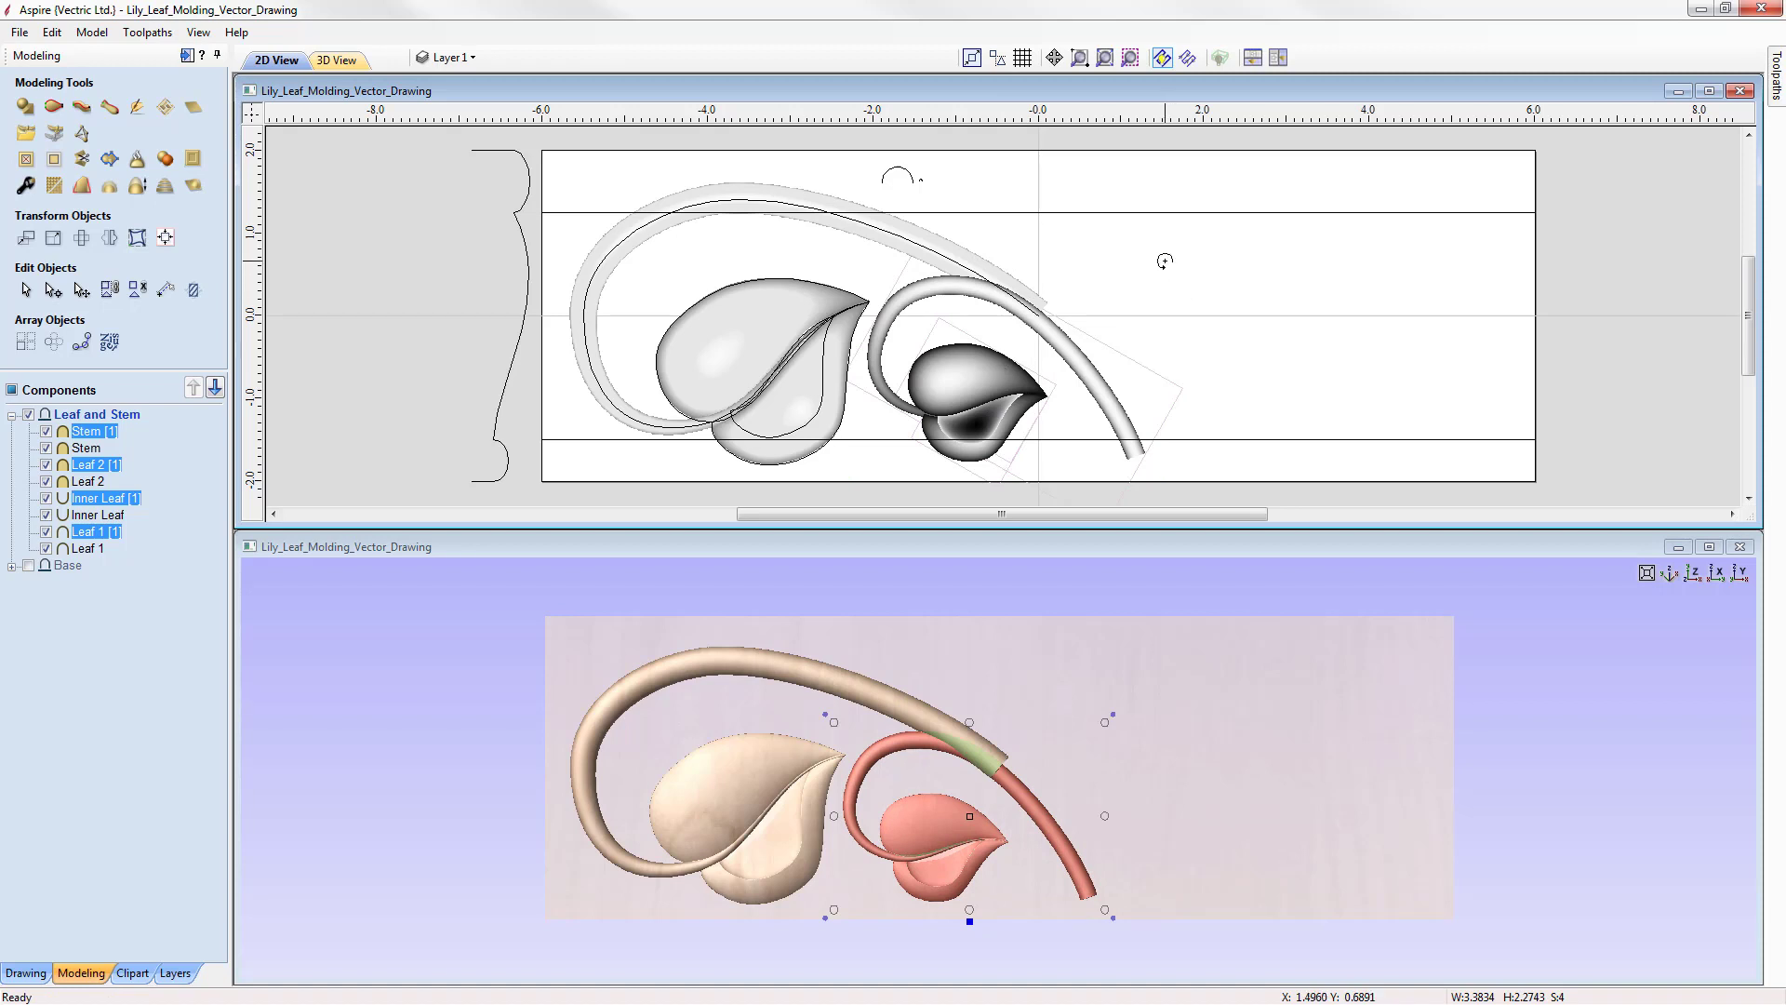
{"action": "left_click_drag", "start_coordinate": [1168, 276], "coordinate": [1143, 354]}
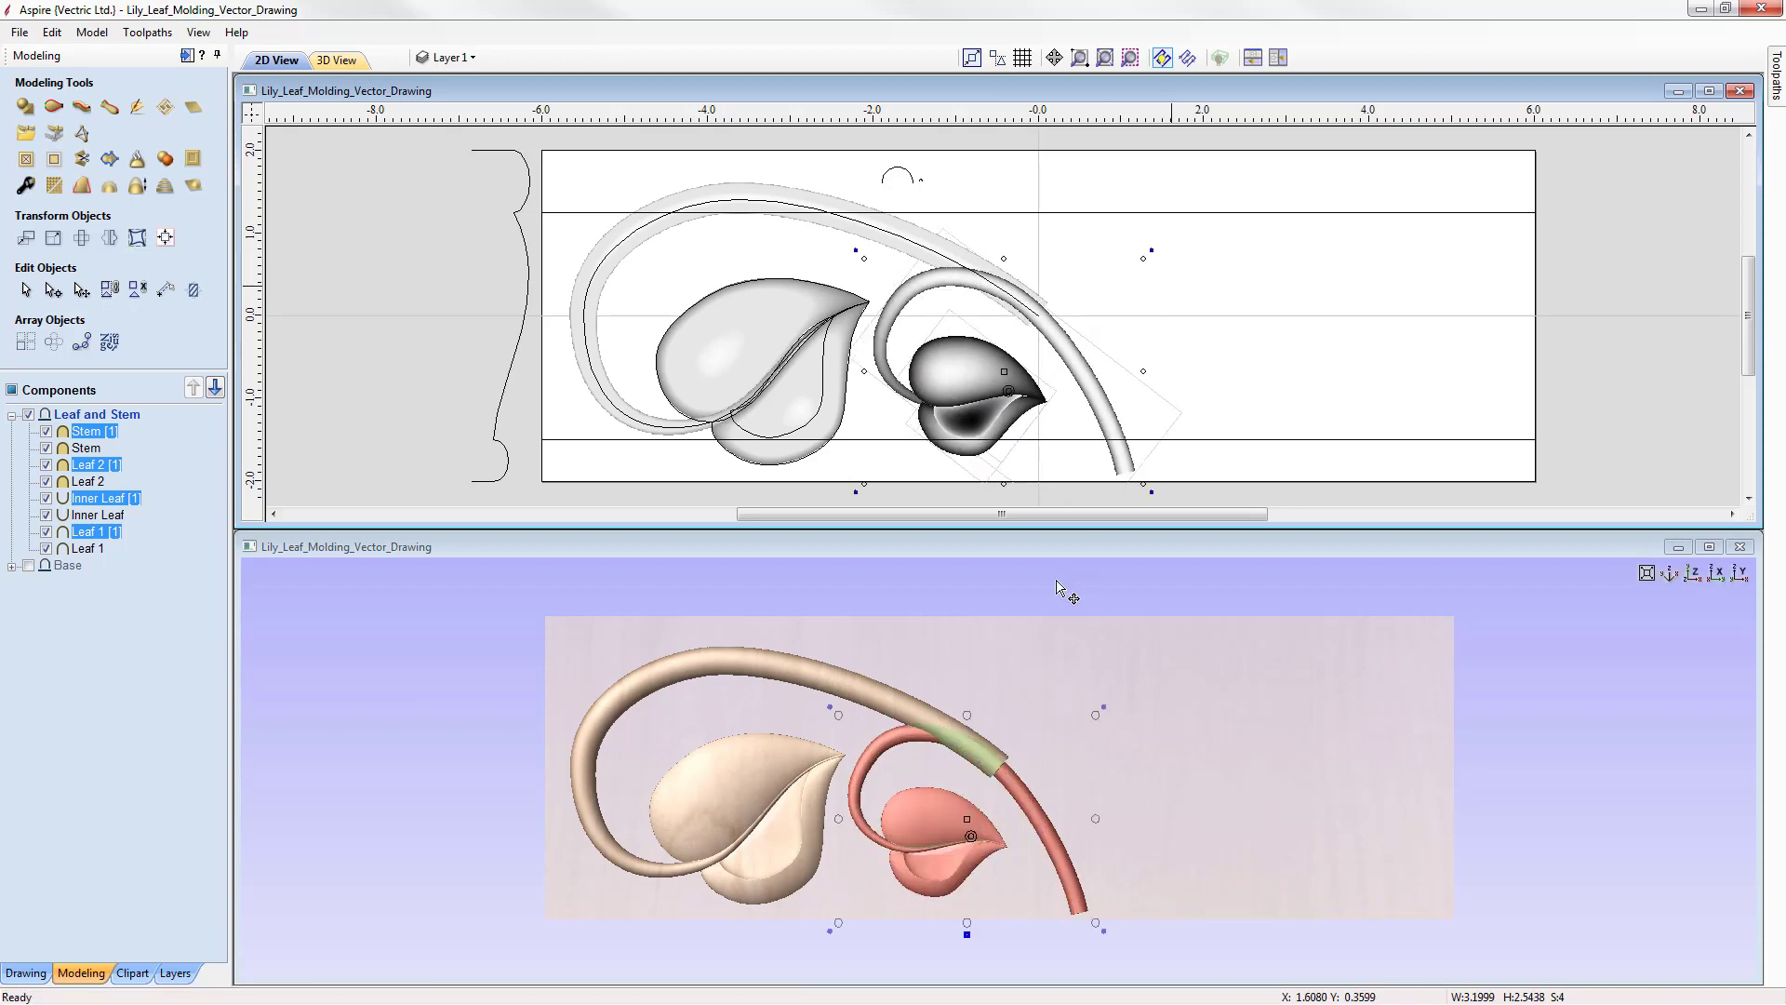
{"action": "key", "text": "Left"}
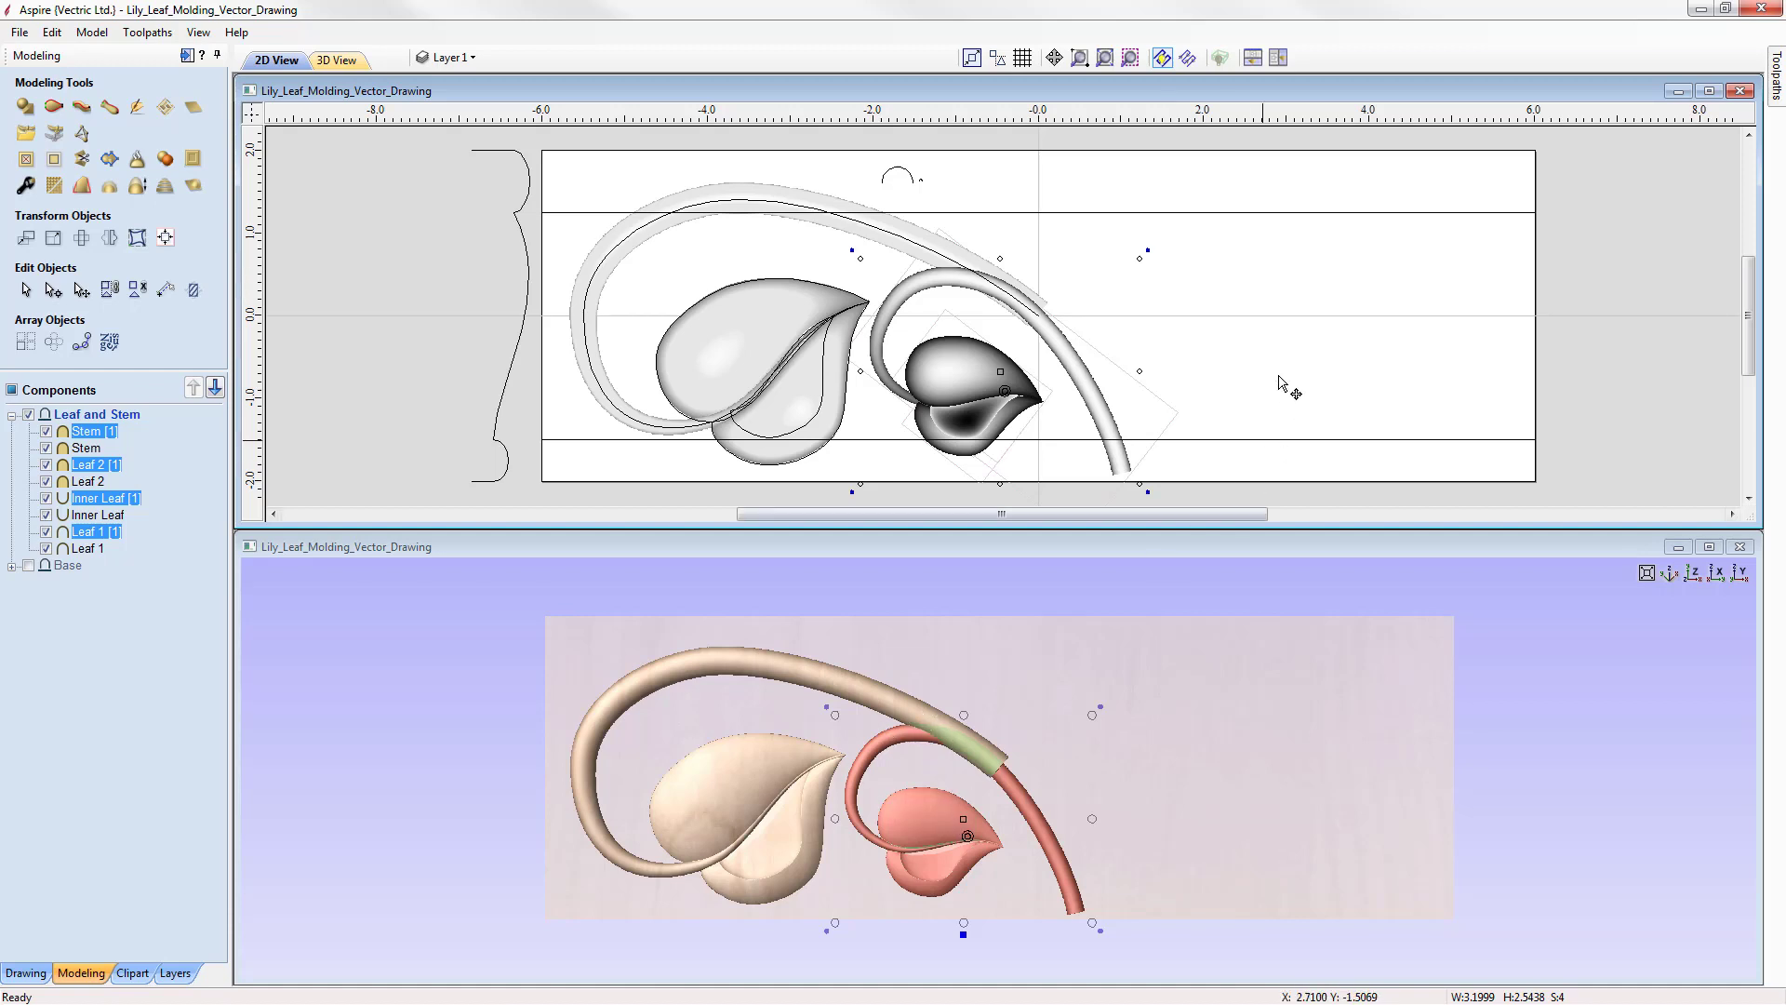
{"action": "left_click", "coordinate": [1234, 374]}
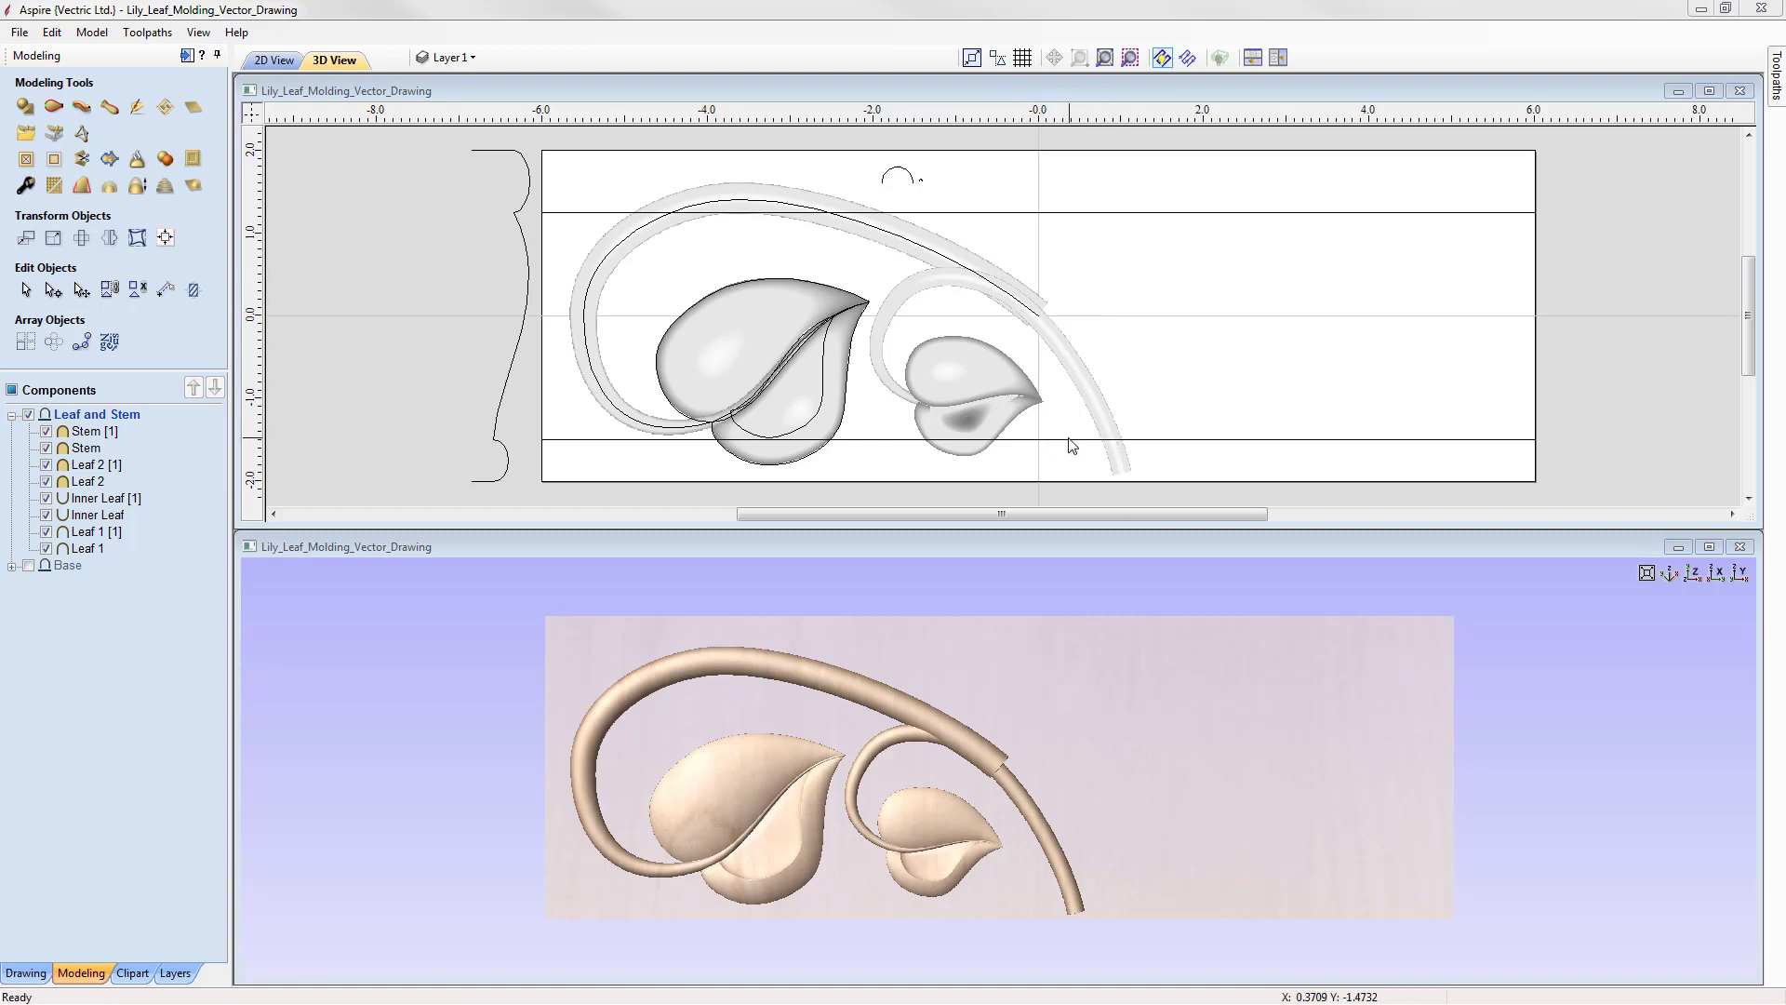
- Draw a closed seven-point polyline around the part of the small stem that extends past the large stem's end
{"action": "left_click", "coordinate": [26, 974]}
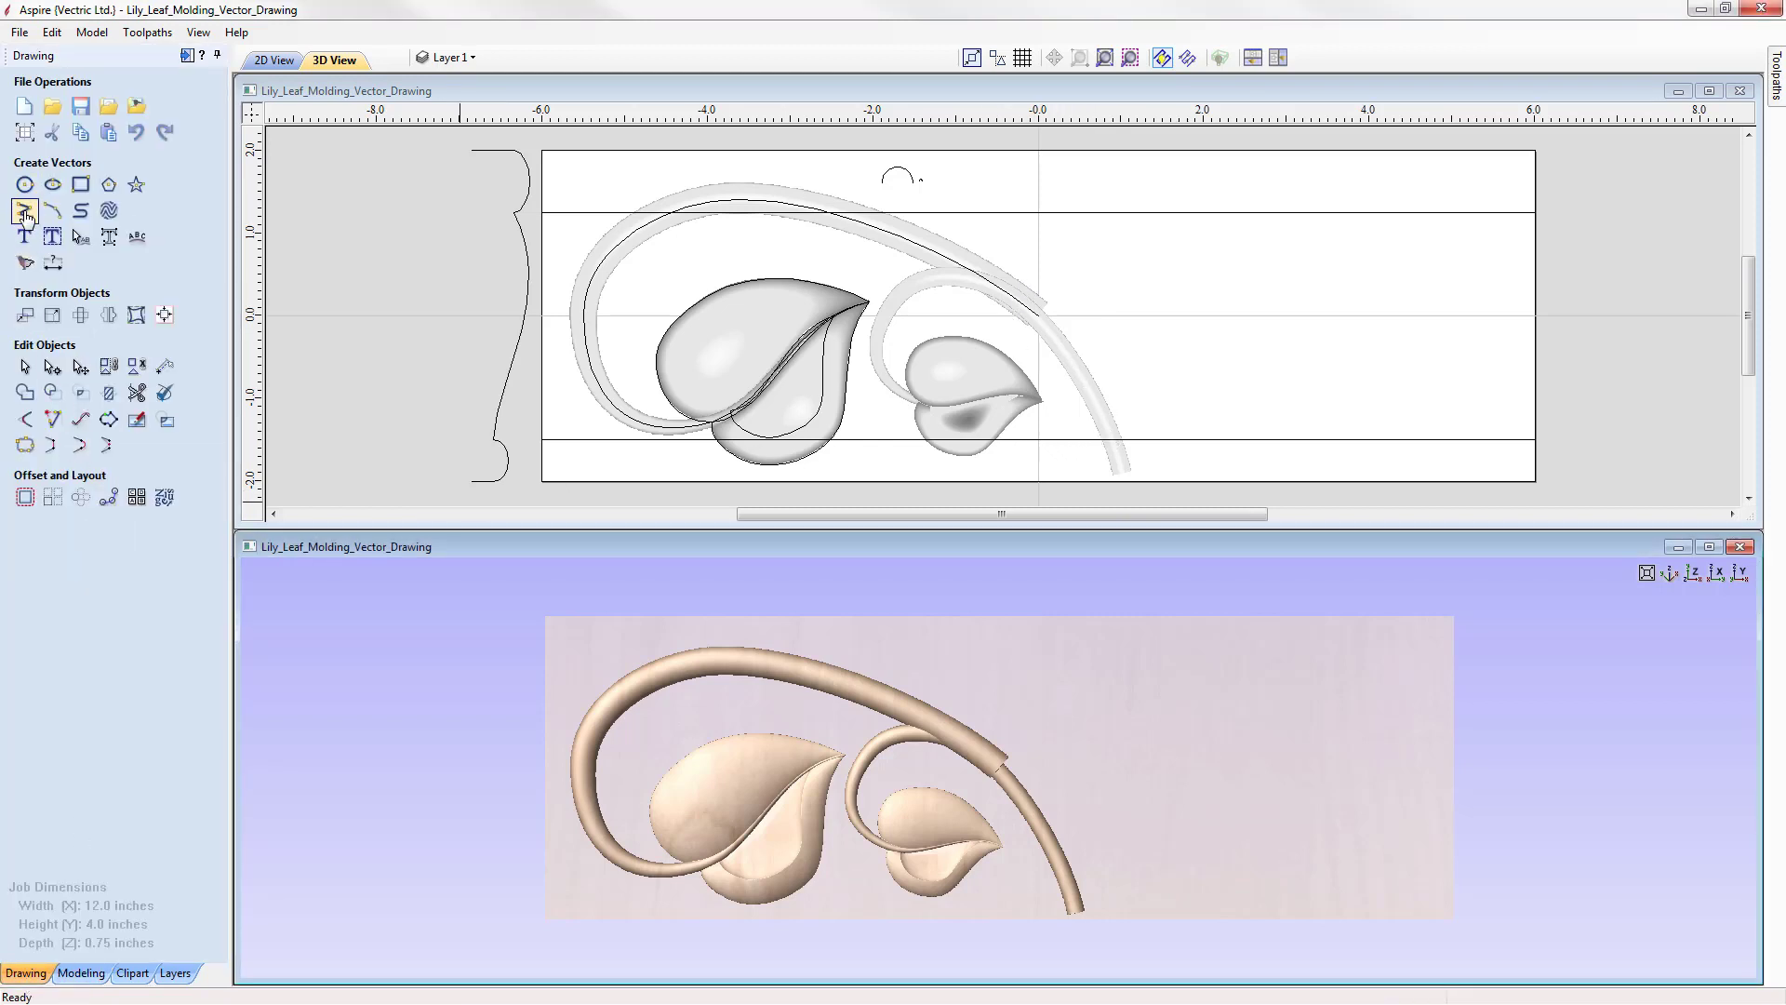
{"action": "left_click", "coordinate": [25, 212]}
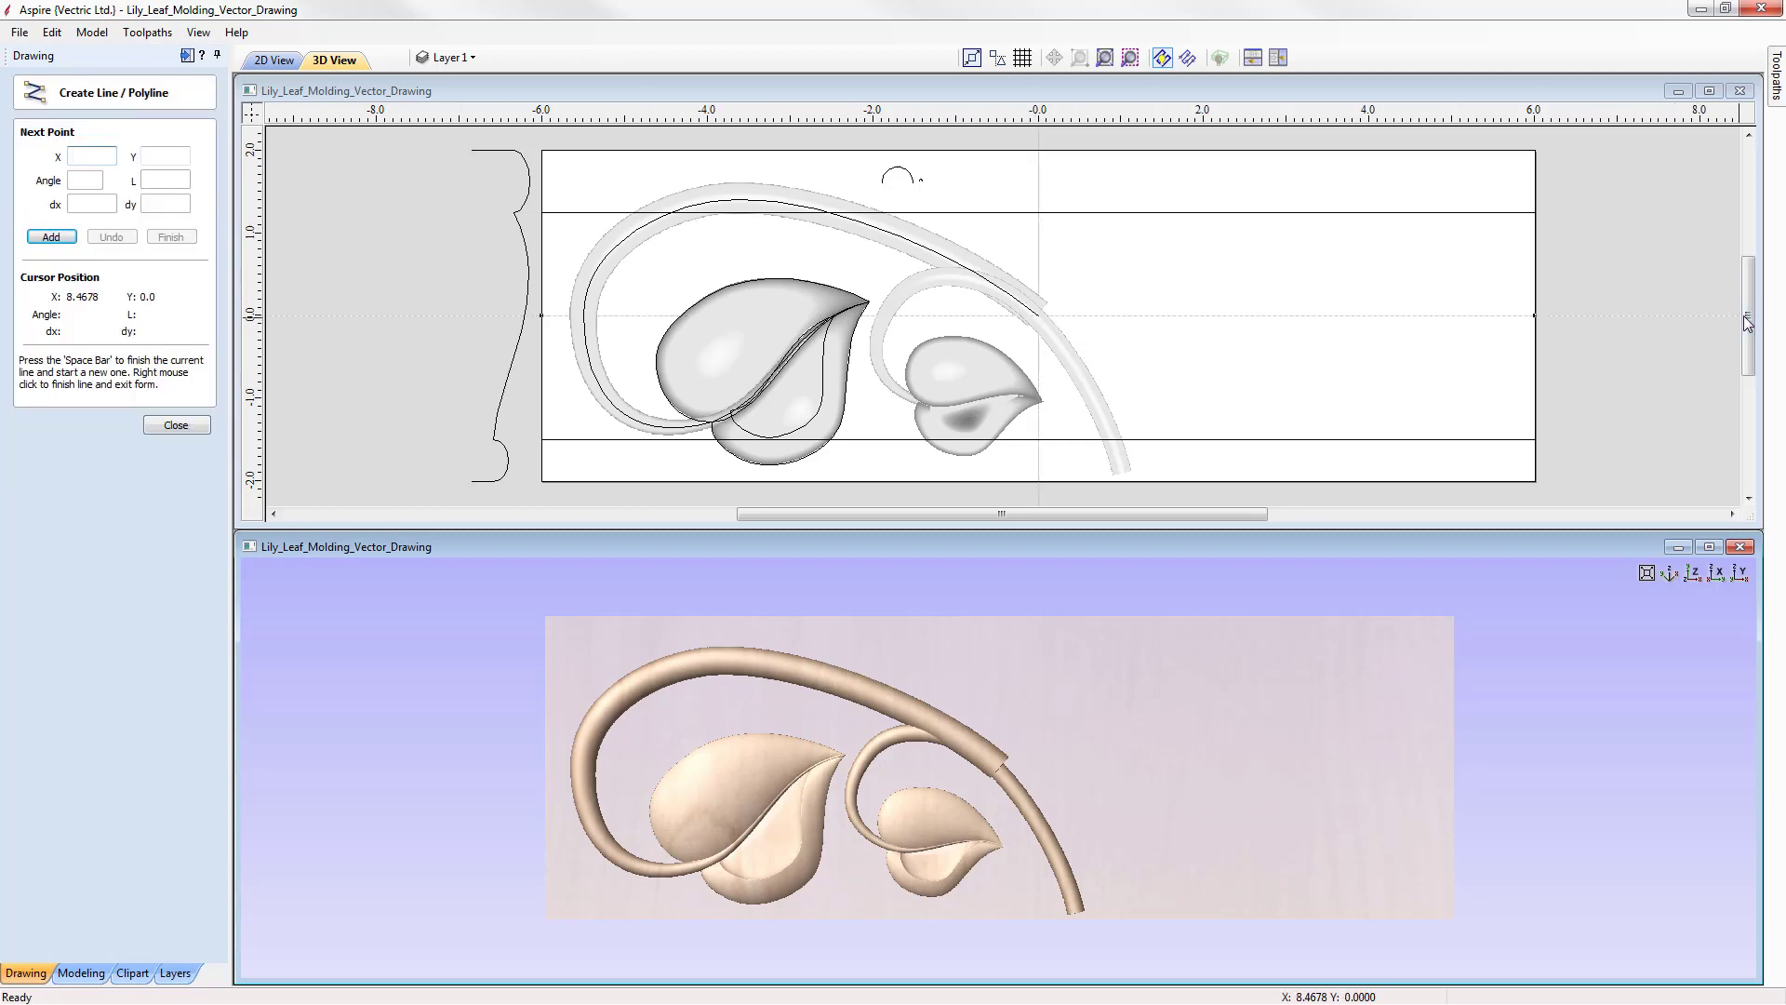
{"action": "scroll", "coordinate": [1028, 362], "scroll_direction": "up", "scroll_amount": 3}
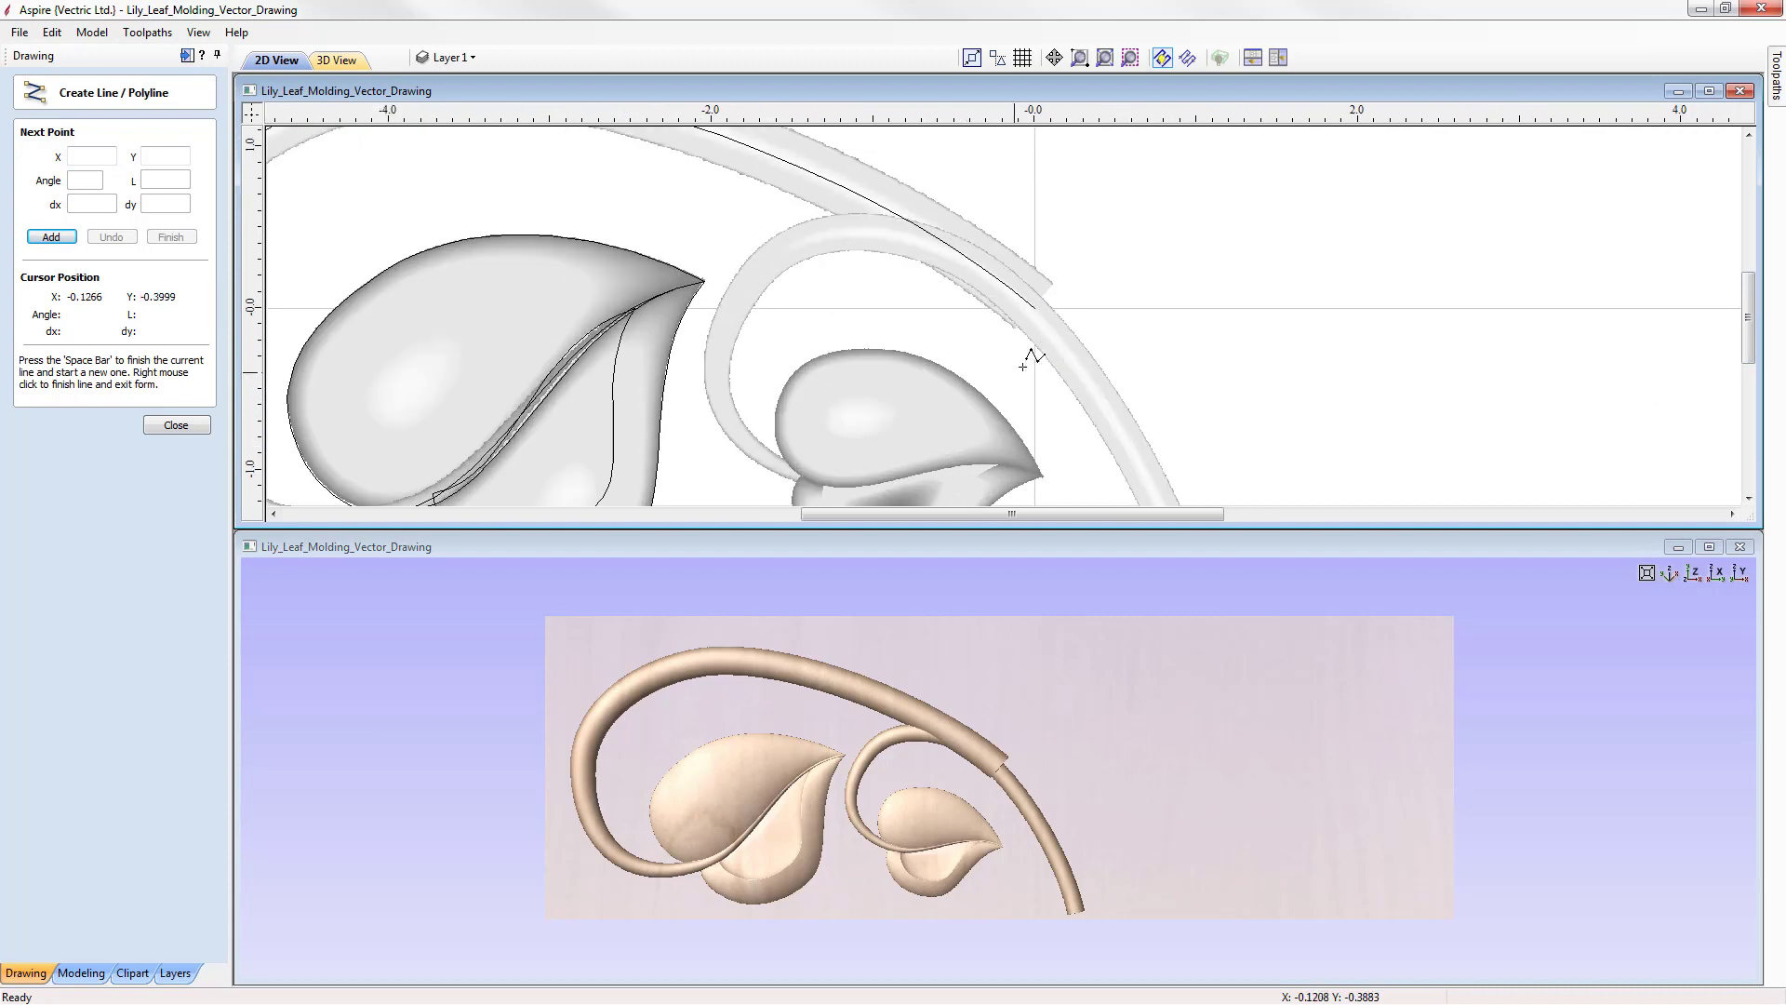
{"action": "left_click", "coordinate": [958, 314]}
{"action": "scroll", "coordinate": [1050, 189], "scroll_direction": "down", "scroll_amount": 2}
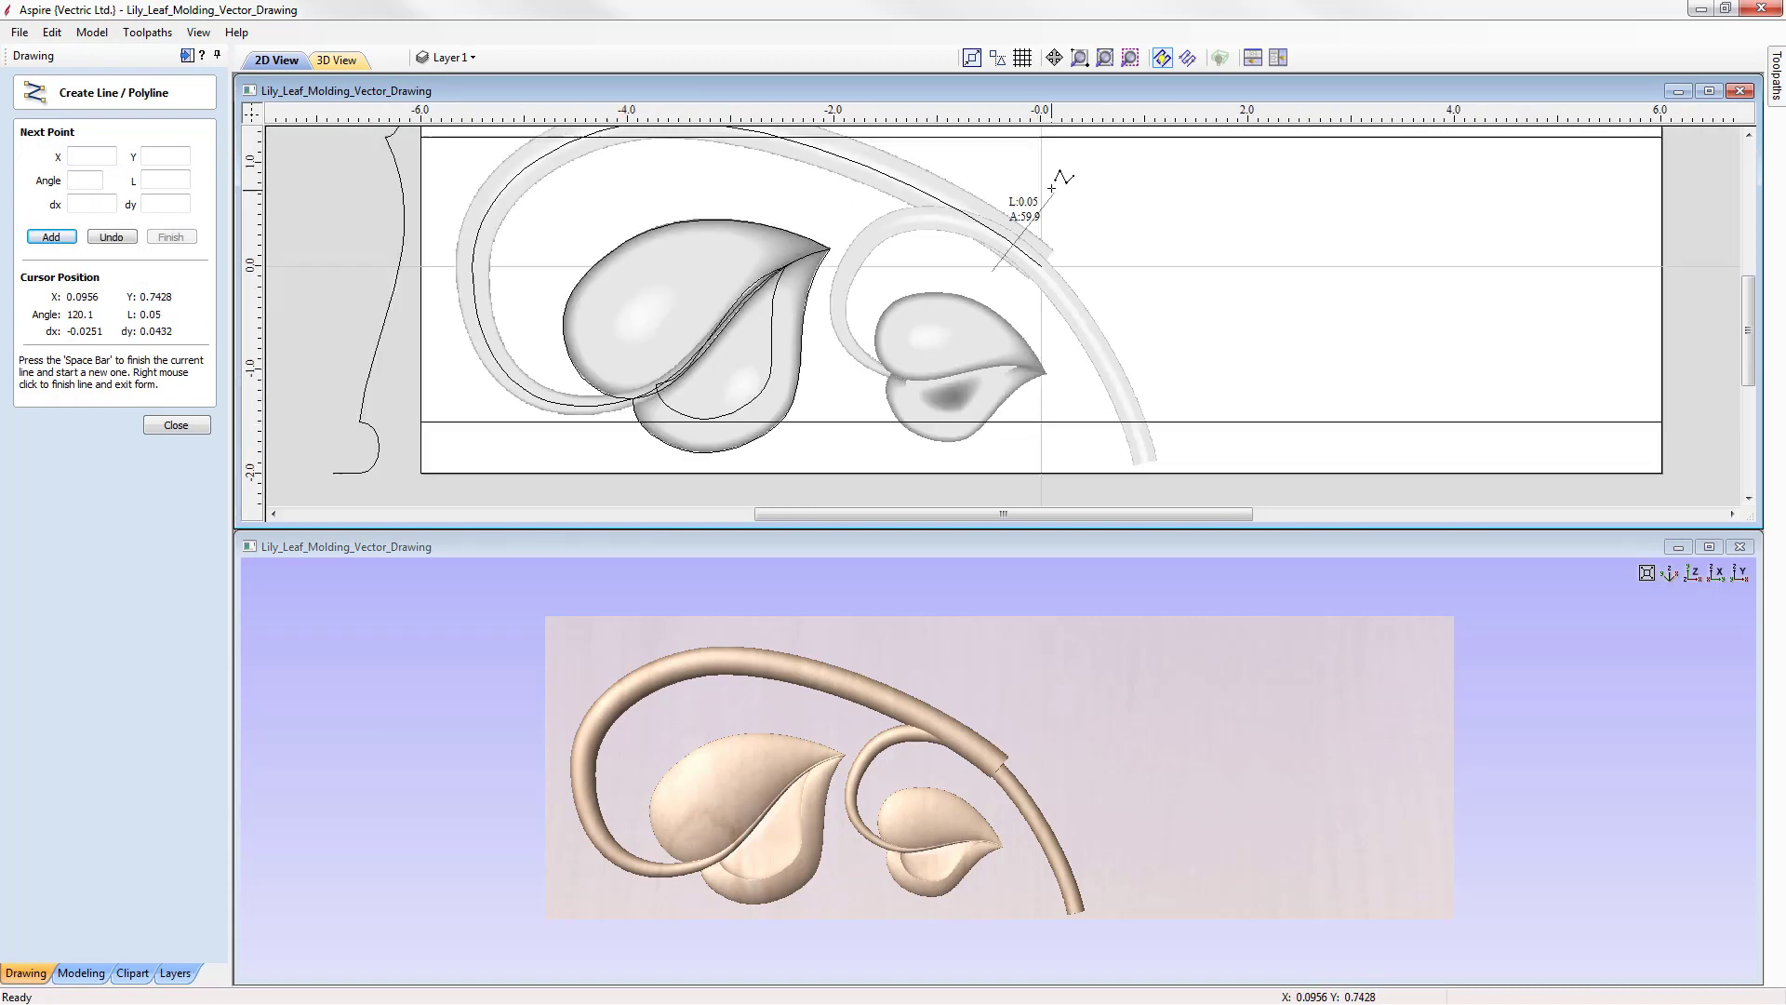
{"action": "scroll", "coordinate": [1051, 189], "scroll_direction": "down", "scroll_amount": 1}
{"action": "left_click", "coordinate": [1052, 192]}
{"action": "left_click", "coordinate": [1130, 276]}
{"action": "left_click", "coordinate": [1167, 399]}
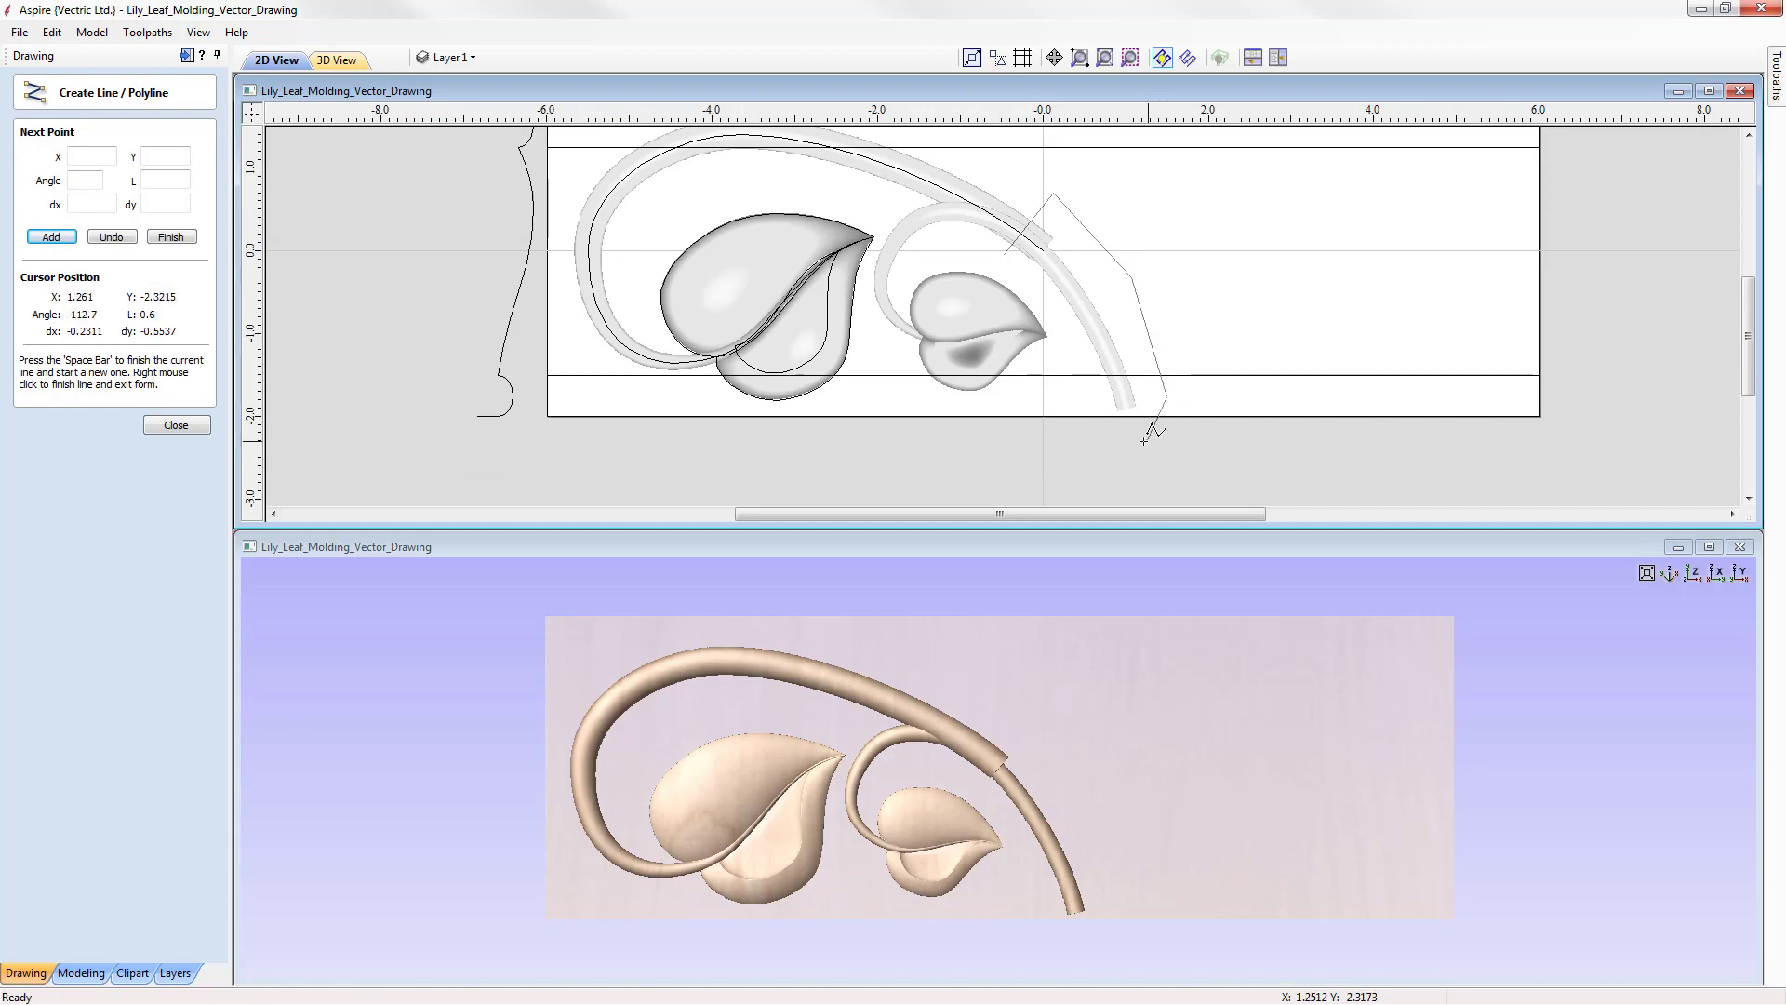
{"action": "left_click", "coordinate": [1144, 439]}
{"action": "left_click", "coordinate": [1087, 426]}
{"action": "left_click", "coordinate": [1075, 332]}
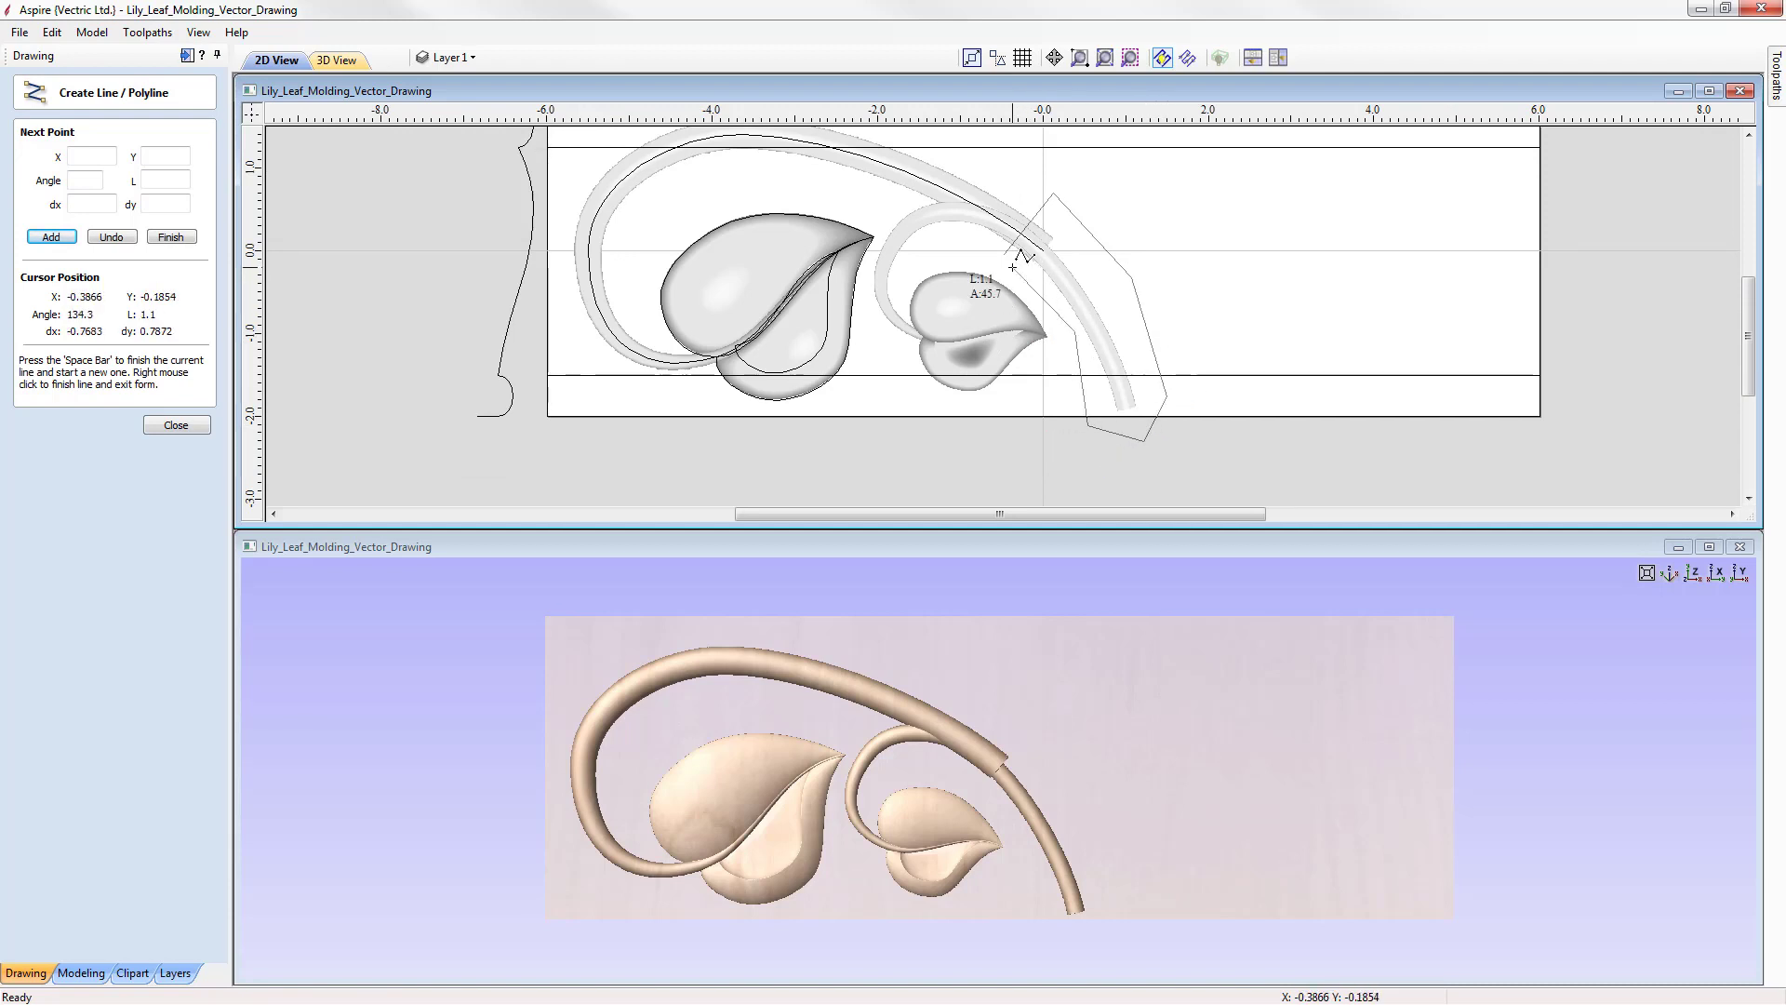
{"action": "left_click", "coordinate": [1013, 267]}
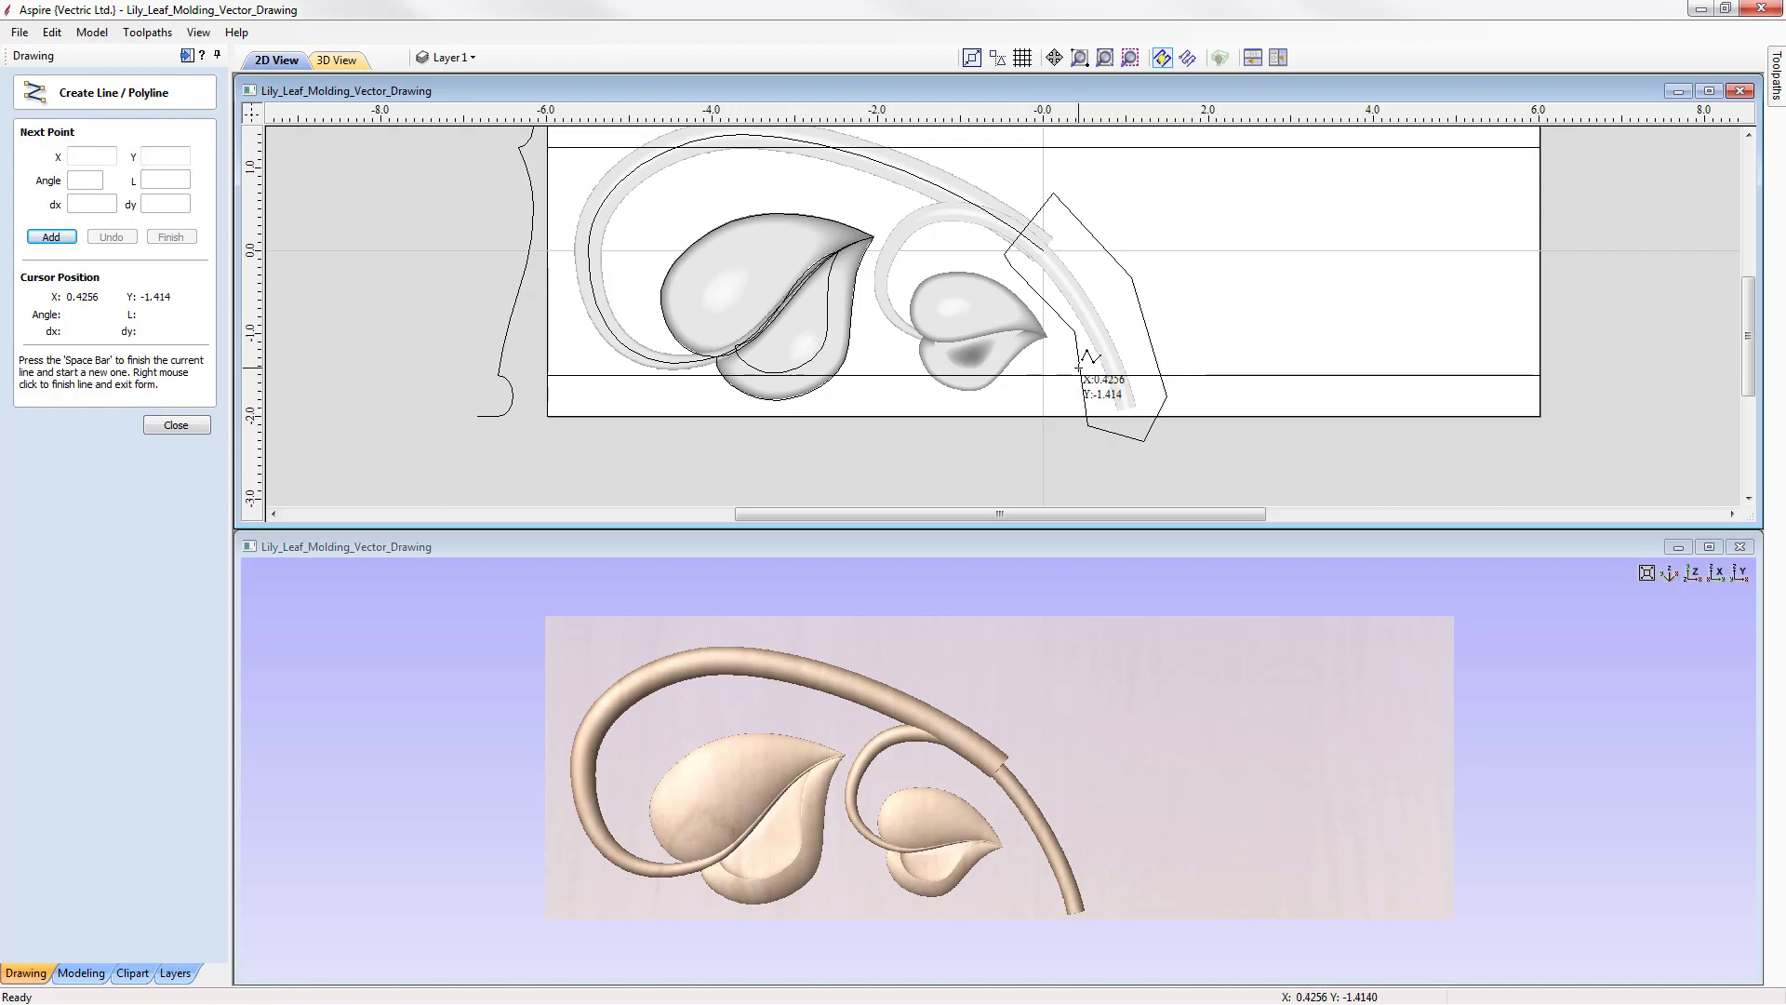
{"action": "right_click", "coordinate": [1079, 366]}
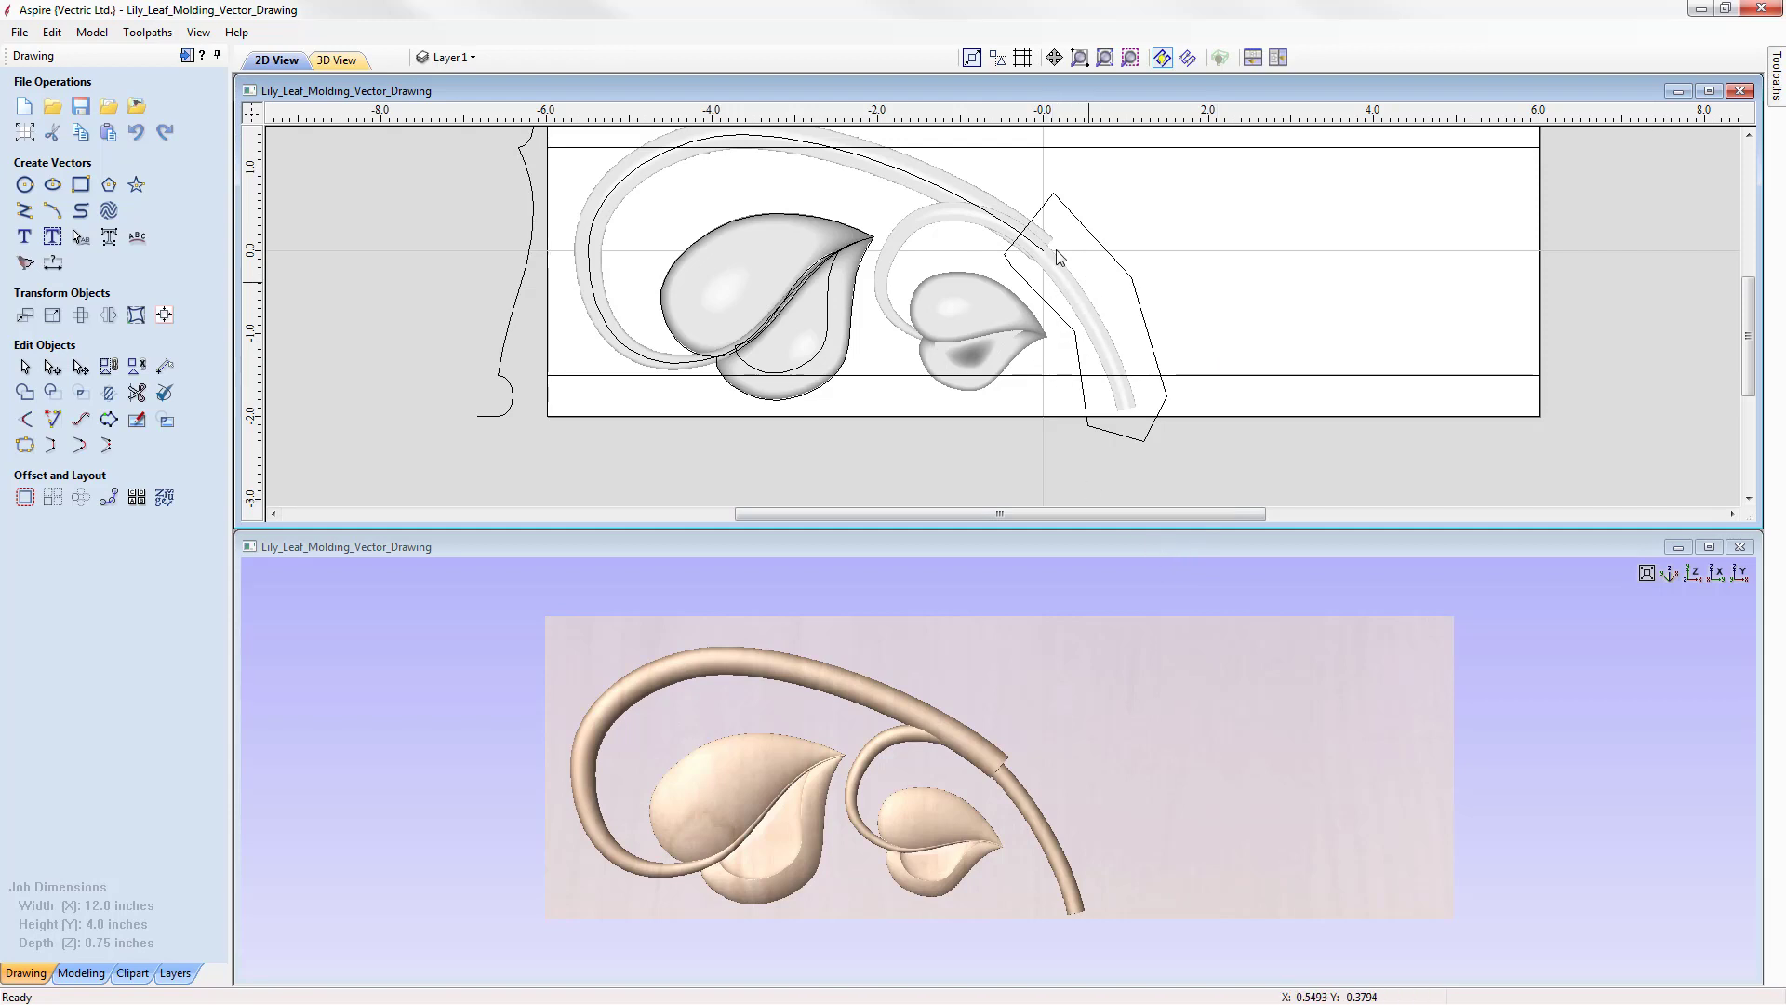
- Clear the part of the small stem component that lies inside the closed polyline past the large stem's end
{"action": "left_click", "coordinate": [1086, 315]}
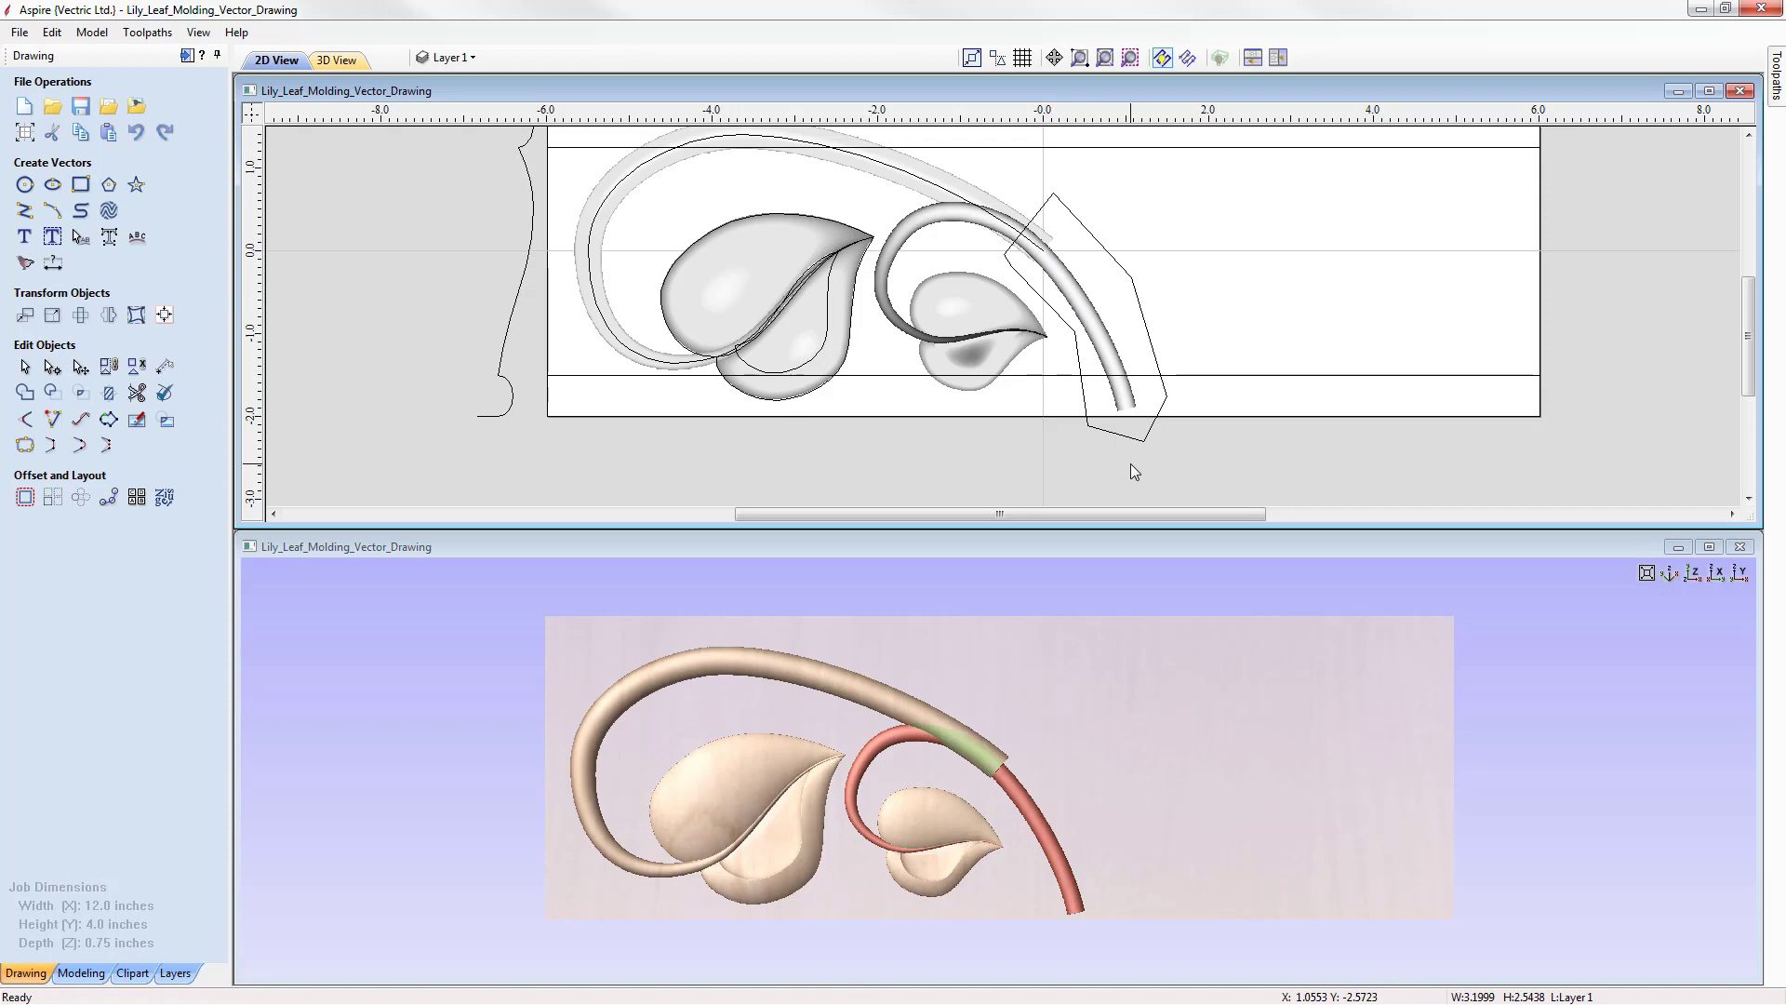
{"action": "left_click", "coordinate": [1132, 281], "text": "shift"}
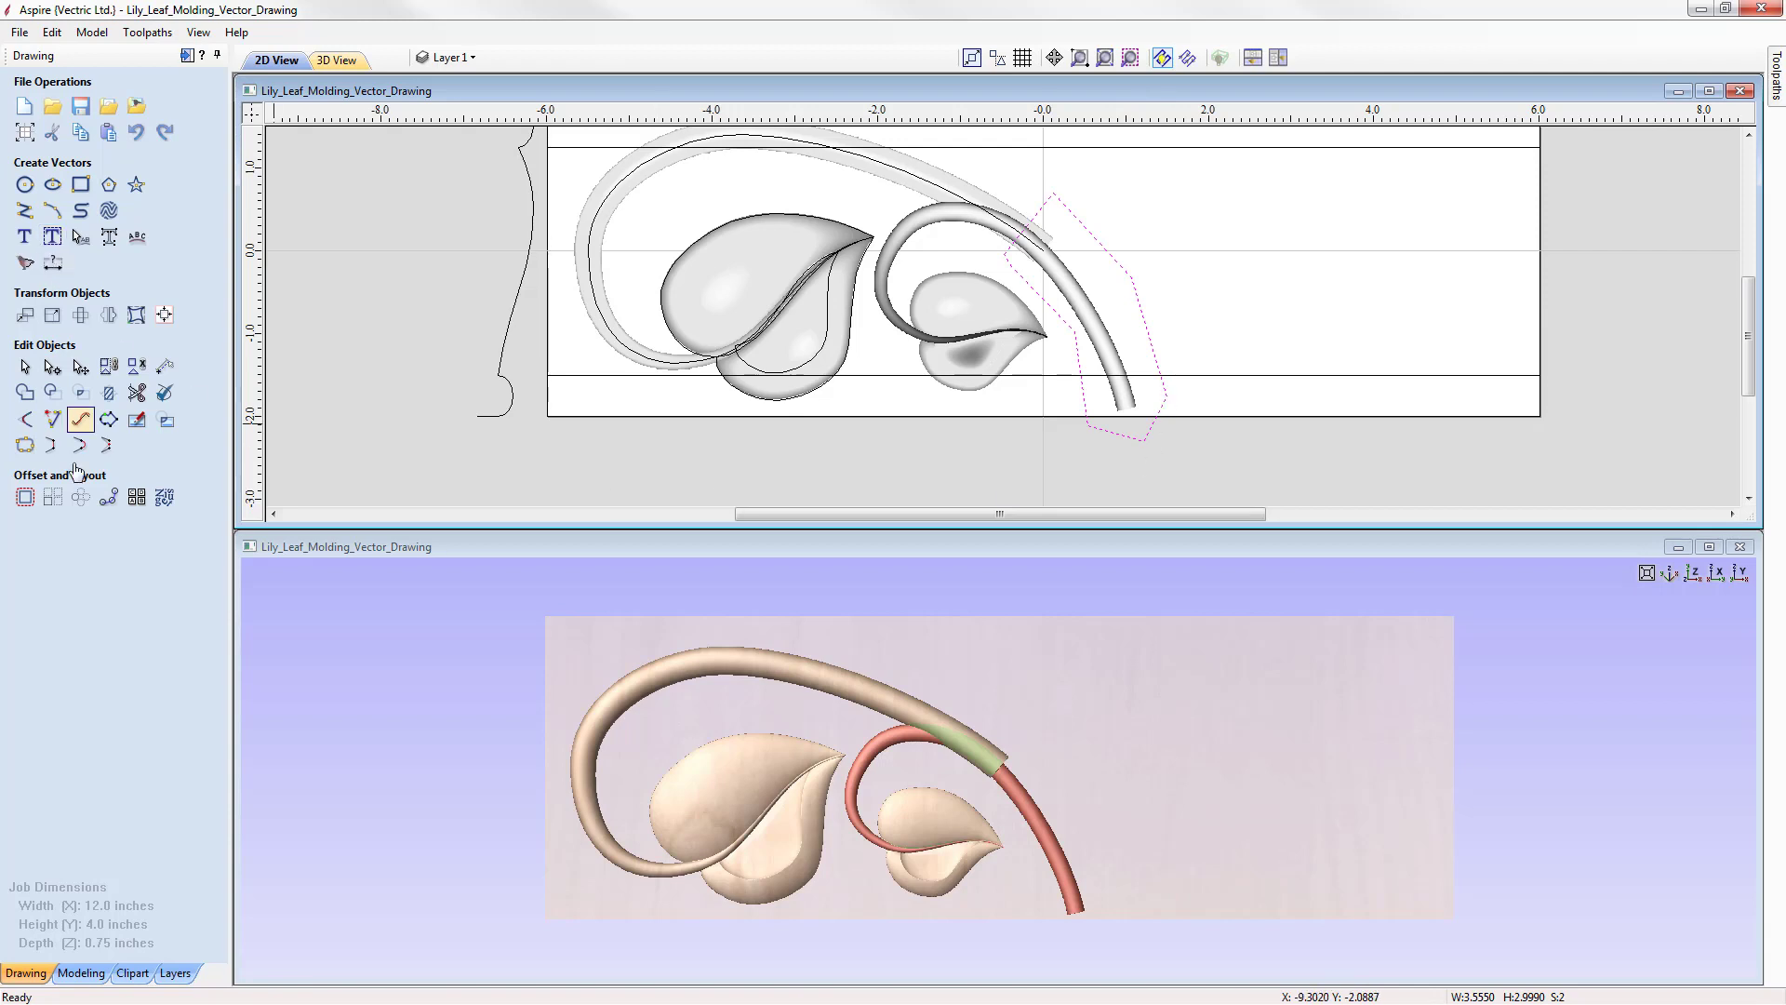
{"action": "left_click", "coordinate": [81, 972]}
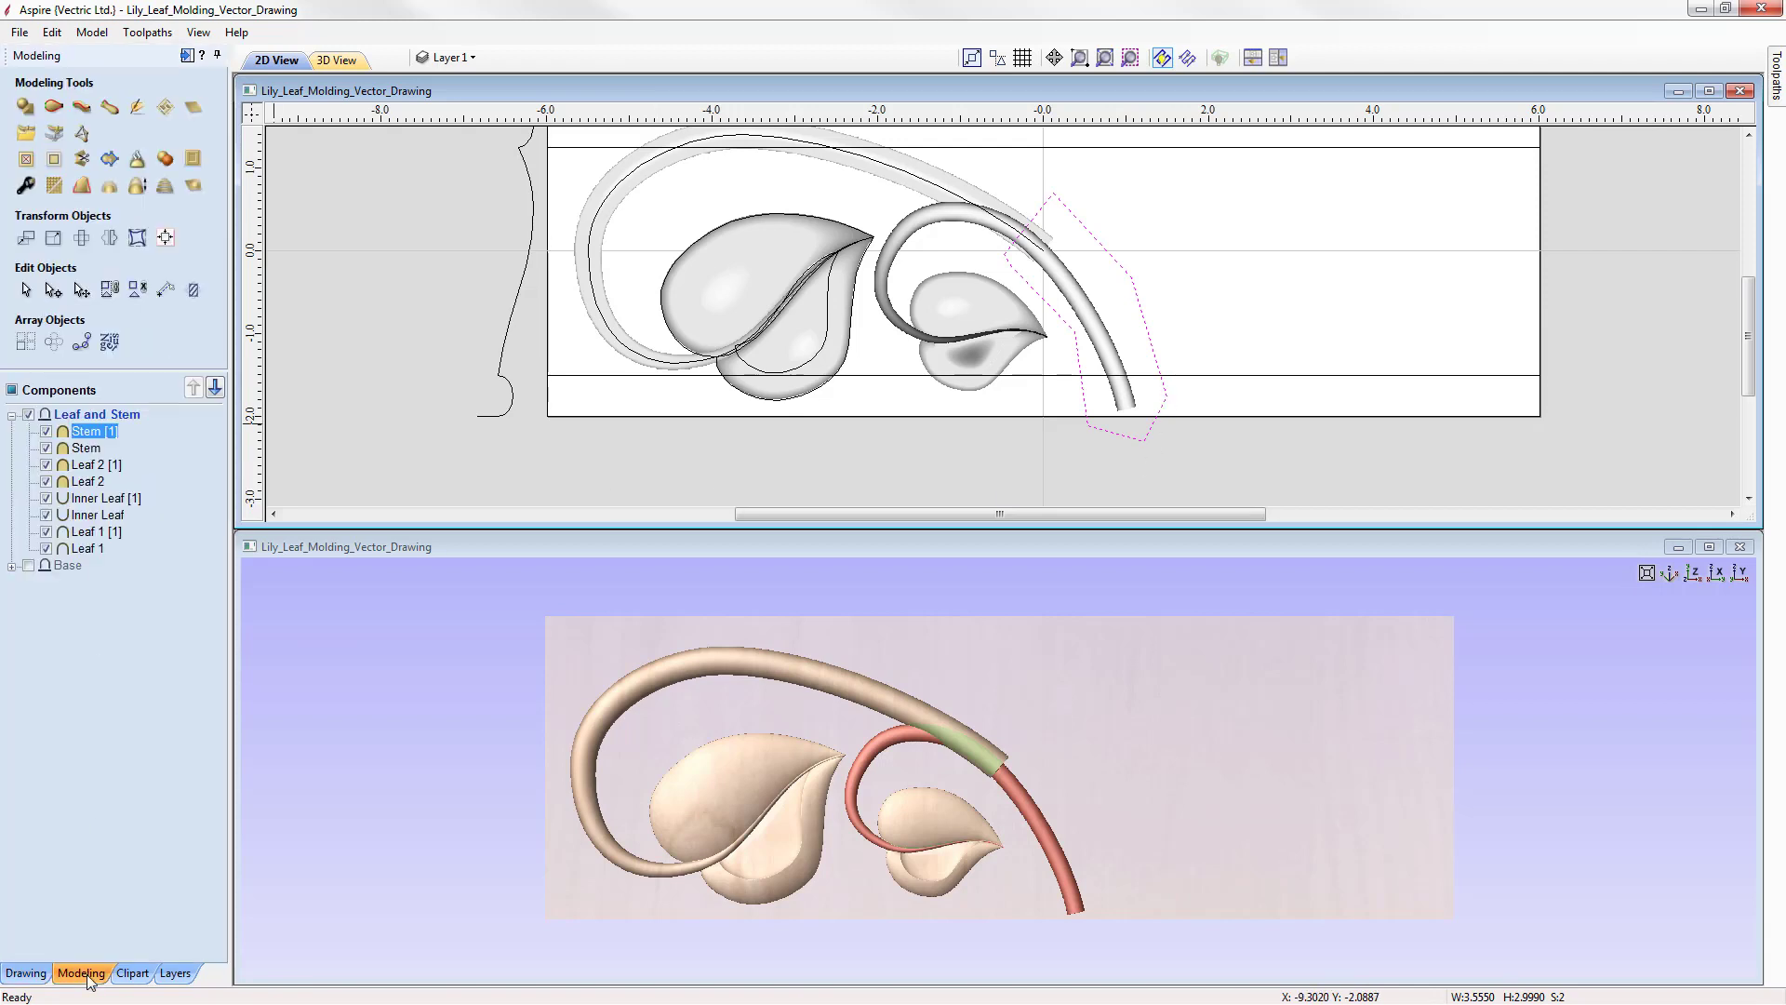
{"action": "left_click", "coordinate": [25, 160]}
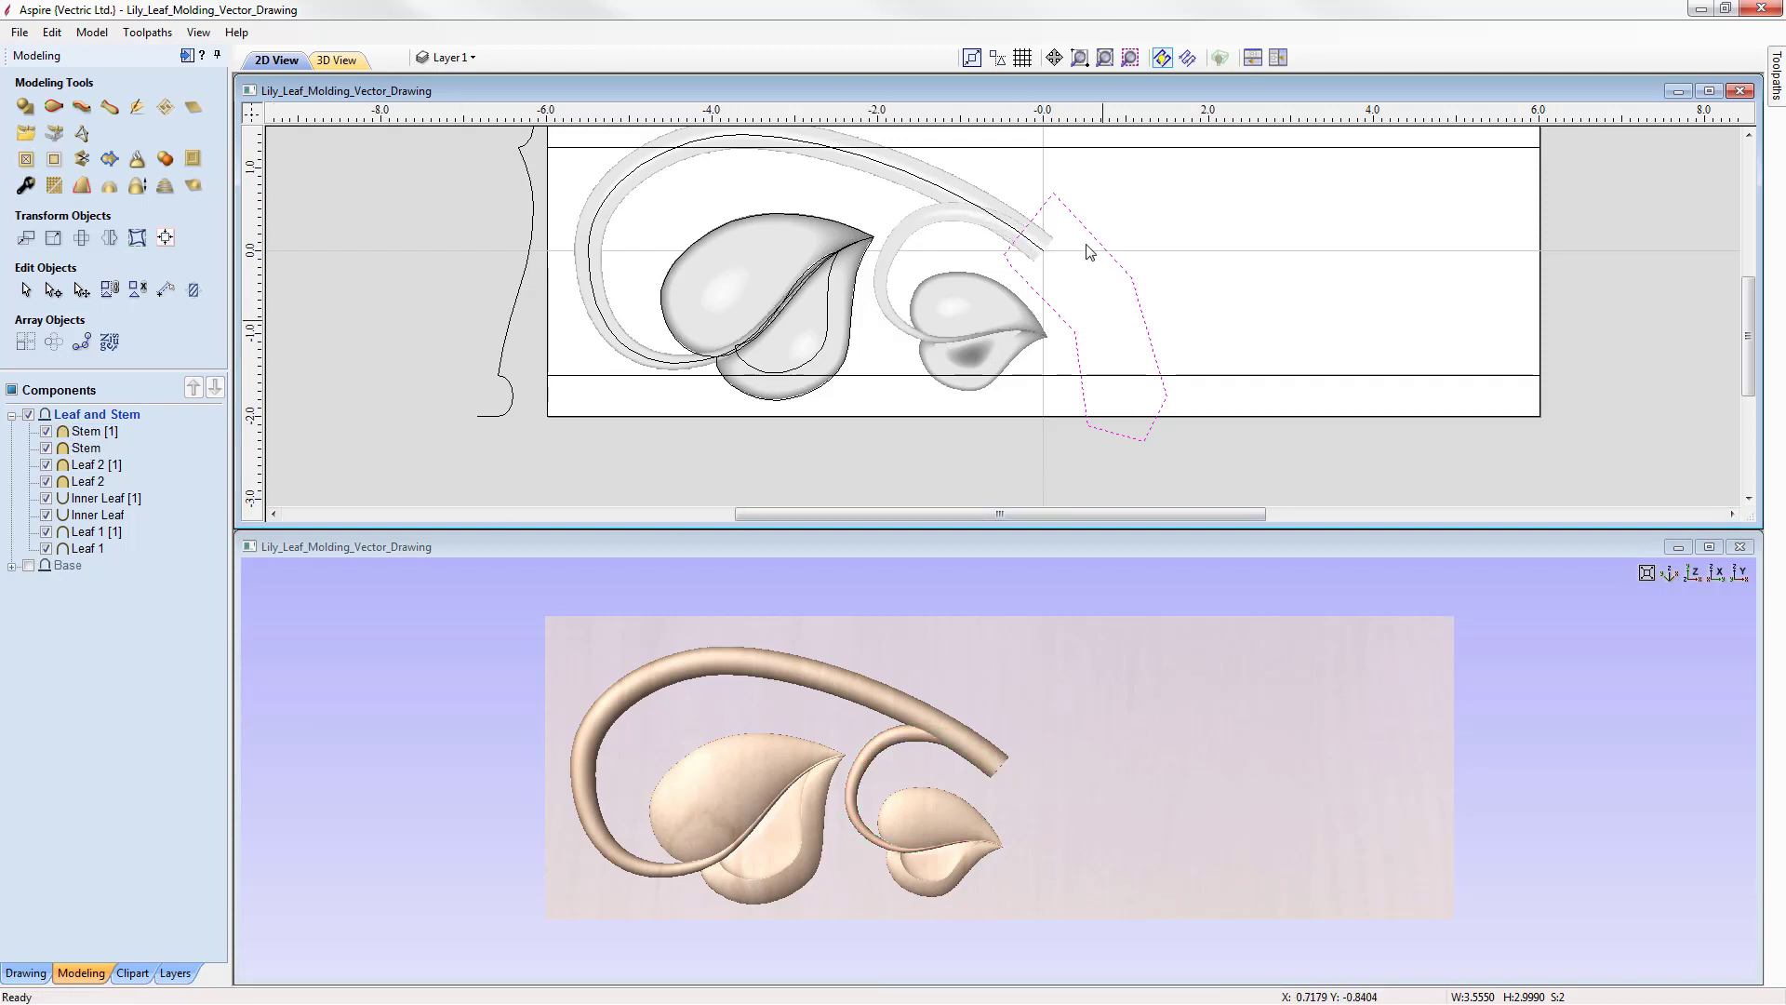
- Delete the closed trimming polyline at the large stem's end
{"action": "left_click", "coordinate": [1144, 317]}
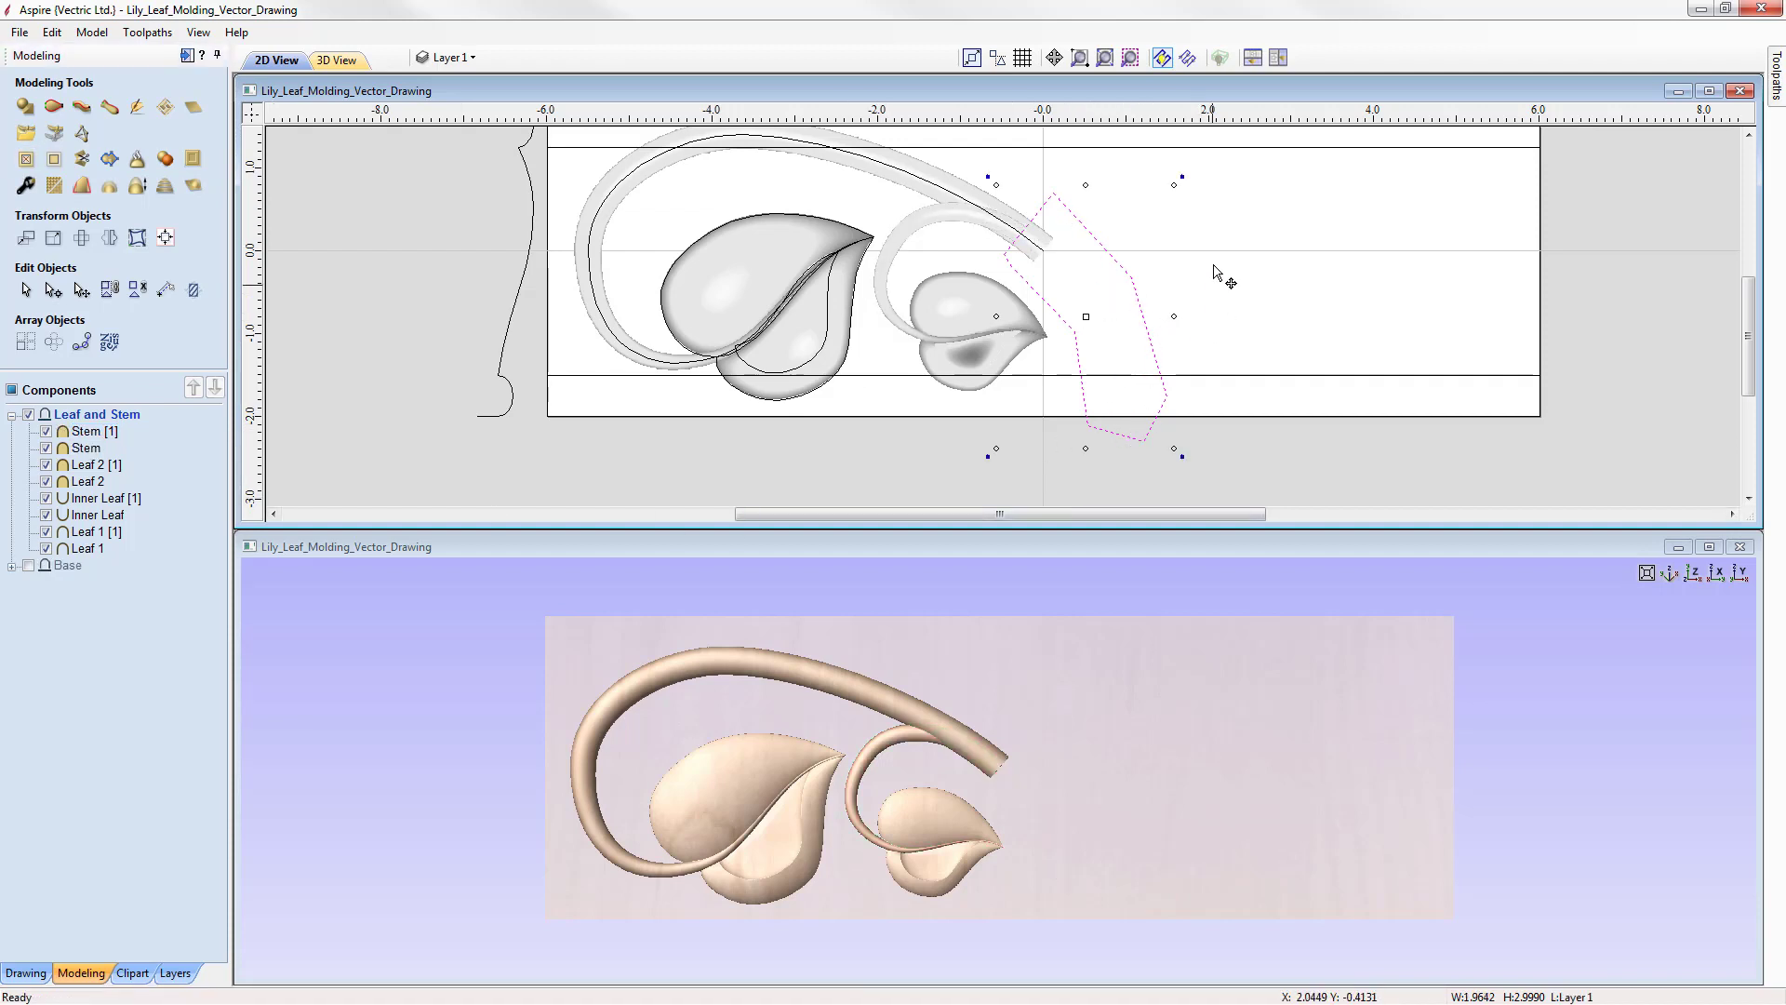
{"action": "key", "text": "Delete"}
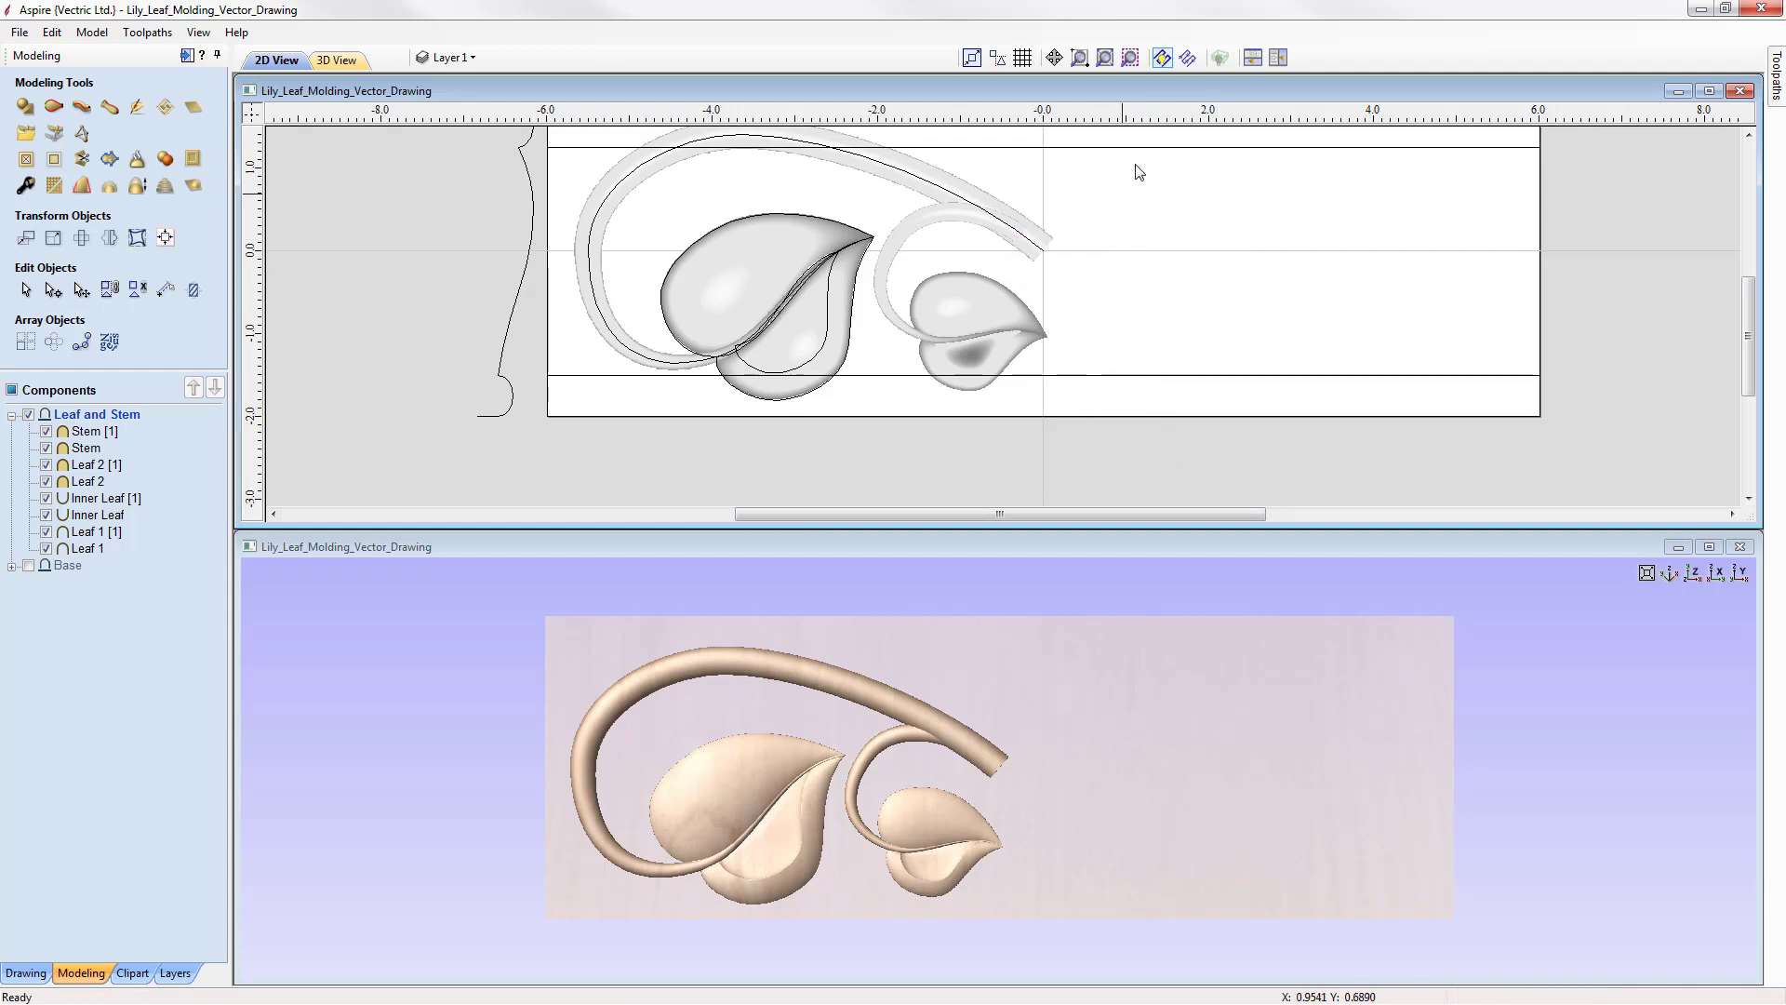
{"action": "left_click", "coordinate": [1105, 58]}
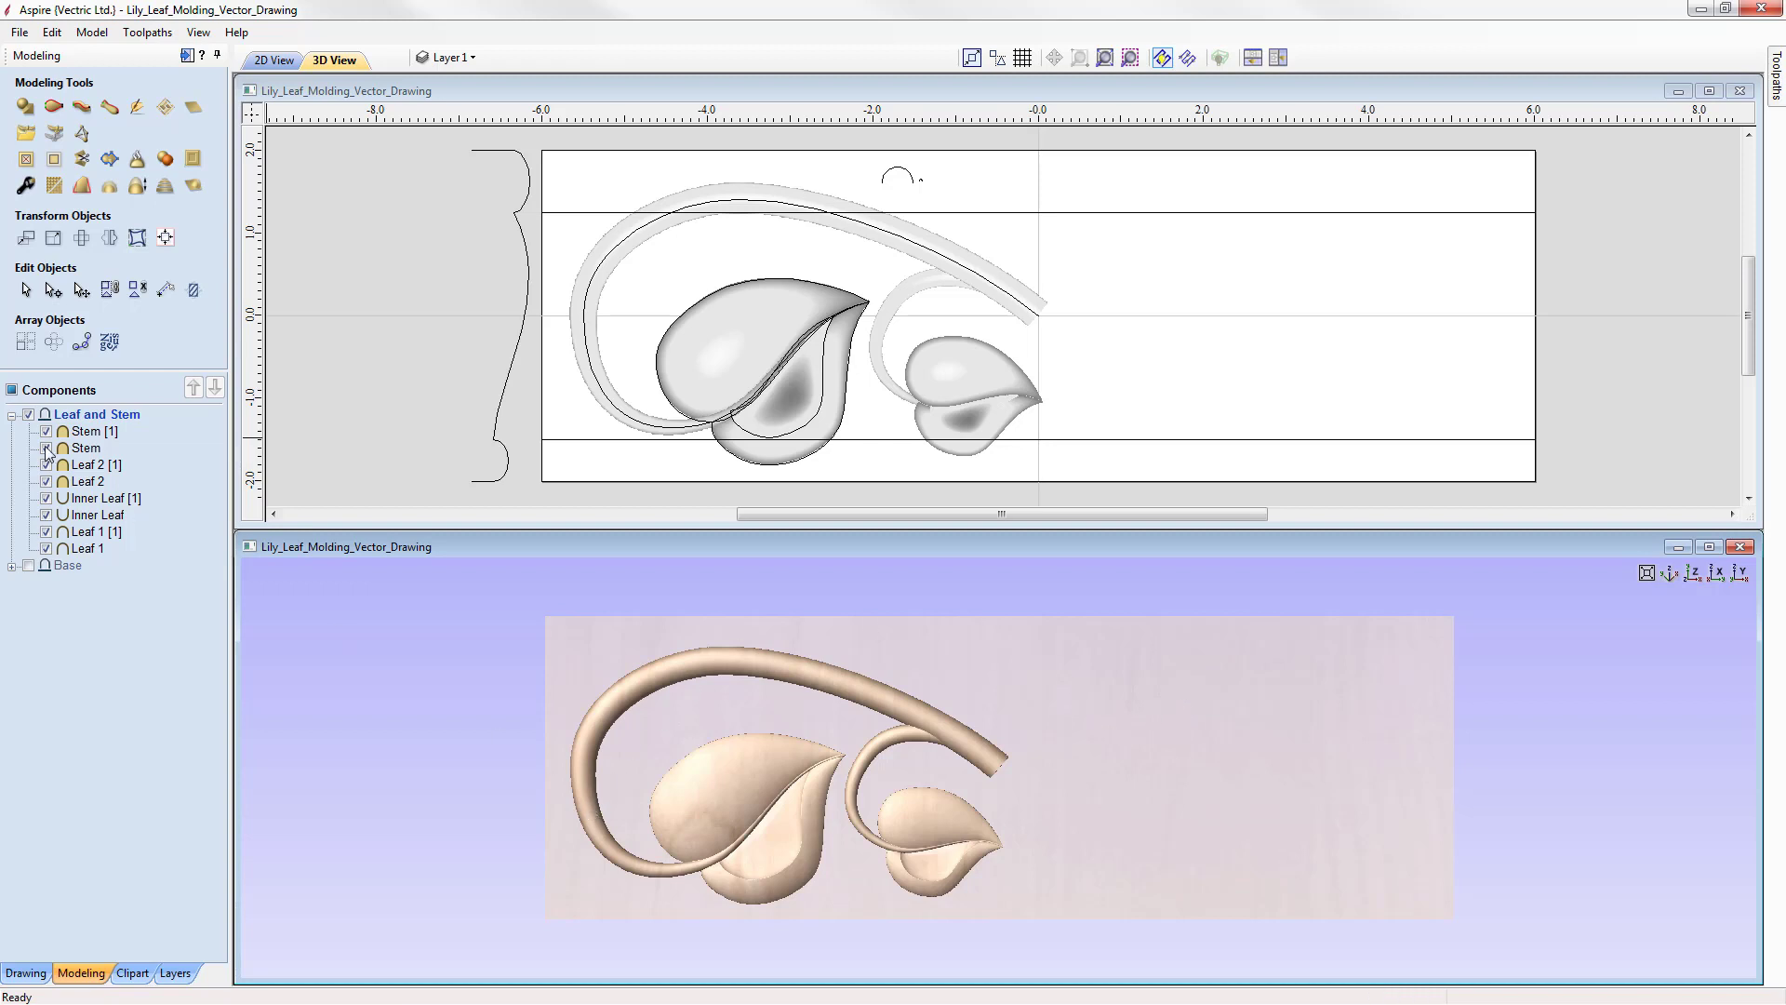
- Group all eight components of the Leaf and Stem level, from Stem [1] down to Leaf 1
{"action": "left_click", "coordinate": [110, 434]}
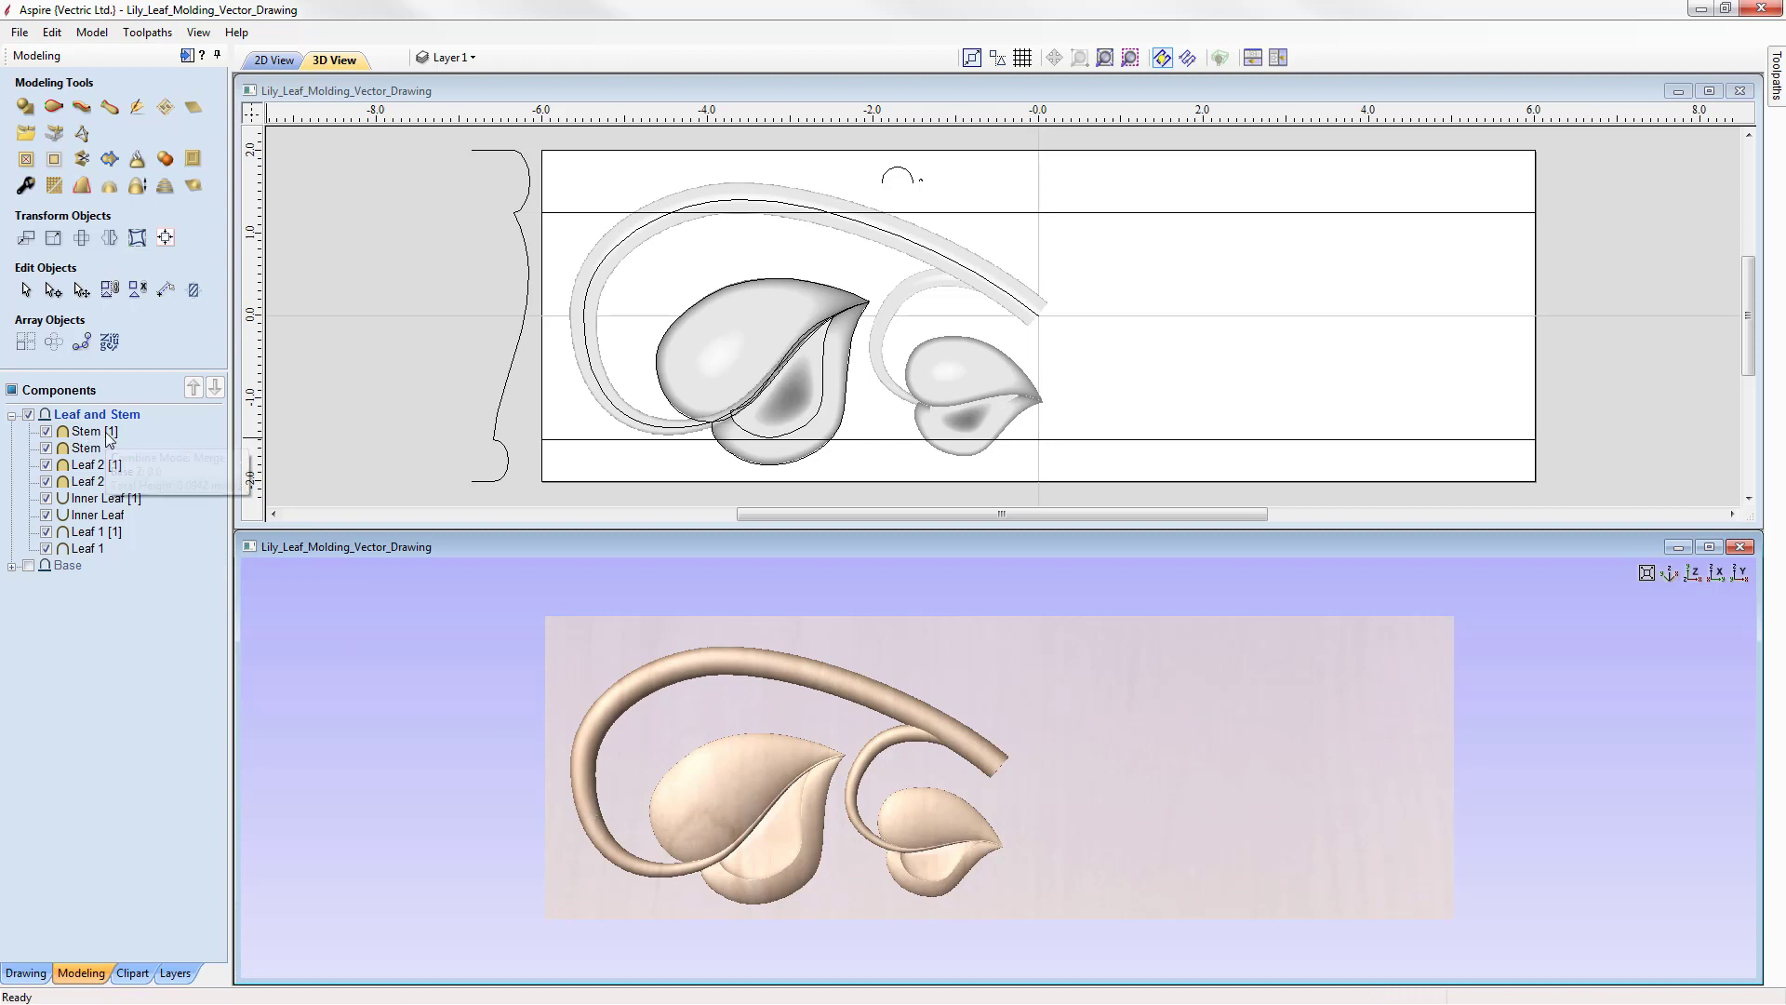
{"action": "left_click", "coordinate": [88, 549], "text": "shift"}
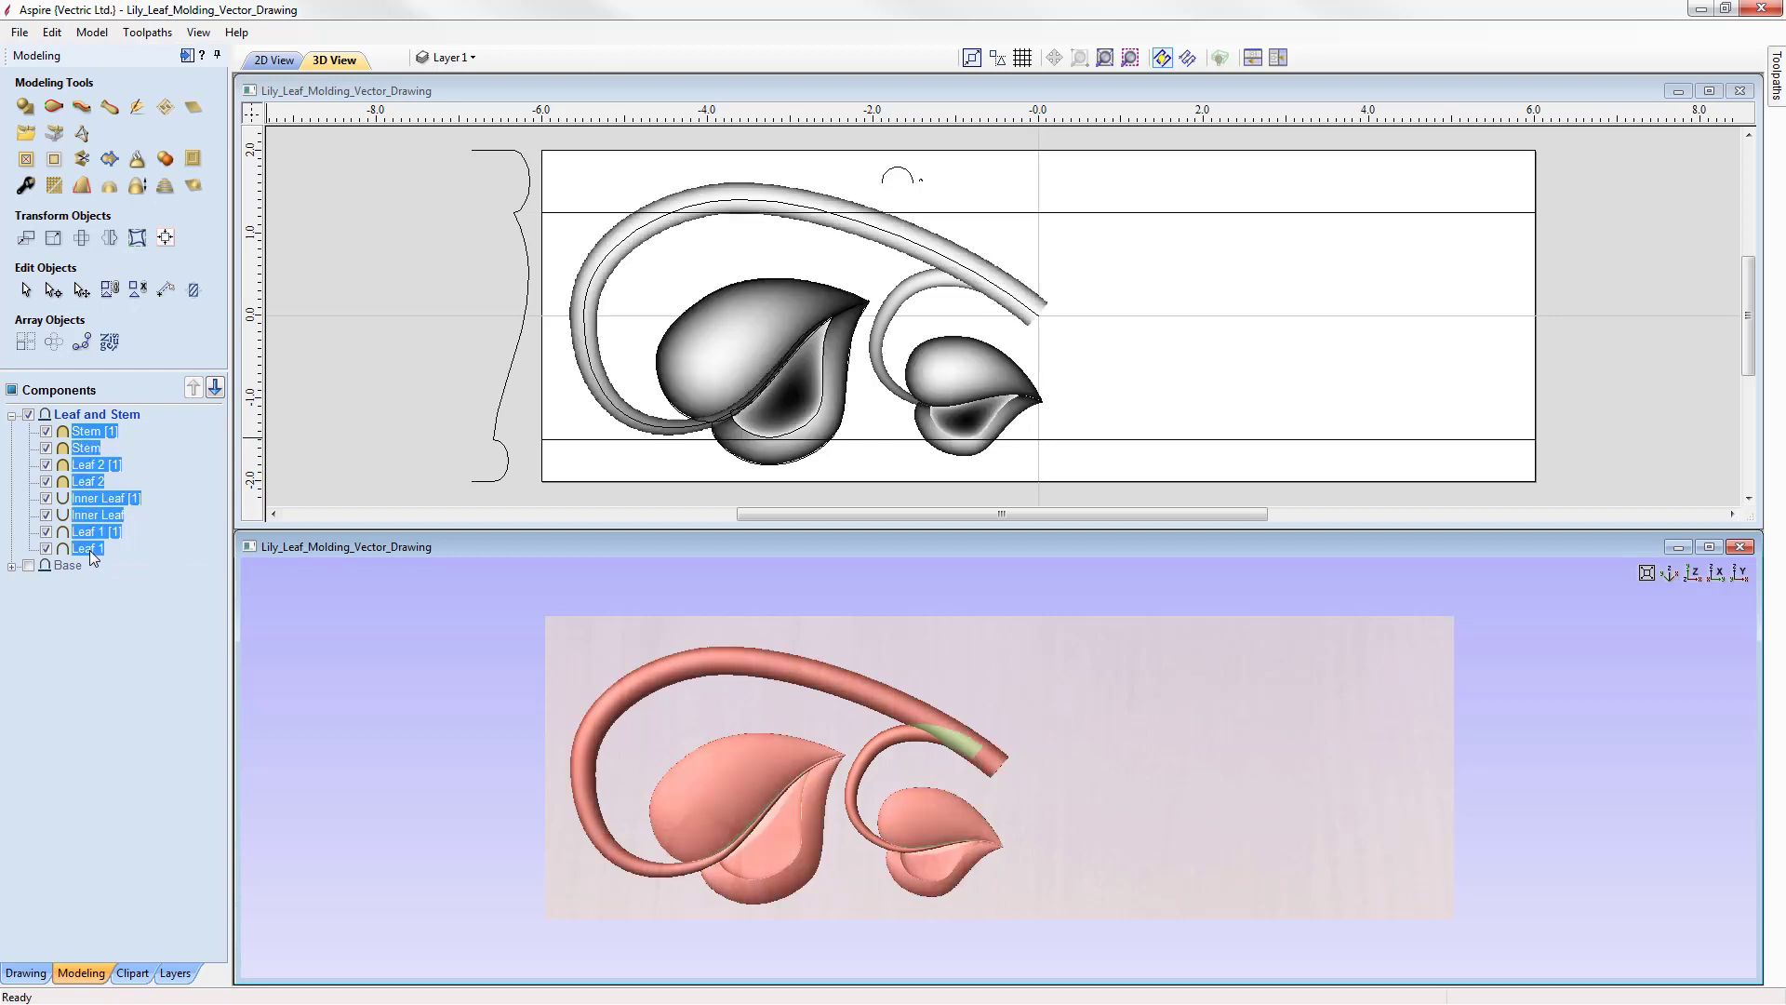
{"action": "right_click", "coordinate": [76, 549]}
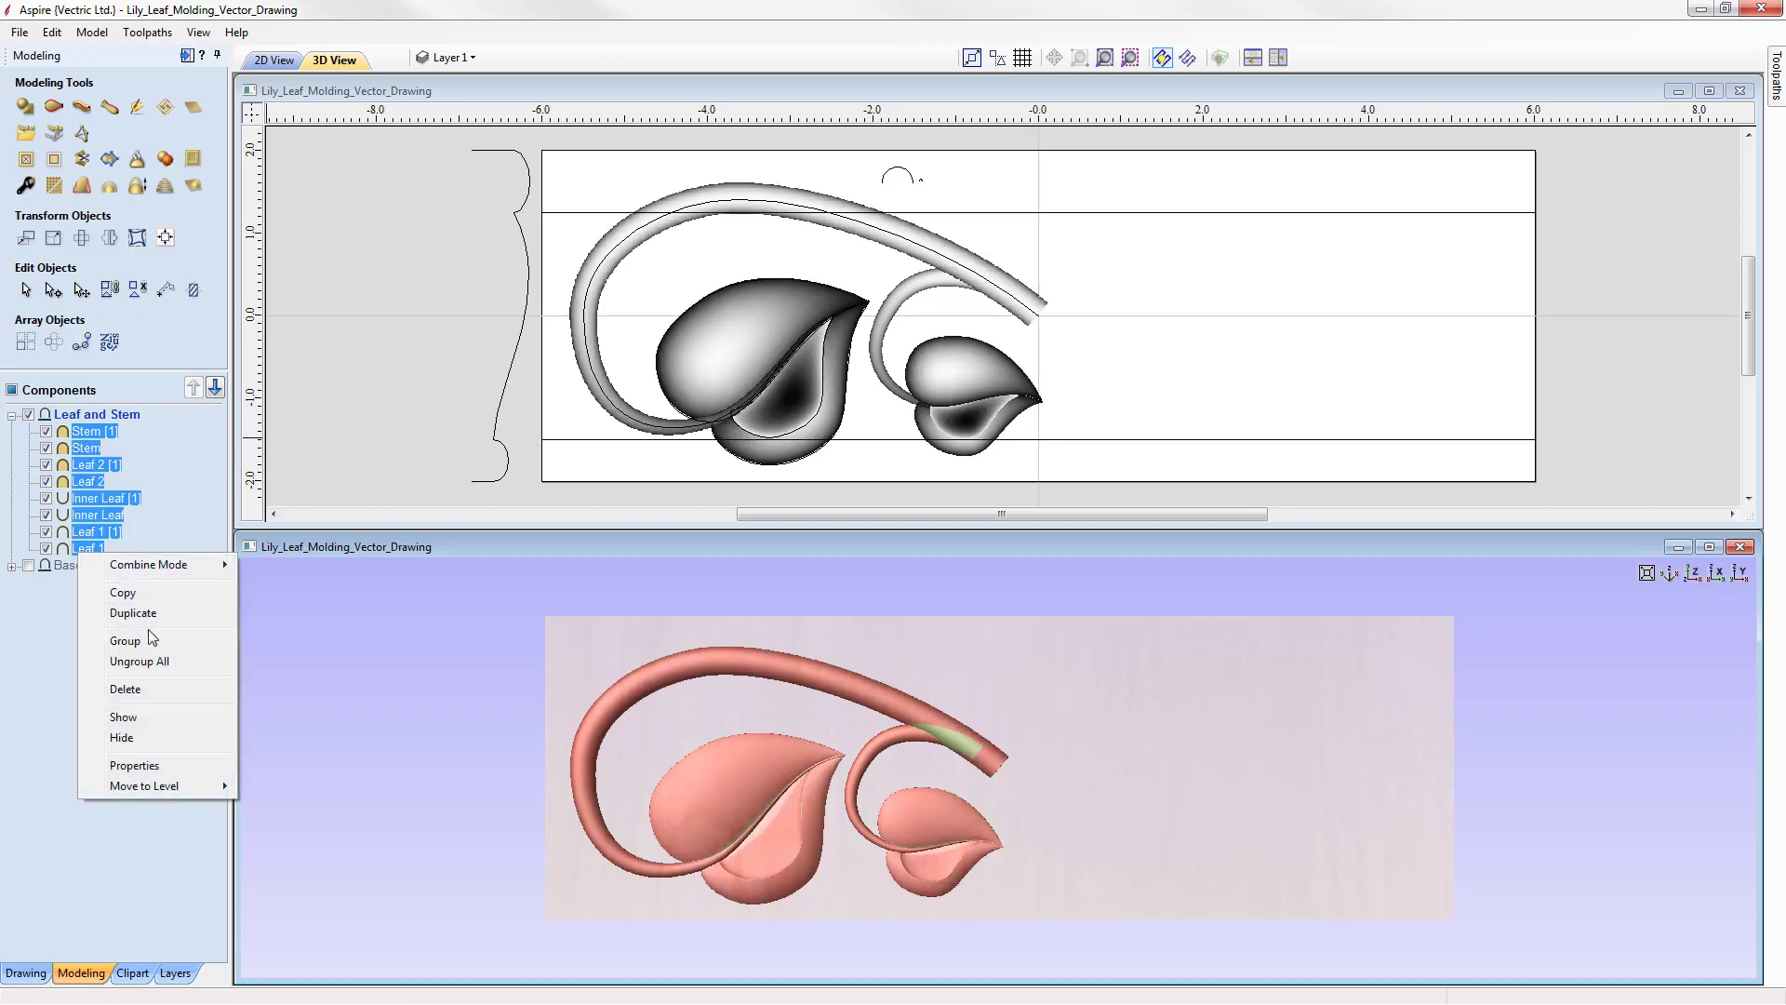
{"action": "left_click", "coordinate": [112, 640]}
- Rename the new component group as Left Leaf - Group
{"action": "right_click", "coordinate": [114, 433]}
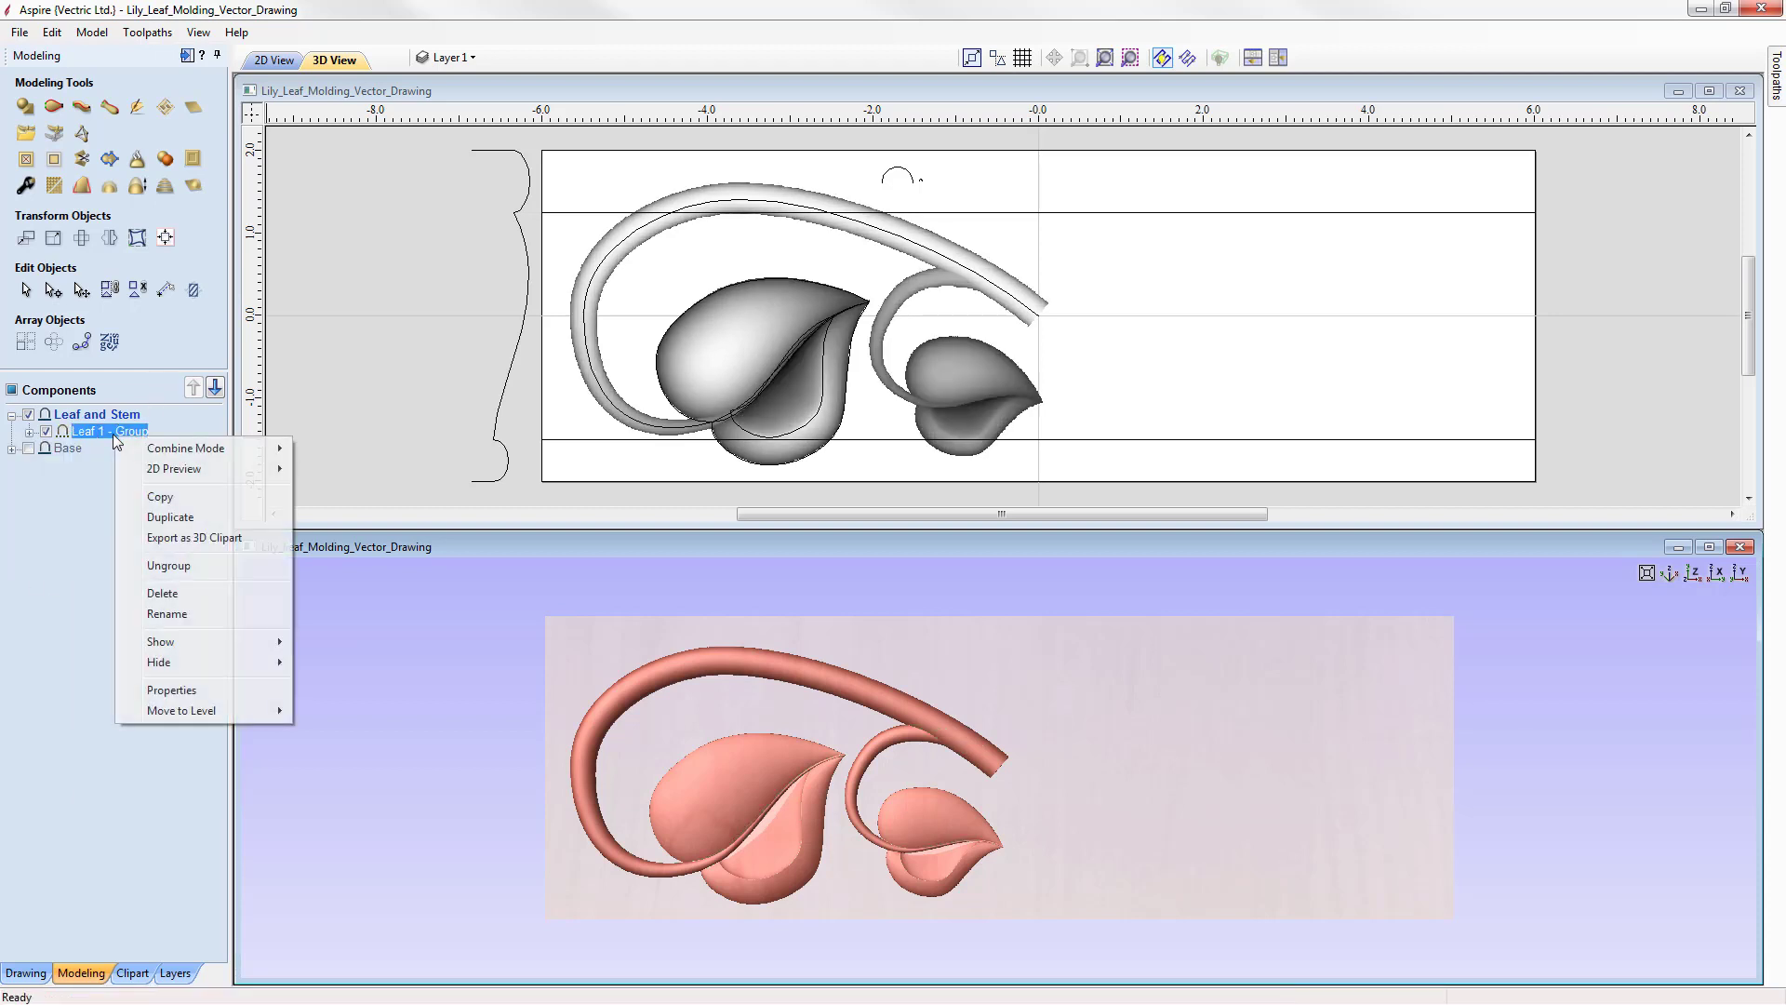
{"action": "left_click", "coordinate": [166, 613]}
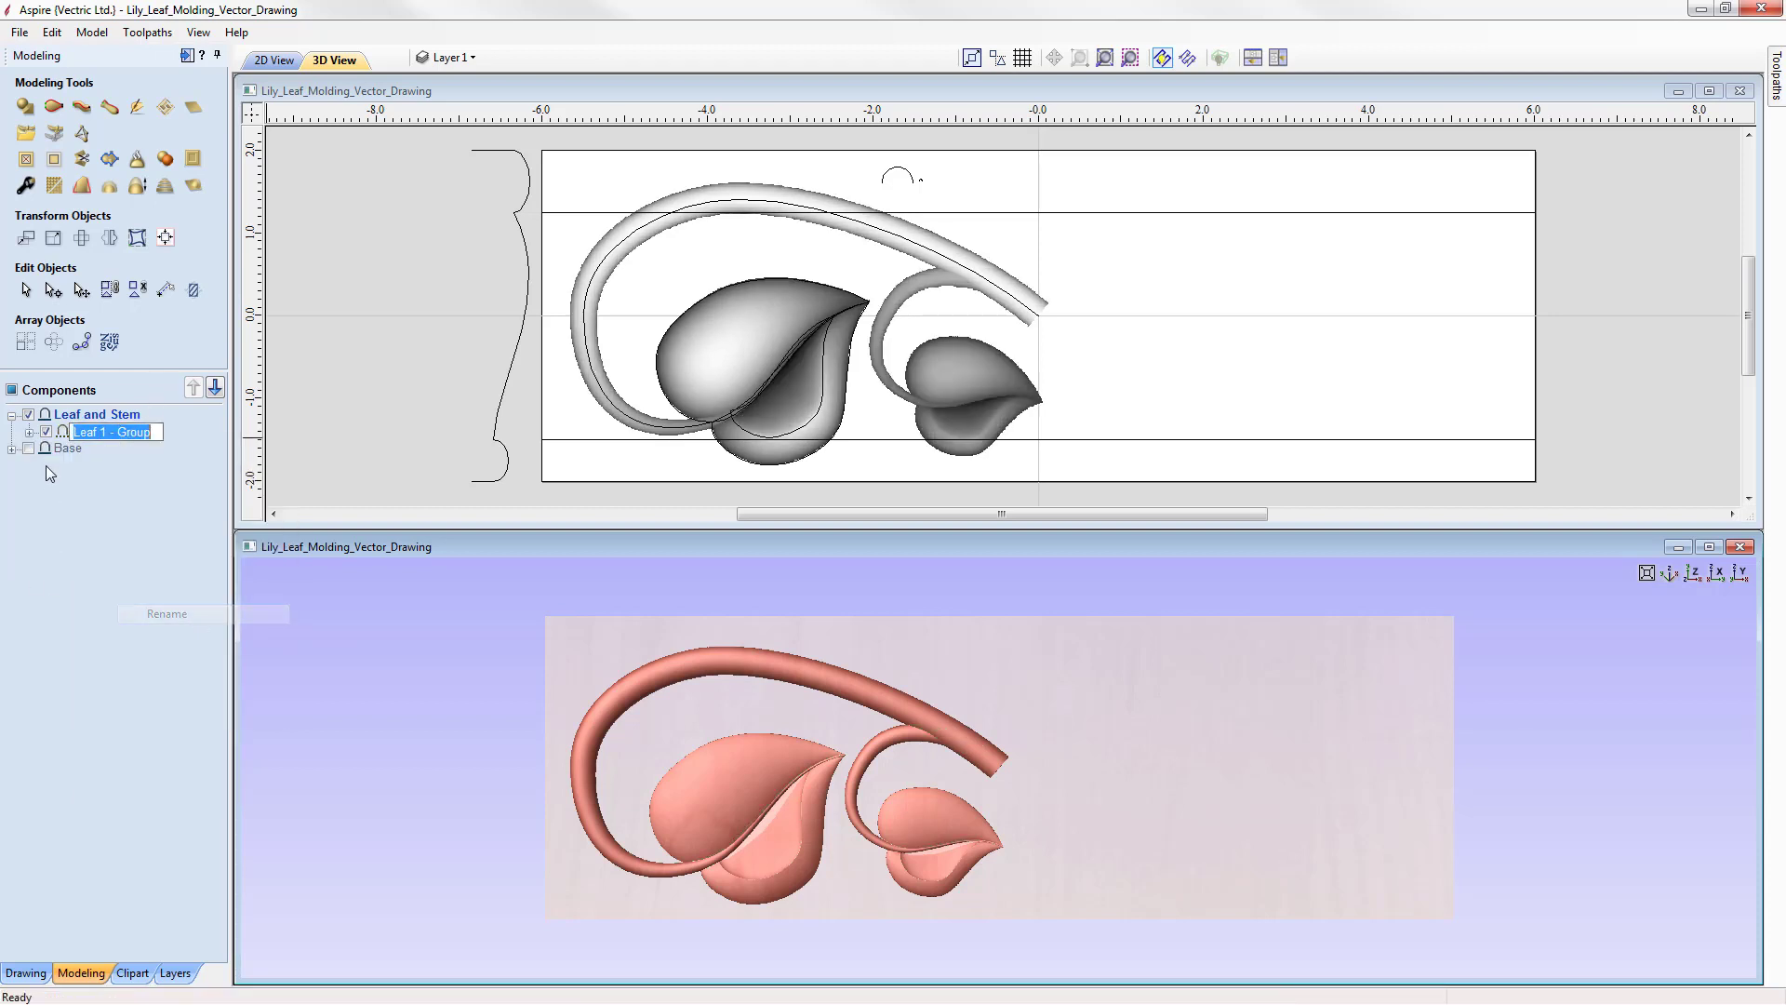
{"action": "left_click", "coordinate": [105, 432]}
{"action": "key", "text": "BackSpace"}
{"action": "key", "text": "BackSpace"}
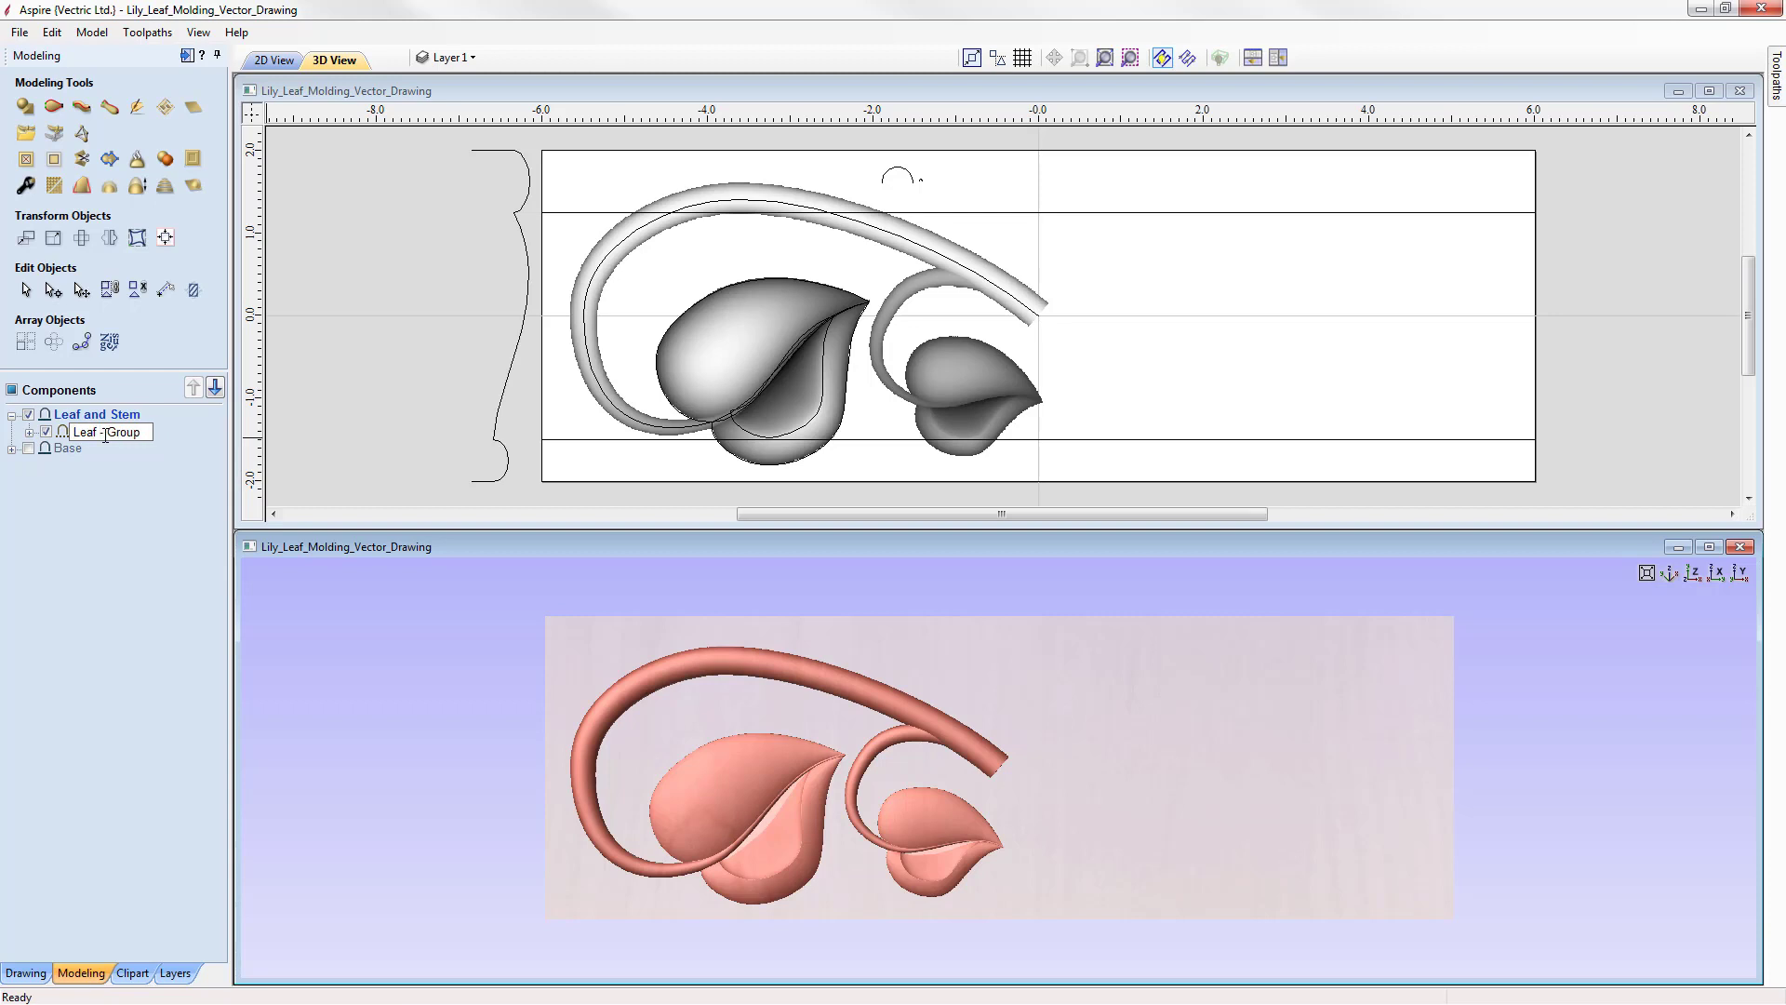
{"action": "key", "text": "Home"}
{"action": "type", "text": "Left"}
{"action": "left_click", "coordinate": [111, 522]}
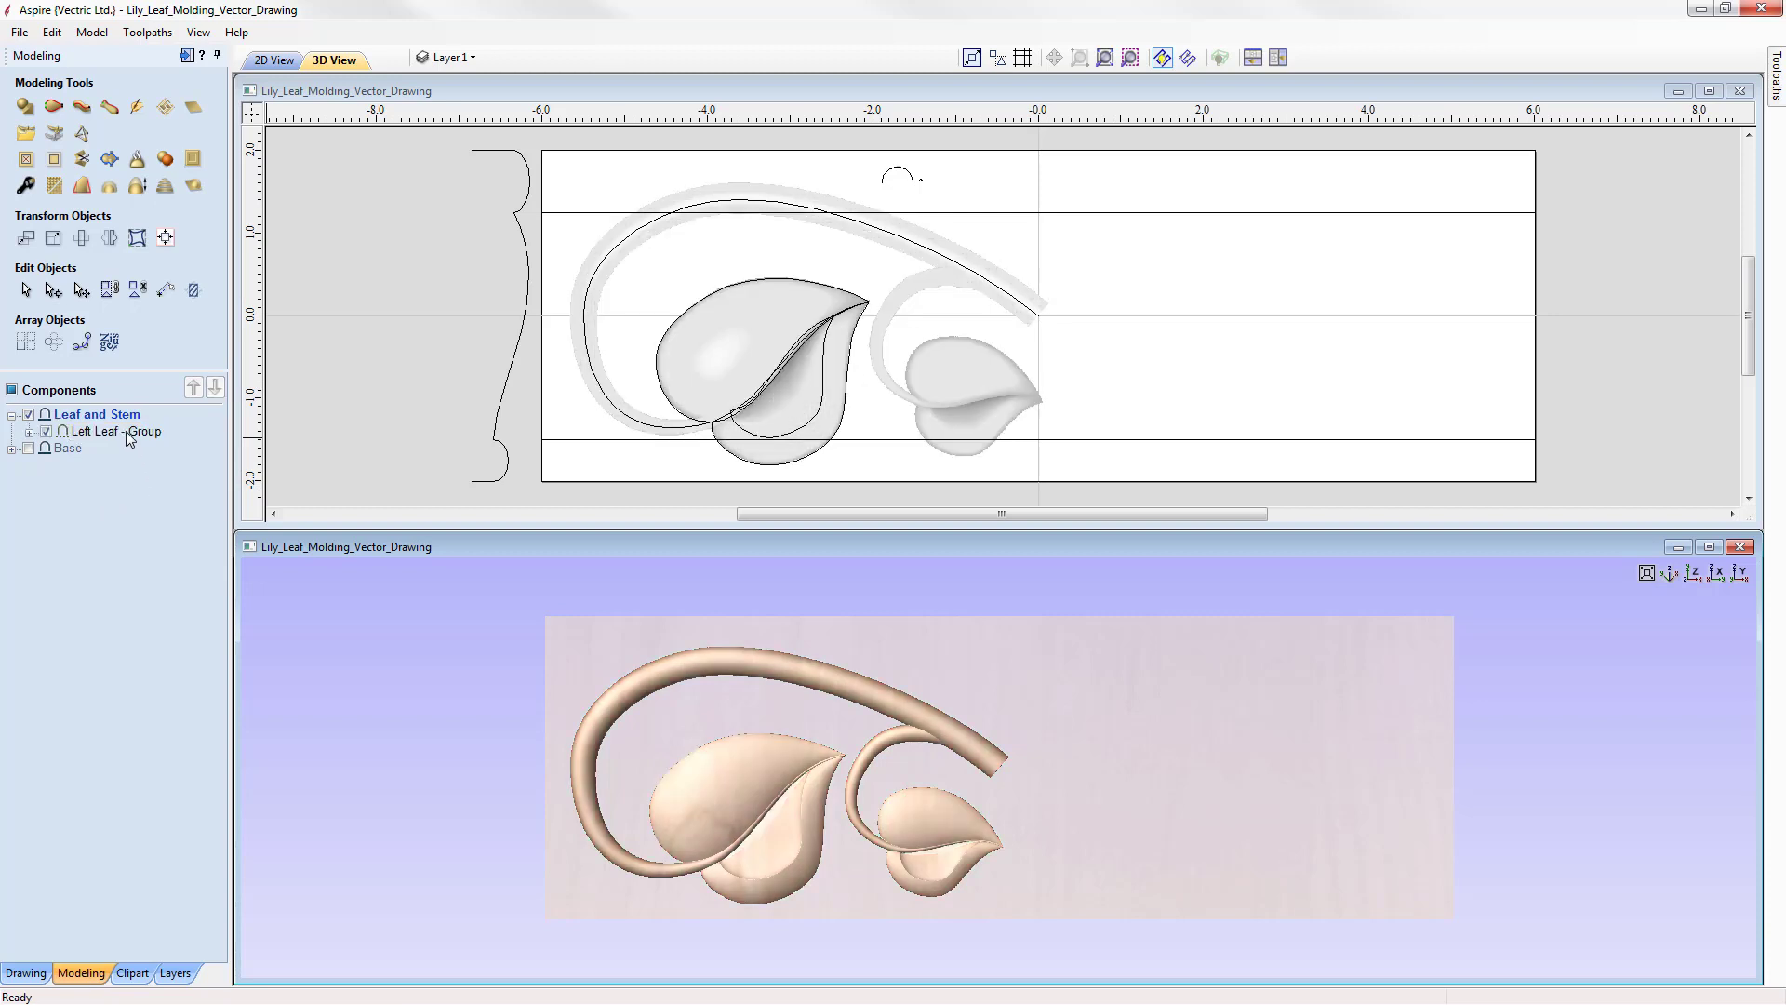
- Set the combine mode of Left Leaf - Group to Merge and check the components it contains
{"action": "right_click", "coordinate": [126, 432]}
{"action": "mouse_move", "coordinate": [196, 448]}
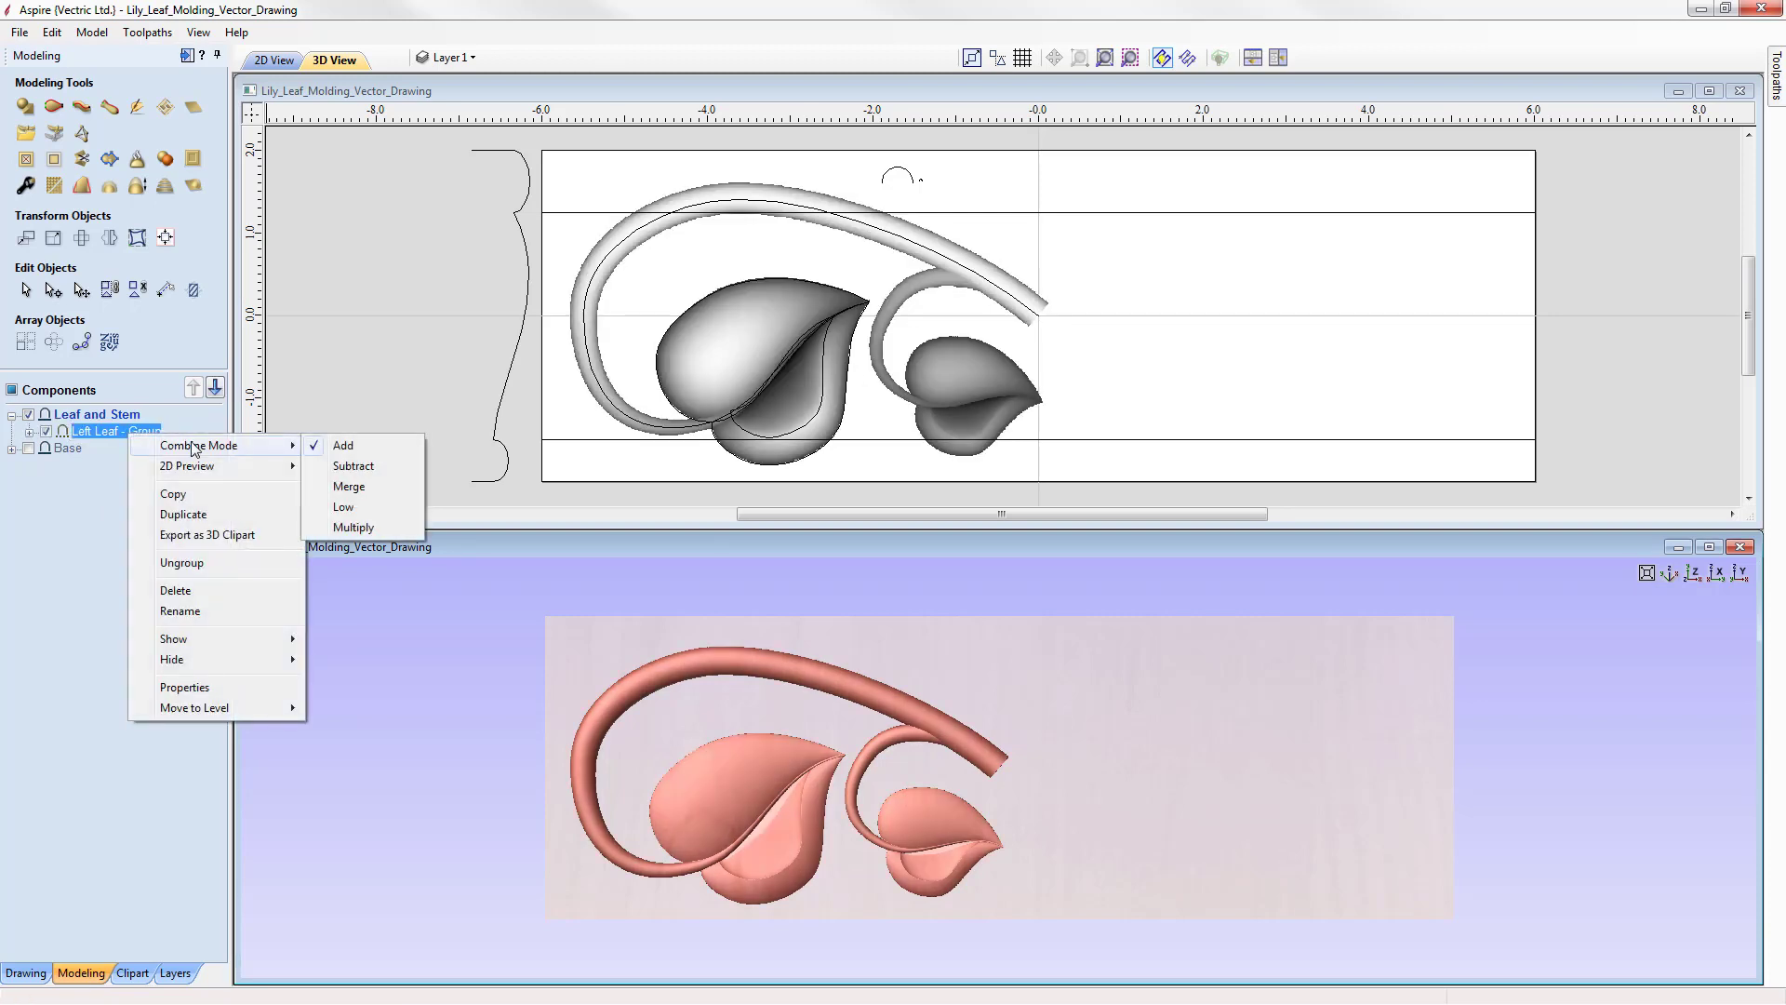
{"action": "left_click", "coordinate": [346, 484]}
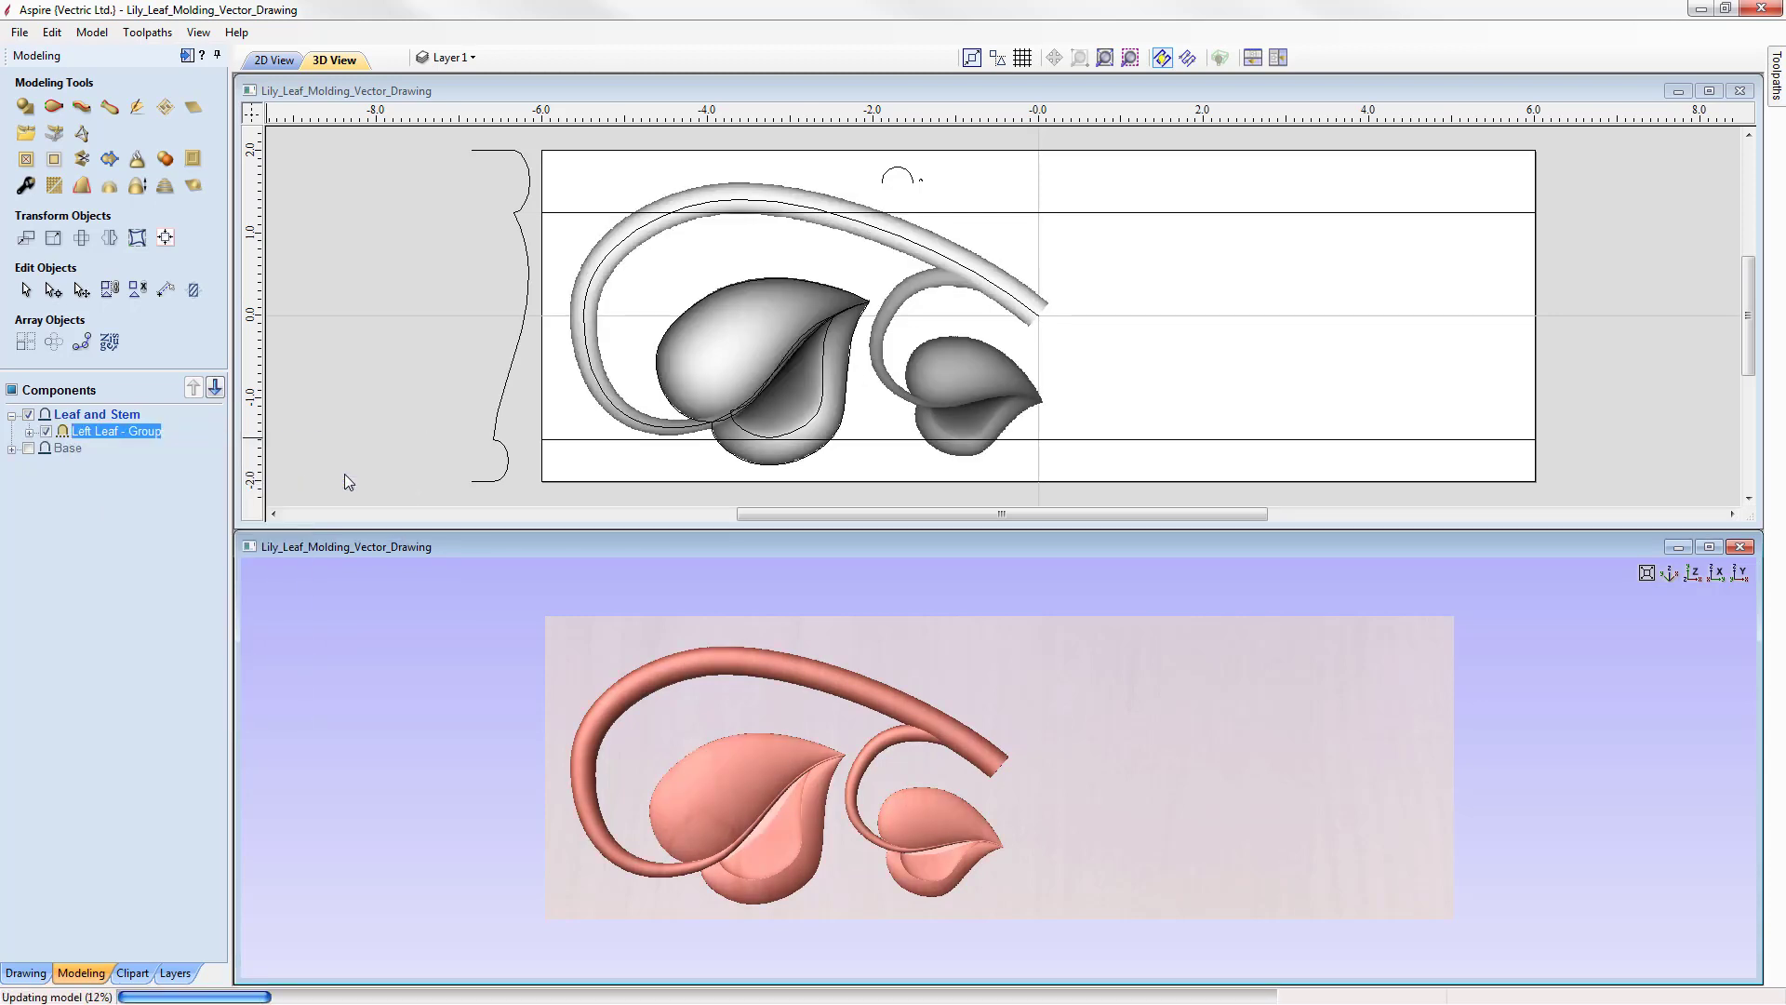
{"action": "left_click", "coordinate": [30, 431]}
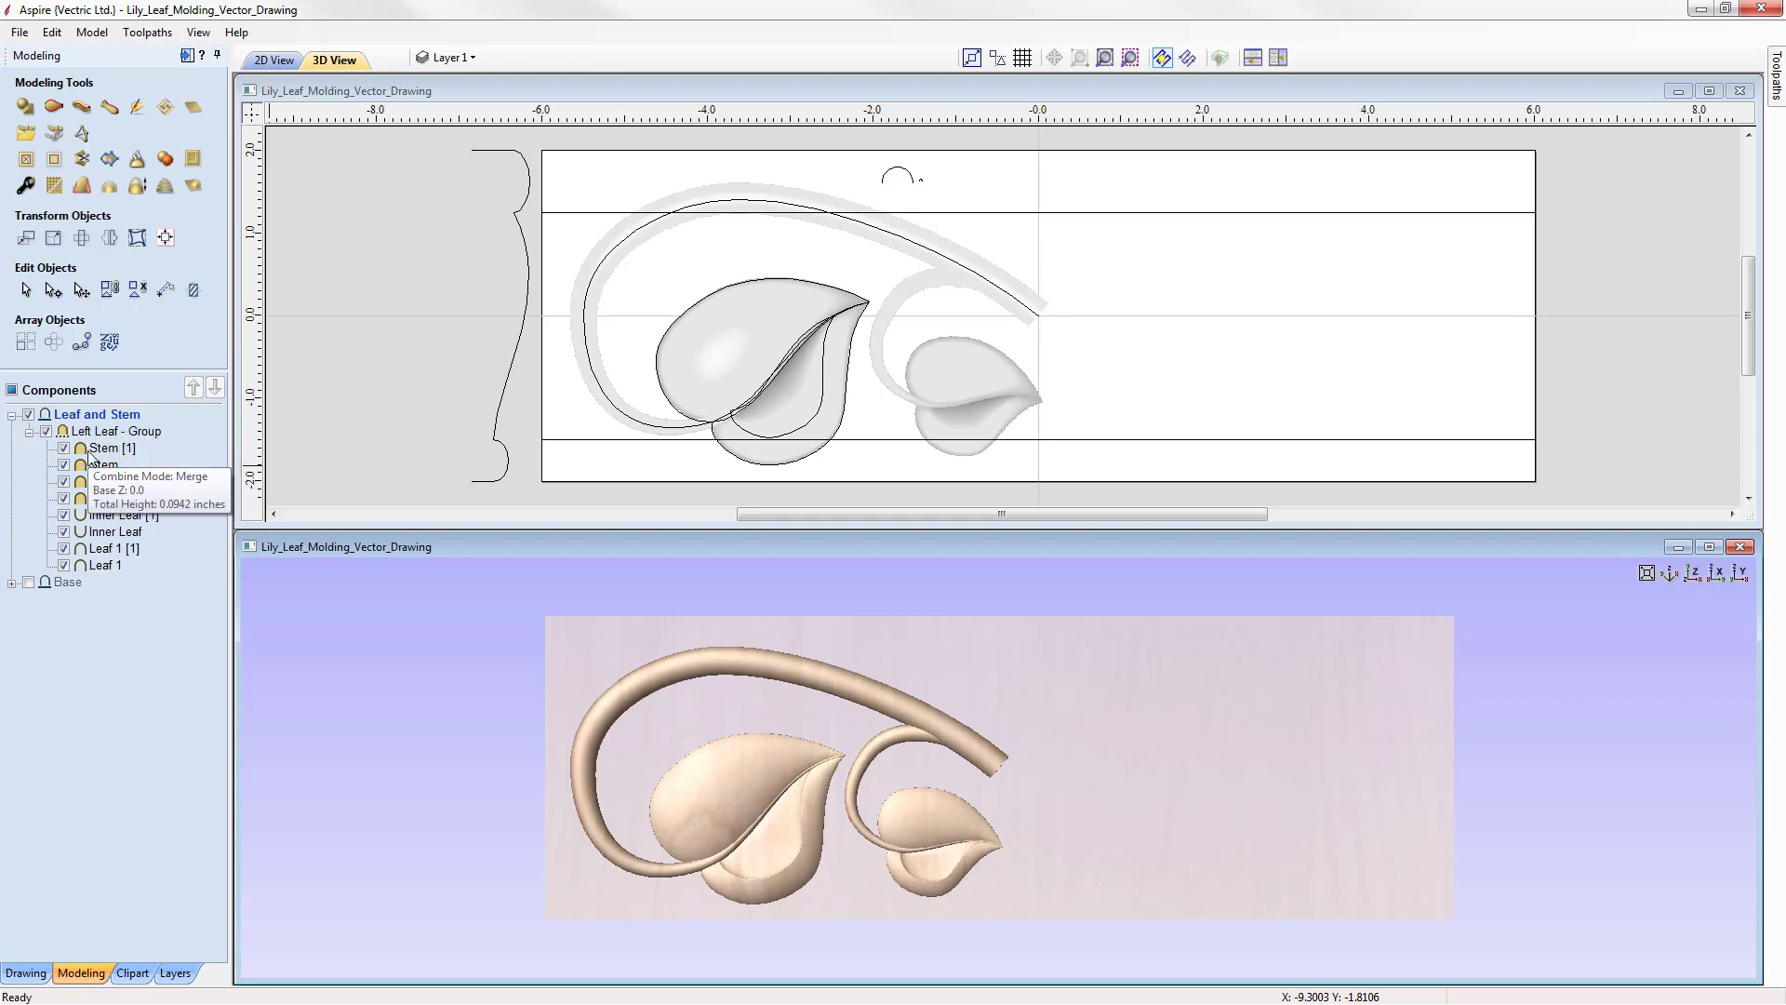
{"action": "left_click", "coordinate": [29, 432]}
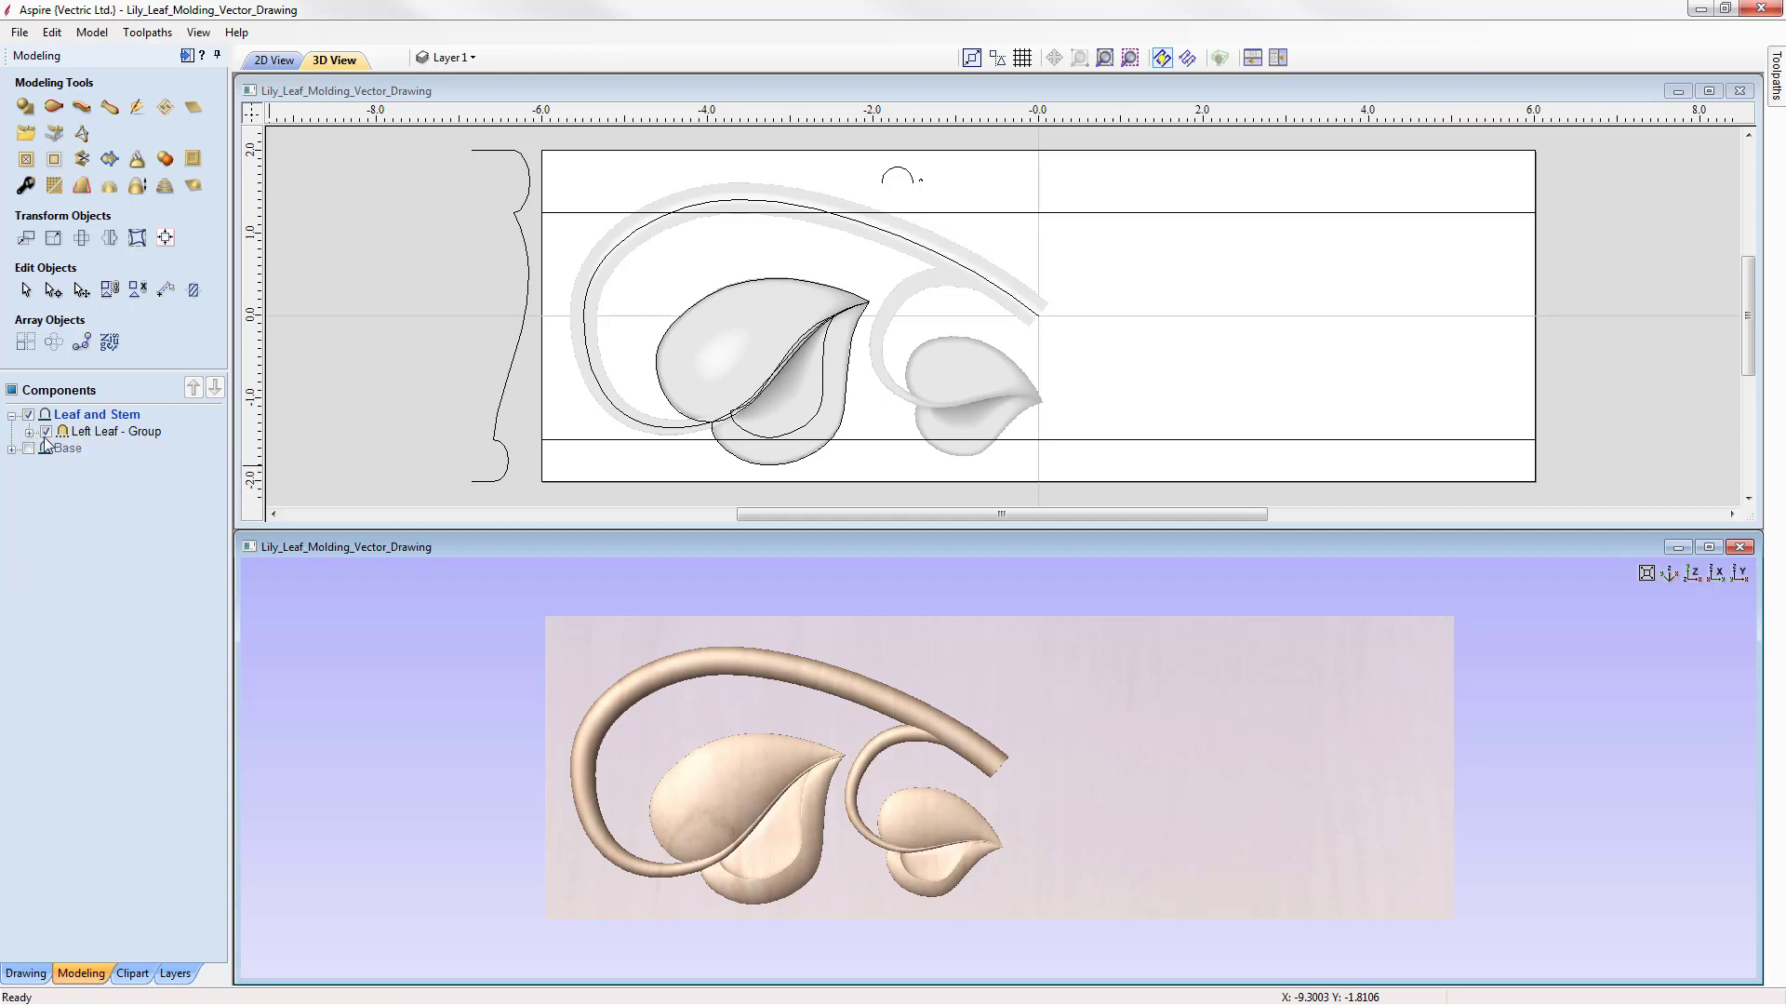
- Create a mirrored copy of Left Leaf - Group, flipped horizontally about the job center
{"action": "left_click", "coordinate": [761, 327]}
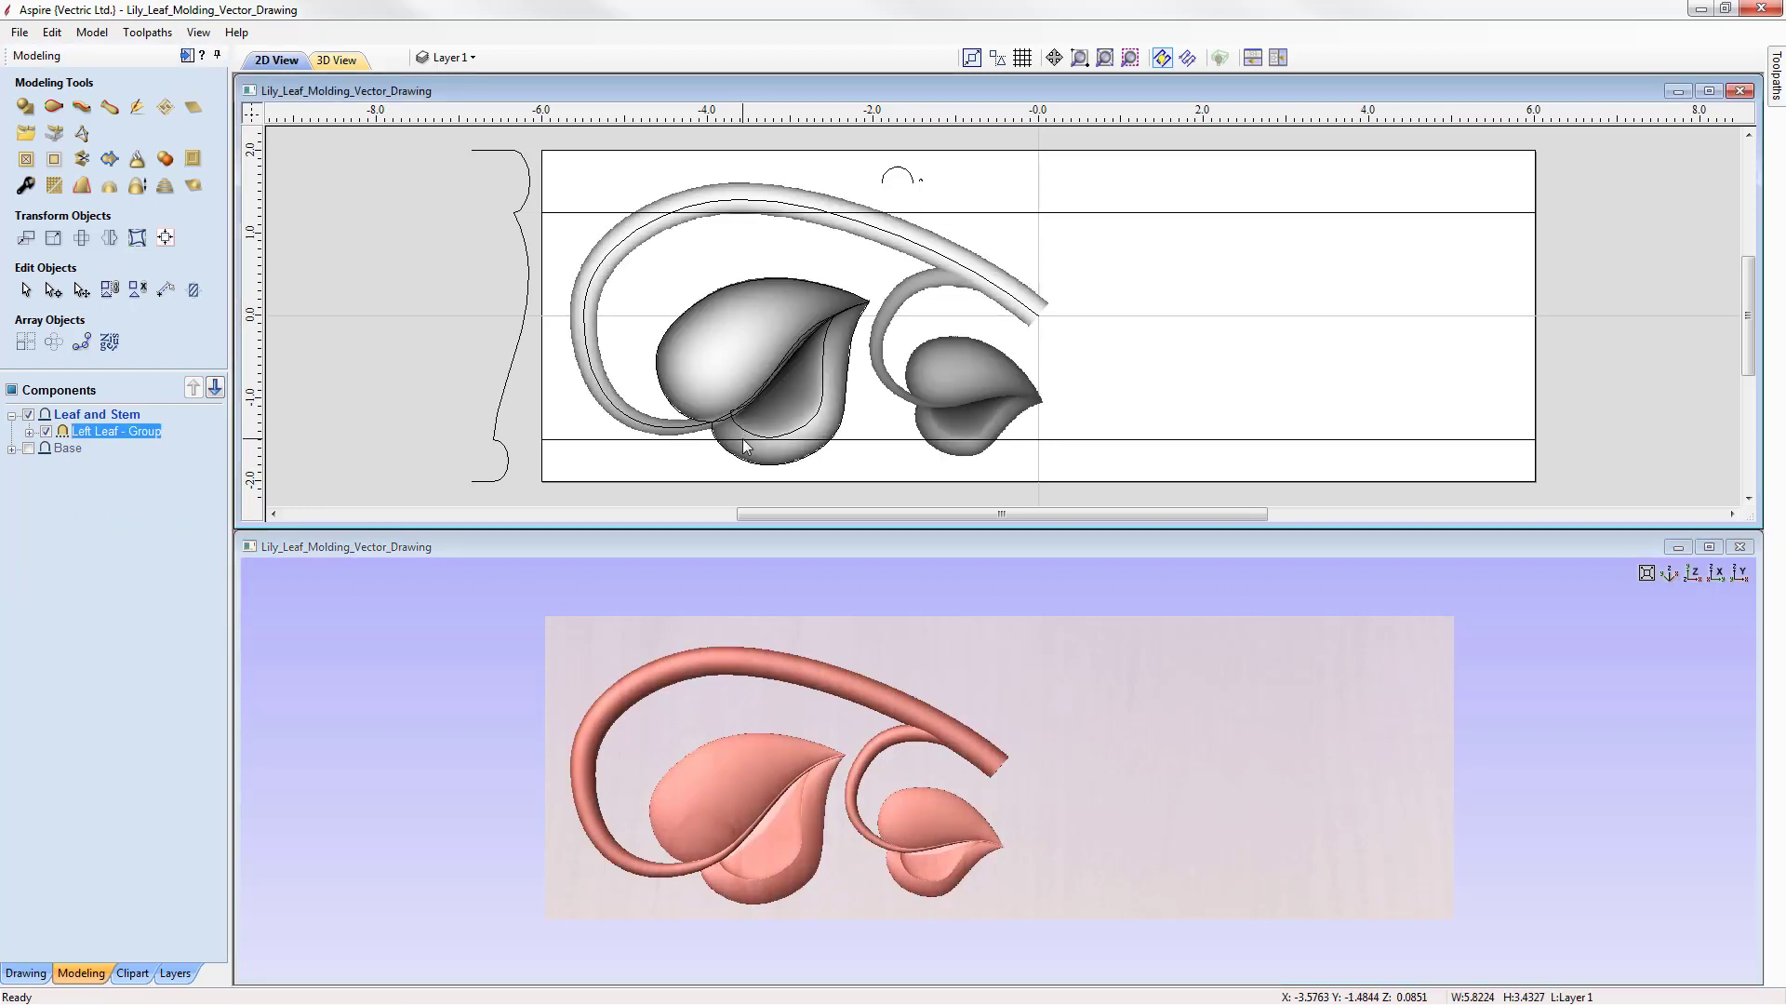
{"action": "left_click", "coordinate": [108, 239]}
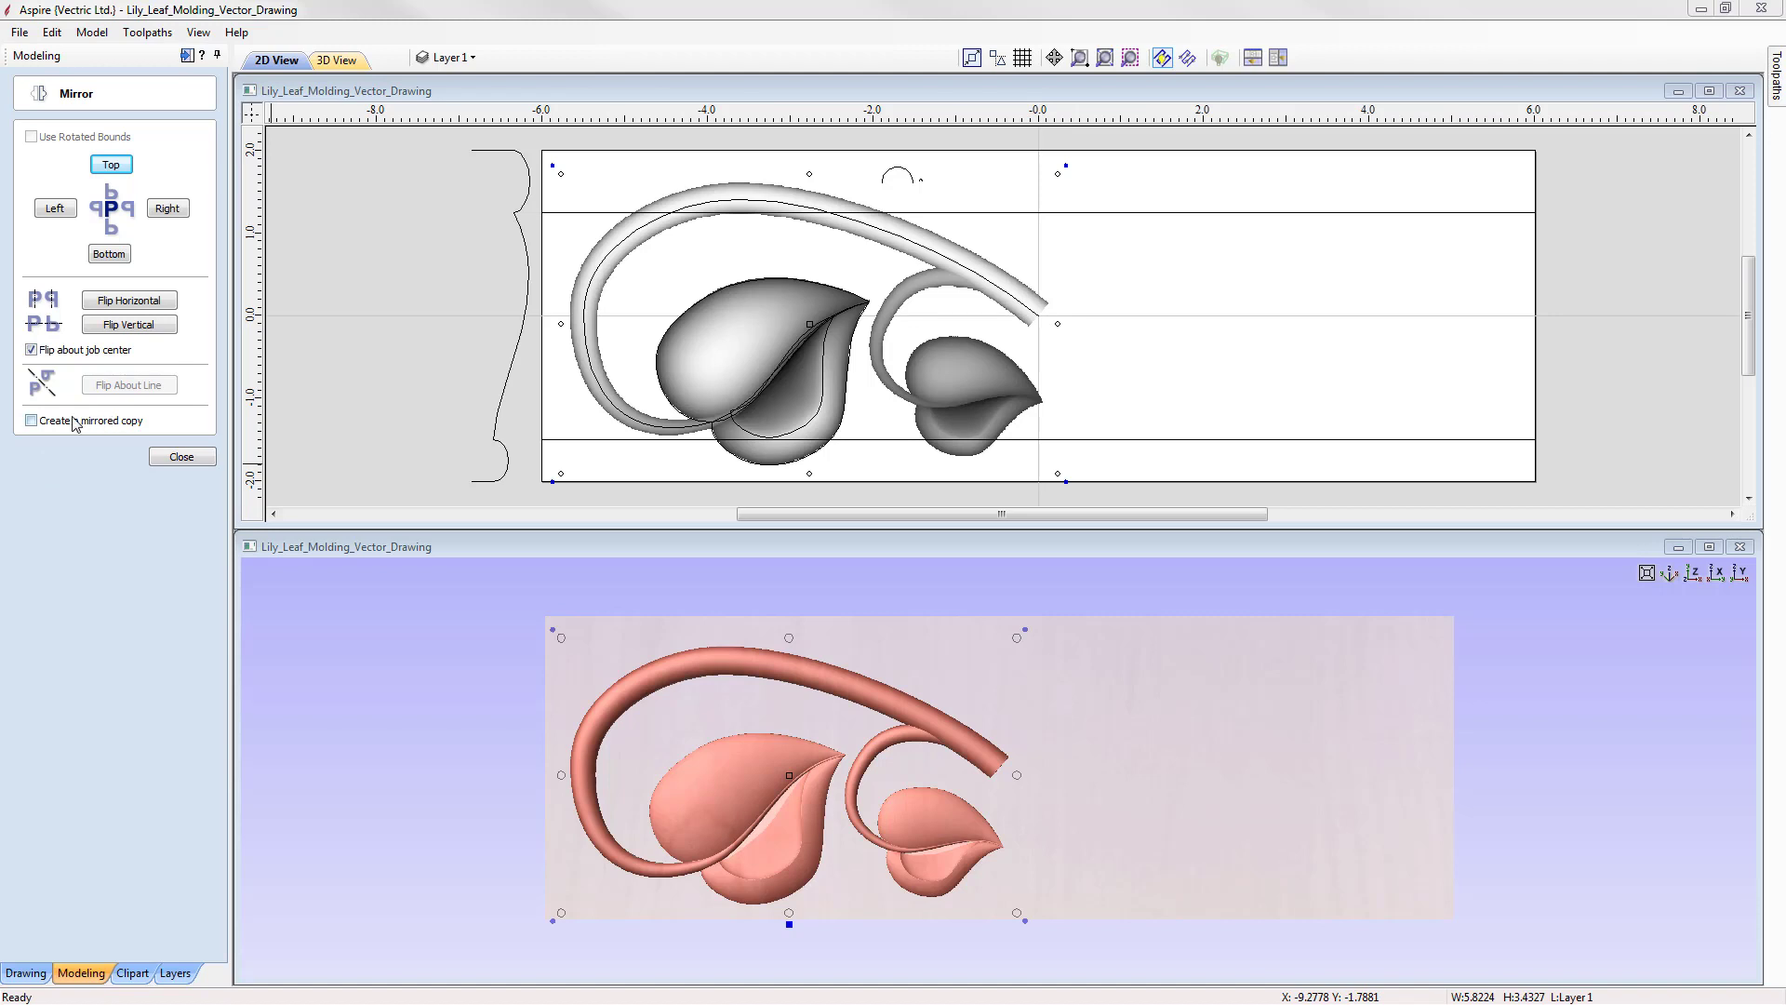
{"action": "left_click", "coordinate": [75, 424]}
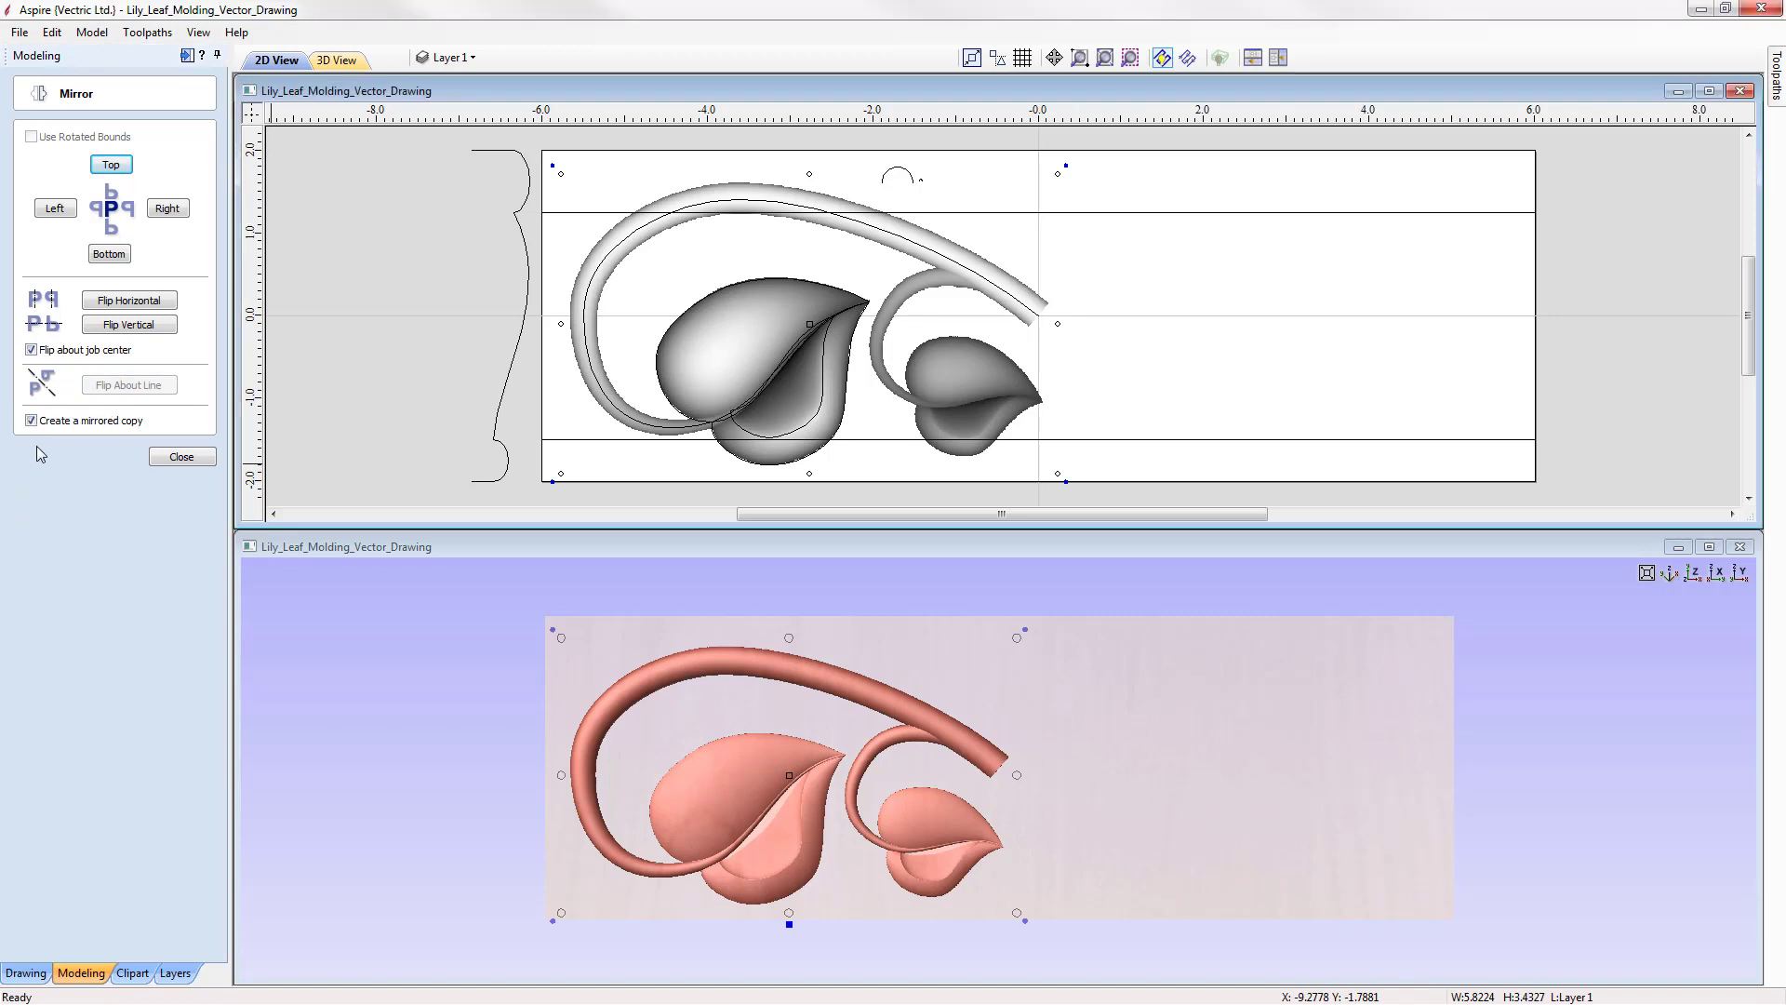
{"action": "left_click", "coordinate": [144, 300]}
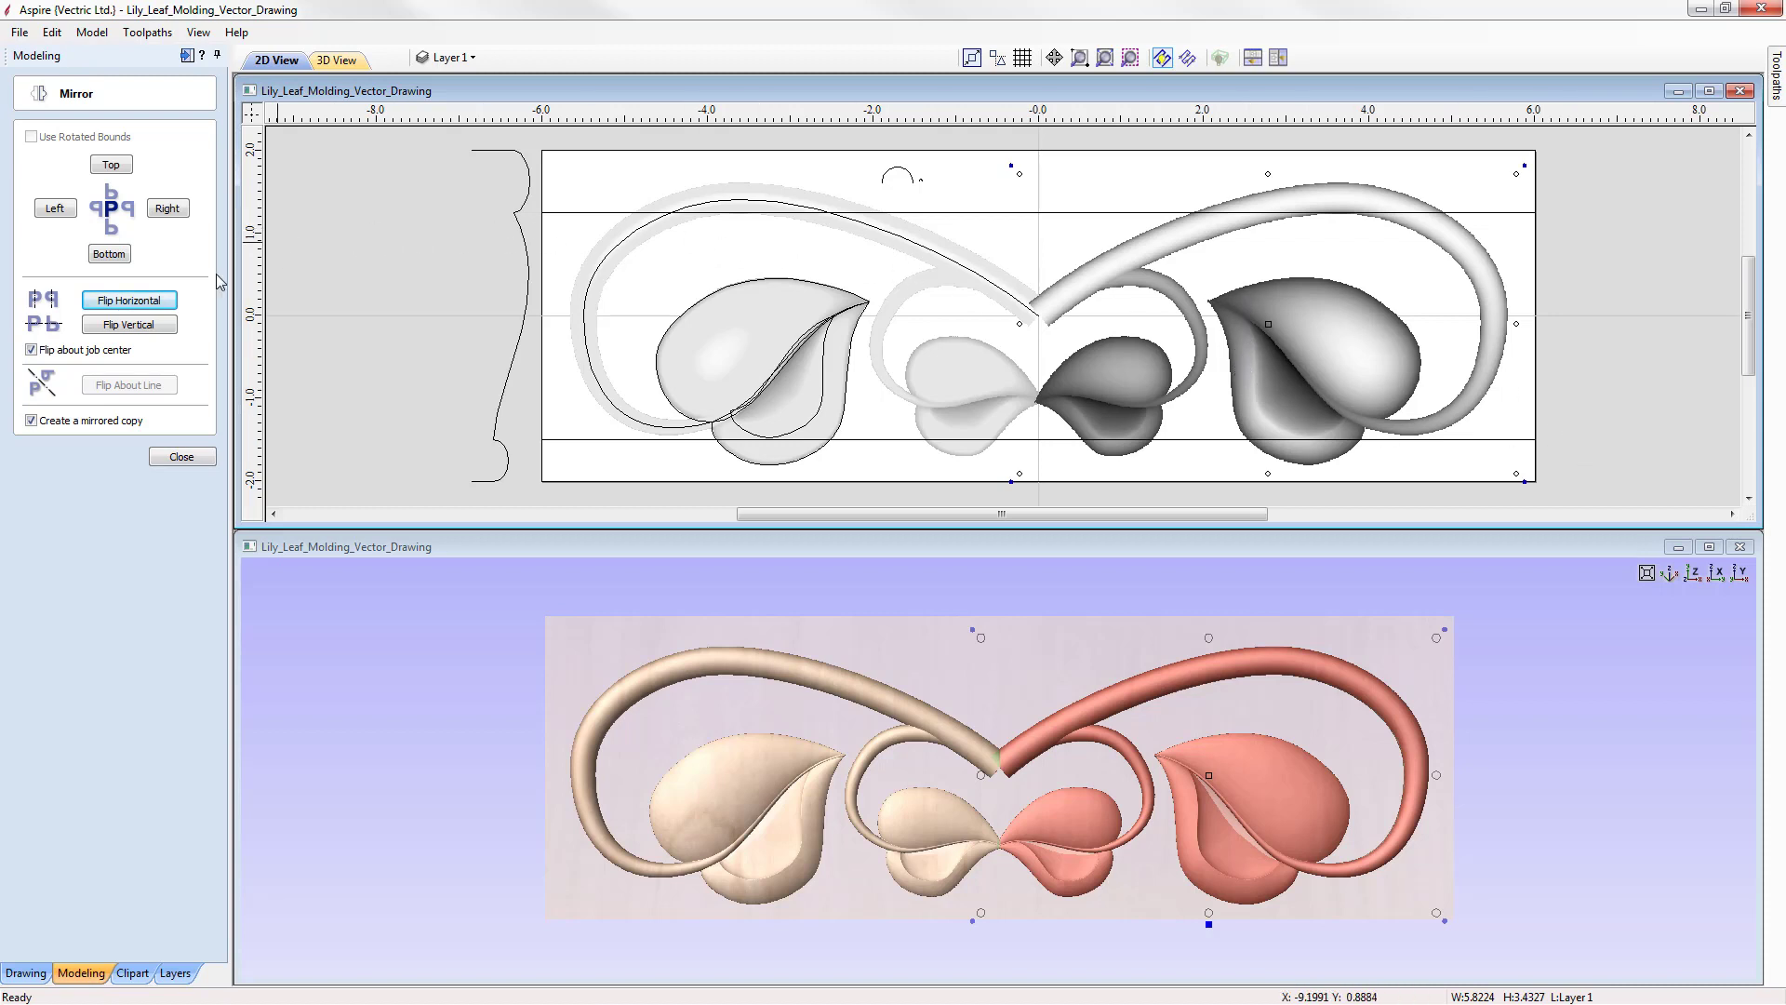
- Flip the mirrored group vertically about the job center without making another copy, and finish mirroring
{"action": "left_click", "coordinate": [32, 420]}
{"action": "left_click", "coordinate": [160, 335]}
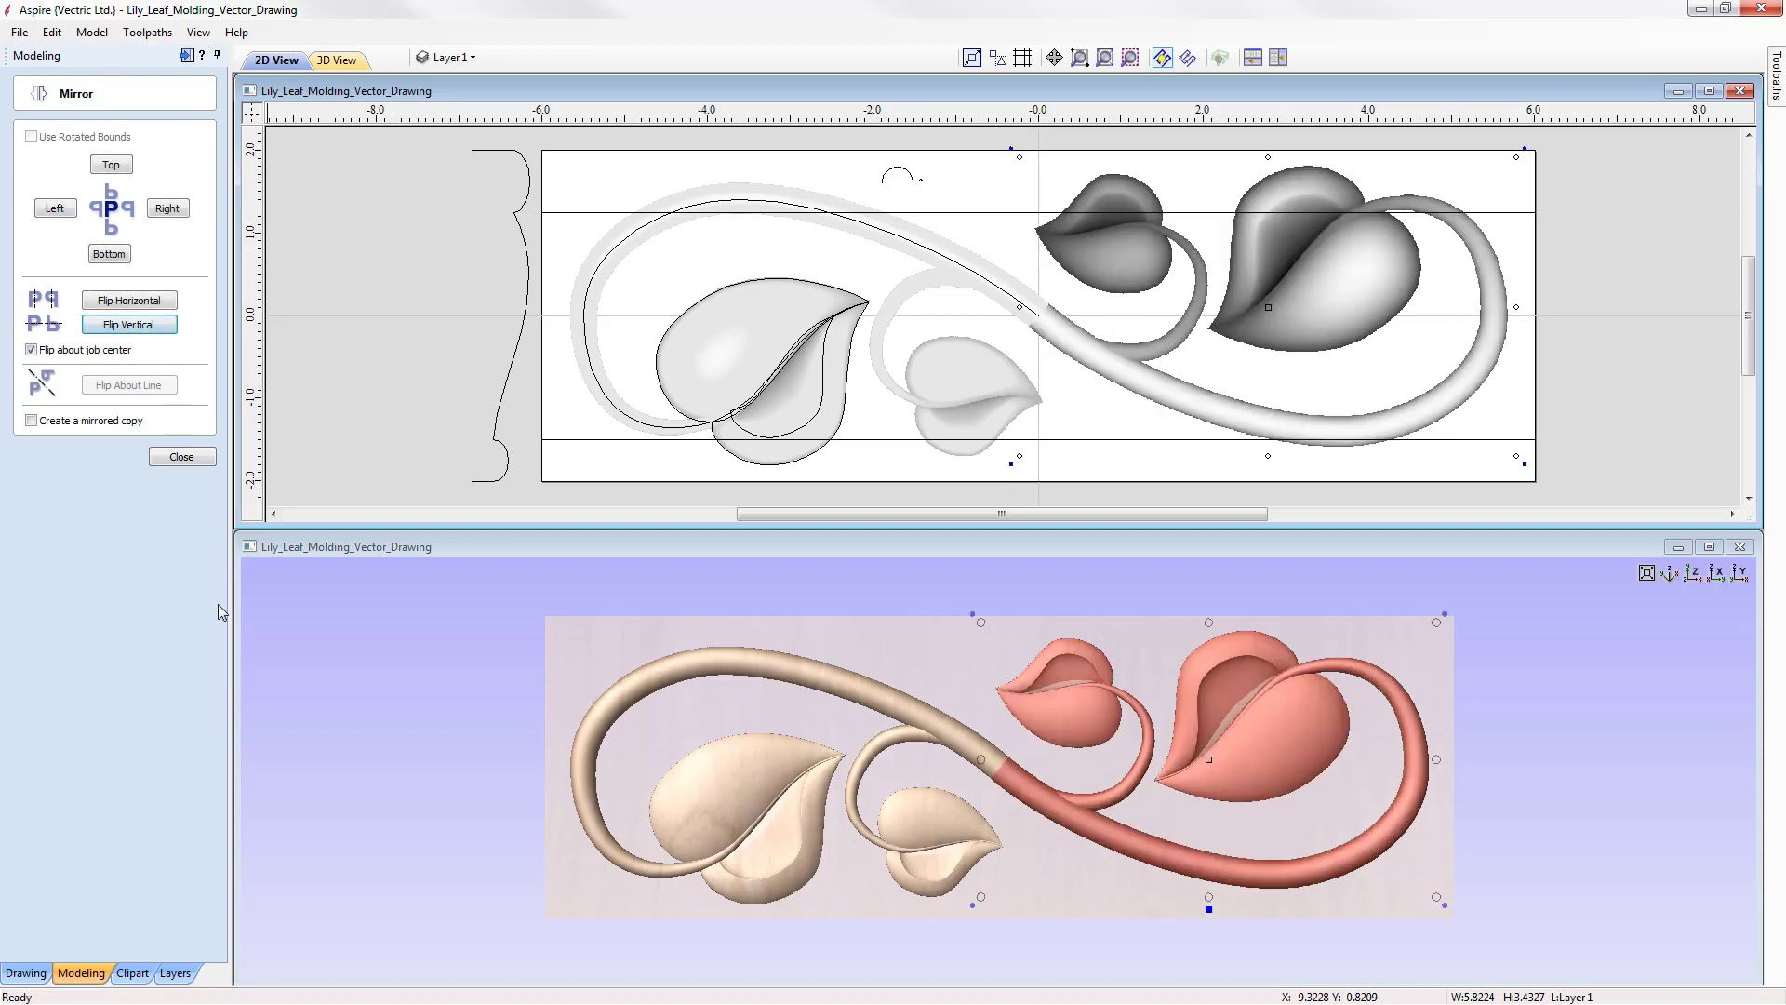
{"action": "left_click", "coordinate": [181, 457]}
{"action": "left_click", "coordinate": [388, 467]}
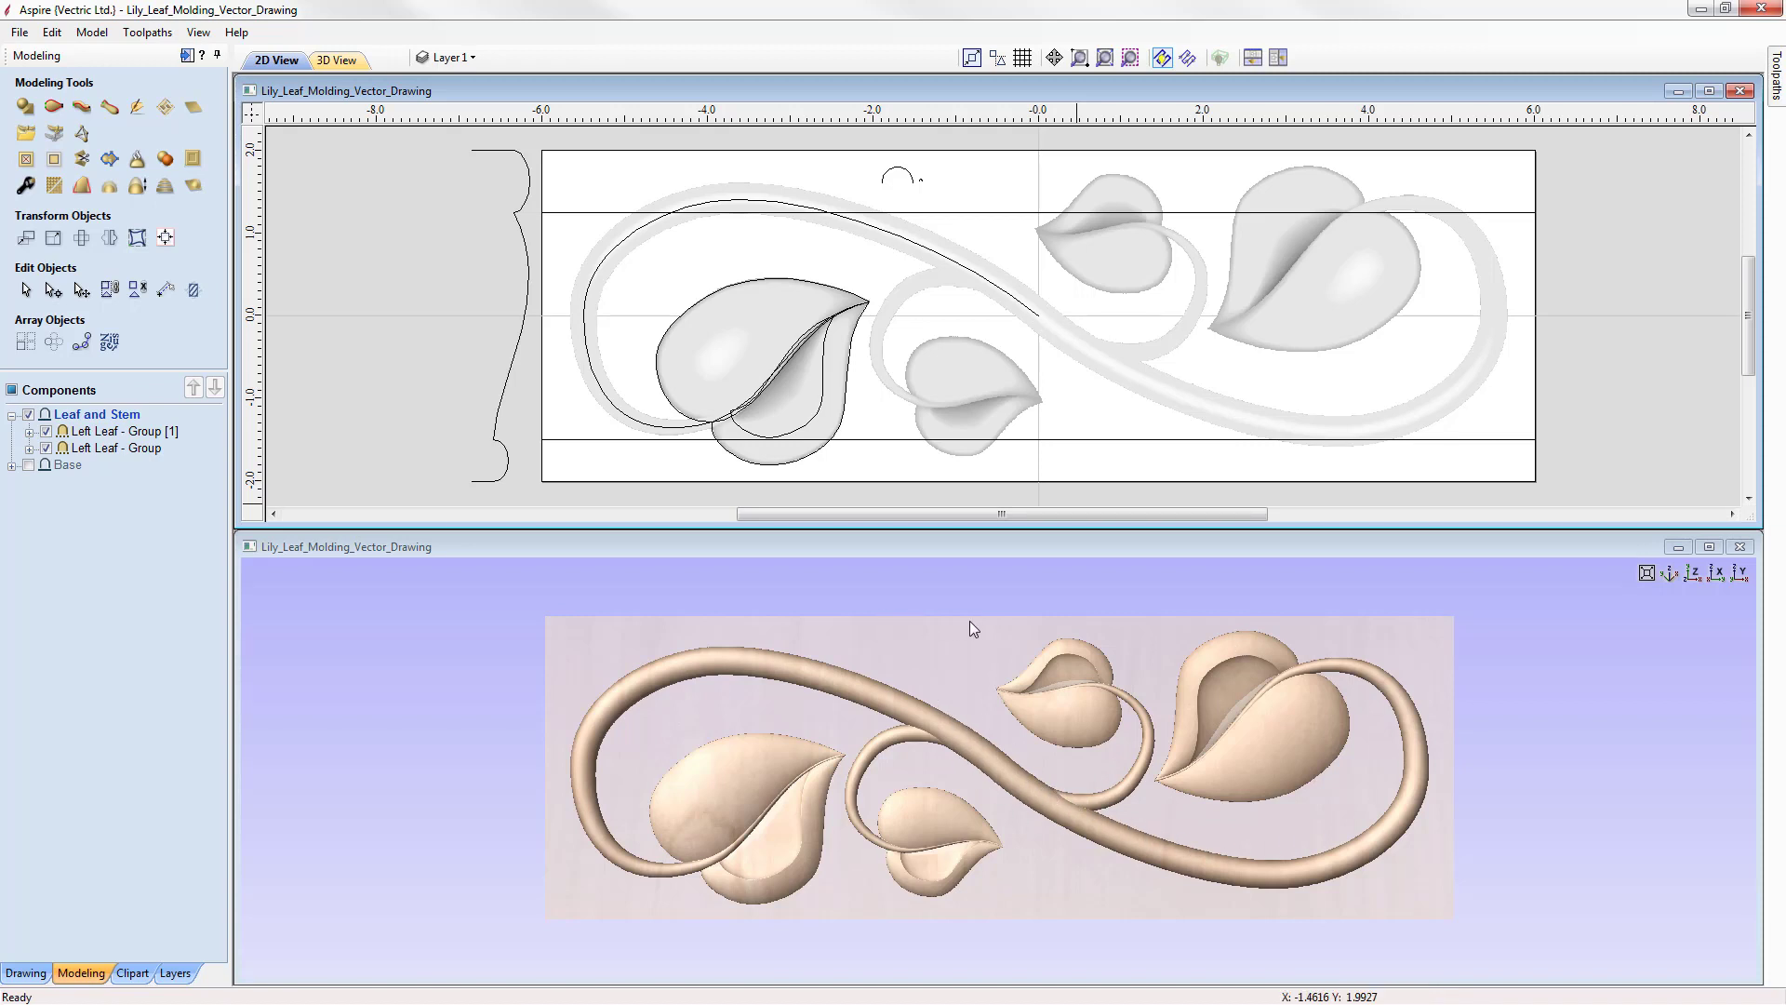
- Examine the nodes of the large stem's curve, including its end node at the job center
{"action": "left_click", "coordinate": [946, 259]}
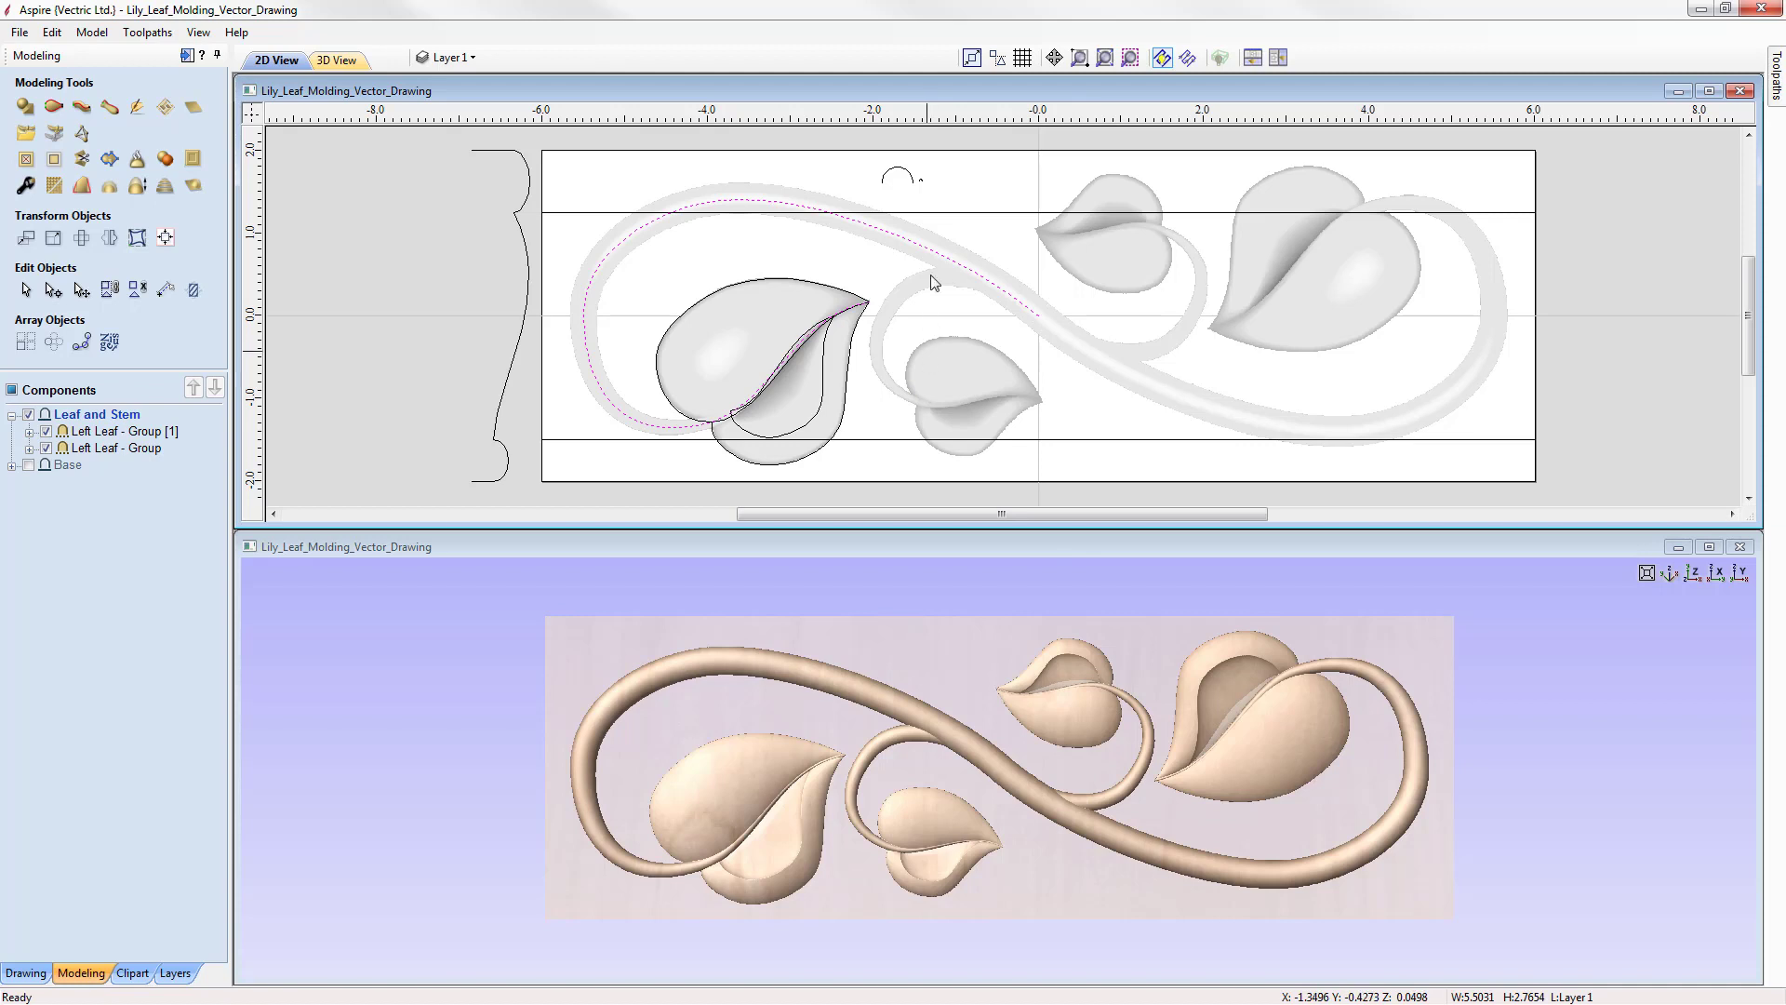
{"action": "key", "text": "n"}
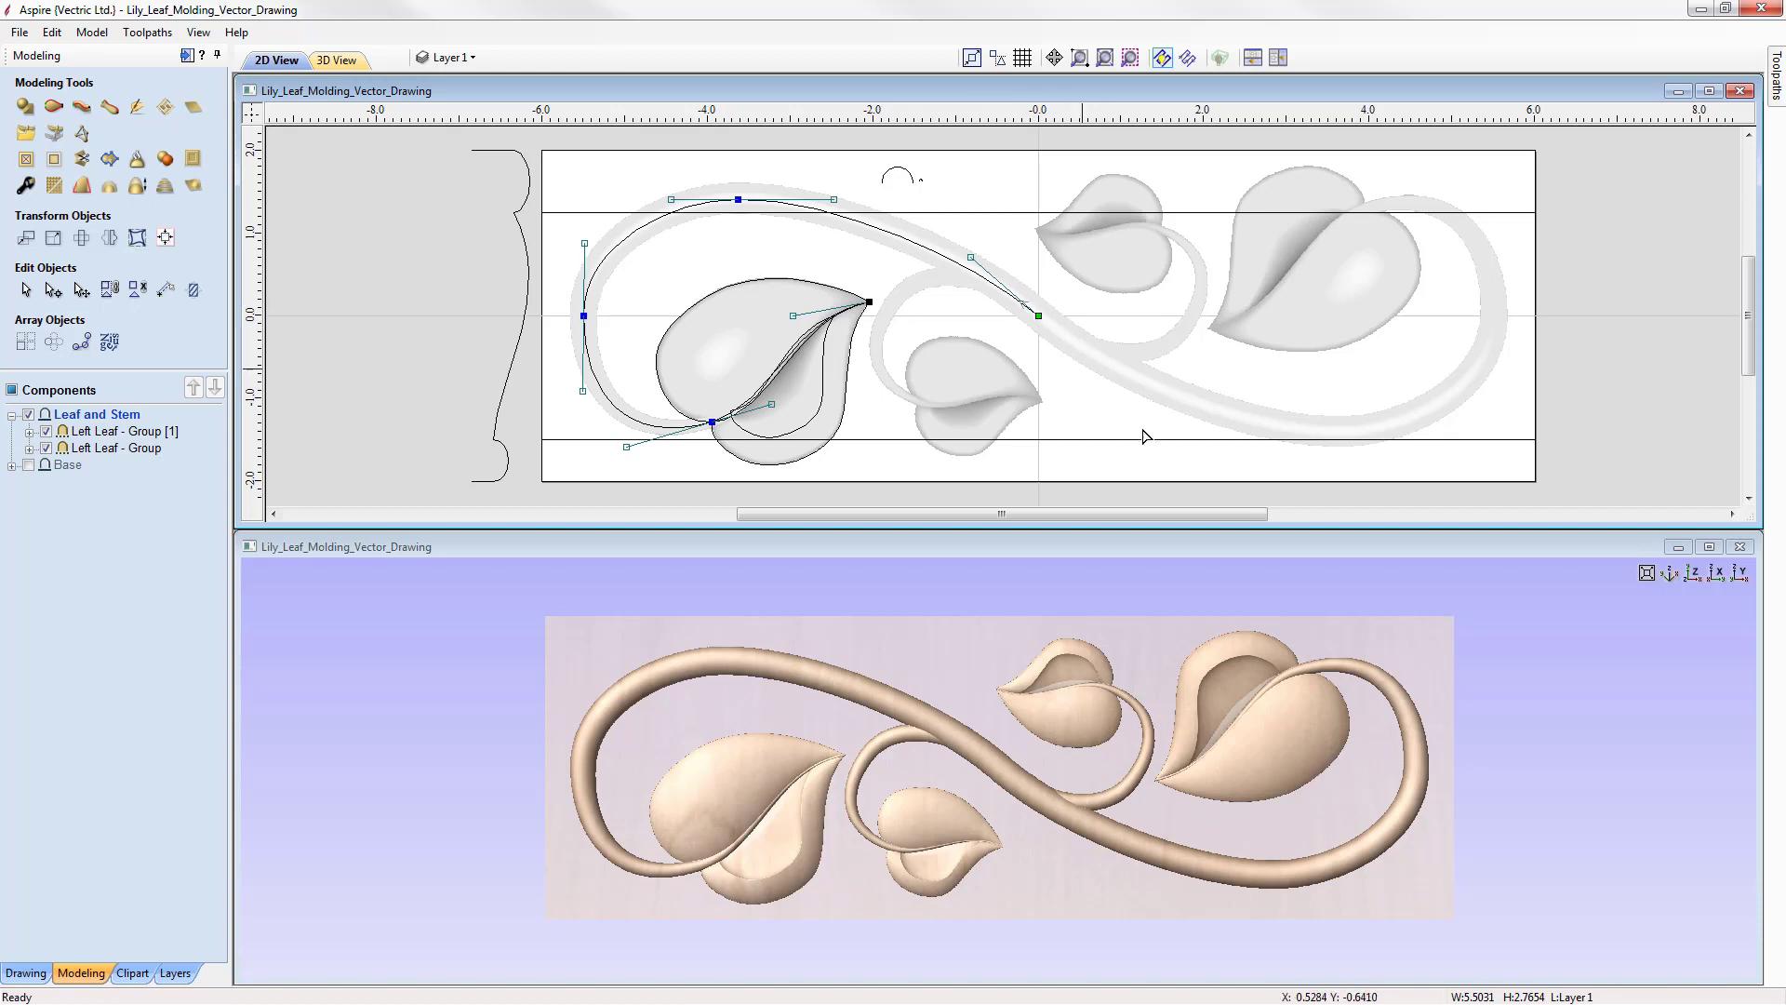
{"action": "left_click", "coordinate": [689, 272]}
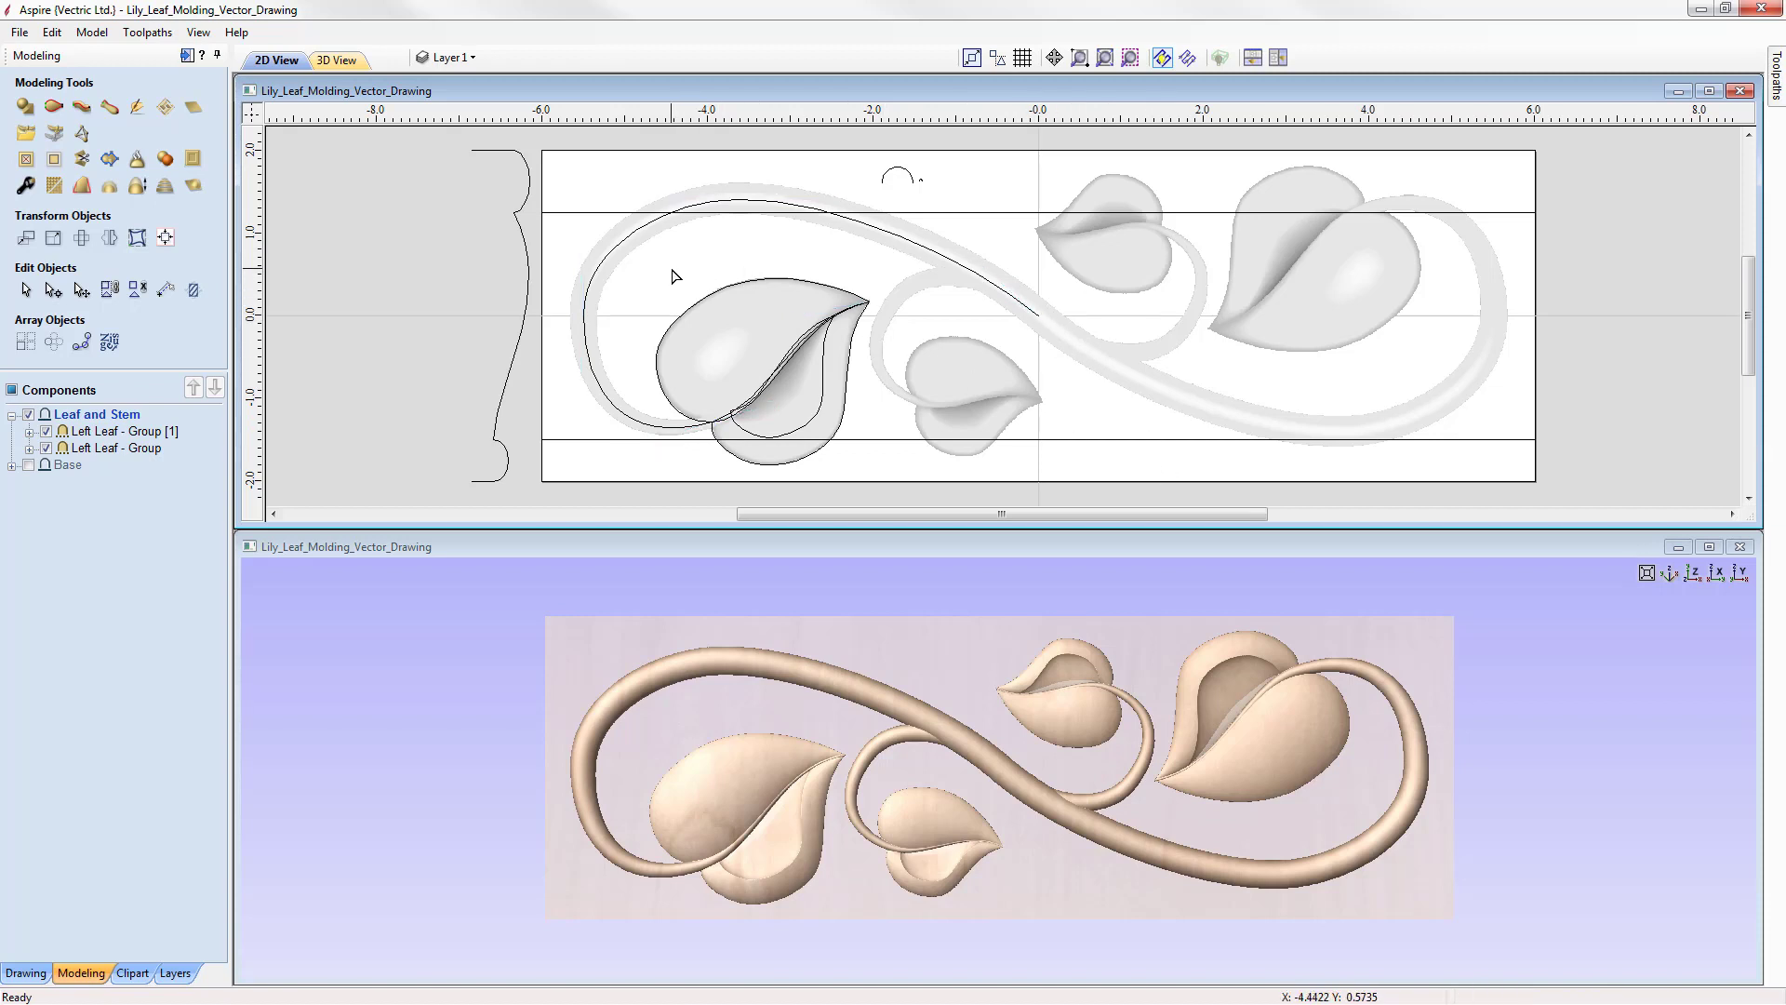
- Rename the mirrored component group Left Leaf - Group [1] as Right Leaf - Group
{"action": "left_click", "coordinate": [138, 434]}
{"action": "right_click", "coordinate": [132, 431]}
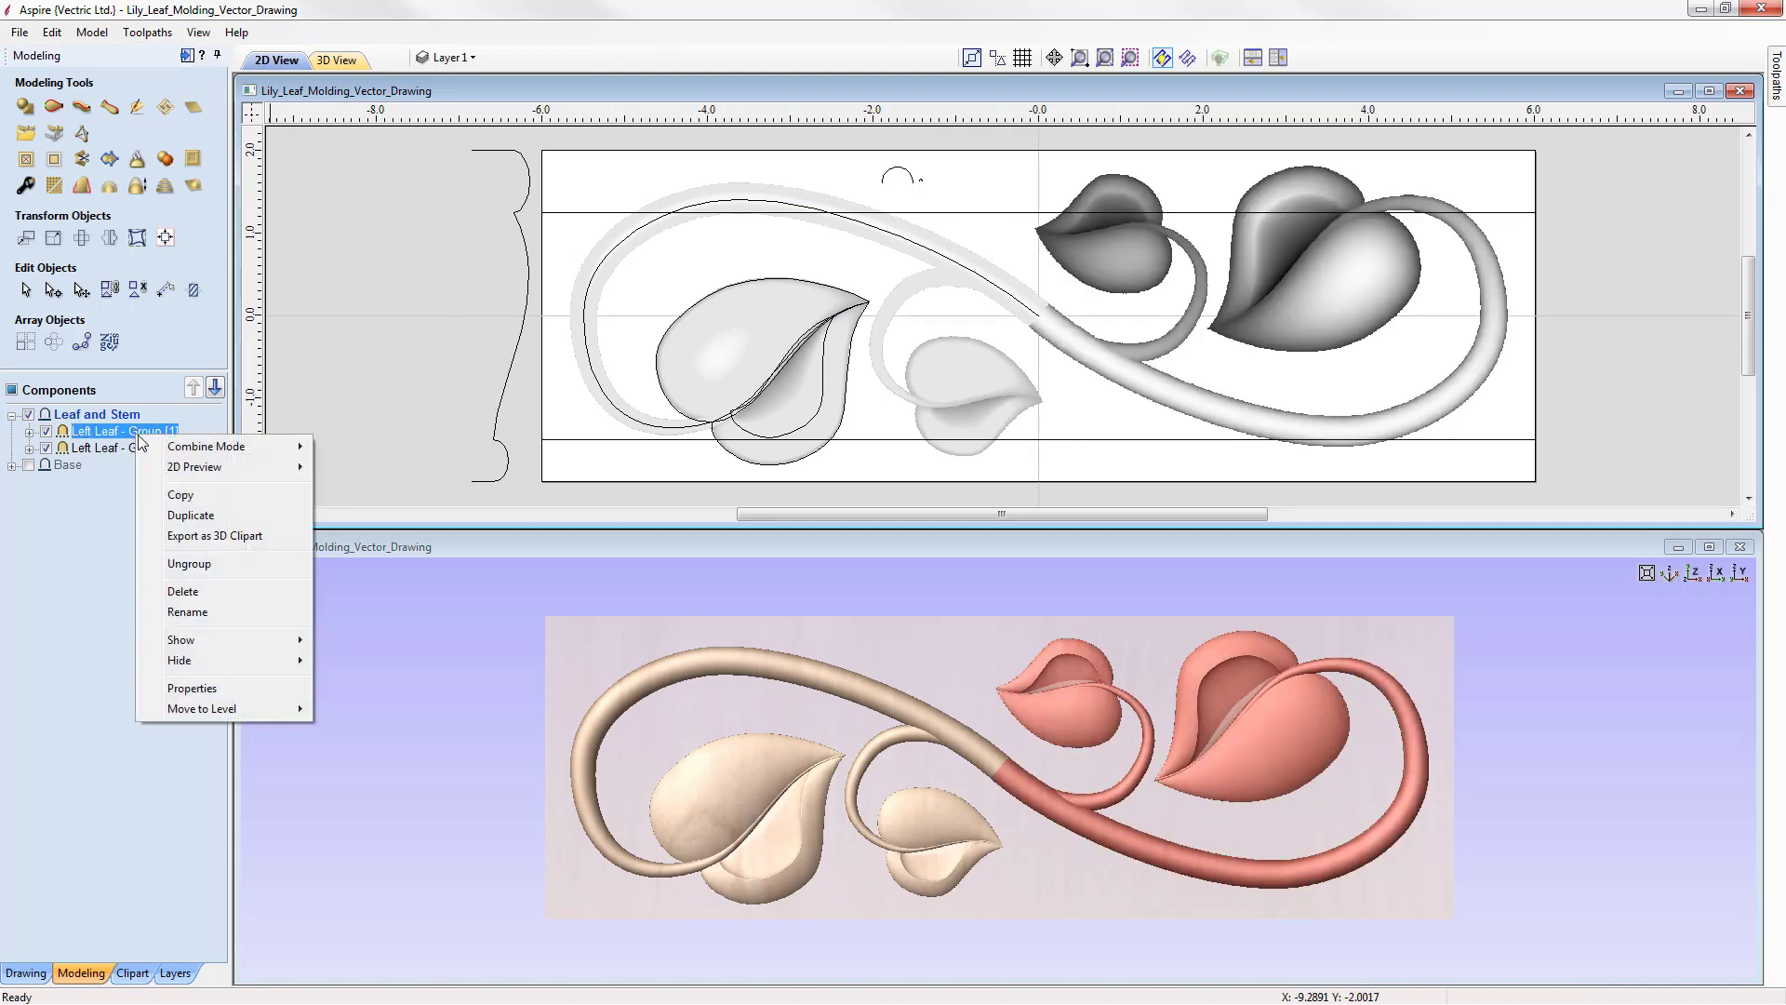
{"action": "left_click", "coordinate": [187, 612]}
{"action": "key", "text": "End"}
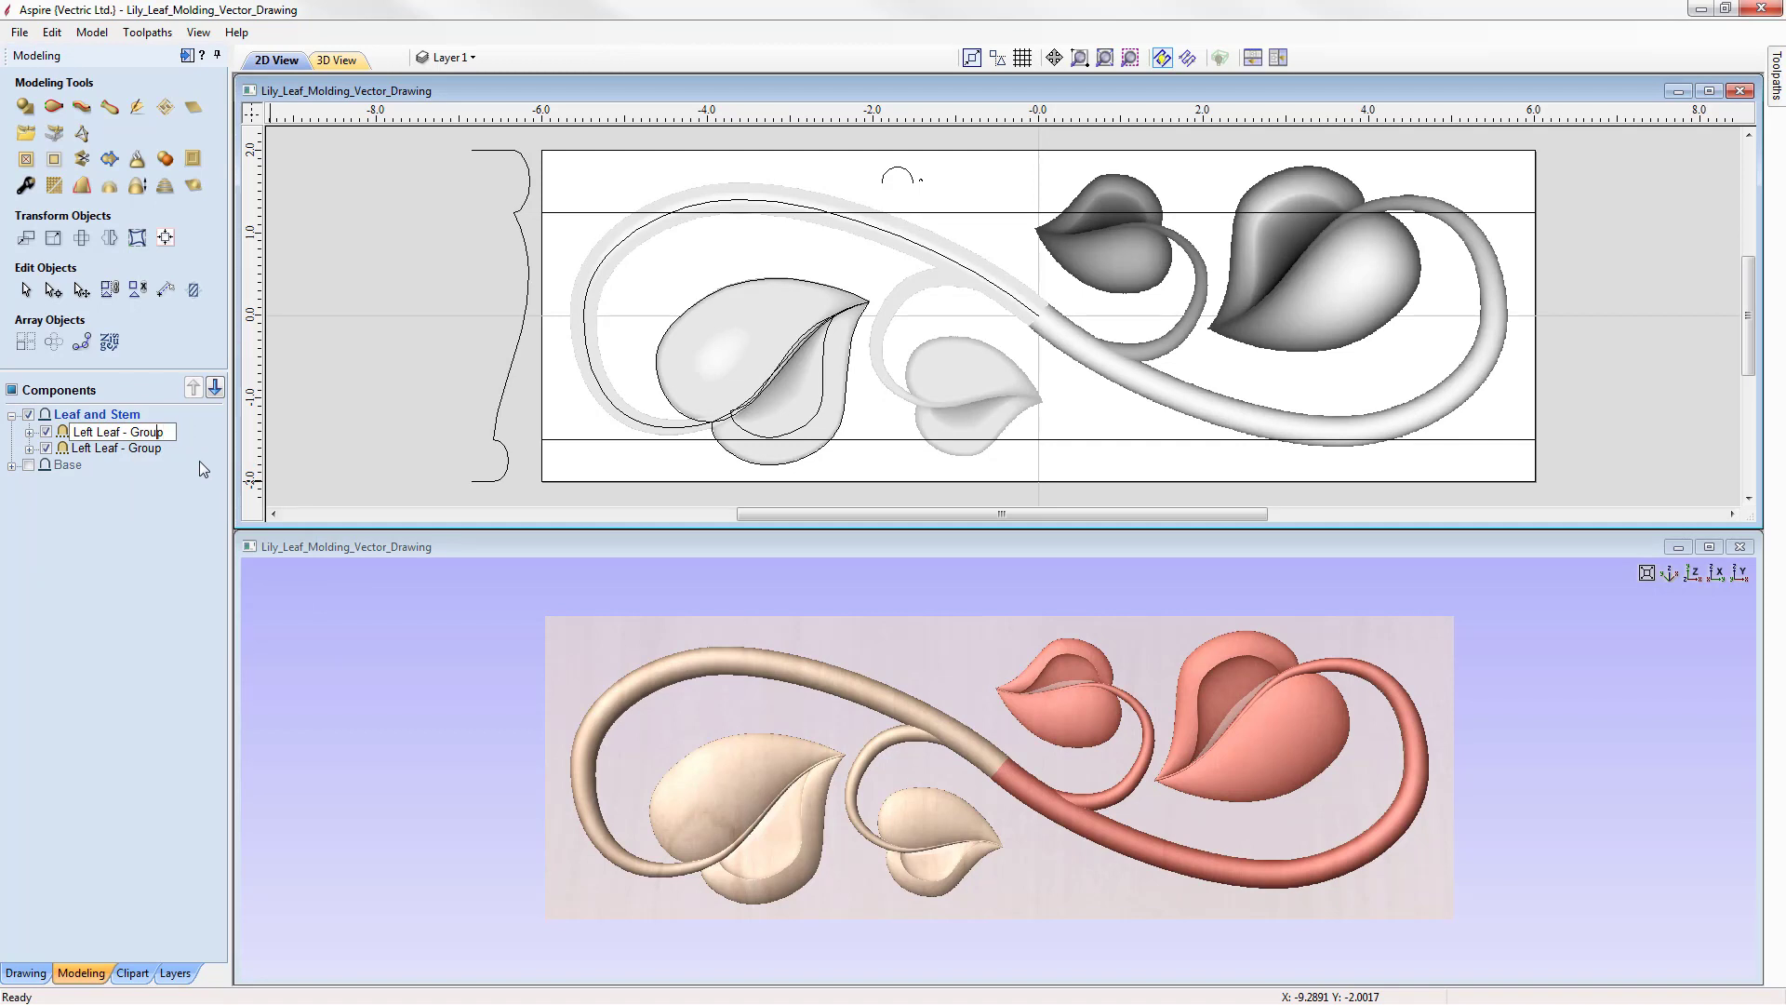
{"action": "key", "text": "BackSpace"}
{"action": "key", "text": "BackSpace"}
{"action": "key", "text": "BackSpace"}
{"action": "key", "text": "BackSpace"}
{"action": "type", "text": "Right"}
{"action": "left_click", "coordinate": [137, 522]}
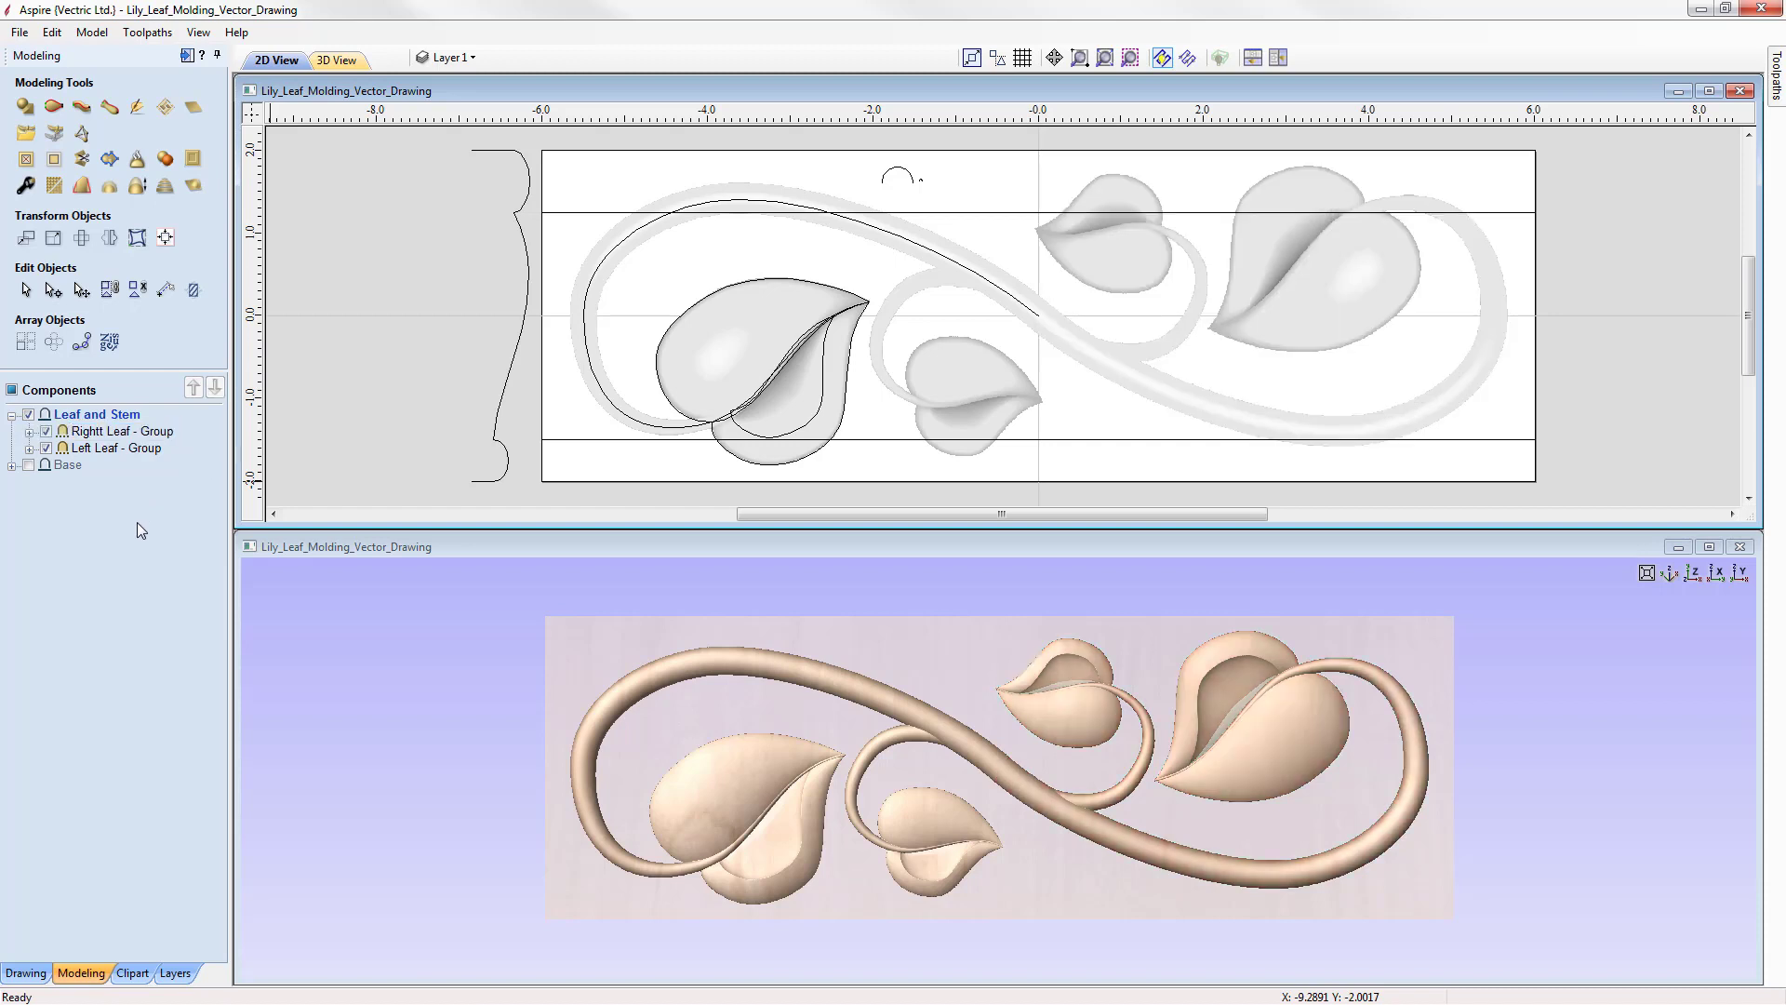
- Make the Base level visible with the leaves and stems, and maximize the 2D view fitted to the drawing
{"action": "left_click", "coordinate": [29, 465]}
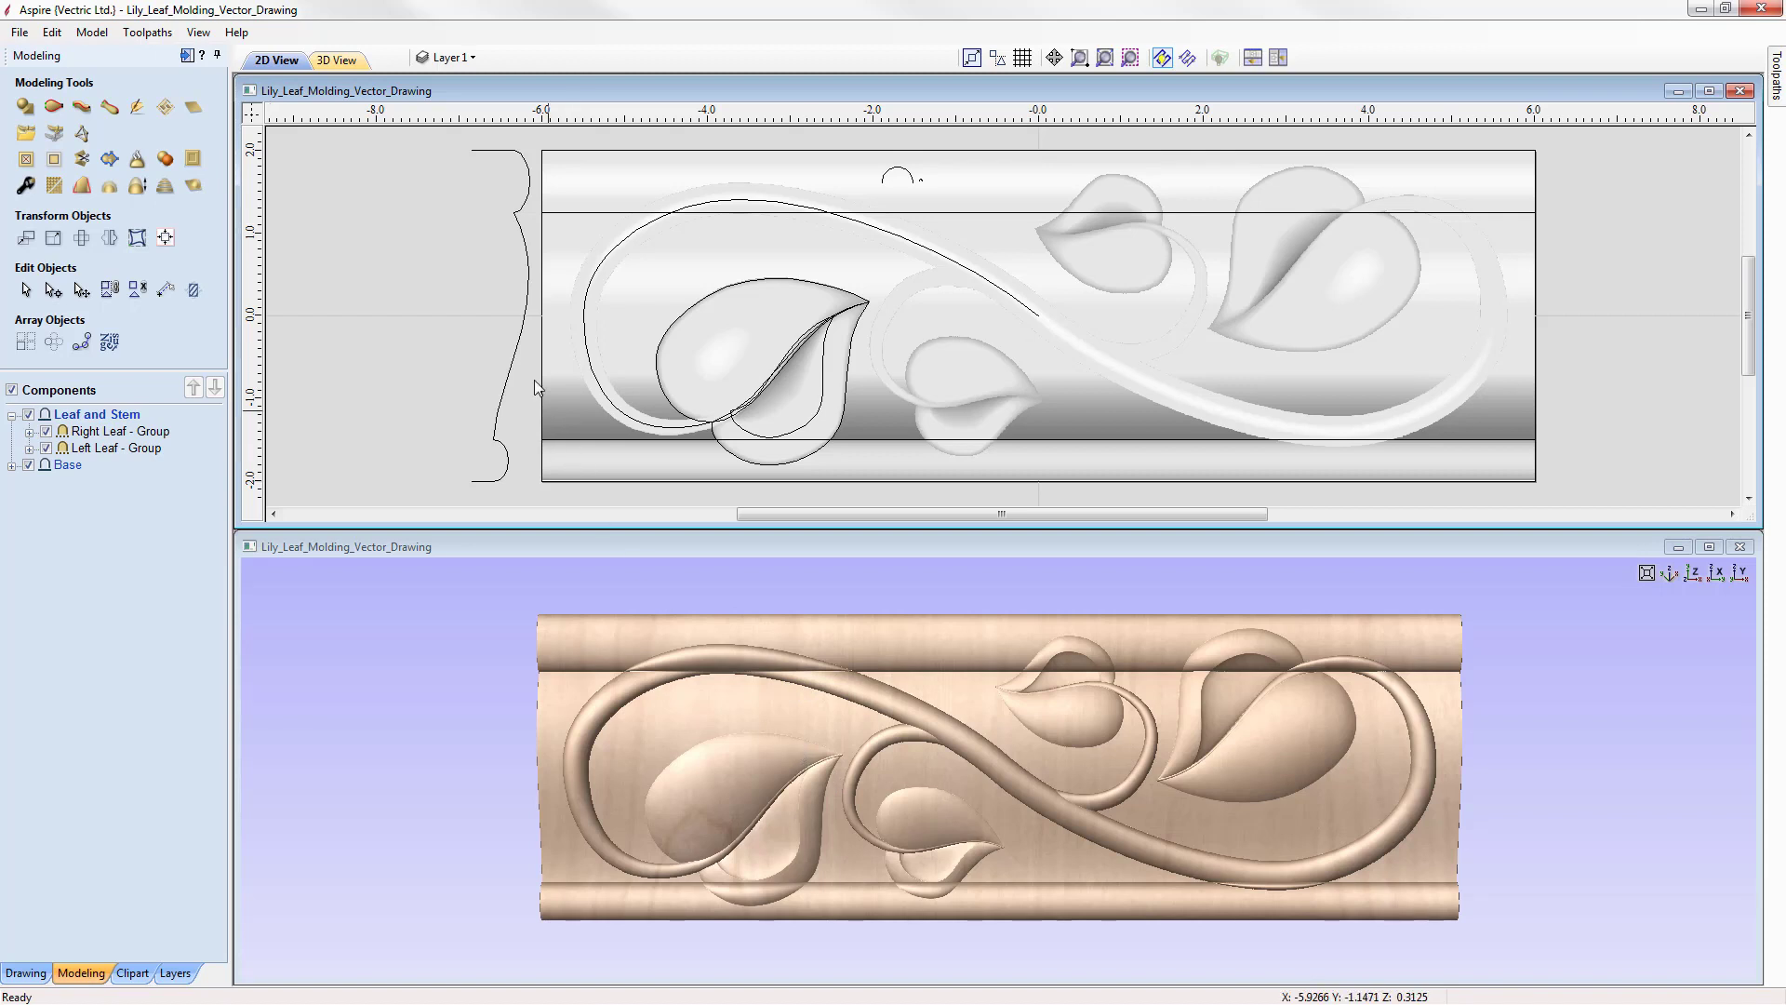
{"action": "left_click", "coordinate": [494, 155]}
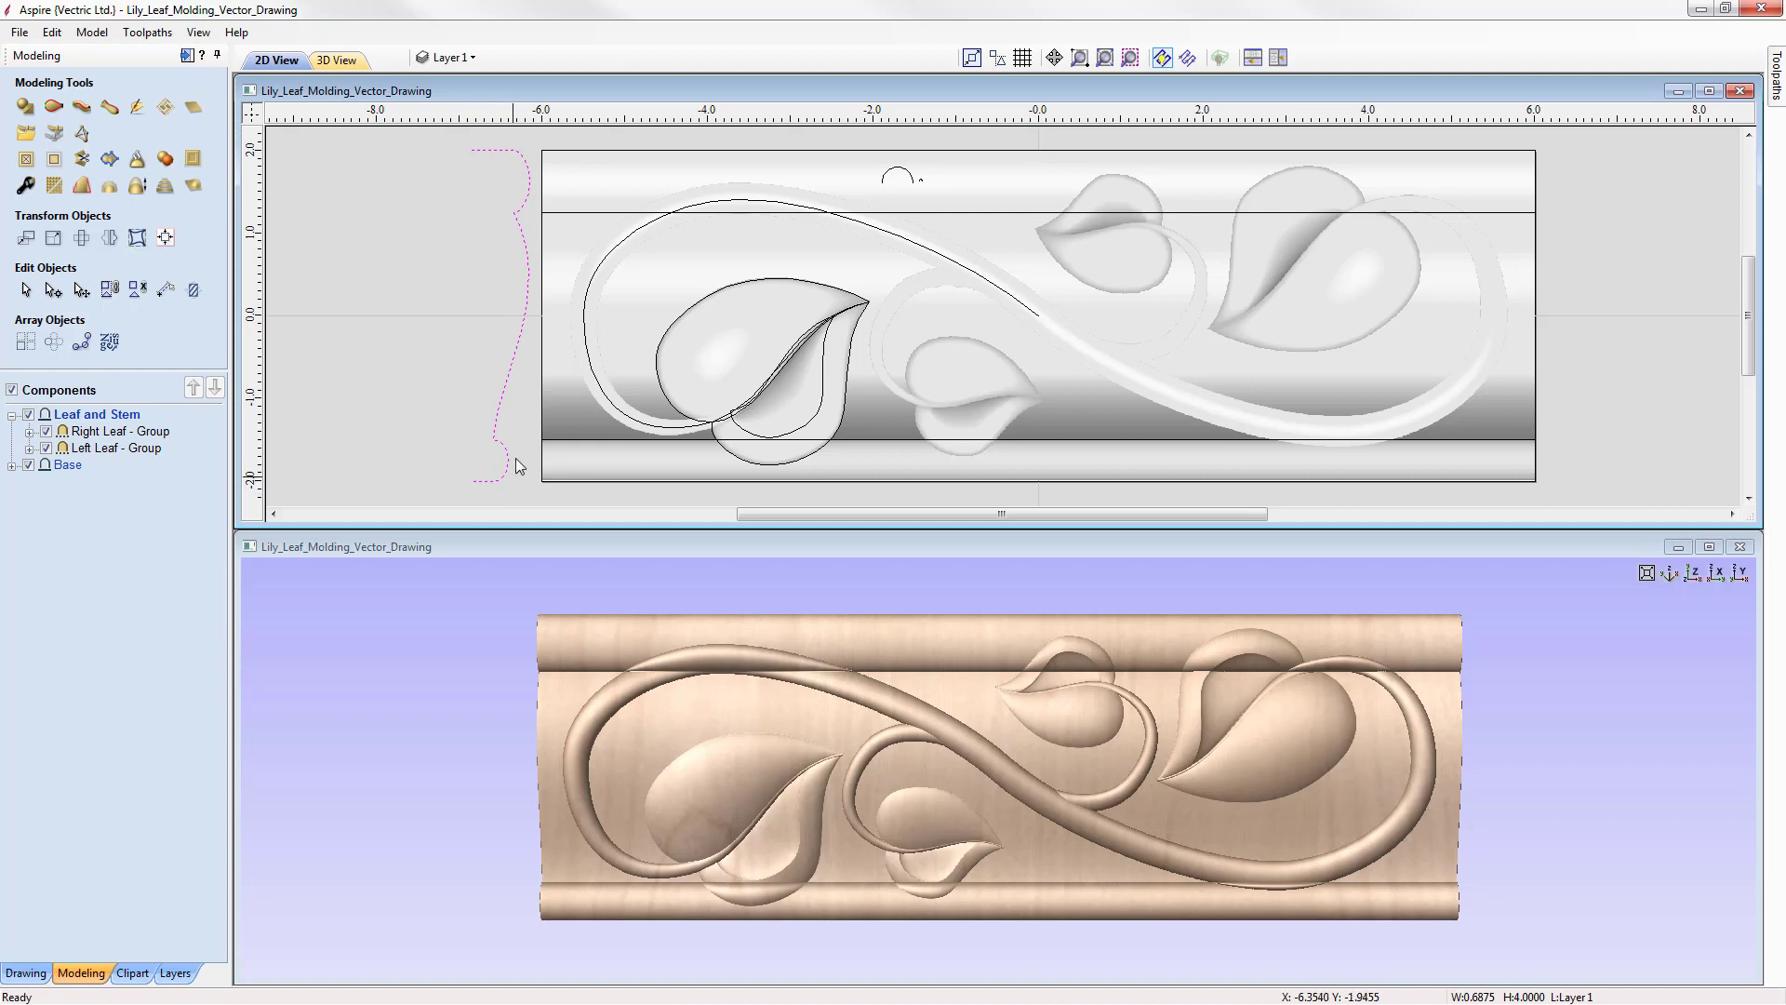
{"action": "left_click", "coordinate": [435, 419]}
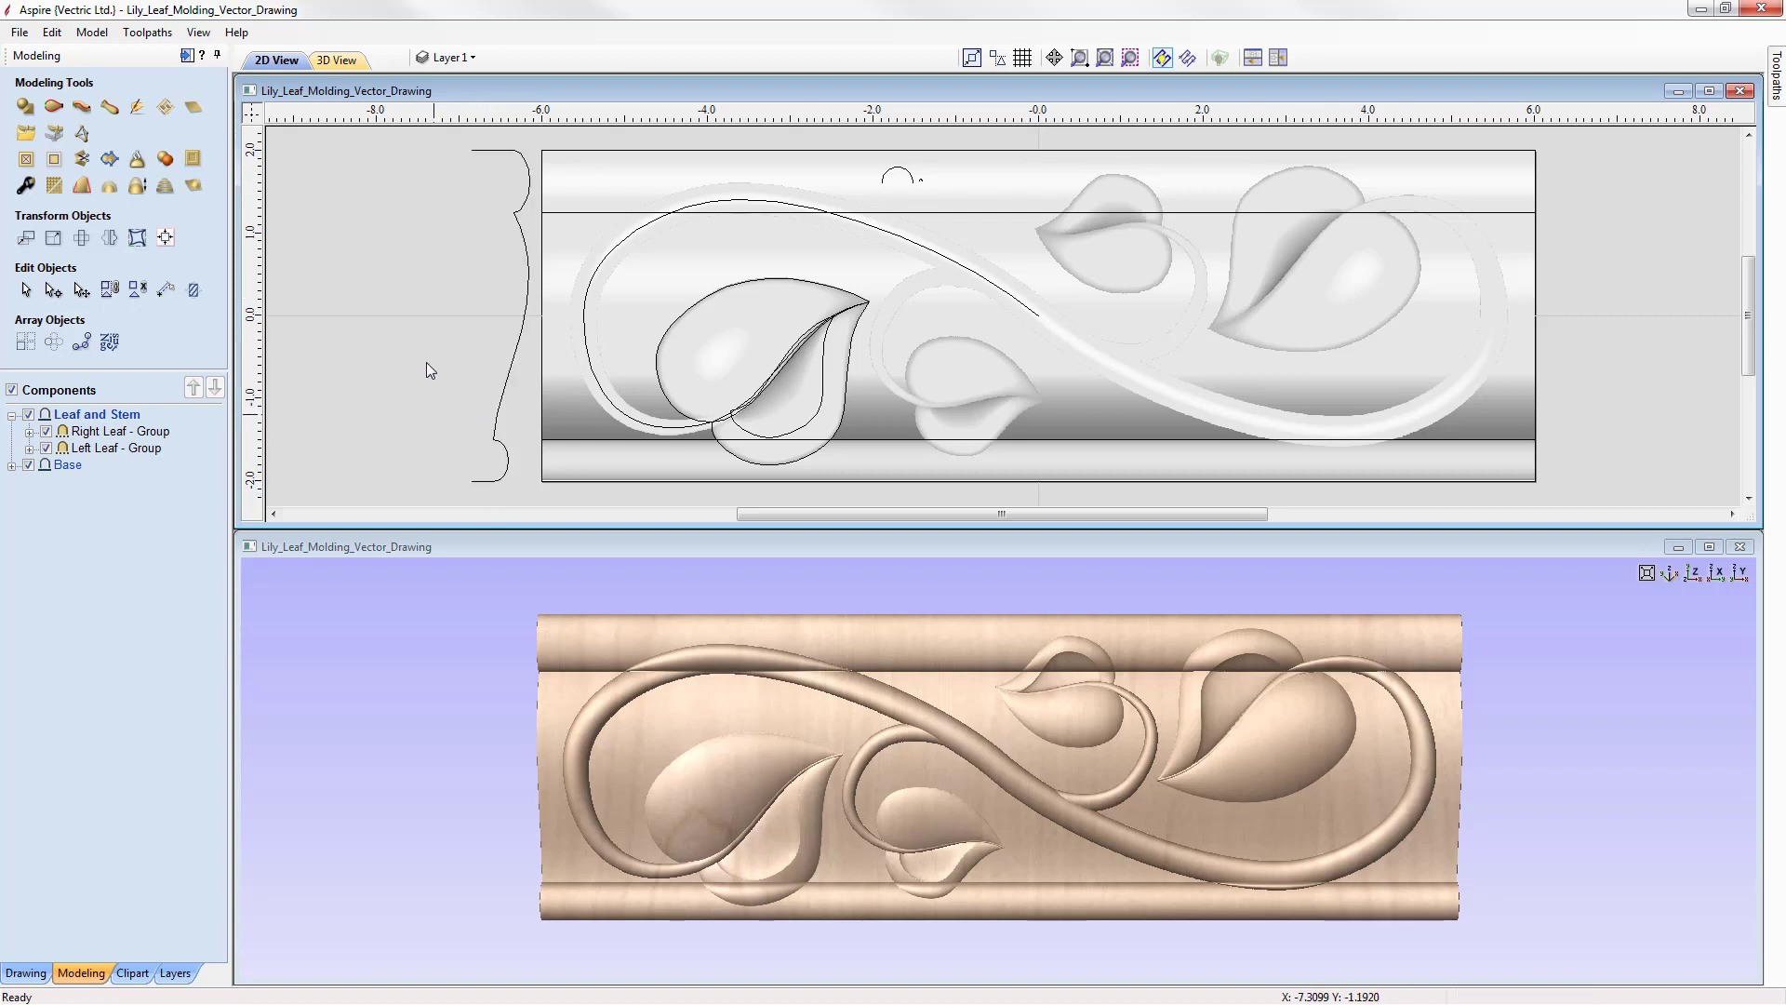
{"action": "left_click", "coordinate": [1709, 91]}
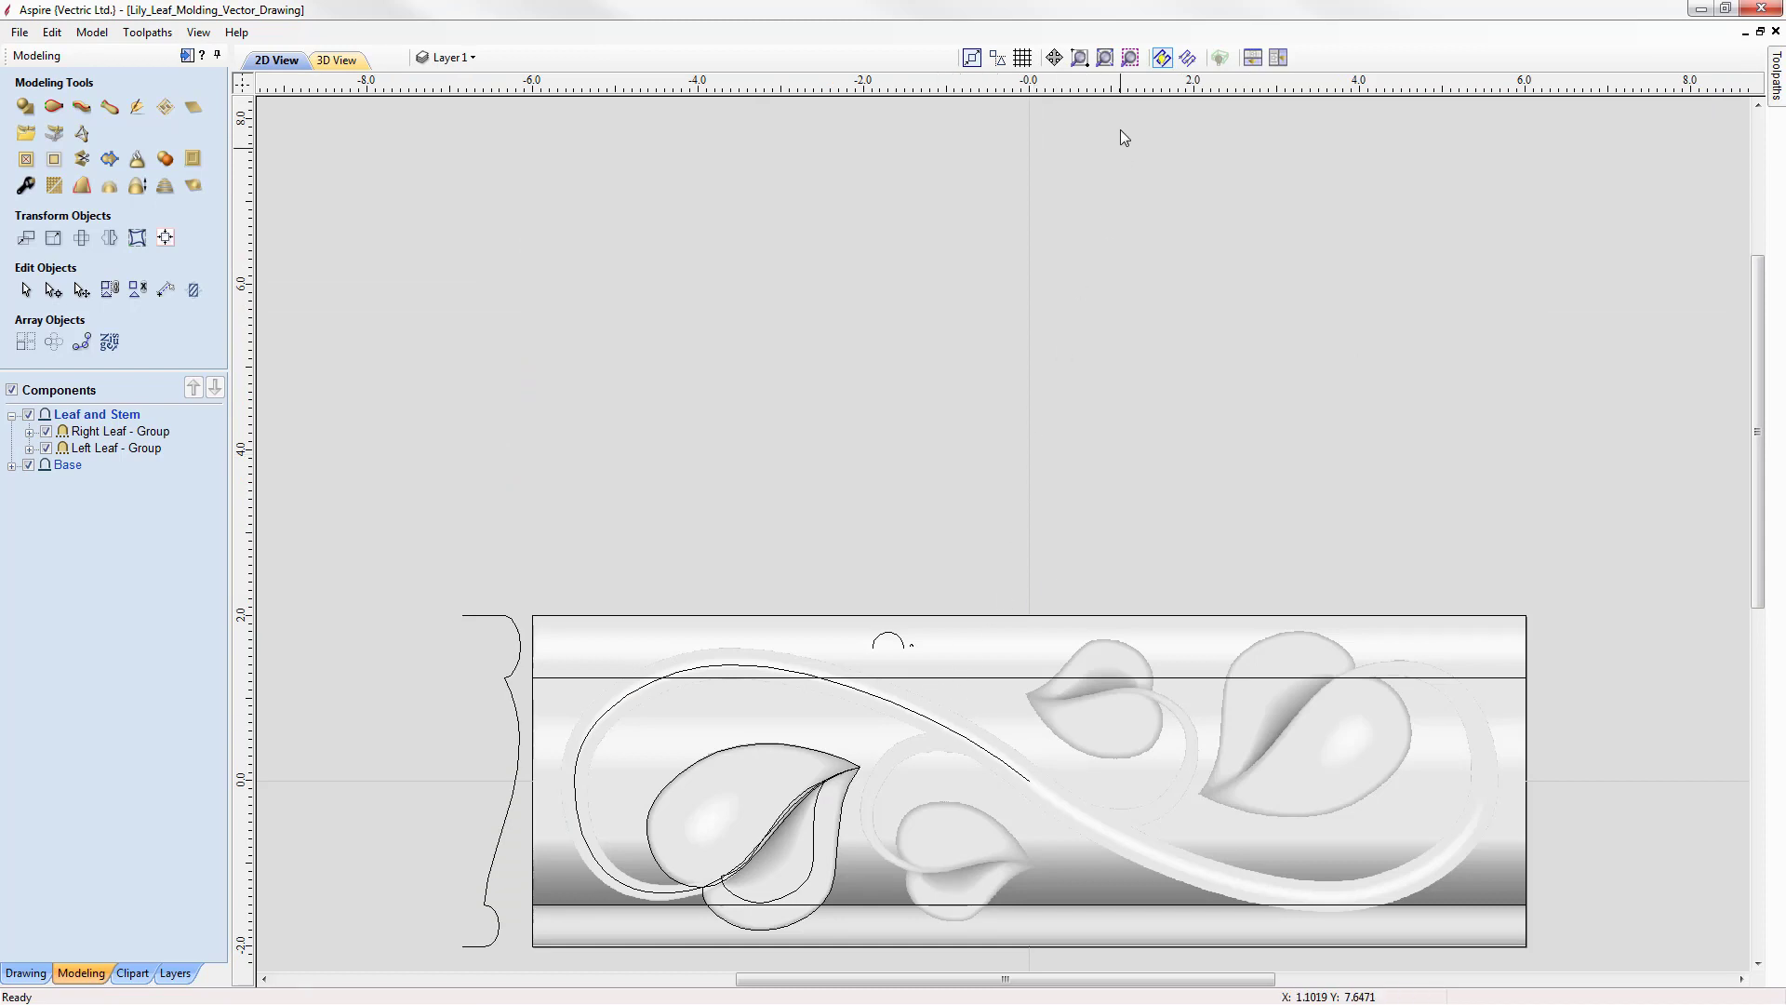
{"action": "left_click", "coordinate": [1107, 59]}
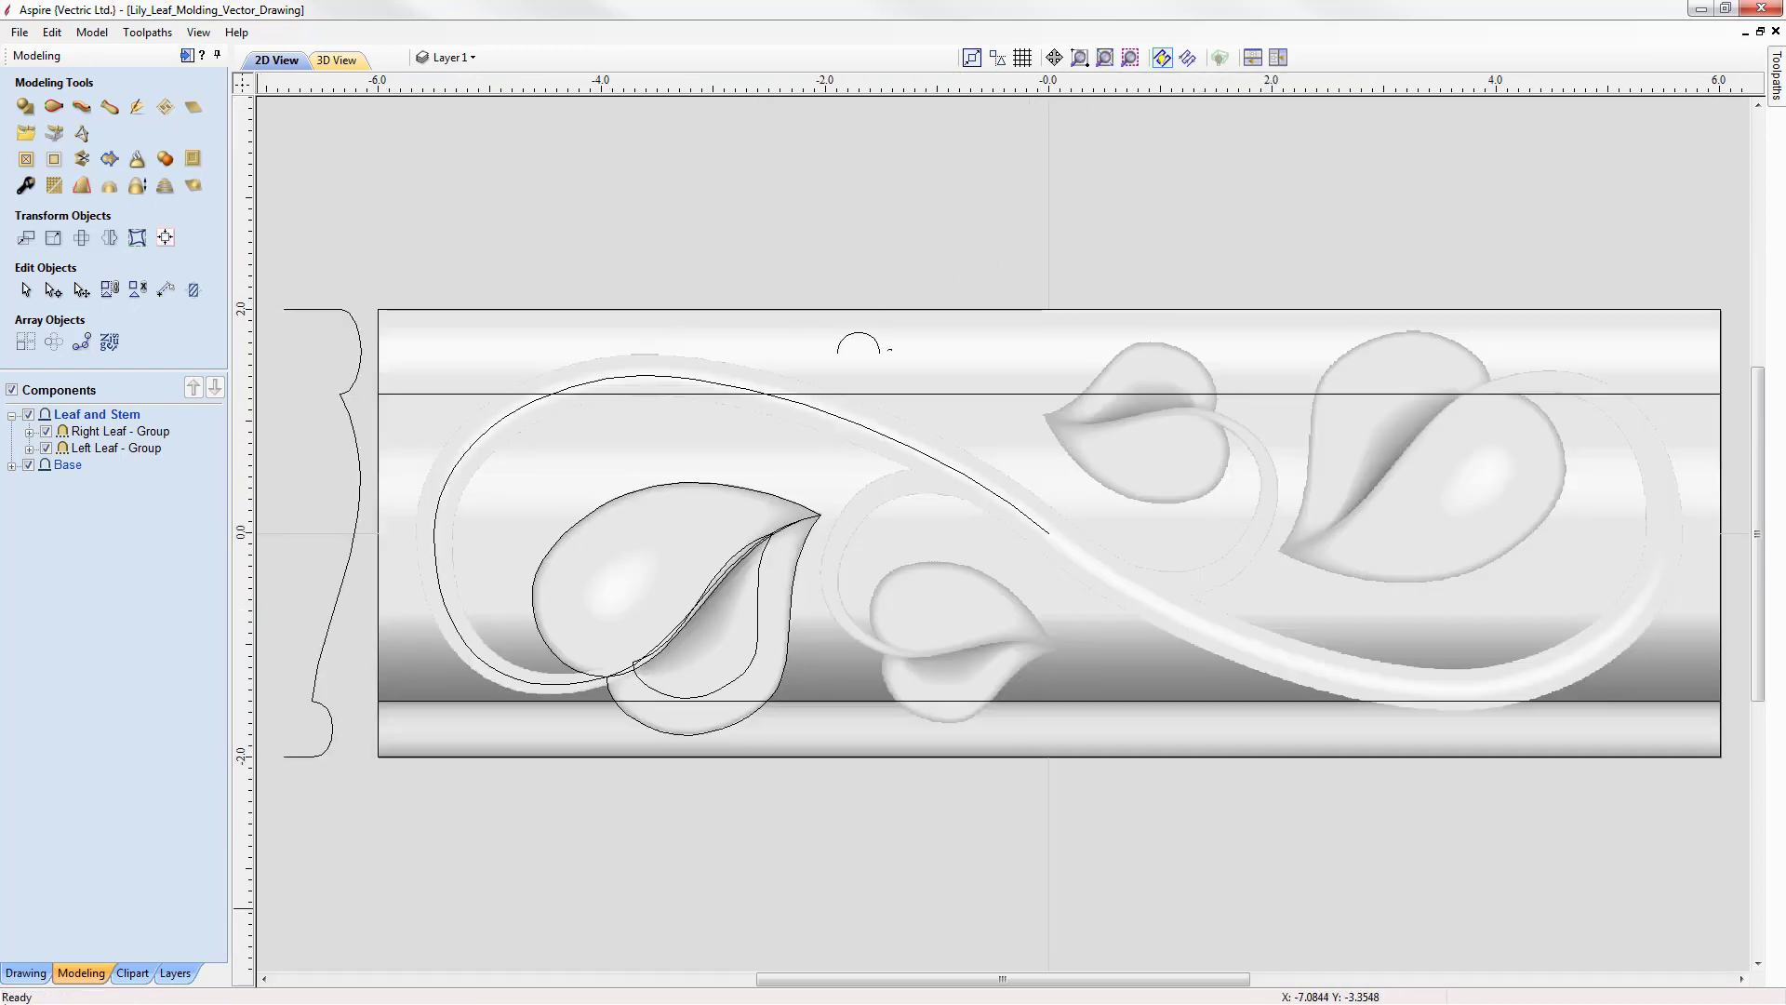
- Draw an open polyline along the molding profile's 0.5-inch top edge, straight down to the lower bead's base, and out to the profile's bottom endpoint
{"action": "left_click", "coordinate": [25, 973]}
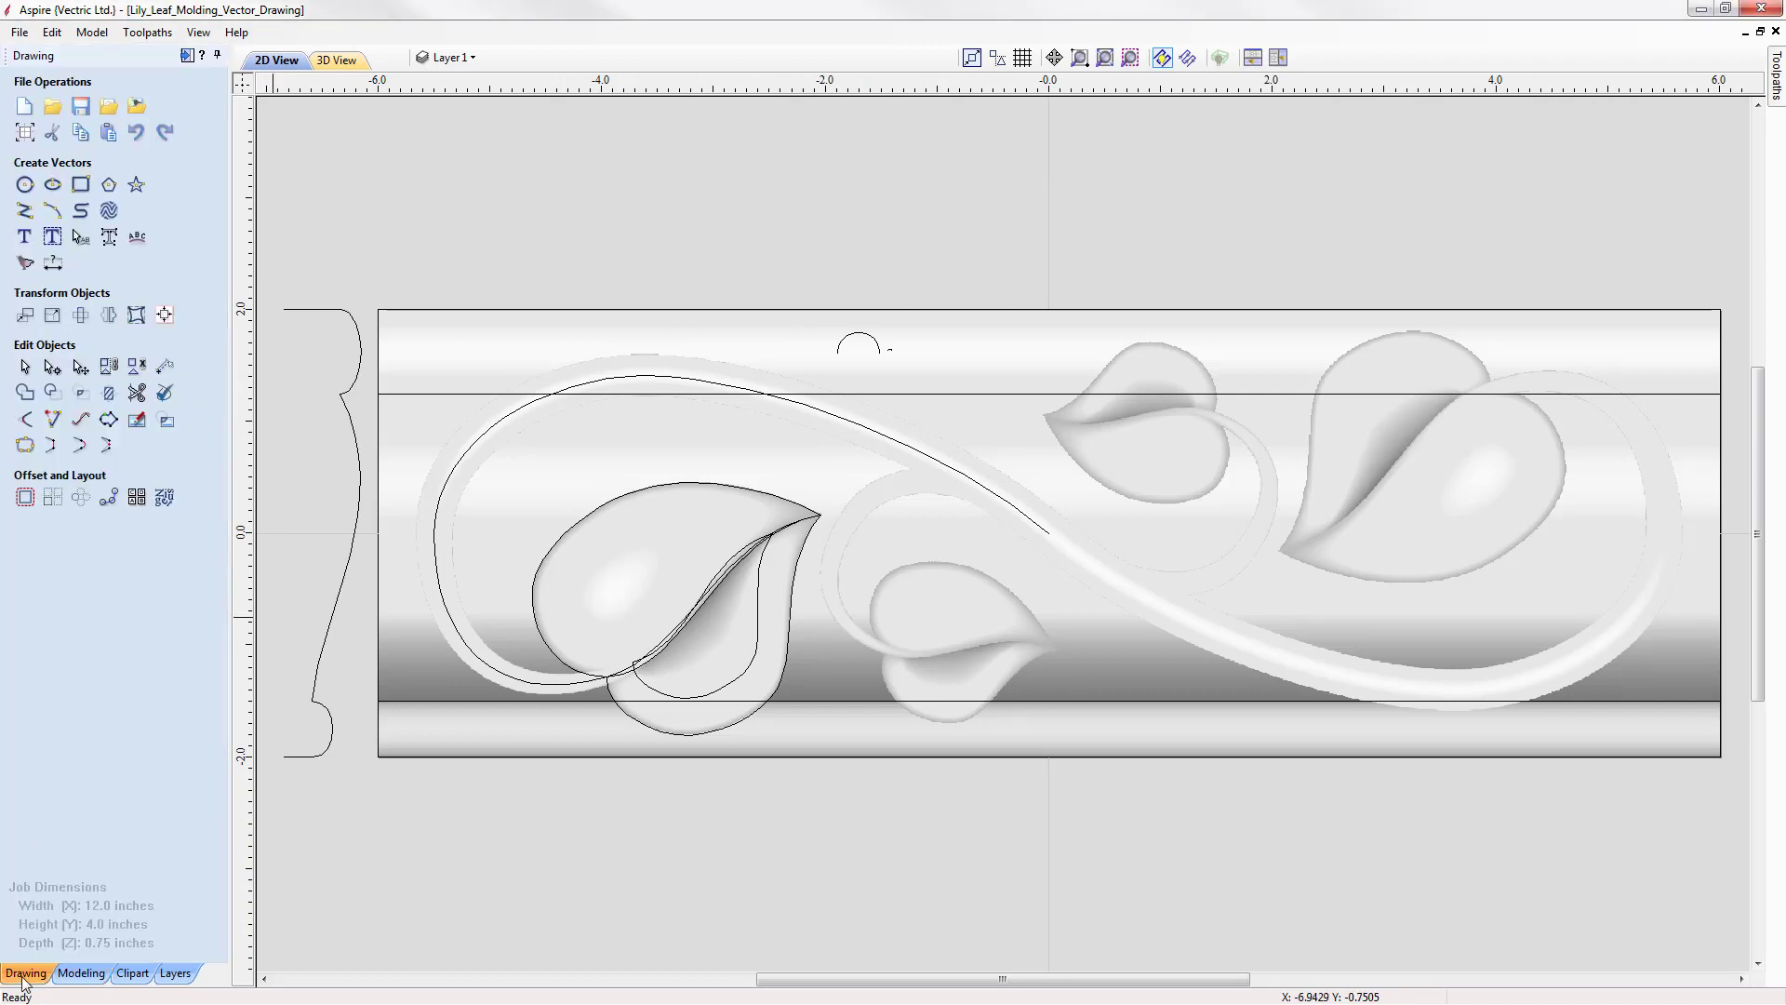
{"action": "left_click", "coordinate": [25, 213]}
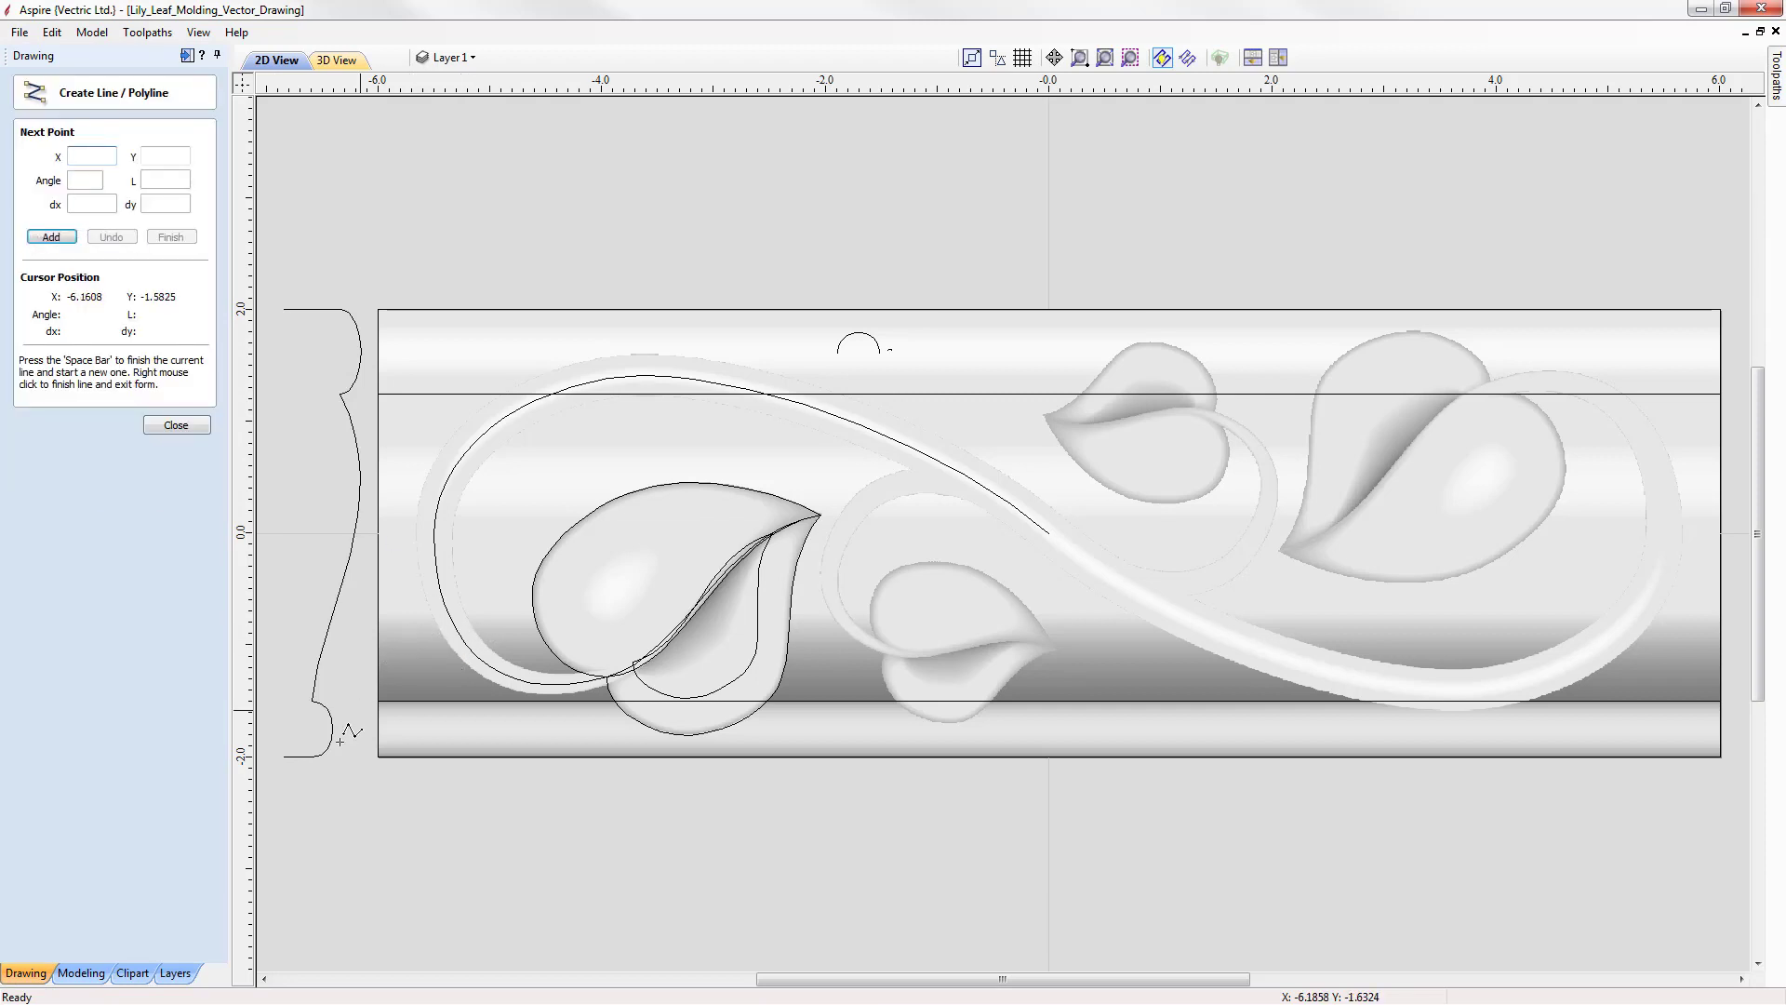
{"action": "scroll", "coordinate": [287, 701], "scroll_direction": "up", "scroll_amount": 5}
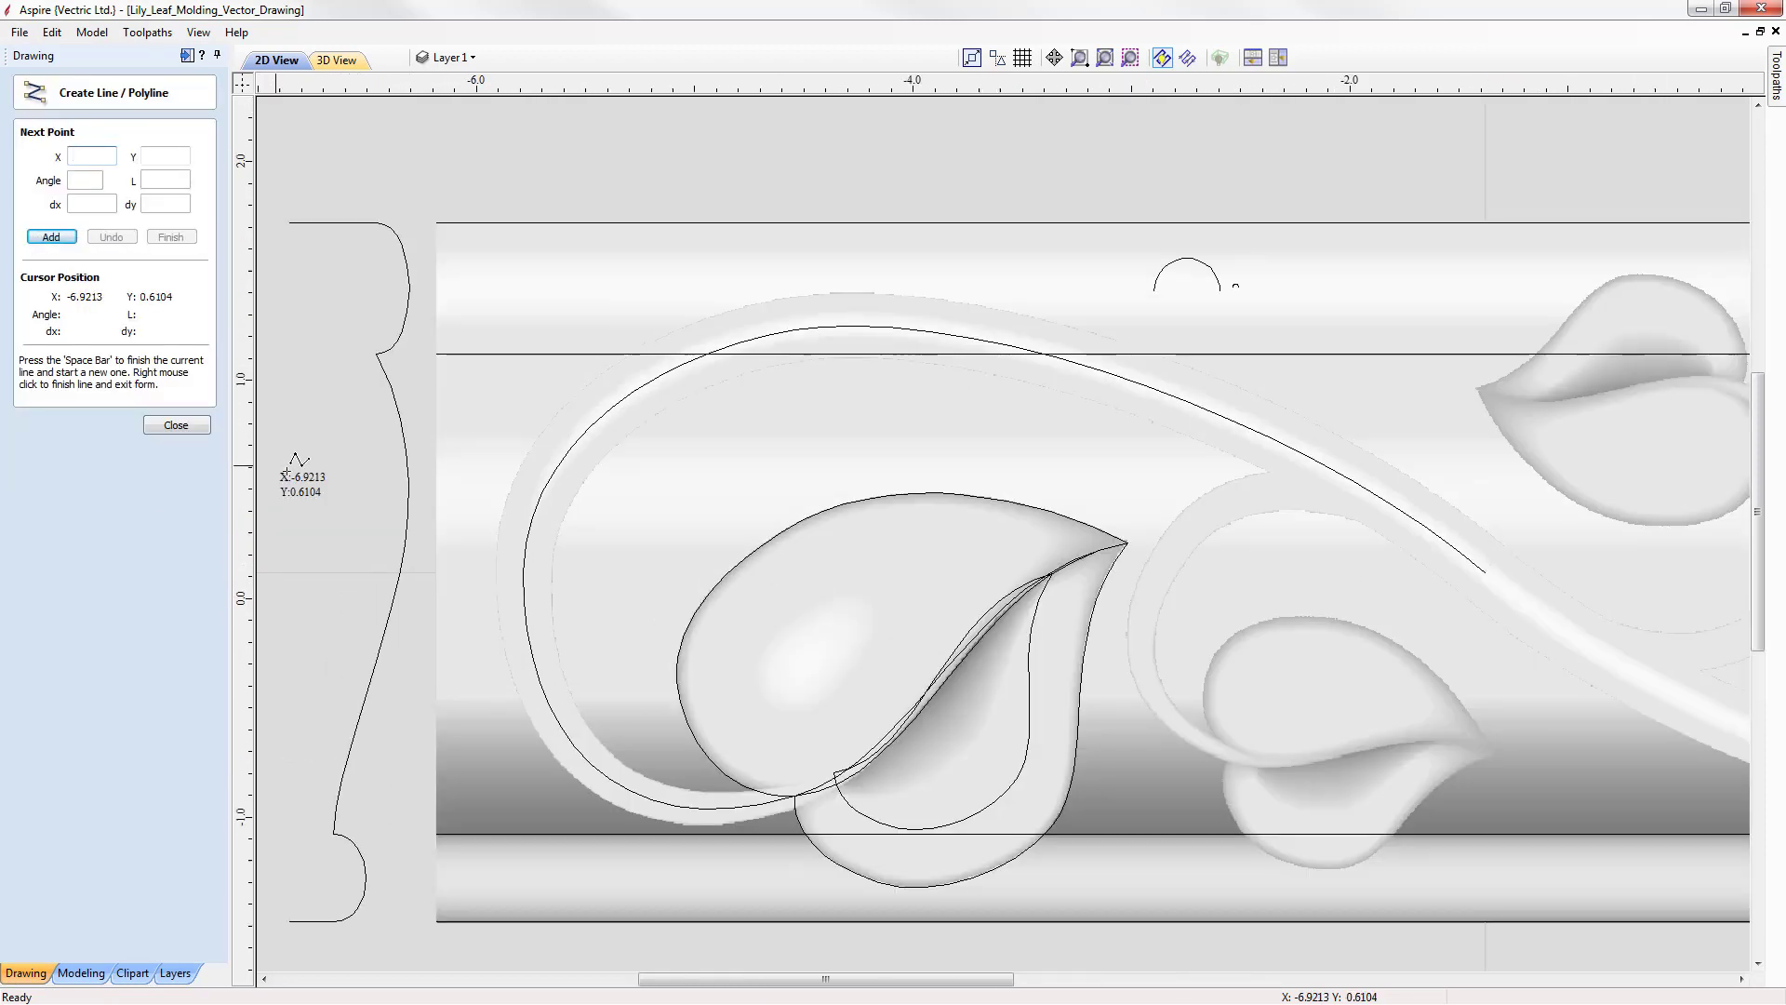
{"action": "scroll", "coordinate": [889, 840], "scroll_direction": "down", "scroll_amount": 1}
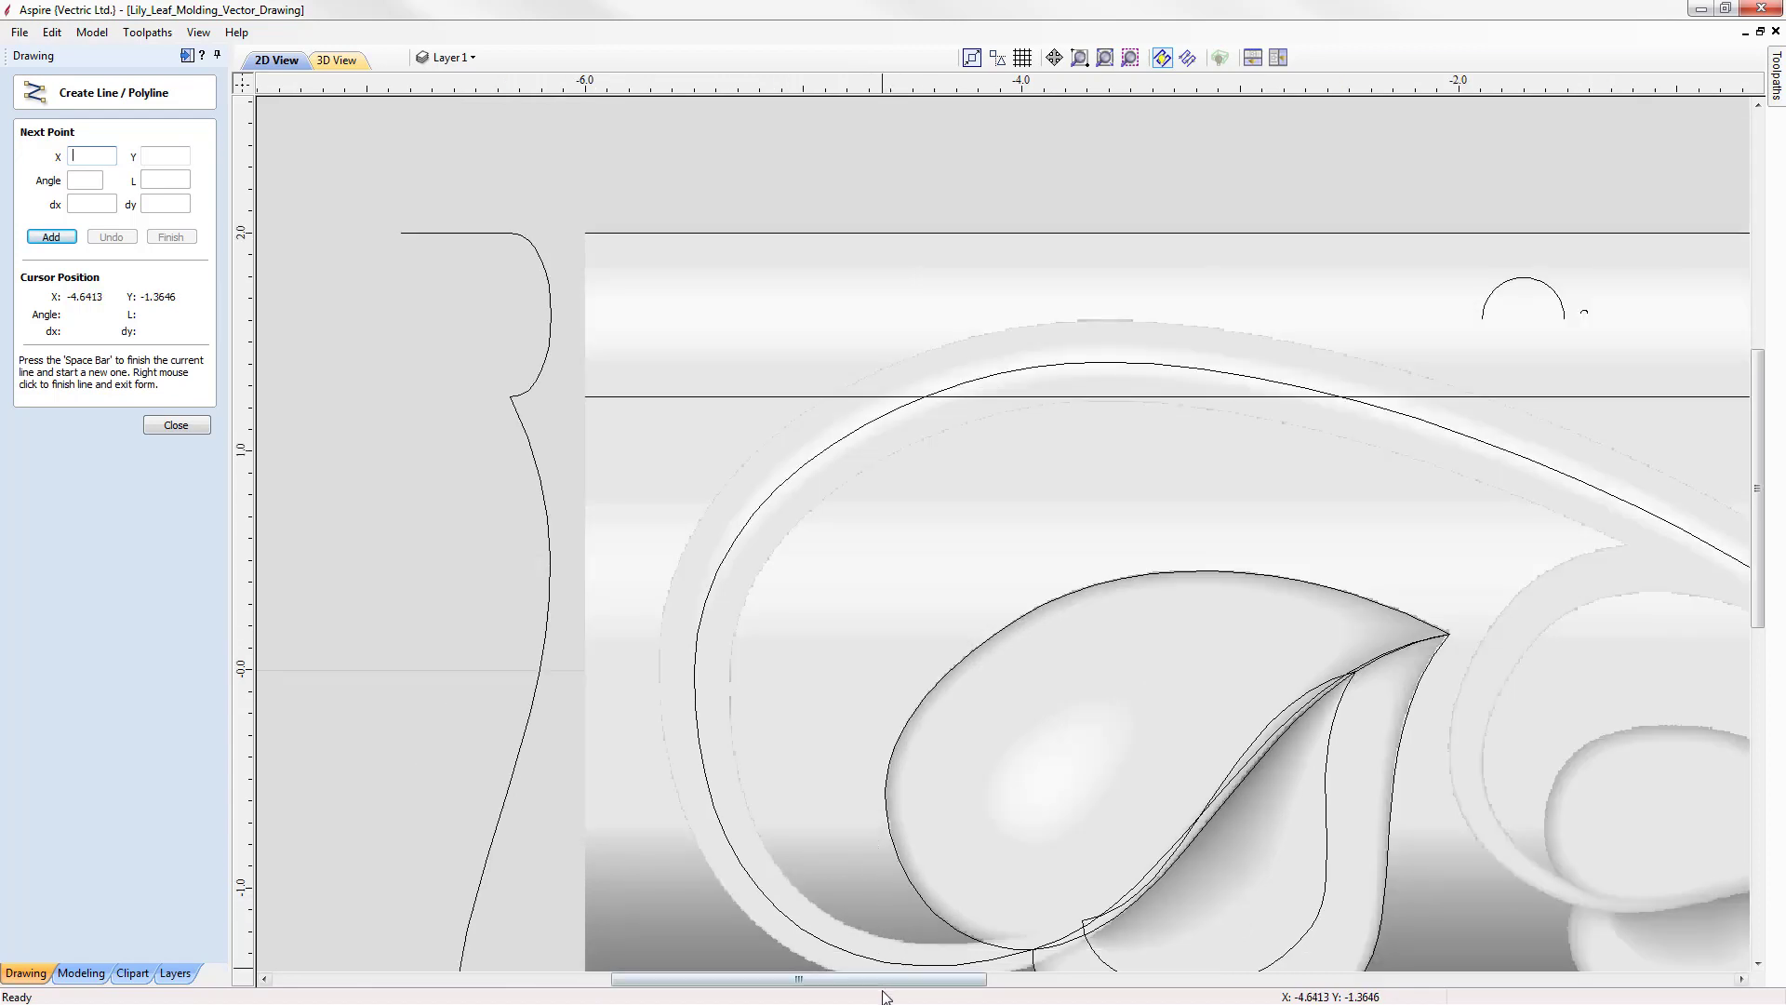
{"action": "left_click_drag", "start_coordinate": [881, 988], "coordinate": [801, 988]}
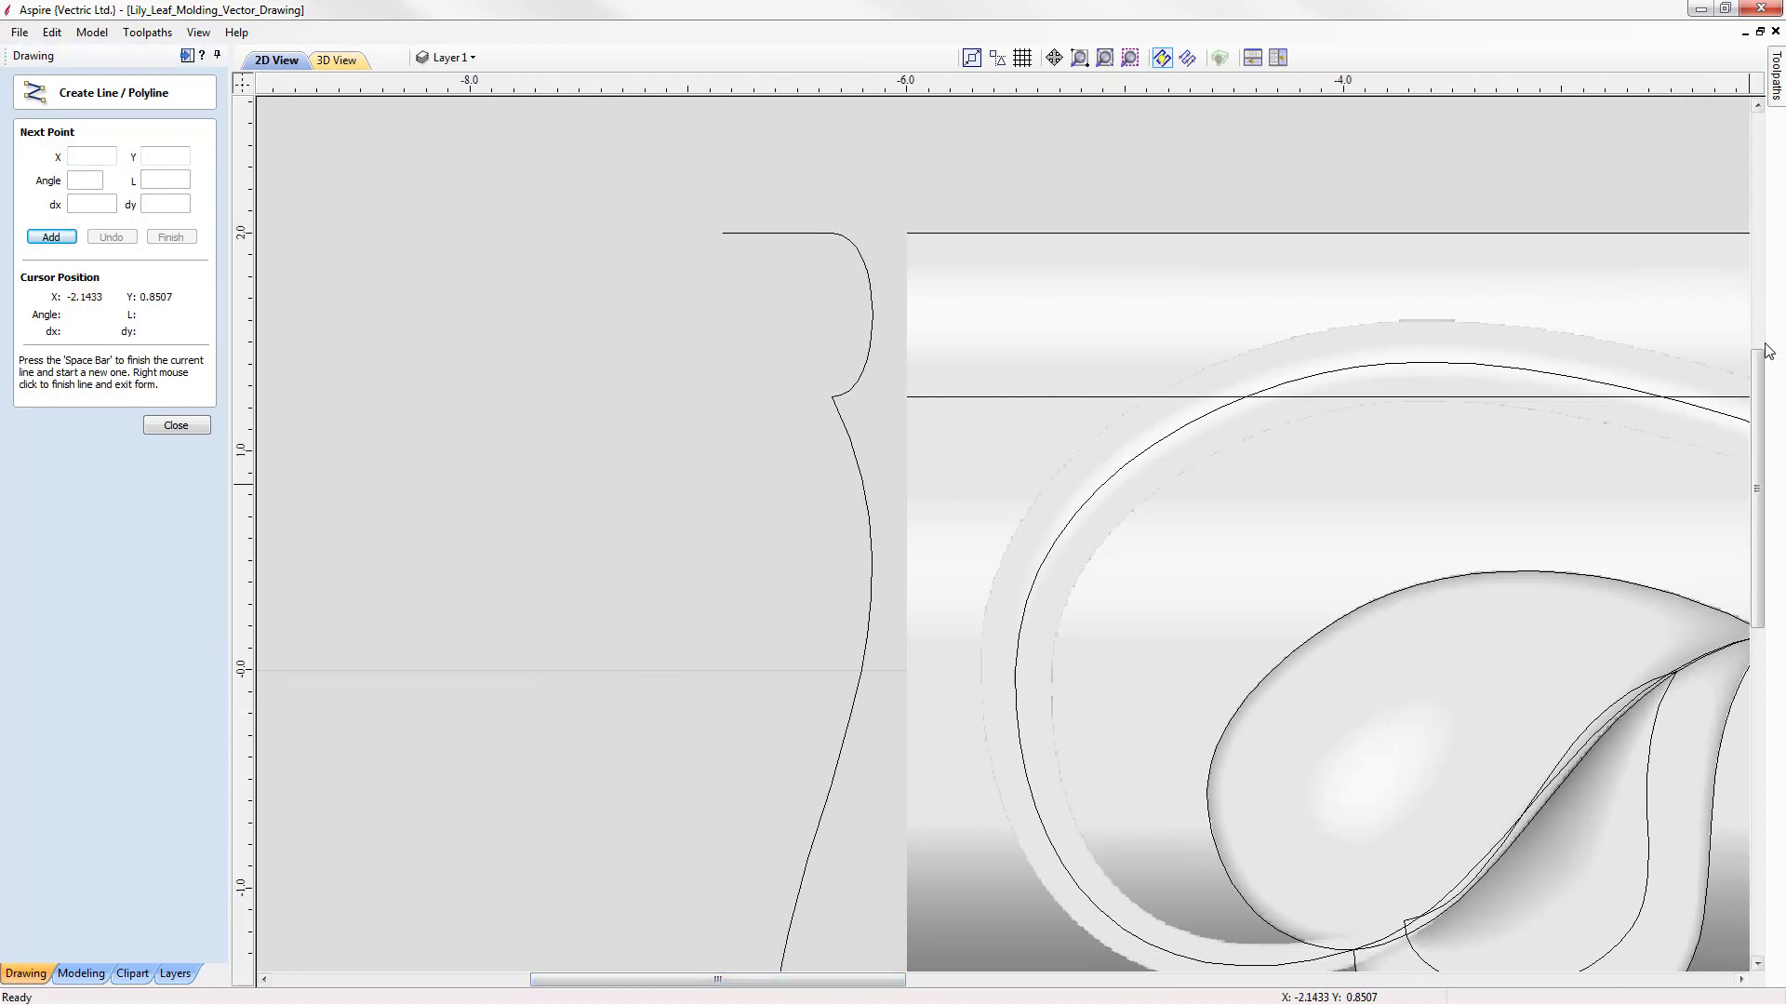
{"action": "left_click_drag", "start_coordinate": [1765, 372], "coordinate": [1764, 414]}
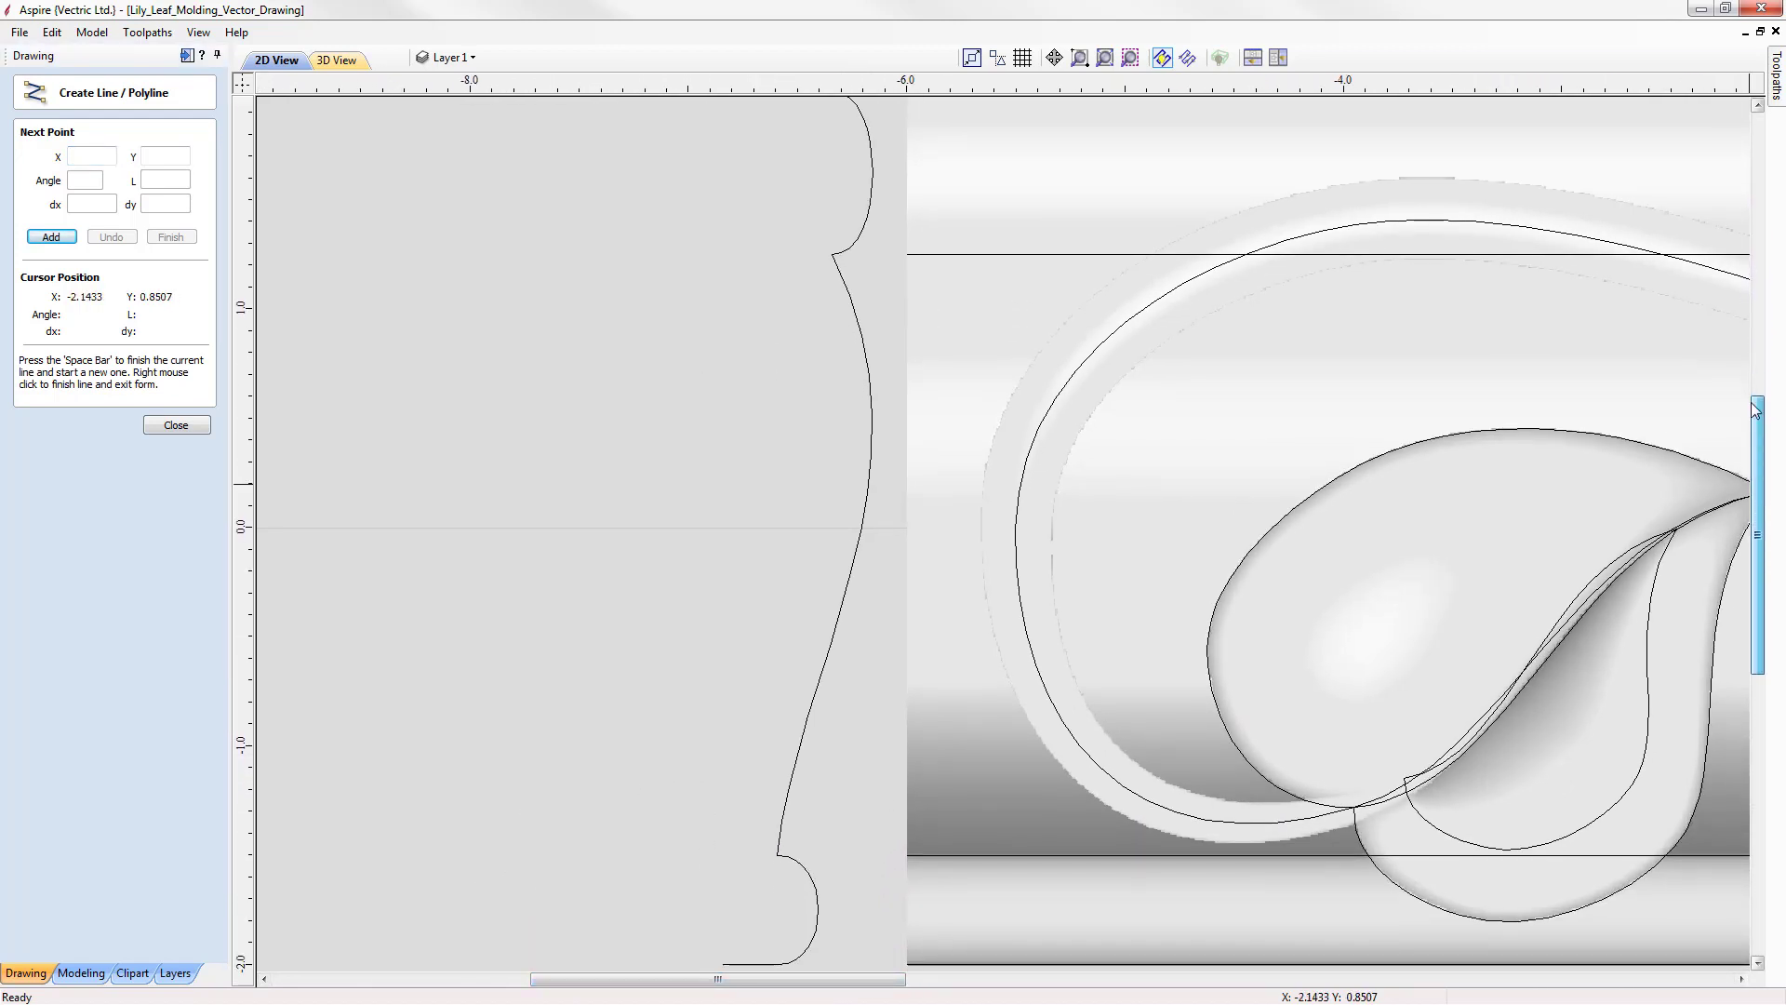
{"action": "scroll", "coordinate": [1142, 400], "scroll_direction": "down", "scroll_amount": 1}
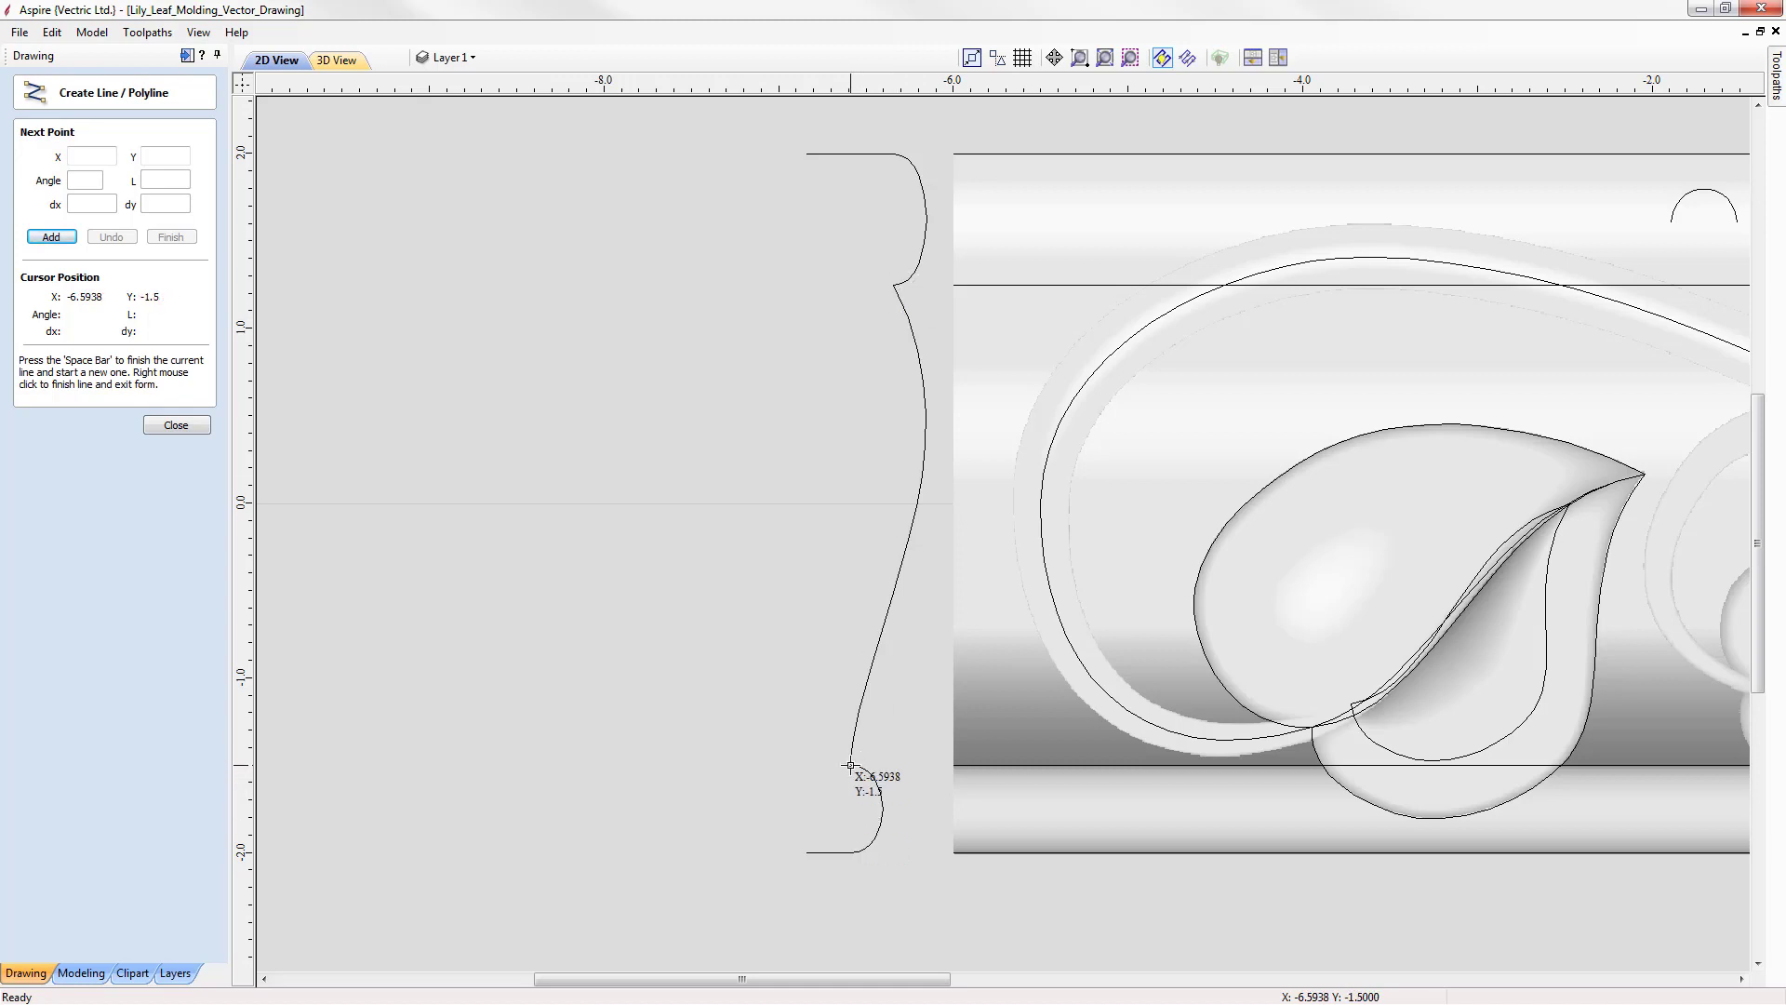
{"action": "left_click", "coordinate": [808, 155]}
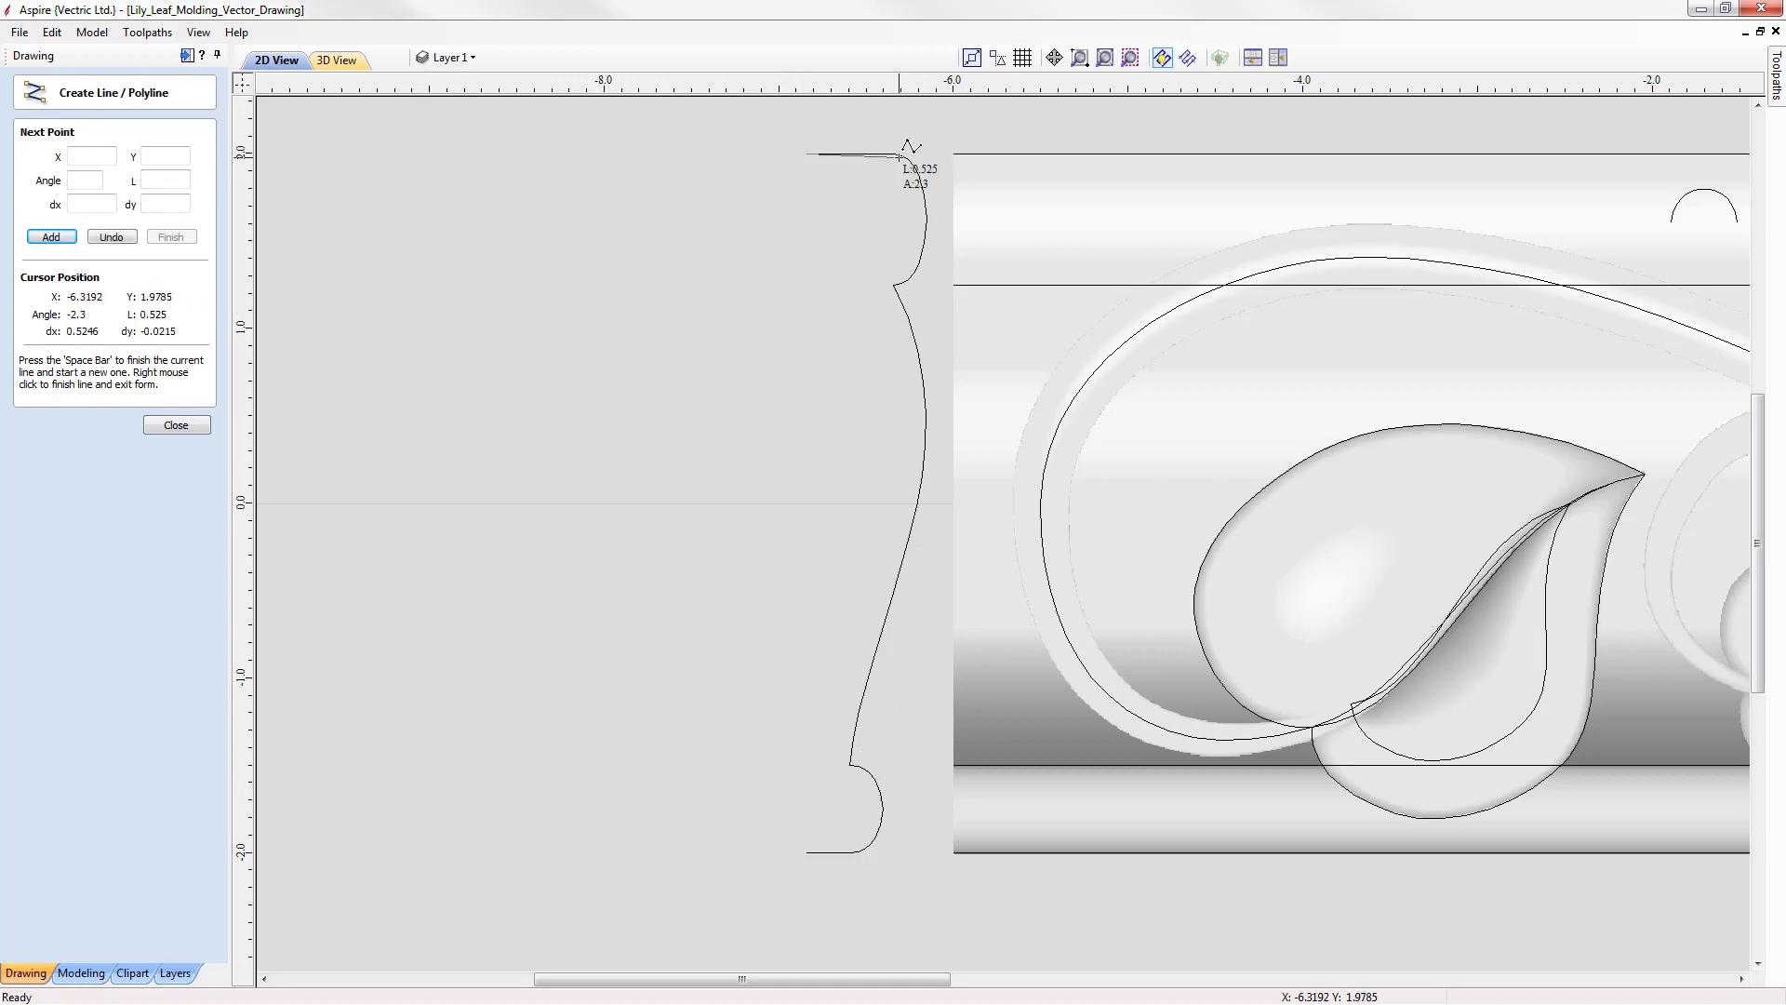
{"action": "left_click", "coordinate": [896, 154]}
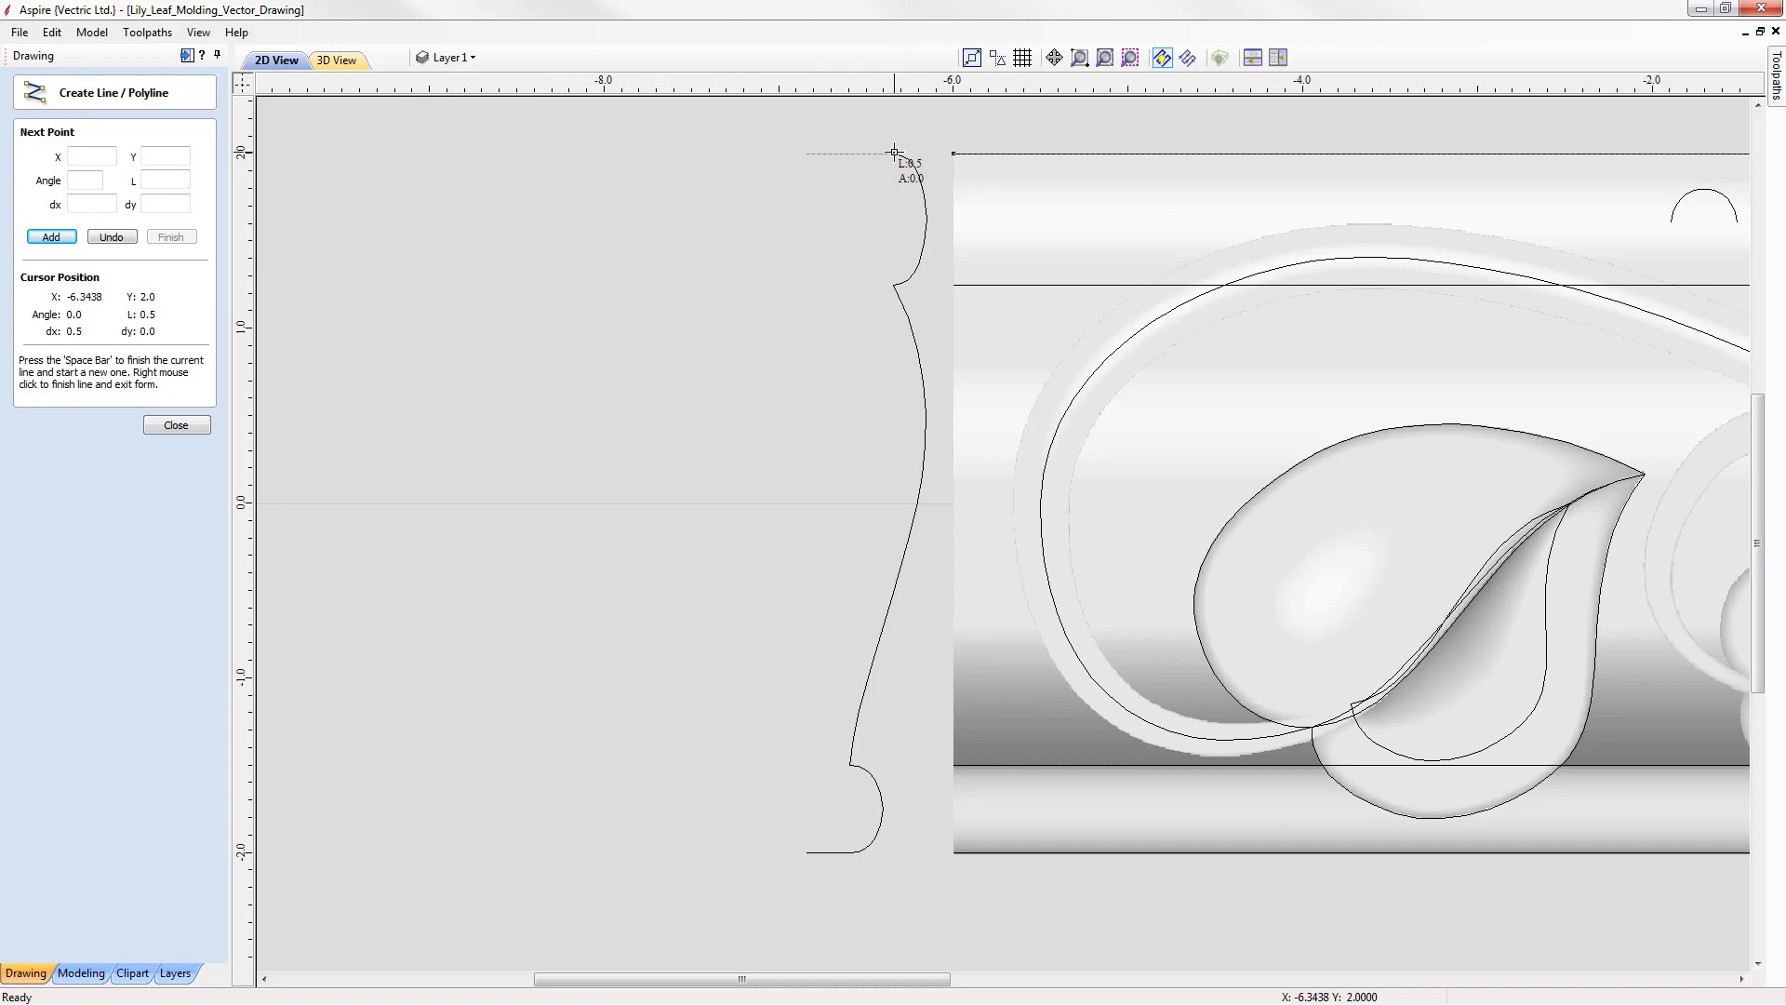
{"action": "left_click", "coordinate": [856, 852]}
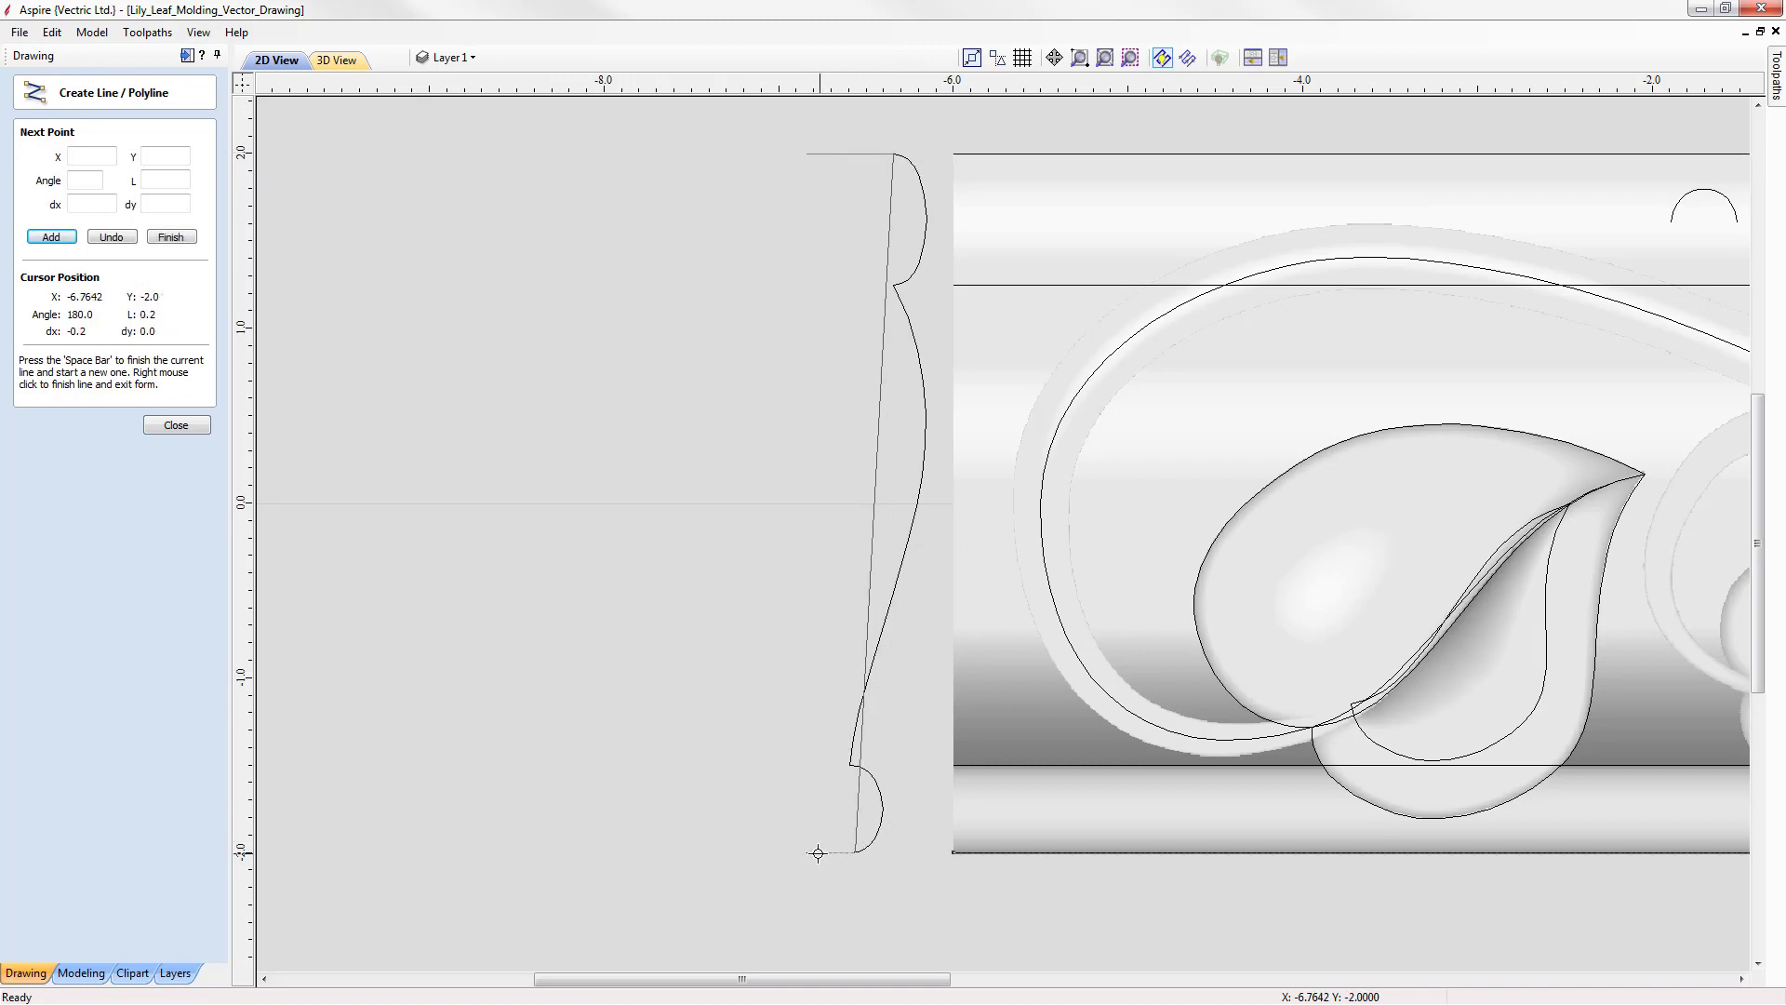
{"action": "left_click", "coordinate": [807, 852]}
{"action": "right_click", "coordinate": [660, 824]}
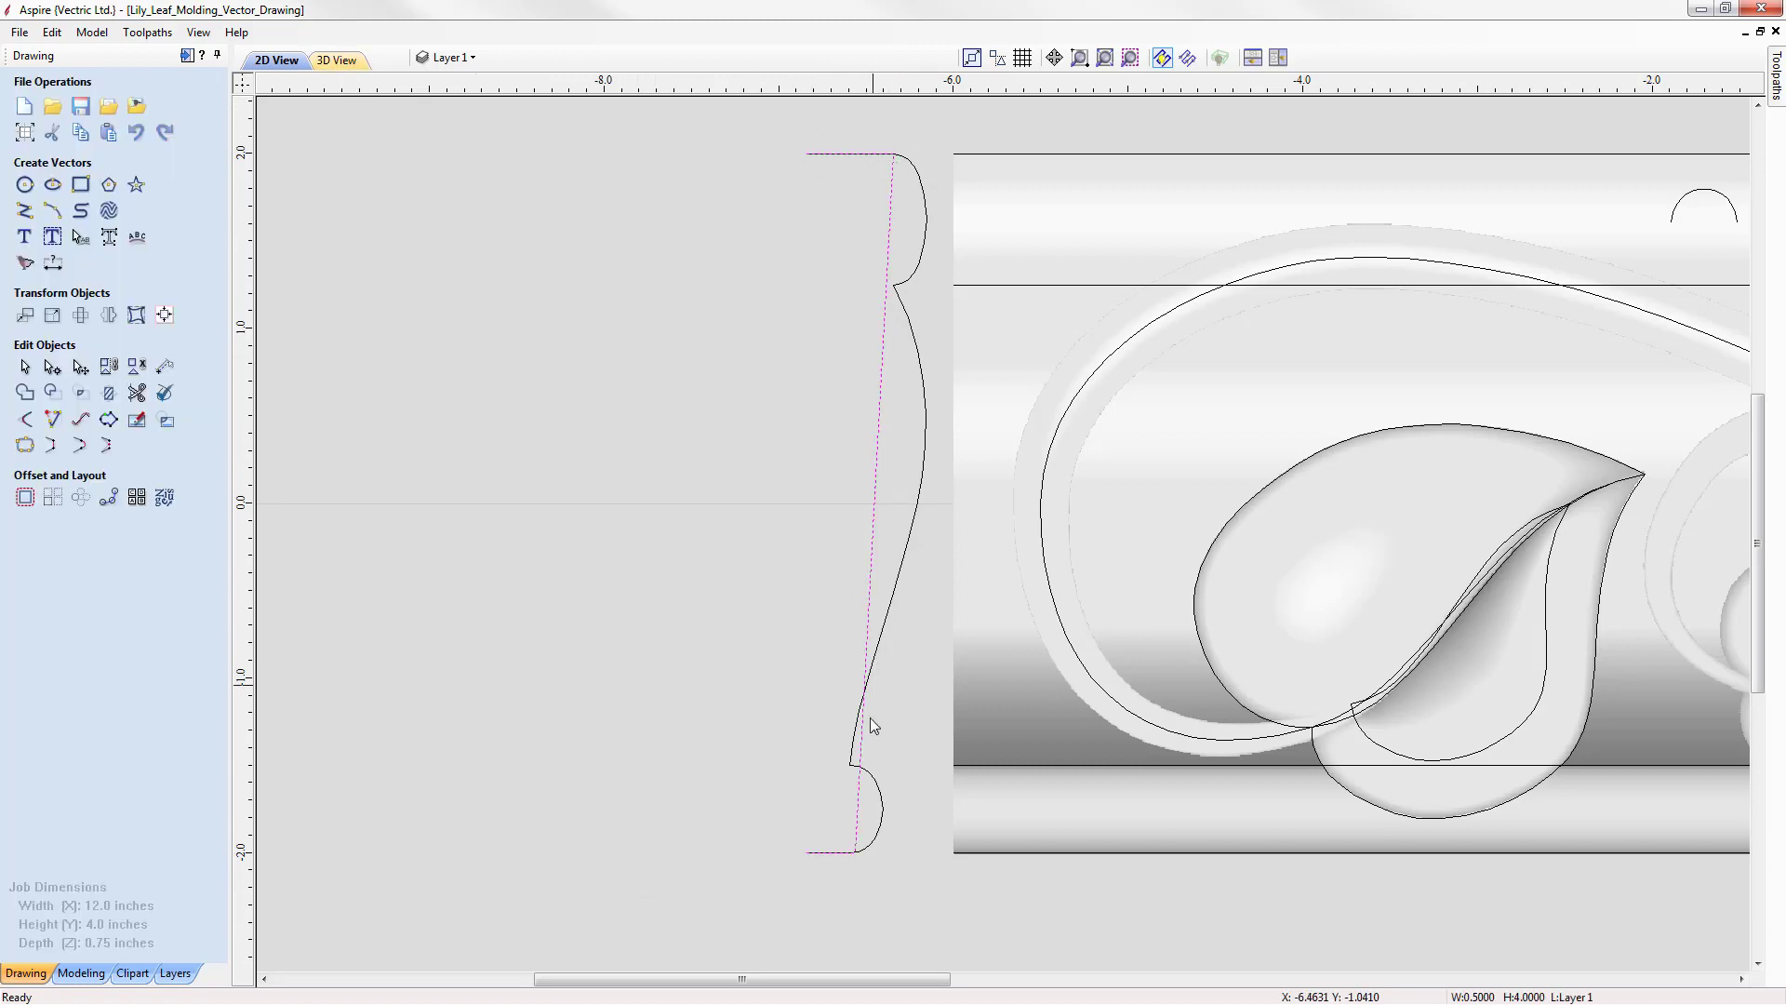
- Convert the polyline's long span to a Bezier and bow it outward with horizontal handles at both ends
{"action": "left_click", "coordinate": [52, 365]}
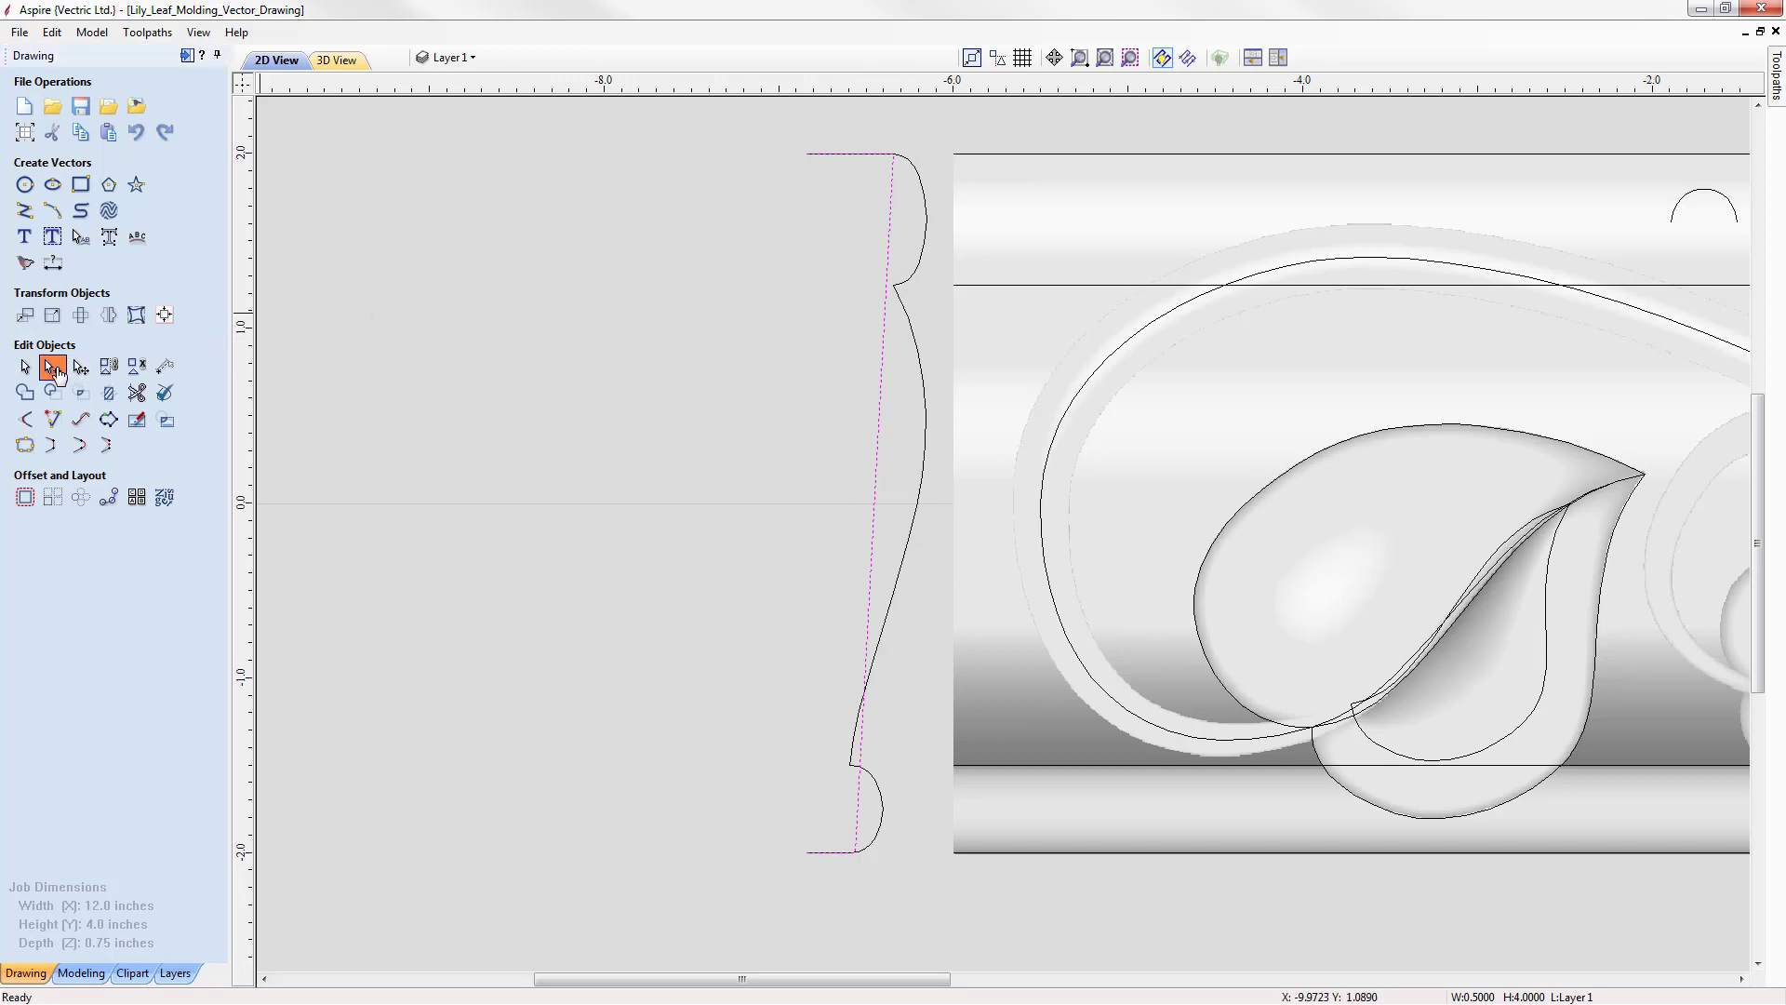
{"action": "right_click", "coordinate": [880, 382]}
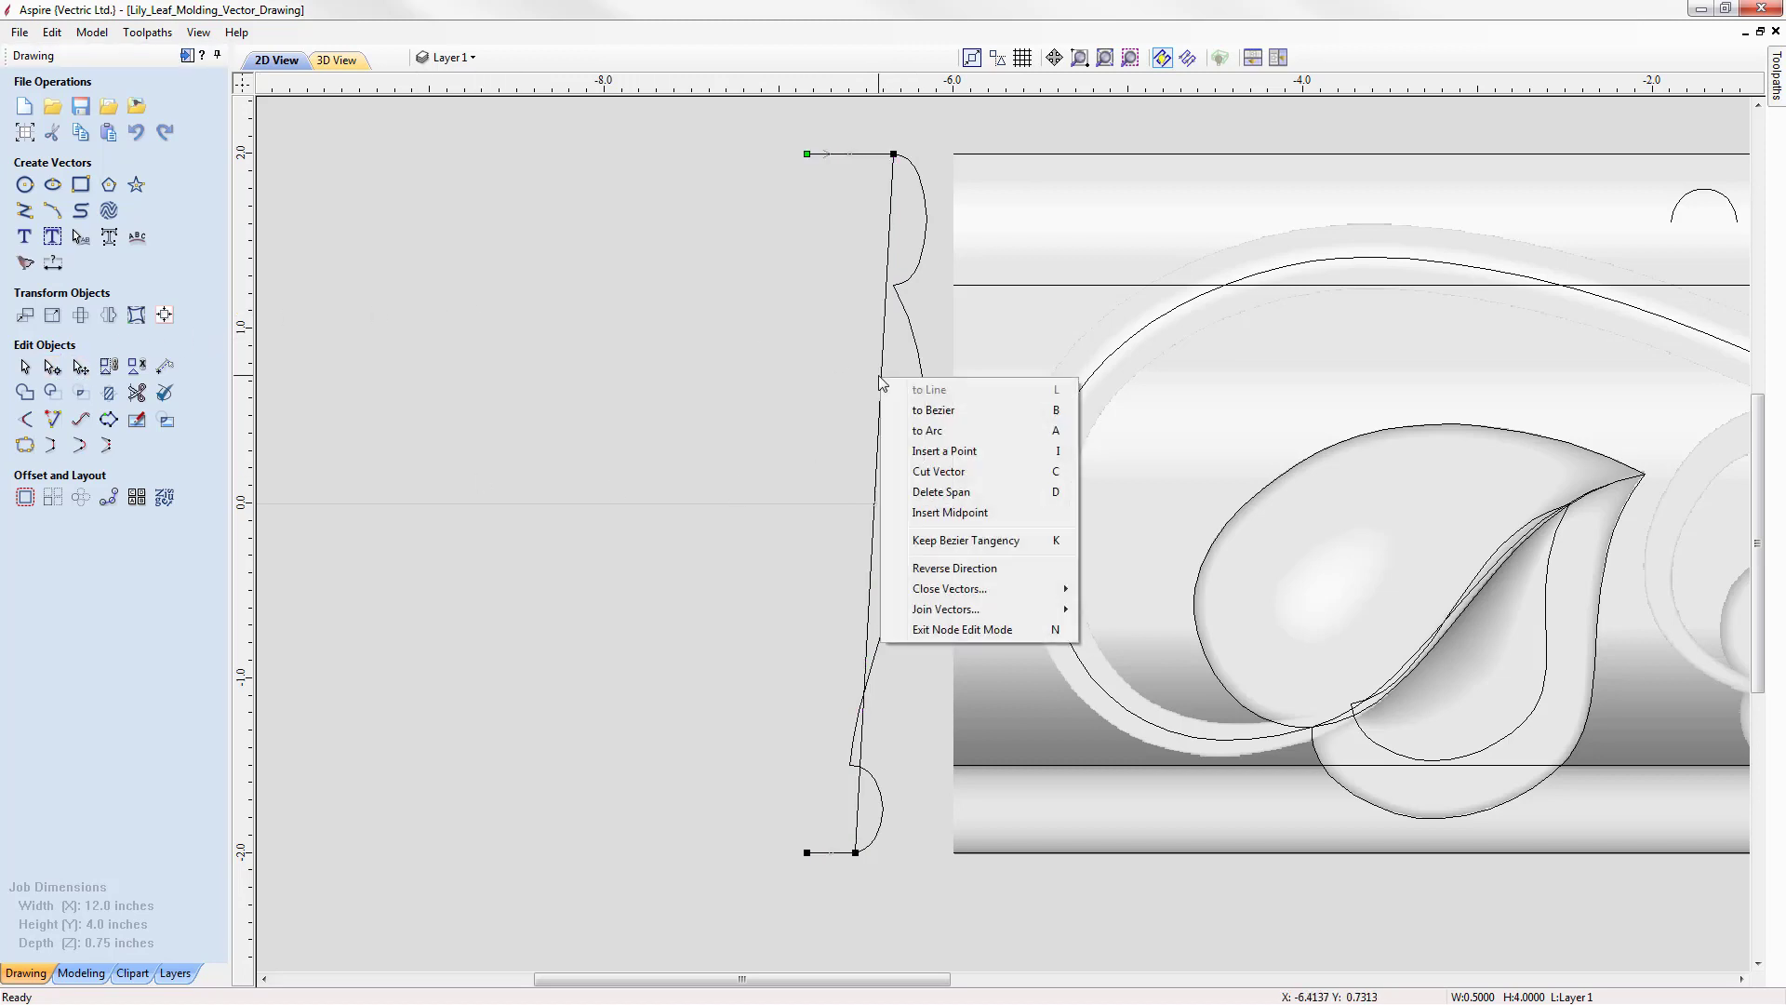
{"action": "left_click", "coordinate": [953, 413]}
{"action": "left_click_drag", "start_coordinate": [881, 365], "coordinate": [952, 457]}
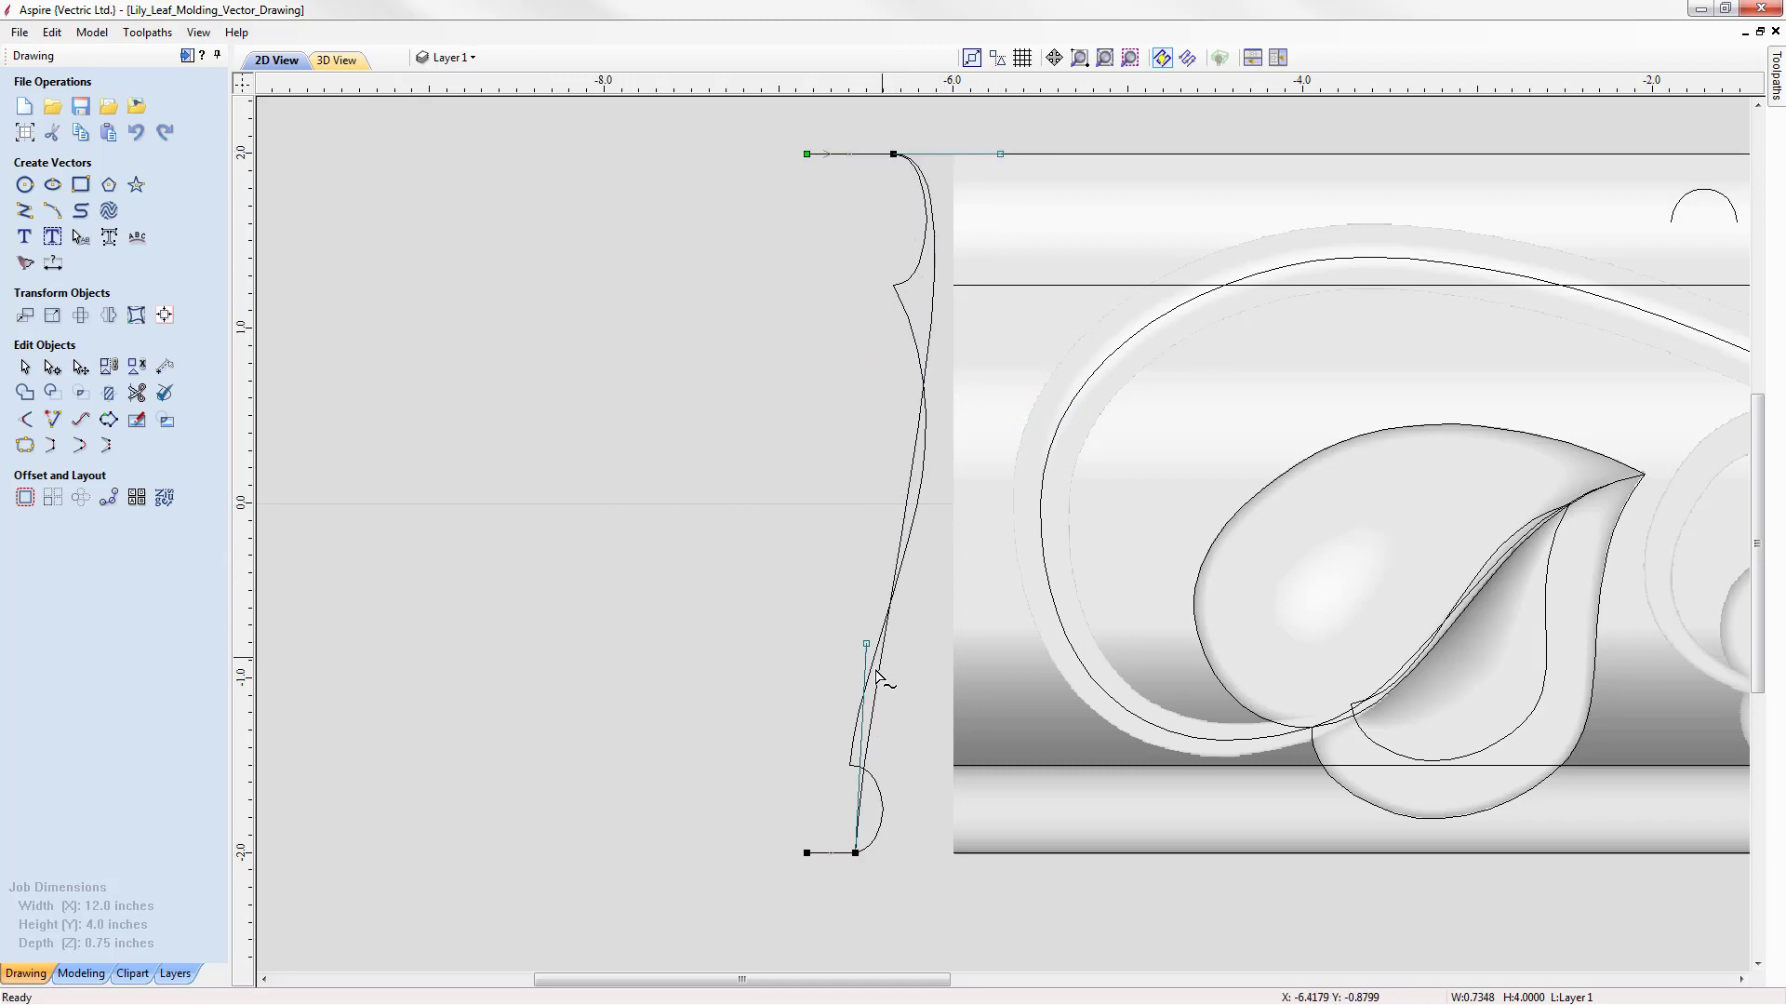
{"action": "left_click_drag", "start_coordinate": [864, 642], "coordinate": [978, 852]}
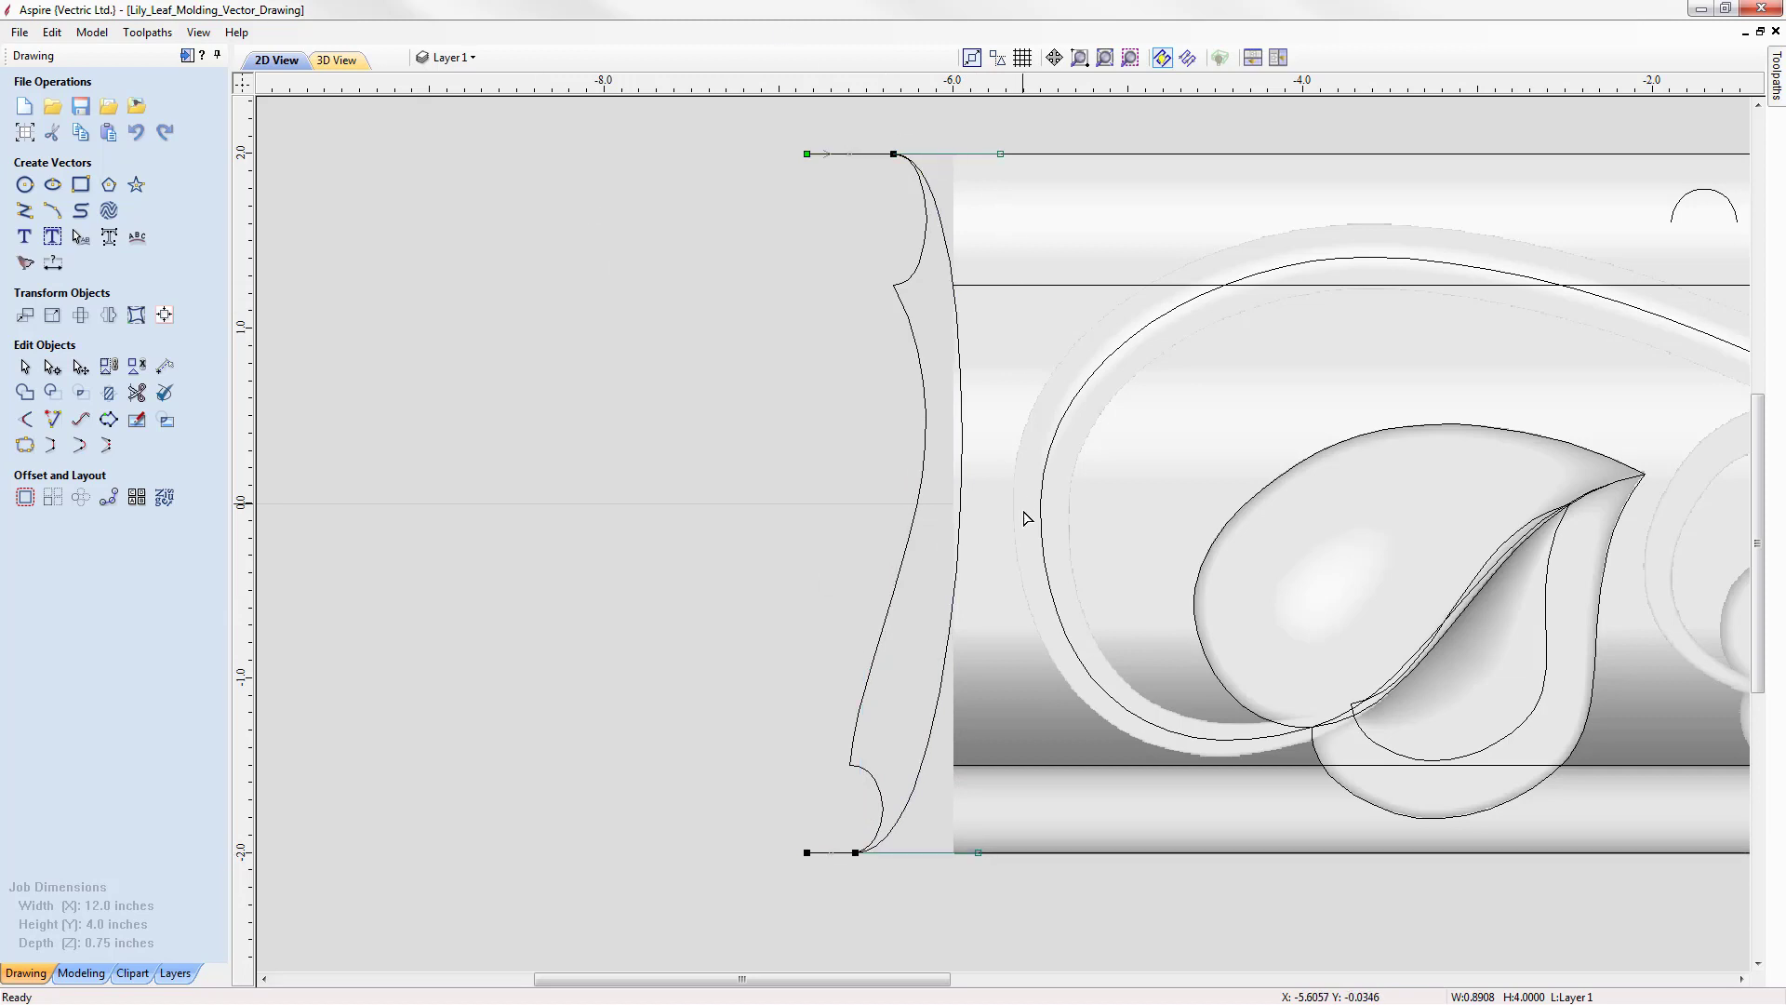
- Insert a point midway along the Bezier span at about Y 0 and nudge it inward close to the molding profile
{"action": "right_click", "coordinate": [961, 509]}
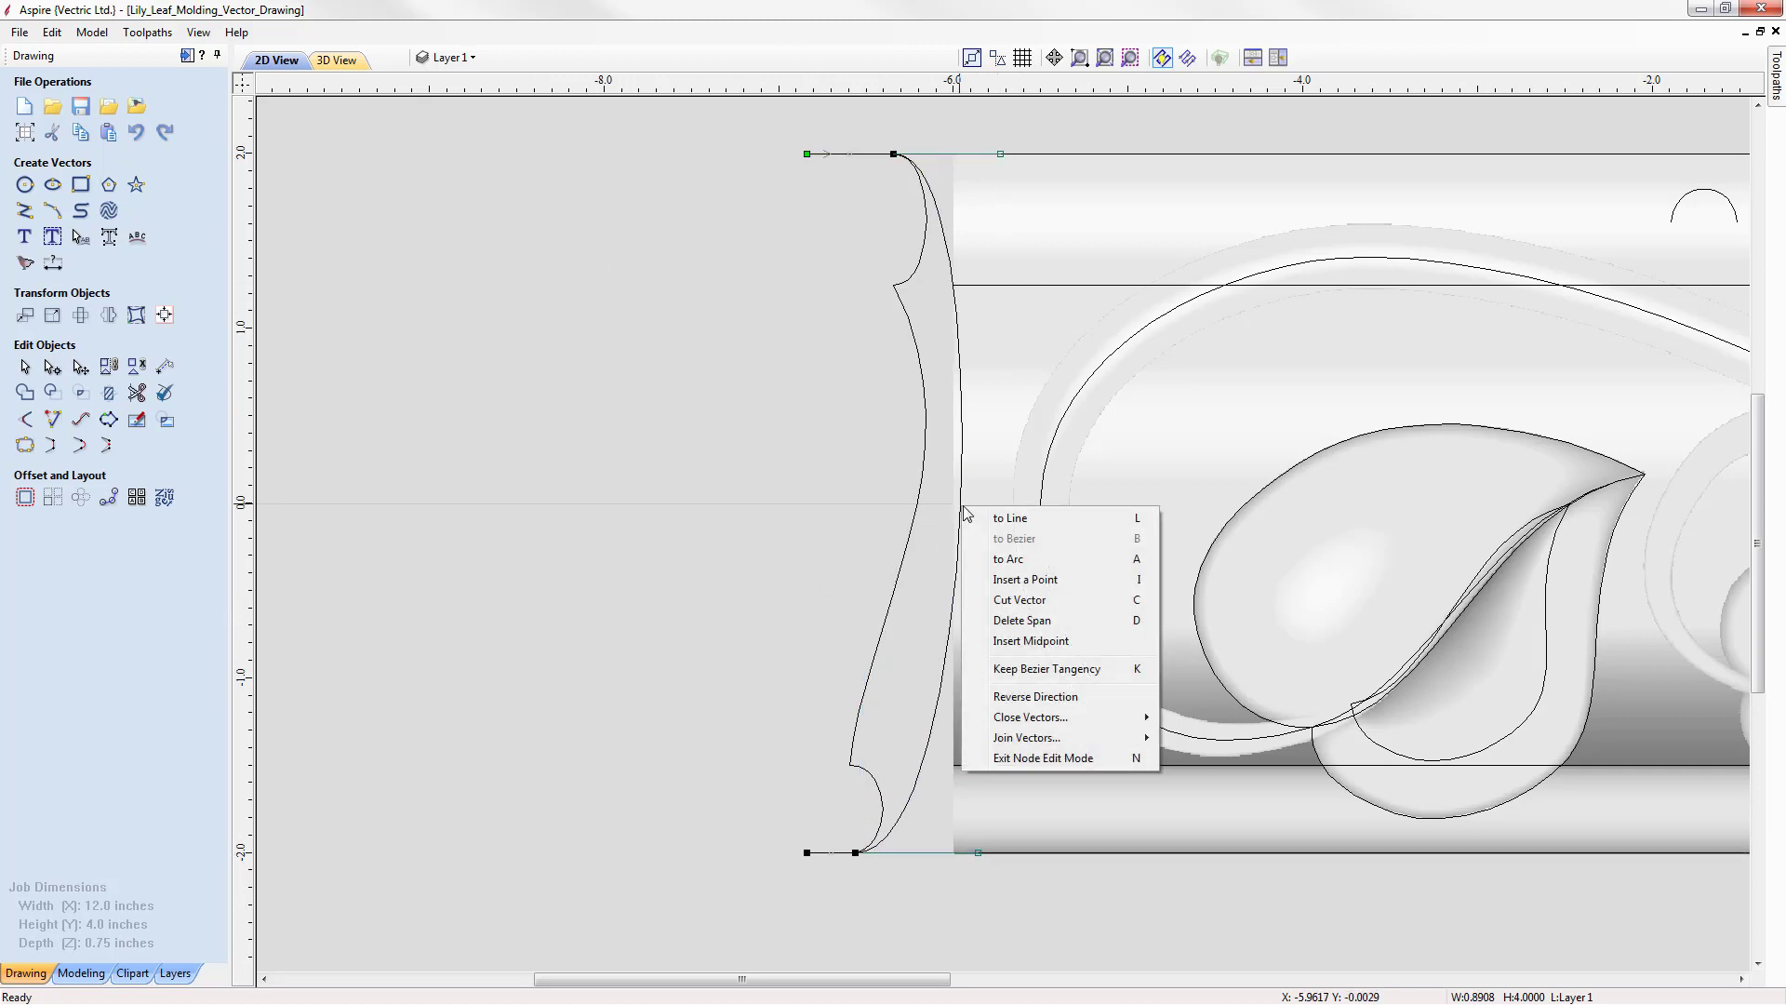
{"action": "left_click", "coordinate": [1033, 583]}
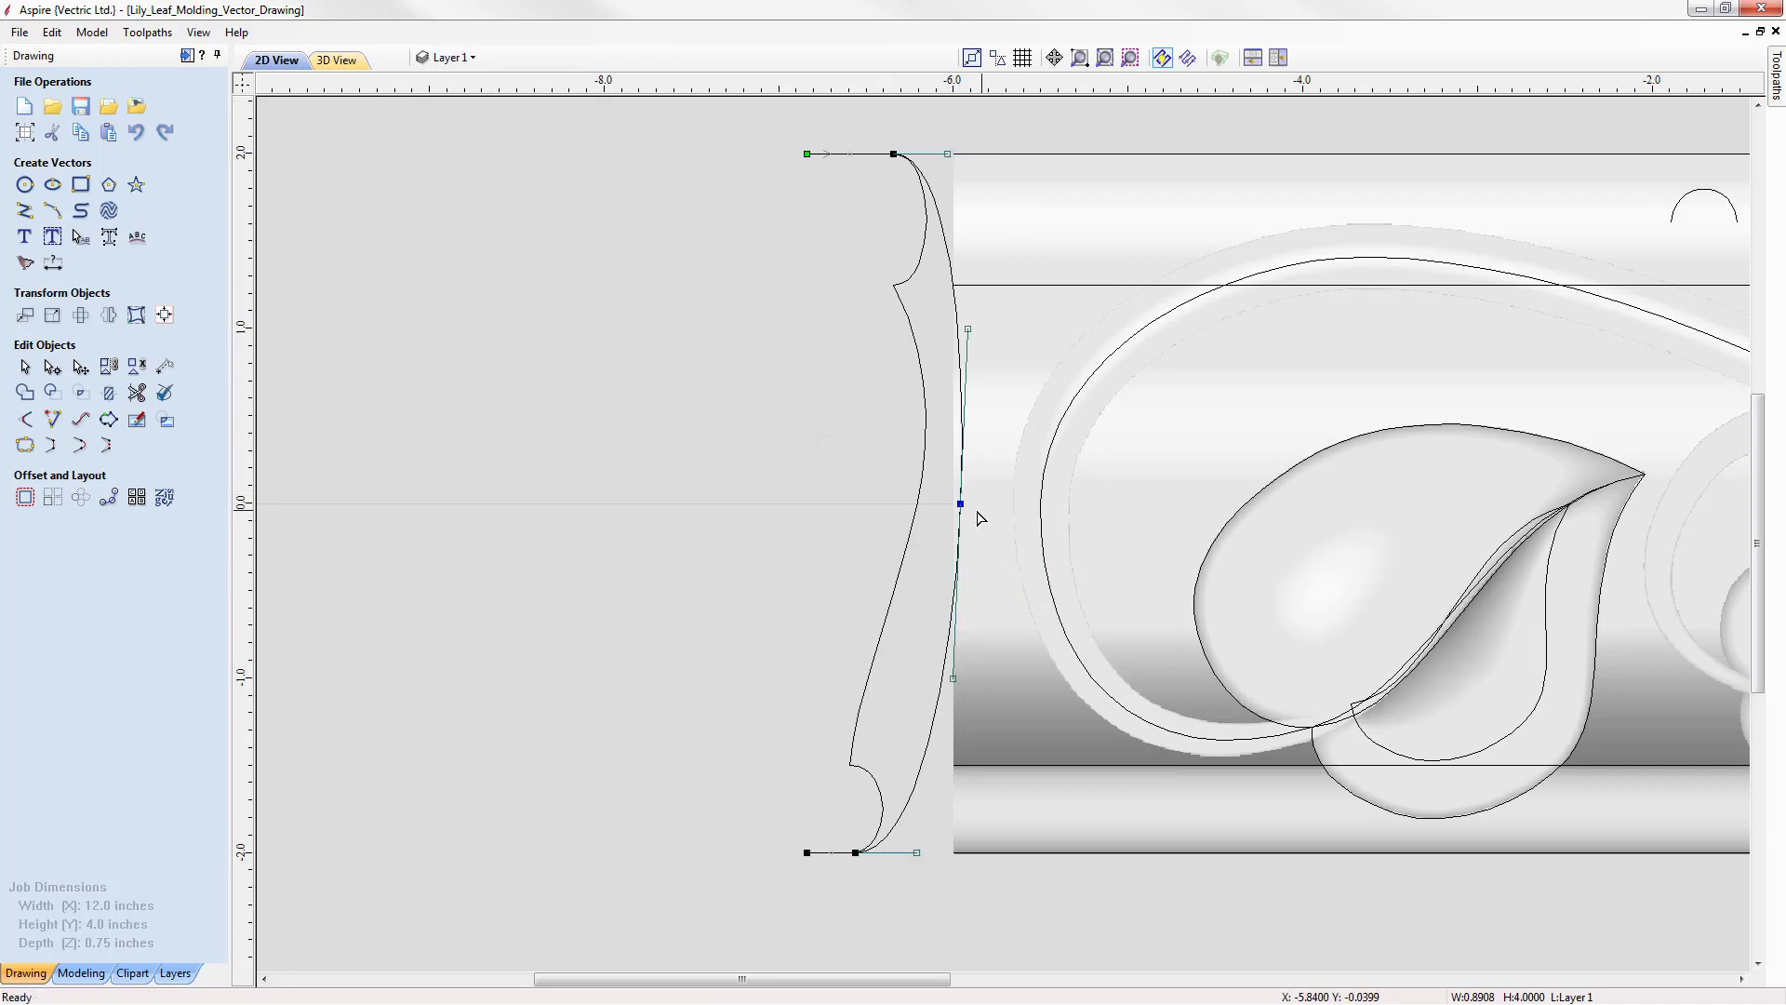
{"action": "key", "text": "Left"}
{"action": "key", "text": "Left"}
{"action": "key", "text": "Left"}
{"action": "key", "text": "Left"}
{"action": "key", "text": "Left"}
{"action": "key", "text": "Left"}
{"action": "key", "text": "Left"}
{"action": "key", "text": "Left"}
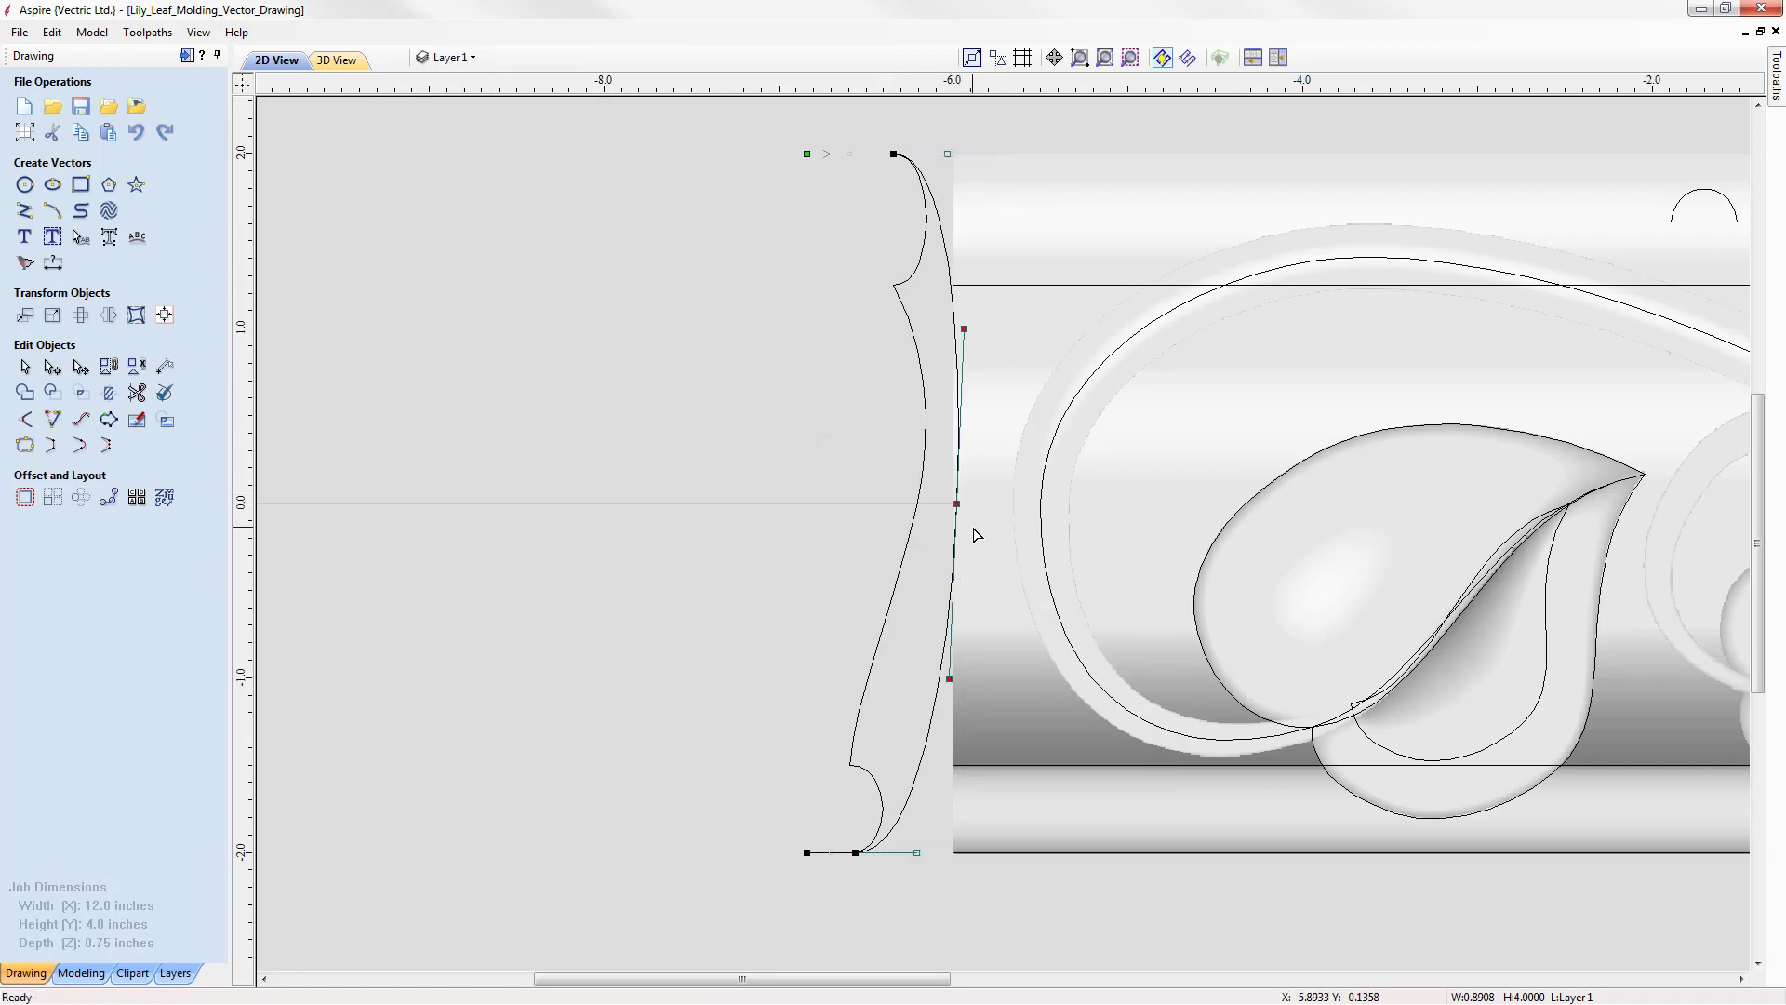
{"action": "key", "text": "Left"}
{"action": "key", "text": "Left"}
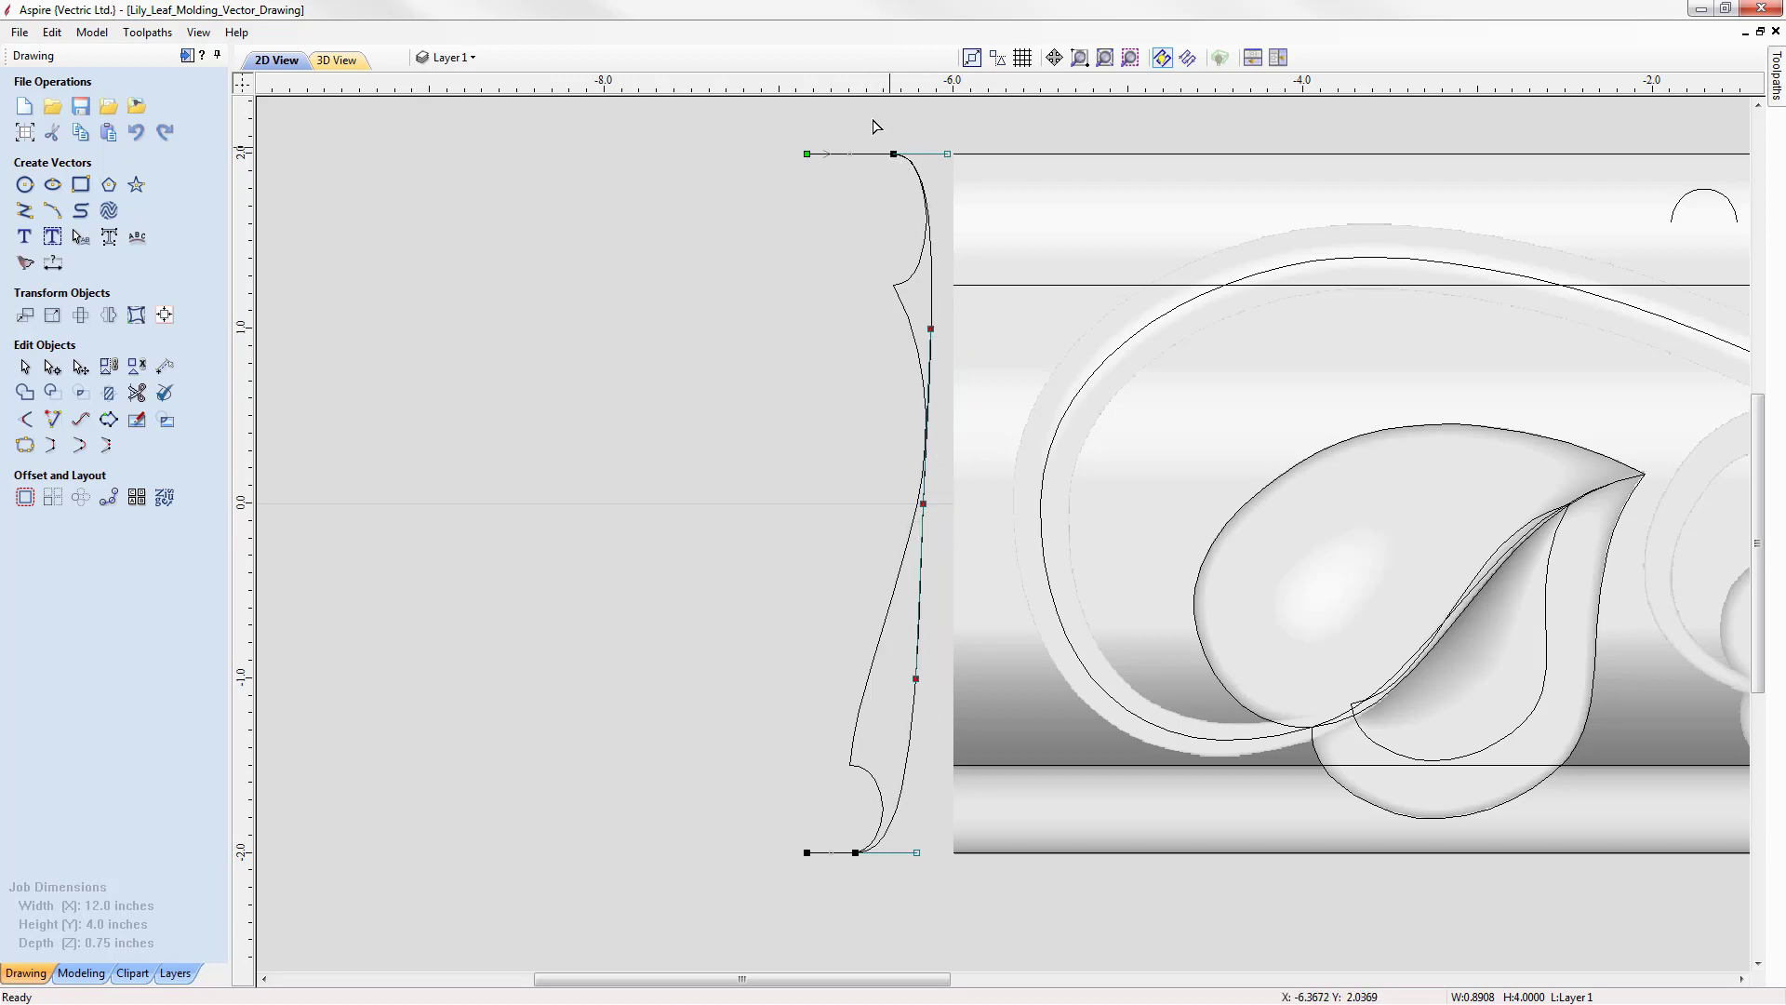
- Nudge the Bezier handle at the curve's upper end slightly outward so the curve clears the profile's upper bead
{"action": "scroll", "coordinate": [879, 135], "scroll_direction": "up", "scroll_amount": 4}
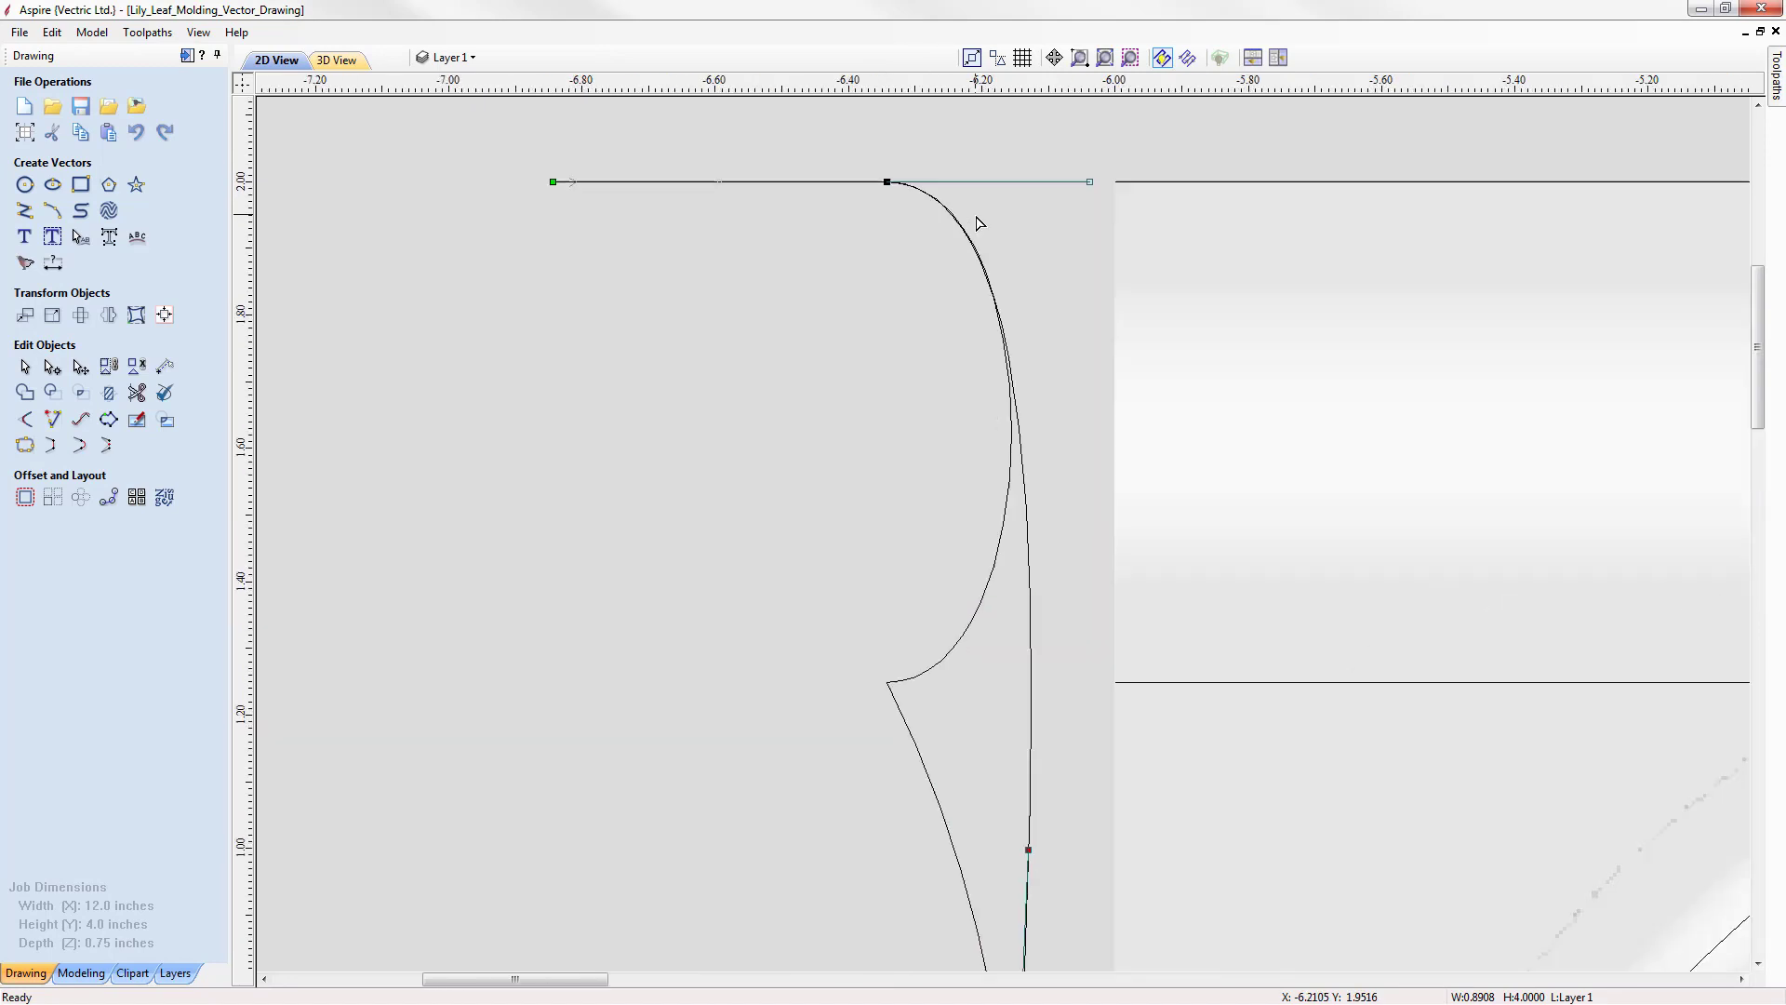
{"action": "left_click", "coordinate": [1089, 181]}
{"action": "key", "text": "Right"}
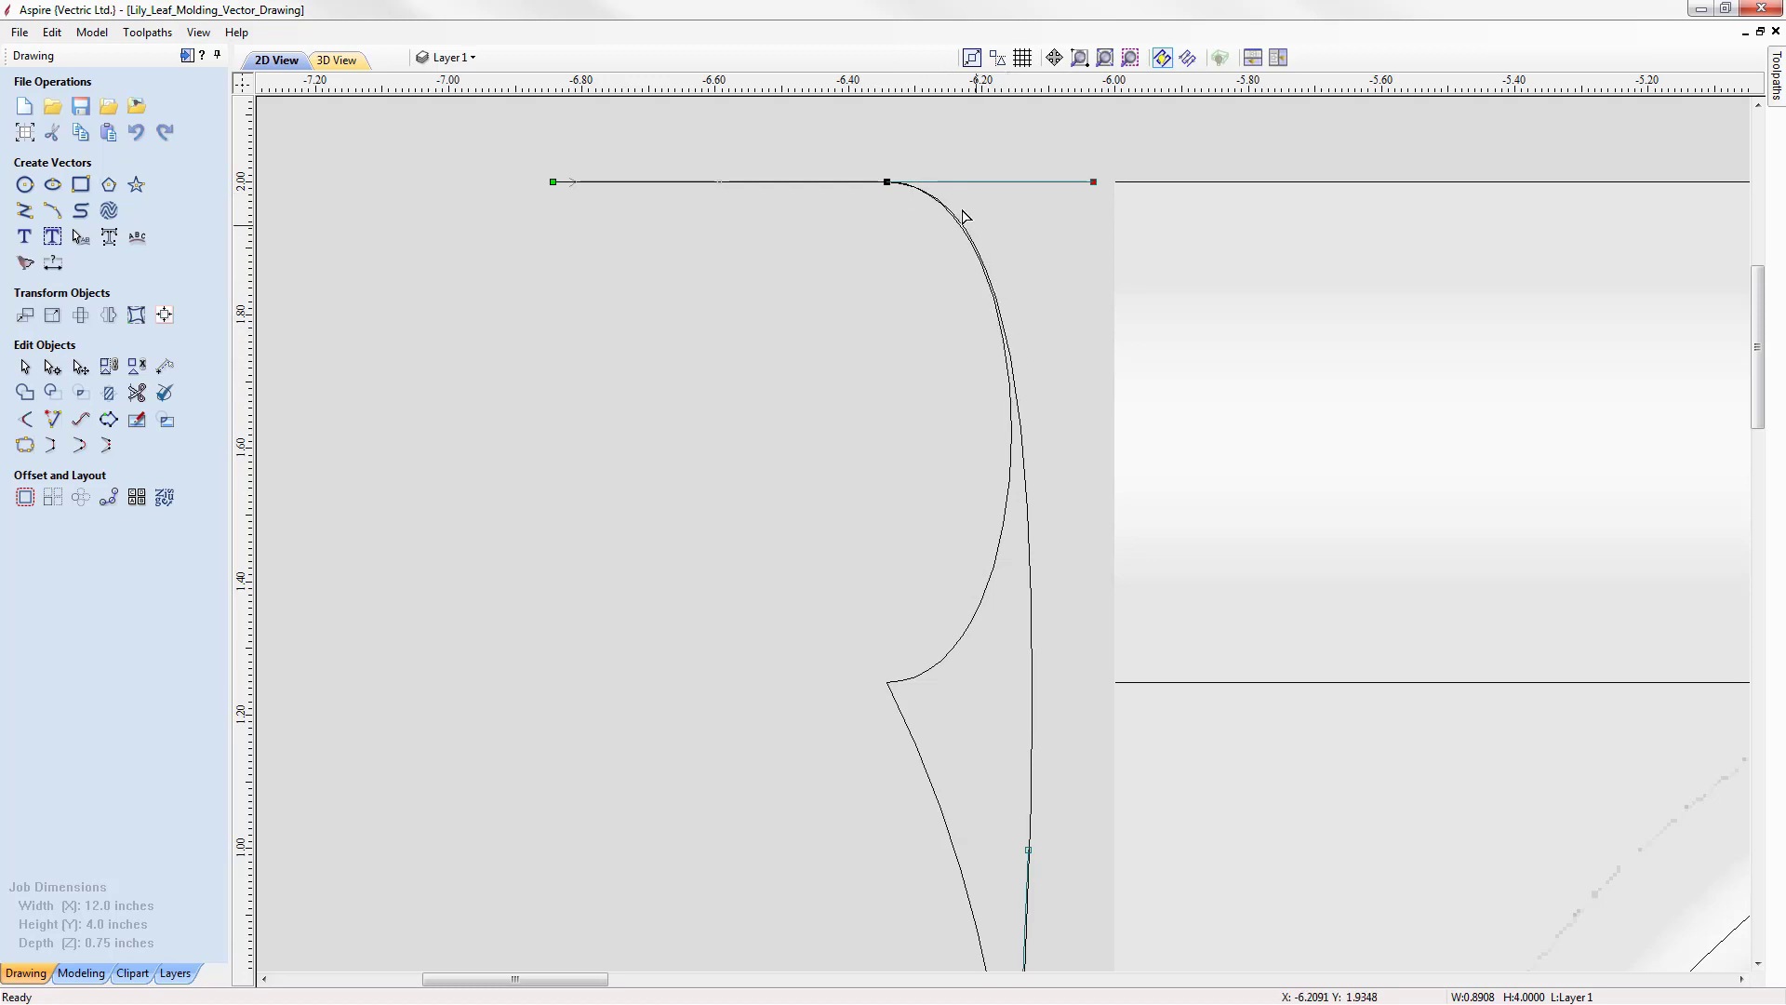
{"action": "scroll", "coordinate": [732, 104], "scroll_direction": "down", "scroll_amount": 2}
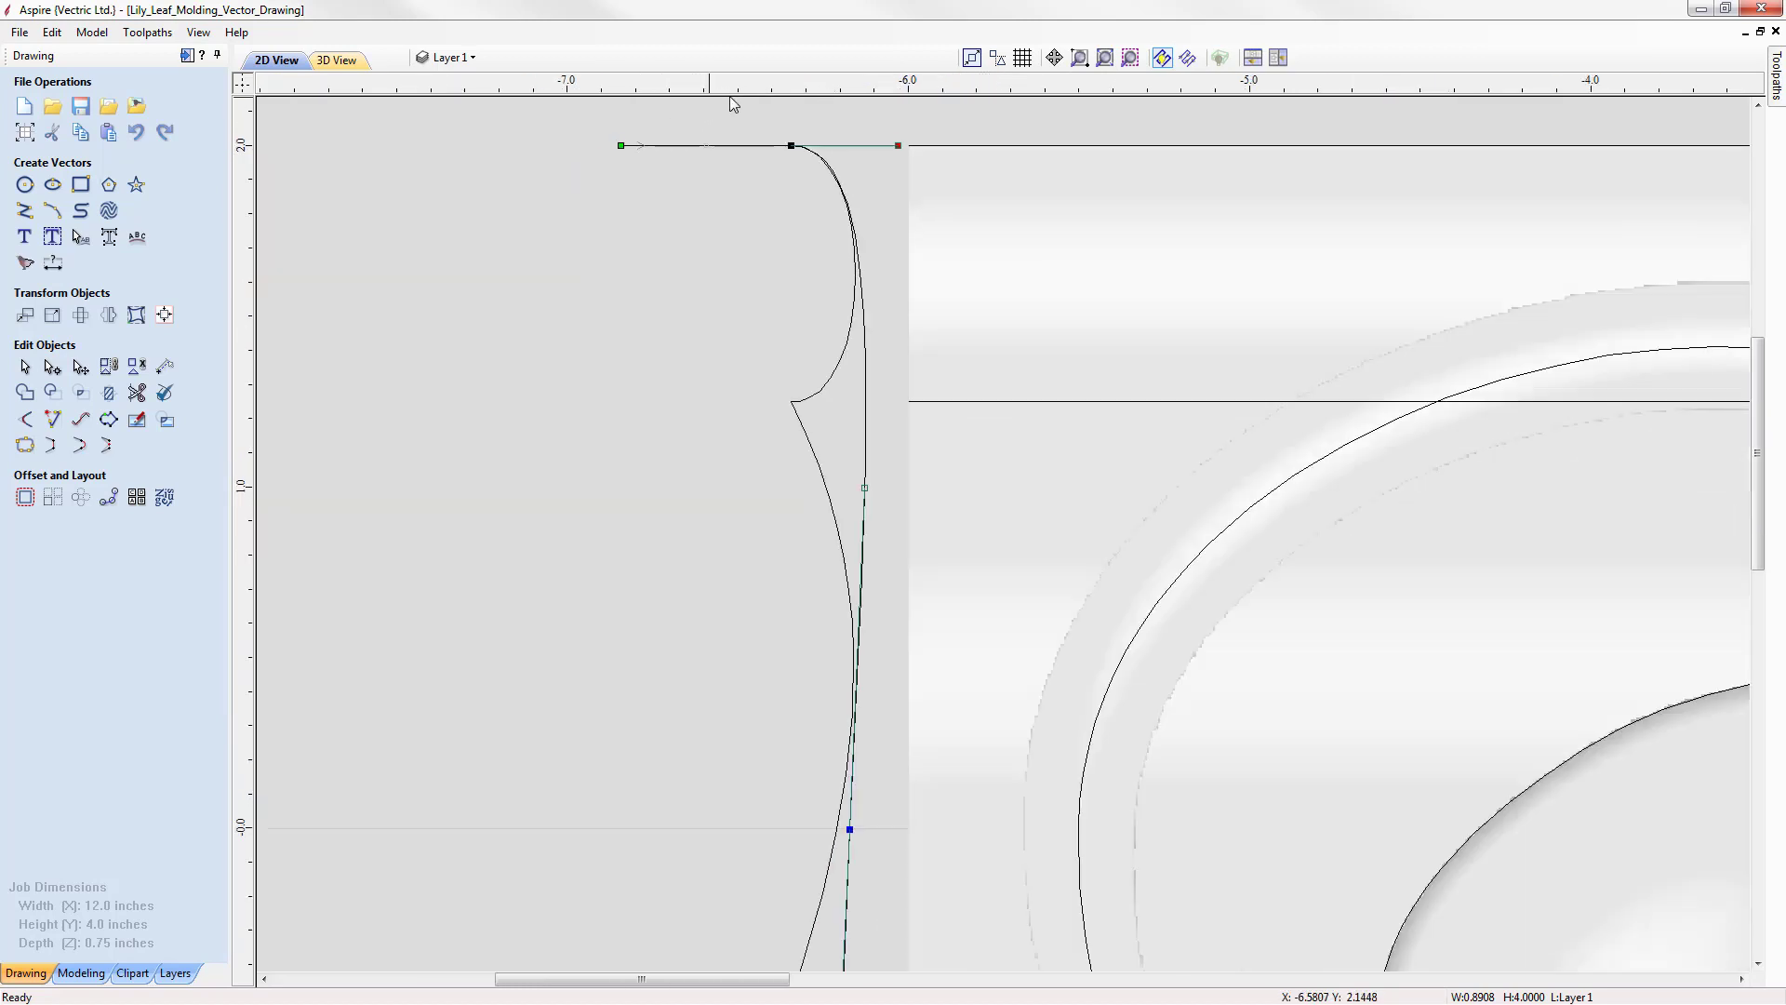
- Nudge the middle node's lower Bezier handle inward to tilt the curve's tangent along the slope of the molding profile
{"action": "scroll", "coordinate": [797, 267], "scroll_direction": "down", "scroll_amount": 1}
{"action": "scroll", "coordinate": [909, 232], "scroll_direction": "down", "scroll_amount": 1}
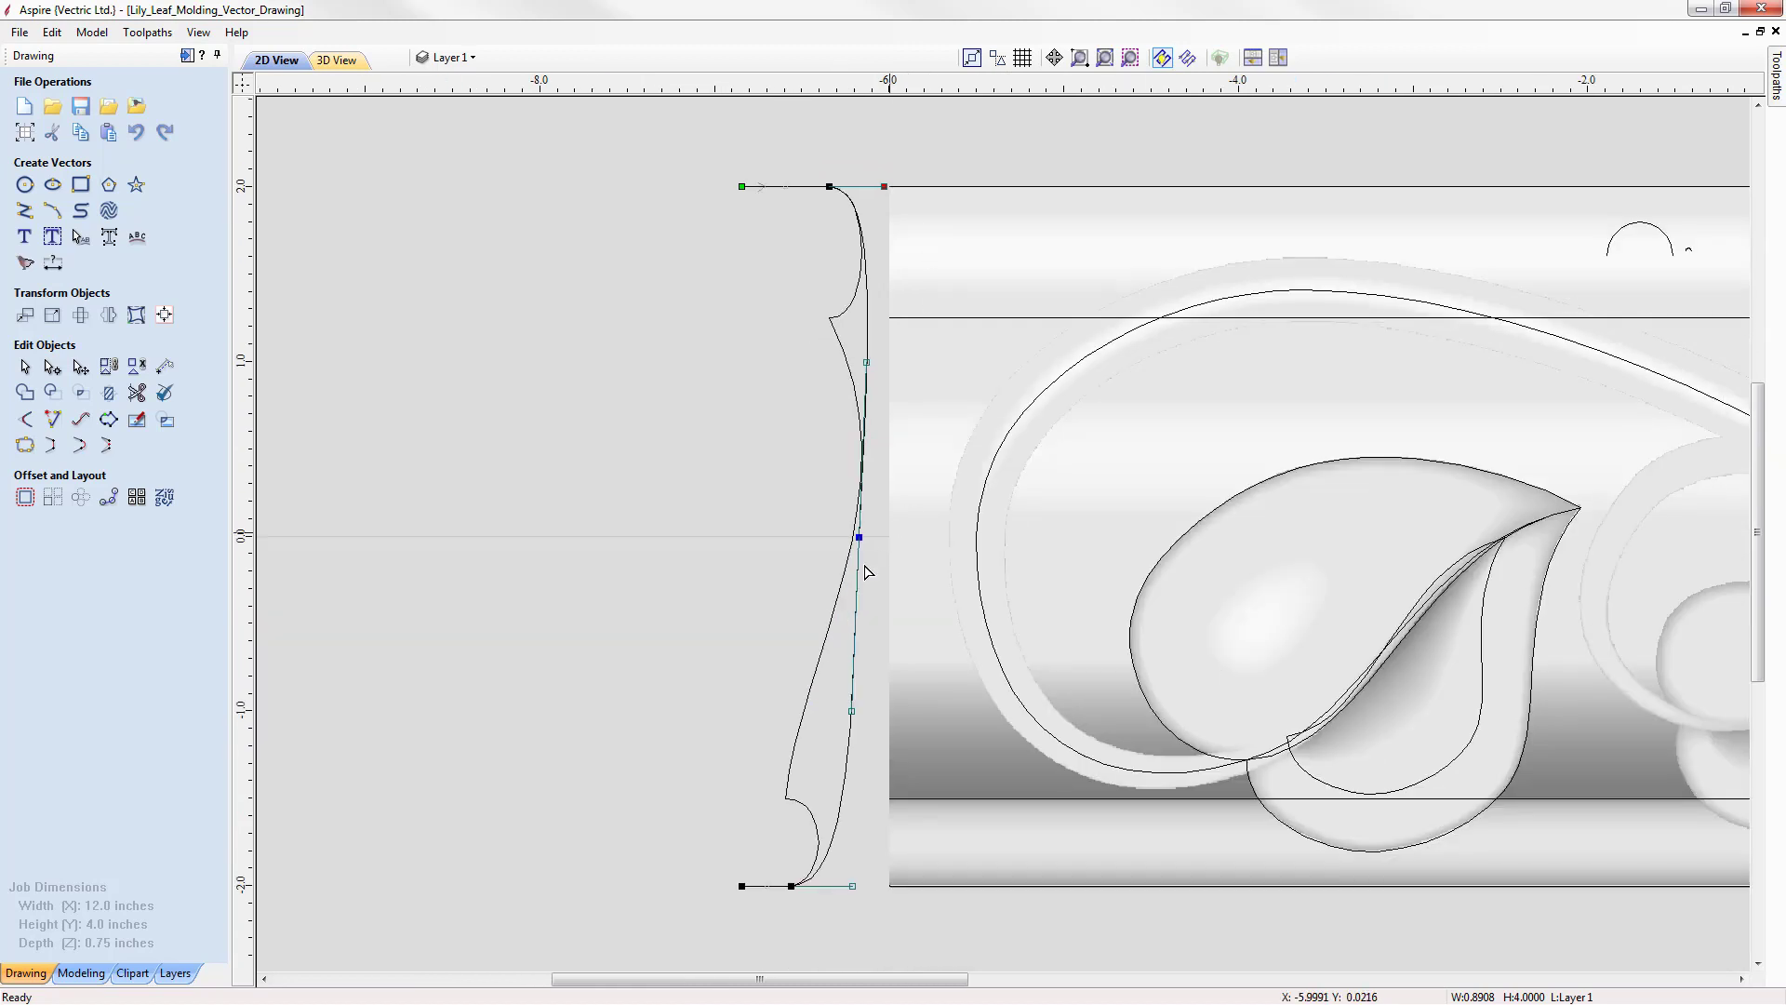
{"action": "scroll", "coordinate": [779, 845], "scroll_direction": "up", "scroll_amount": 1}
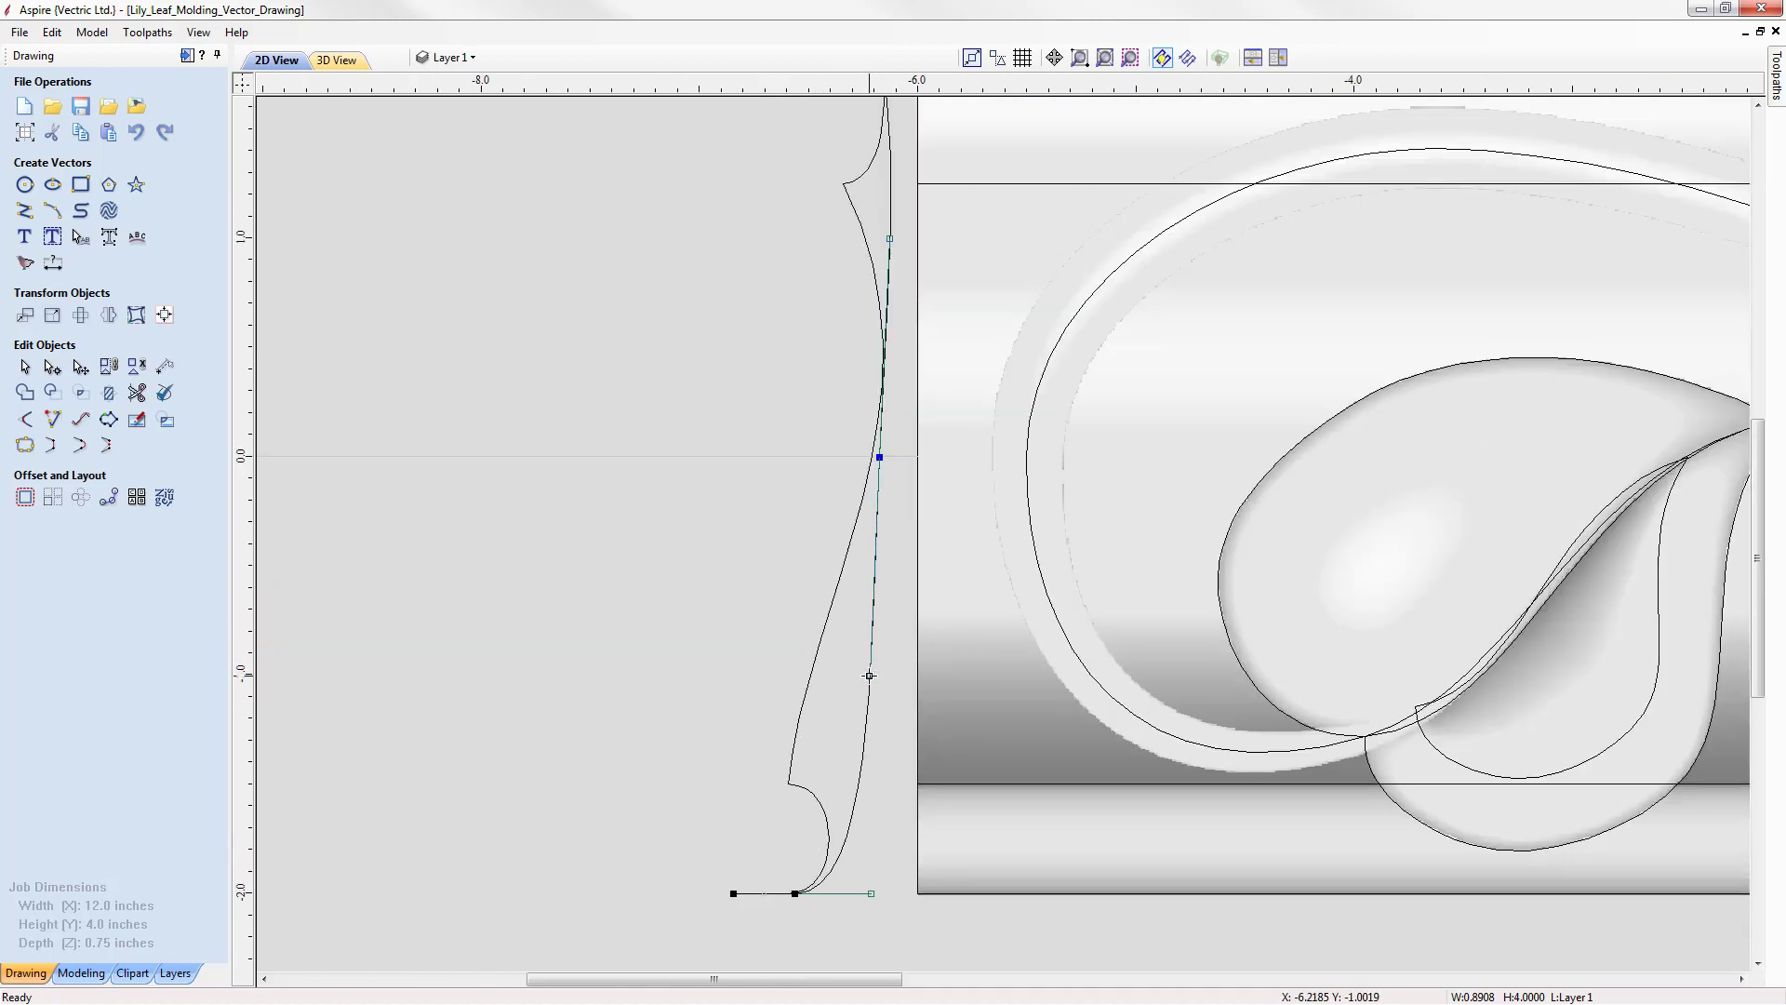
{"action": "key", "text": "Left"}
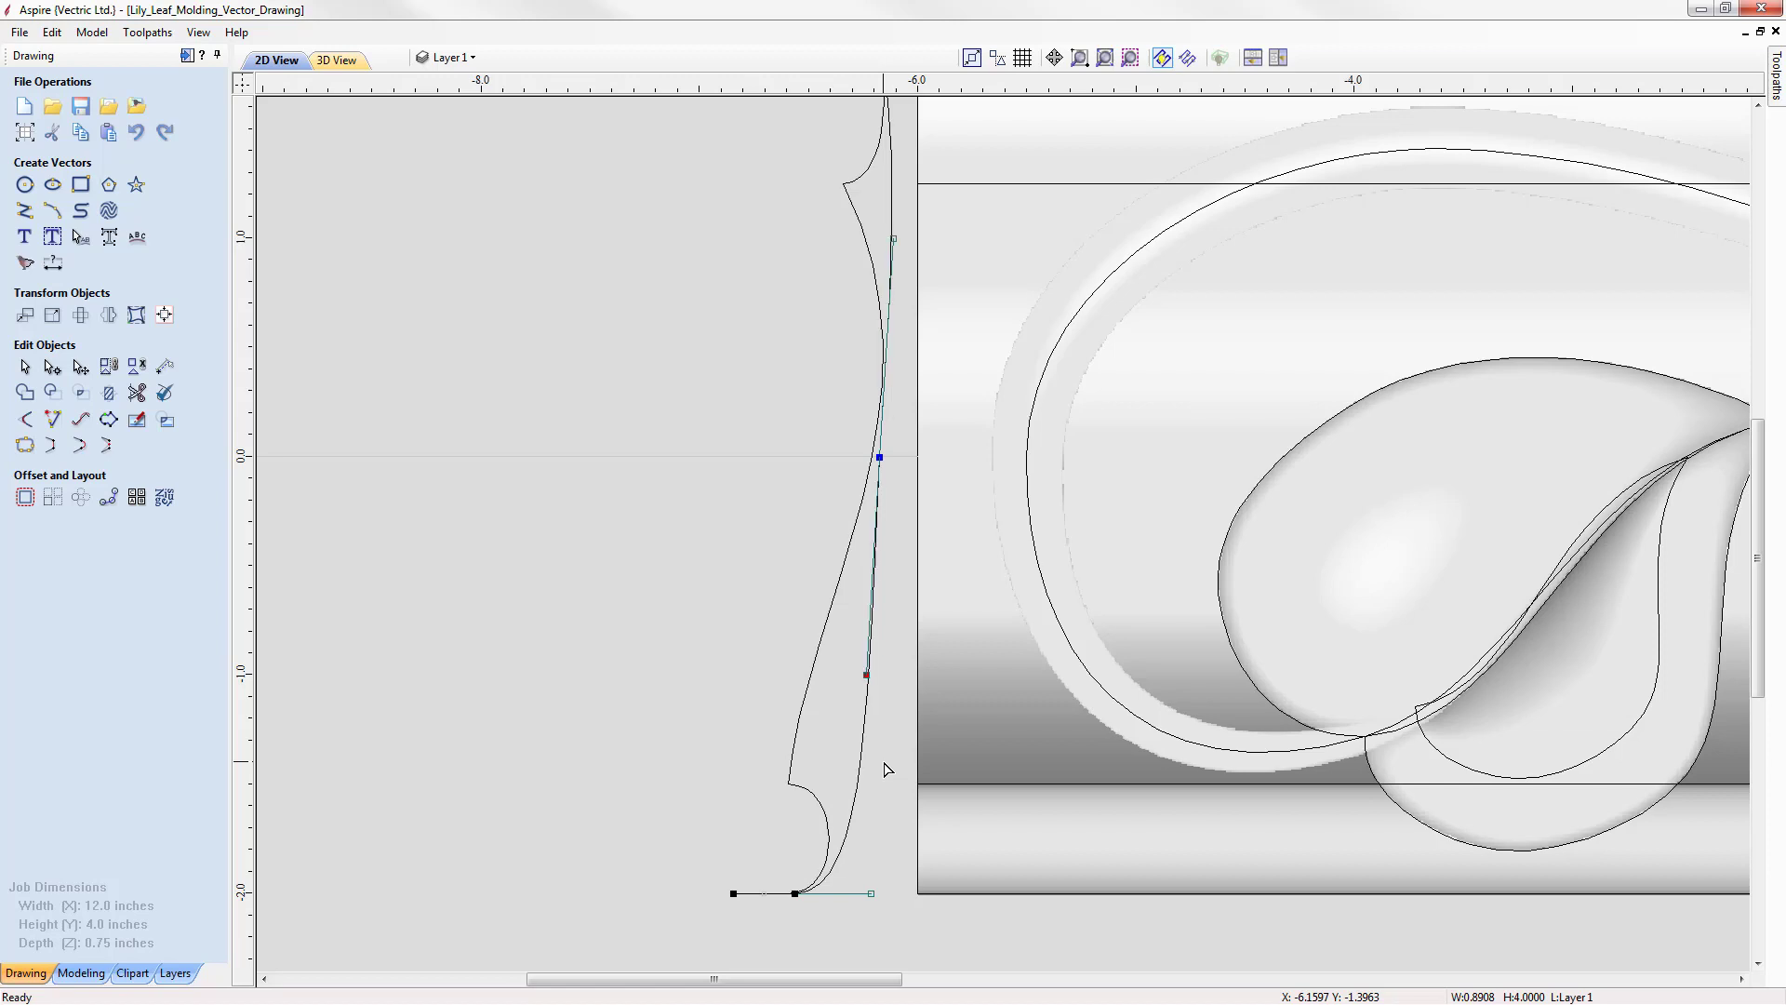
{"action": "key", "text": "Left"}
{"action": "key", "text": "Left"}
{"action": "key", "text": "Left"}
{"action": "key", "text": "Left"}
{"action": "key", "text": "Left"}
{"action": "key", "text": "Left"}
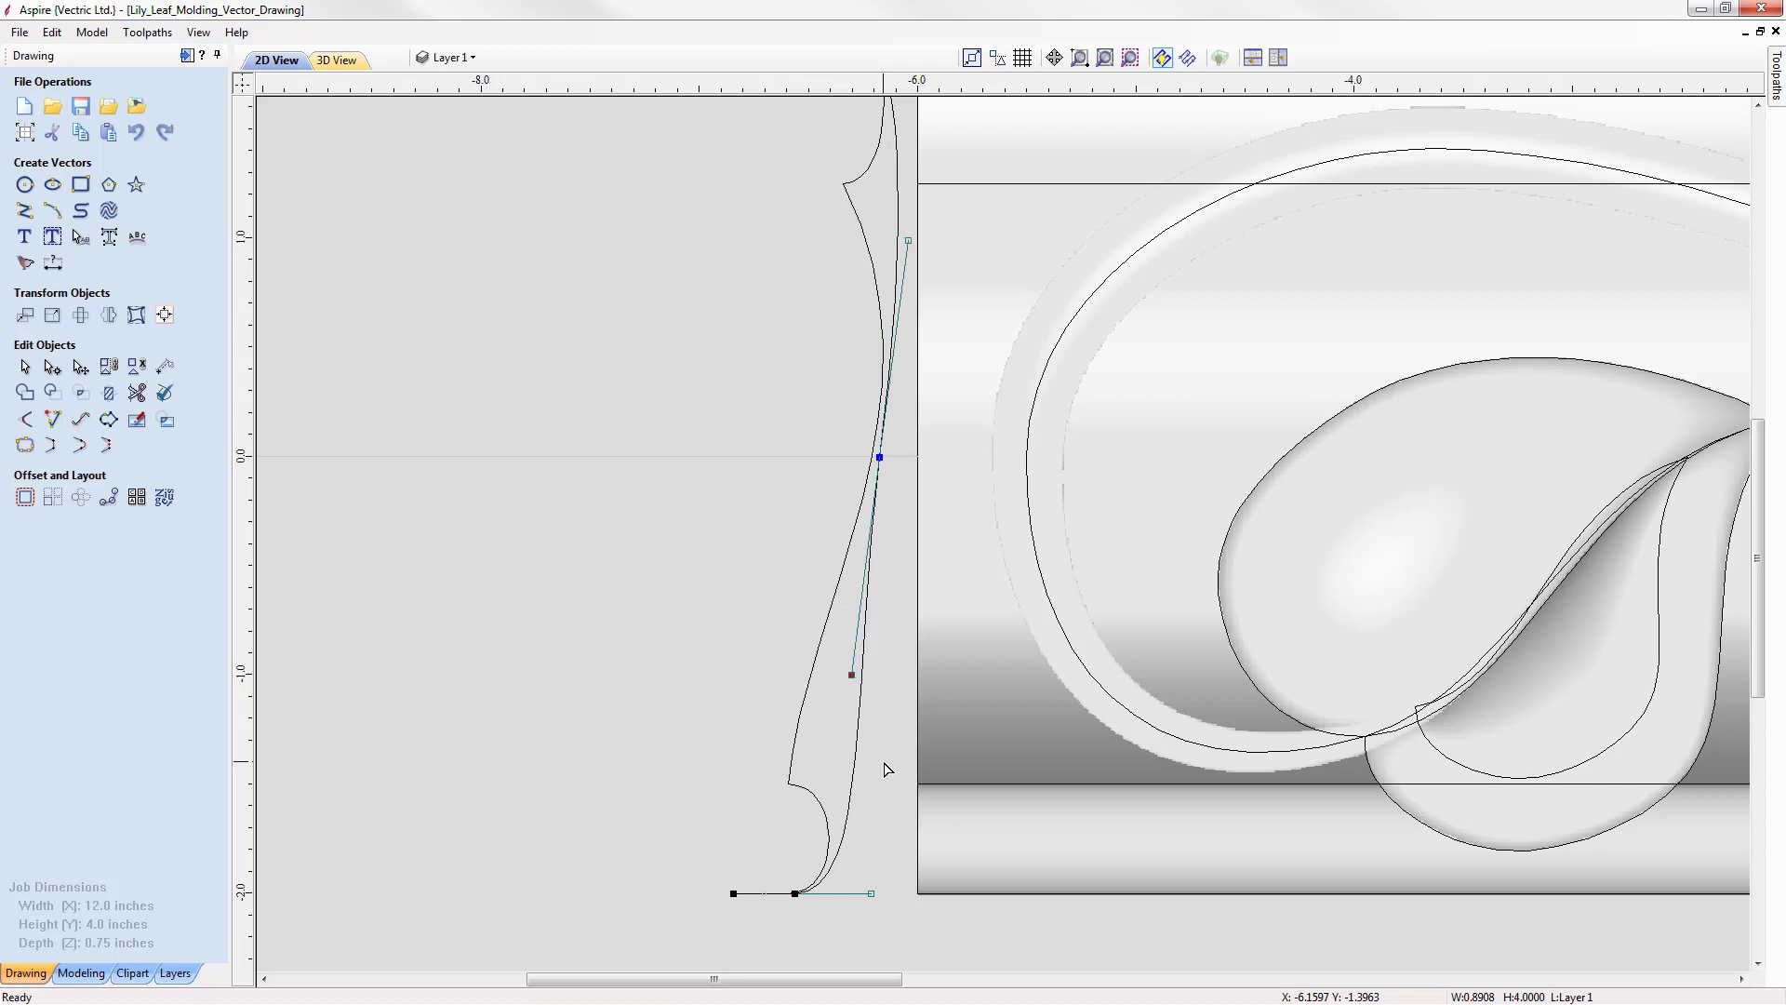
{"action": "key", "text": "Left"}
{"action": "key", "text": "Left"}
{"action": "key", "text": "Left"}
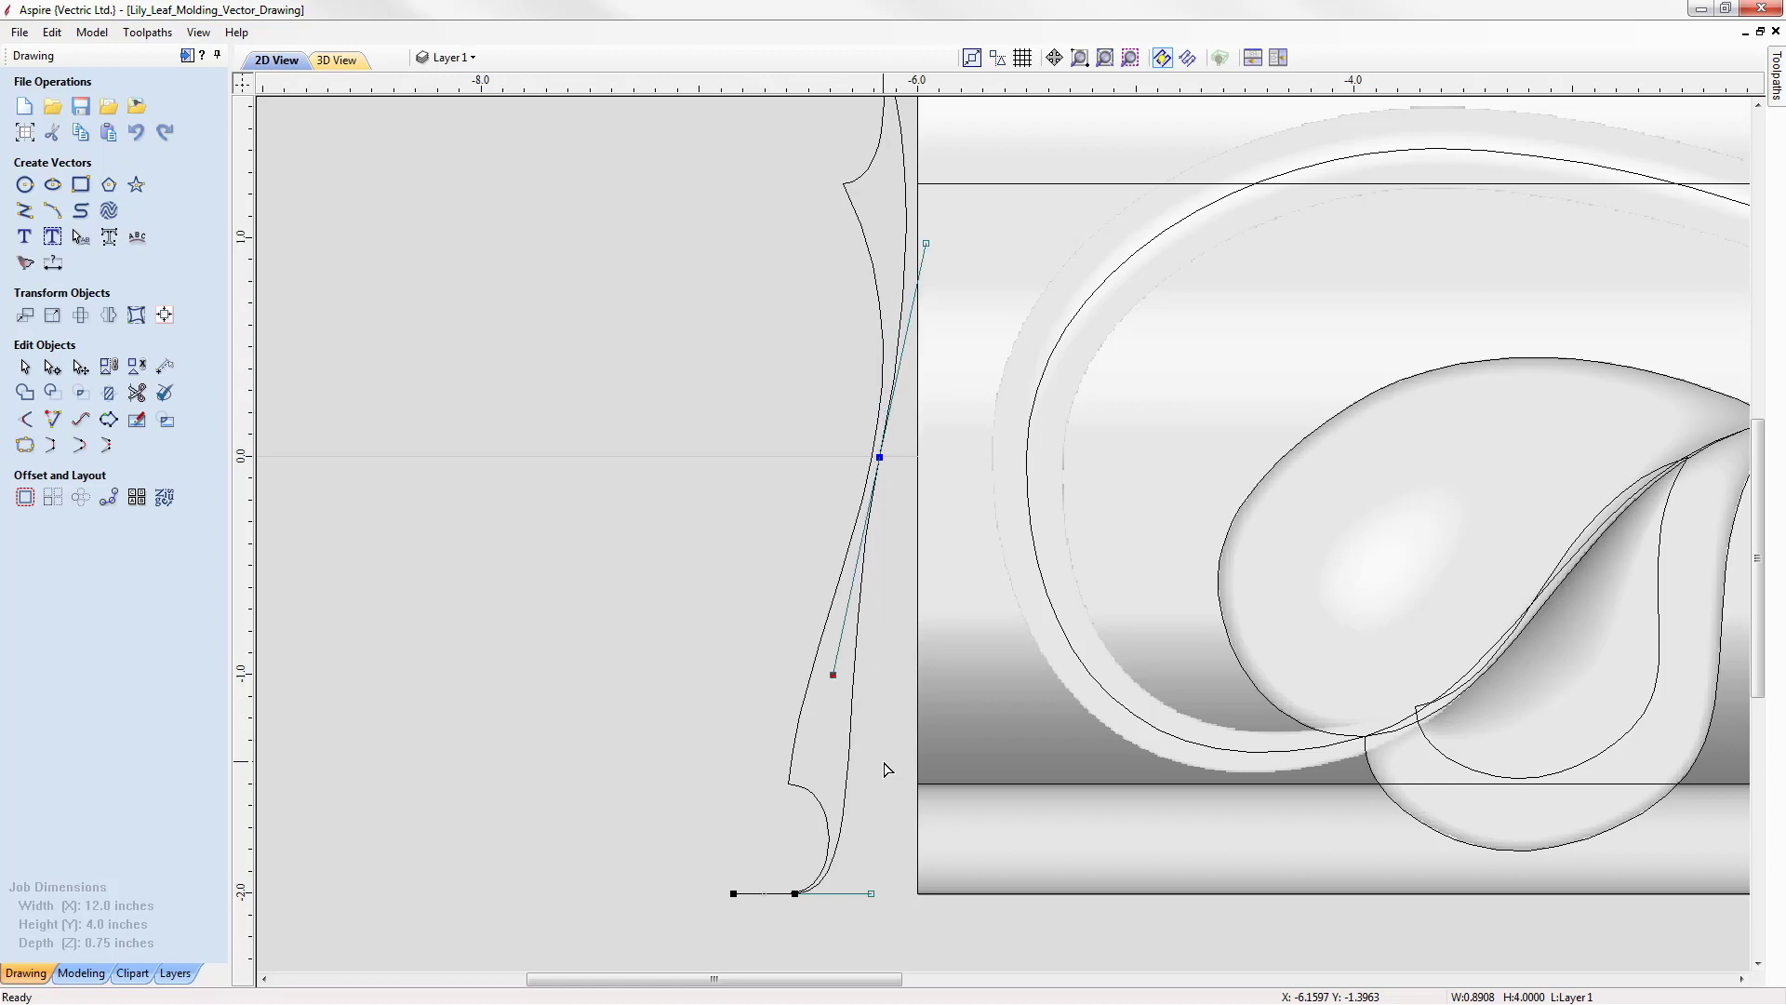
- Nudge the middle node inward until it nearly meets the molding profile, and check the gap close up
{"action": "left_click", "coordinate": [881, 458]}
{"action": "key", "text": "Left"}
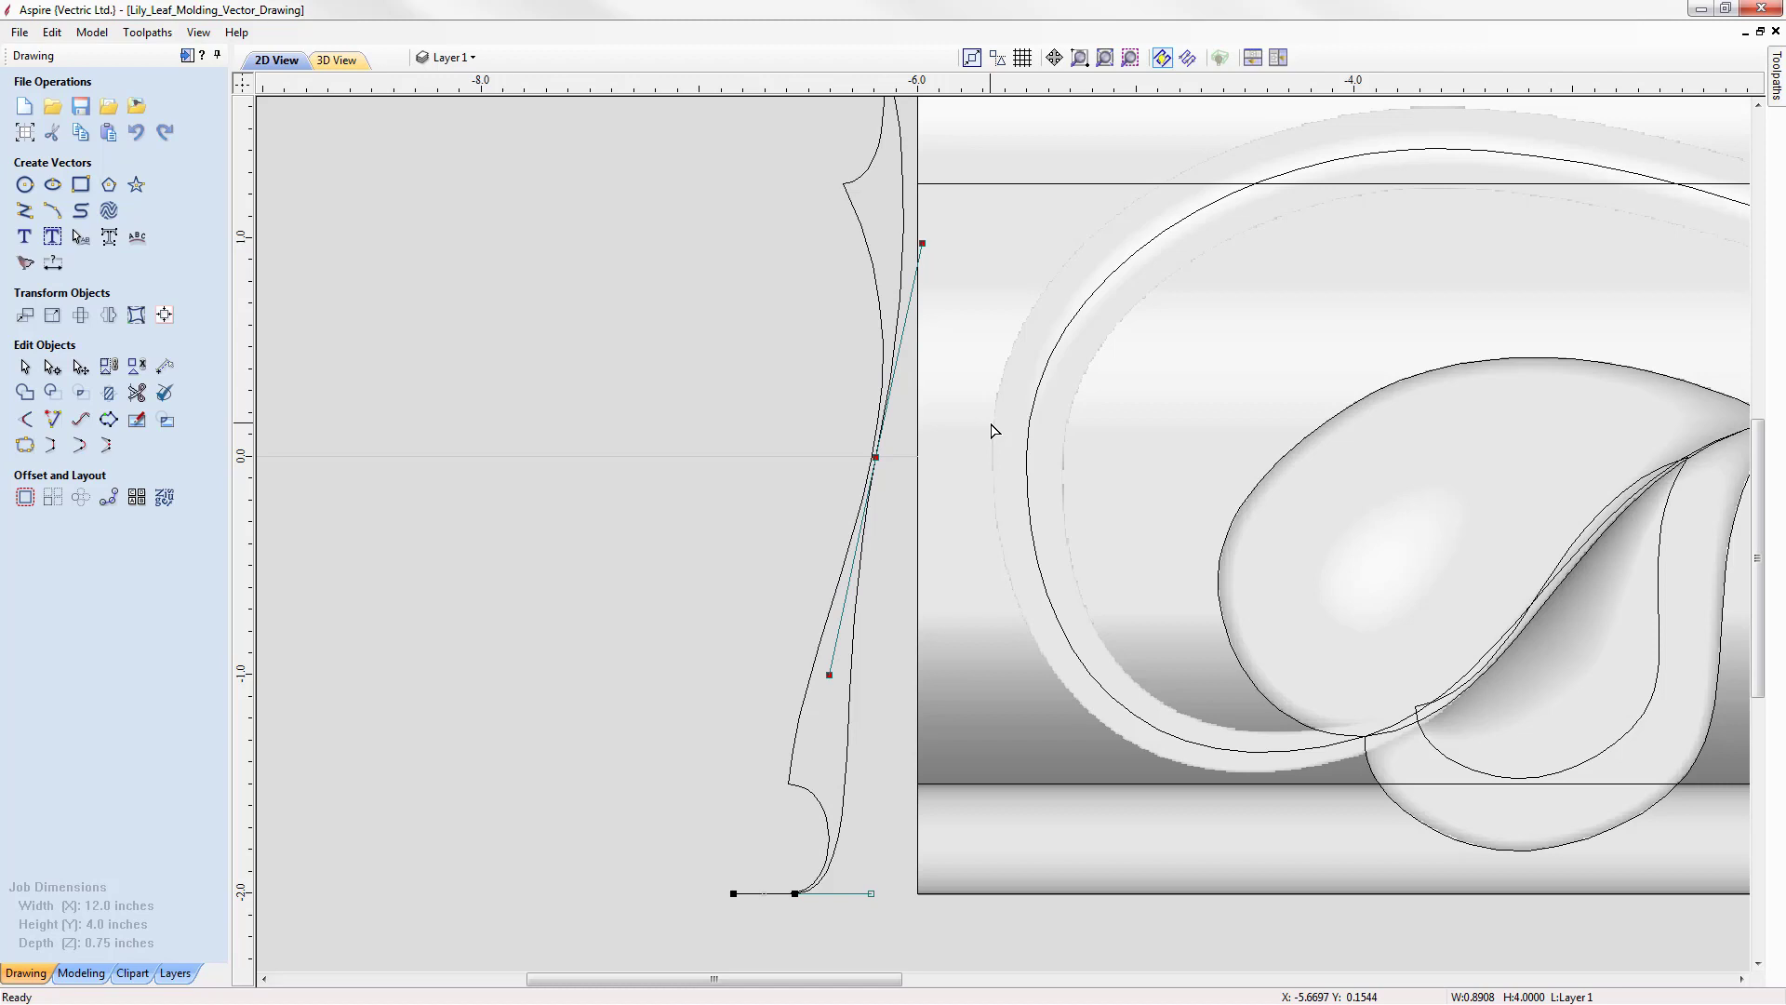
{"action": "key", "text": "Left"}
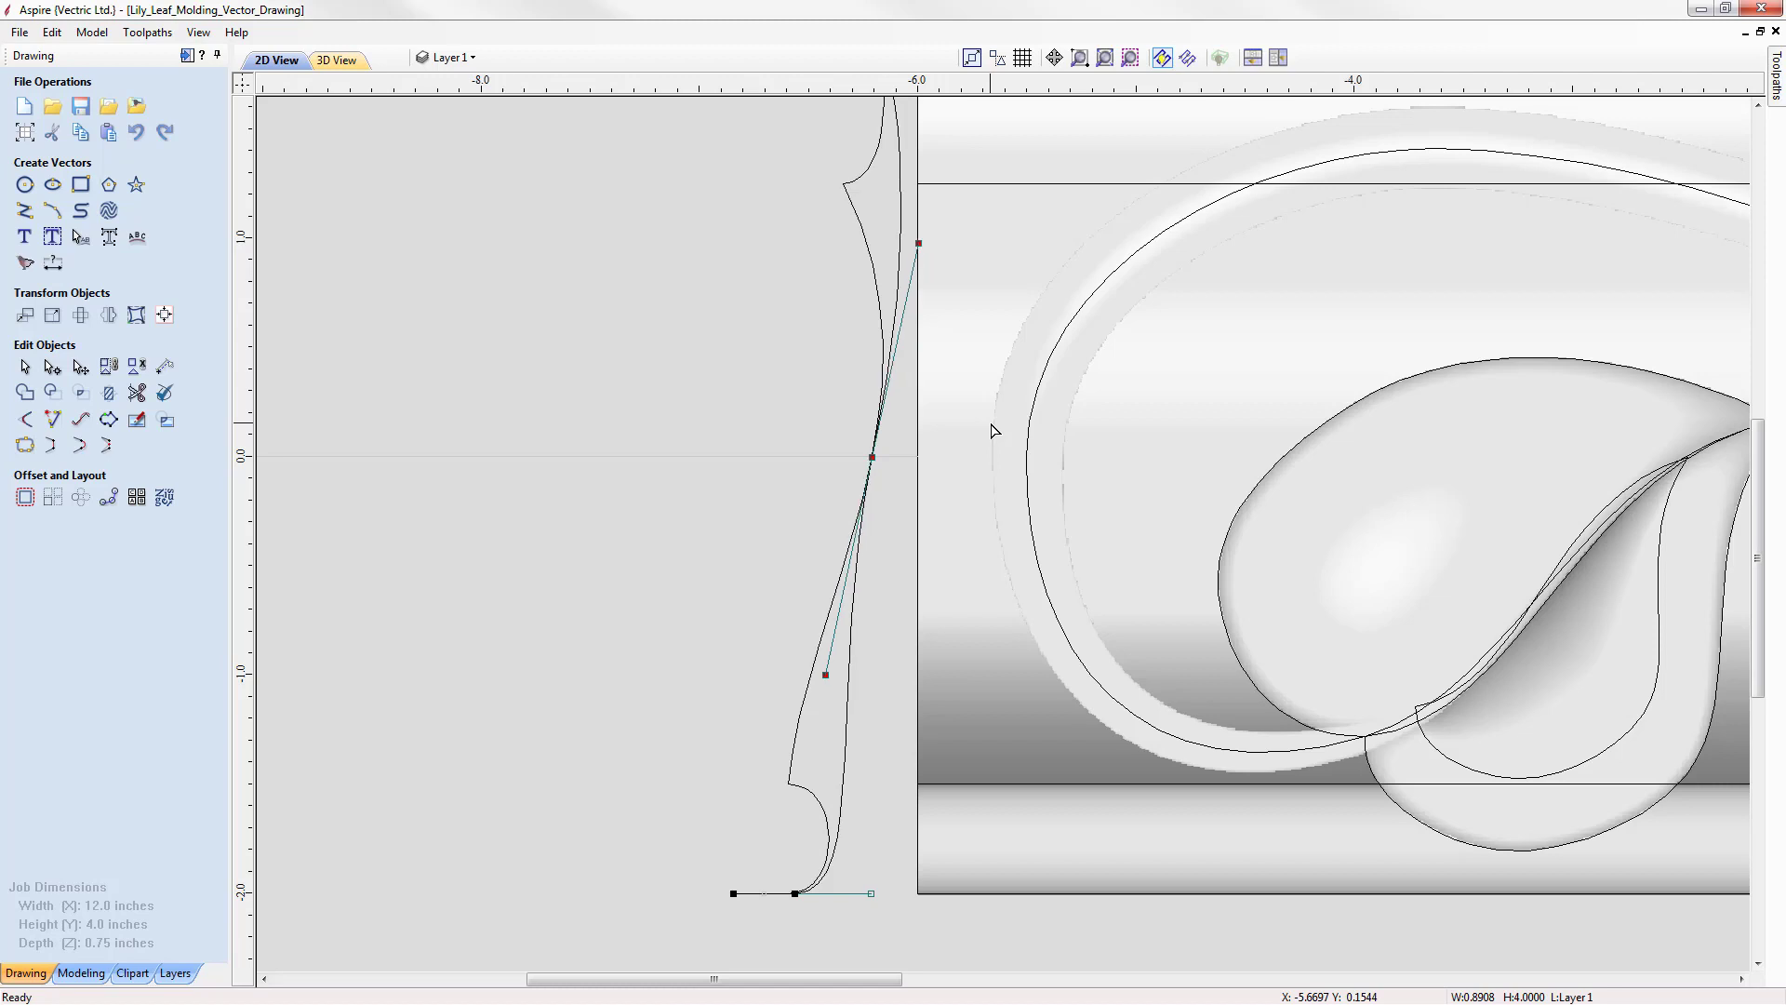
{"action": "scroll", "coordinate": [890, 476], "scroll_direction": "up", "scroll_amount": 2}
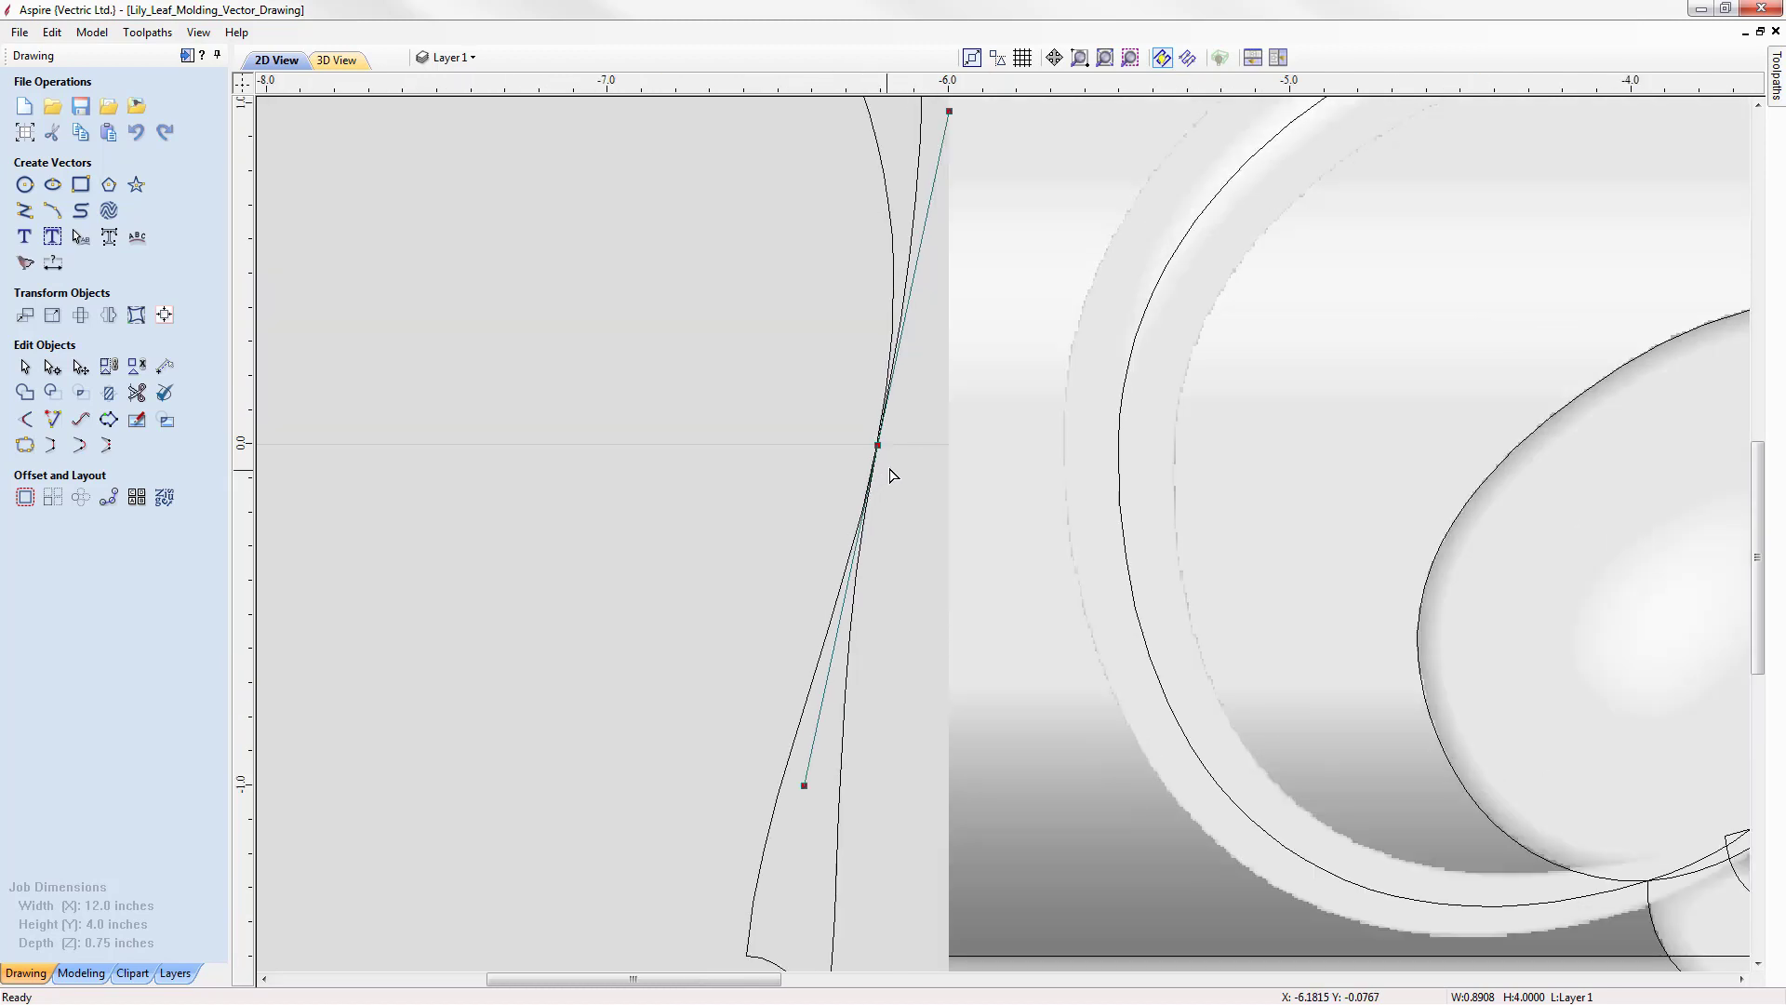
{"action": "scroll", "coordinate": [870, 437], "scroll_direction": "up", "scroll_amount": 5}
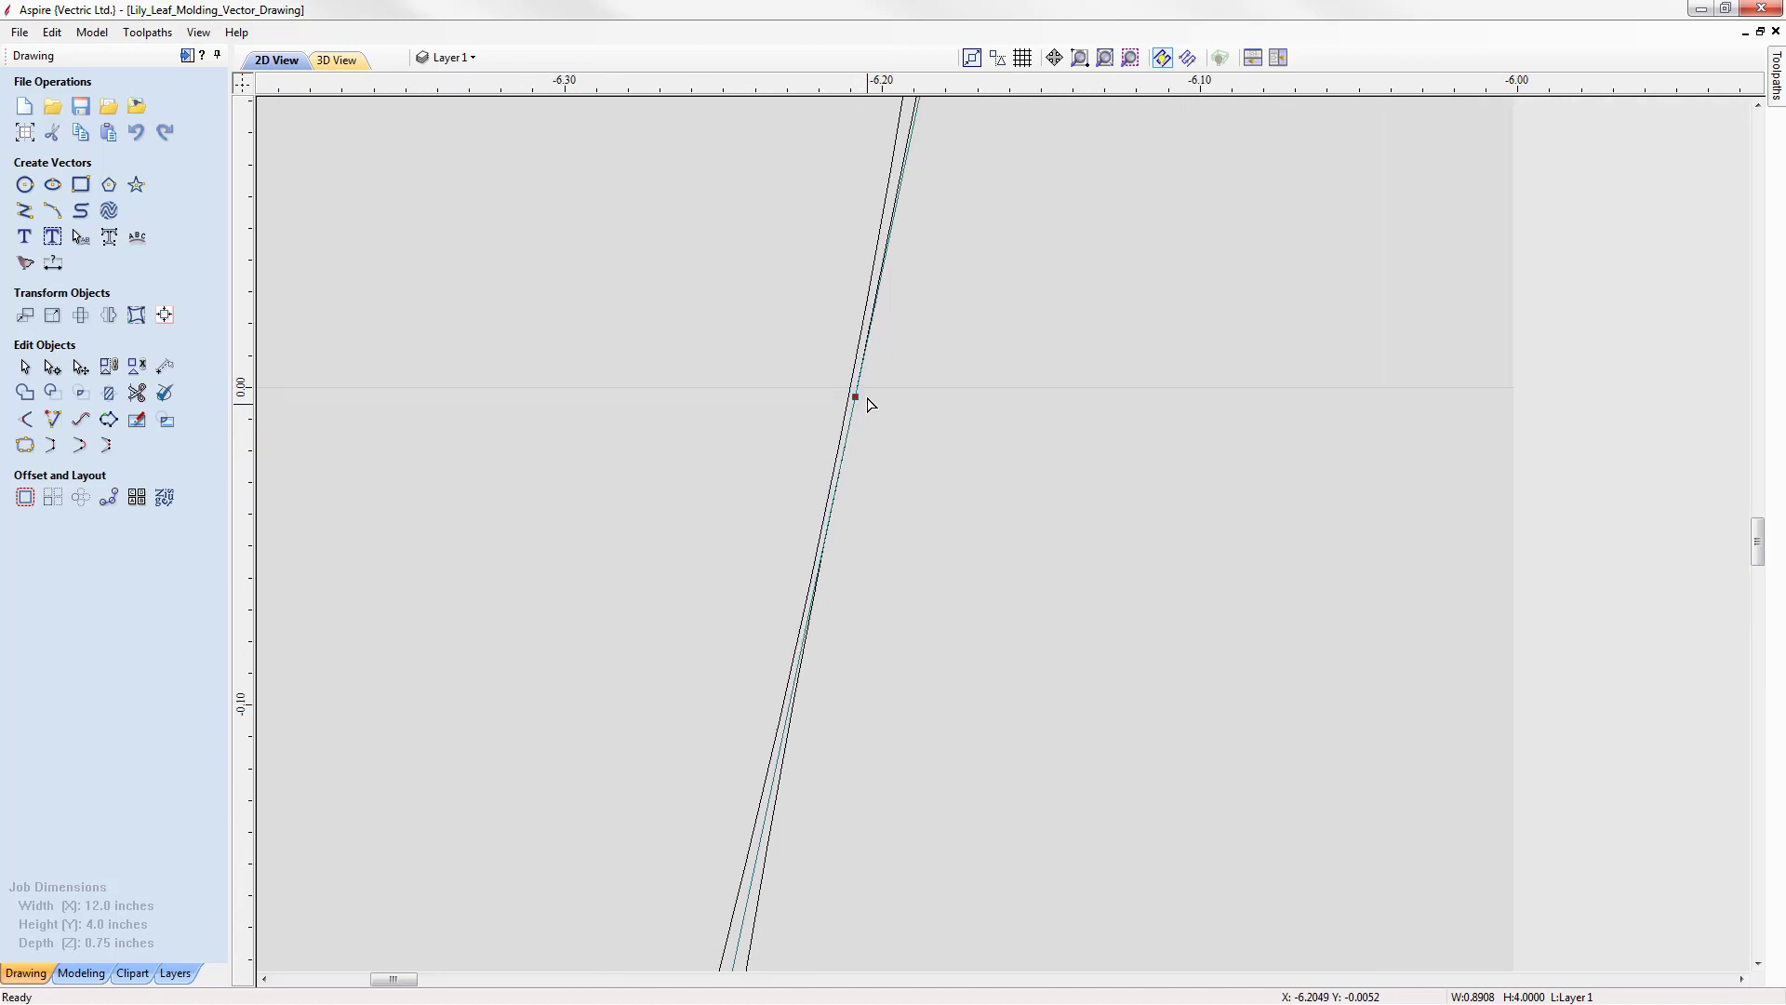
{"action": "scroll", "coordinate": [868, 405], "scroll_direction": "down", "scroll_amount": 2}
{"action": "scroll", "coordinate": [870, 405], "scroll_direction": "down", "scroll_amount": 4}
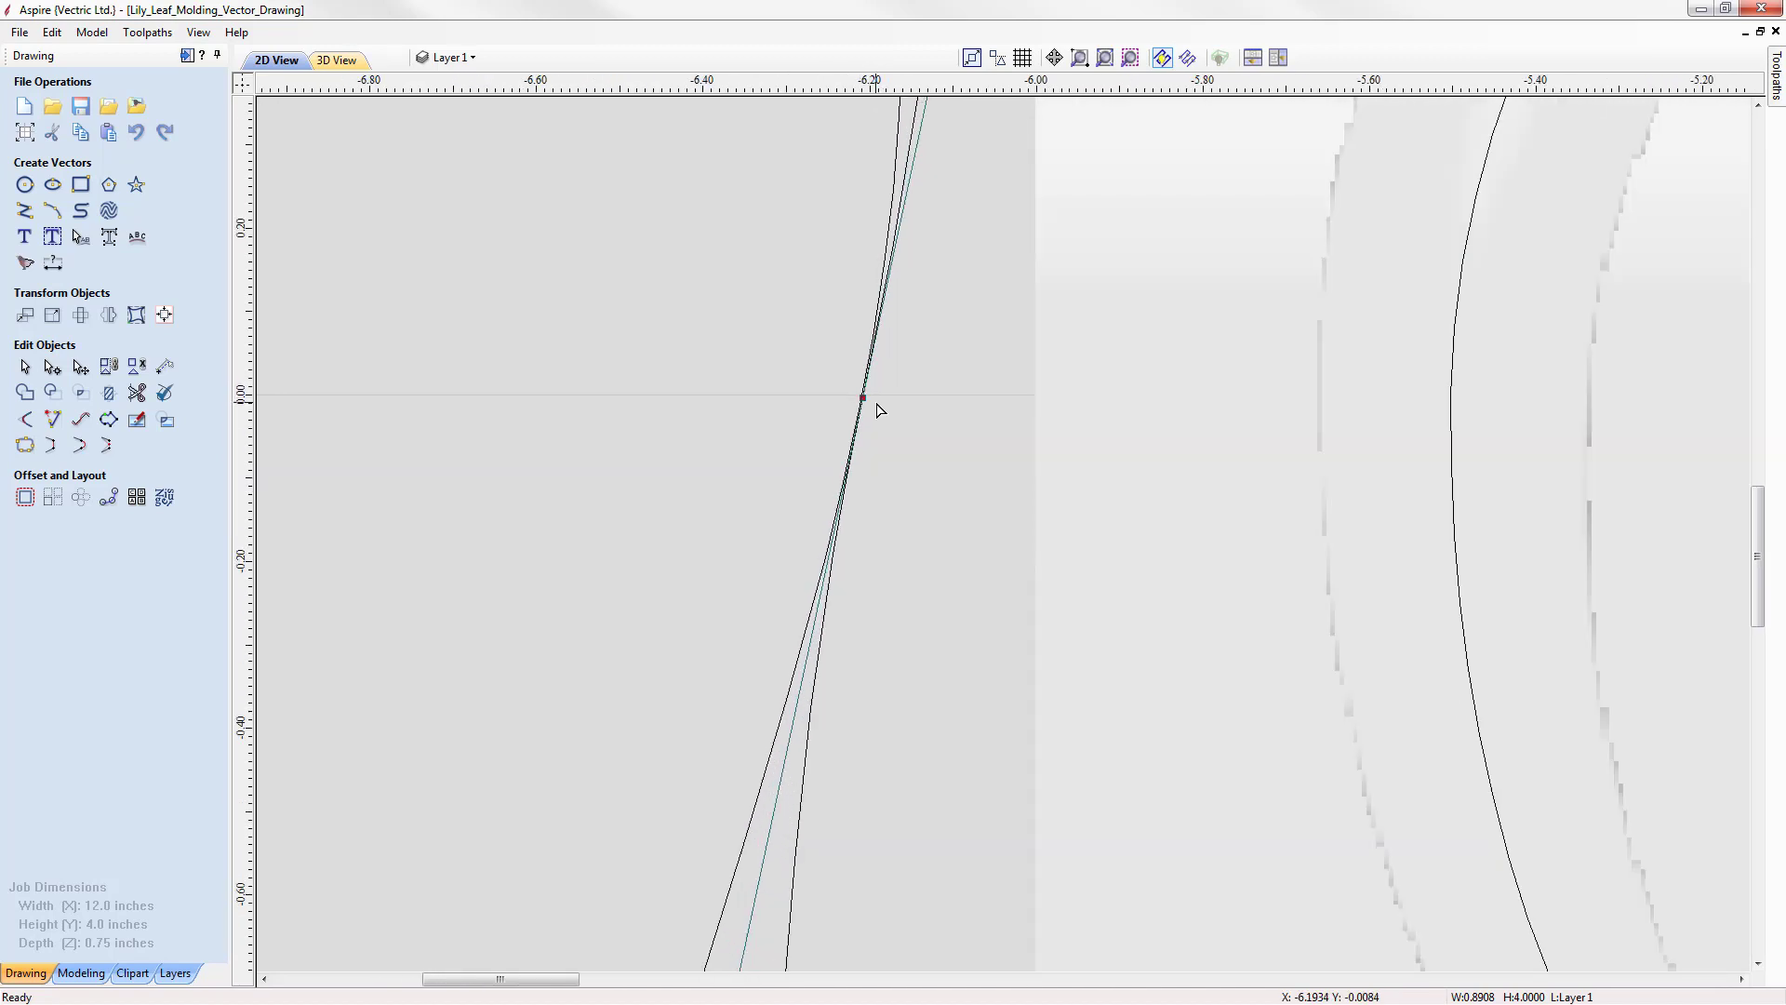
{"action": "scroll", "coordinate": [874, 407], "scroll_direction": "down", "scroll_amount": 1}
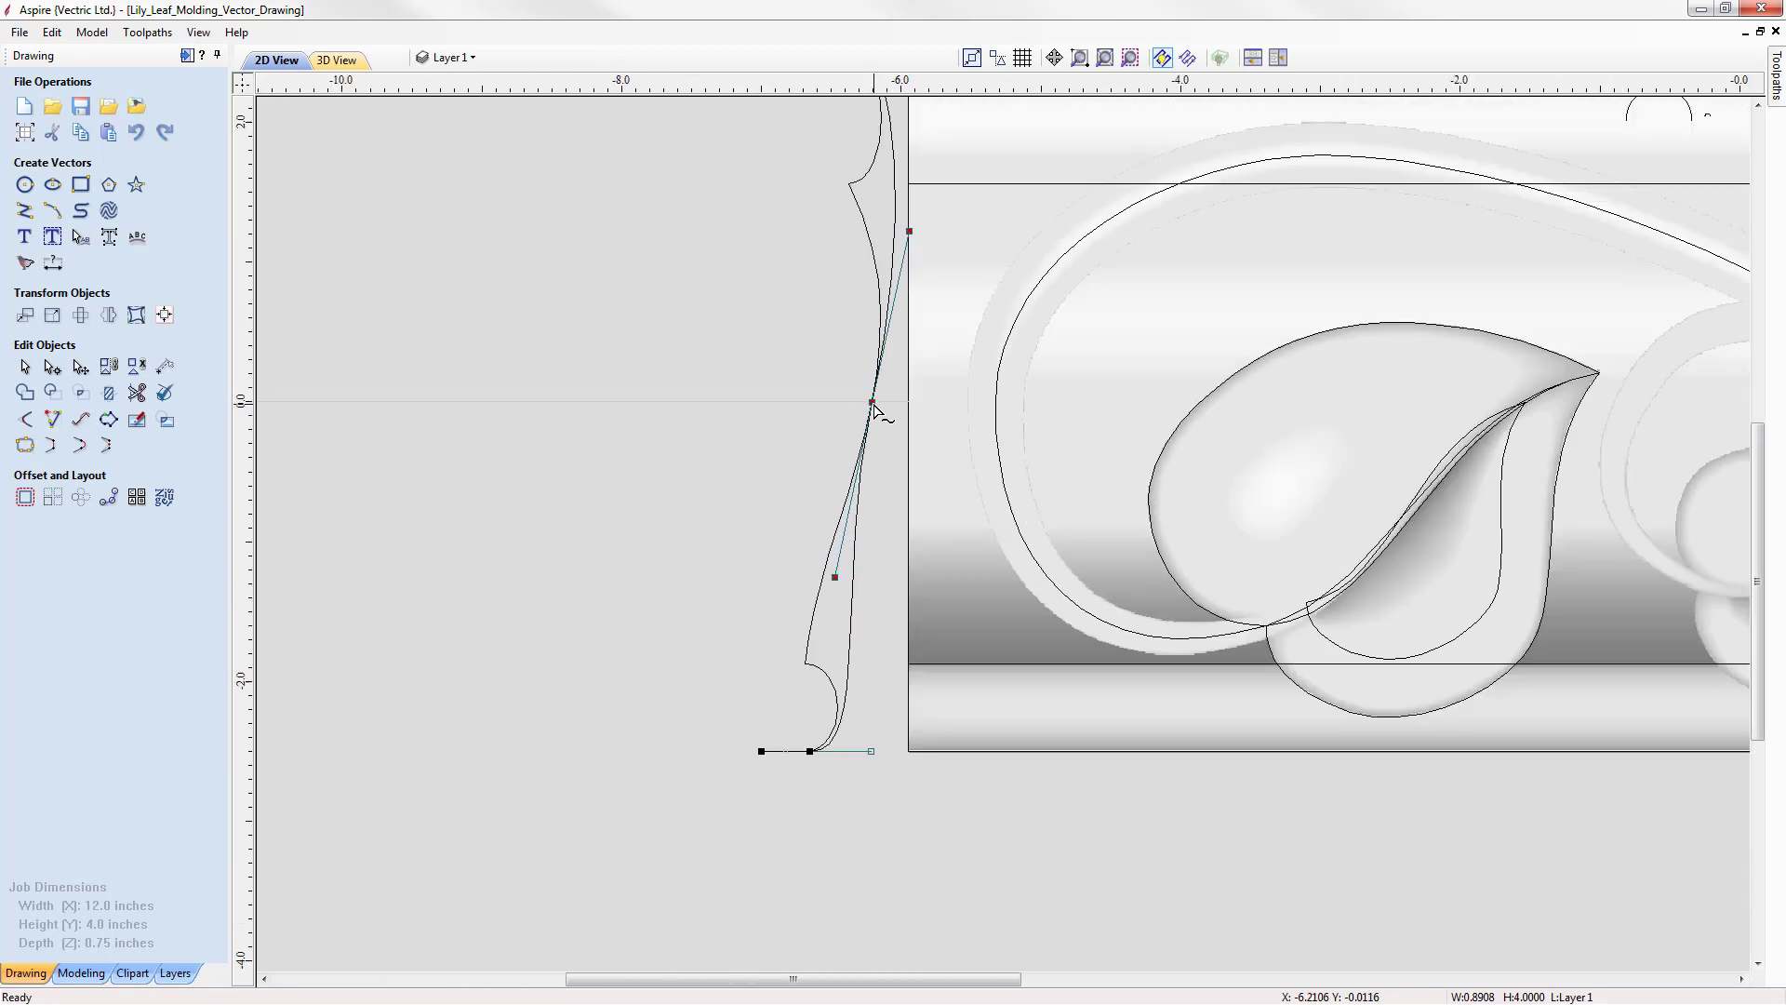
- Nudge the Bezier handle at the curve's lower end inward so the curve sits closer to the profile's lower bead
{"action": "scroll", "coordinate": [836, 695], "scroll_direction": "up", "scroll_amount": 3}
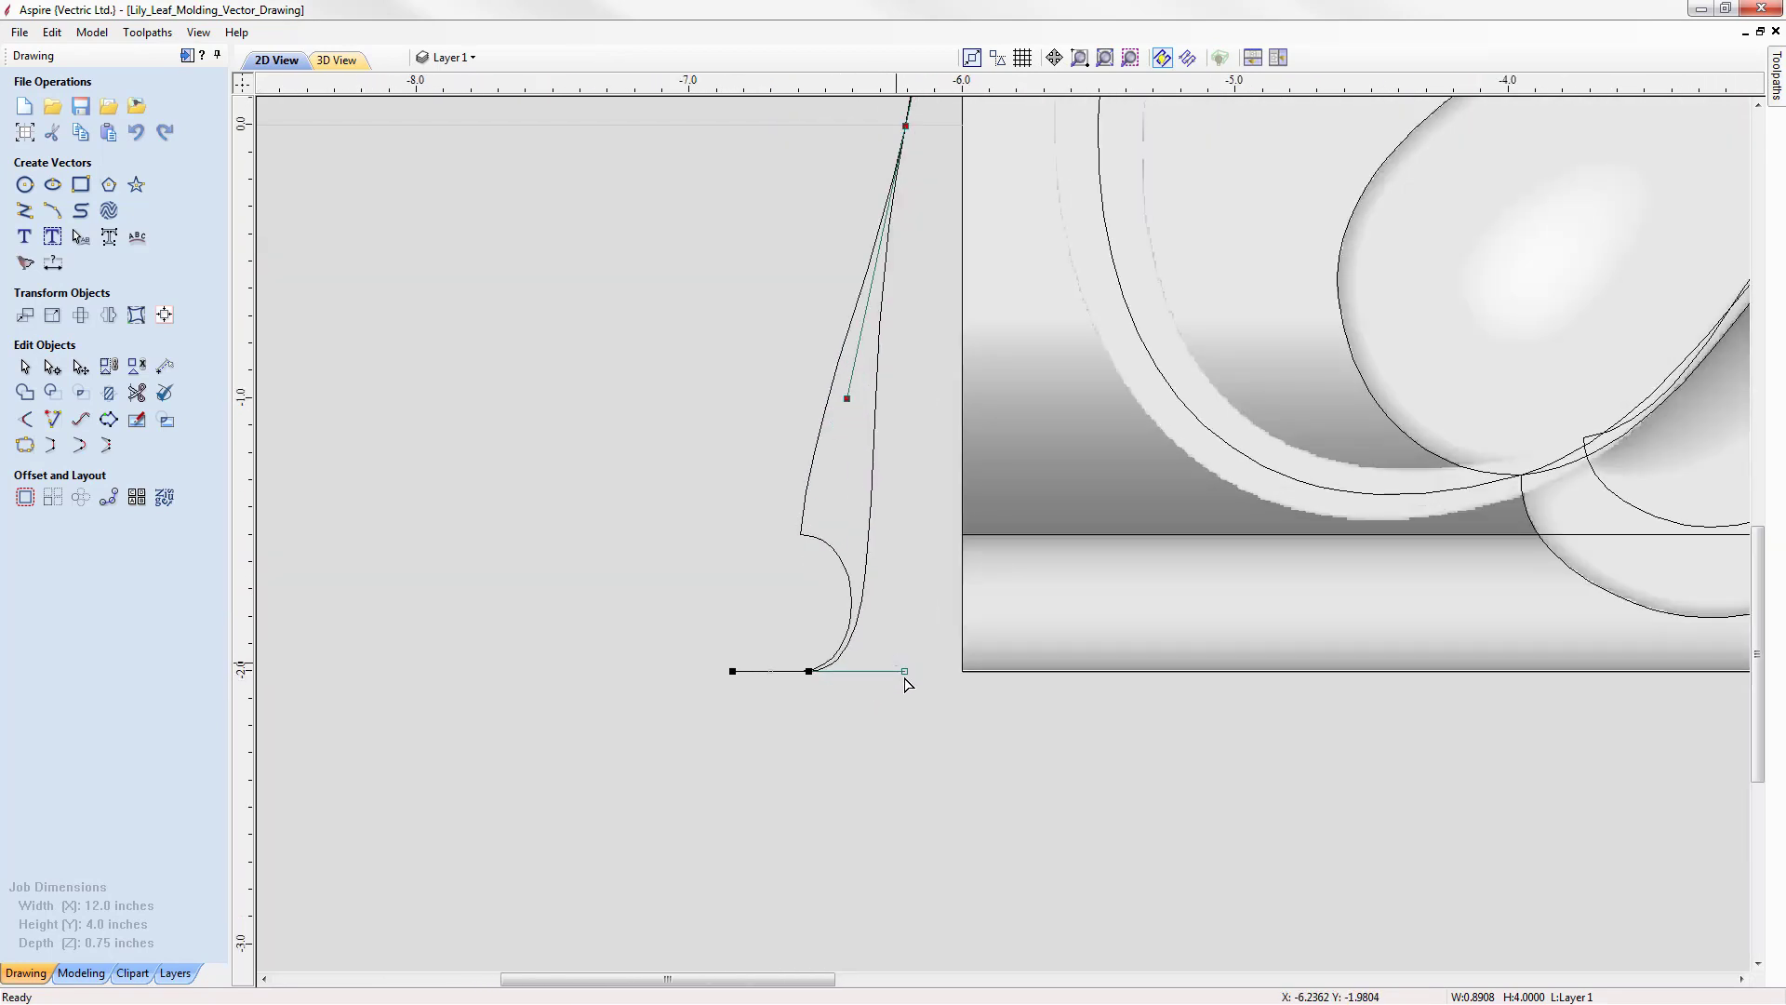
{"action": "left_click", "coordinate": [905, 671]}
{"action": "scroll", "coordinate": [889, 689], "scroll_direction": "up", "scroll_amount": 2}
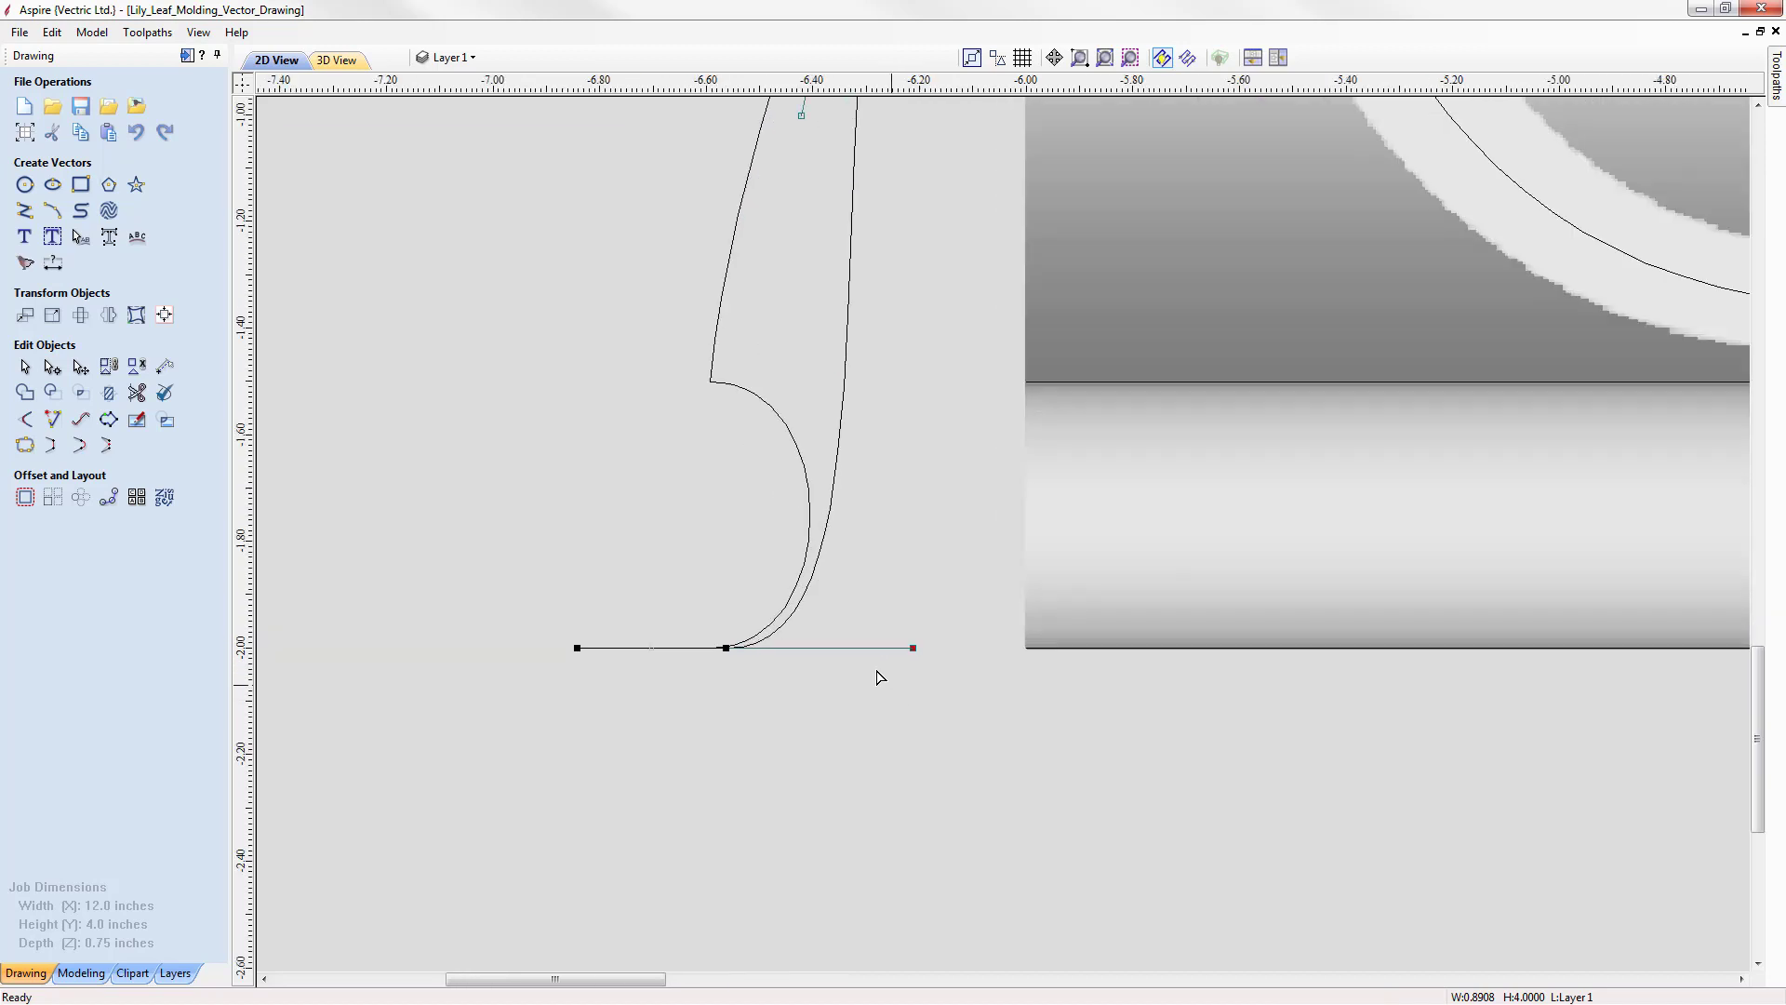
{"action": "key", "text": "Left"}
{"action": "key", "text": "Left"}
{"action": "key", "text": "Left"}
{"action": "key", "text": "Left"}
{"action": "key", "text": "Left"}
{"action": "key", "text": "Left"}
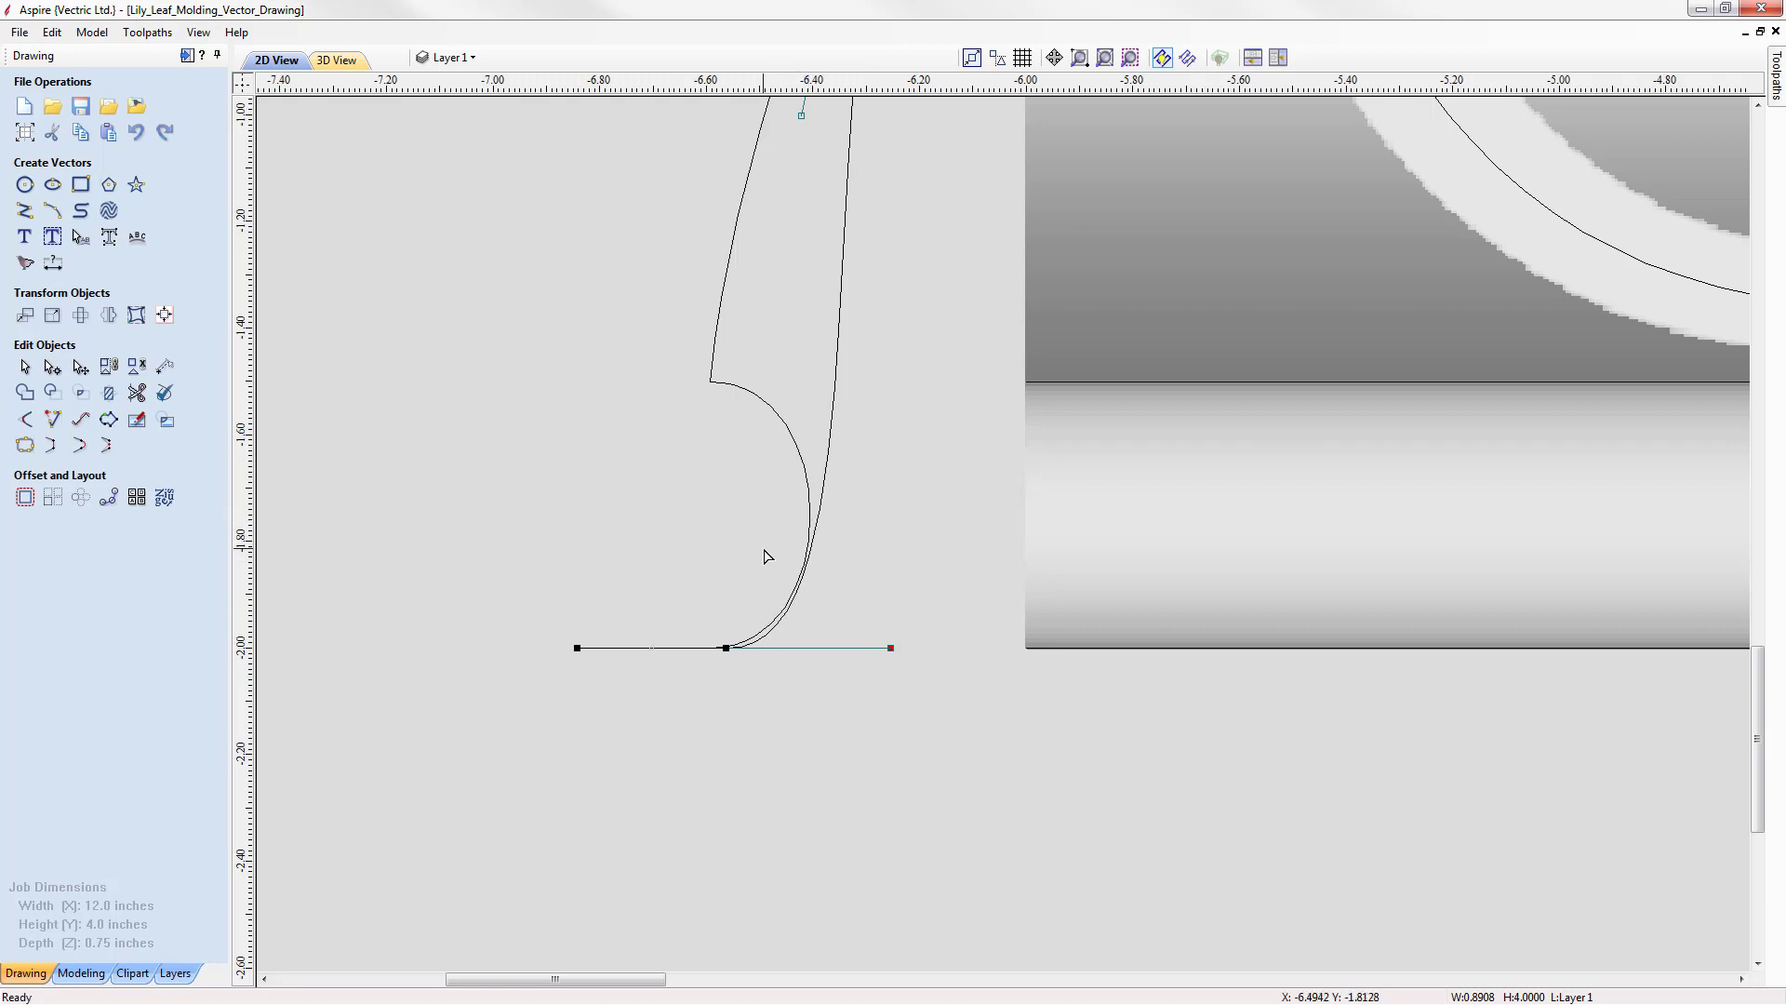
- Nudge the curve's lower end node slightly inward and its Bezier handle back outward so the curve clears the lower bead
{"action": "left_click", "coordinate": [727, 650]}
{"action": "key", "text": "Left"}
{"action": "key", "text": "Left"}
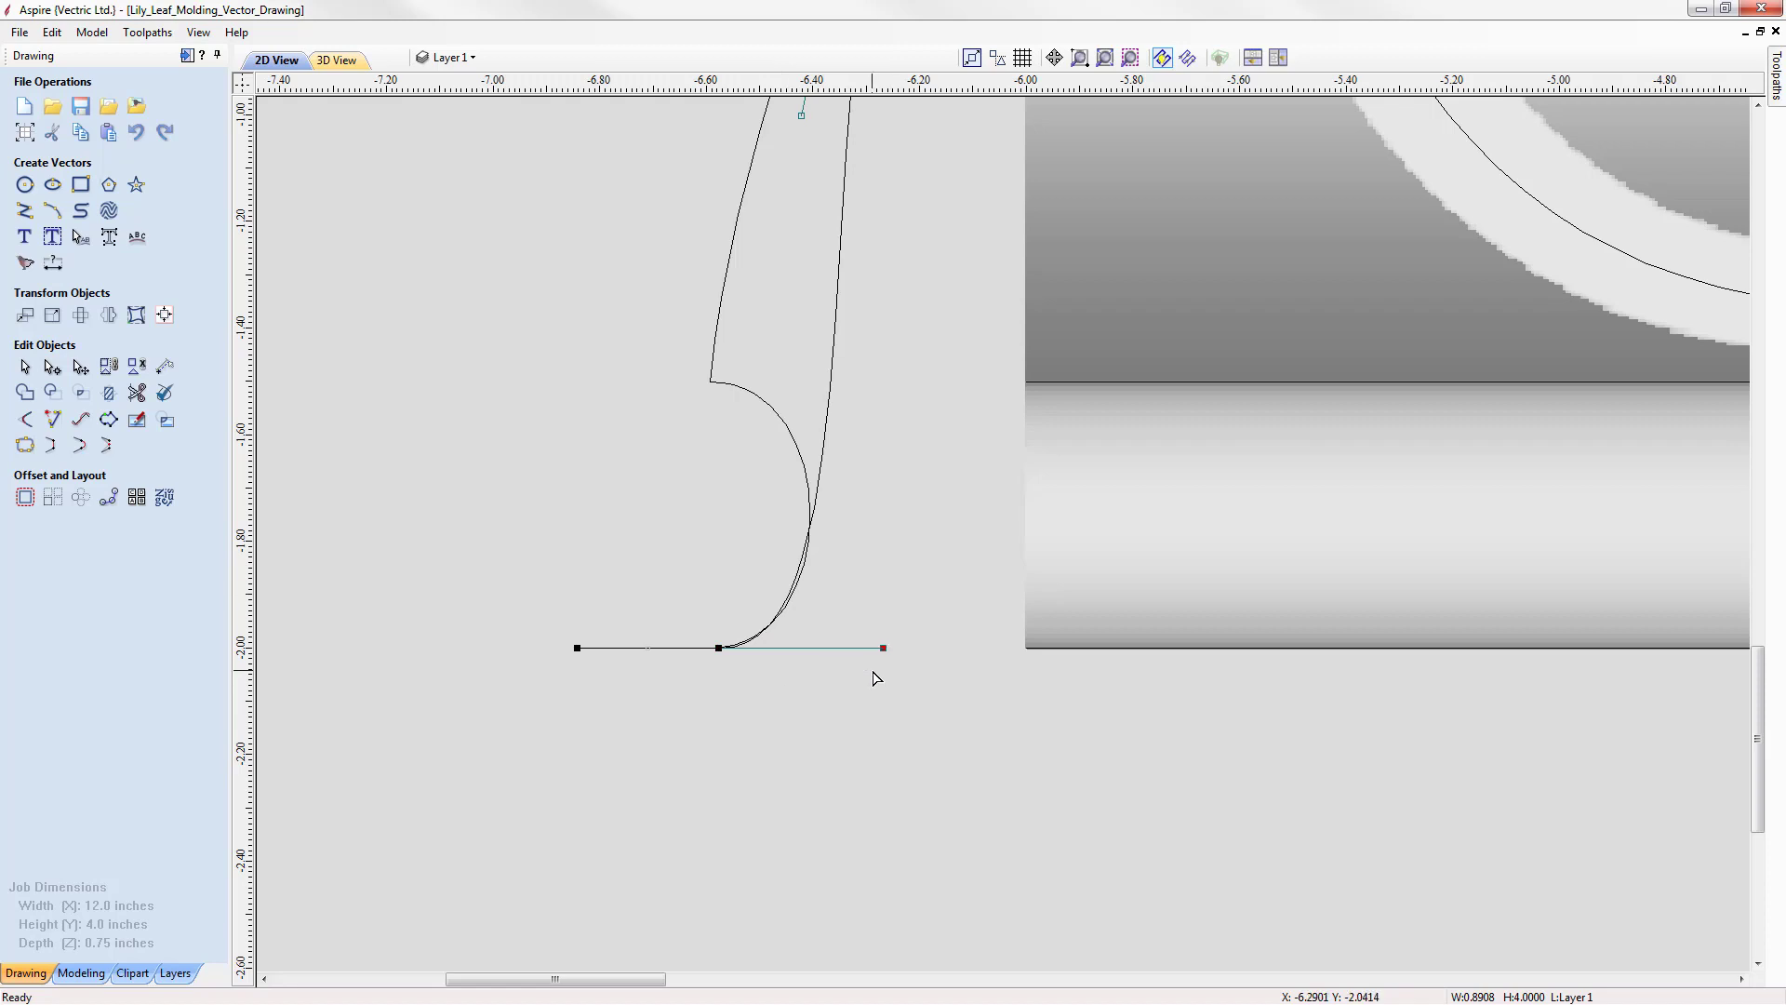
{"action": "key", "text": "Right"}
{"action": "key", "text": "Right"}
{"action": "key", "text": "Right"}
{"action": "key", "text": "Right"}
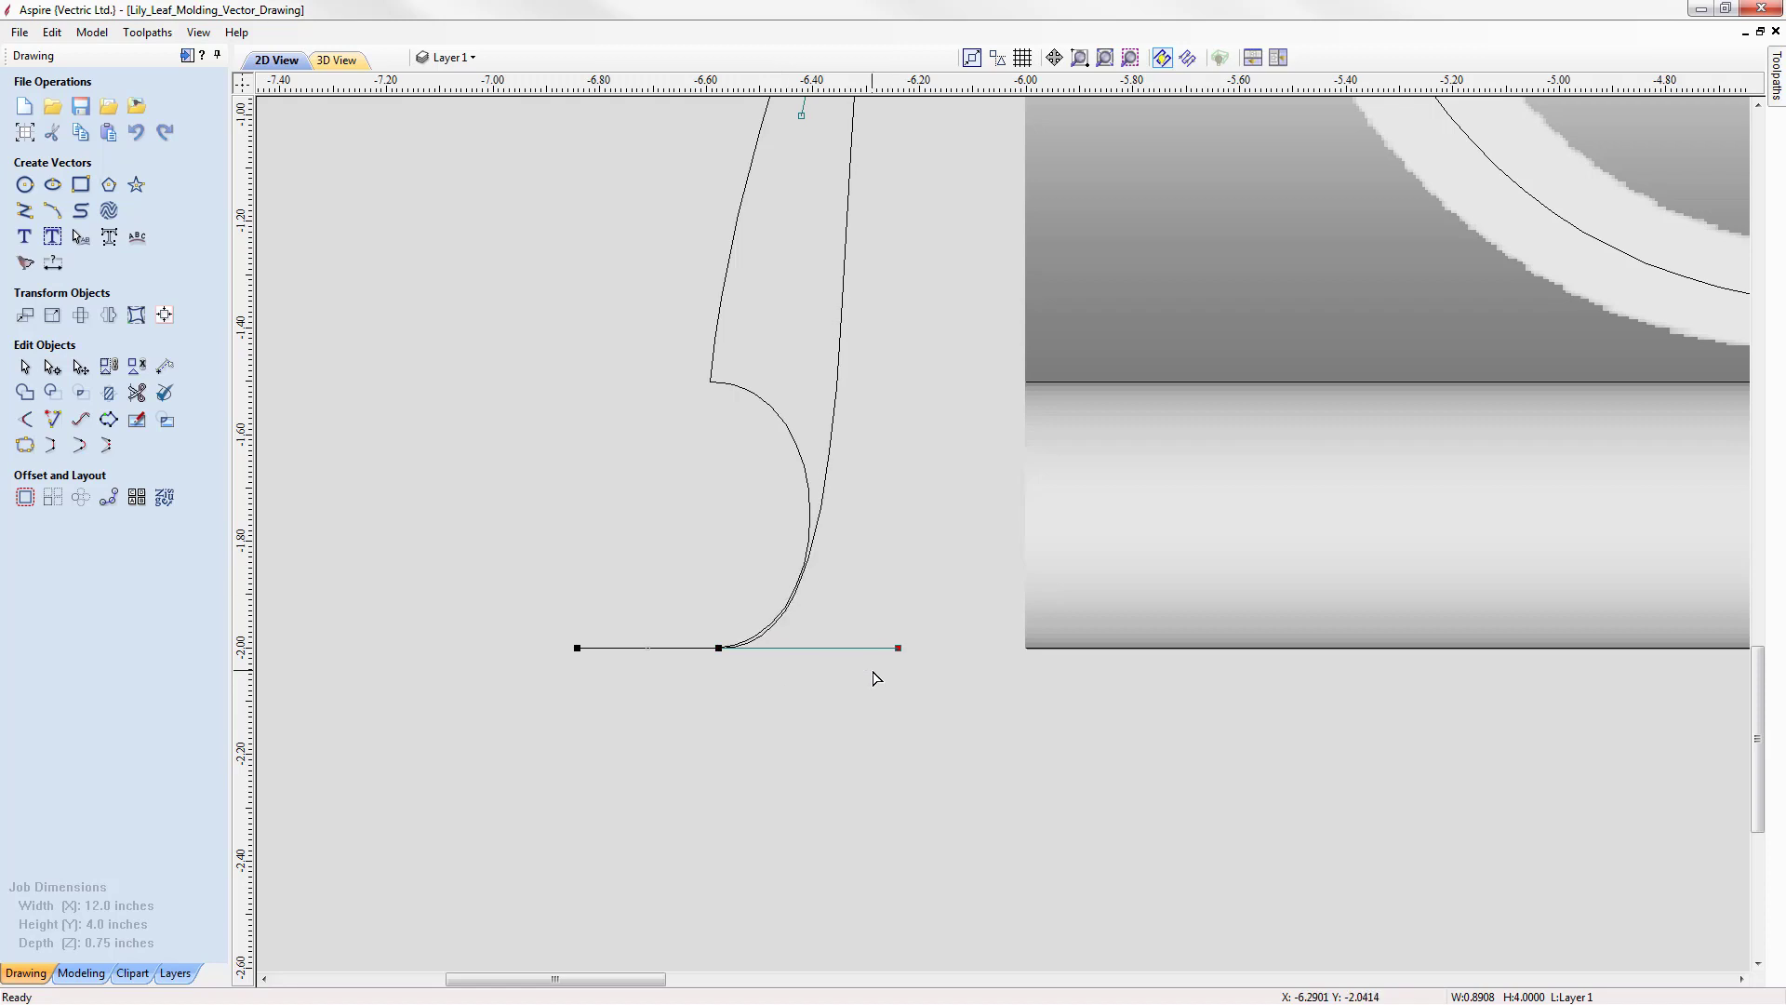
- Check the curve's fit against the molding profile from the lower to the upper bead, and finish node editing
{"action": "scroll", "coordinate": [735, 535], "scroll_direction": "down", "scroll_amount": 1}
{"action": "scroll", "coordinate": [761, 588], "scroll_direction": "down", "scroll_amount": 3}
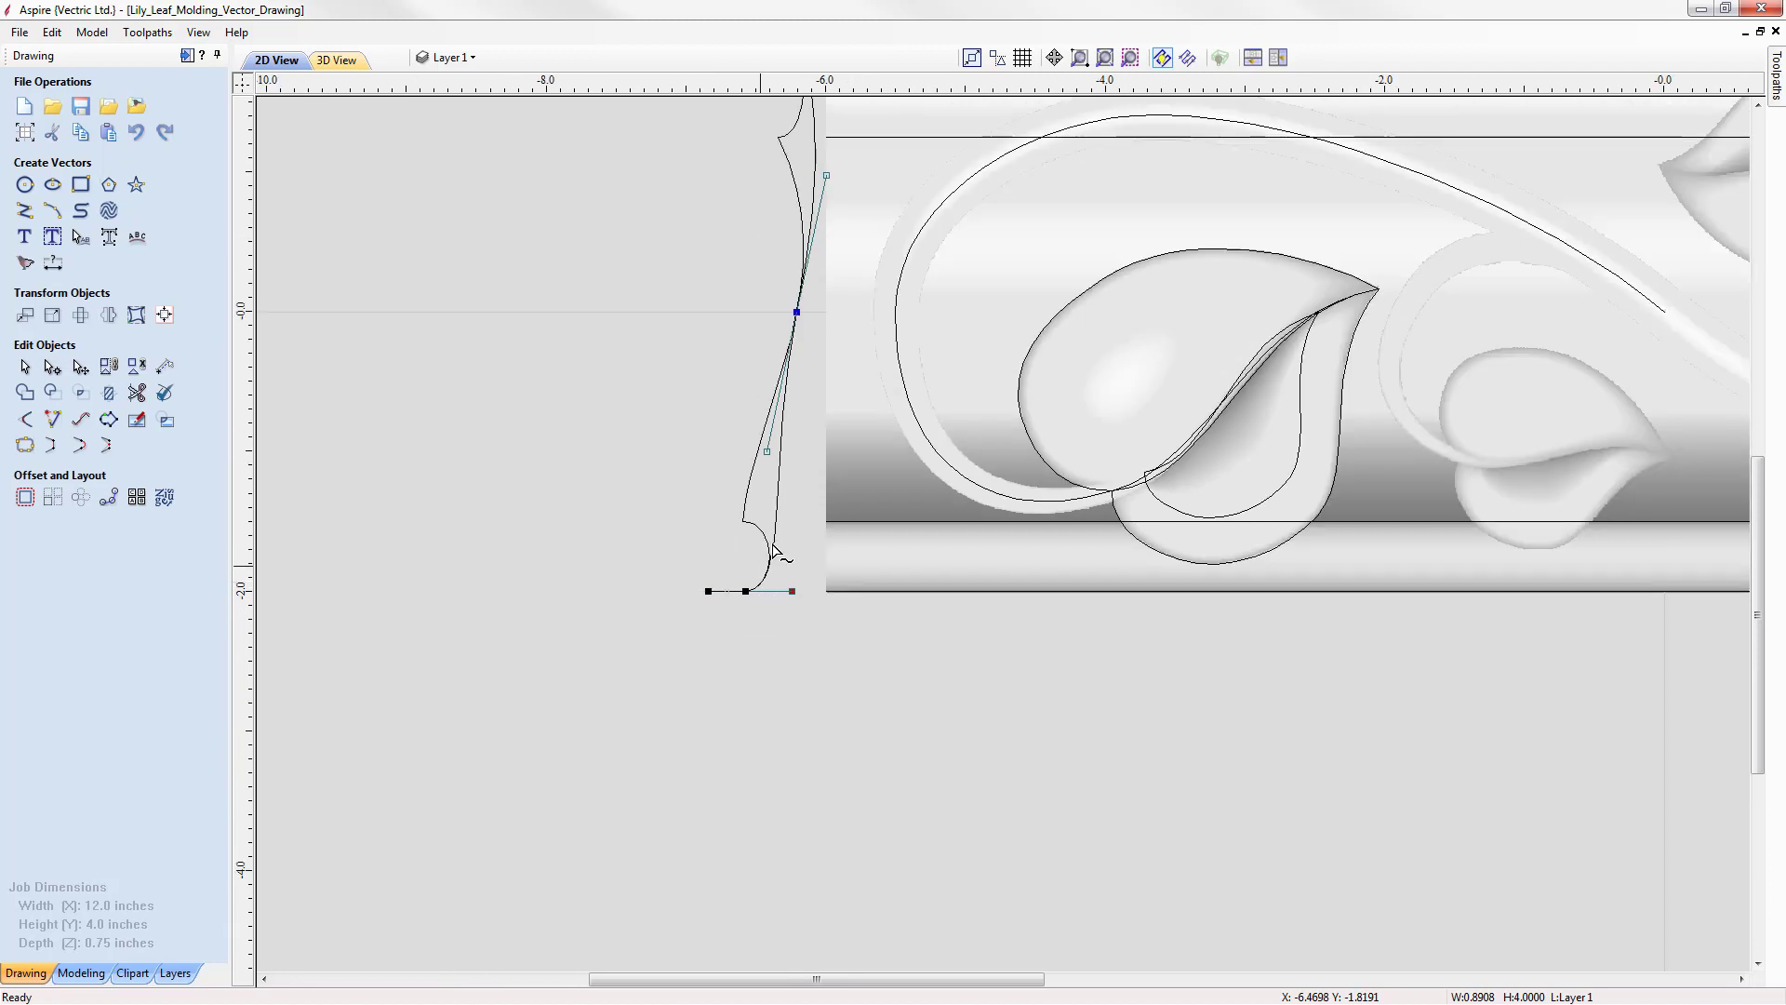
{"action": "scroll", "coordinate": [798, 137], "scroll_direction": "up", "scroll_amount": 5}
{"action": "scroll", "coordinate": [813, 204], "scroll_direction": "up", "scroll_amount": 2}
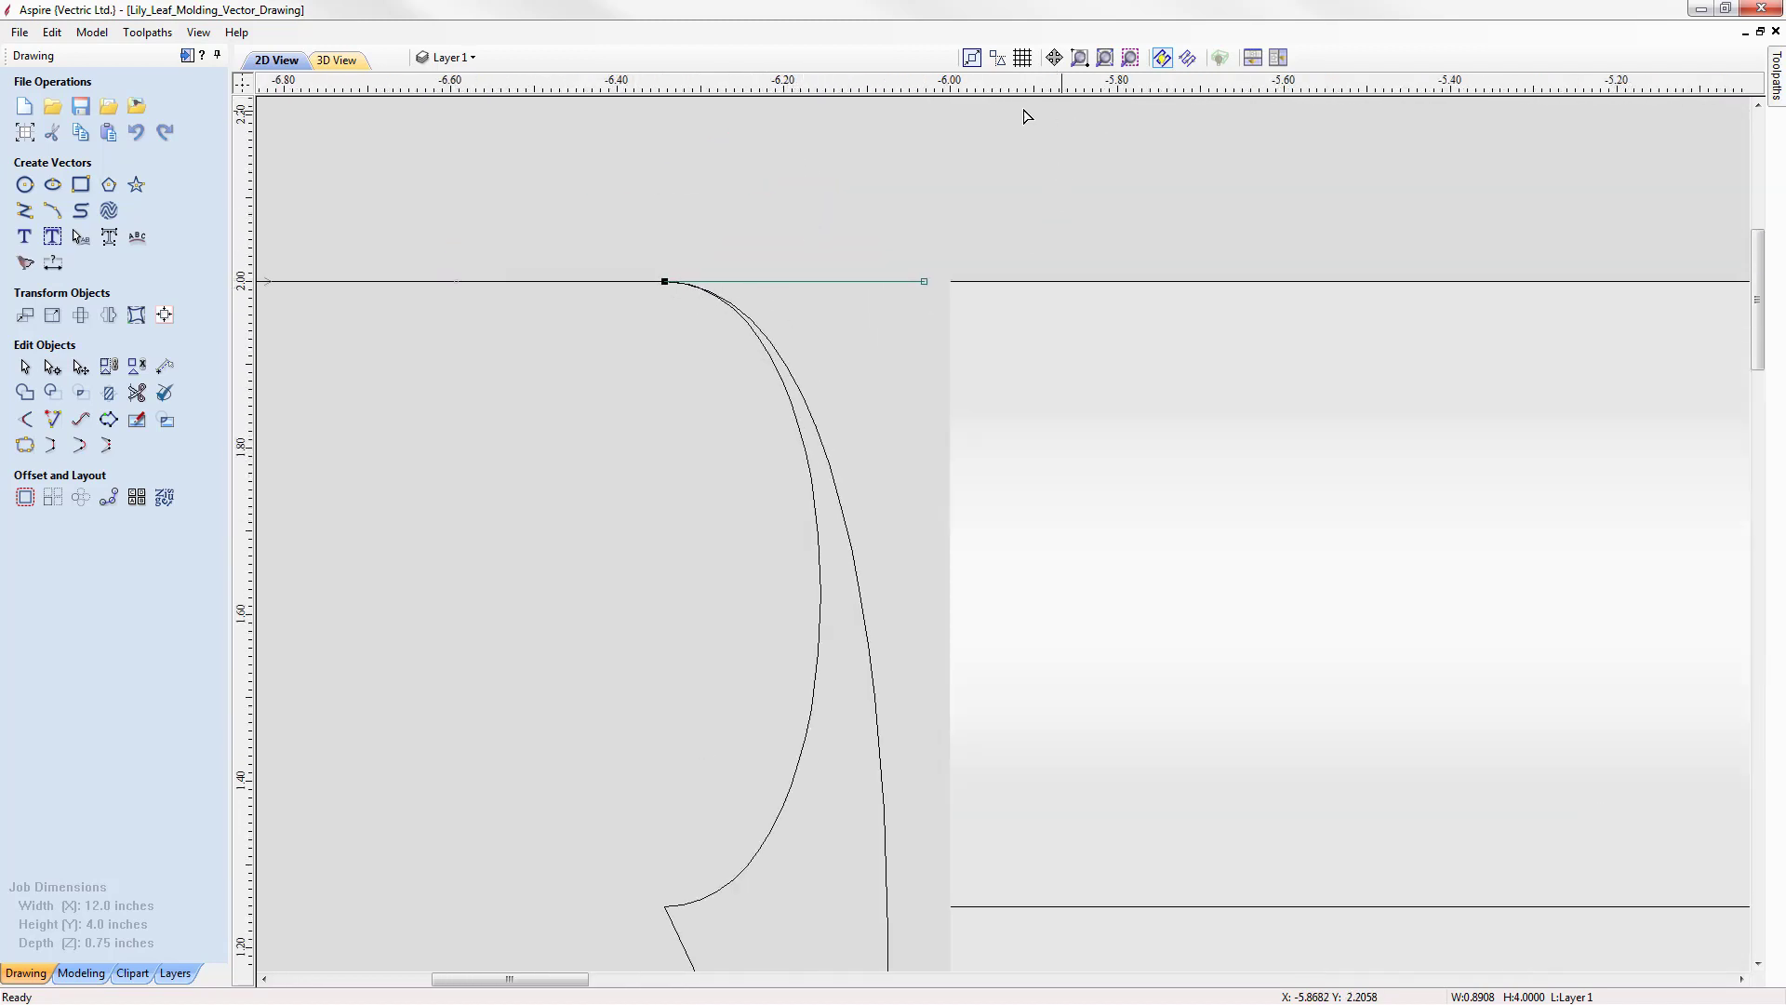
{"action": "left_click", "coordinate": [1105, 59]}
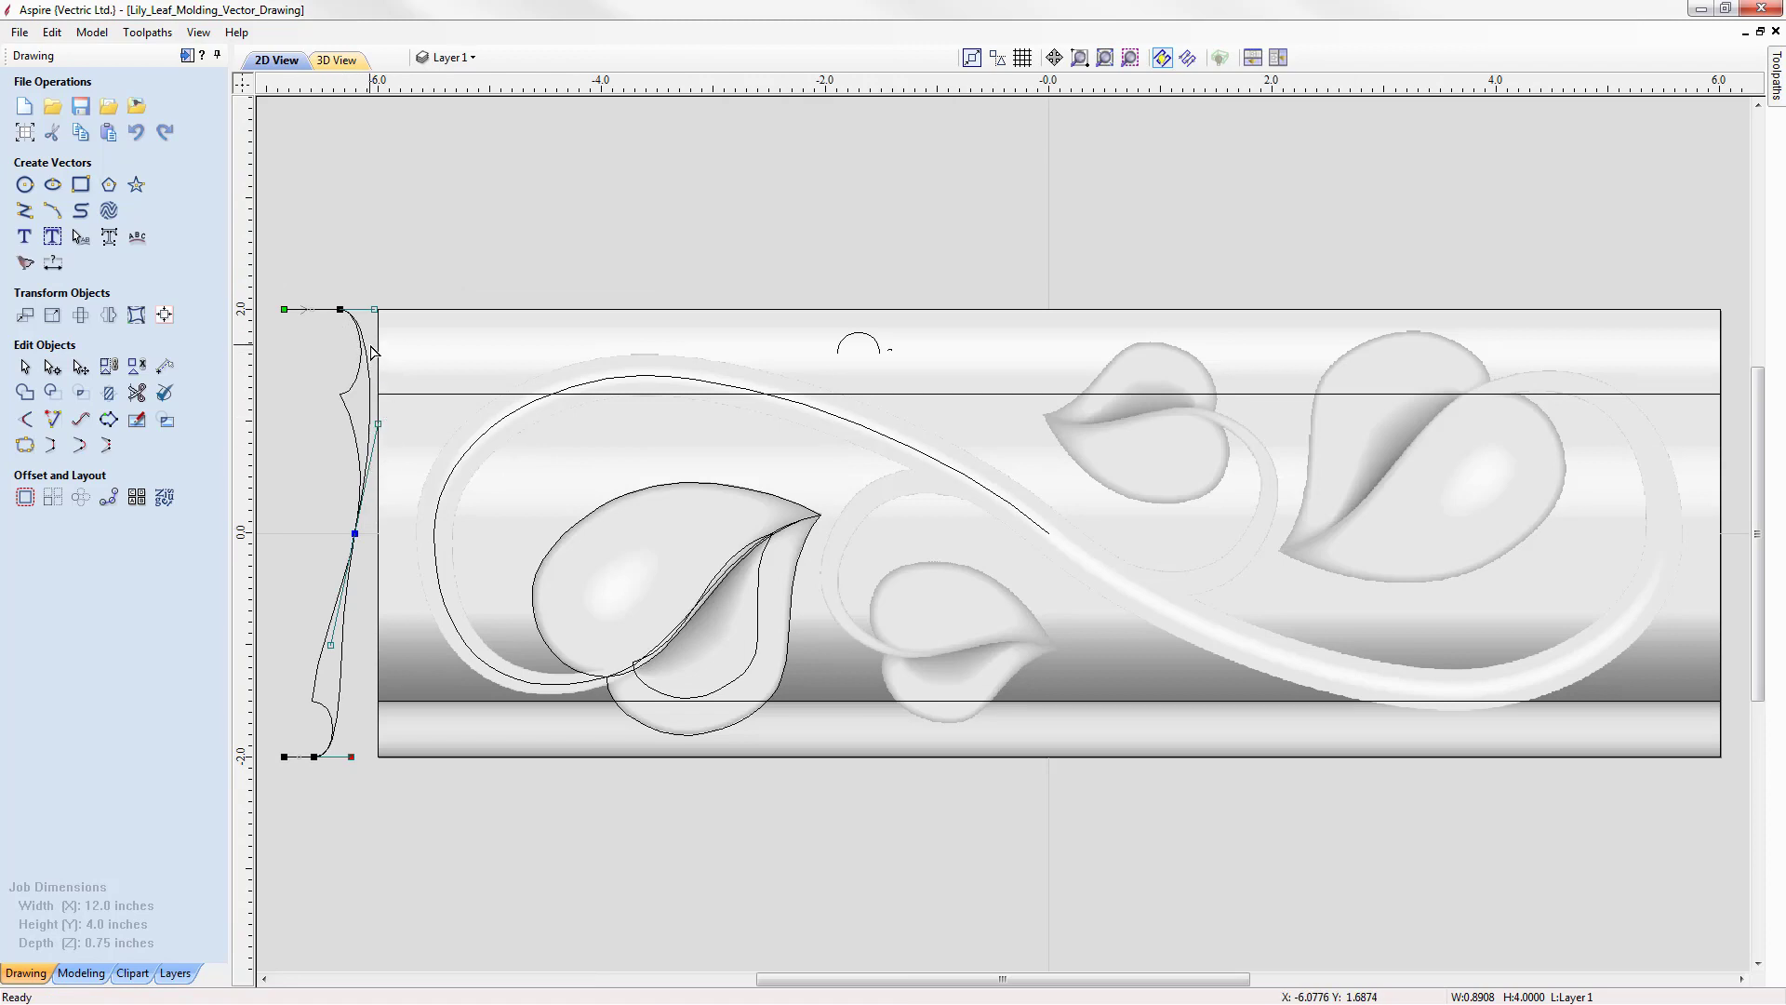
{"action": "key", "text": "Escape"}
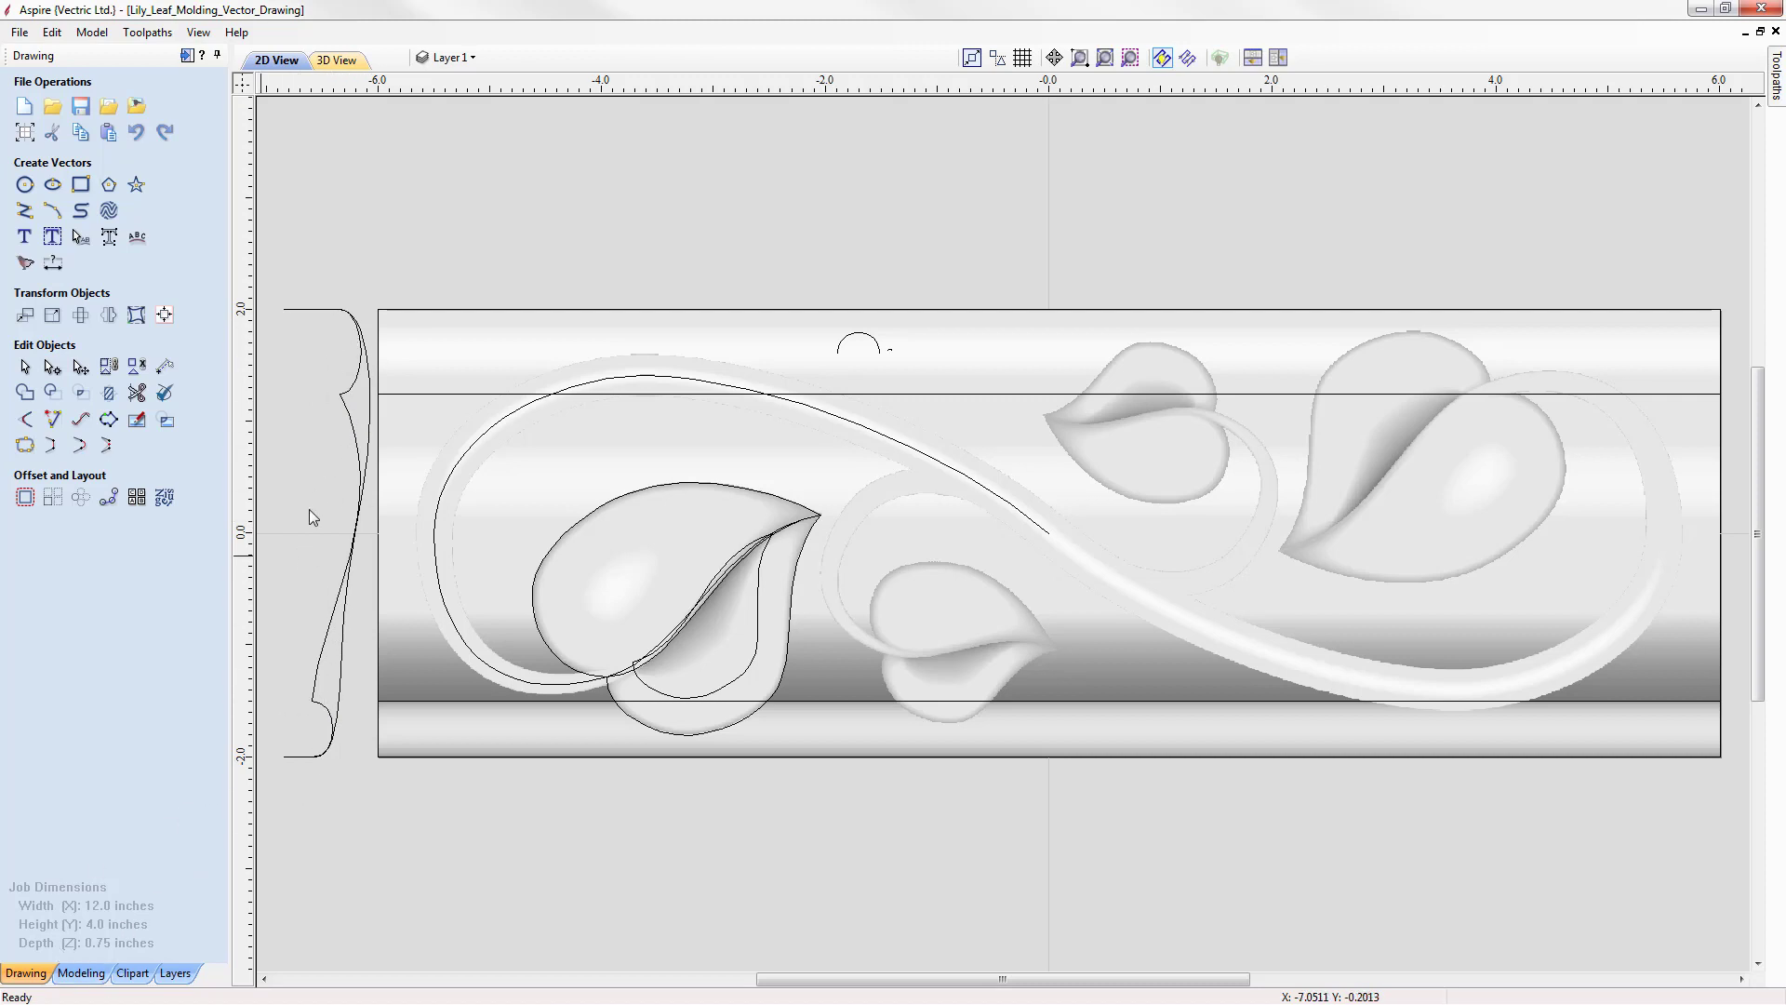
- Show the 2D and 3D views one above the other and hide the Base level in the component list
{"action": "left_click", "coordinate": [1253, 58]}
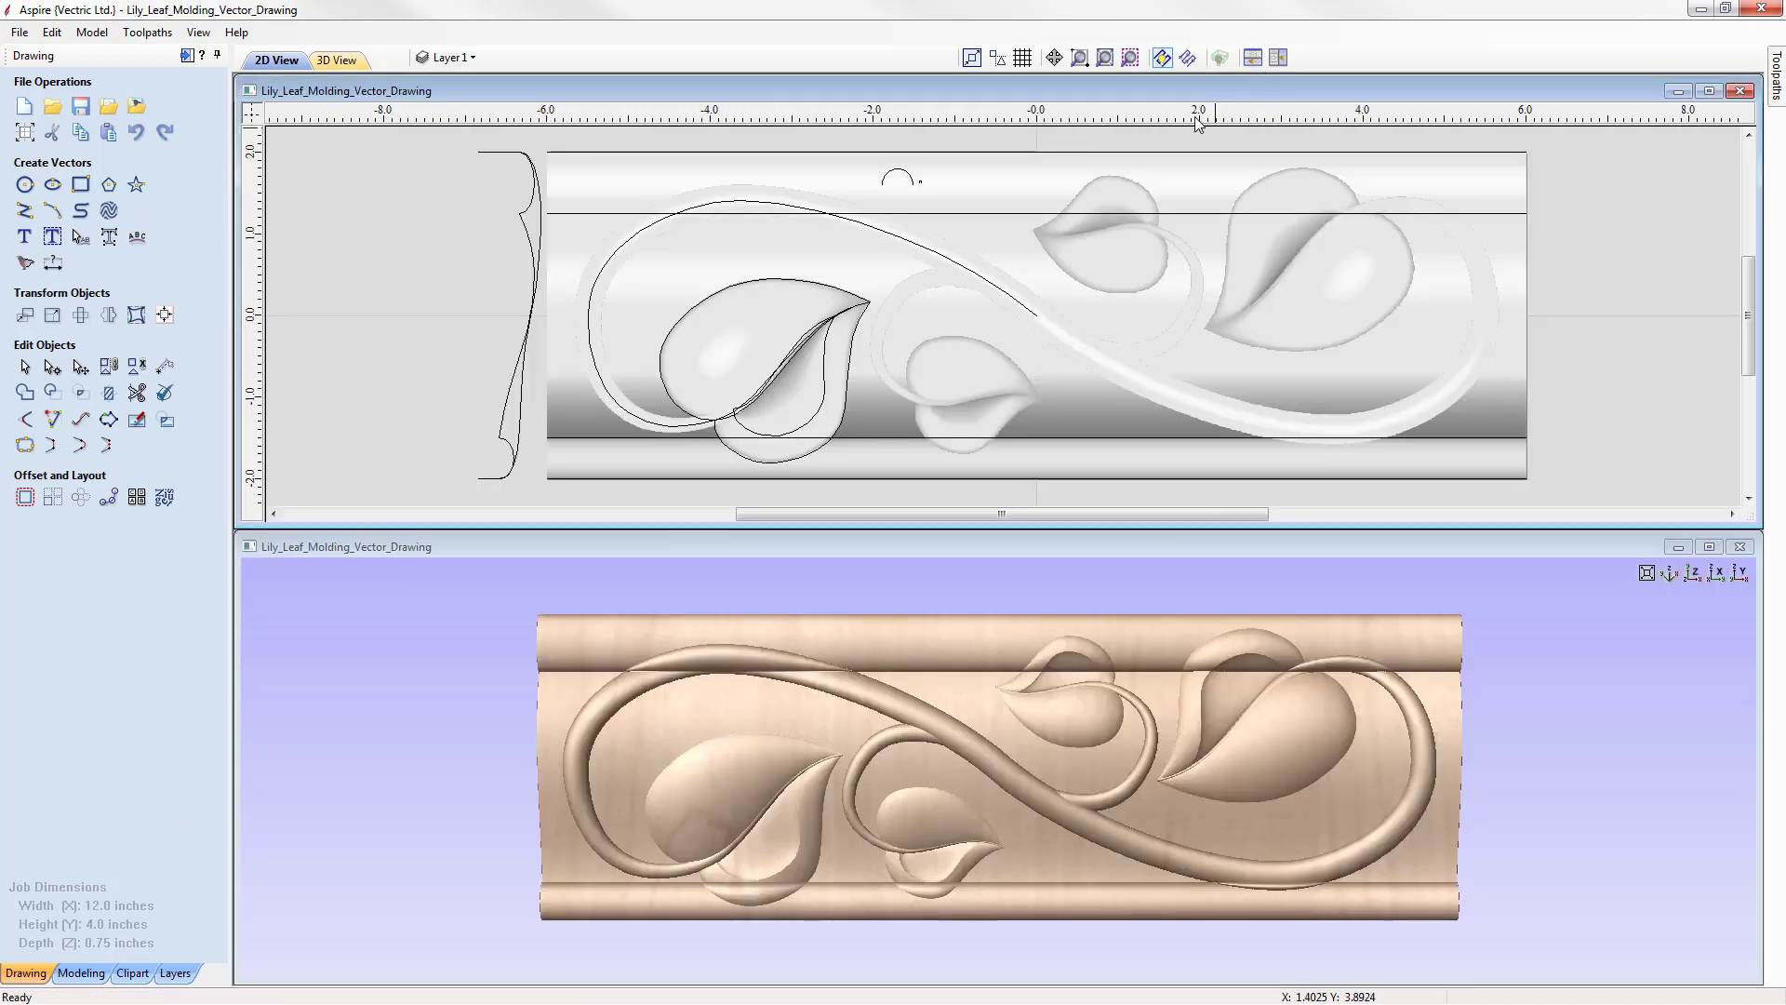
{"action": "left_click", "coordinate": [81, 972]}
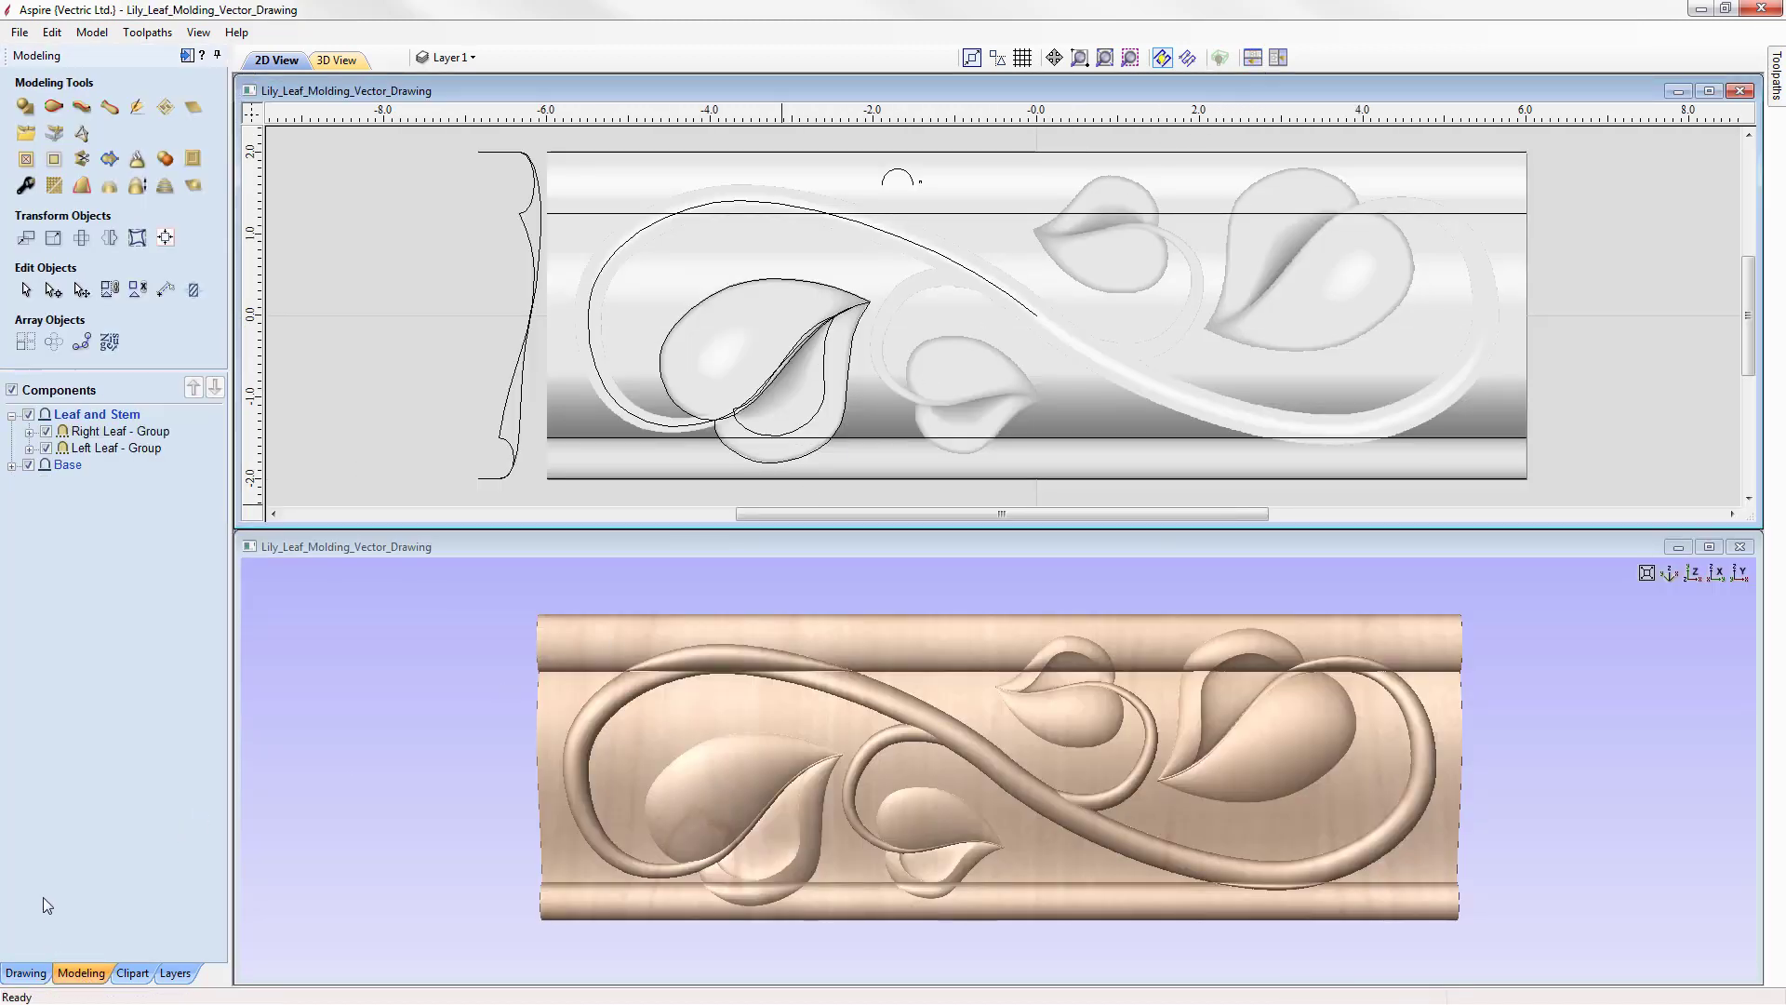
{"action": "left_click", "coordinate": [28, 465]}
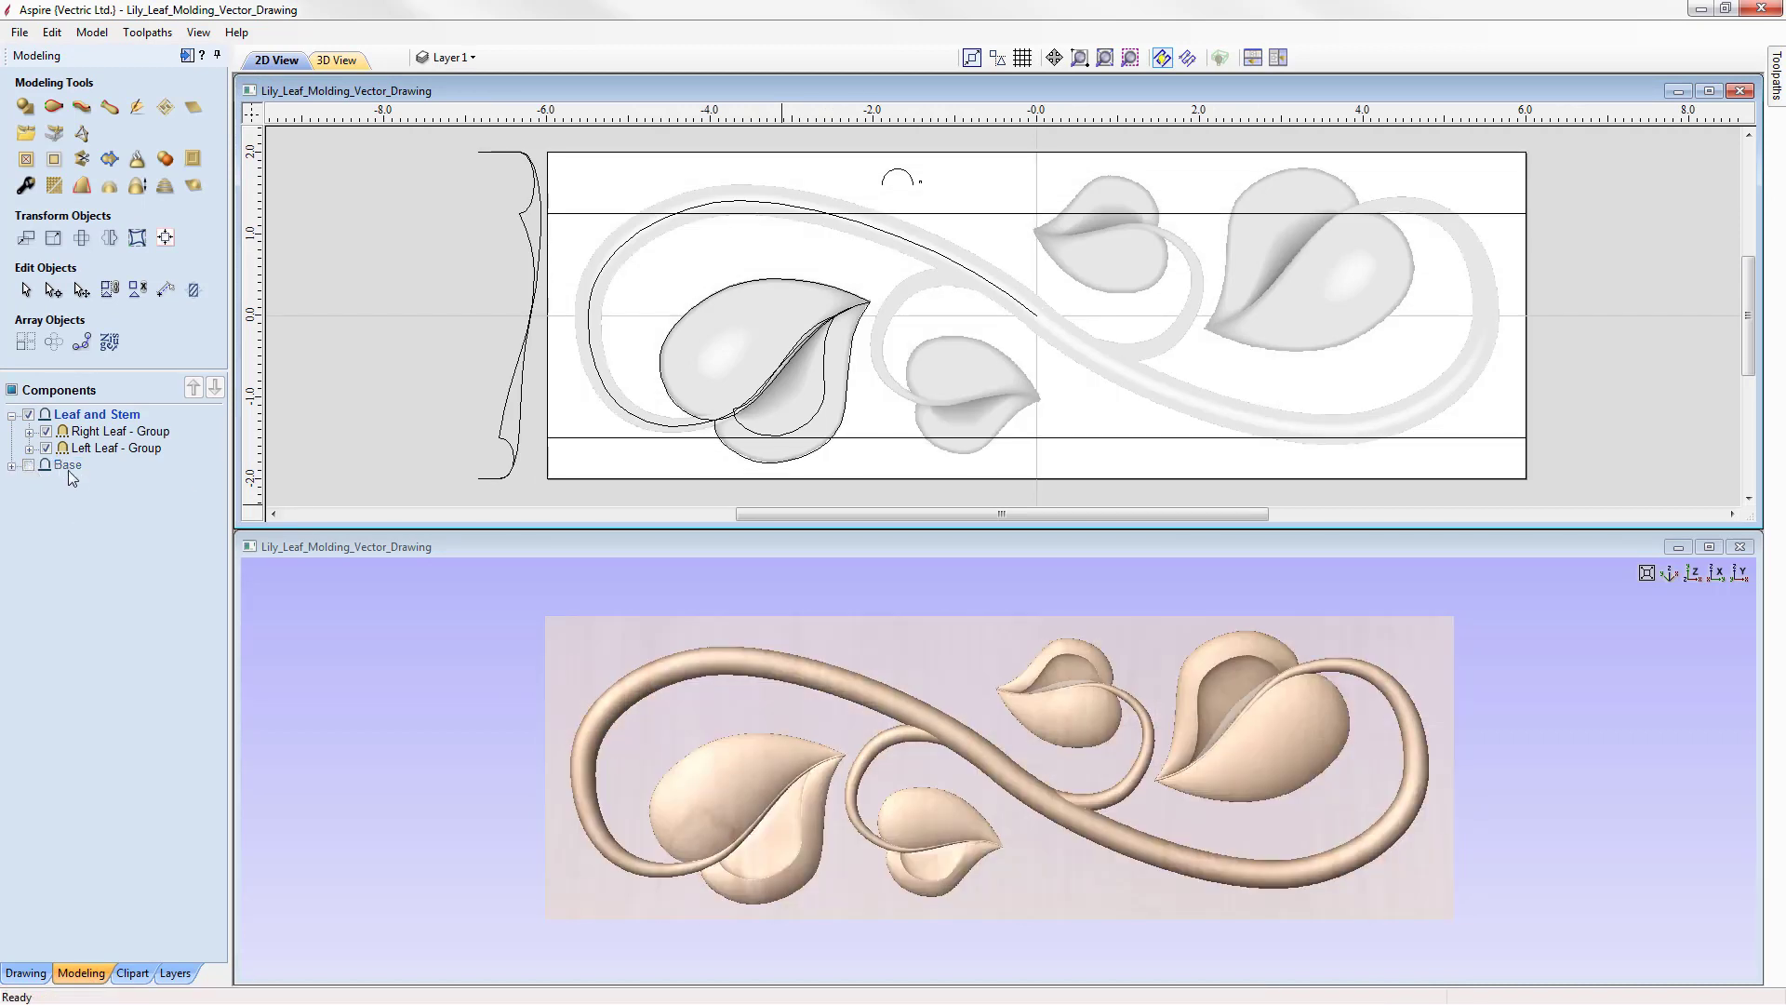
- Insert a new level above Leaf and Stem and name it Smooth Shape
{"action": "right_click", "coordinate": [118, 420]}
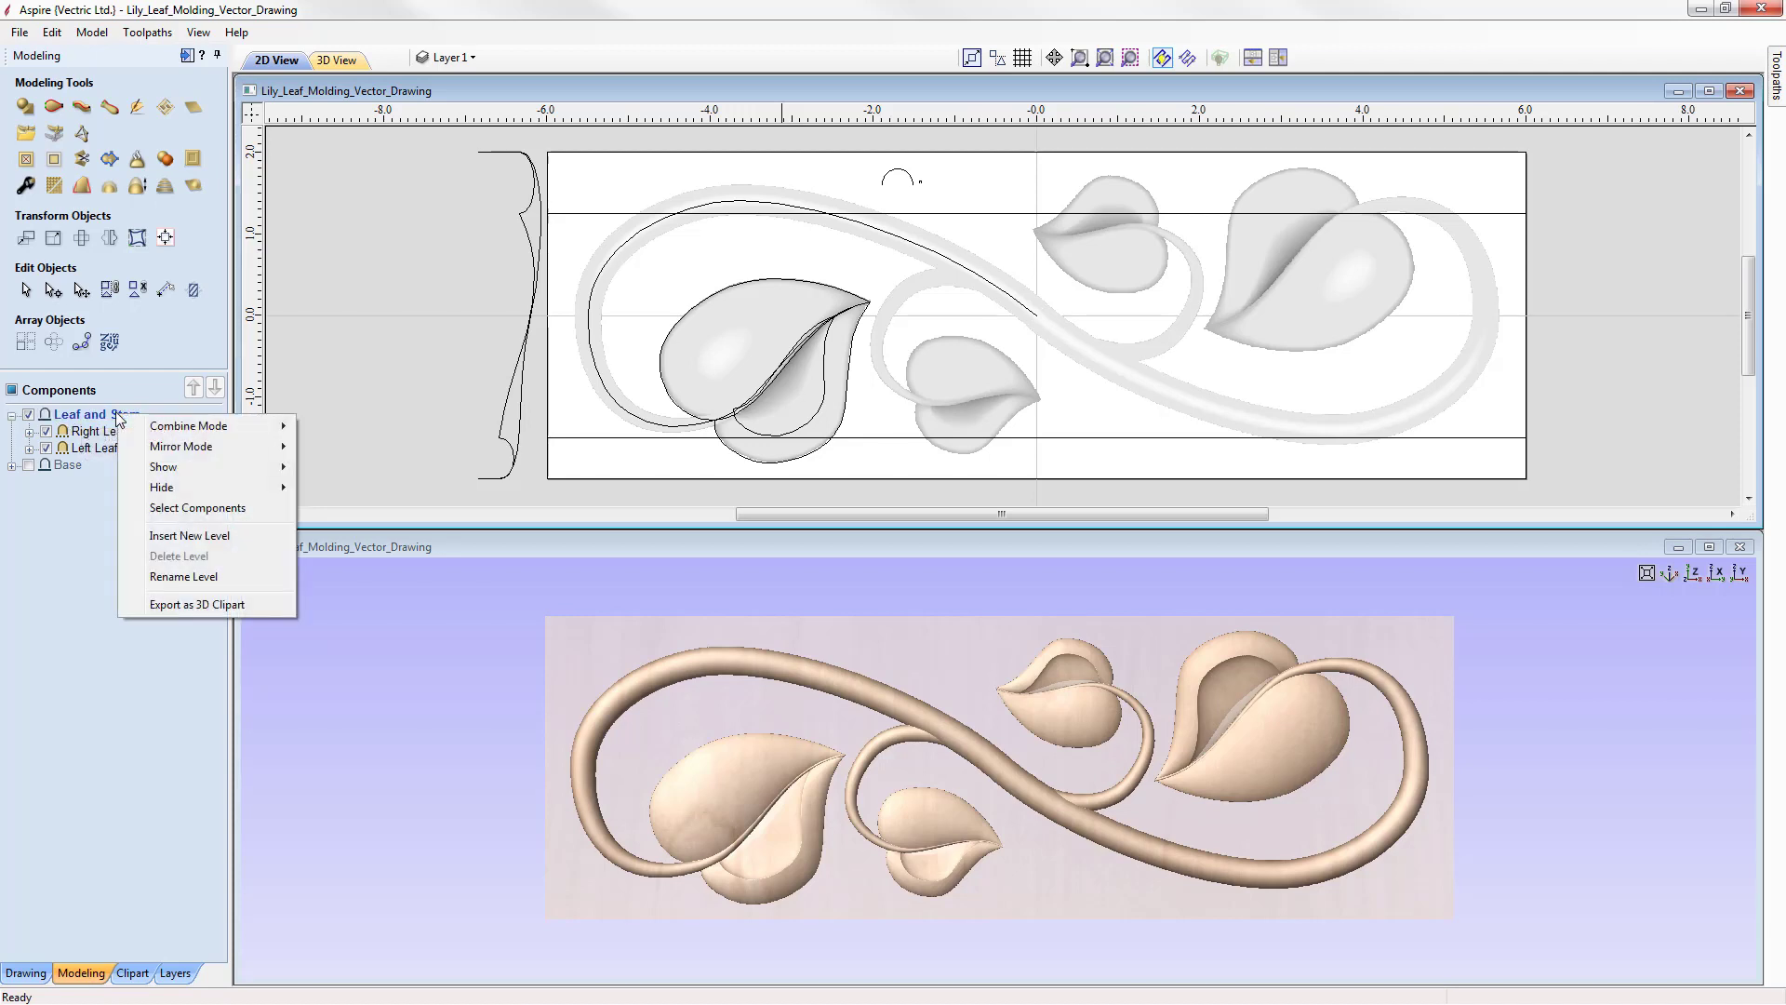
{"action": "left_click", "coordinate": [203, 535]}
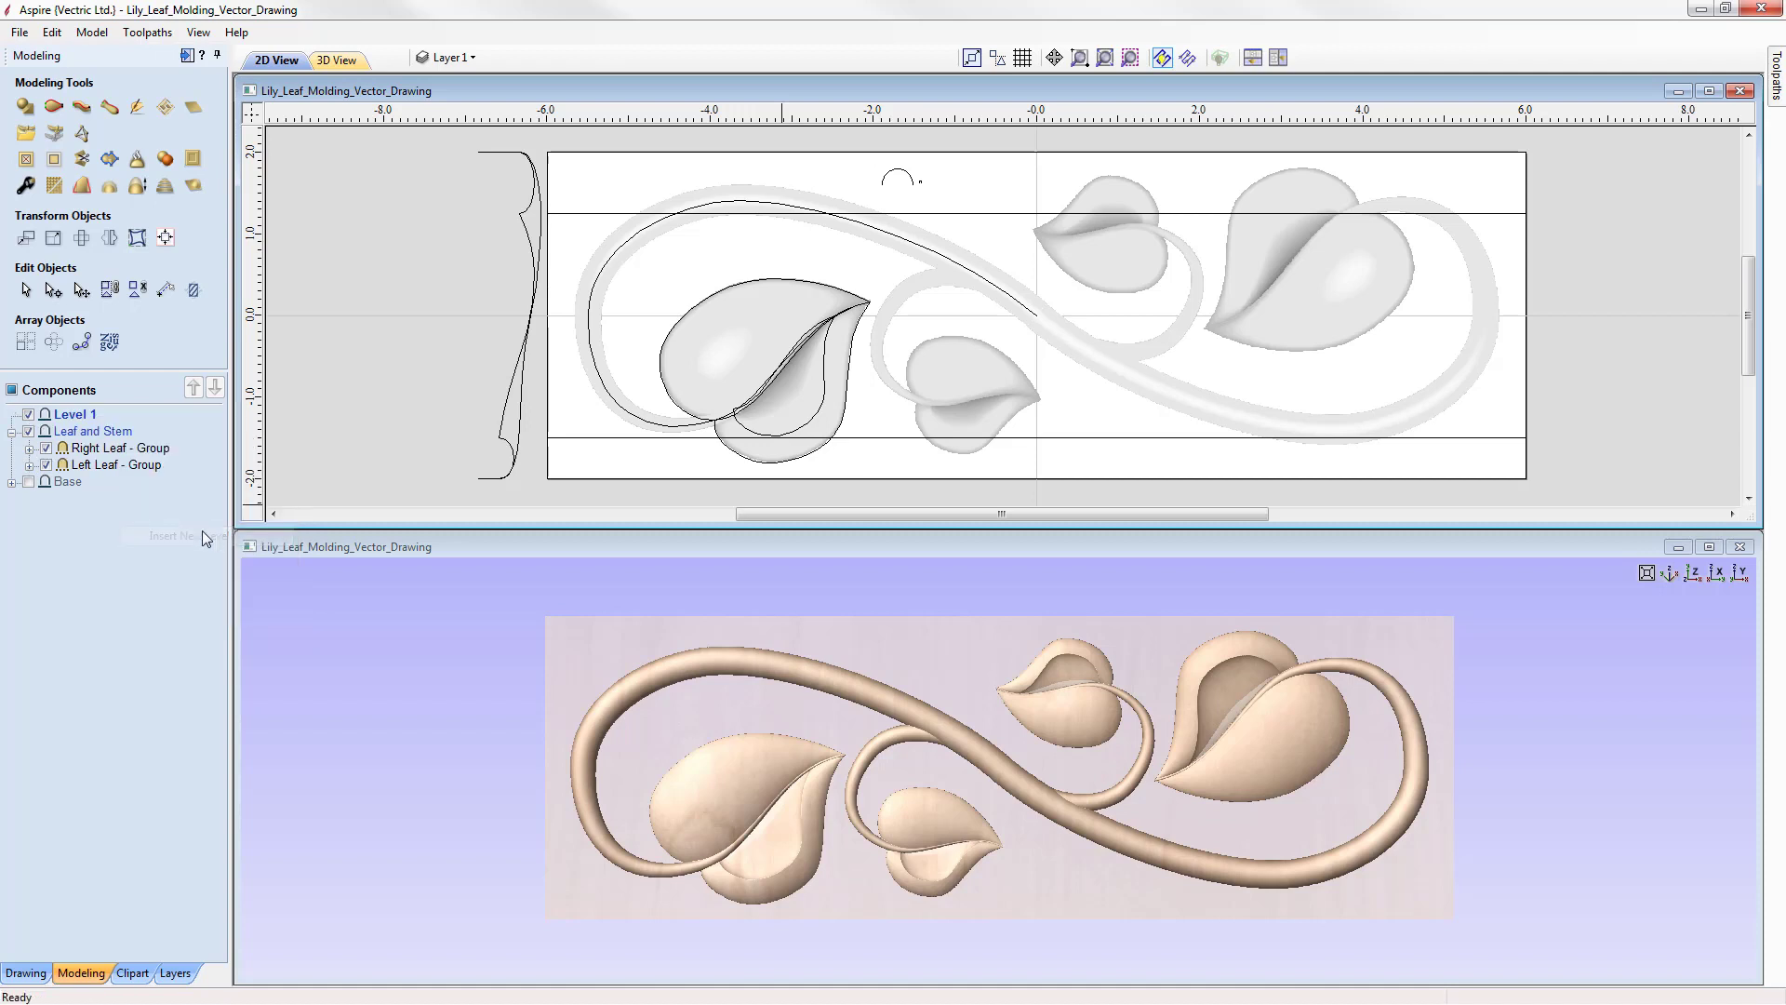
{"action": "right_click", "coordinate": [87, 418]}
{"action": "left_click", "coordinate": [140, 586]}
{"action": "type", "text": "Smooth Shape"}
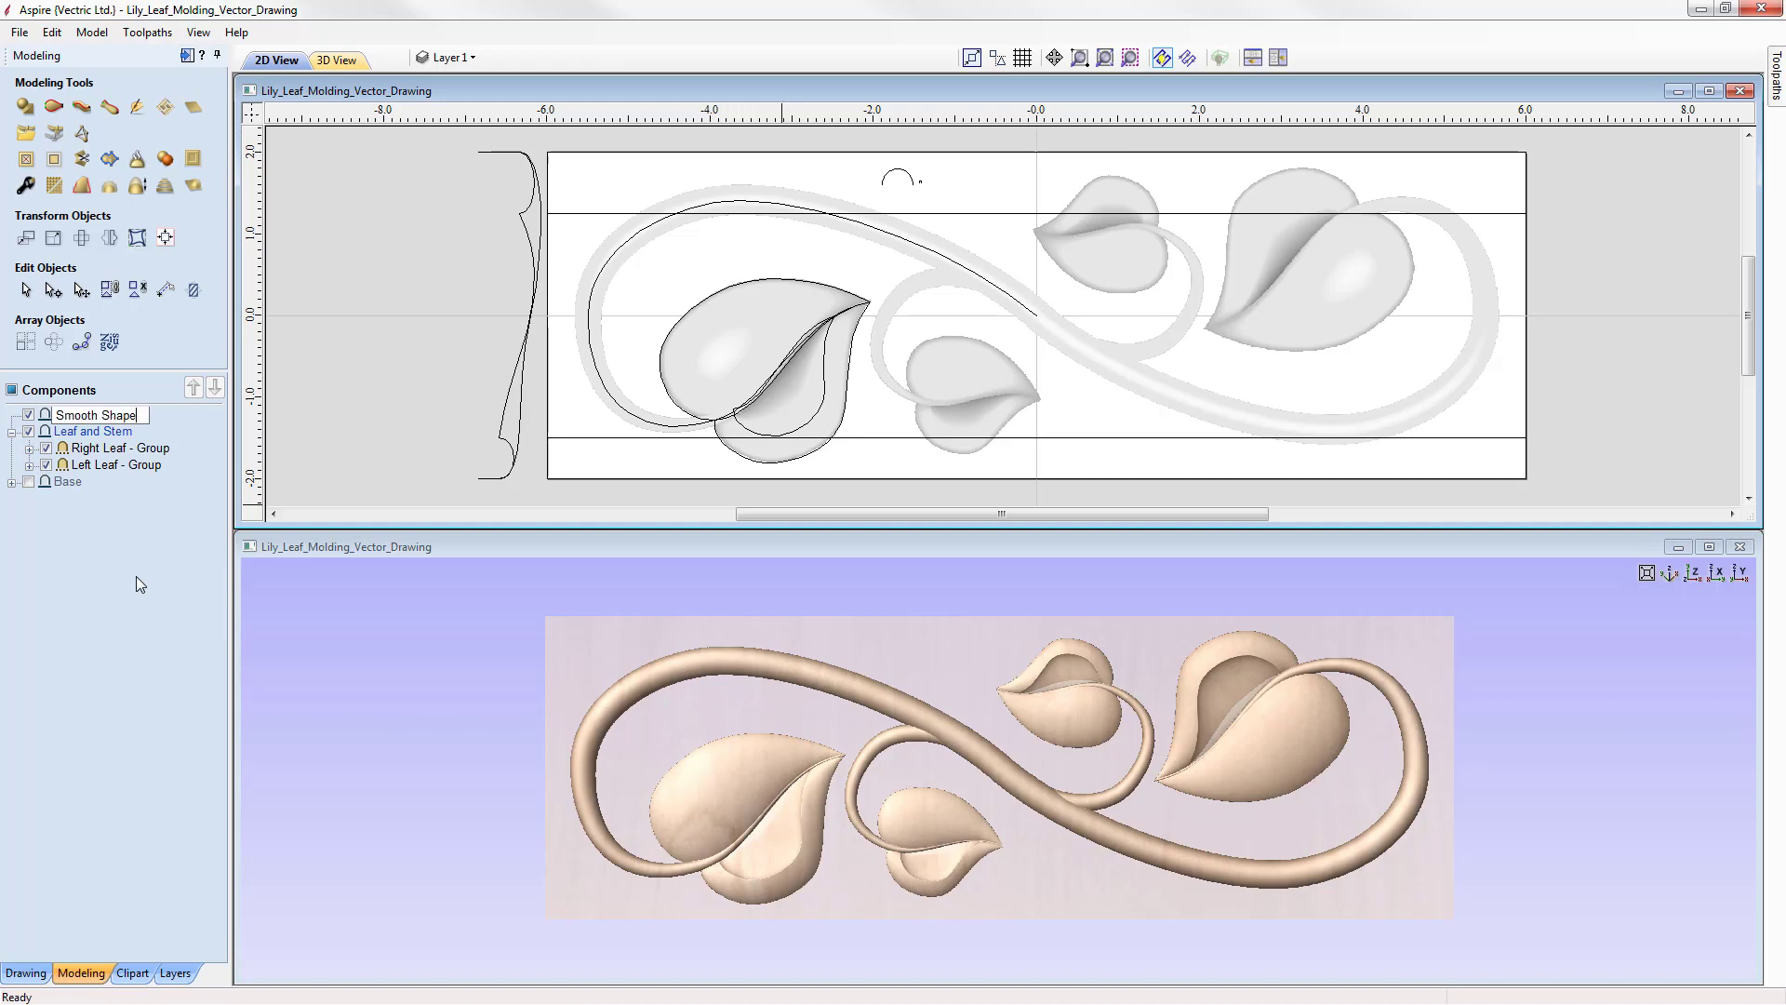
{"action": "key", "text": "Return"}
- Create a component in the Smooth Shape level from the visible leaf and stem model
{"action": "left_click", "coordinate": [167, 162]}
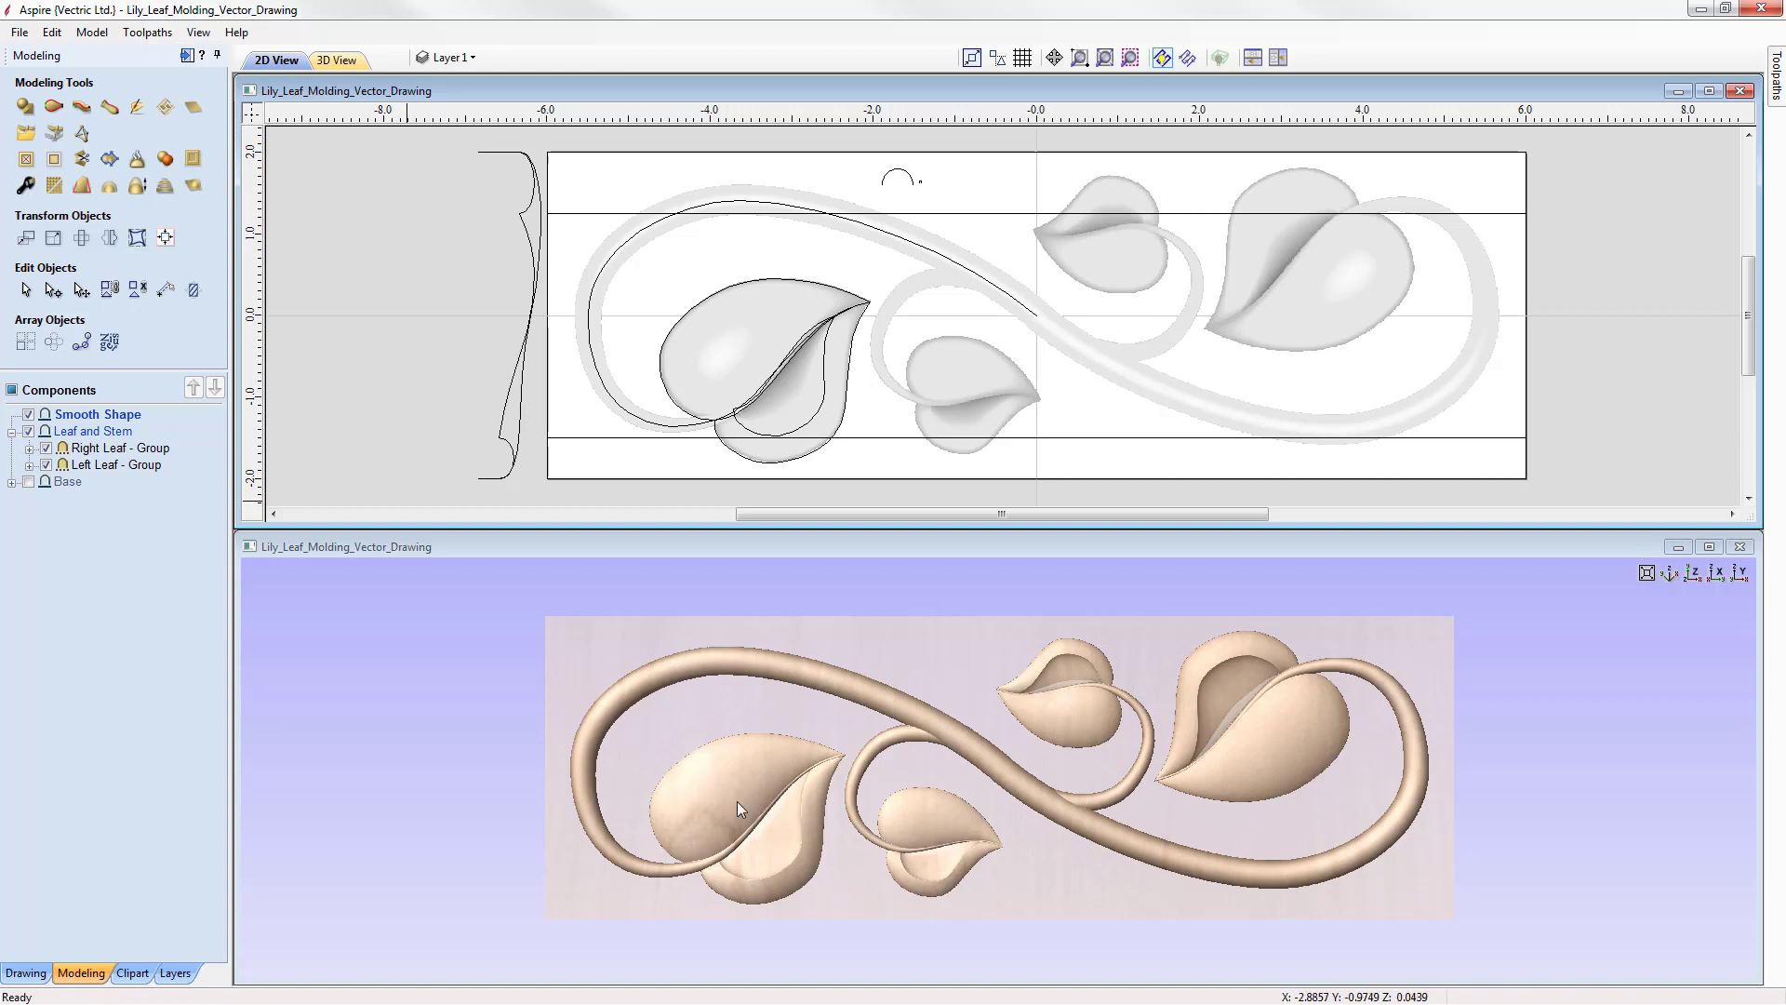
{"action": "left_click", "coordinate": [165, 158]}
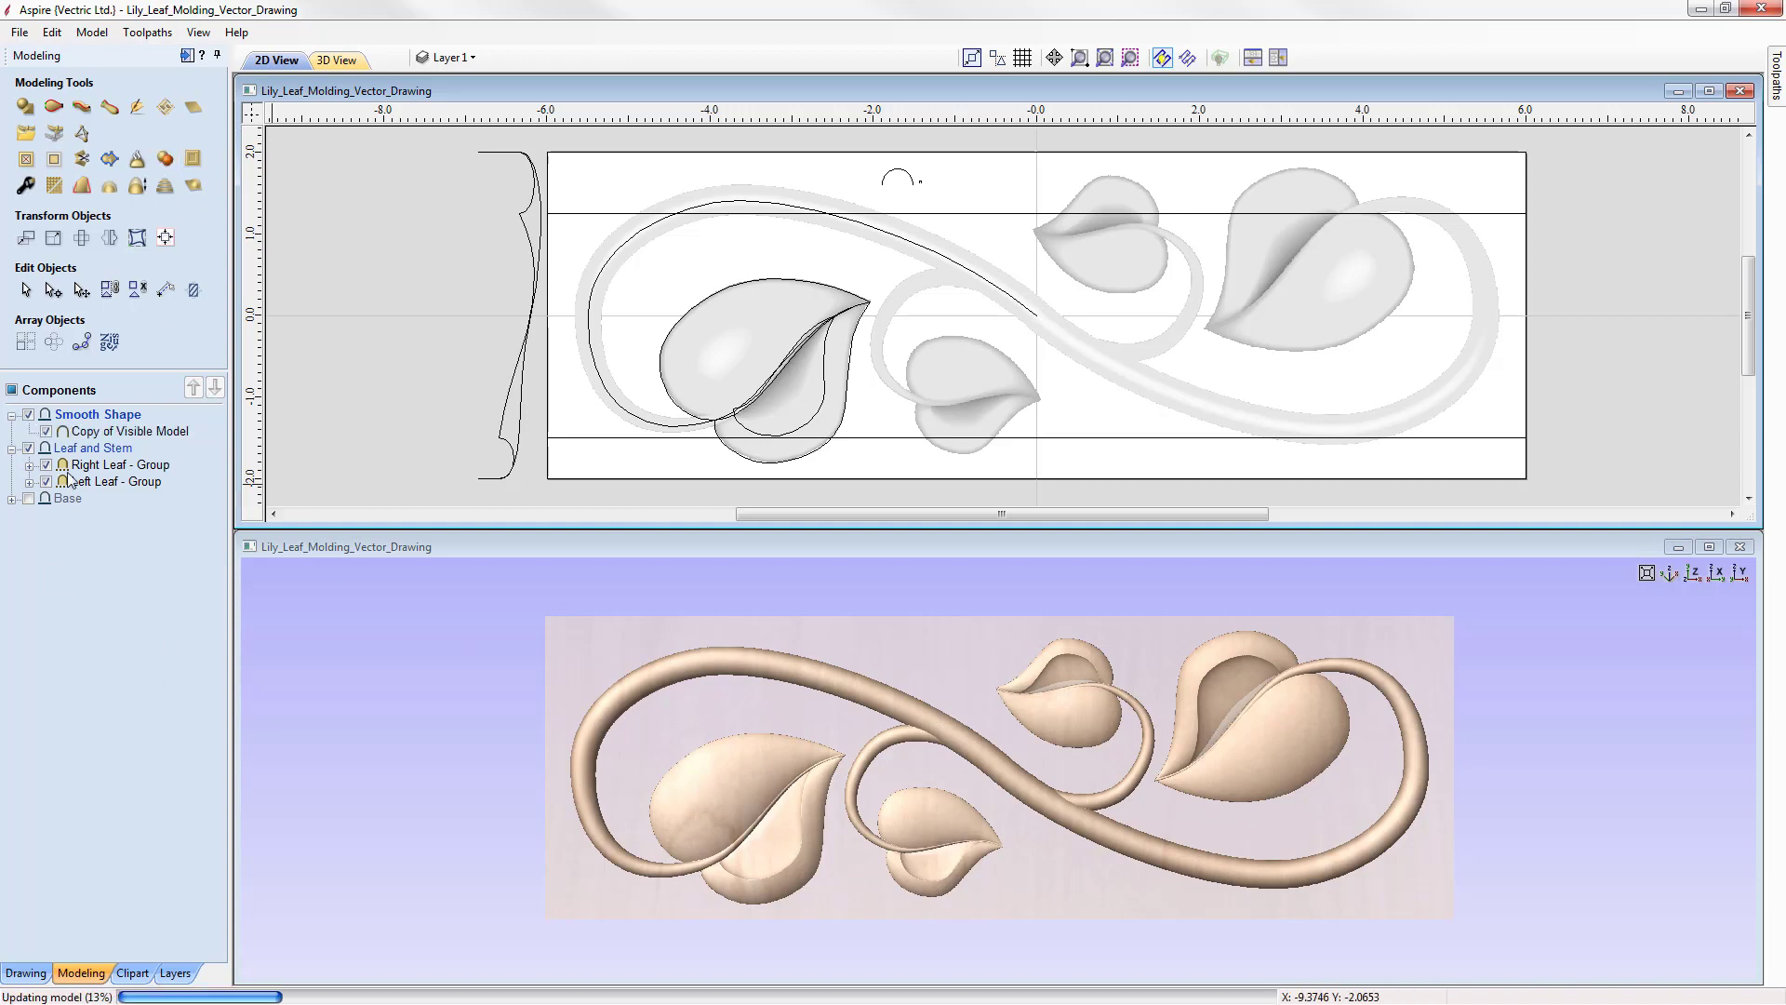
{"action": "left_click", "coordinate": [119, 431]}
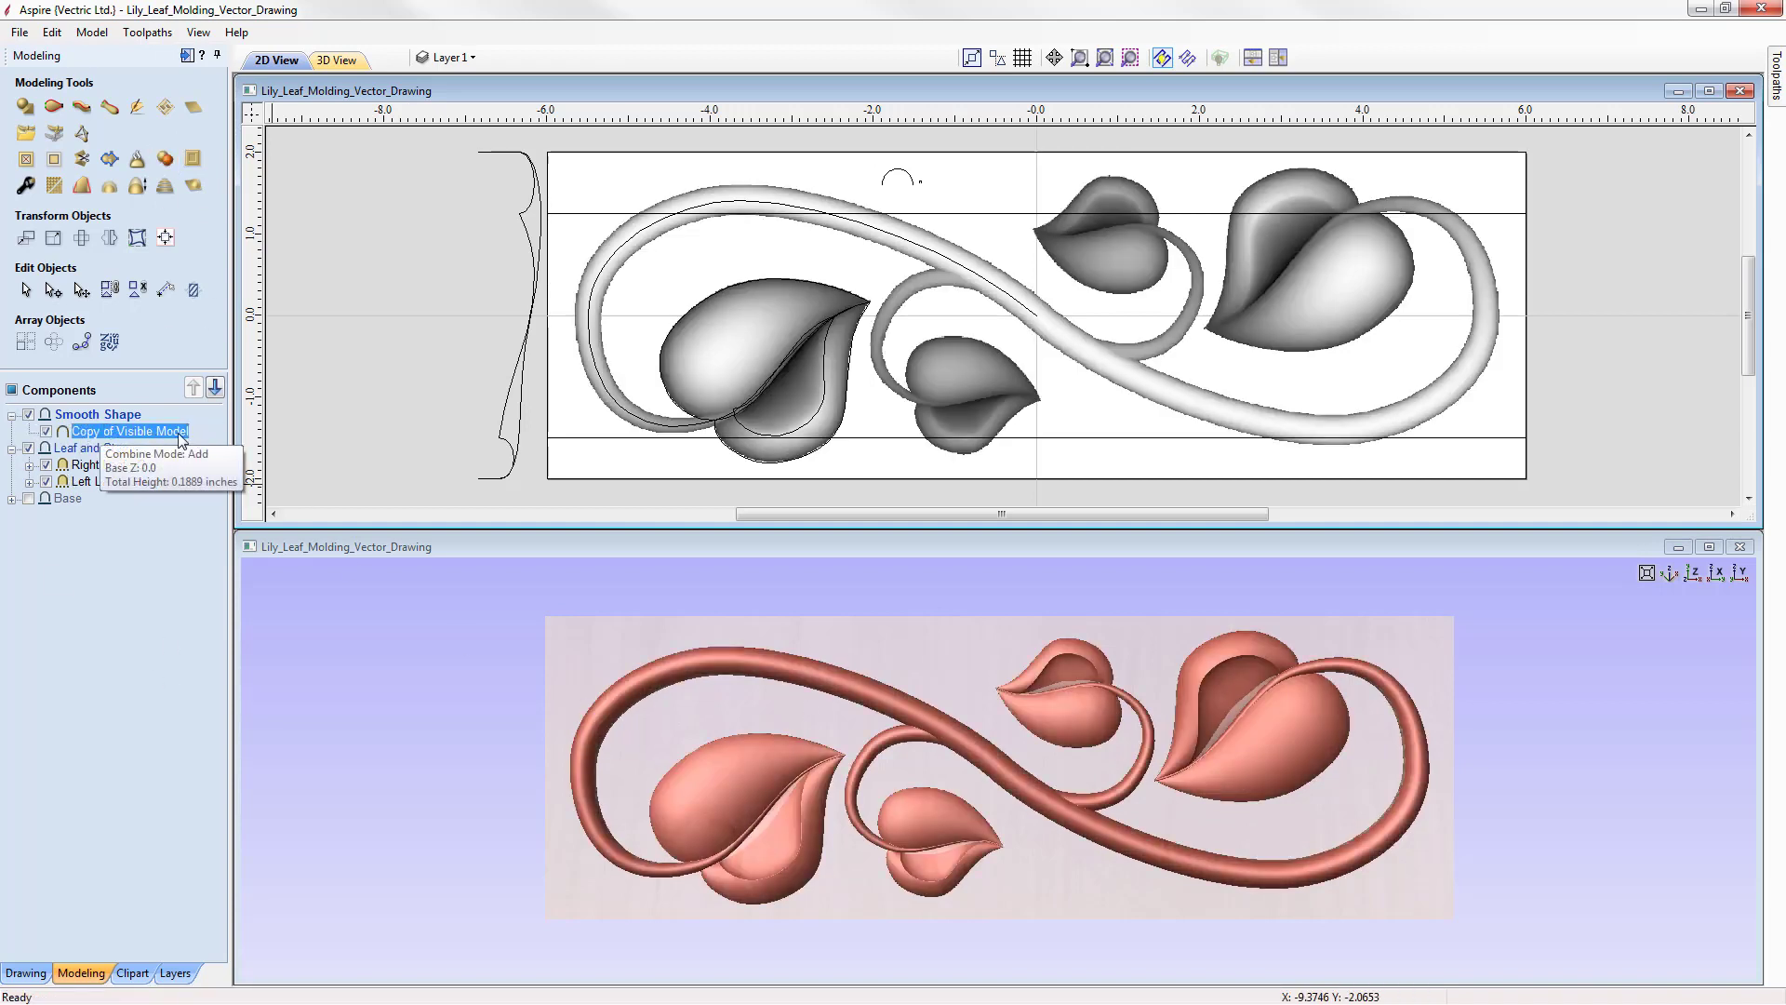
- Hide and collapse the Leaf and Stem level, and check the copied leaf model on its own
{"action": "left_click", "coordinate": [29, 449]}
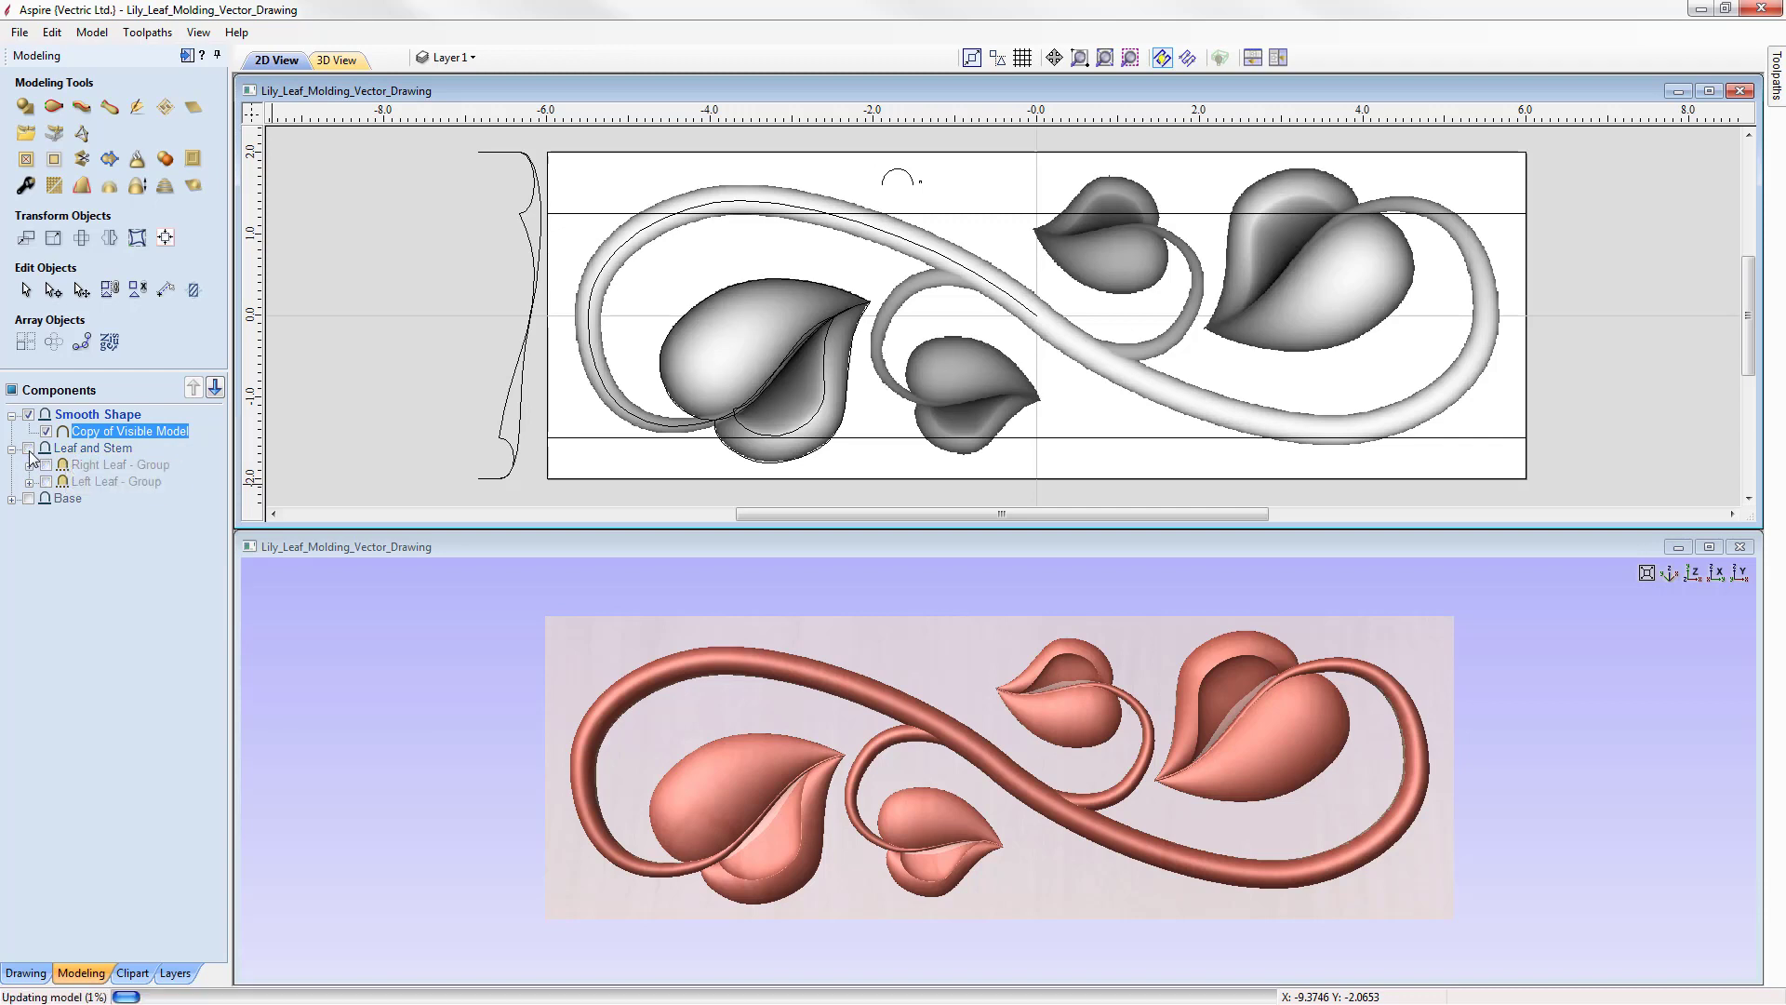
{"action": "left_click", "coordinate": [13, 451]}
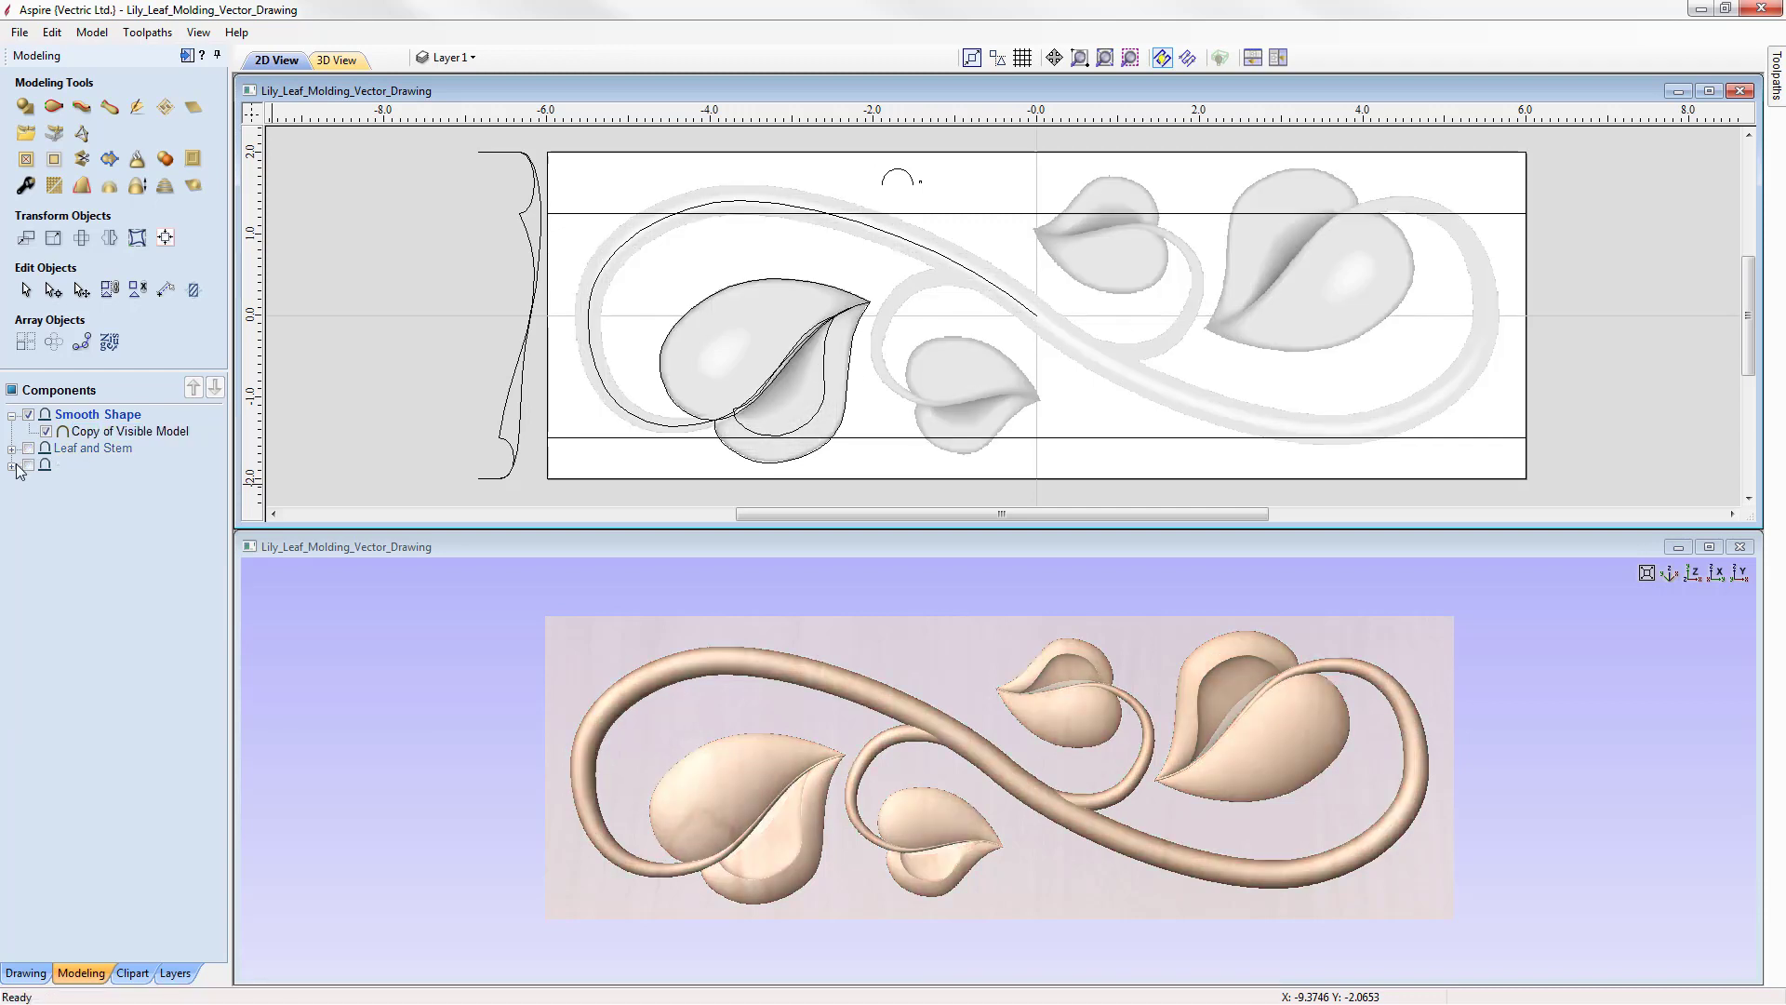
{"action": "left_click", "coordinate": [963, 396]}
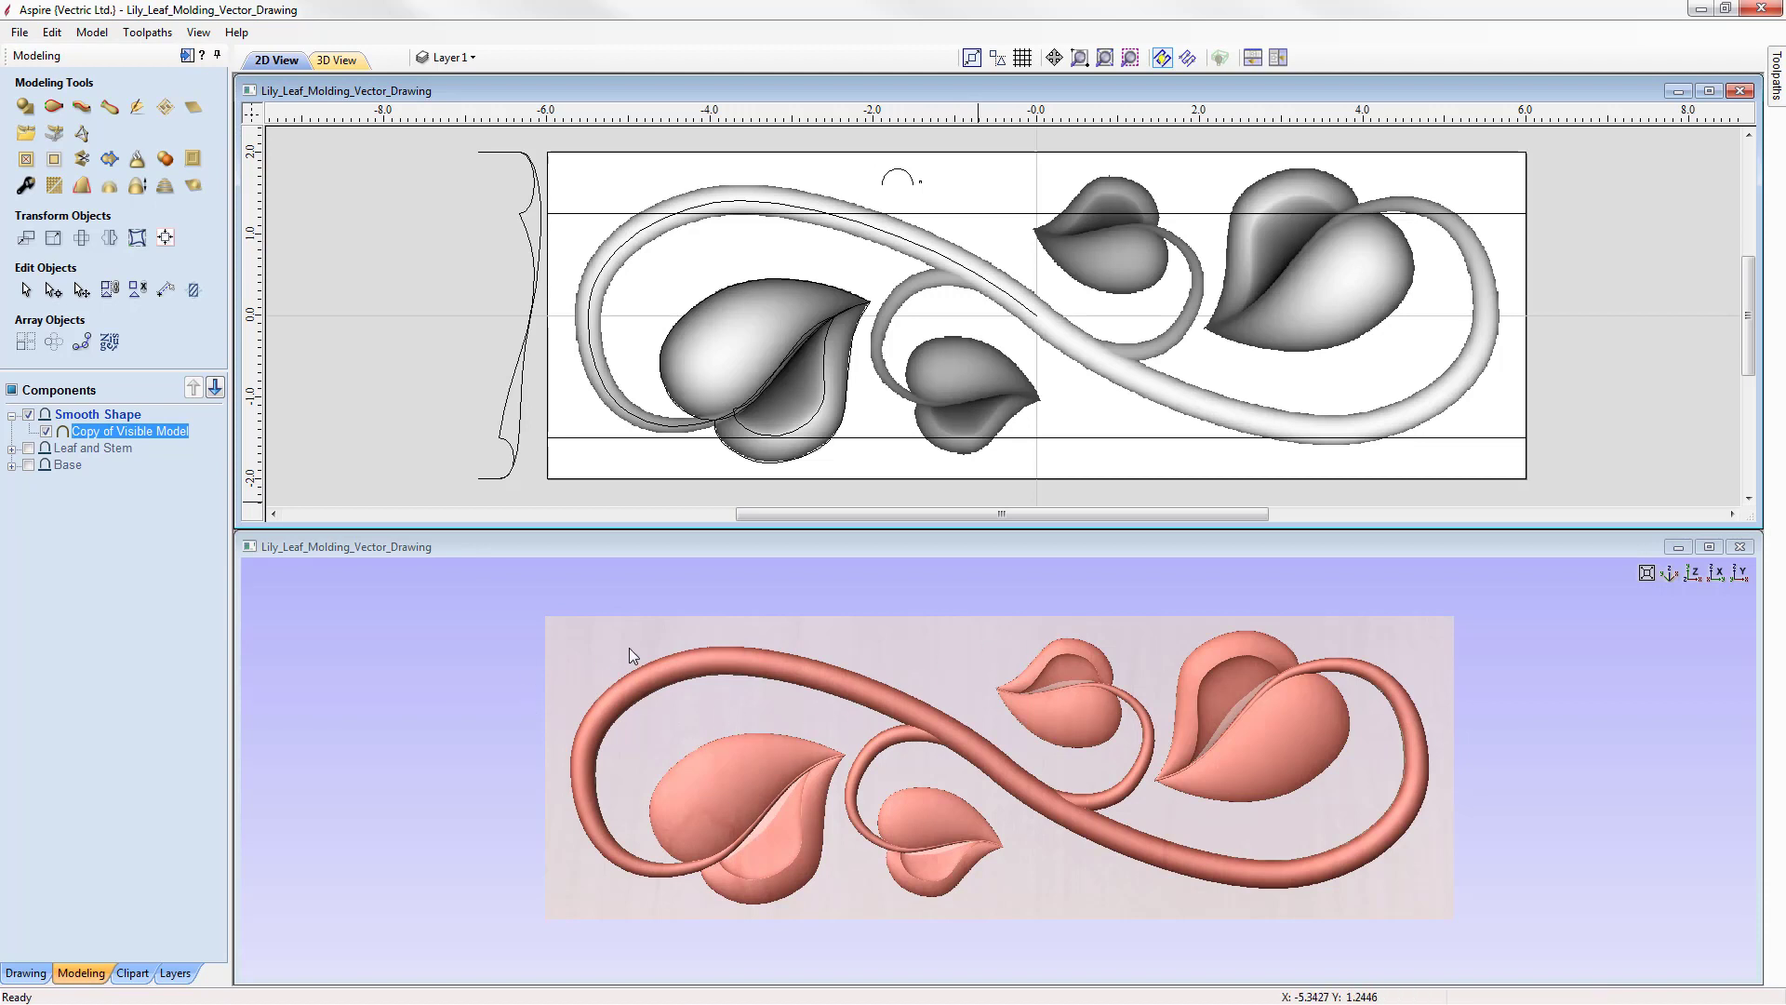
{"action": "left_click", "coordinate": [949, 640]}
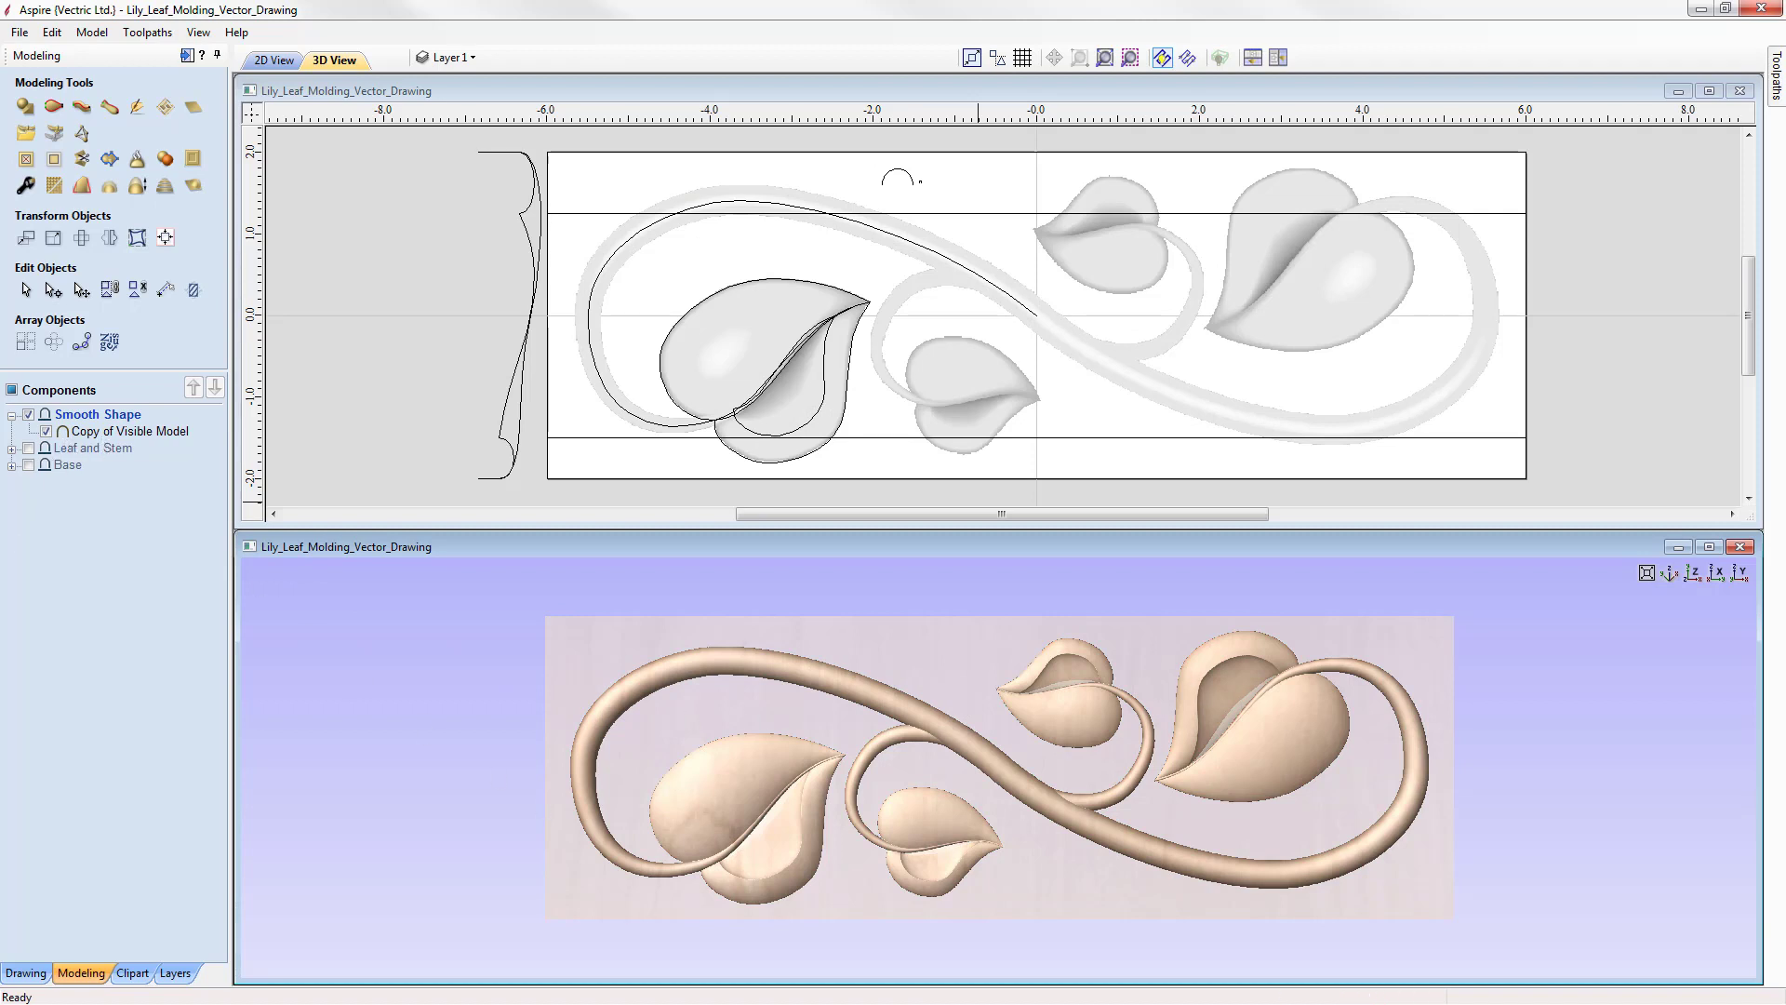
{"action": "scroll", "coordinate": [999, 767], "scroll_direction": "up", "scroll_amount": 1}
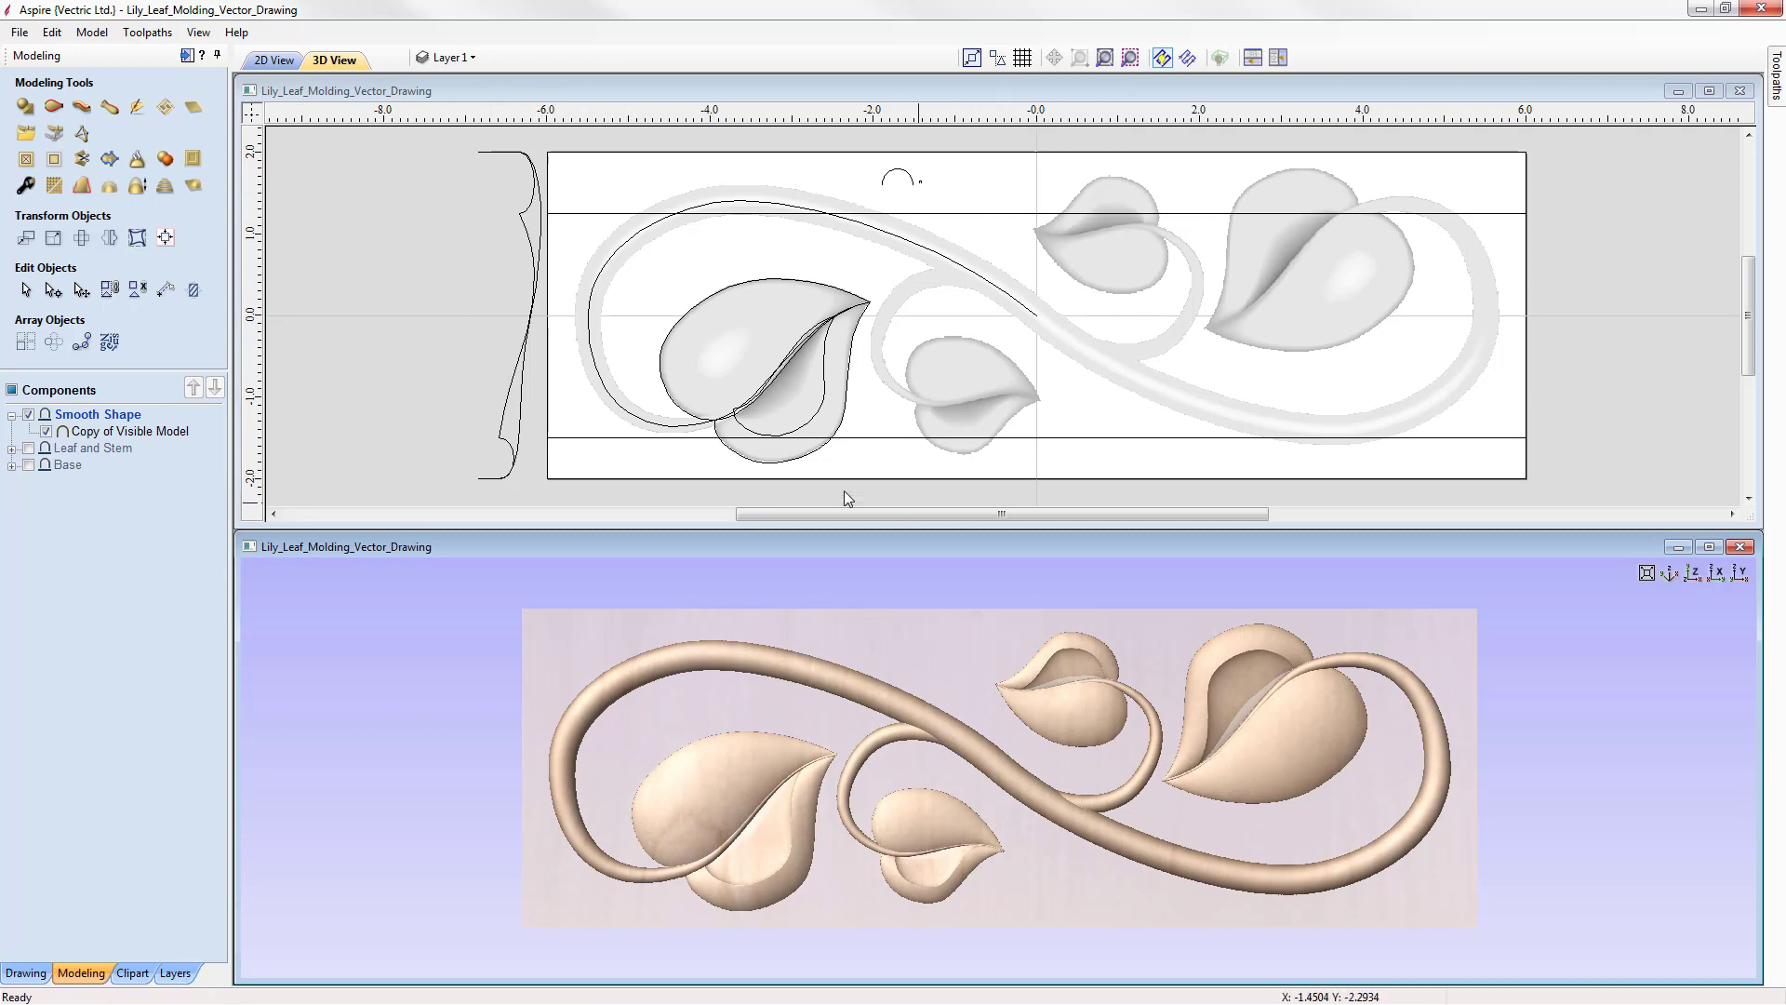
- Two Rail Sweep the smoothed profile curve along the molding's upper and lower edge lines as an added component named Smooth UL Shape
{"action": "left_click", "coordinate": [594, 153]}
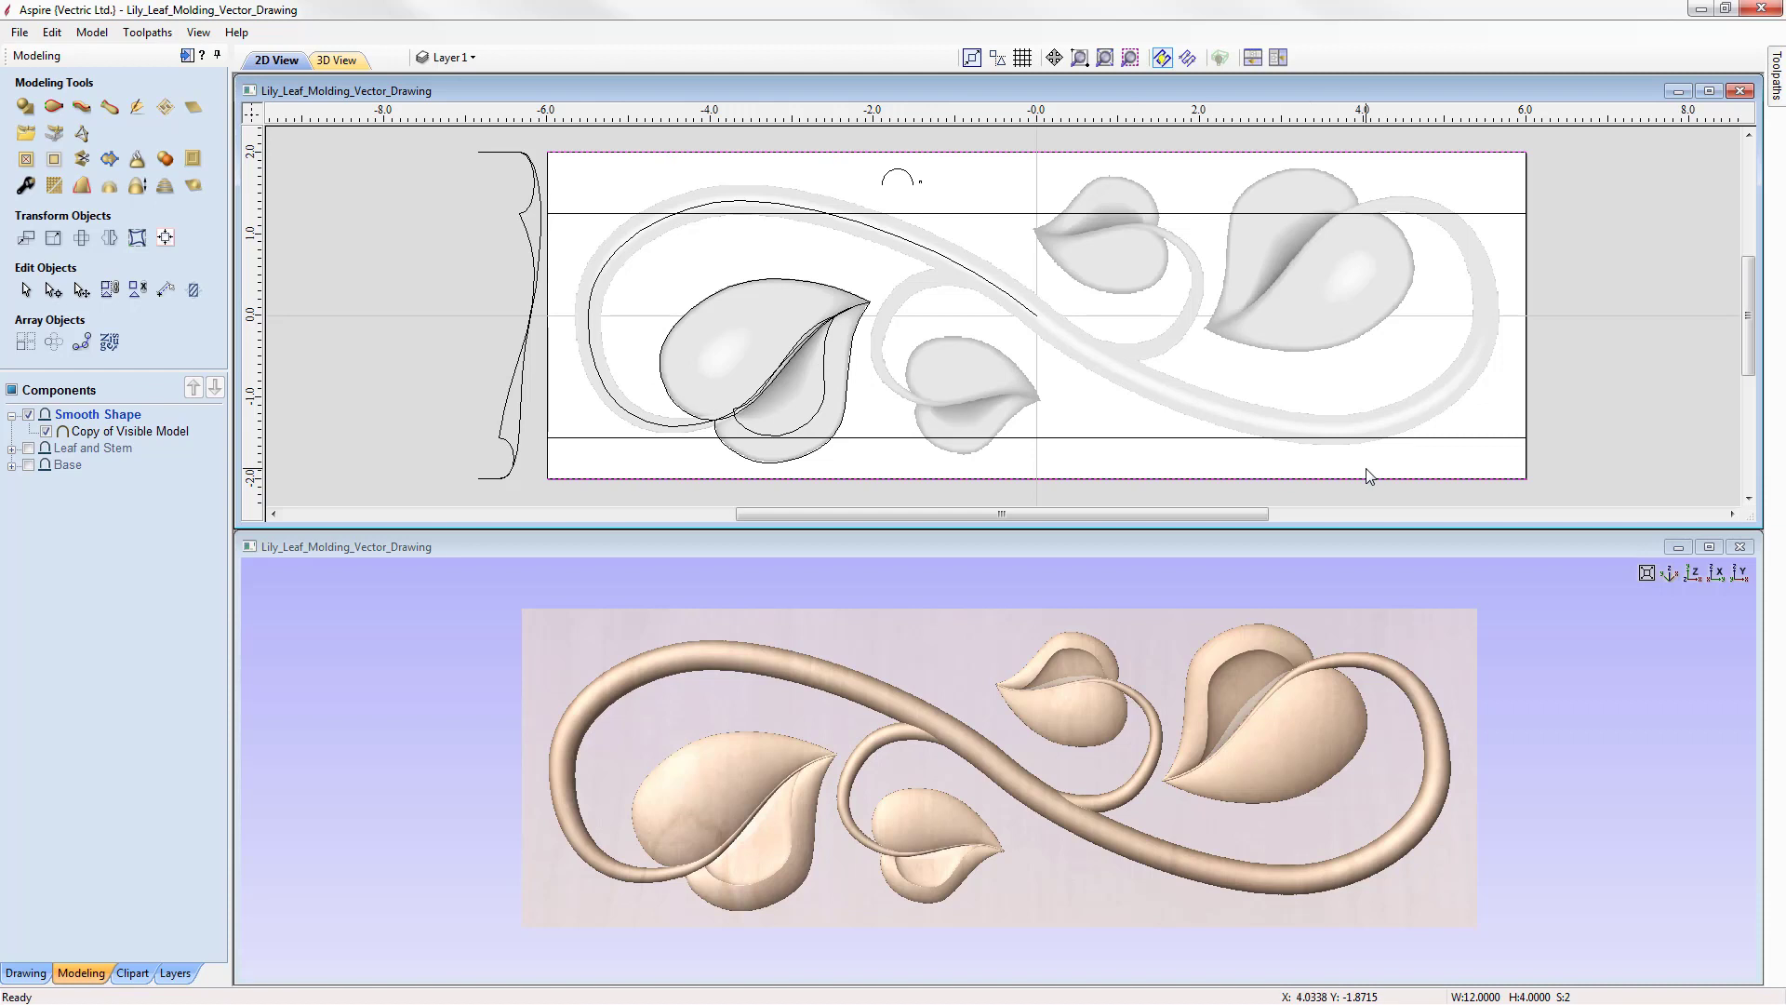
{"action": "left_click", "coordinate": [53, 109]}
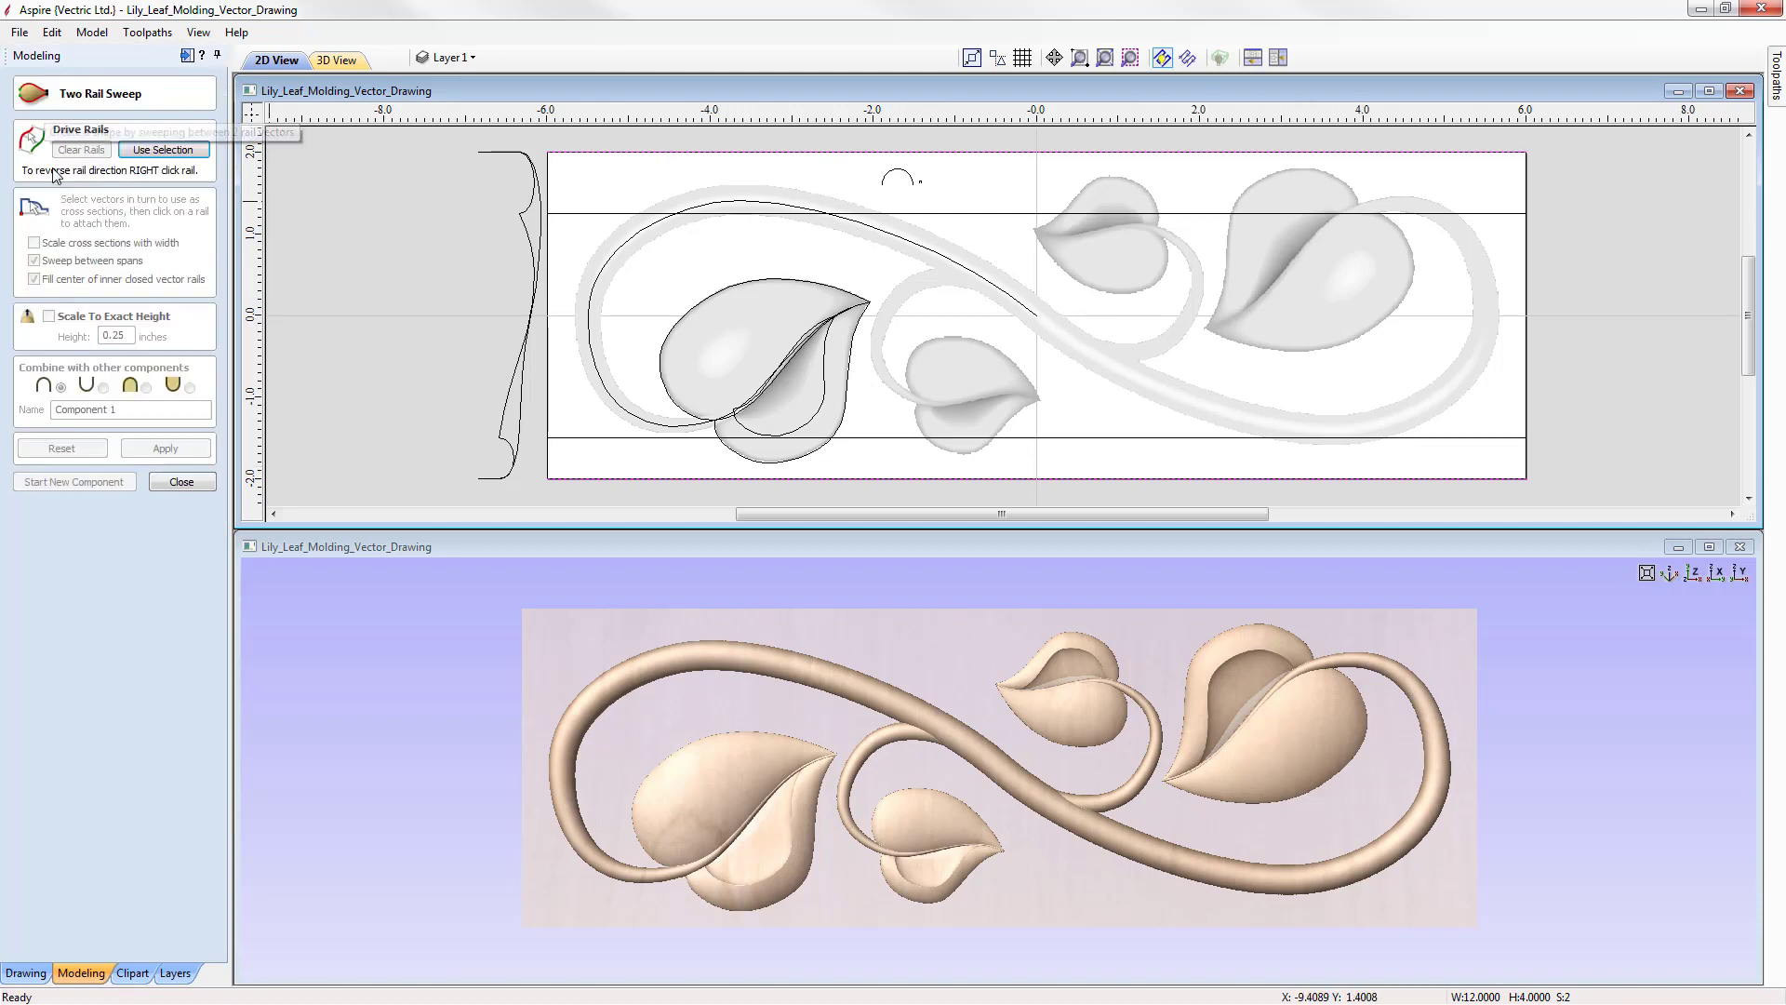
{"action": "left_click", "coordinate": [164, 150]}
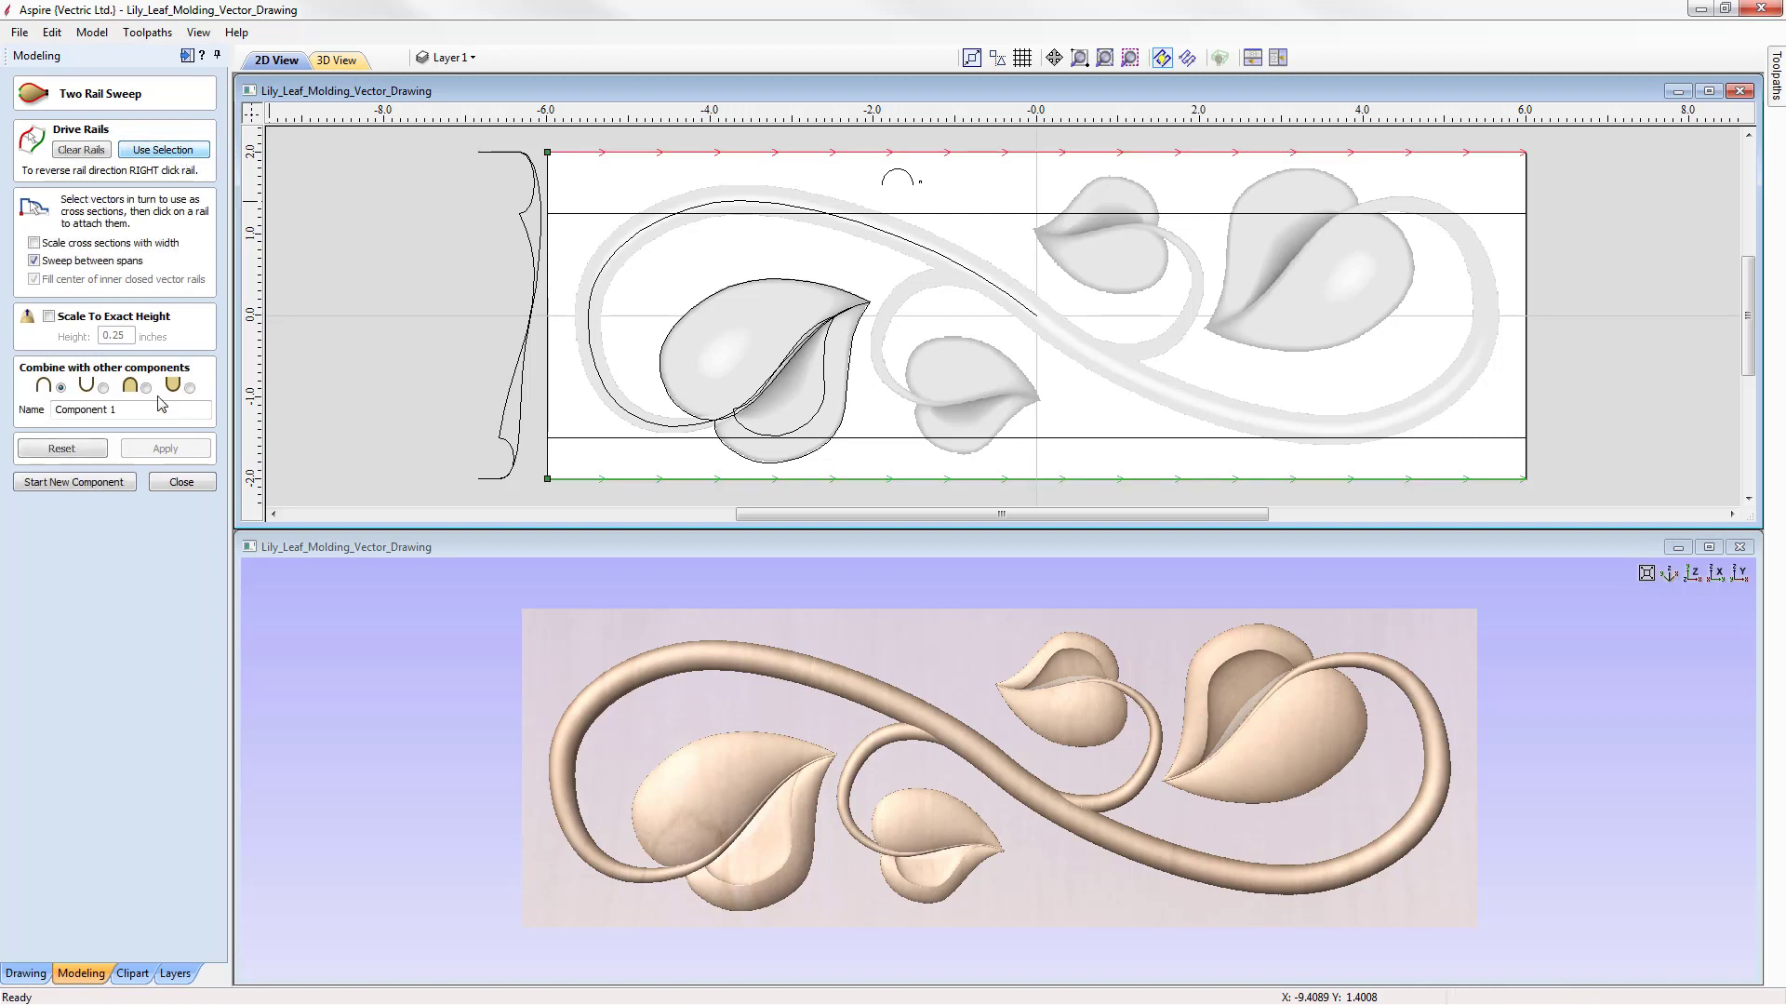
{"action": "left_click", "coordinate": [534, 191]}
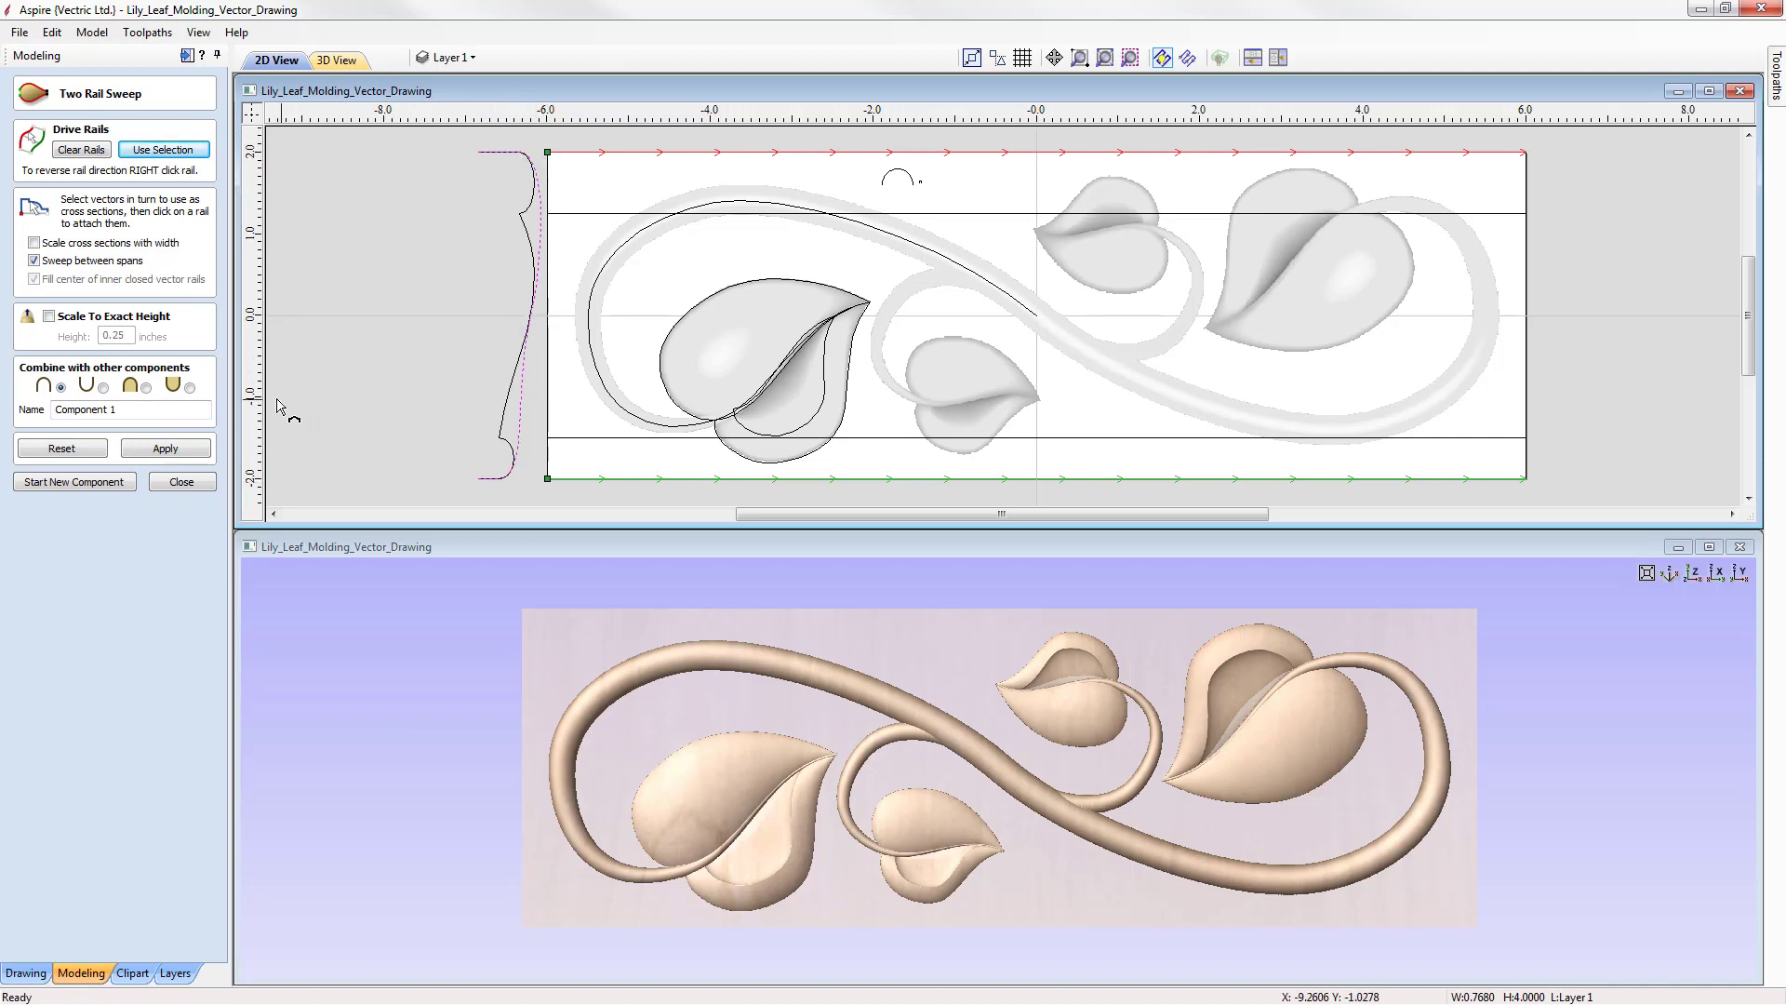
{"action": "left_click_drag", "start_coordinate": [164, 409], "coordinate": [9, 410]}
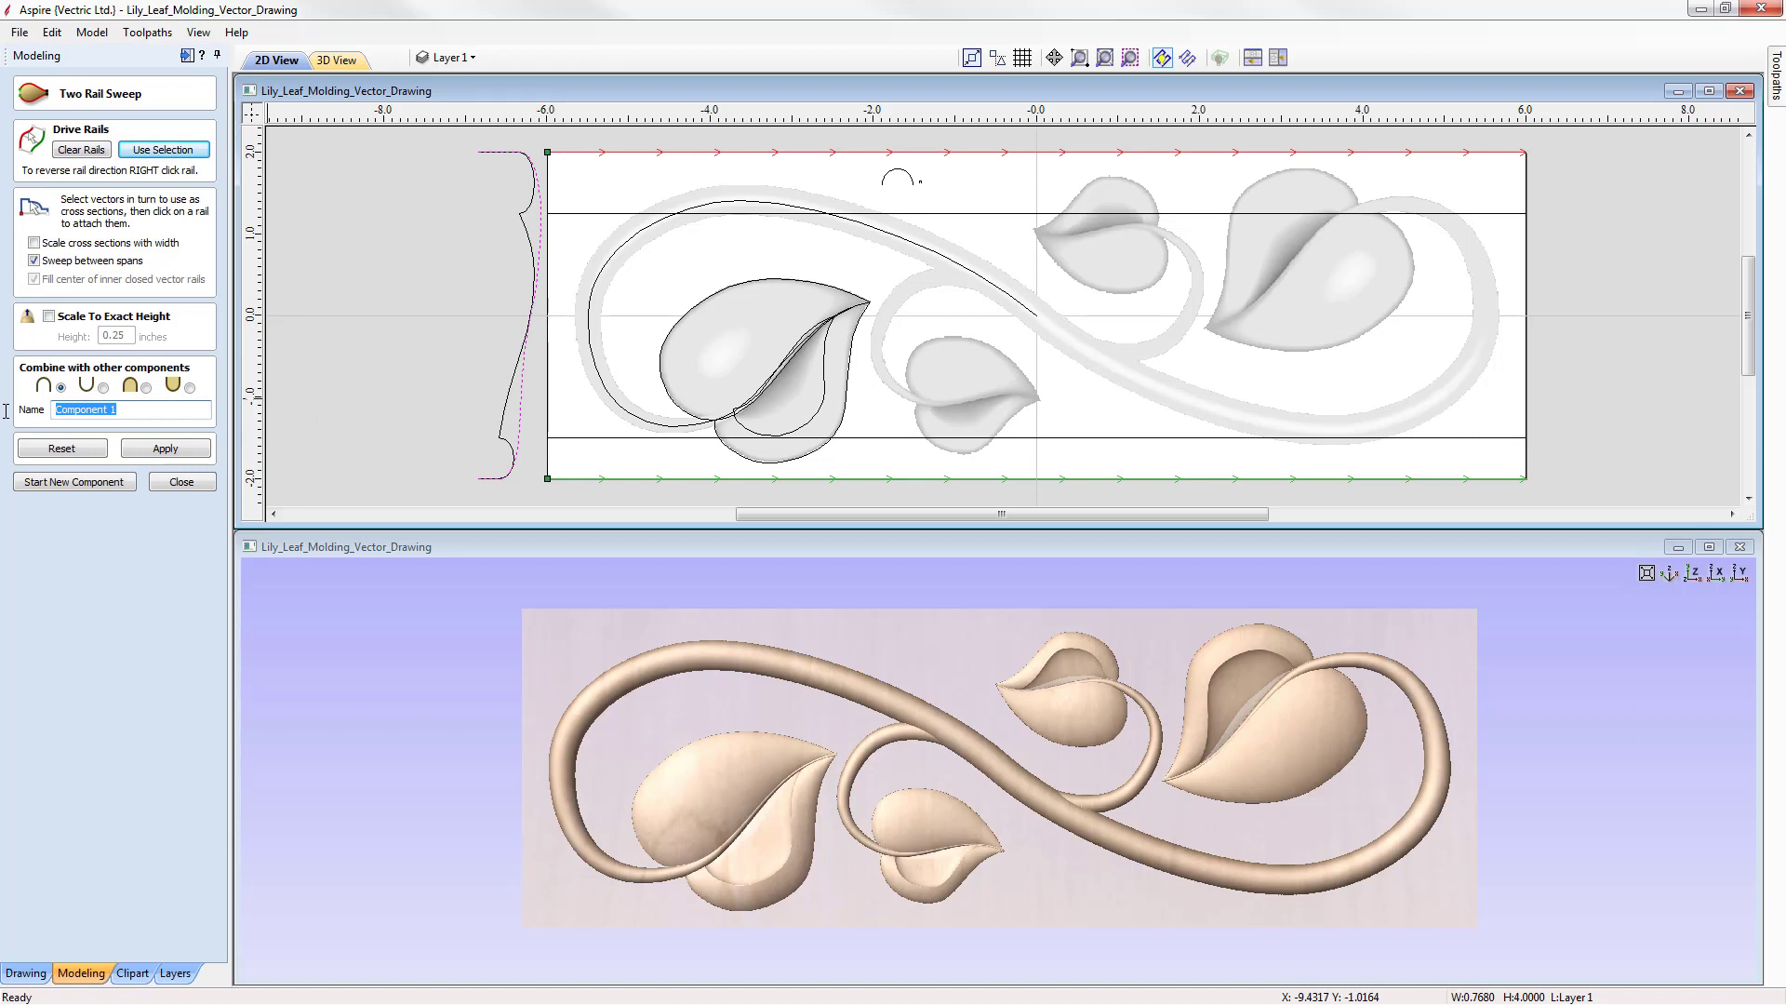
{"action": "type", "text": "Smooth UL Shape"}
{"action": "left_click", "coordinate": [158, 449]}
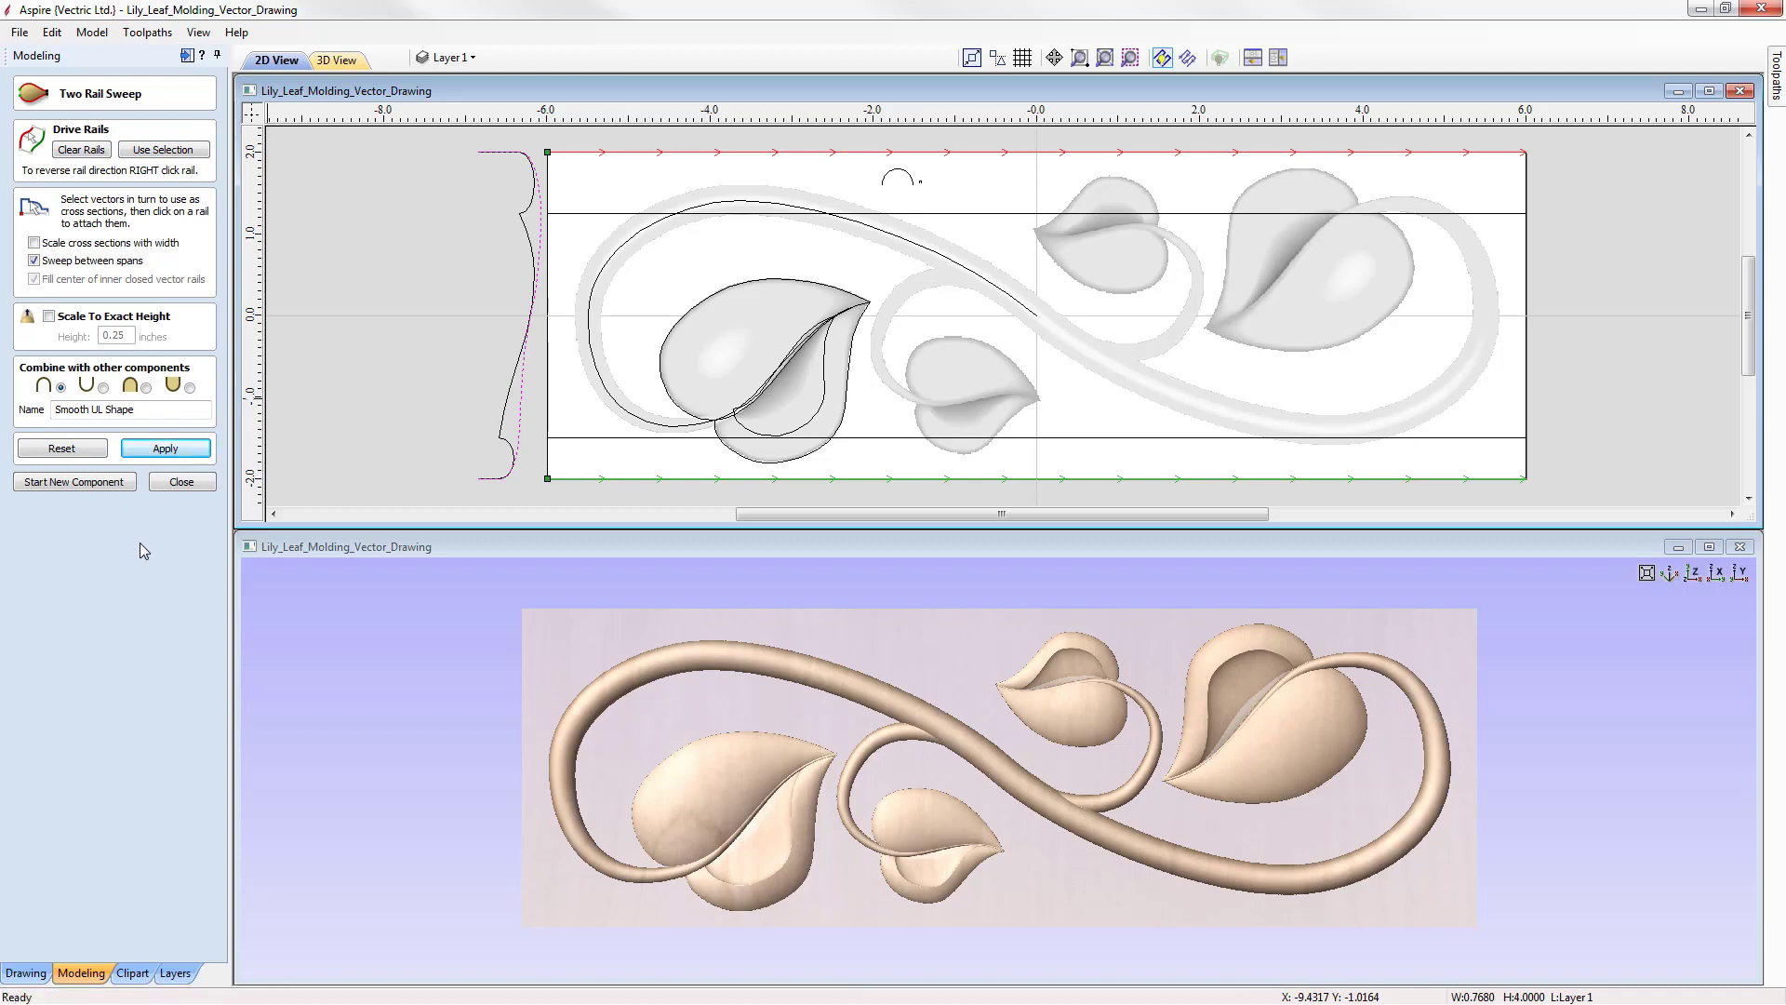
{"action": "left_click", "coordinate": [181, 482]}
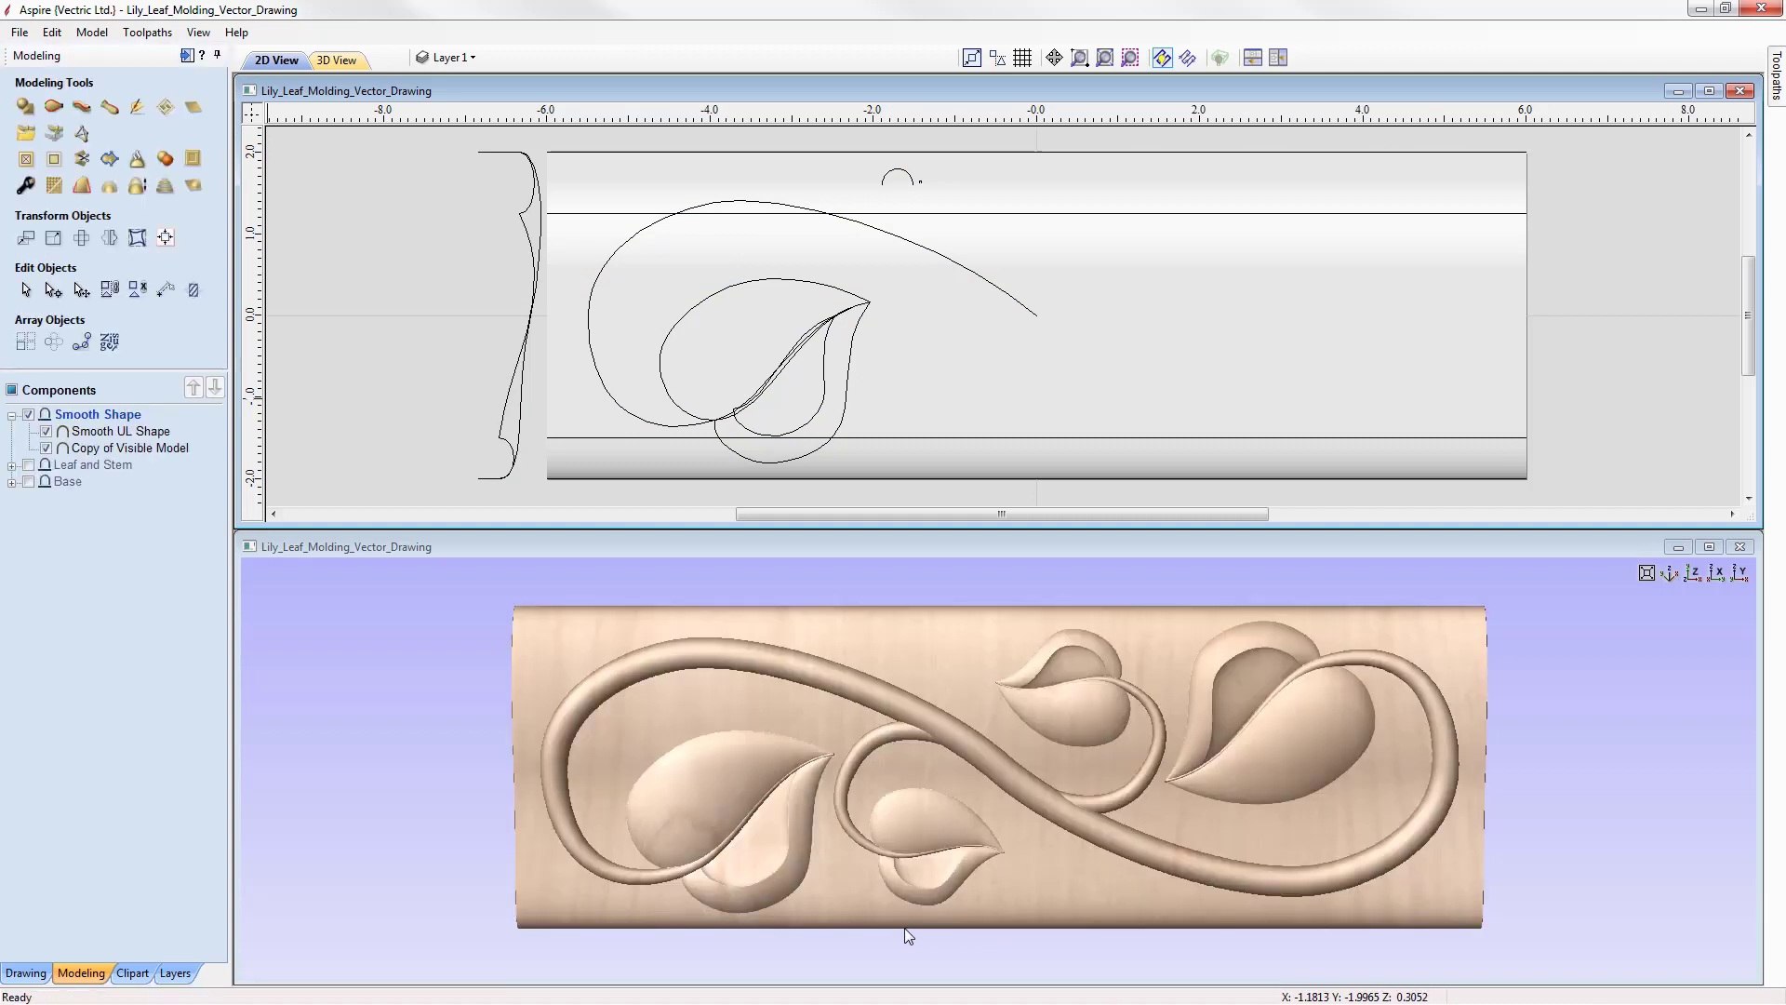
- Inspect the swept smooth shape in 3D, and turn the Base level back on to view the combined molding isometrically
{"action": "left_click_drag", "start_coordinate": [860, 928], "coordinate": [444, 735]}
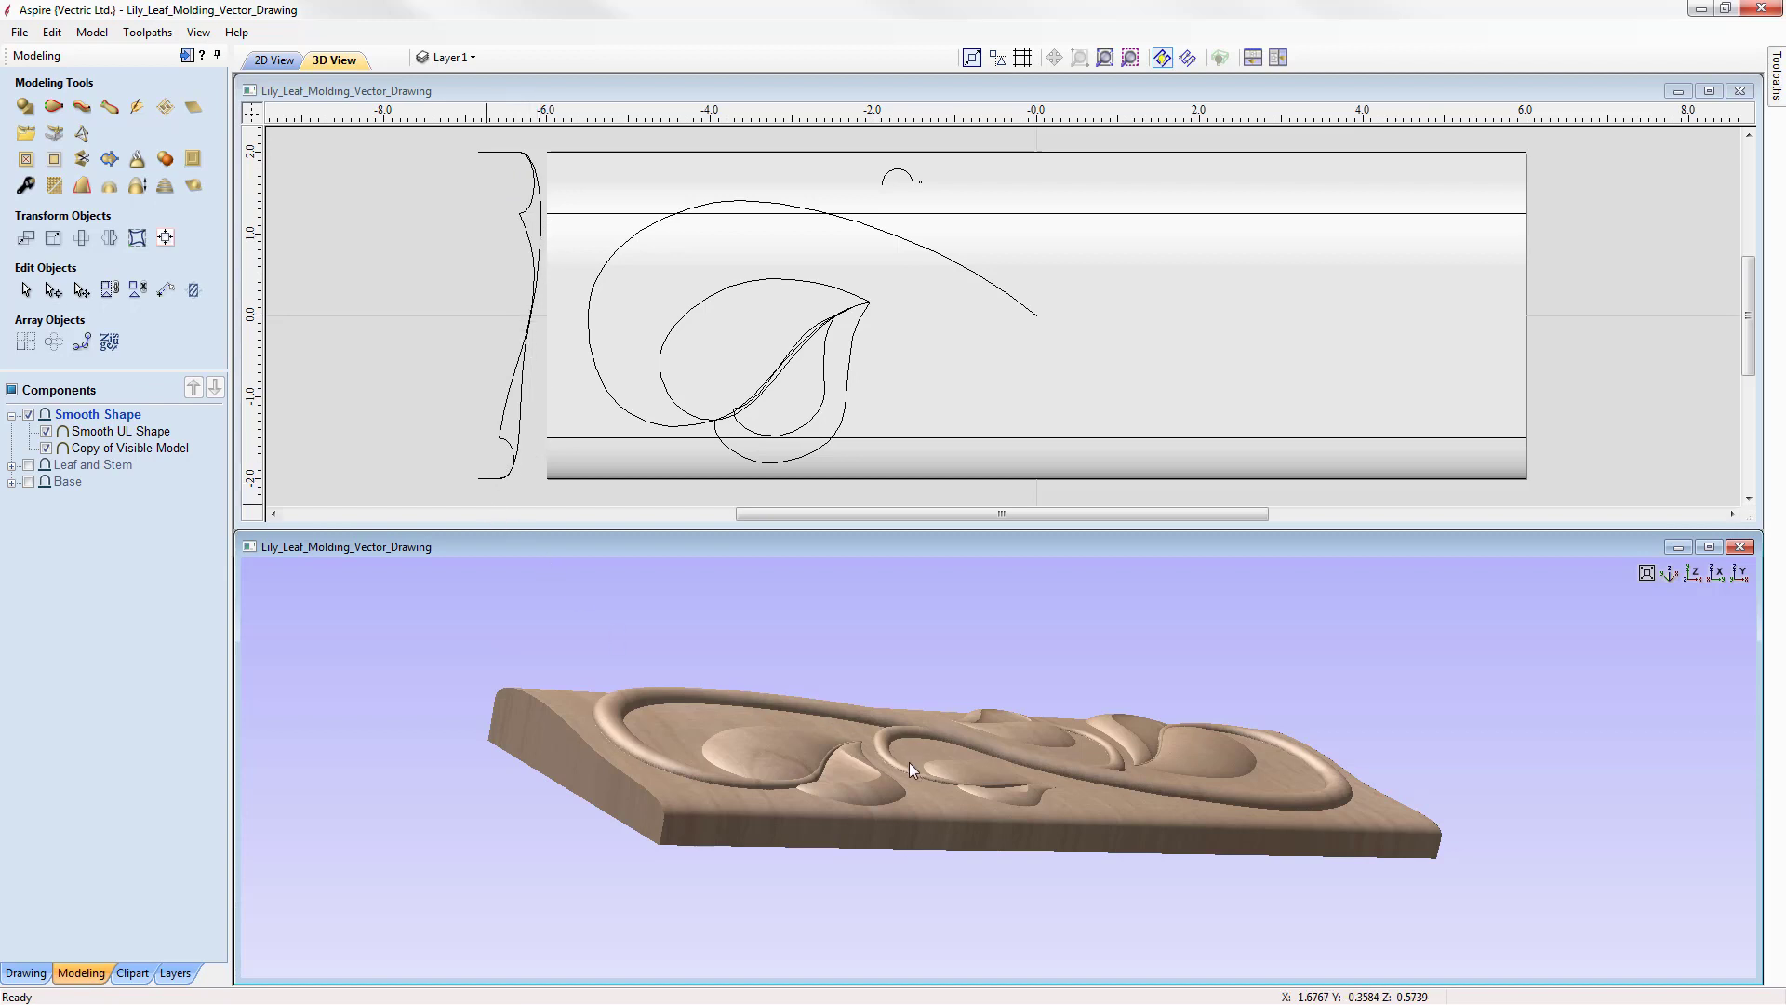
{"action": "left_click_drag", "start_coordinate": [908, 762], "coordinate": [632, 743]}
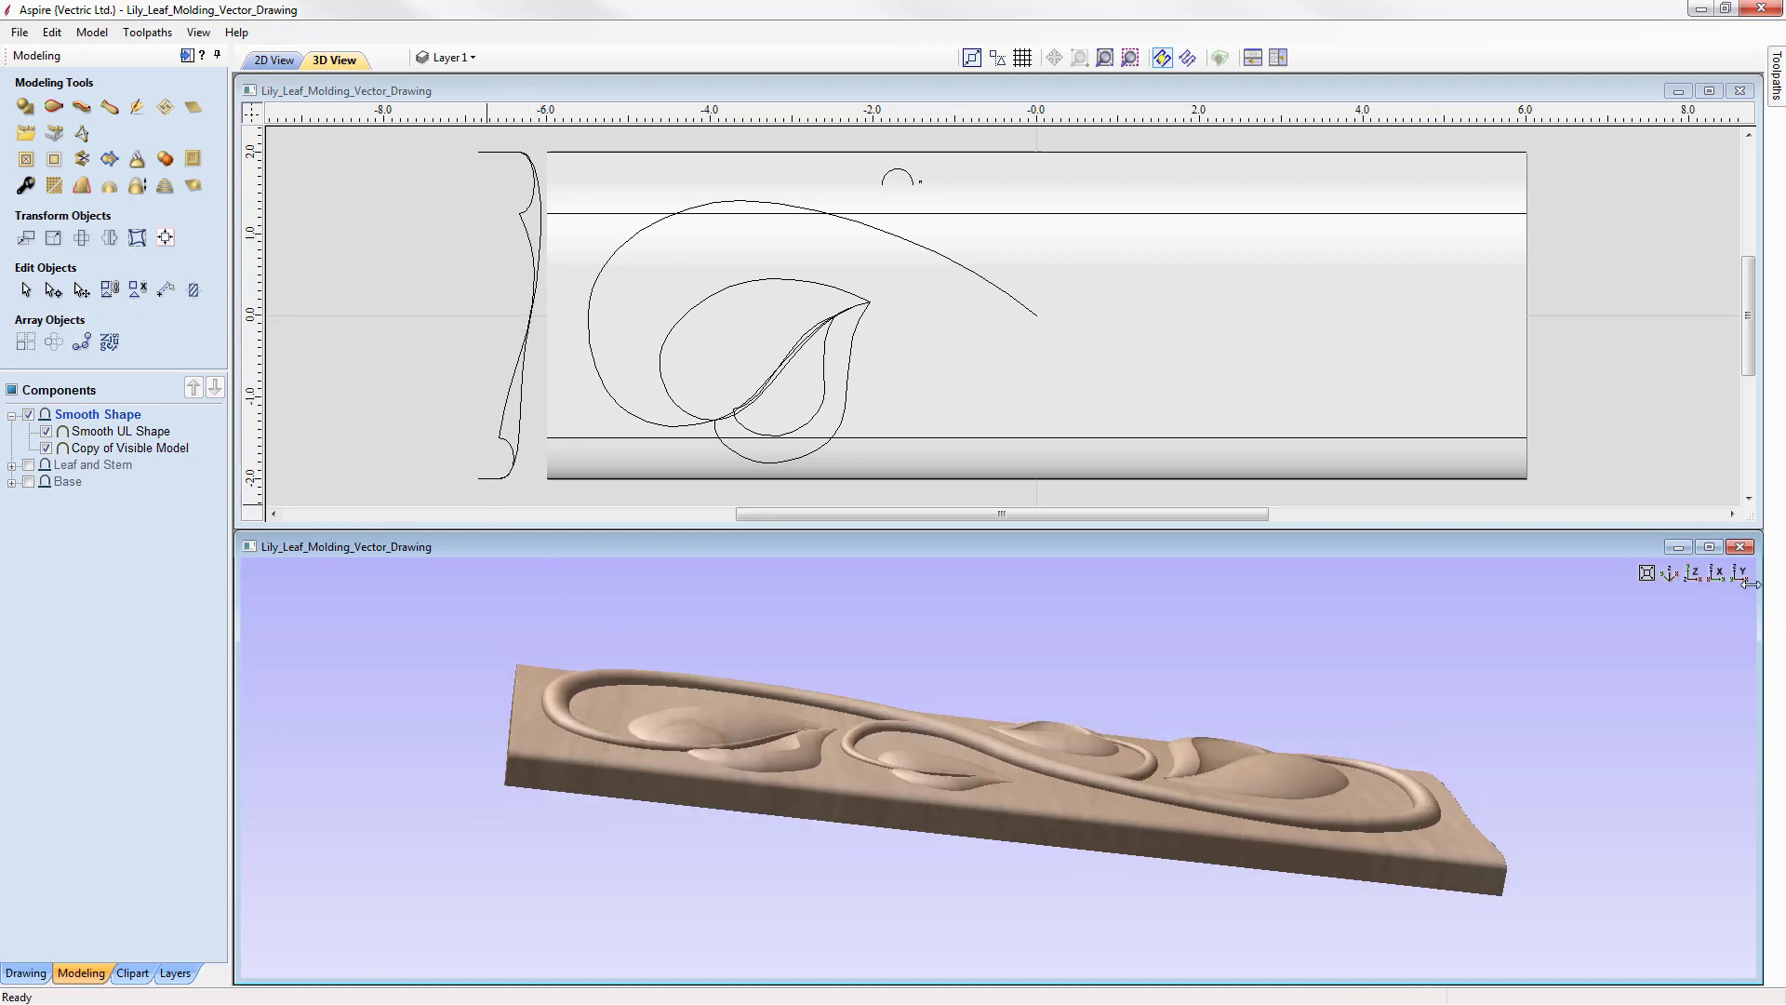
{"action": "left_click", "coordinate": [1691, 575]}
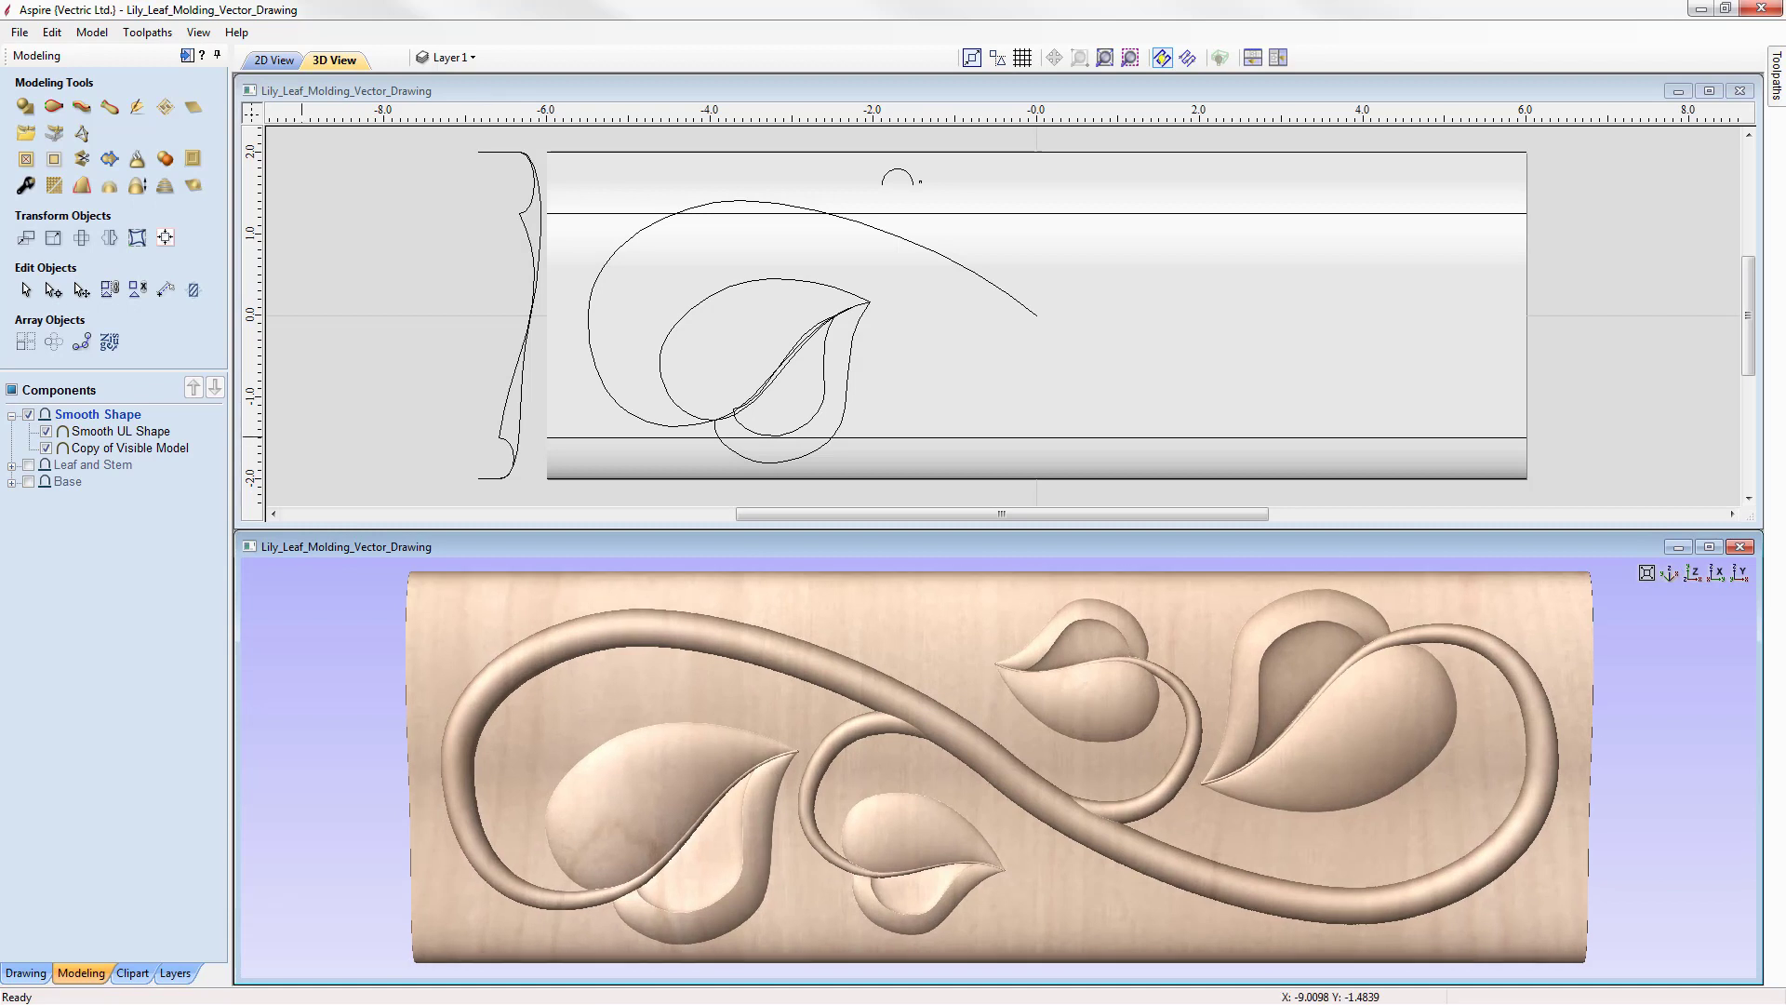
{"action": "left_click", "coordinate": [30, 481]}
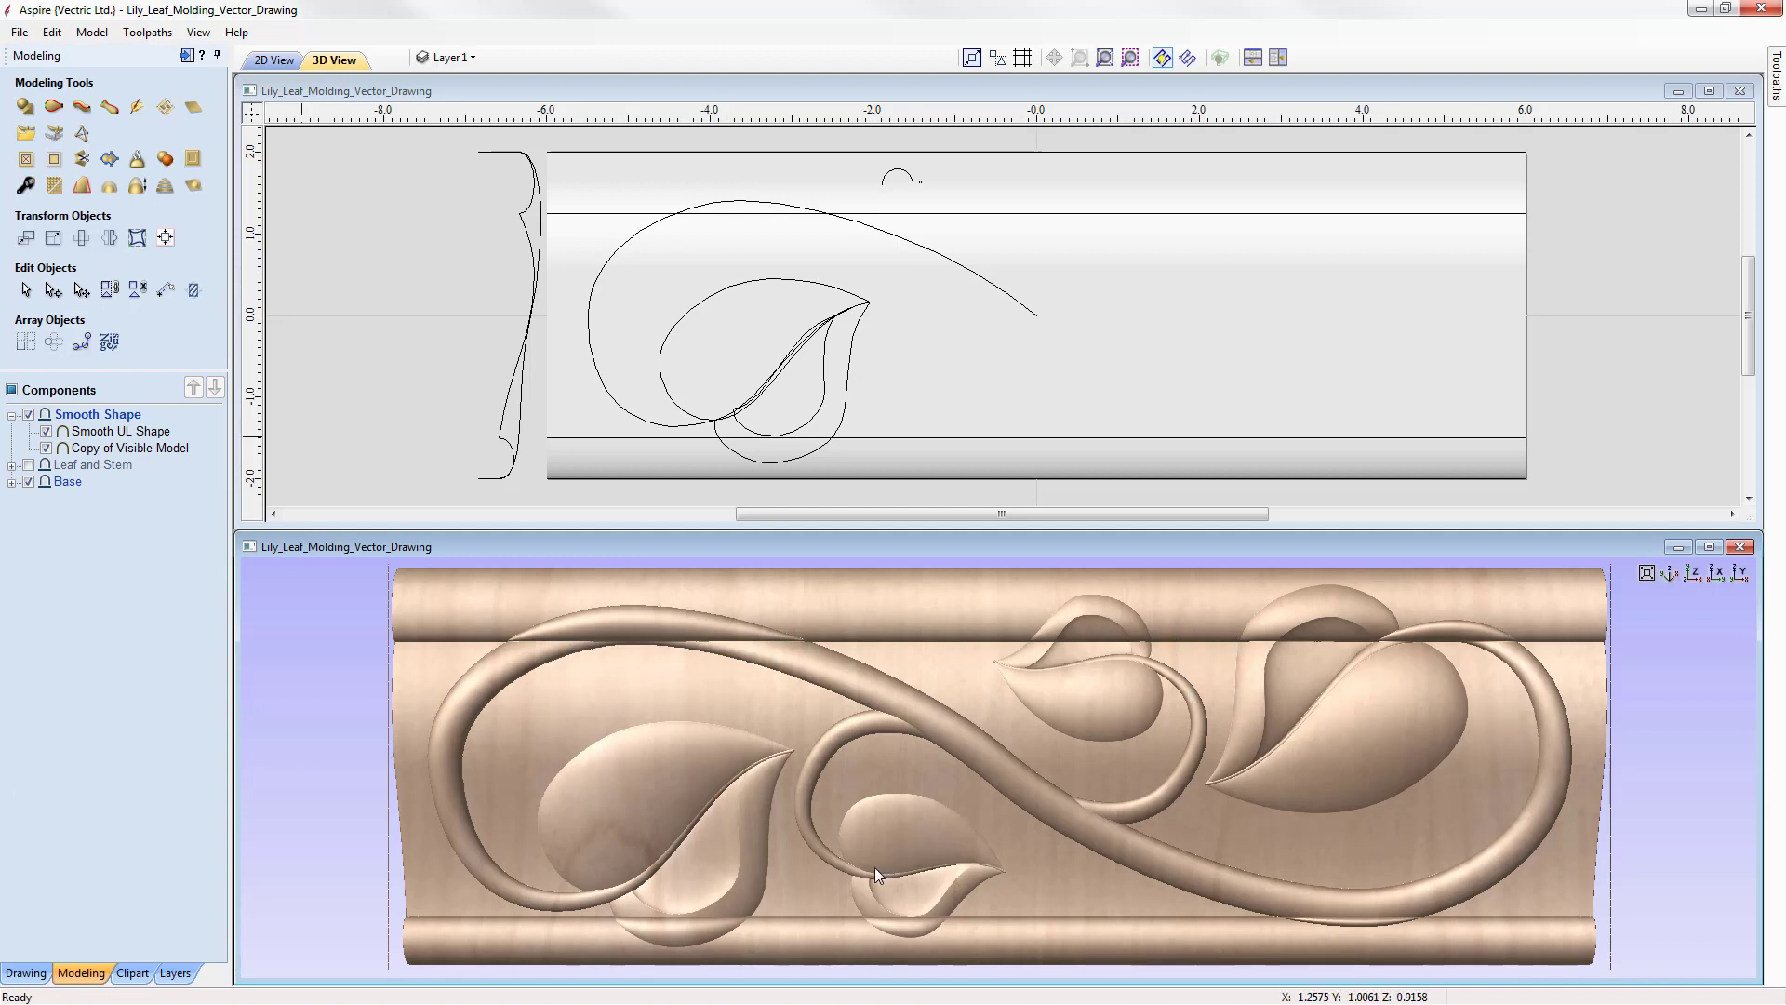
{"action": "left_click", "coordinate": [1671, 572]}
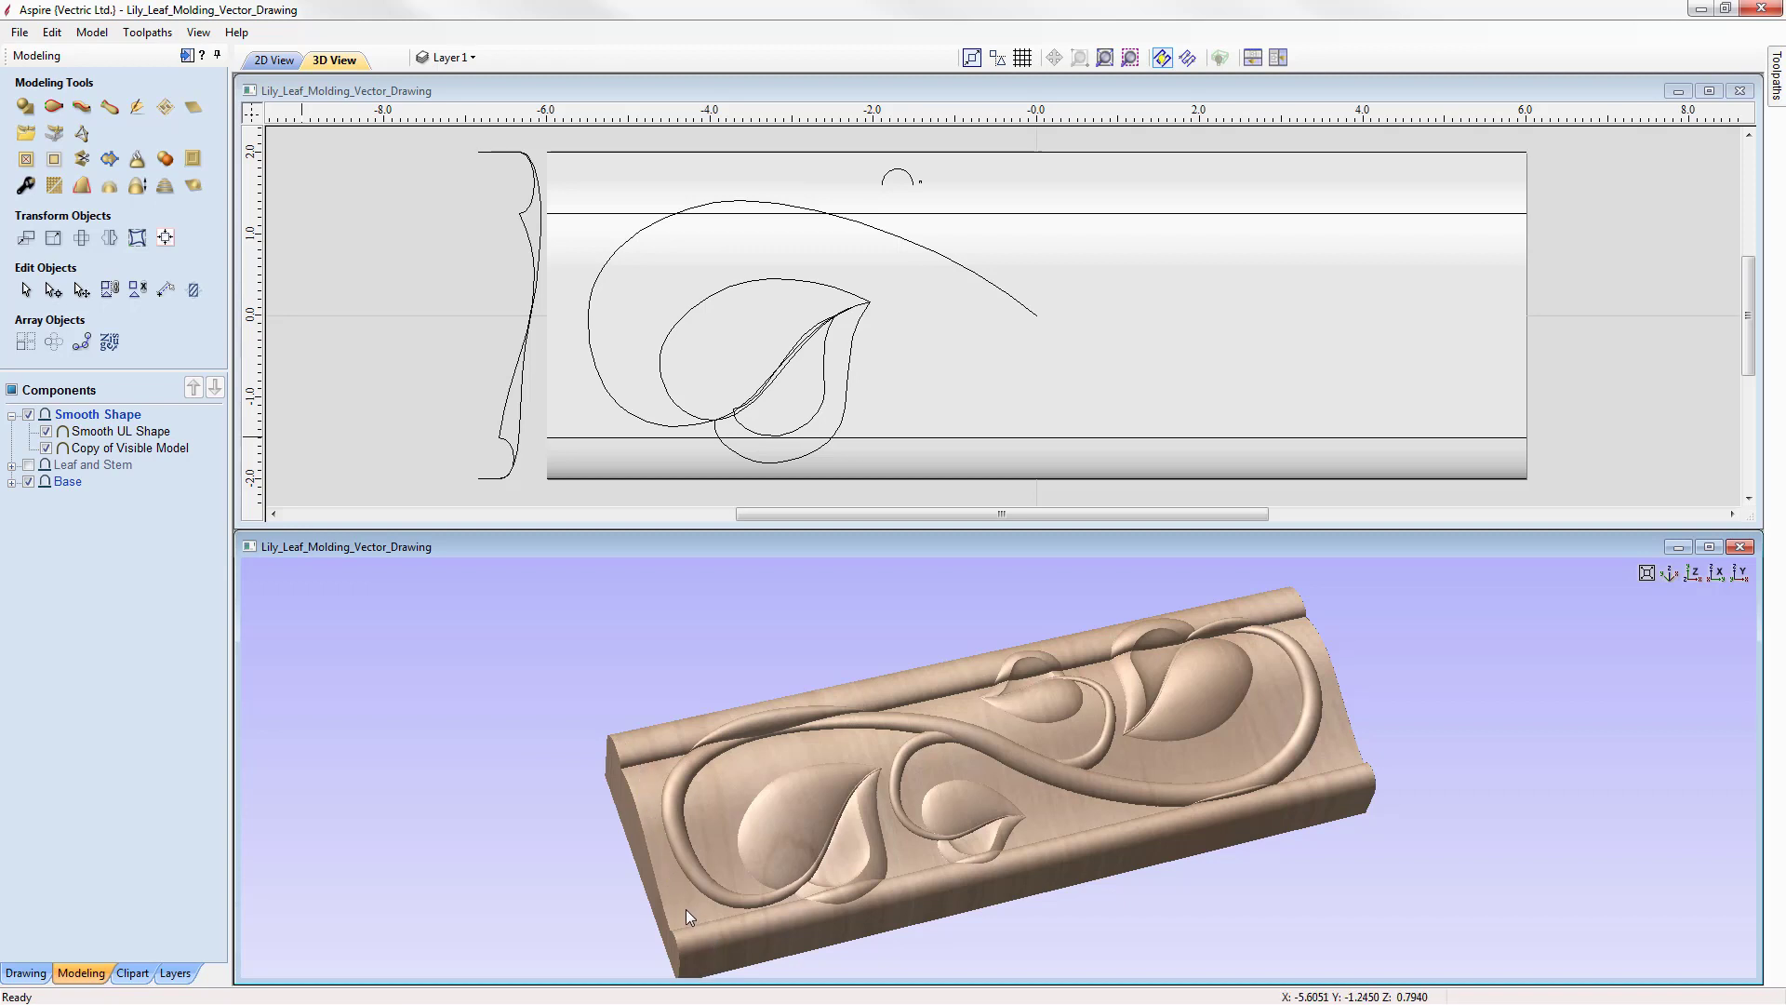
- Set the Smooth Shape level's combine mode to Merge
{"action": "left_click", "coordinate": [114, 416]}
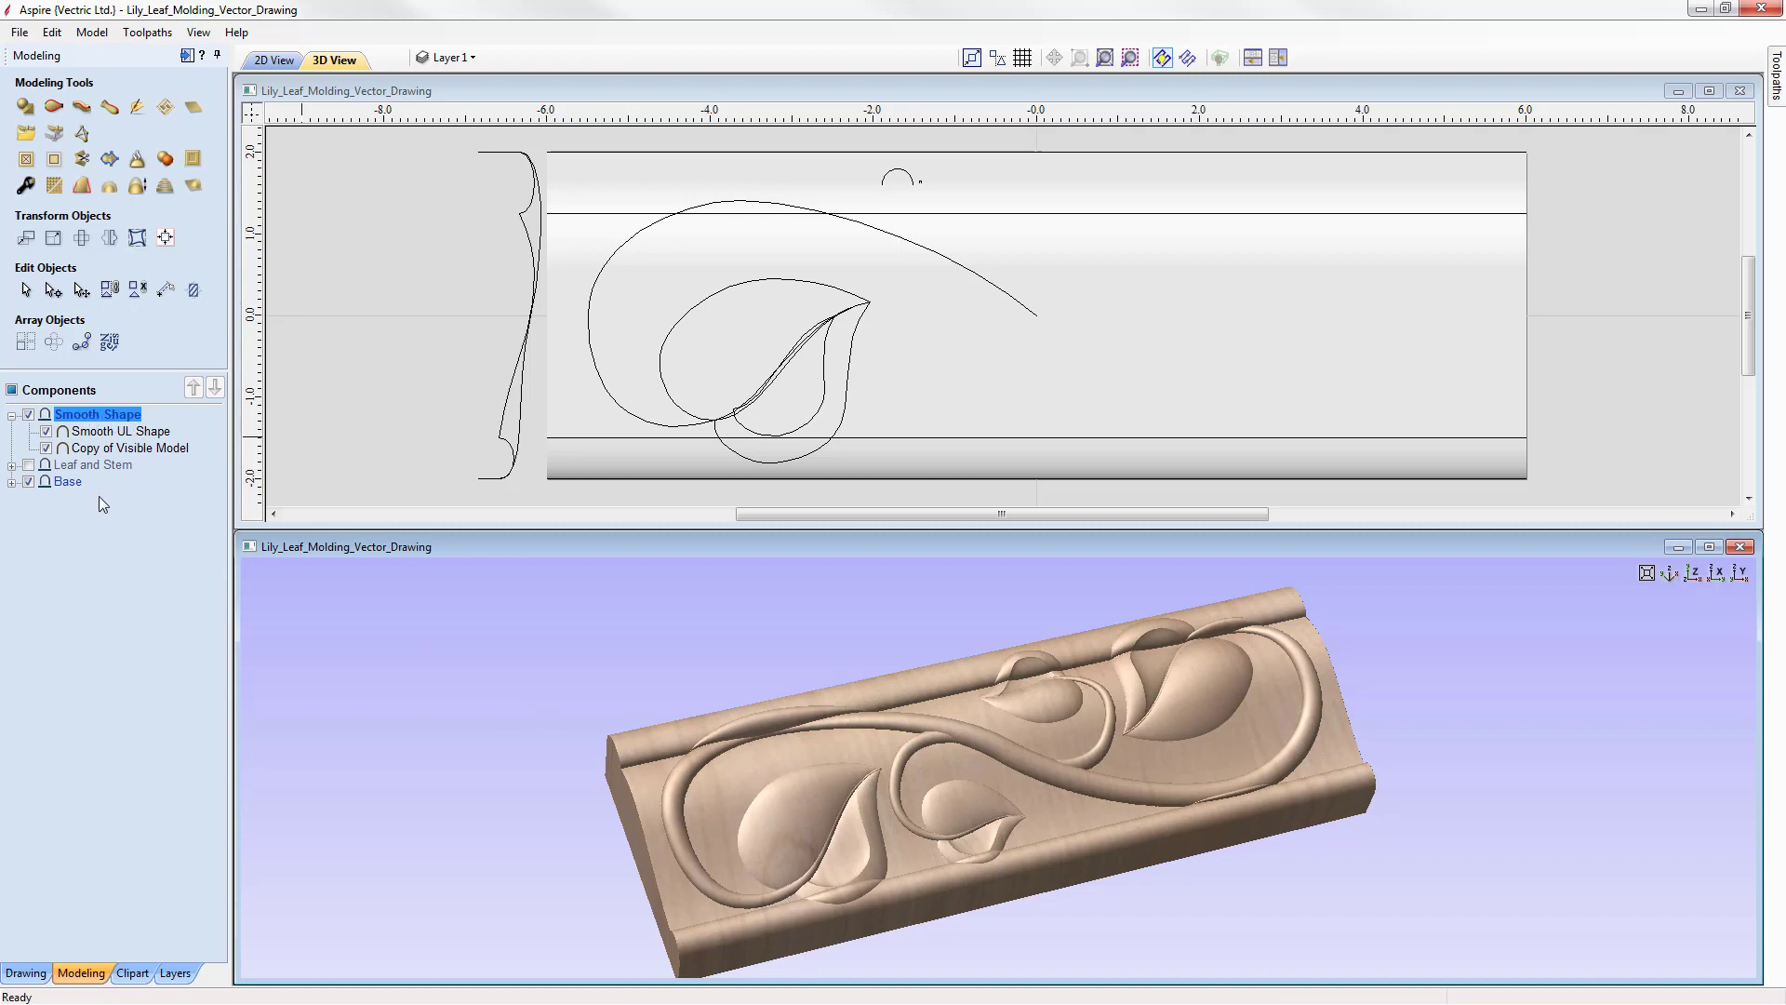
{"action": "right_click", "coordinate": [105, 418]}
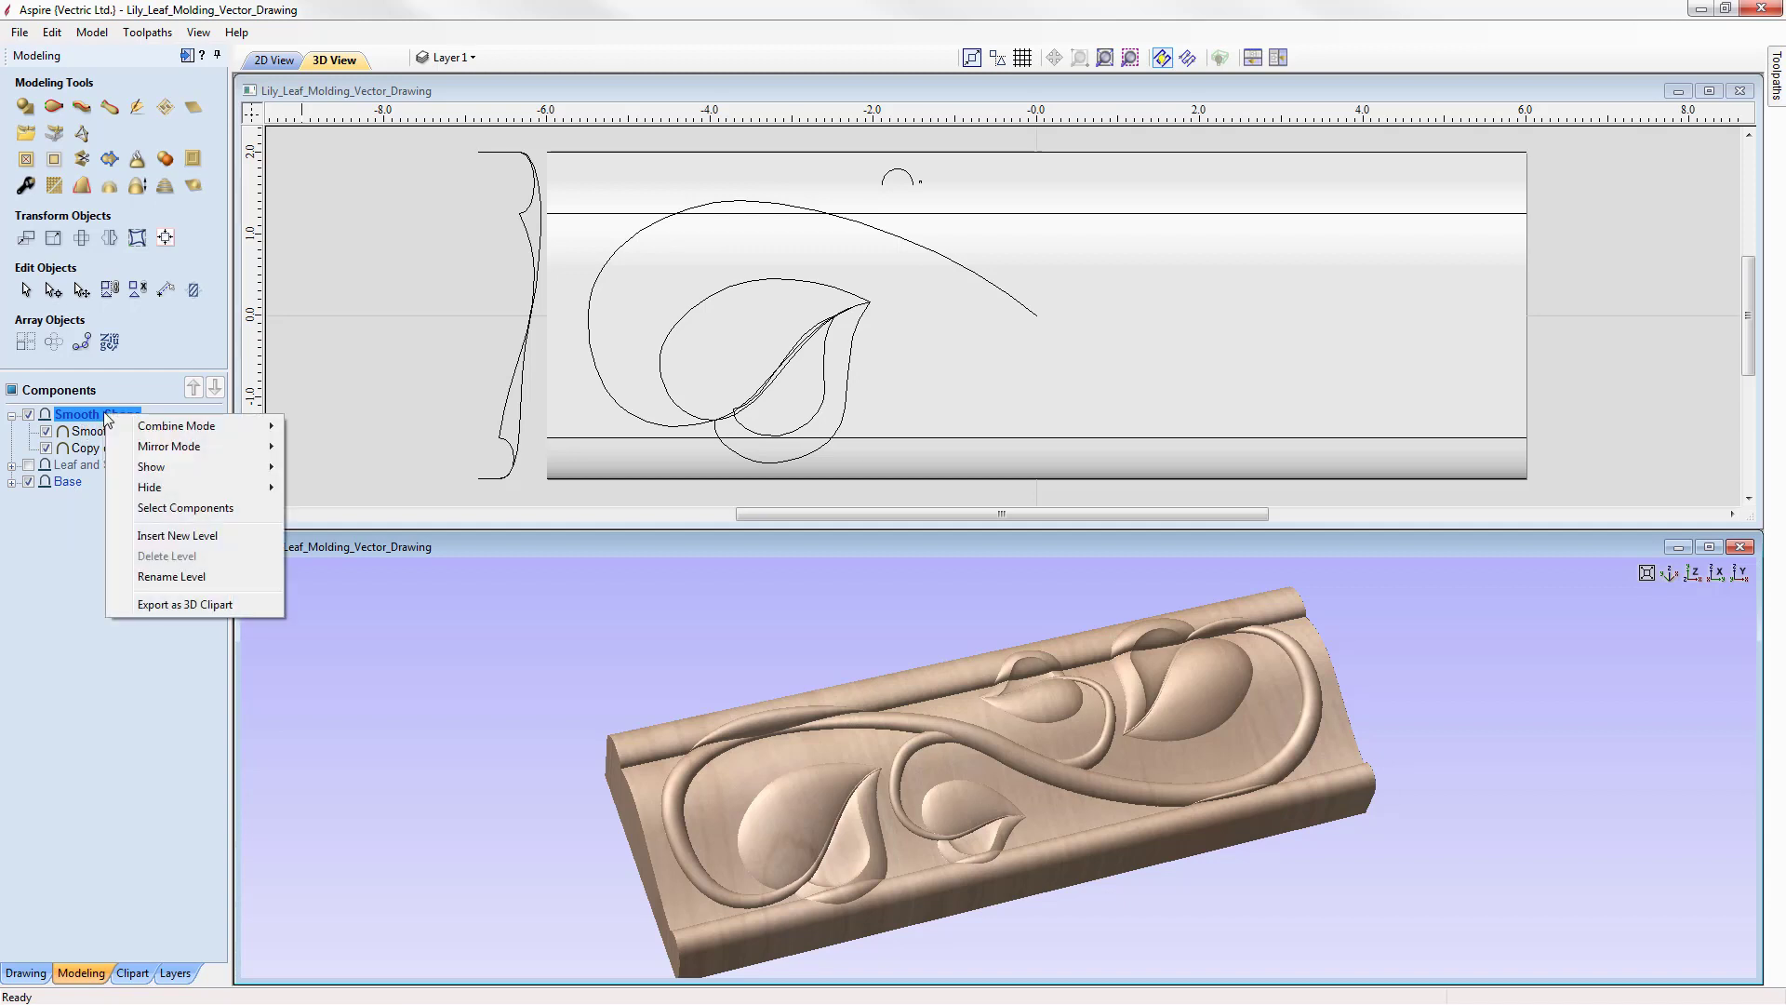
{"action": "mouse_move", "coordinate": [227, 428]}
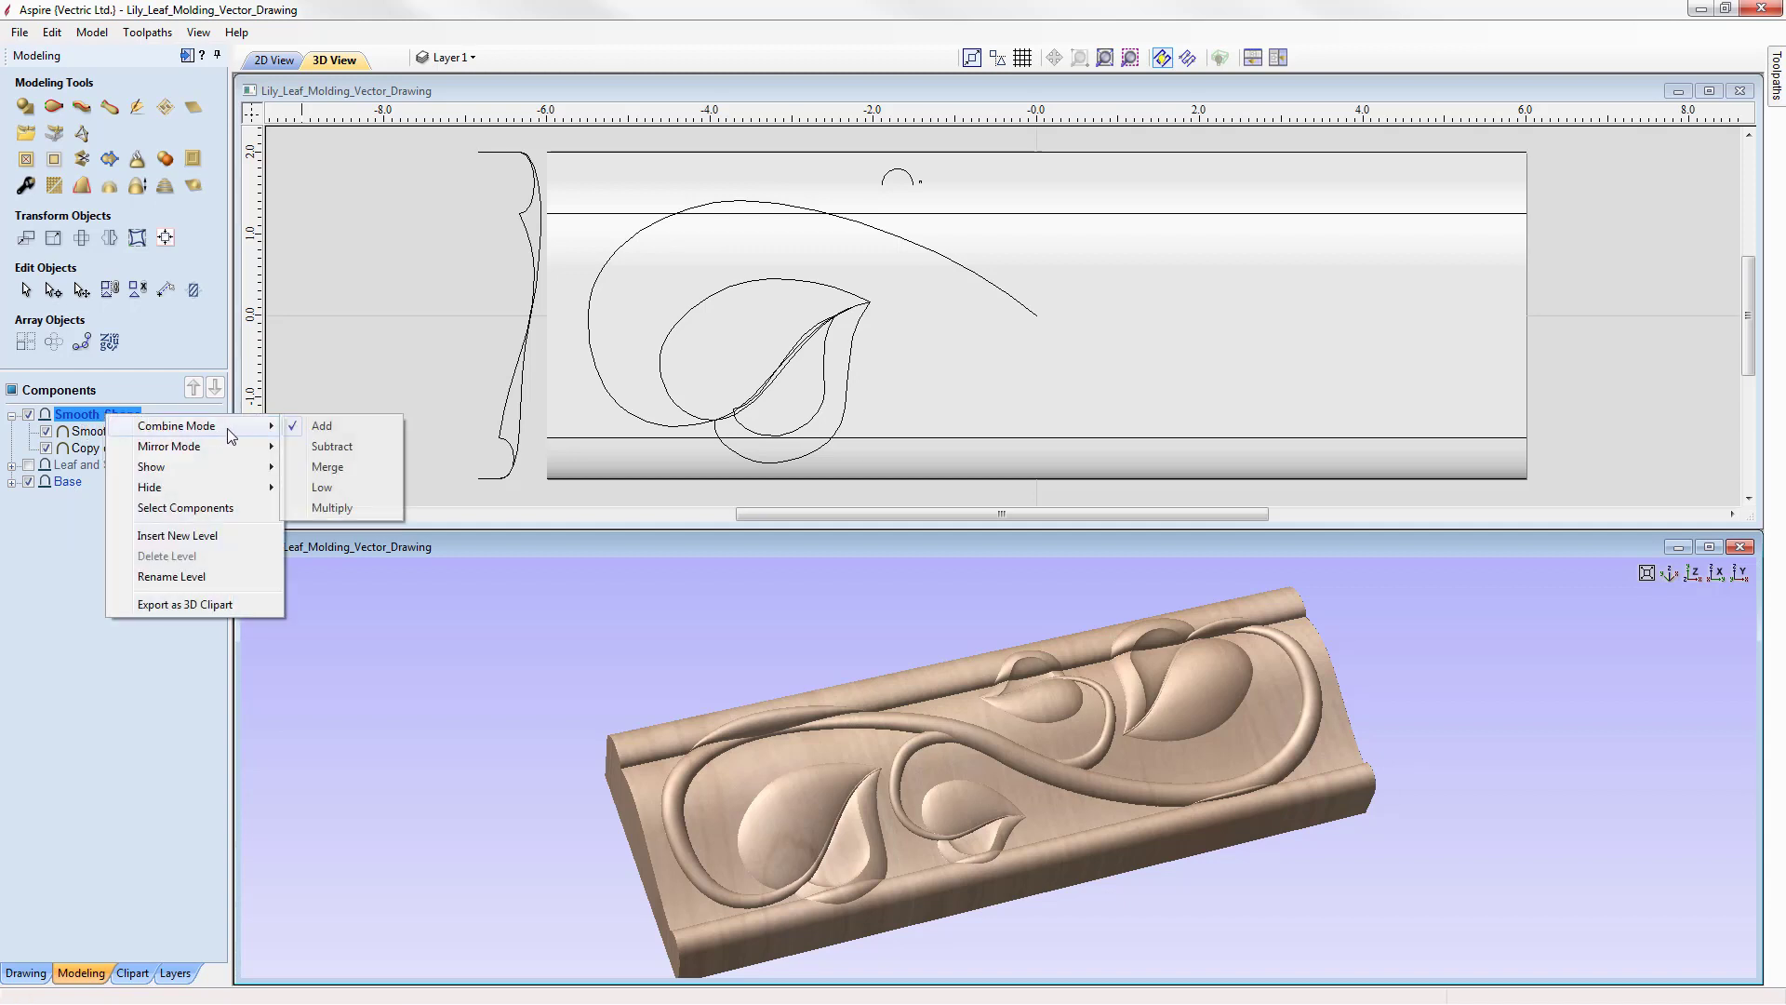
{"action": "left_click", "coordinate": [353, 471]}
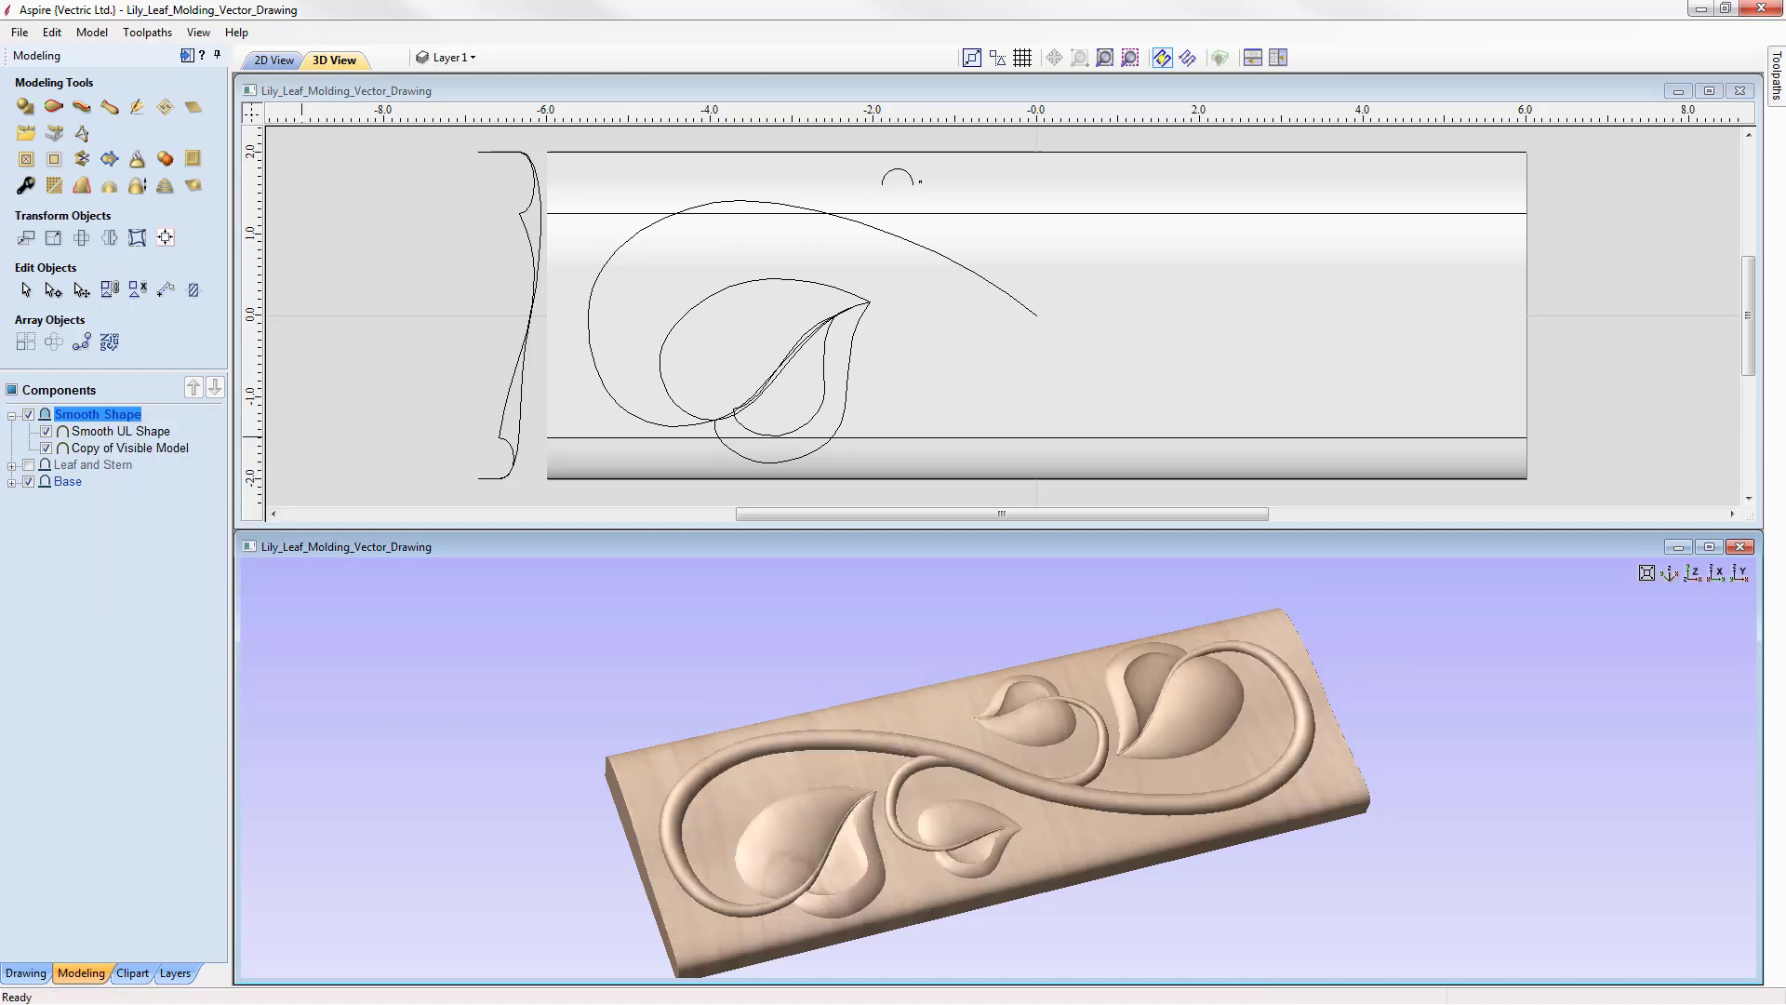
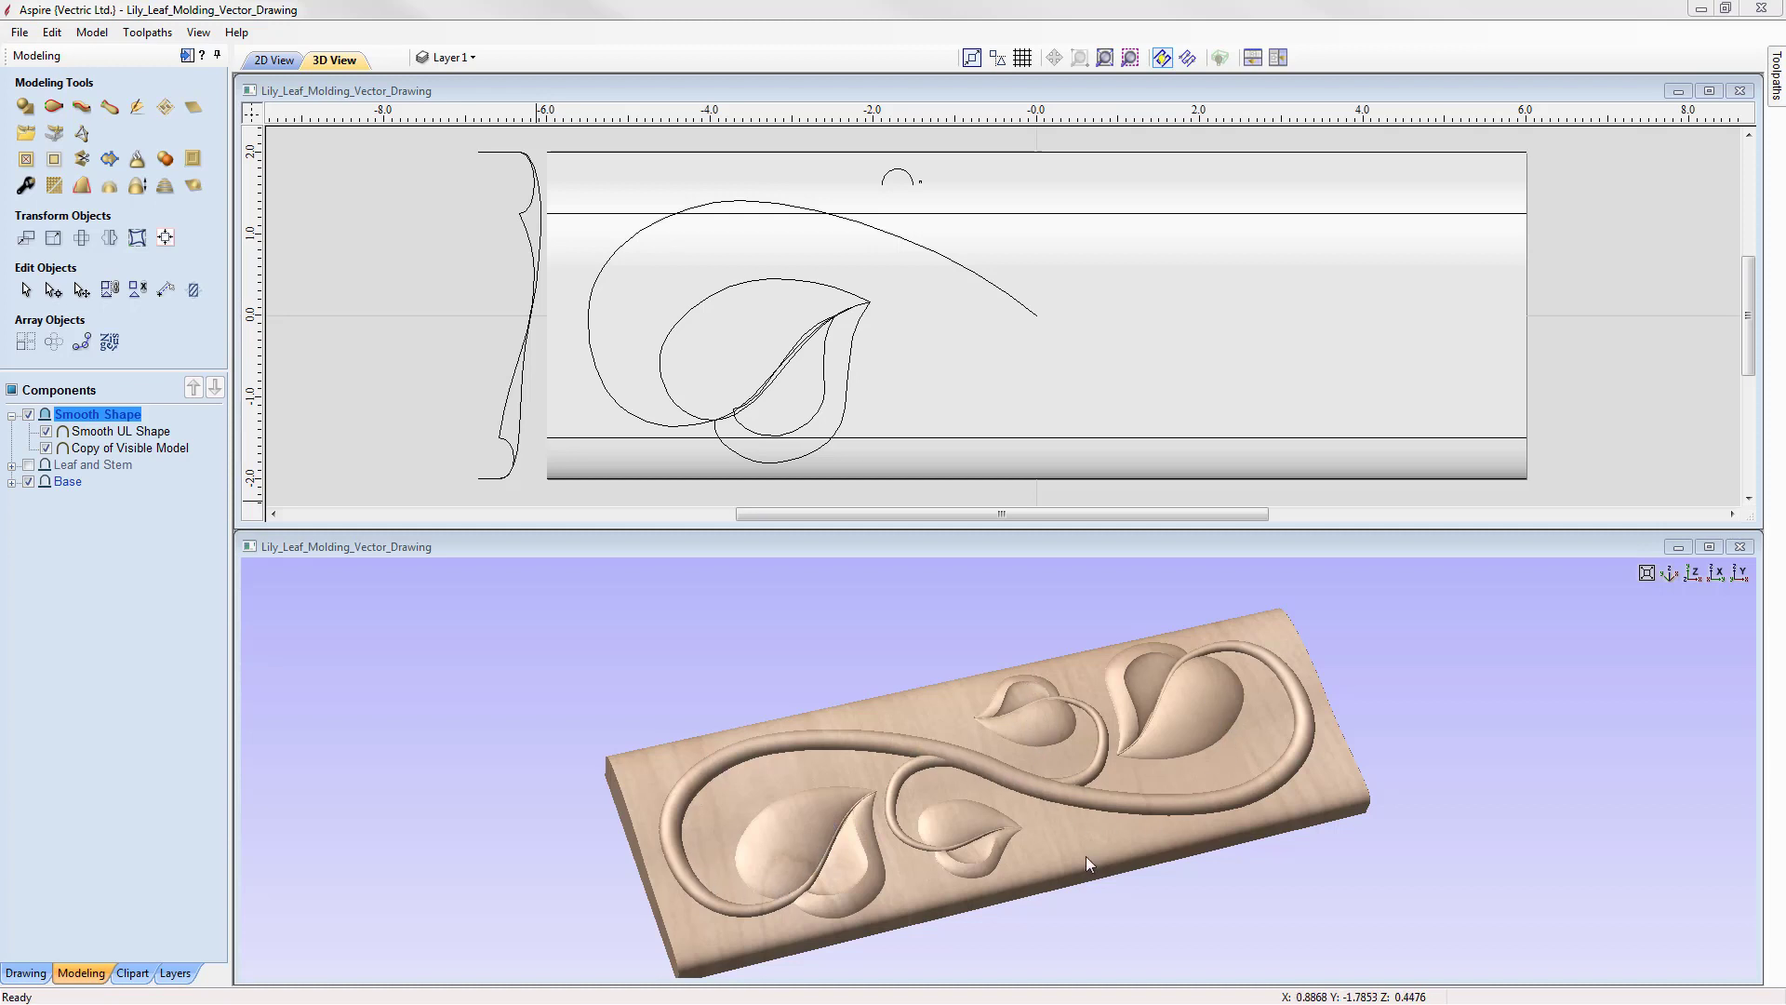
- Trim the Smooth UL Shape component to the leaf and stem silhouette using the Copy of Visible Model component
{"action": "left_click", "coordinate": [160, 433]}
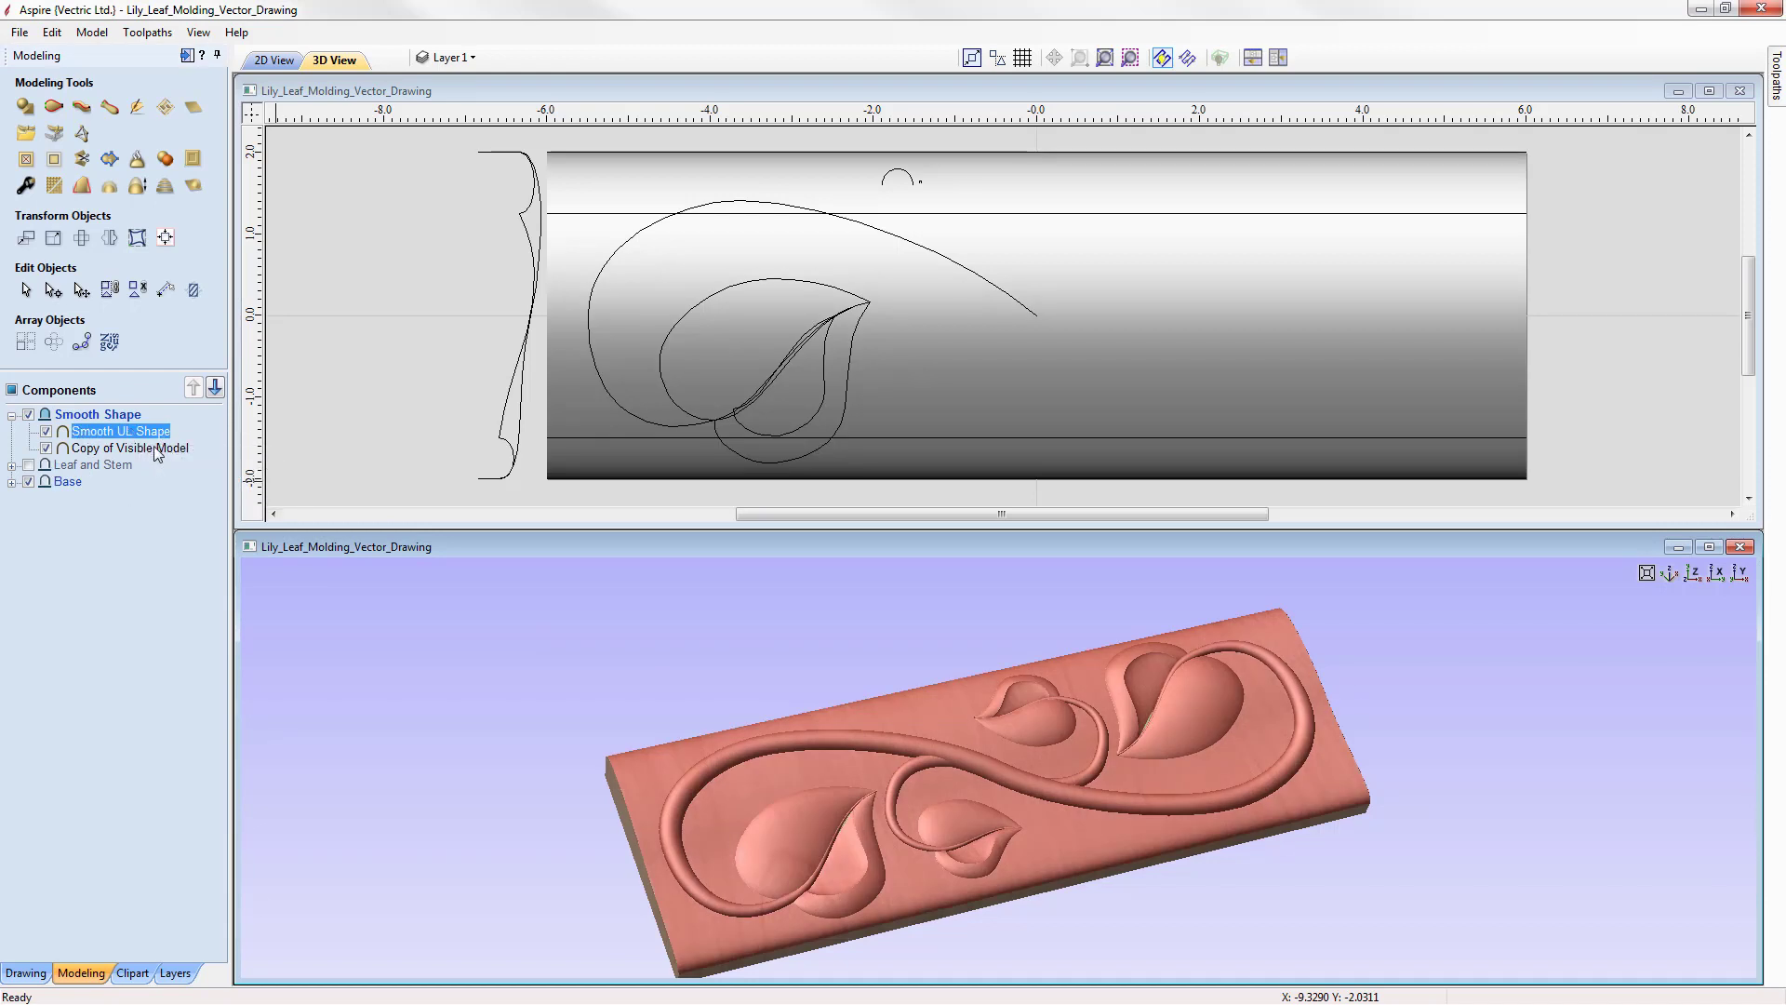
{"action": "left_click", "coordinate": [116, 449], "text": "ctrl"}
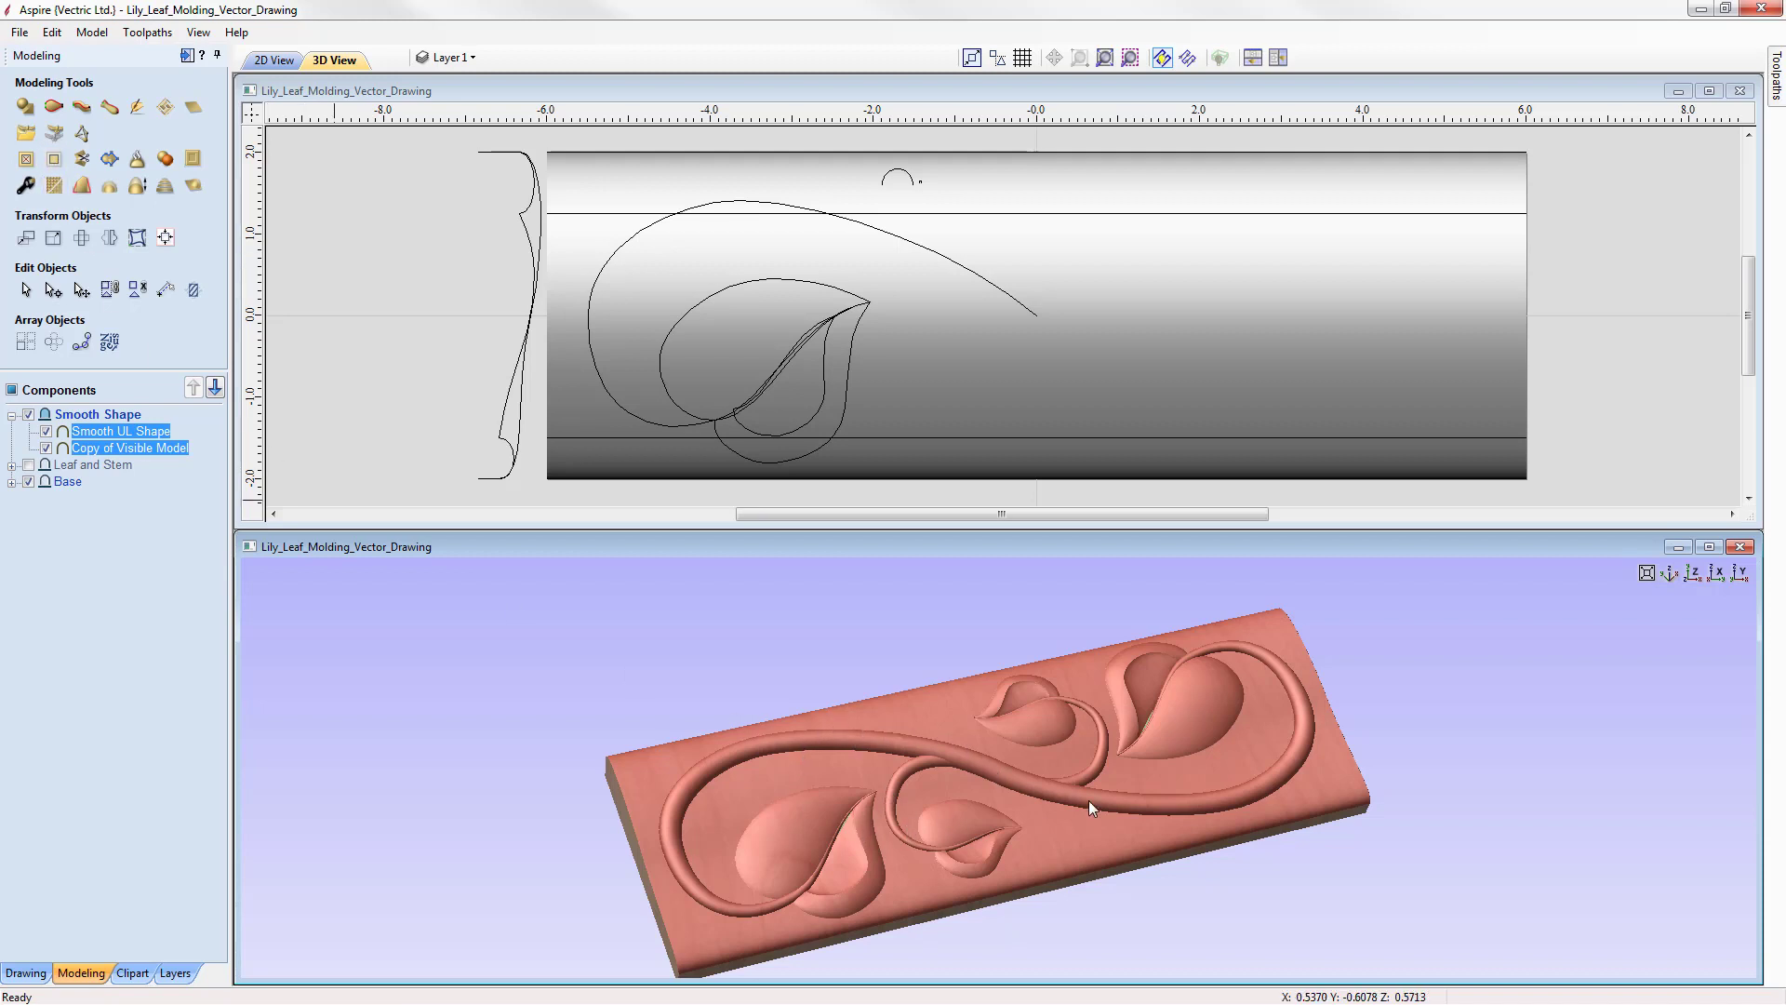
{"action": "left_click", "coordinate": [56, 160]}
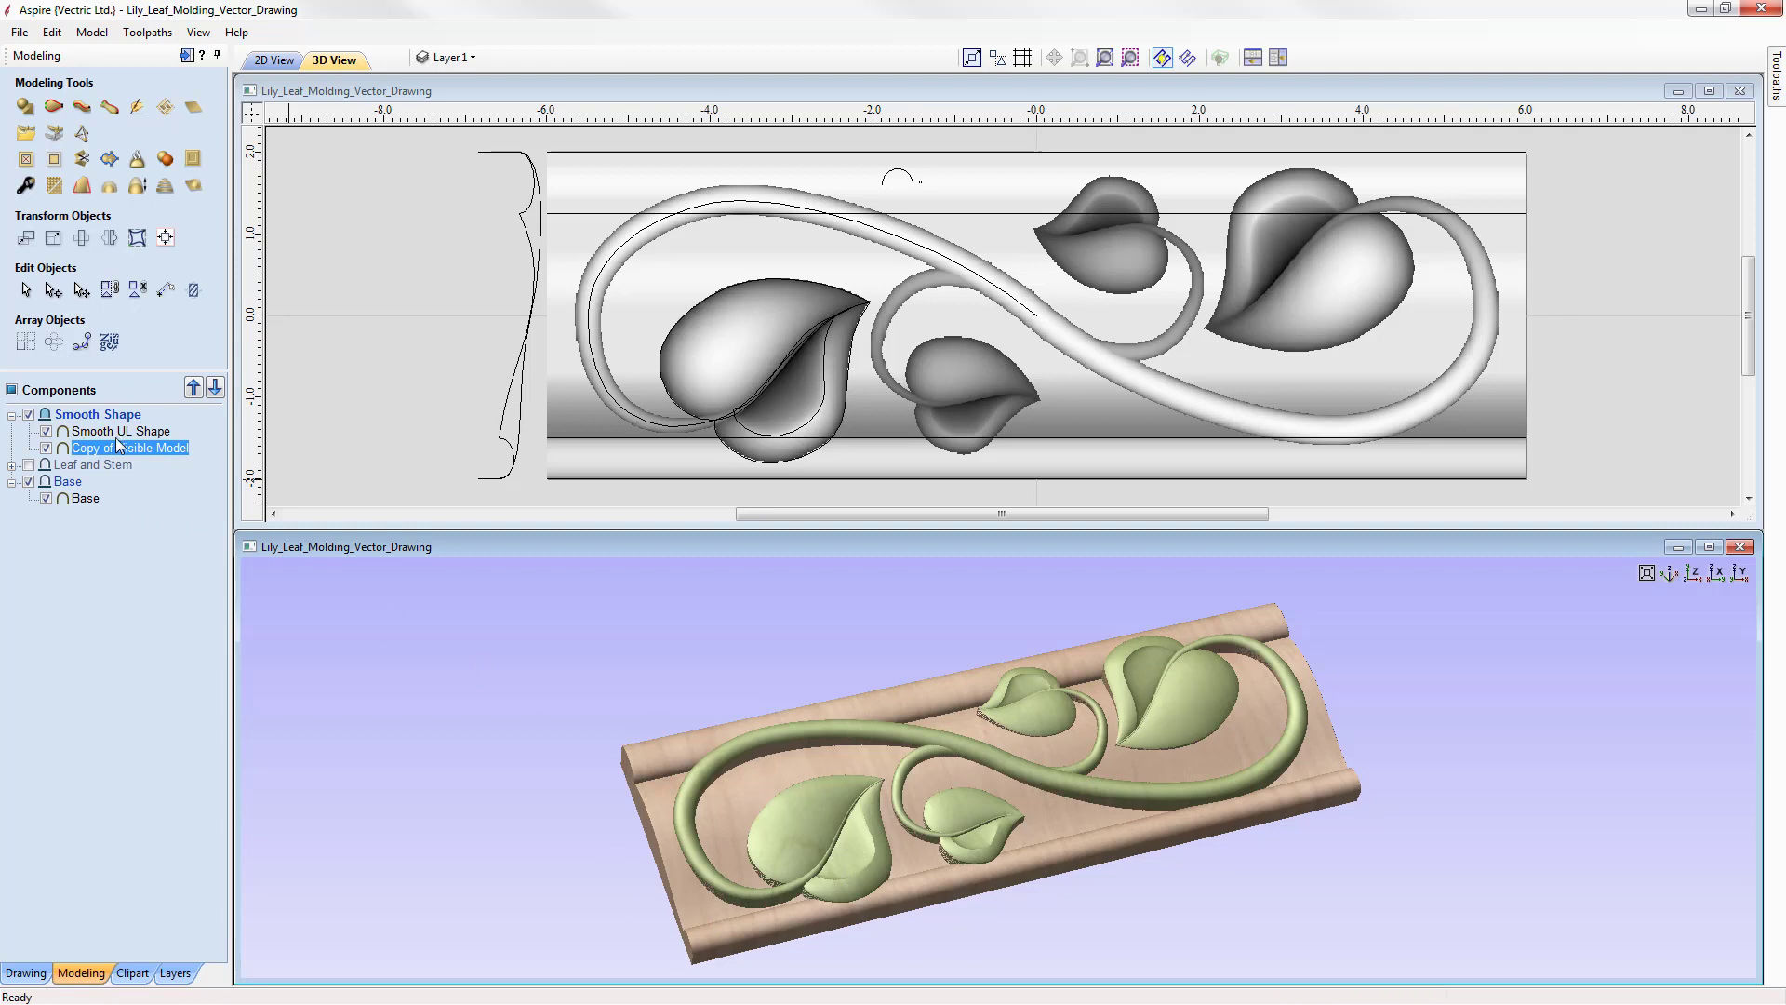
- Temporarily hide the copied leaf and stem model to inspect the trimmed smooth shape beneath it, and show it again
{"action": "mouse_move", "coordinate": [111, 441]}
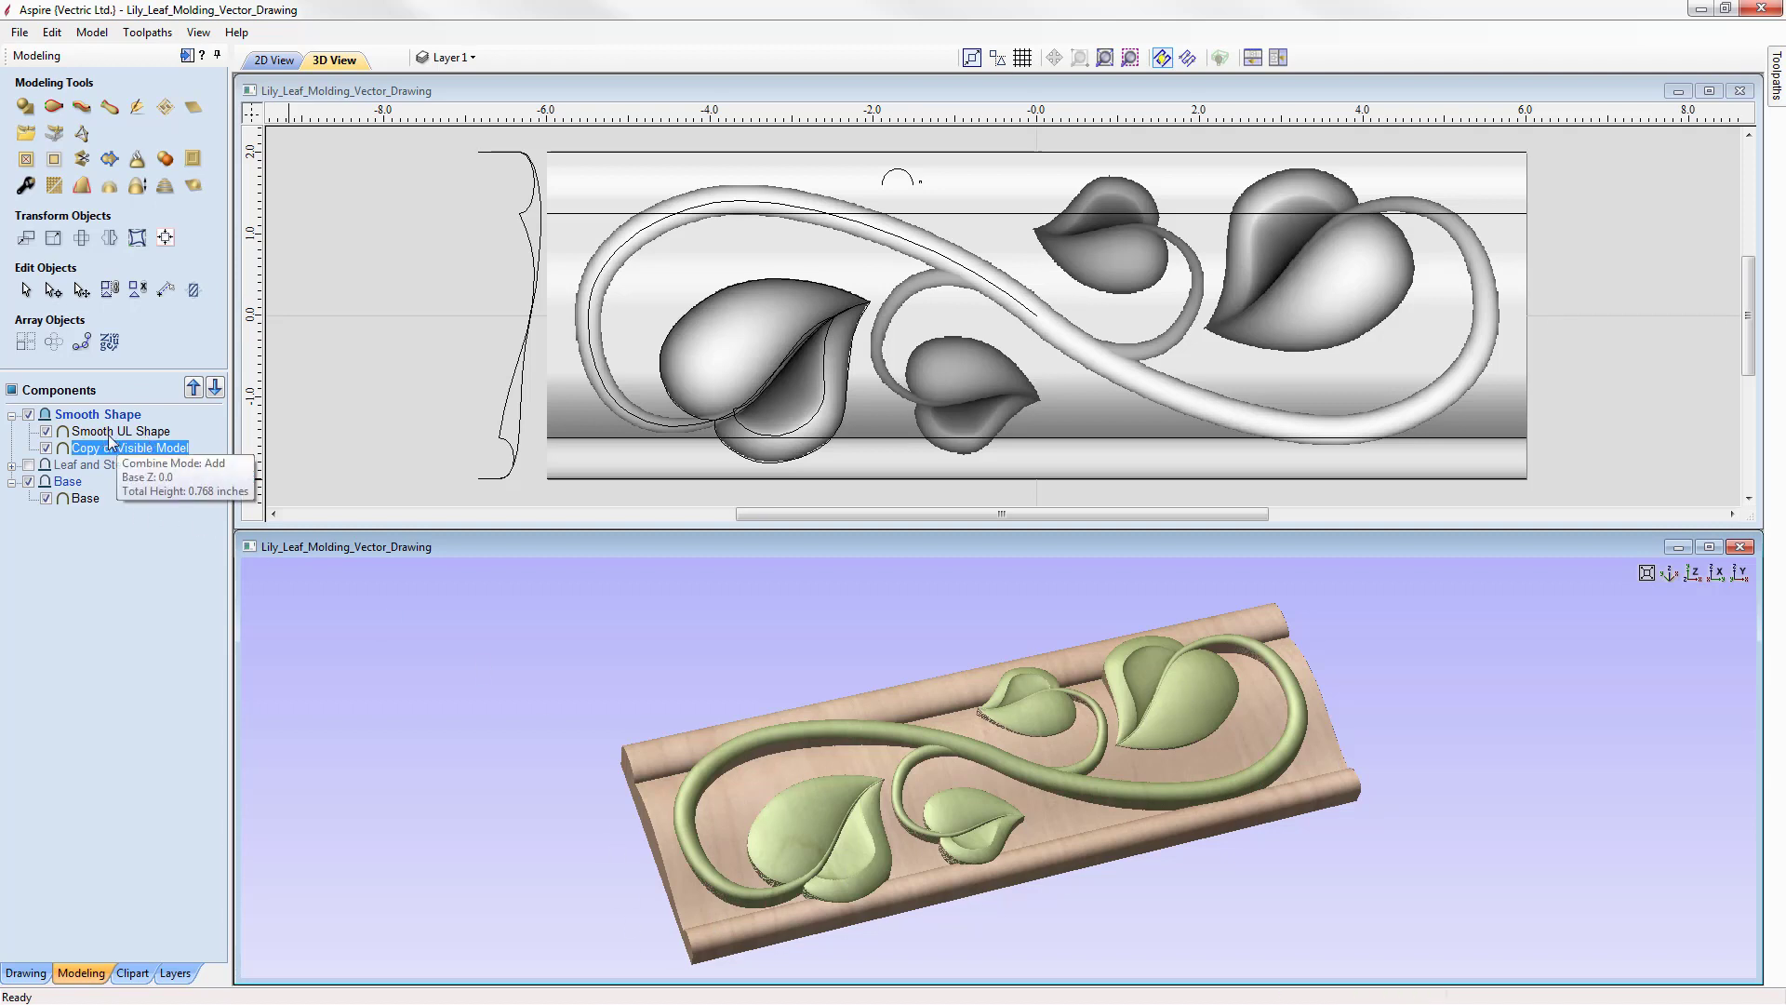
{"action": "left_click", "coordinate": [46, 448]}
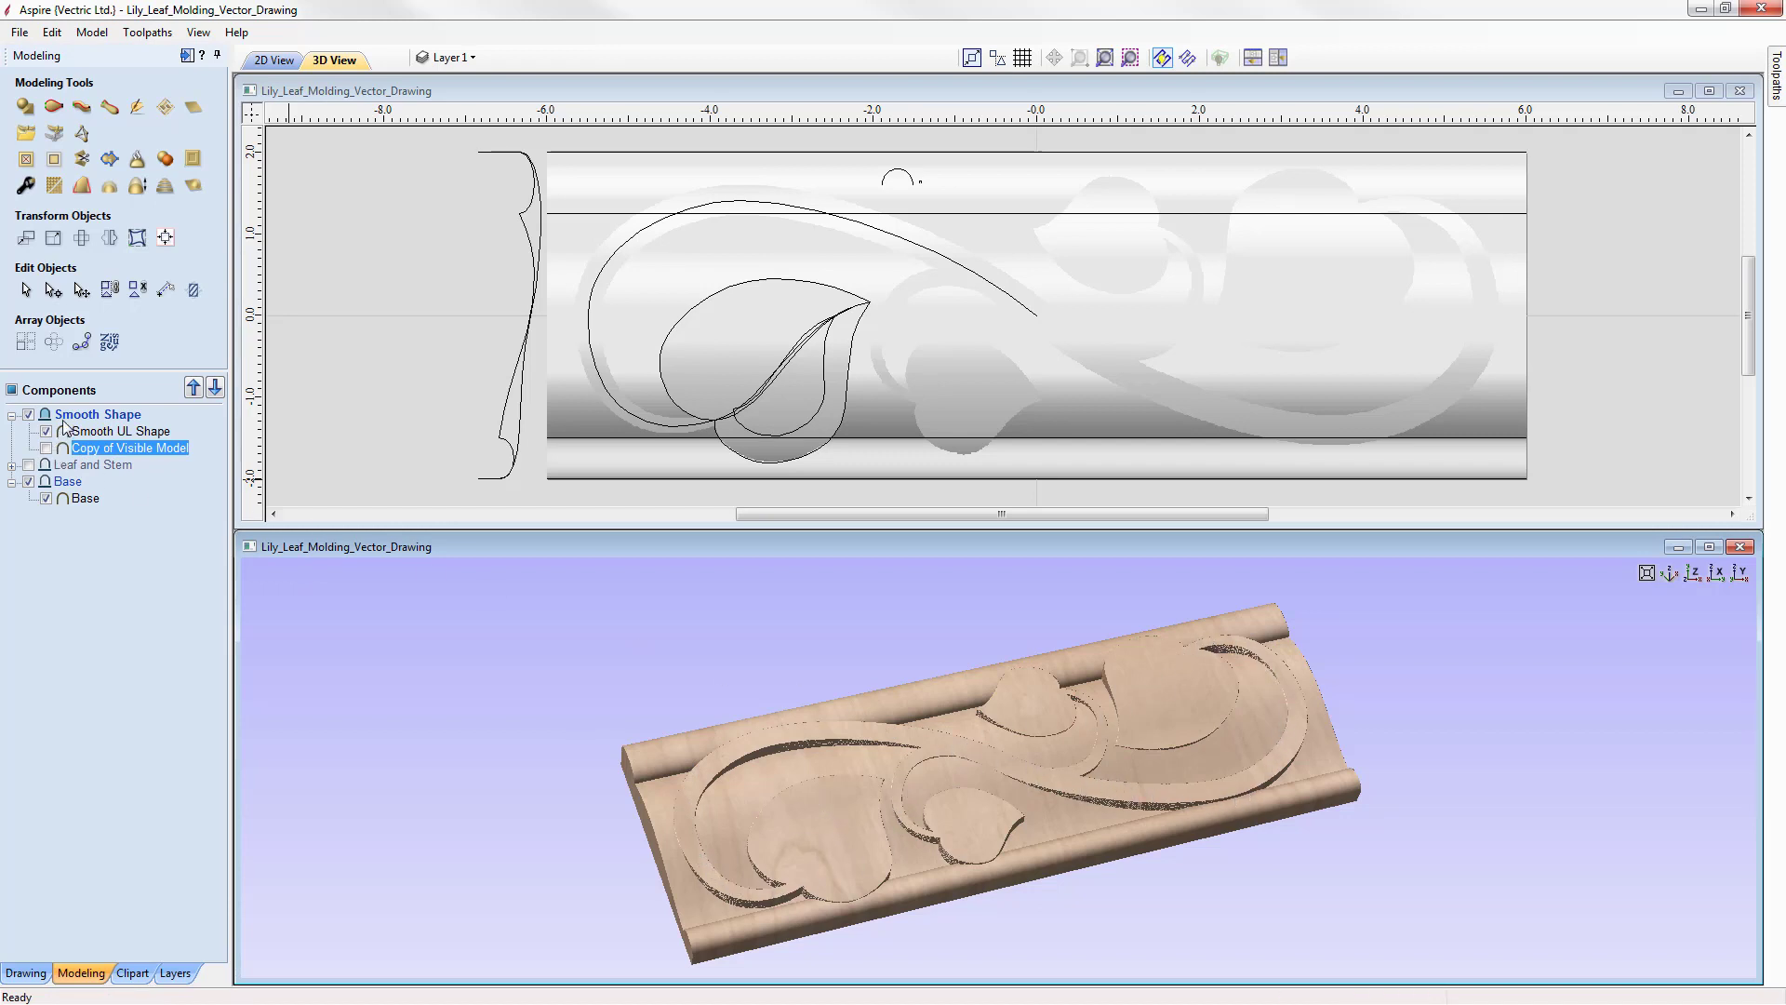
{"action": "mouse_move", "coordinate": [79, 421]}
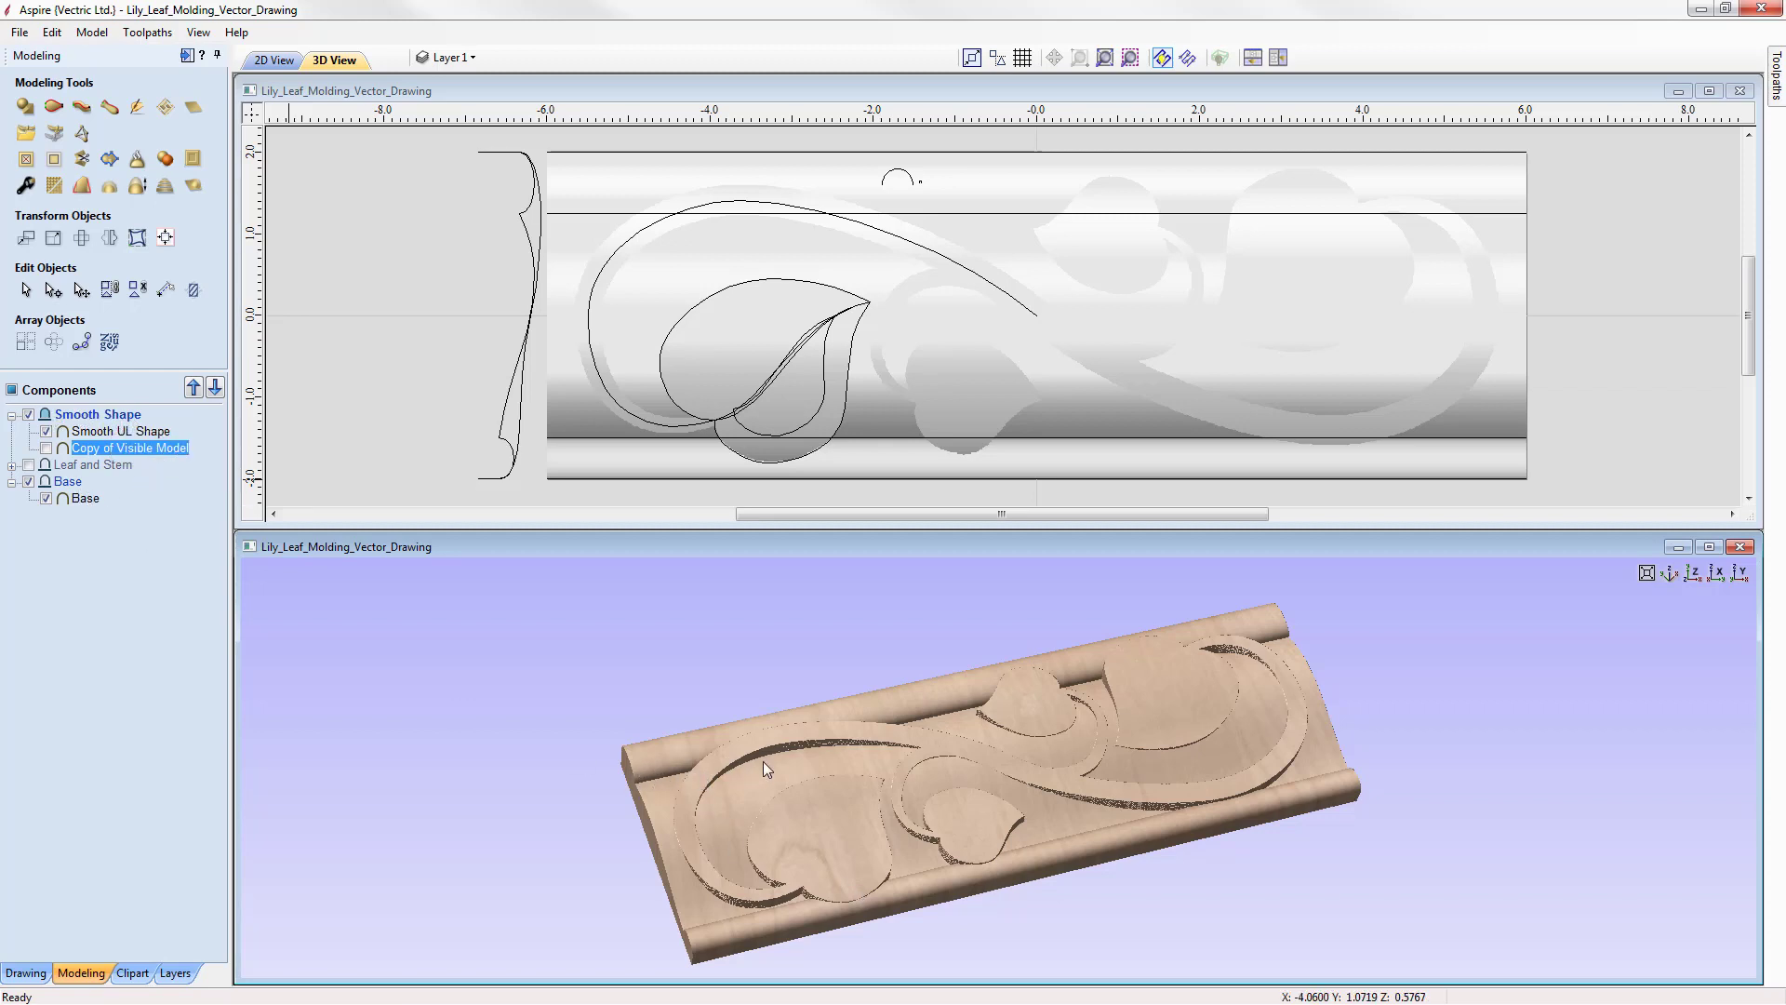
{"action": "left_click", "coordinate": [46, 447]}
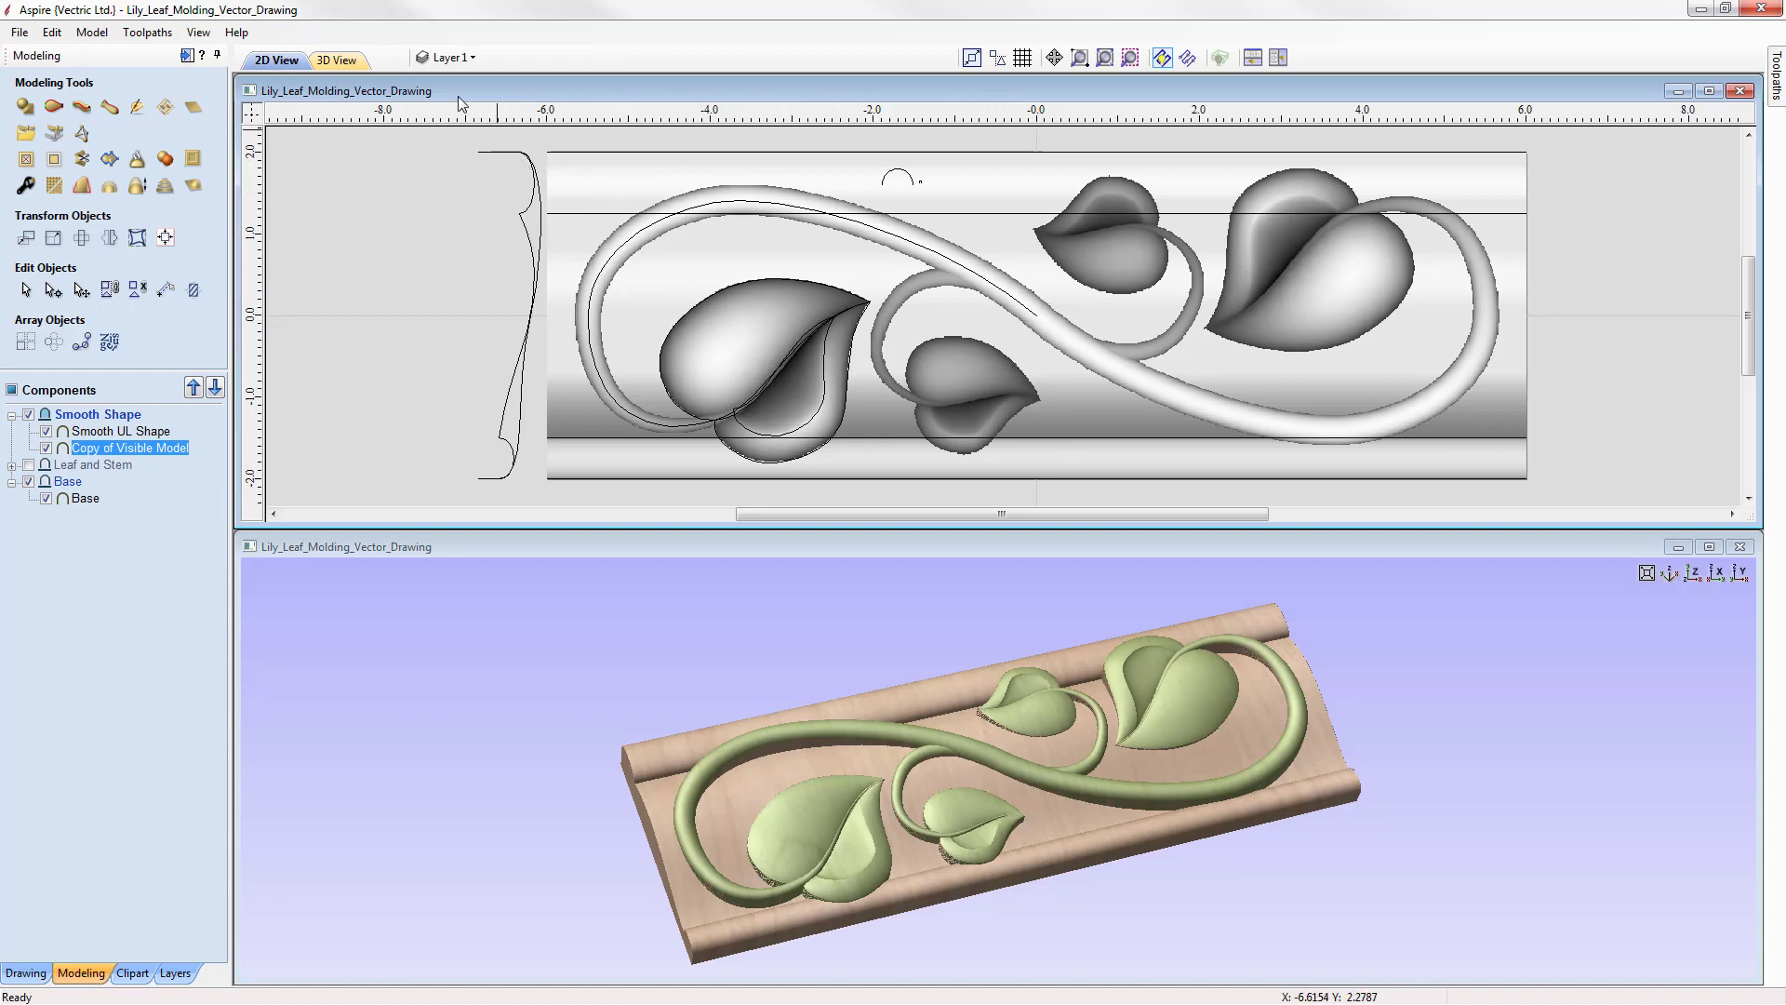
- Move all vectors in the drawing to a new hidden layer named Vectors
{"action": "left_click", "coordinate": [49, 33]}
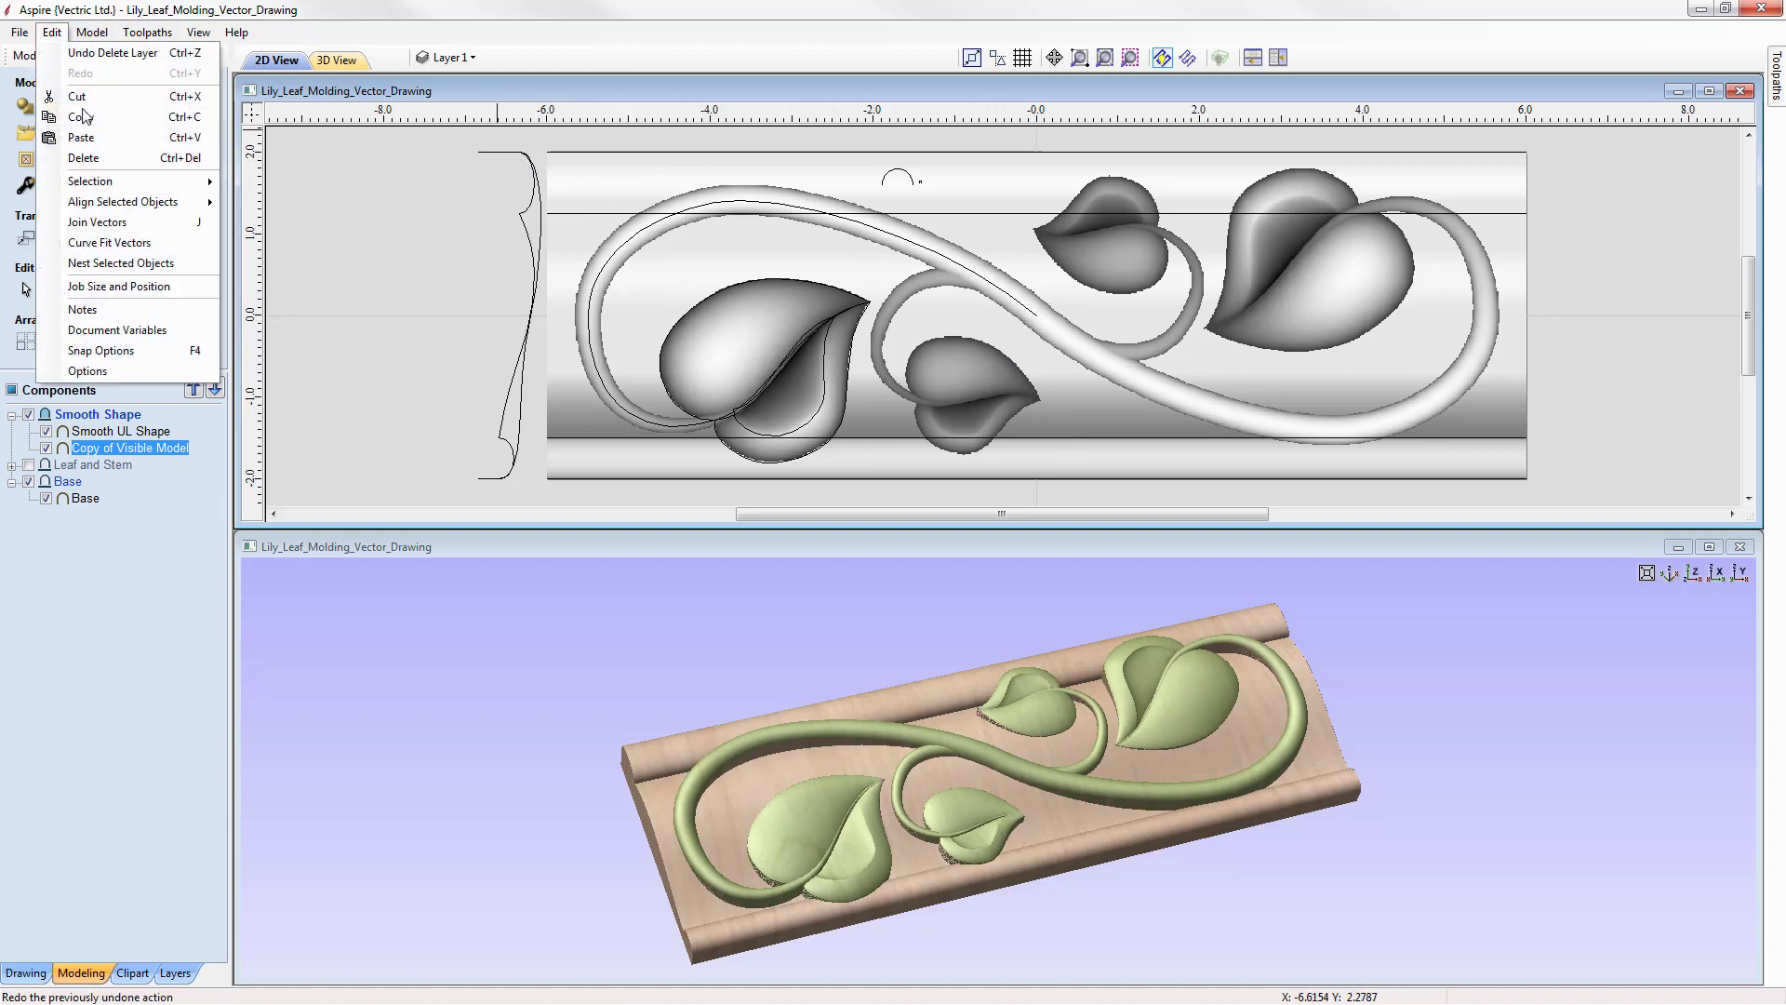
{"action": "mouse_move", "coordinate": [147, 182]}
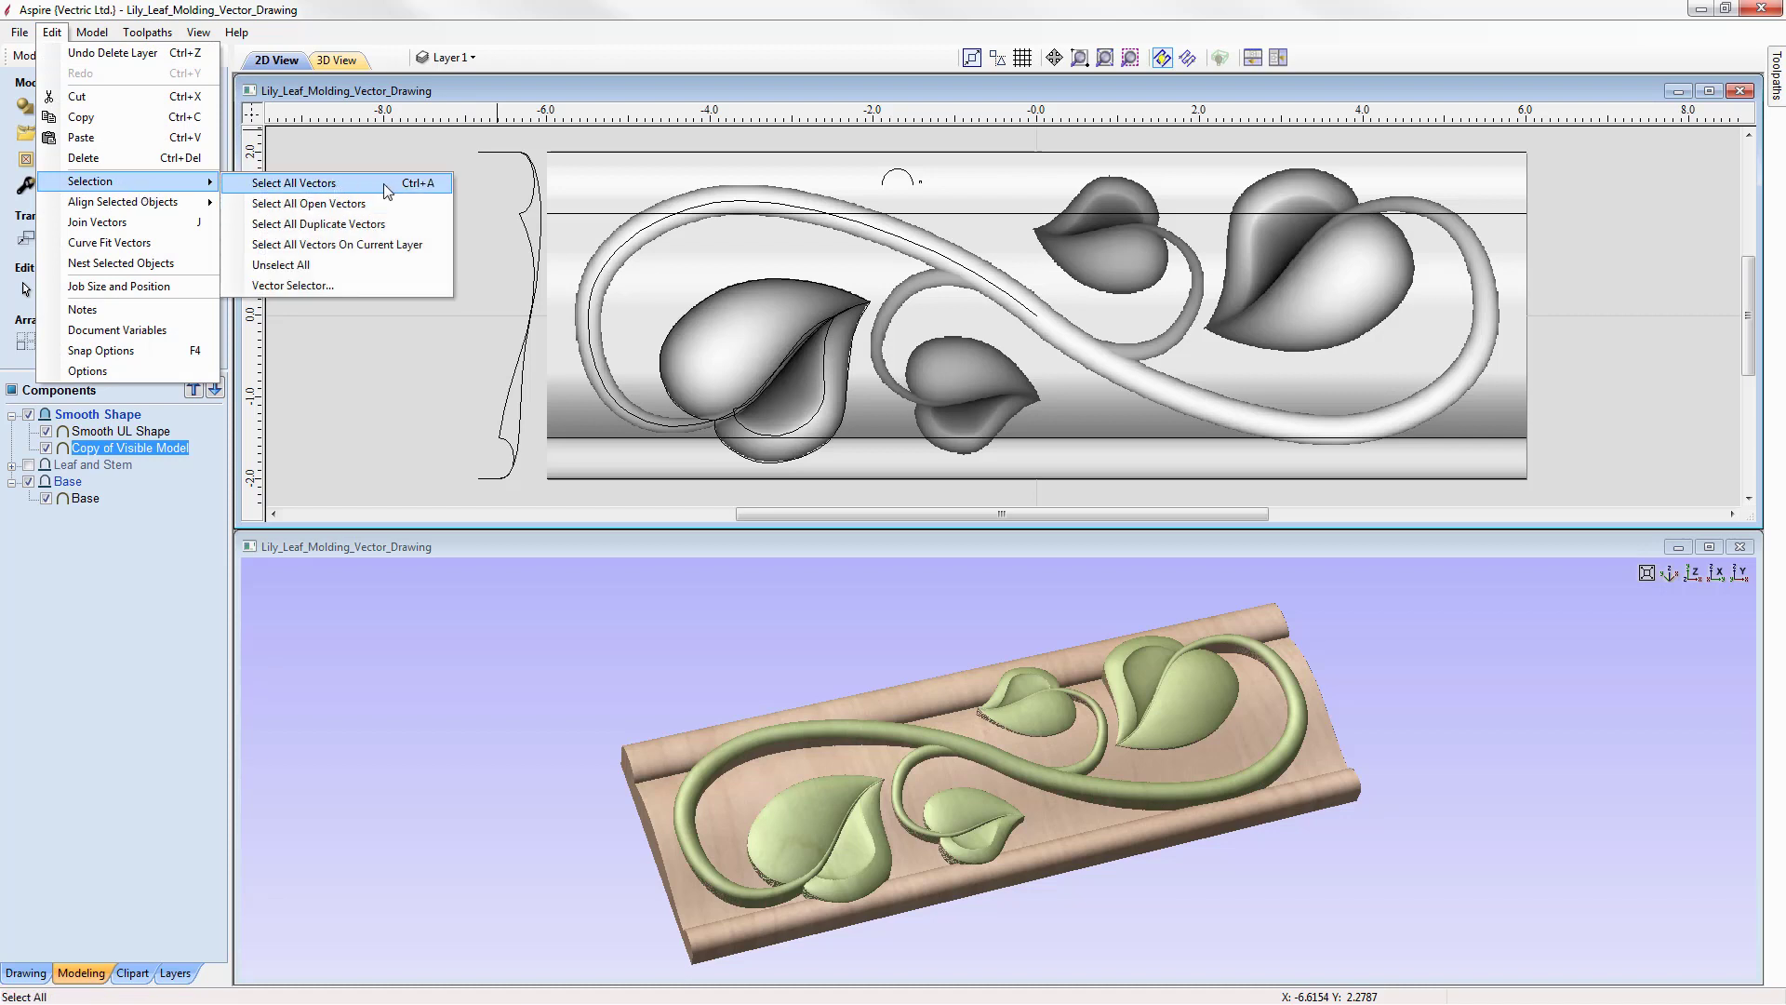
{"action": "left_click", "coordinate": [345, 184]}
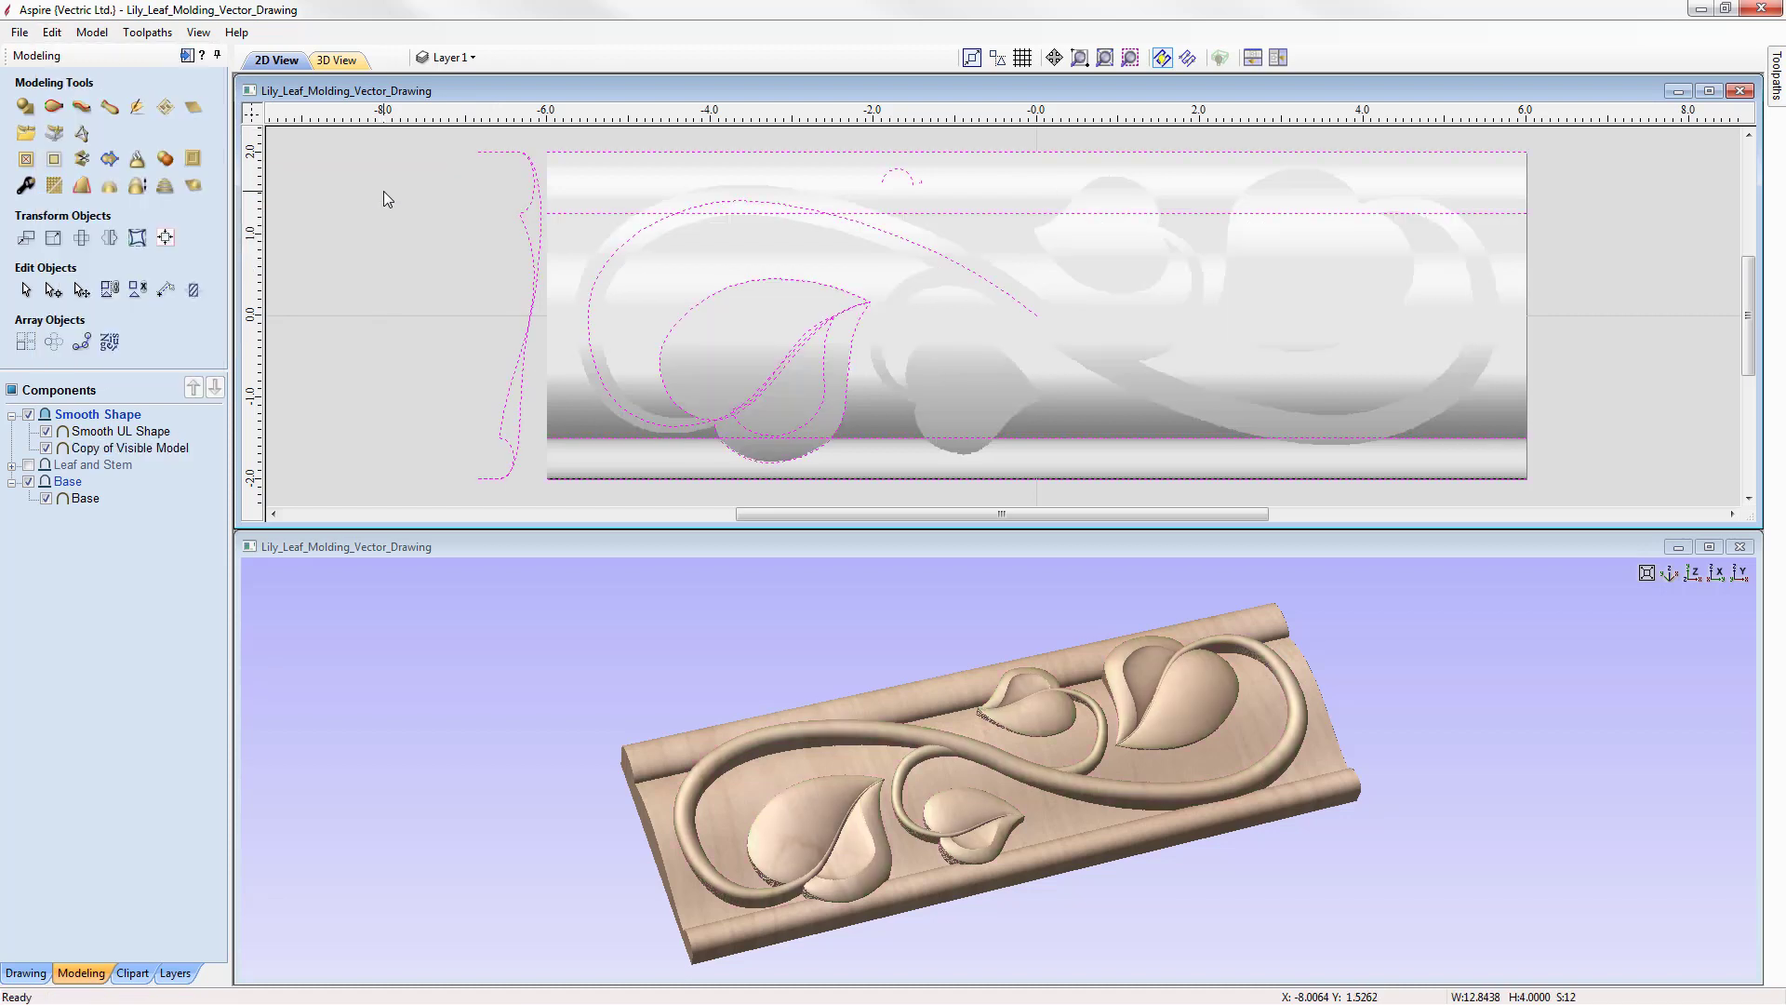
{"action": "right_click", "coordinate": [539, 211]}
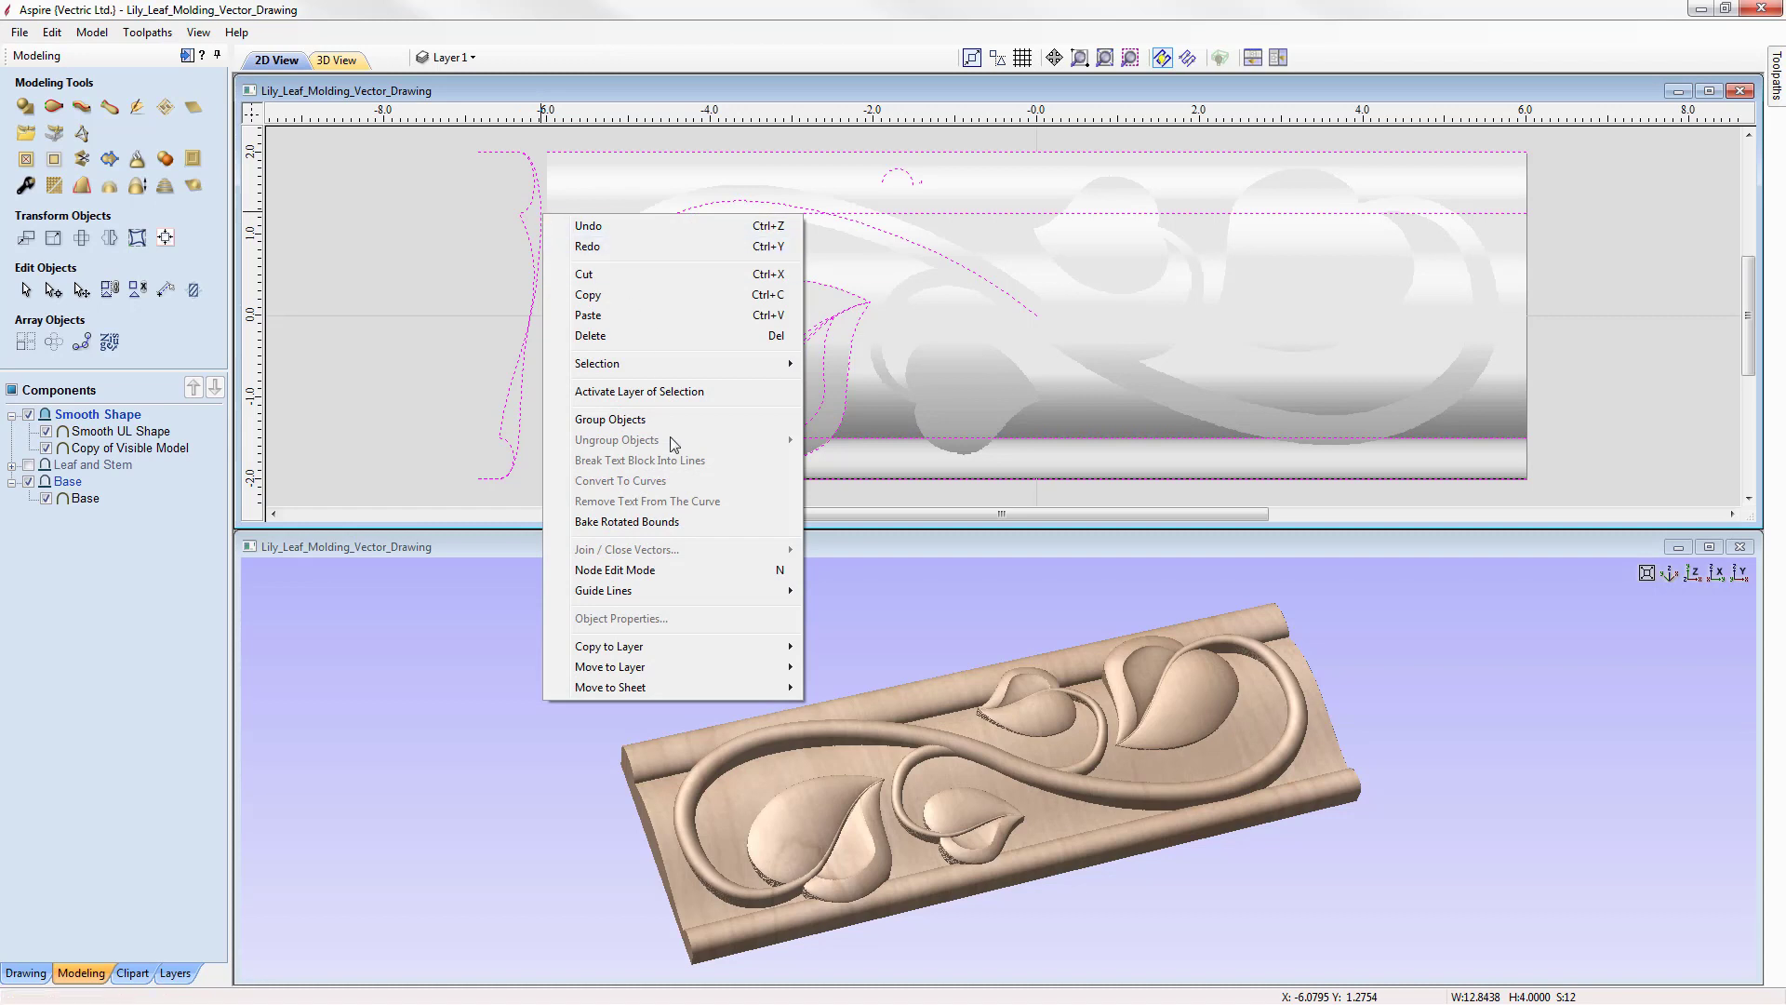
{"action": "mouse_move", "coordinate": [791, 668]}
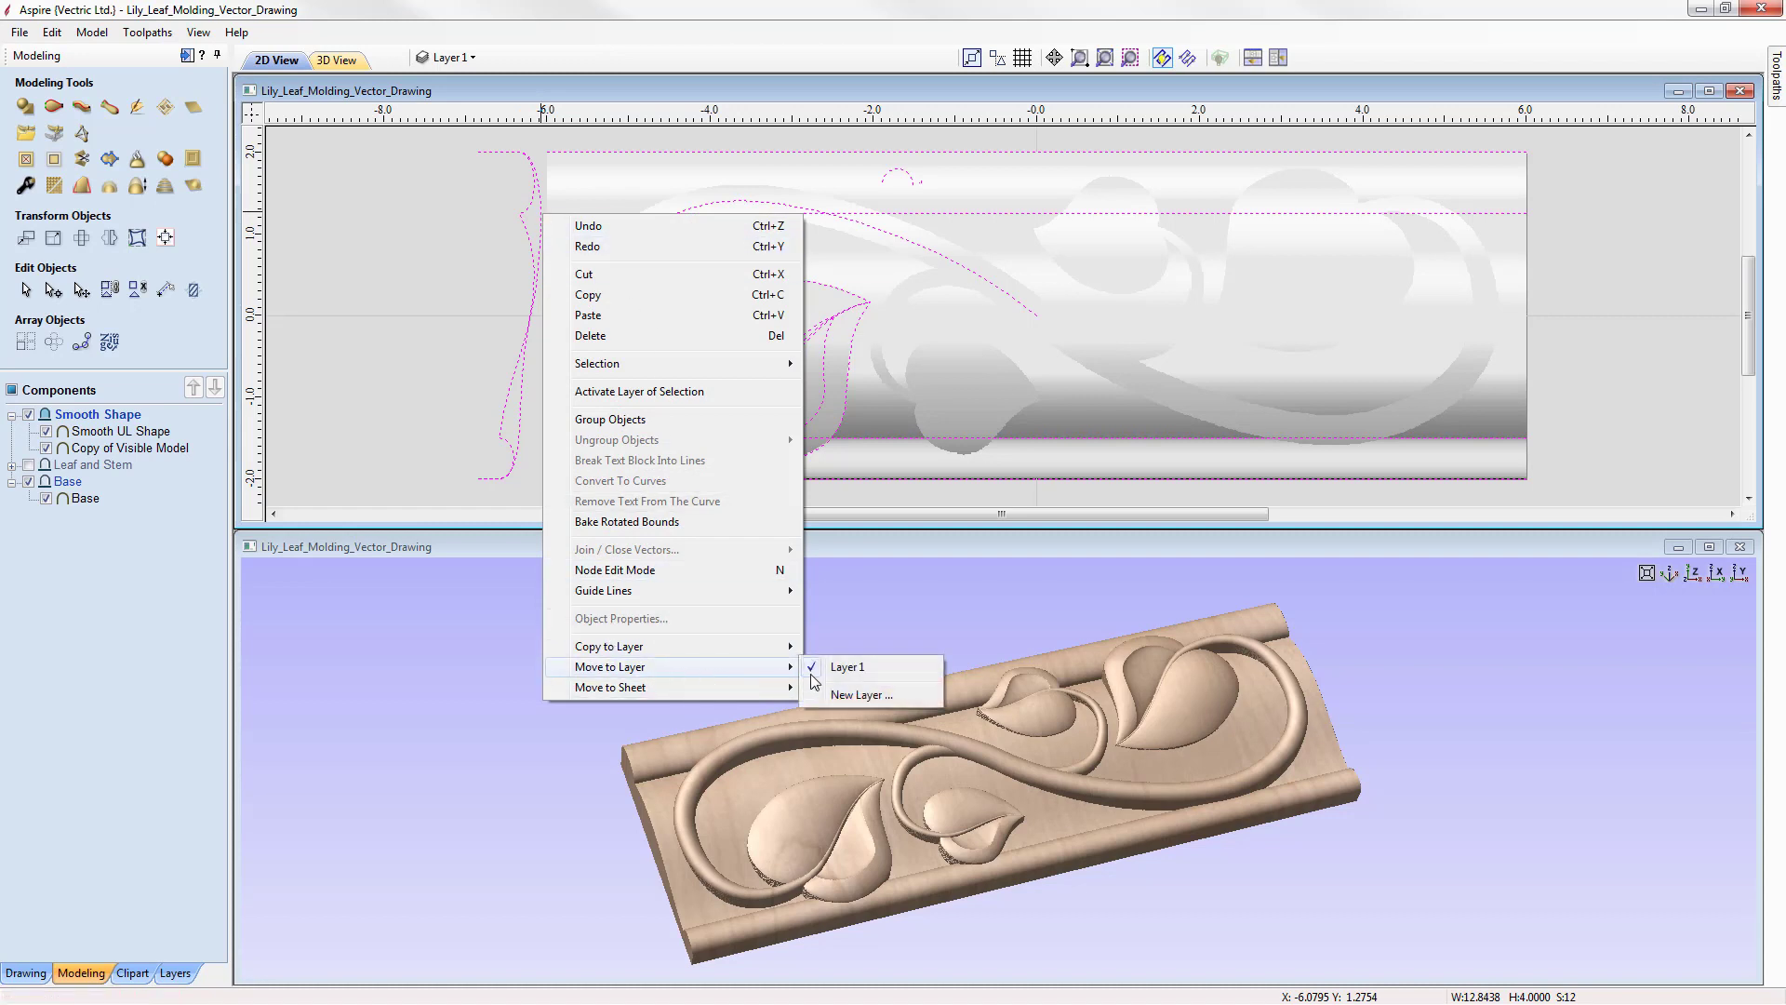
{"action": "left_click", "coordinate": [874, 700]}
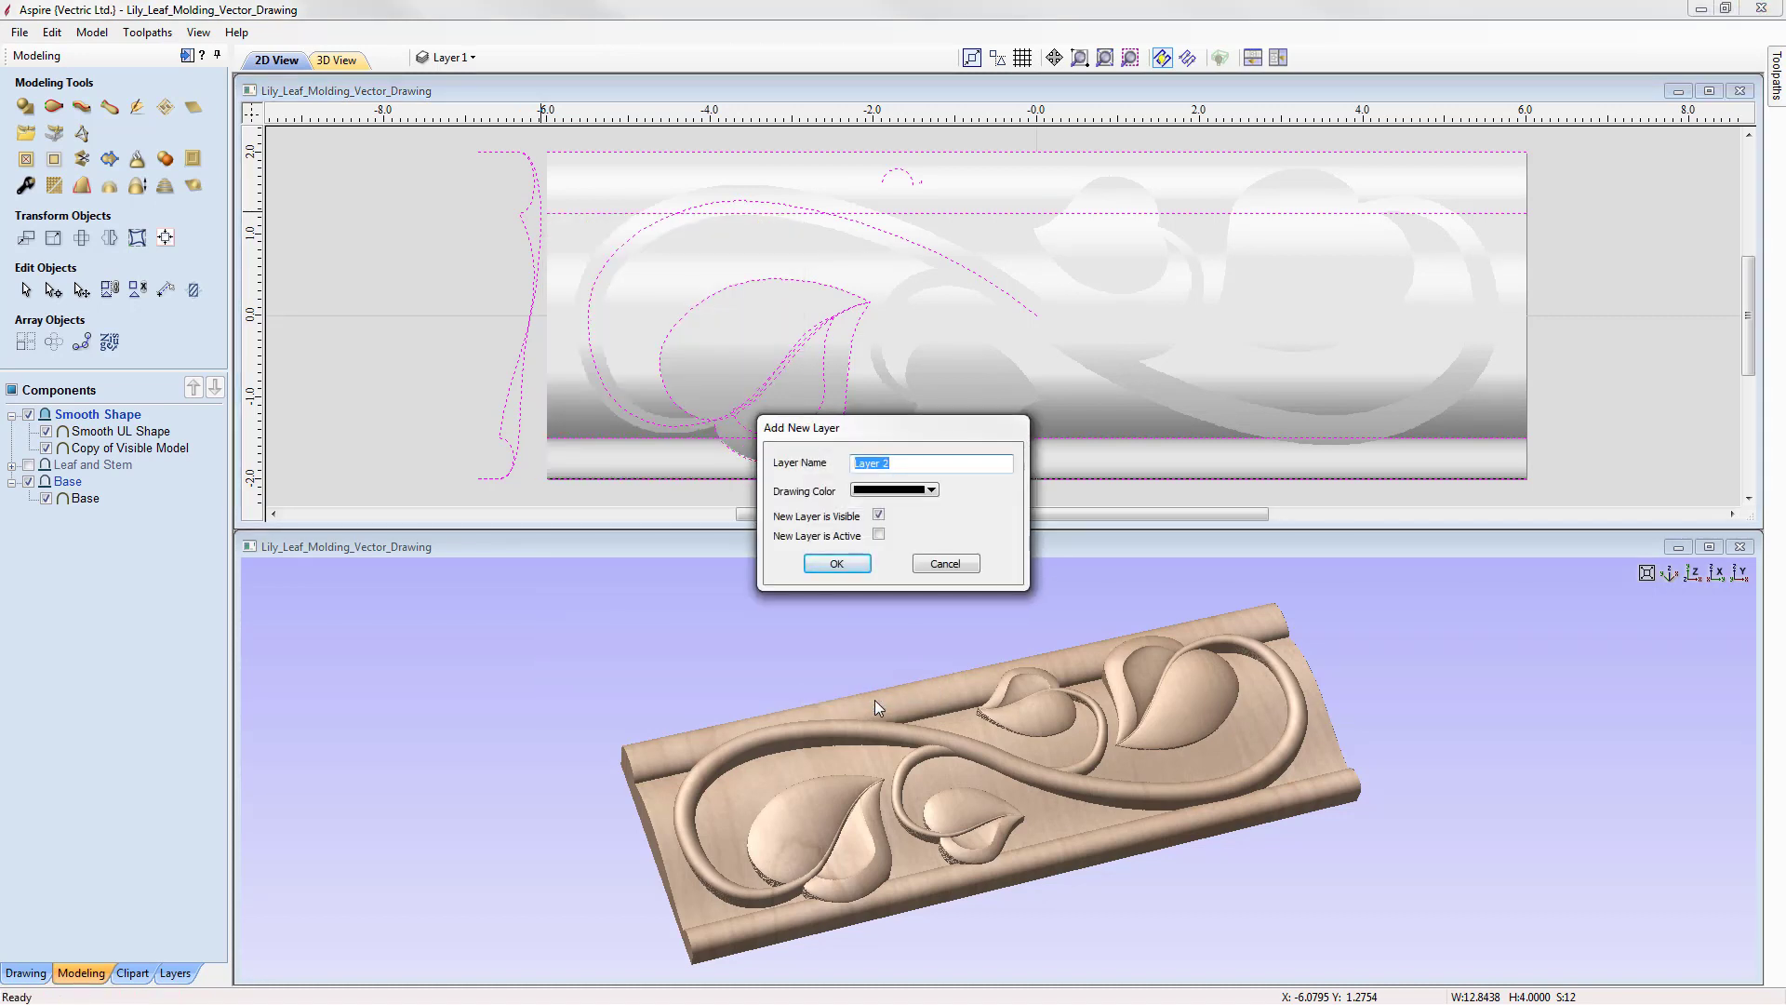
{"action": "type", "text": "Vectors"}
{"action": "left_click", "coordinate": [878, 515]}
{"action": "left_click", "coordinate": [838, 564]}
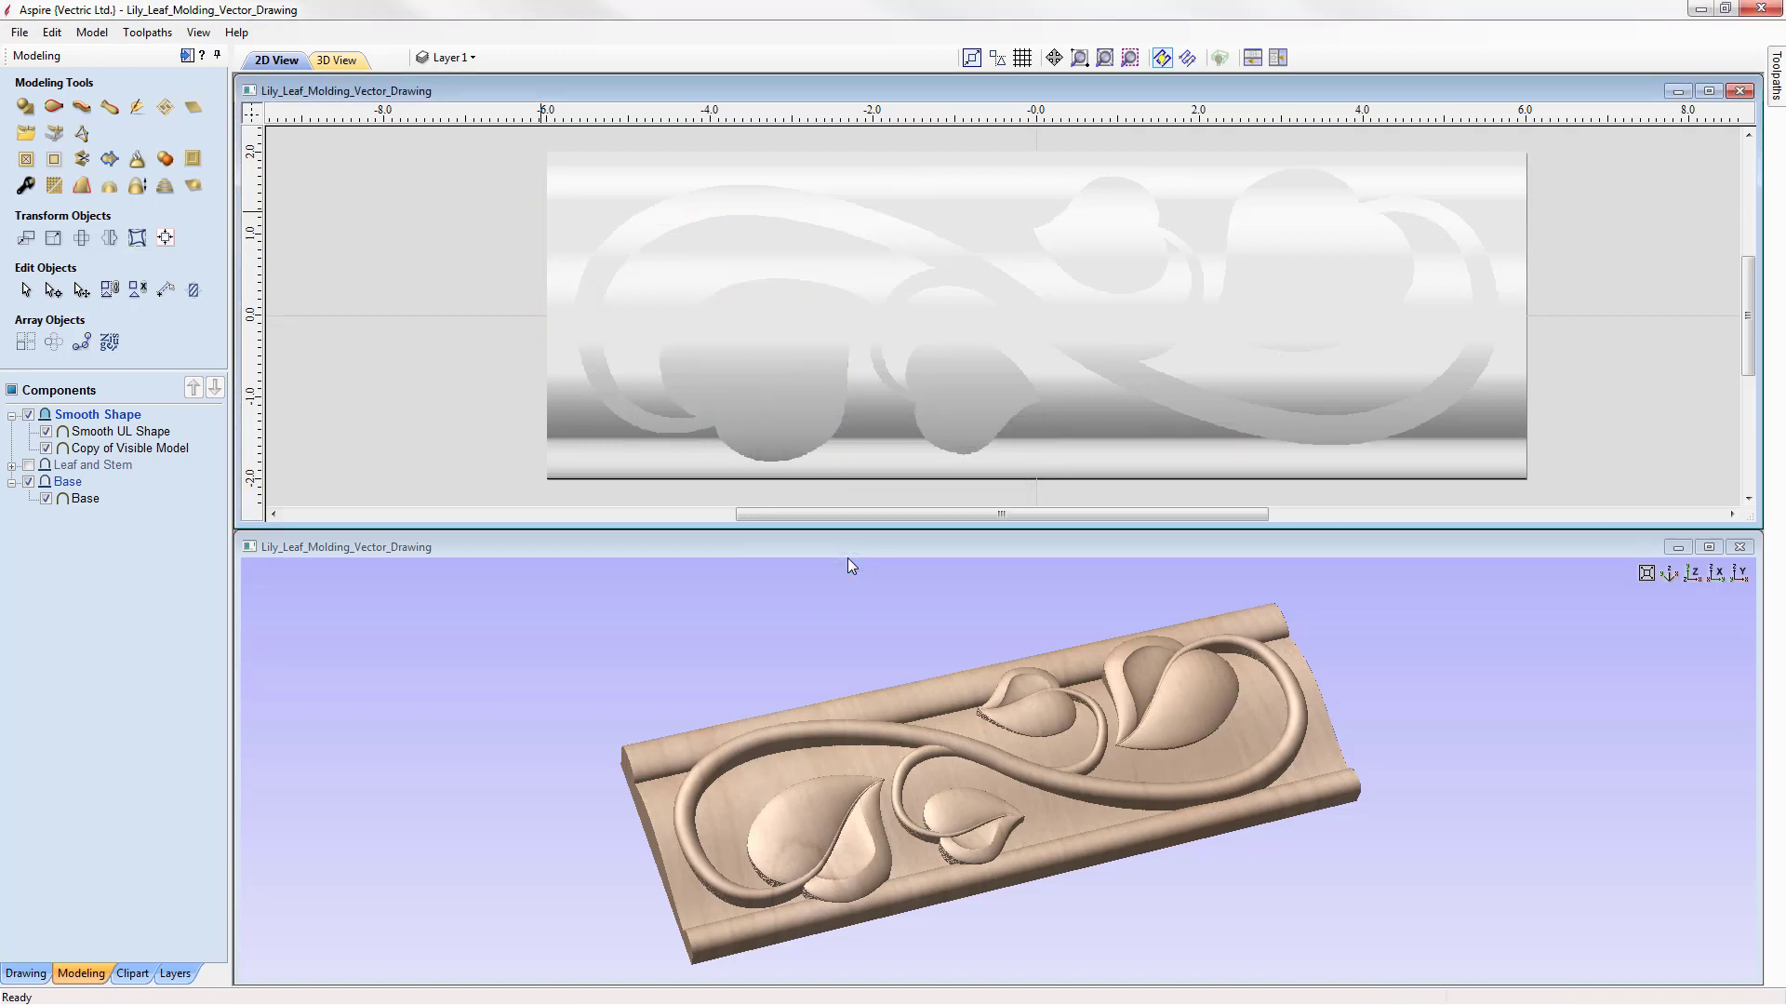
- Rename Layer 1 as Components
{"action": "left_click", "coordinate": [460, 59]}
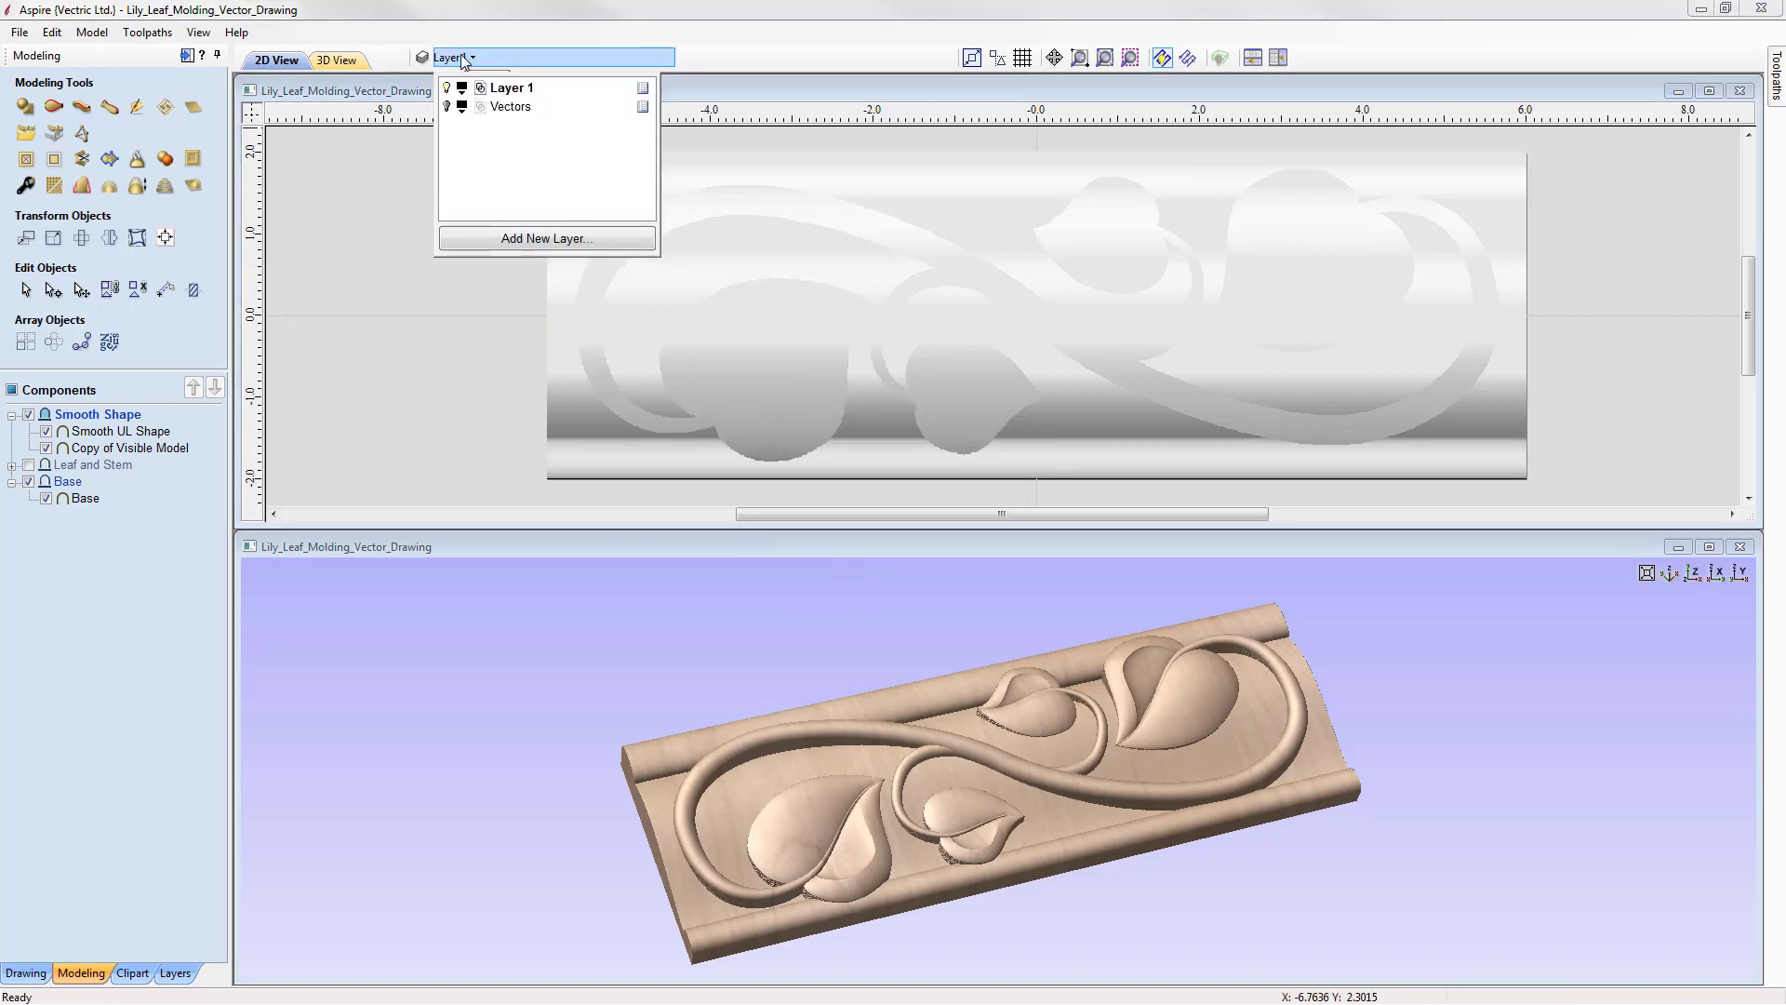
{"action": "double_click", "coordinate": [516, 88]}
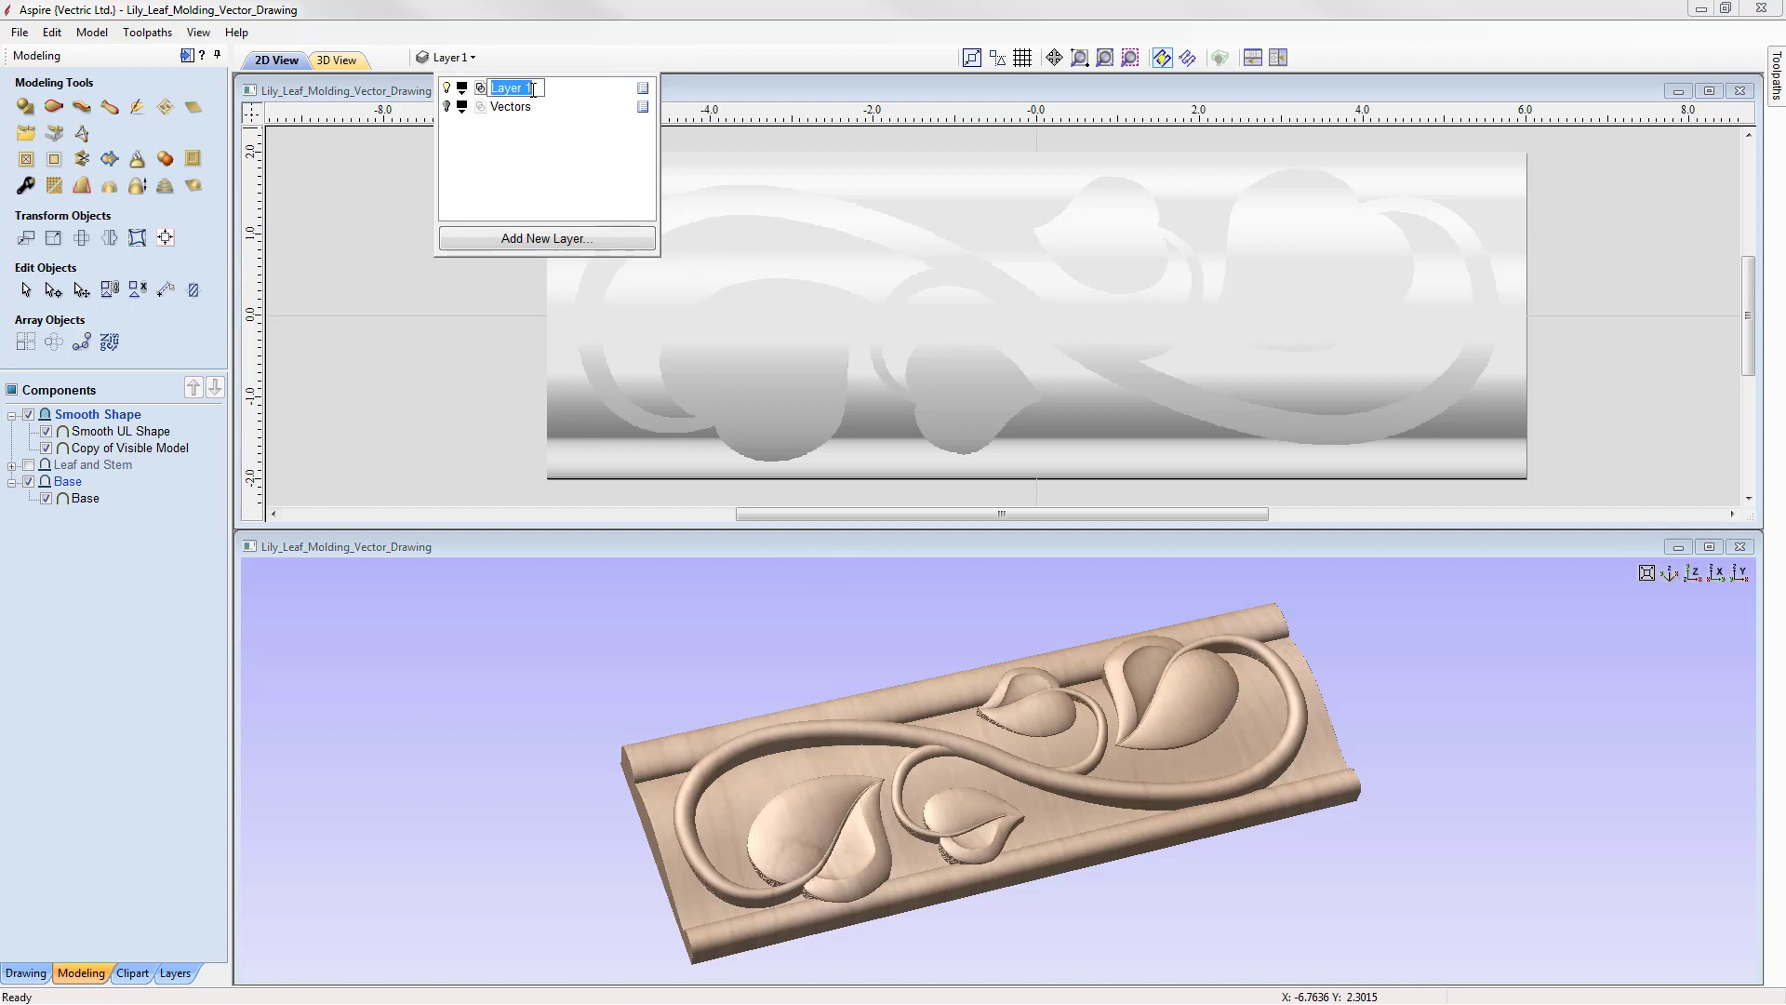
{"action": "type", "text": "Components"}
{"action": "left_click", "coordinate": [398, 177]}
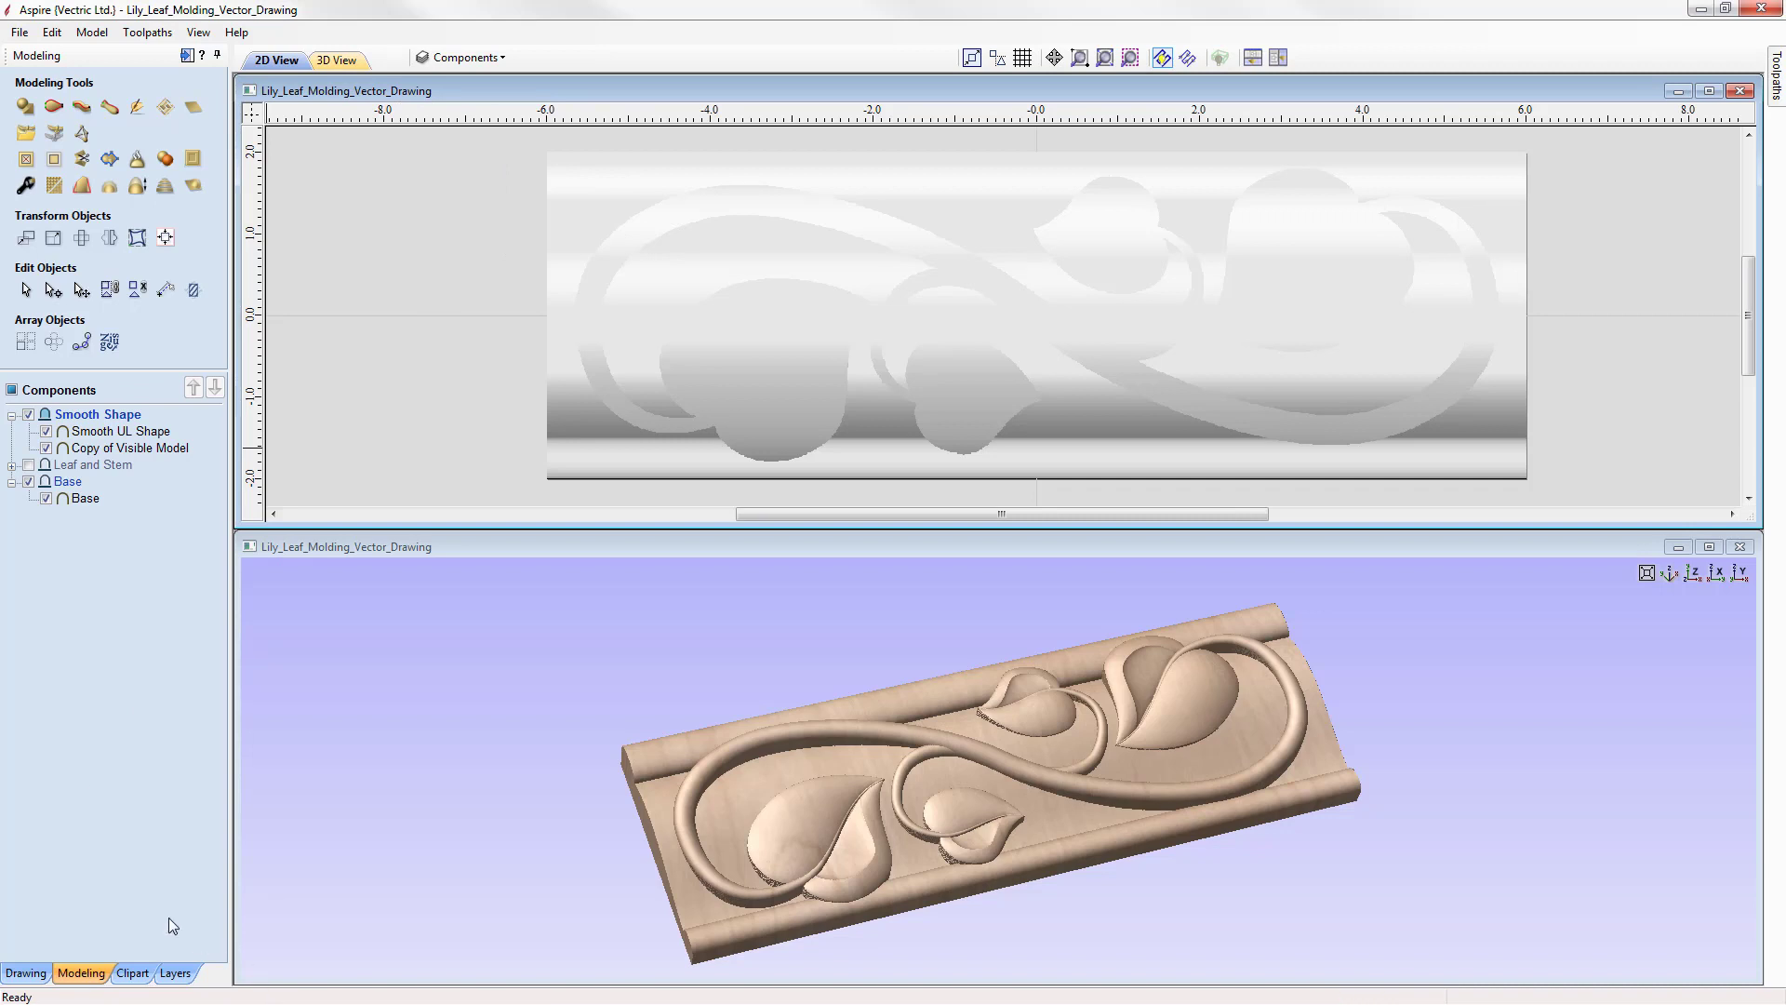
- Change the job setup to a lower-left corner XY datum and a width of 48 inches
{"action": "left_click", "coordinate": [41, 969]}
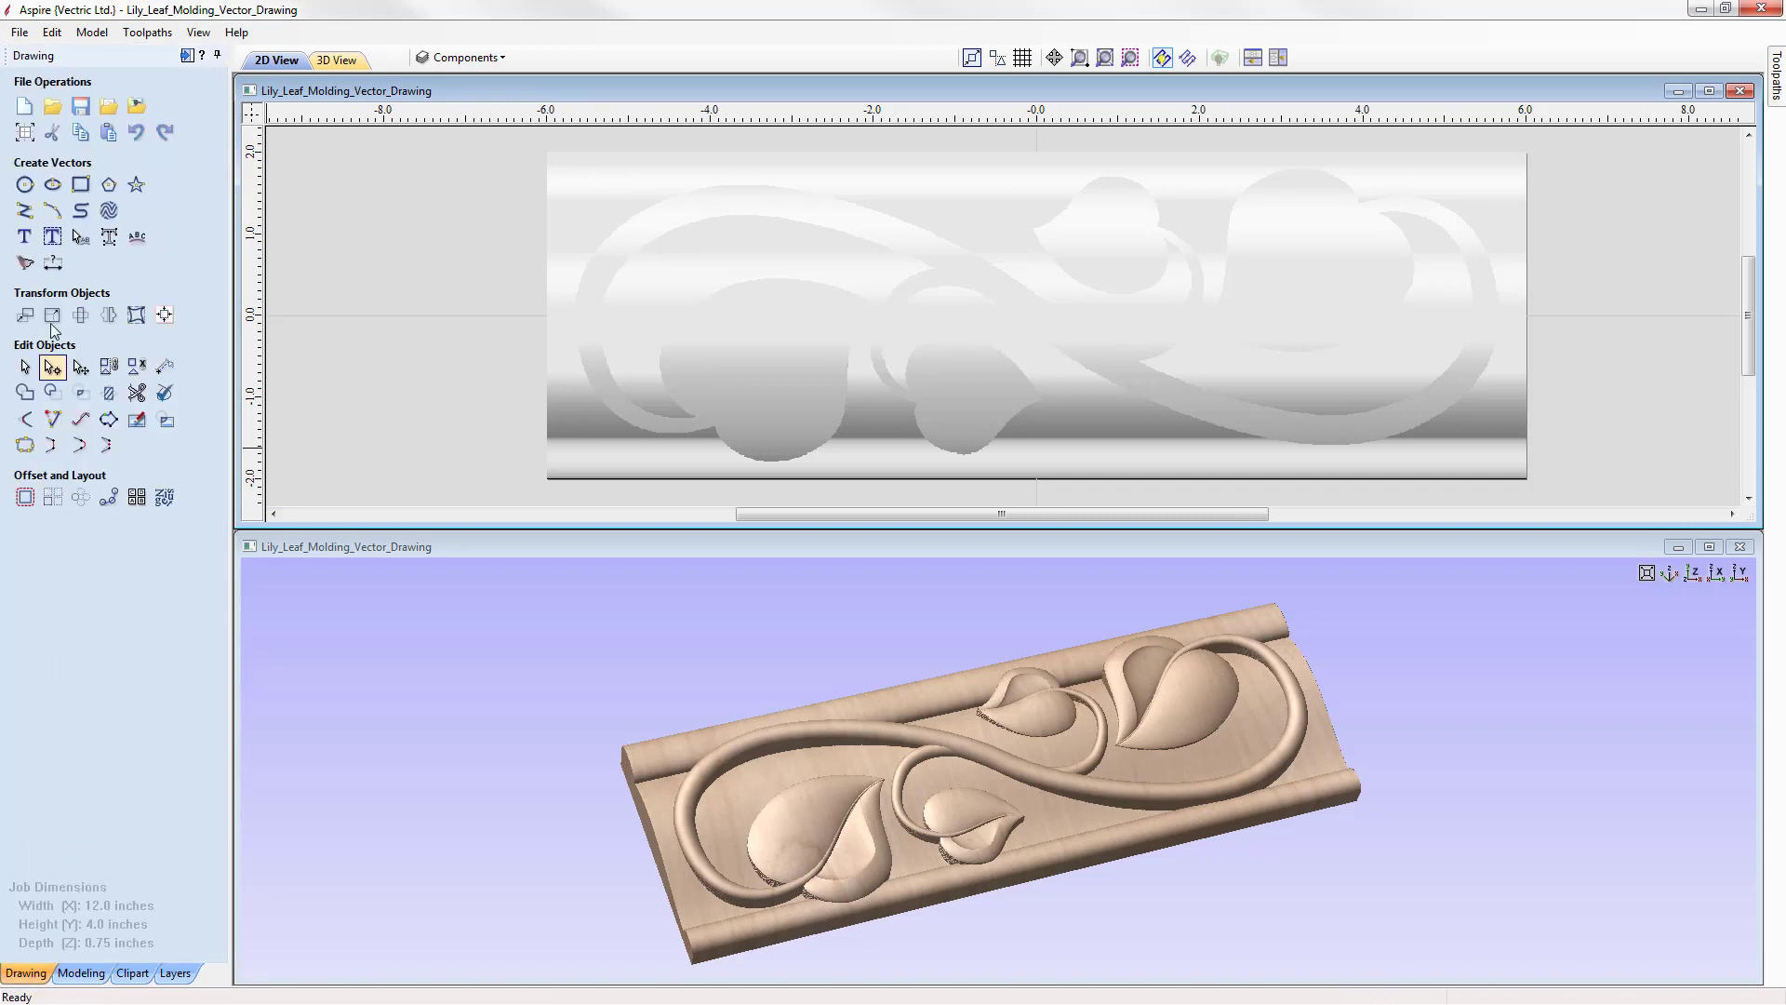
{"action": "left_click", "coordinate": [24, 132]}
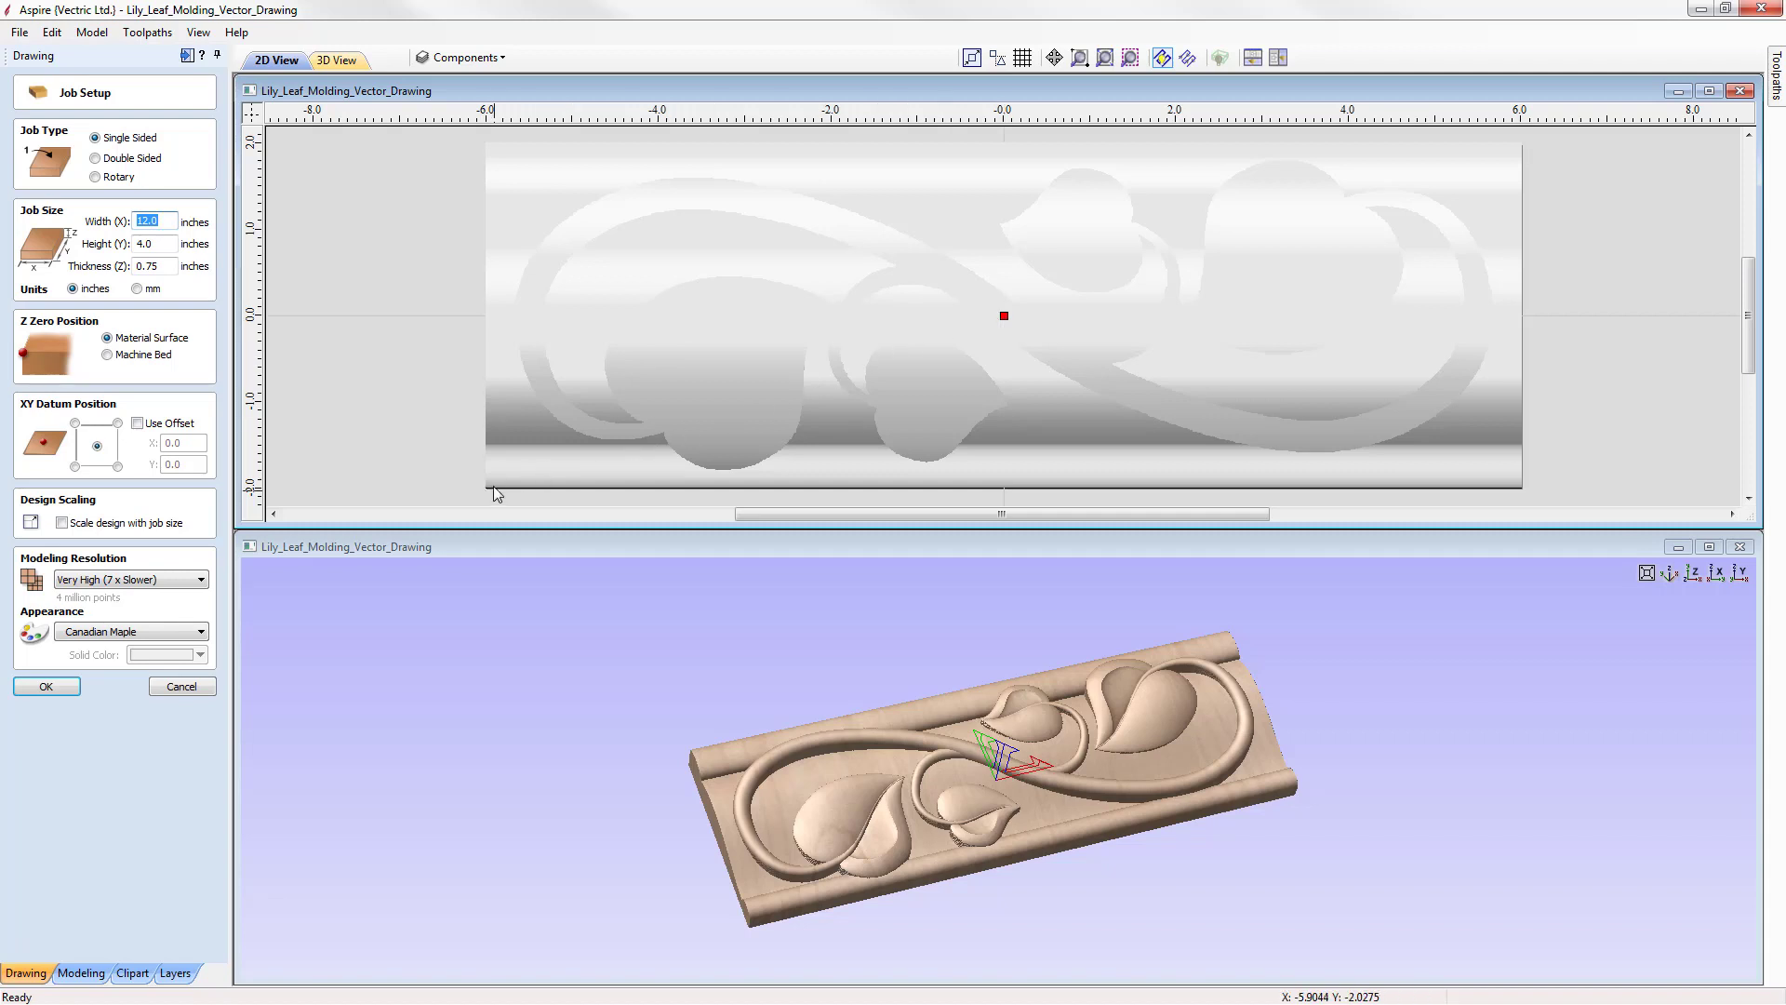
{"action": "left_click", "coordinate": [76, 467]}
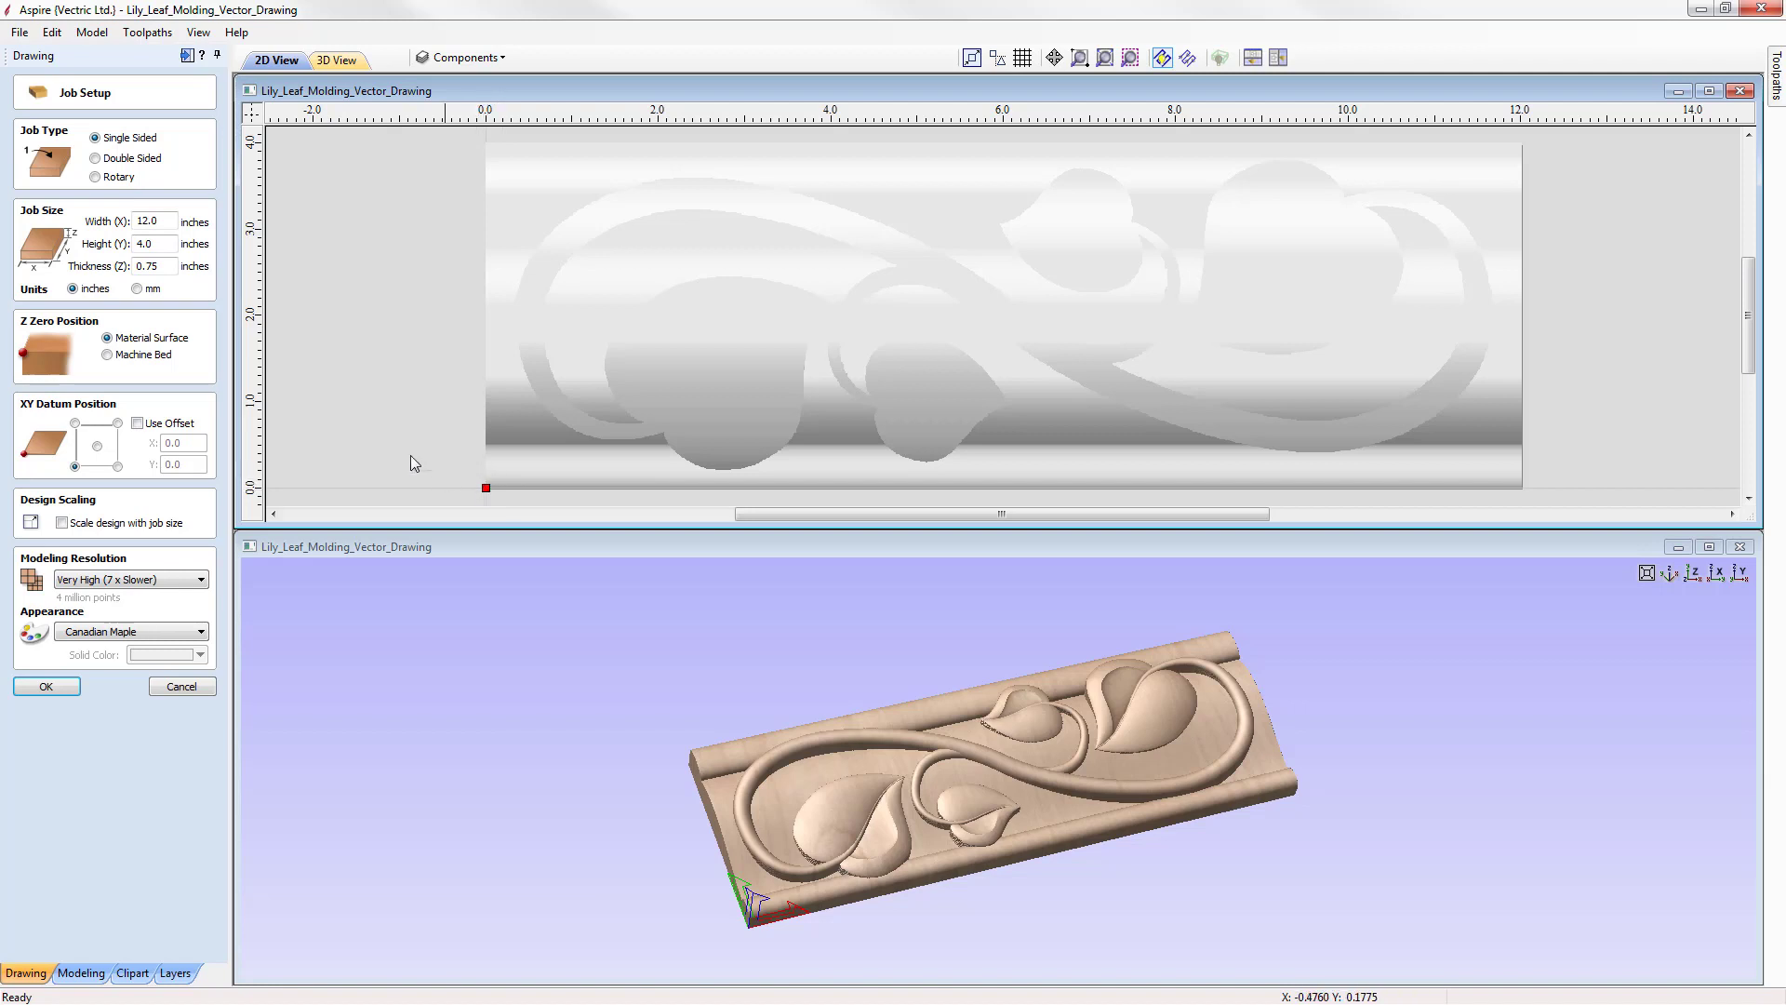
{"action": "left_click_drag", "start_coordinate": [169, 222], "coordinate": [119, 222]}
{"action": "type", "text": "48"}
{"action": "key", "text": "Tab"}
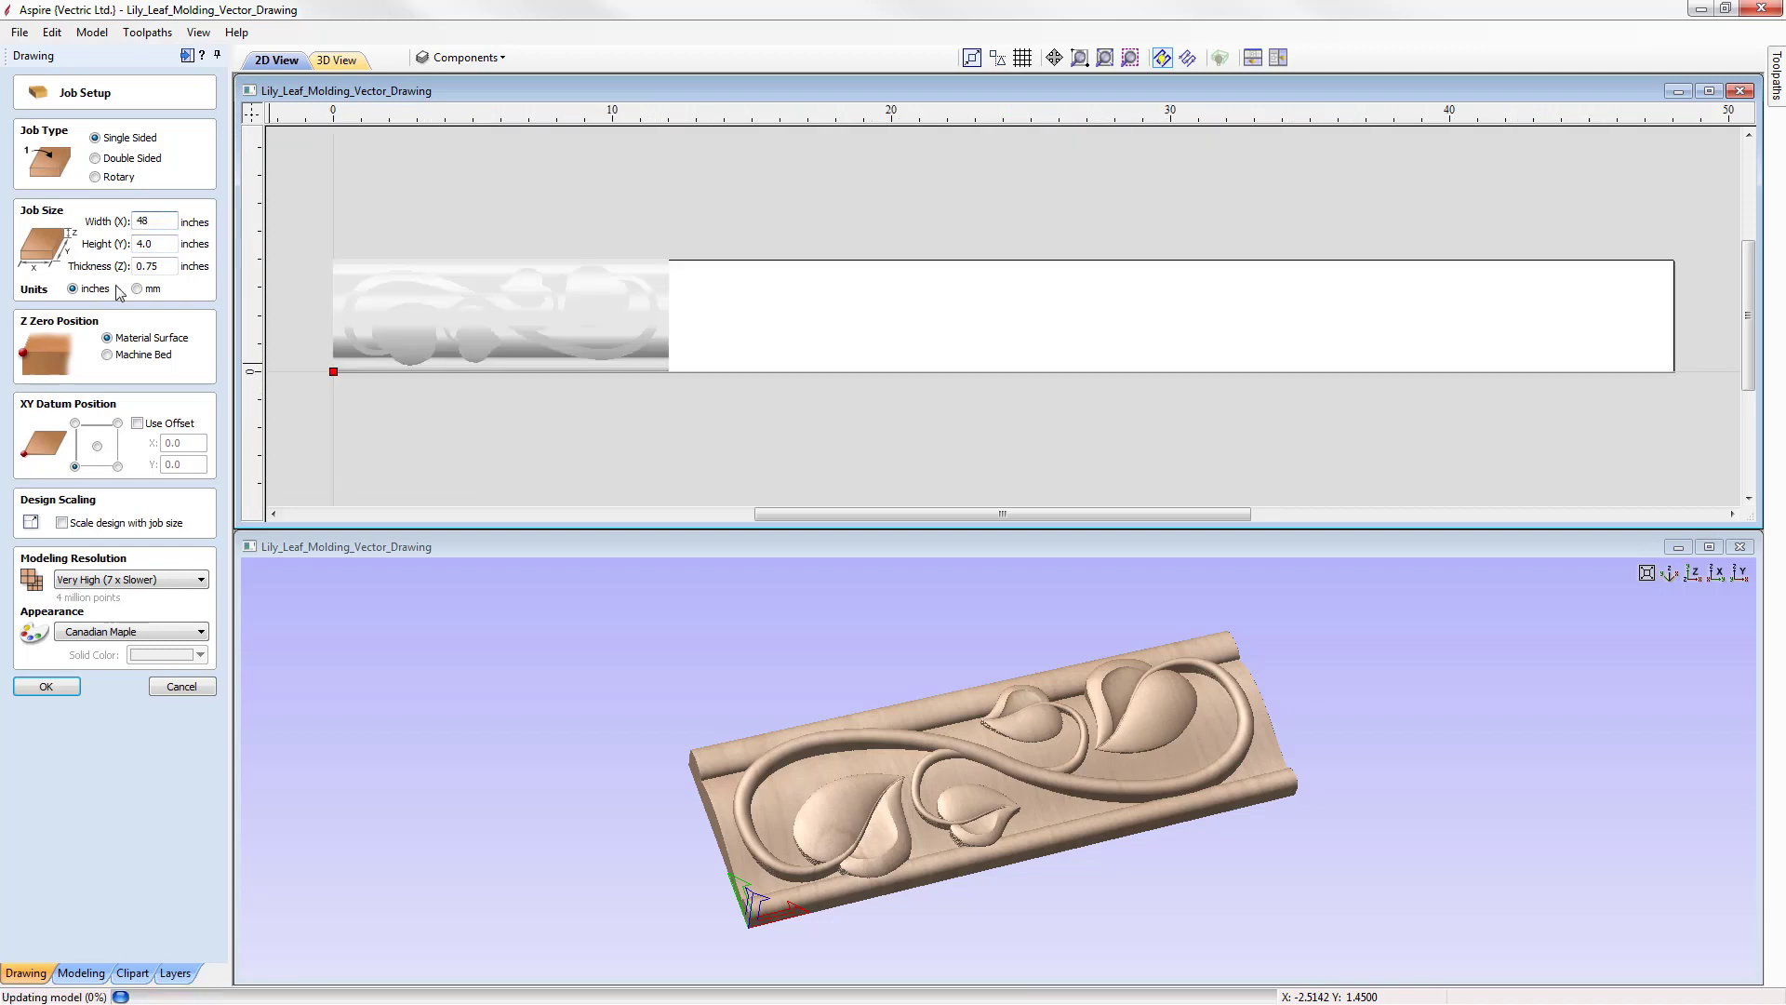
{"action": "left_click", "coordinate": [47, 686]}
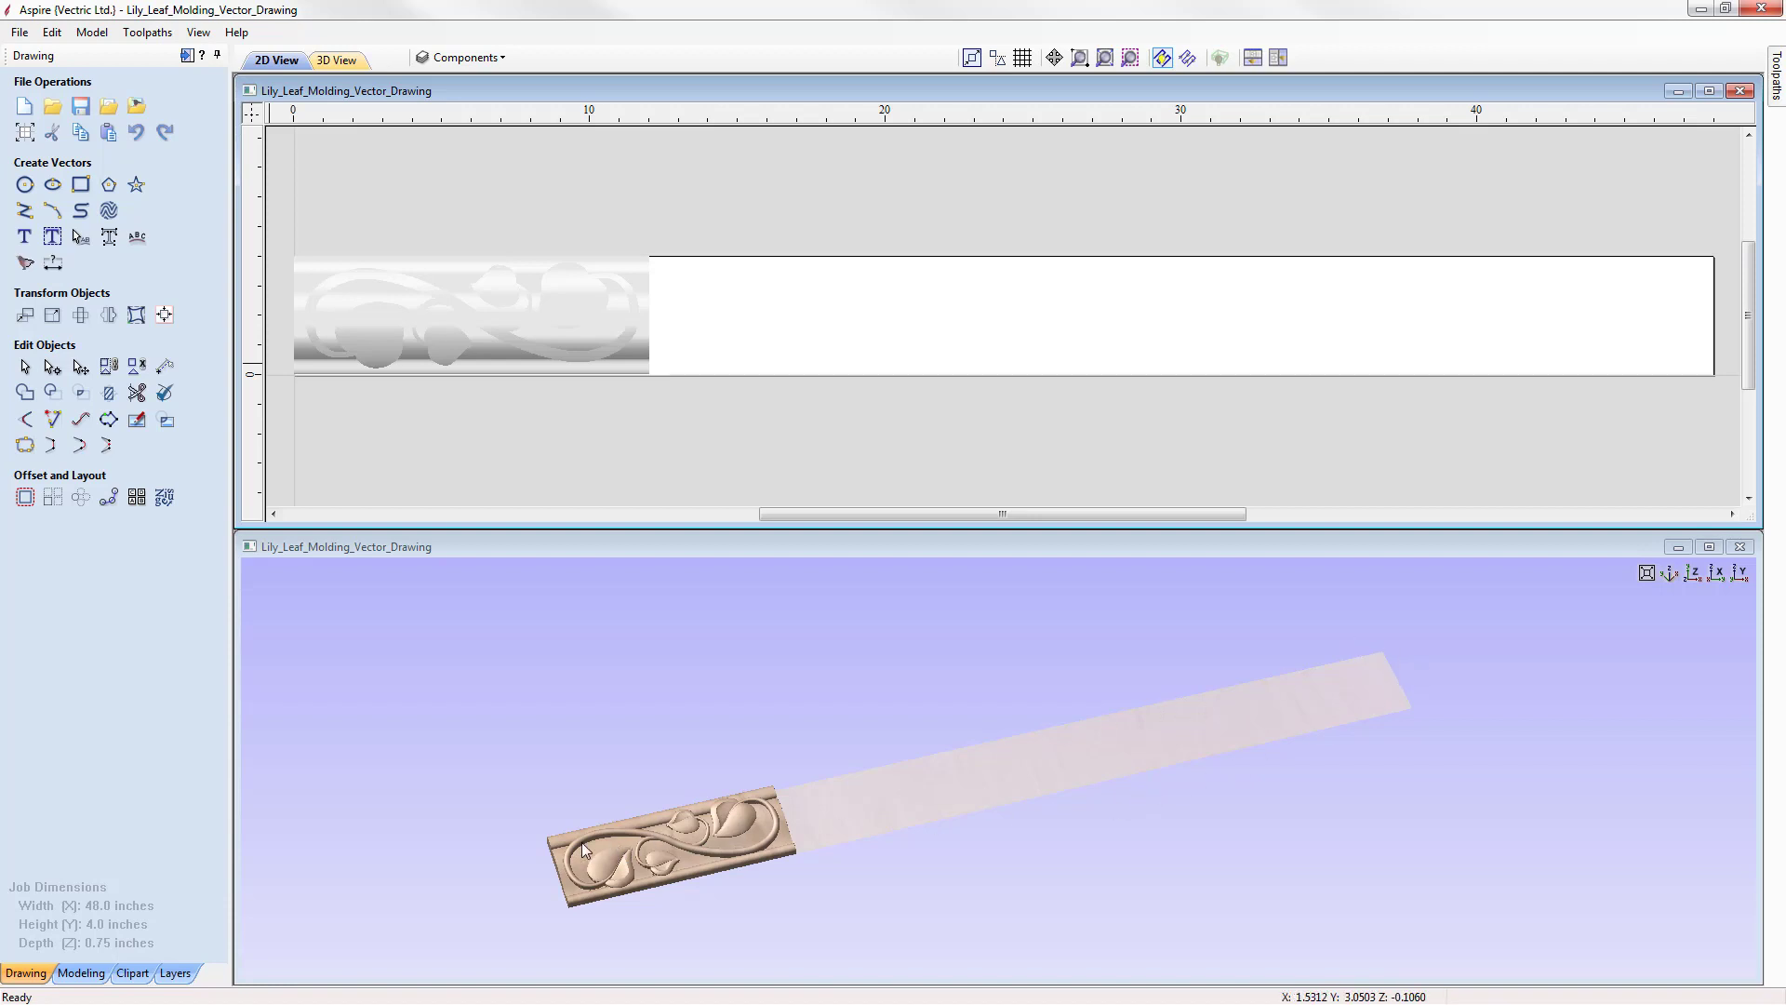
- Array copy the Base, Copy of Visible Model and Smooth UL Shape components in 1 row and 4 columns, offset 12.0 in X and 0.0 in Y
{"action": "left_click", "coordinate": [82, 972]}
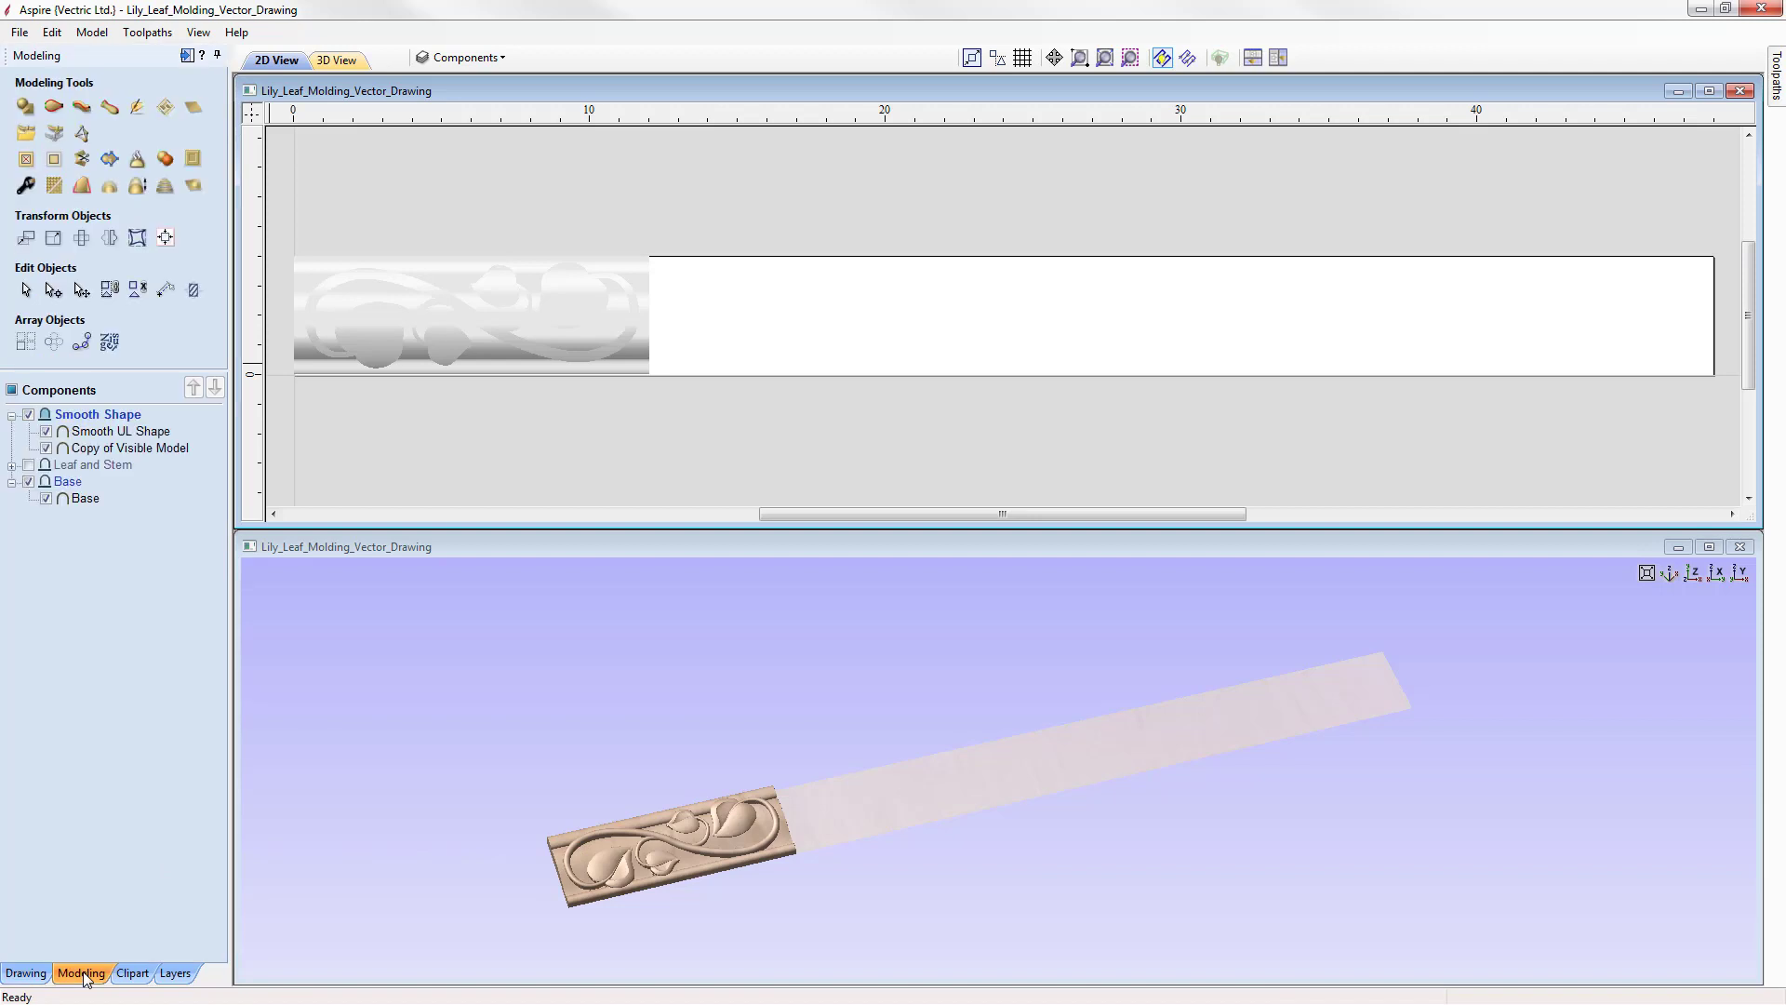
{"action": "left_click", "coordinate": [80, 504]}
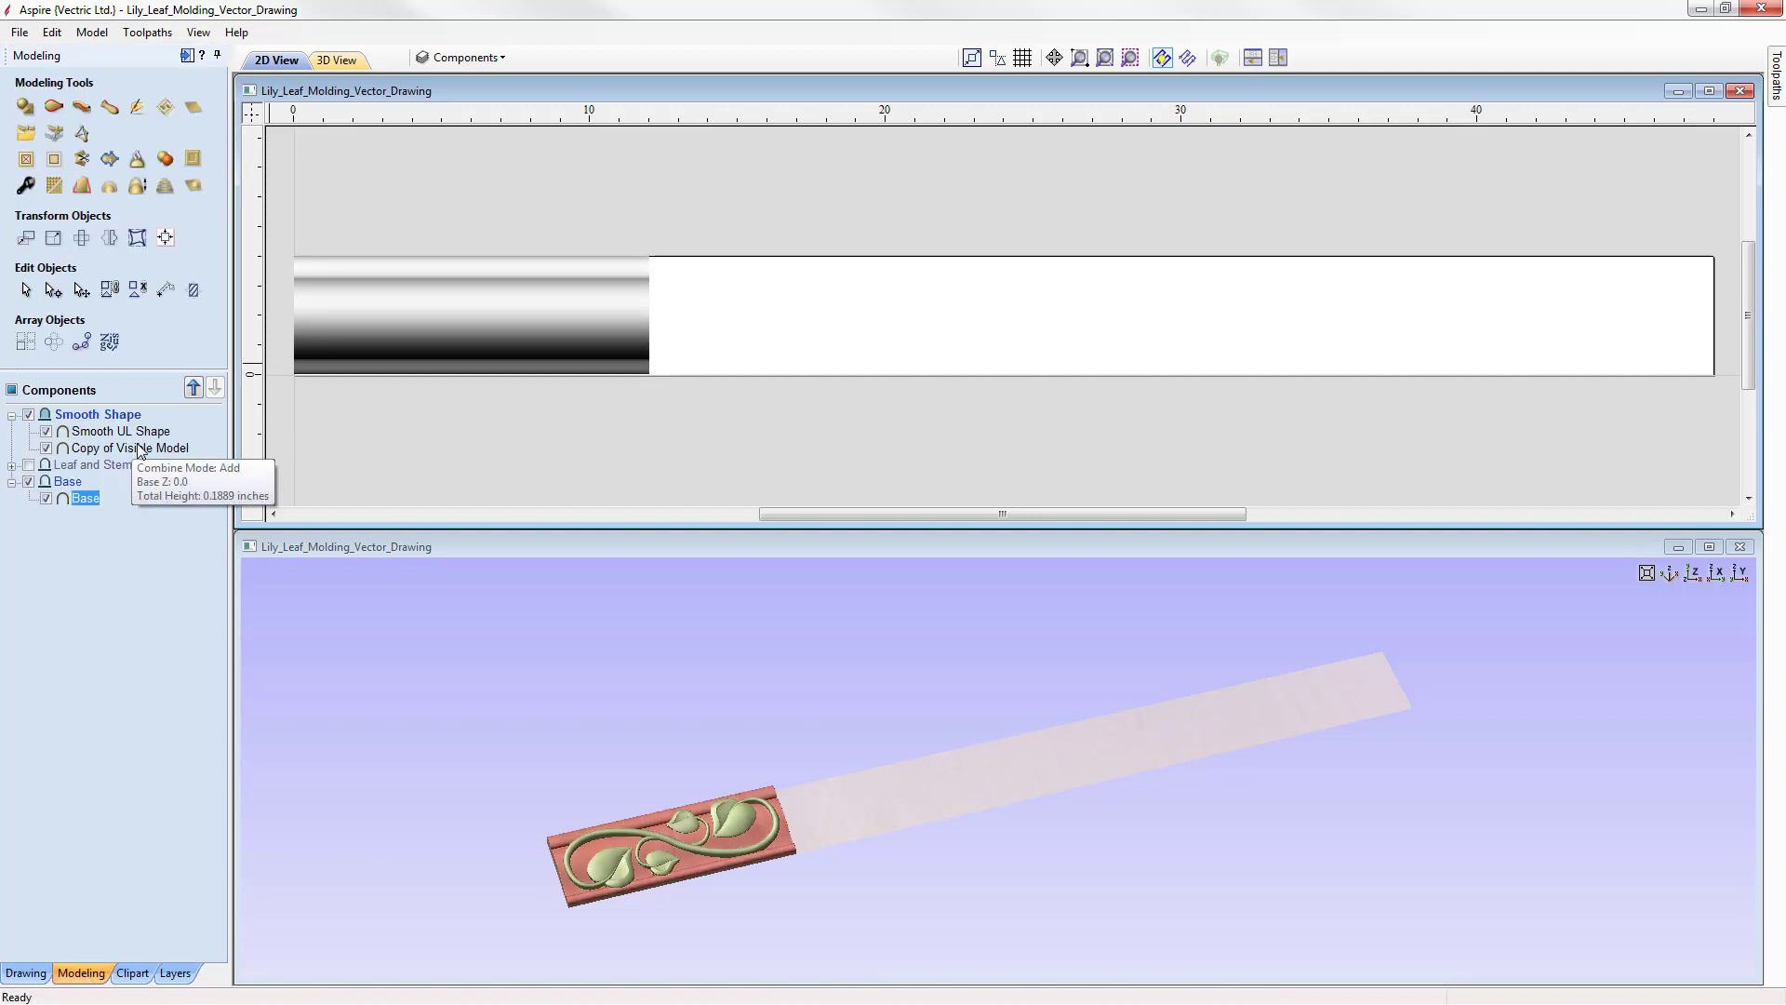
{"action": "left_click", "coordinate": [88, 450], "text": "ctrl"}
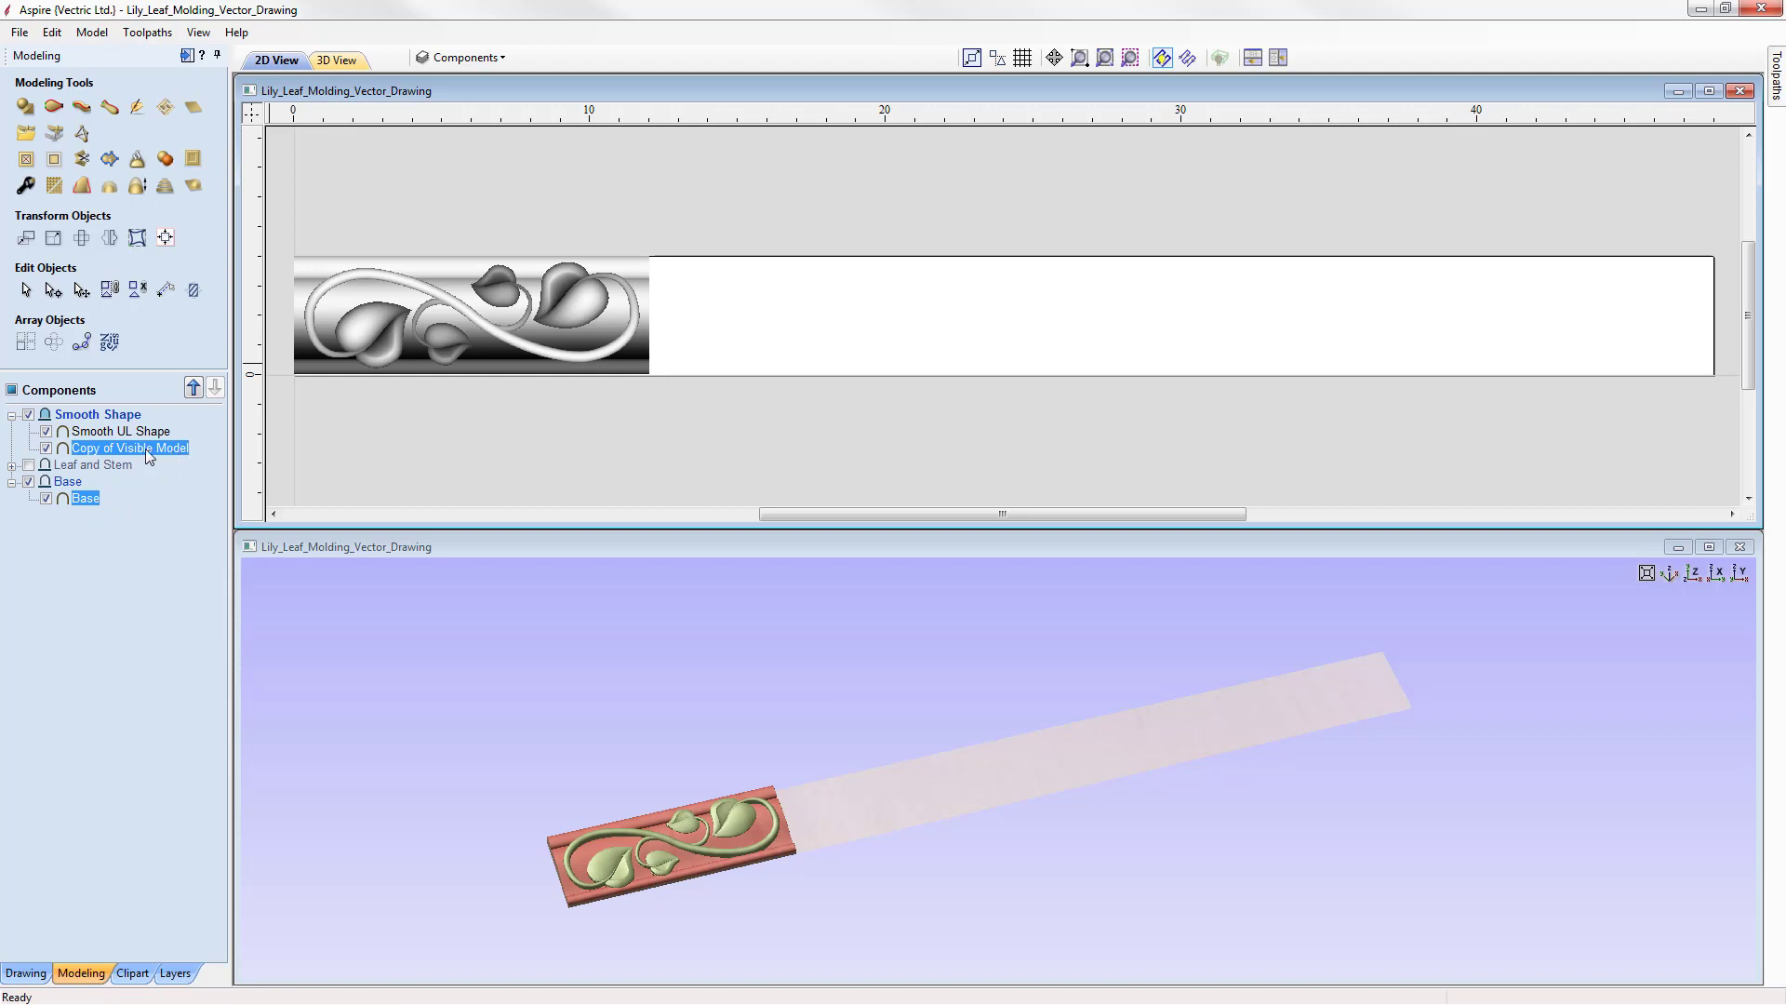
{"action": "left_click", "coordinate": [127, 431], "text": "ctrl"}
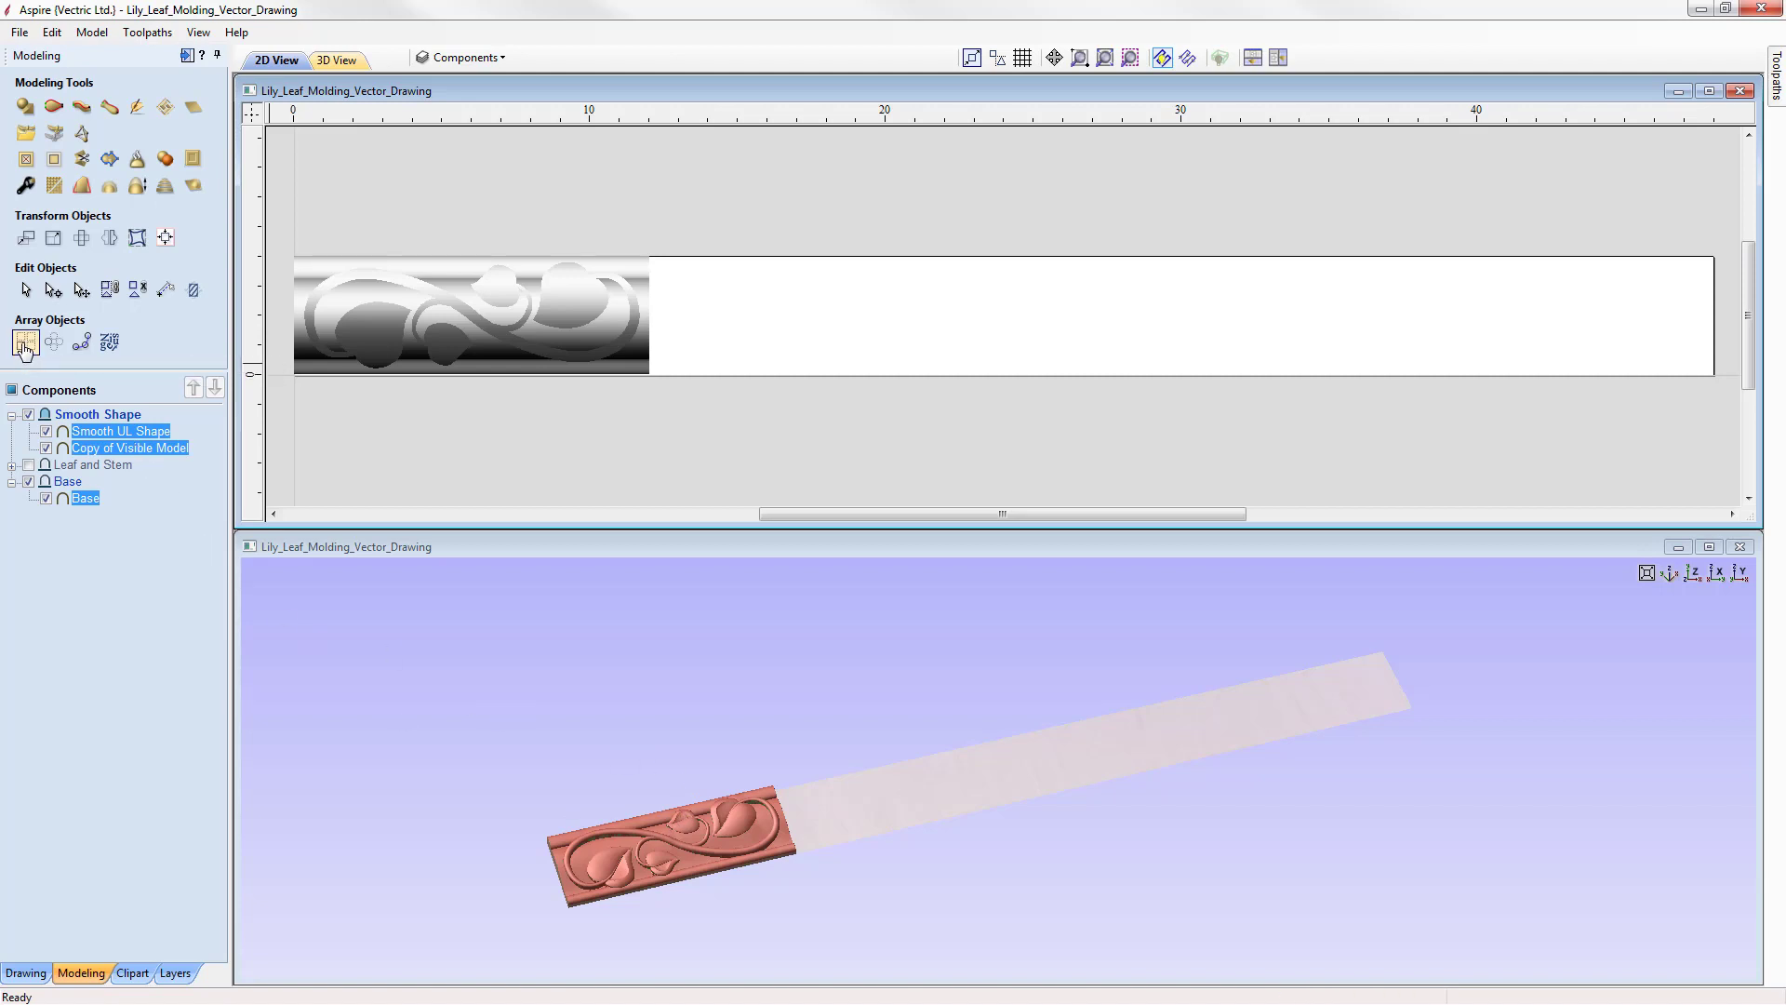
{"action": "left_click", "coordinate": [25, 343]}
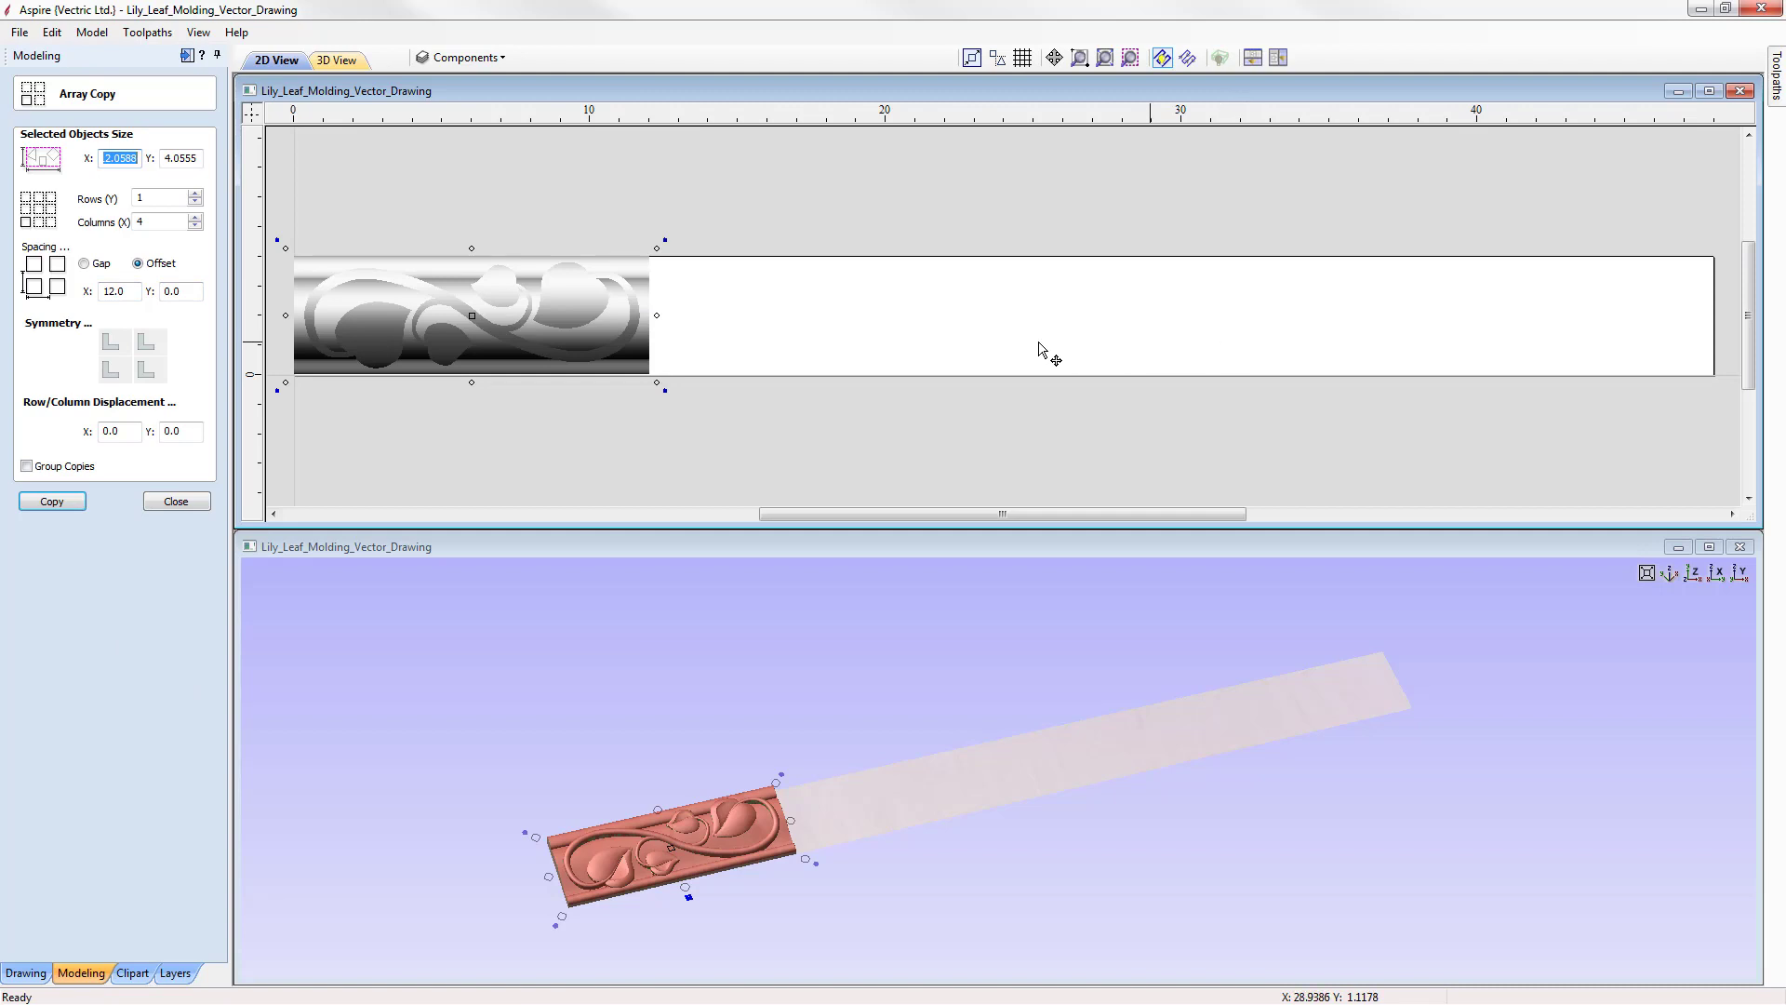
{"action": "left_click", "coordinate": [150, 200]}
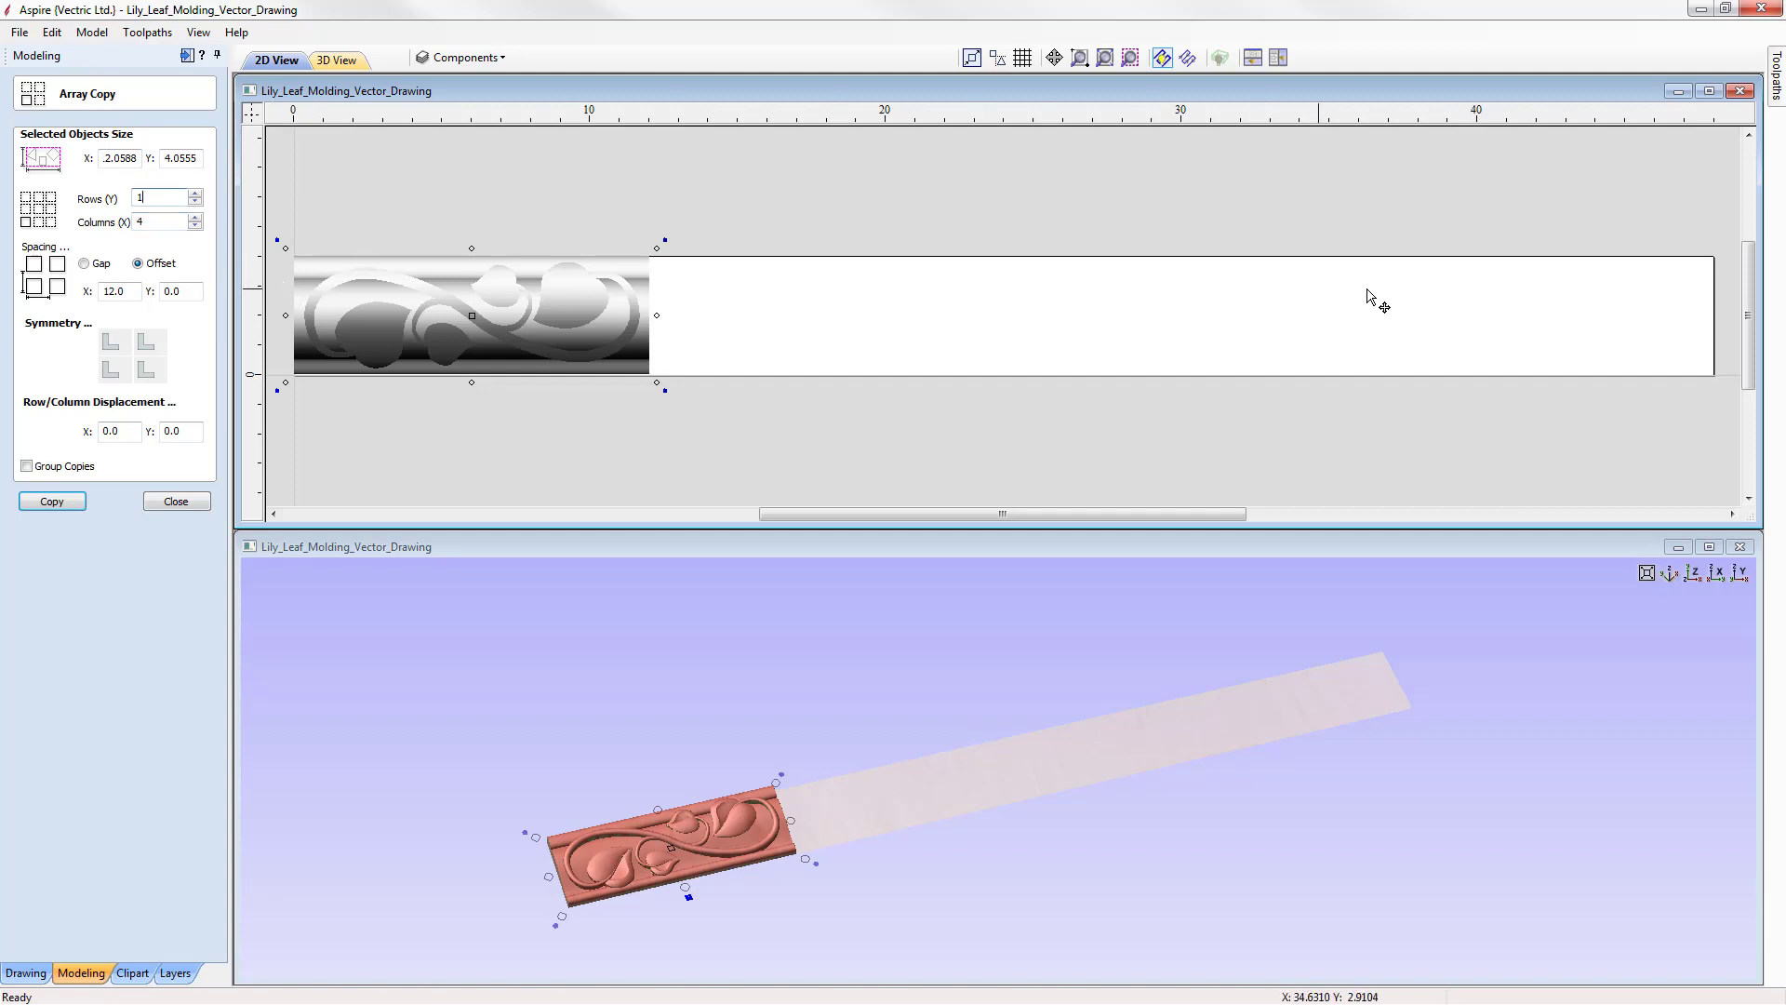
{"action": "left_click", "coordinate": [157, 220]}
{"action": "left_click", "coordinate": [85, 264]}
{"action": "double_click", "coordinate": [134, 293]}
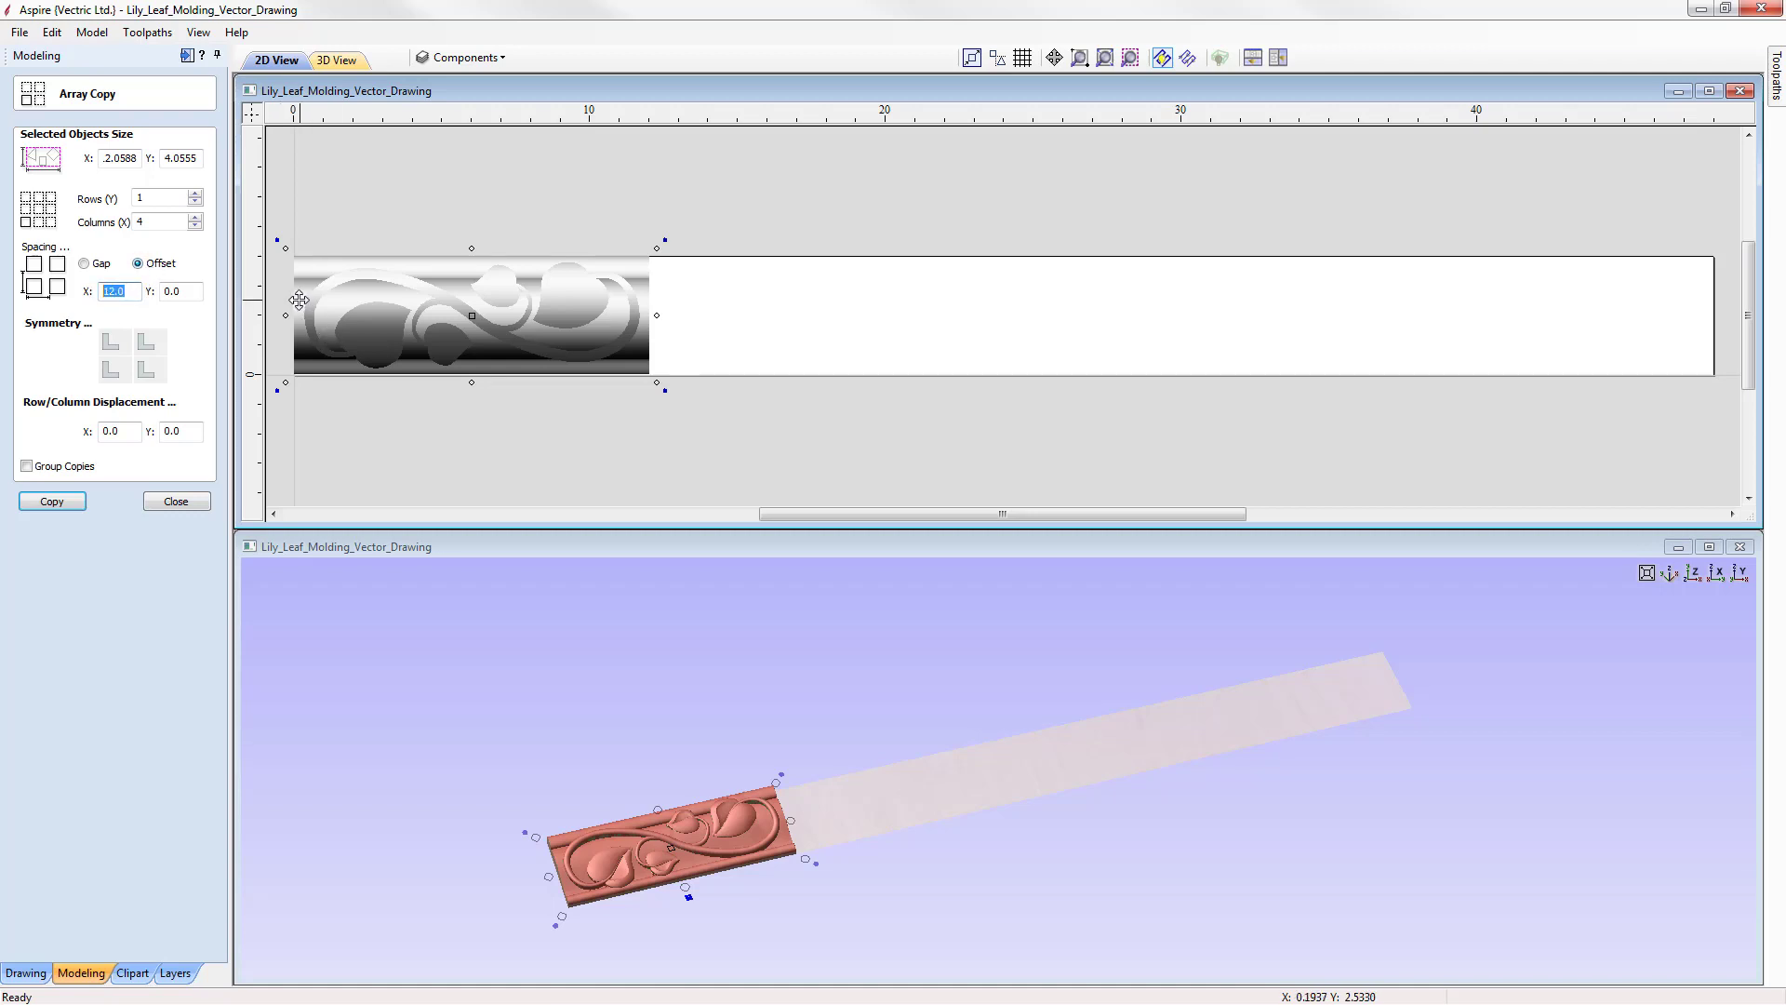
{"action": "left_click", "coordinate": [183, 294]}
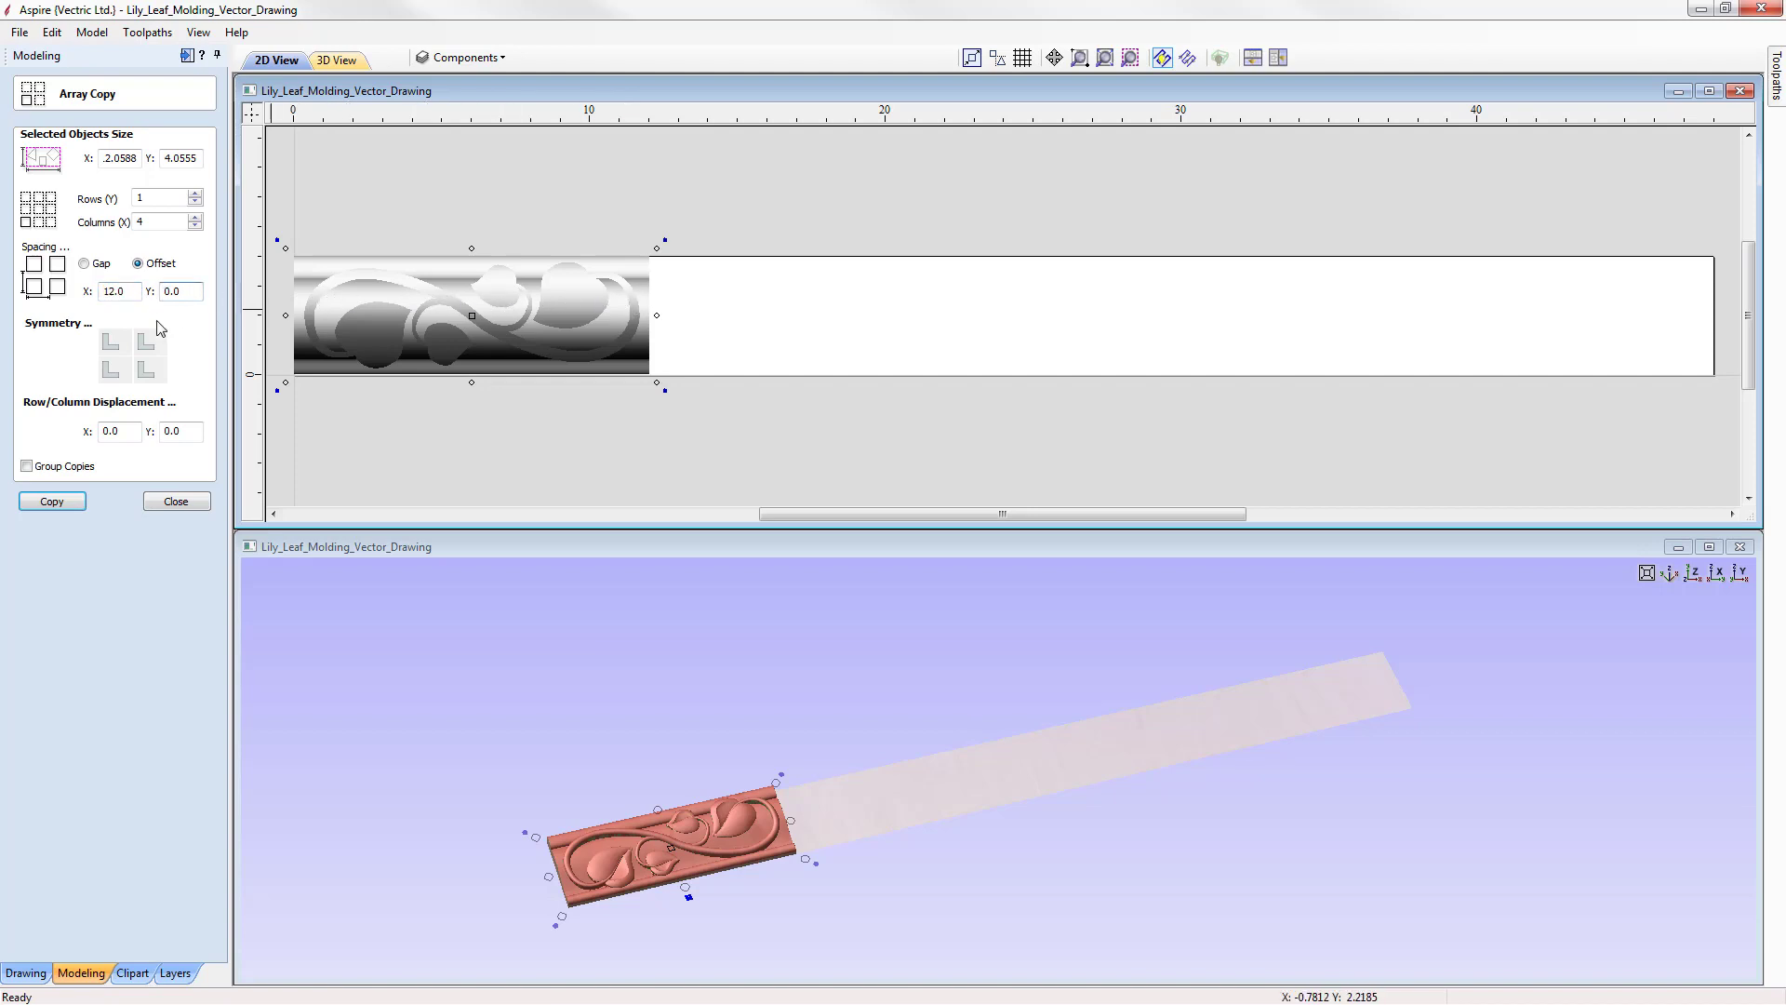
{"action": "left_click", "coordinate": [53, 501]}
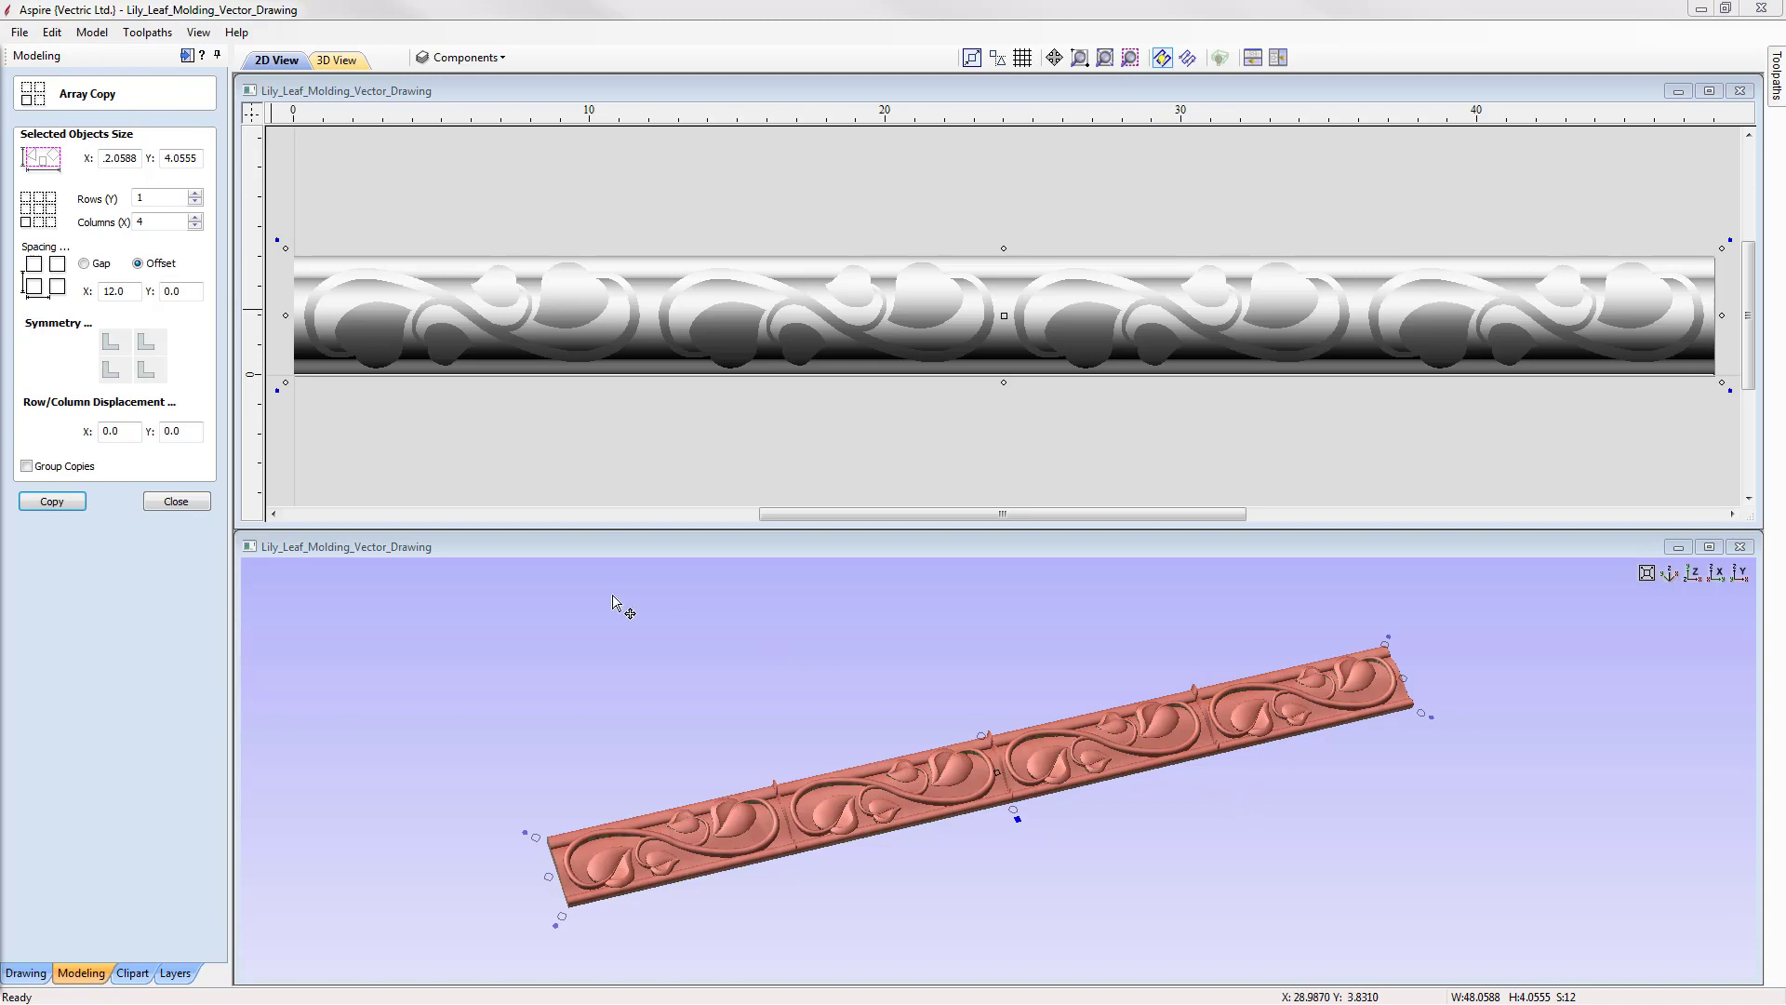
{"action": "left_click", "coordinate": [165, 505]}
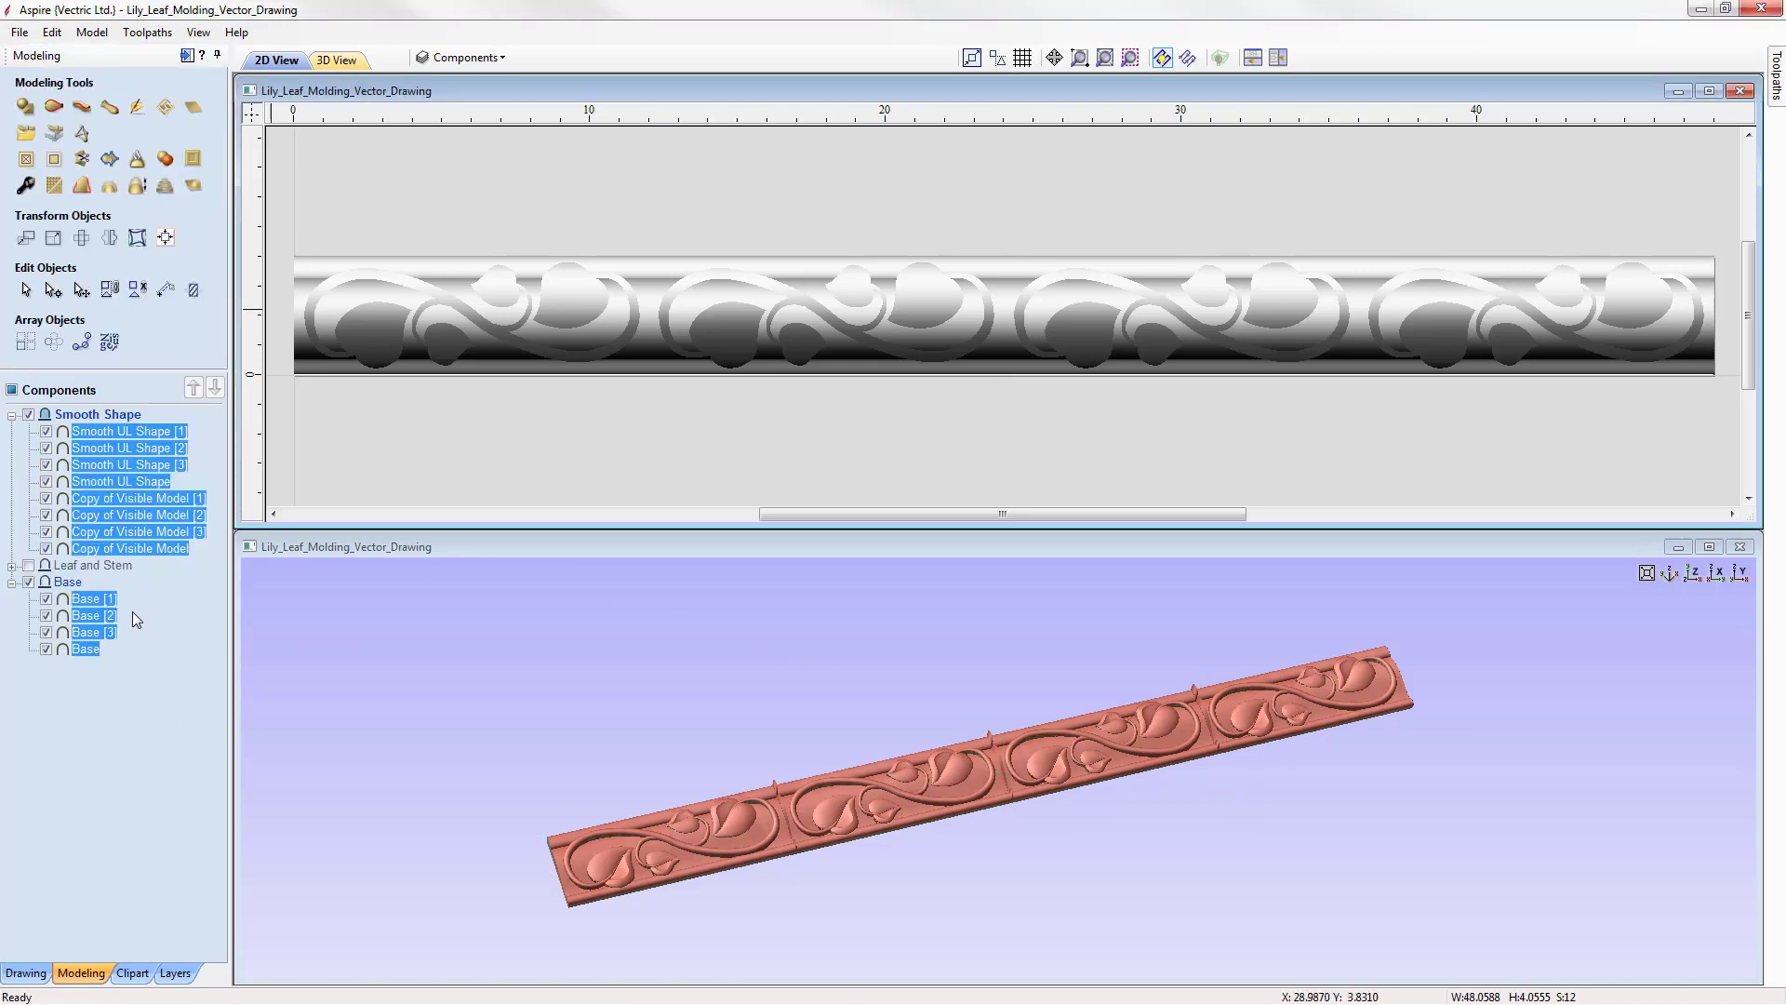
- Set the combine mode of all four Base components to Merge and look over the repeated molding in 3D
{"action": "left_click", "coordinate": [102, 599]}
{"action": "left_click", "coordinate": [92, 648], "text": "shift"}
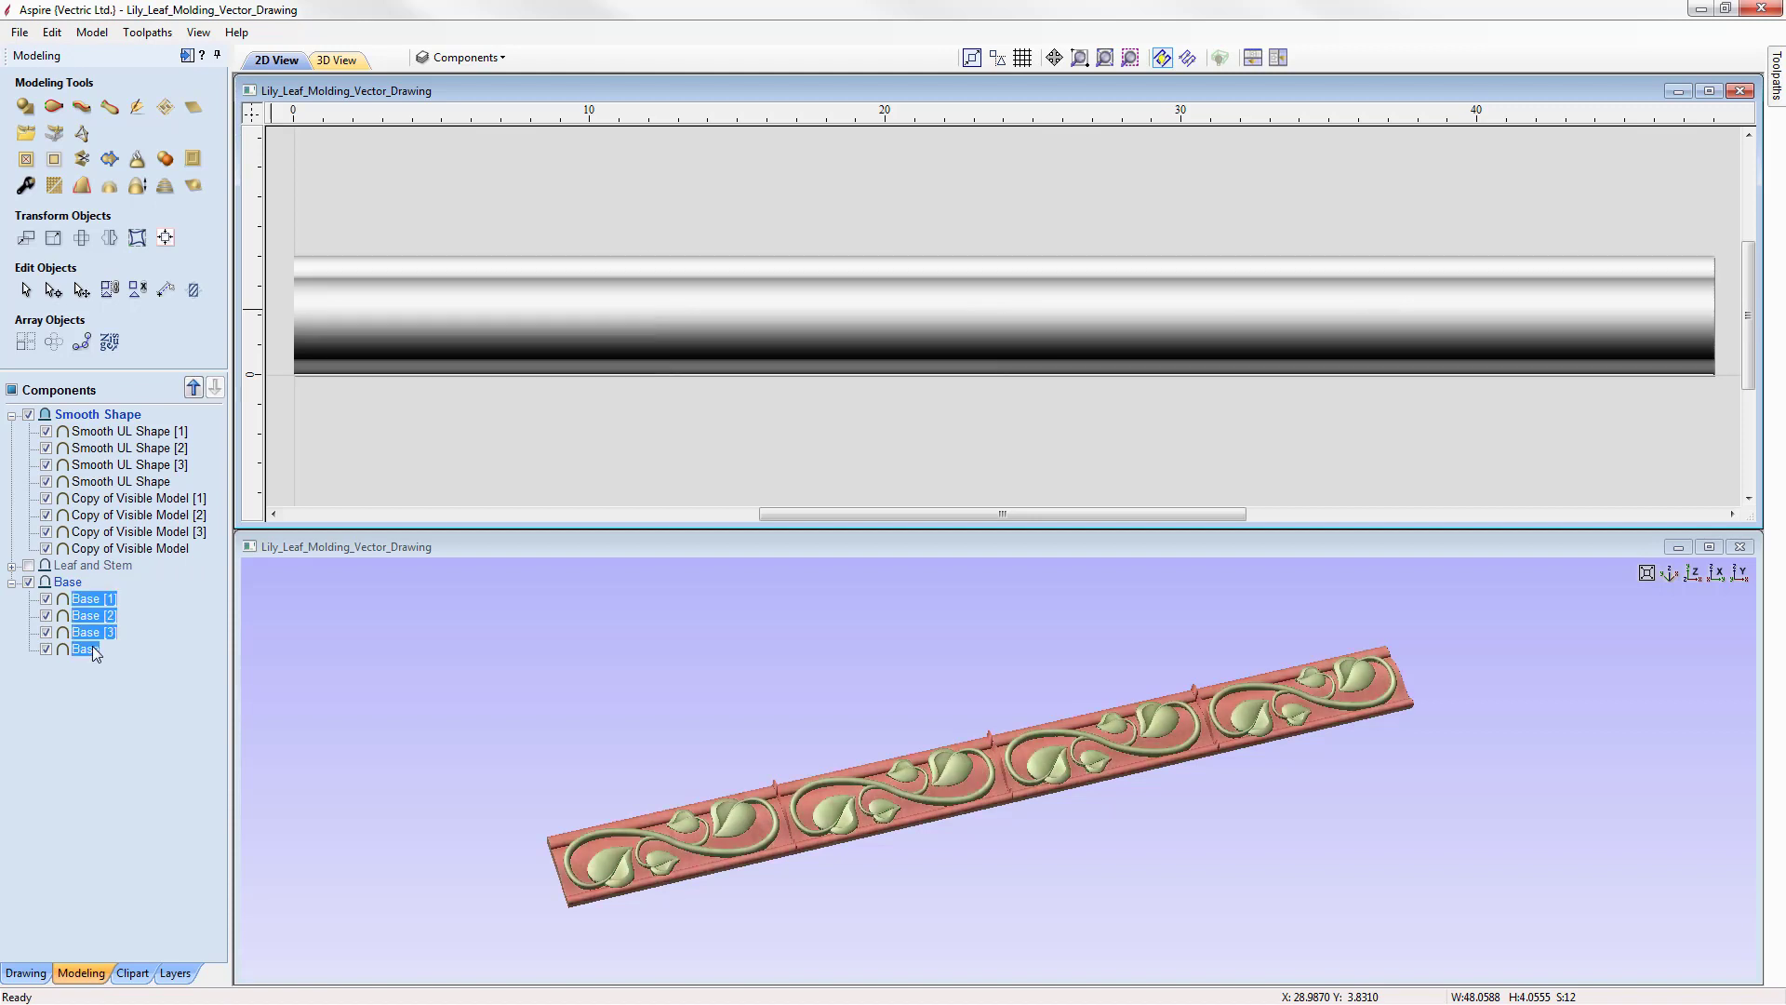
{"action": "right_click", "coordinate": [92, 648]}
{"action": "mouse_move", "coordinate": [170, 661]}
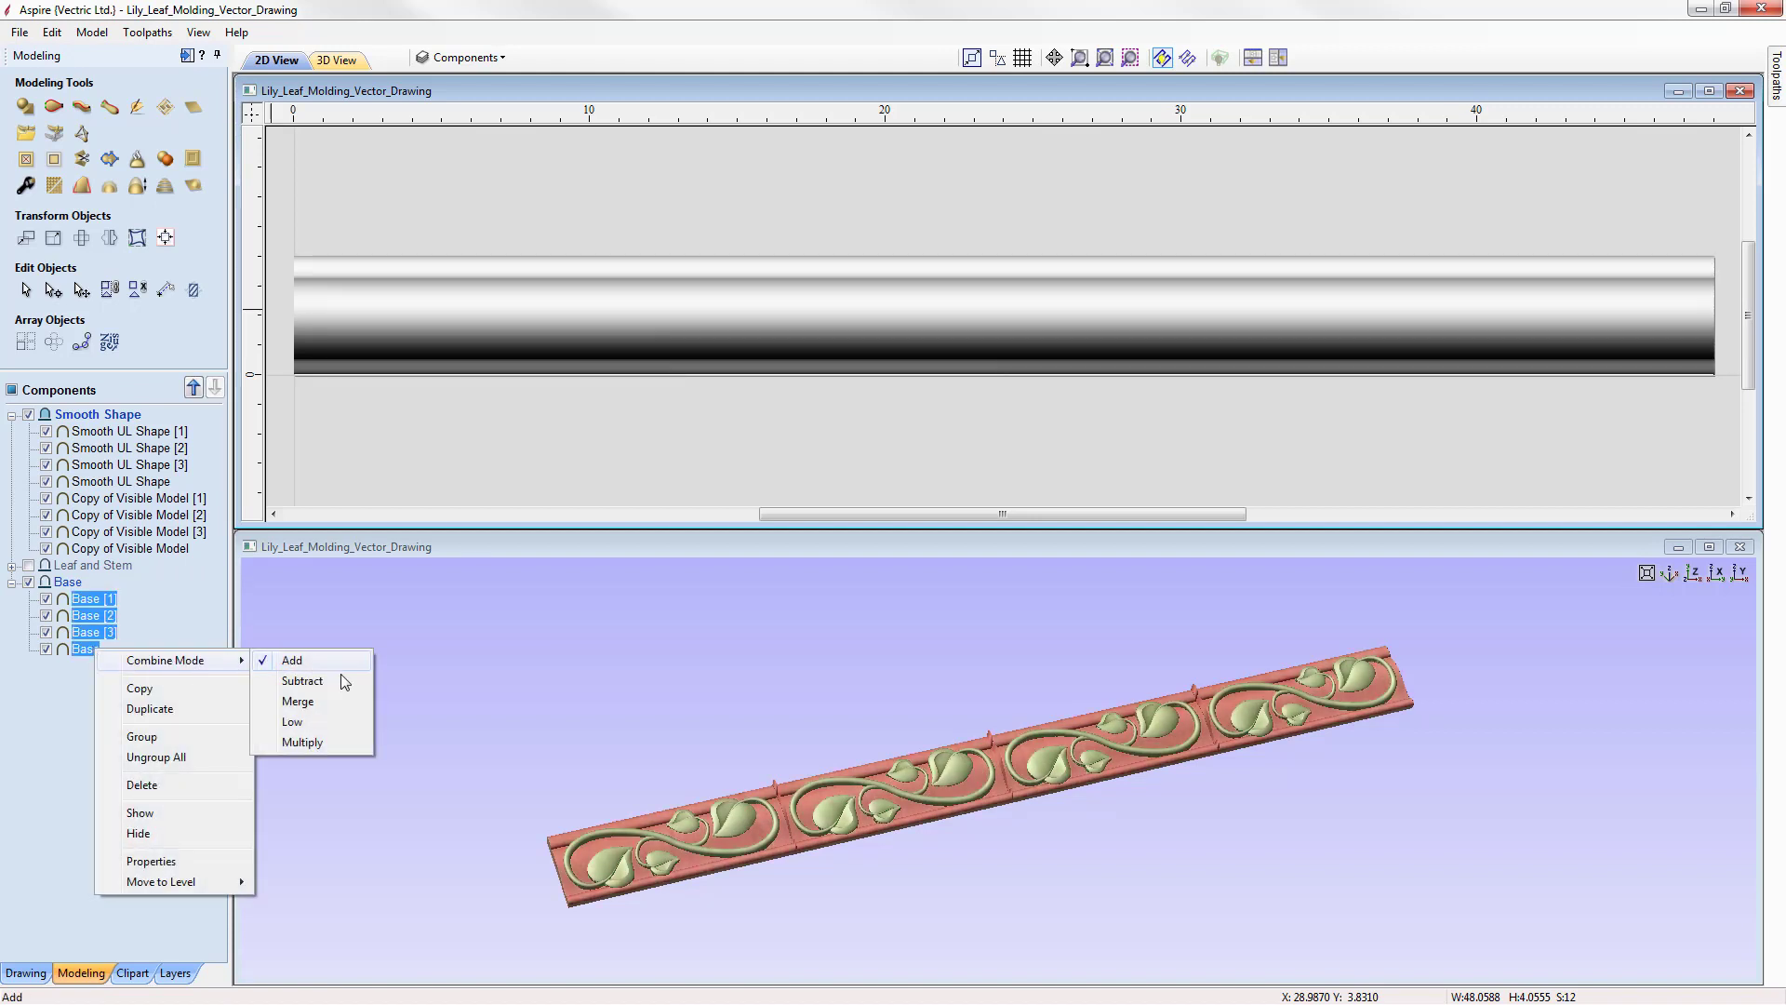
{"action": "left_click", "coordinate": [318, 701]}
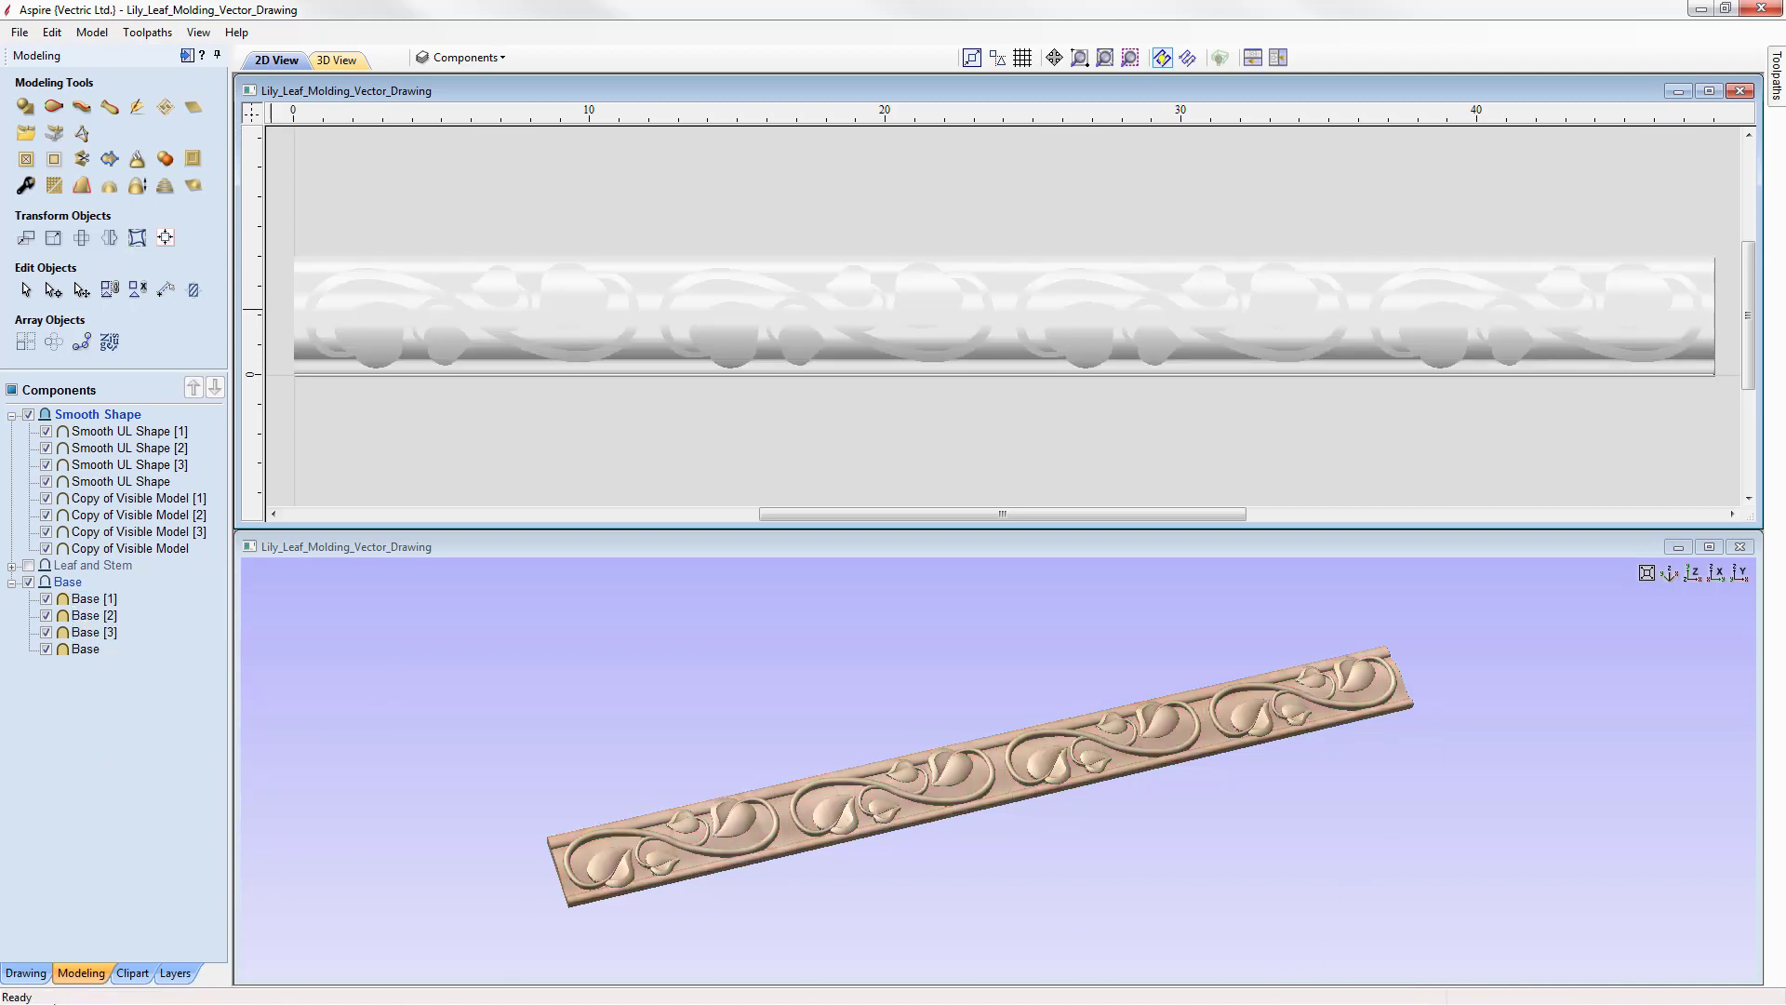
{"action": "right_click_drag", "start_coordinate": [1010, 670], "coordinate": [1010, 643]}
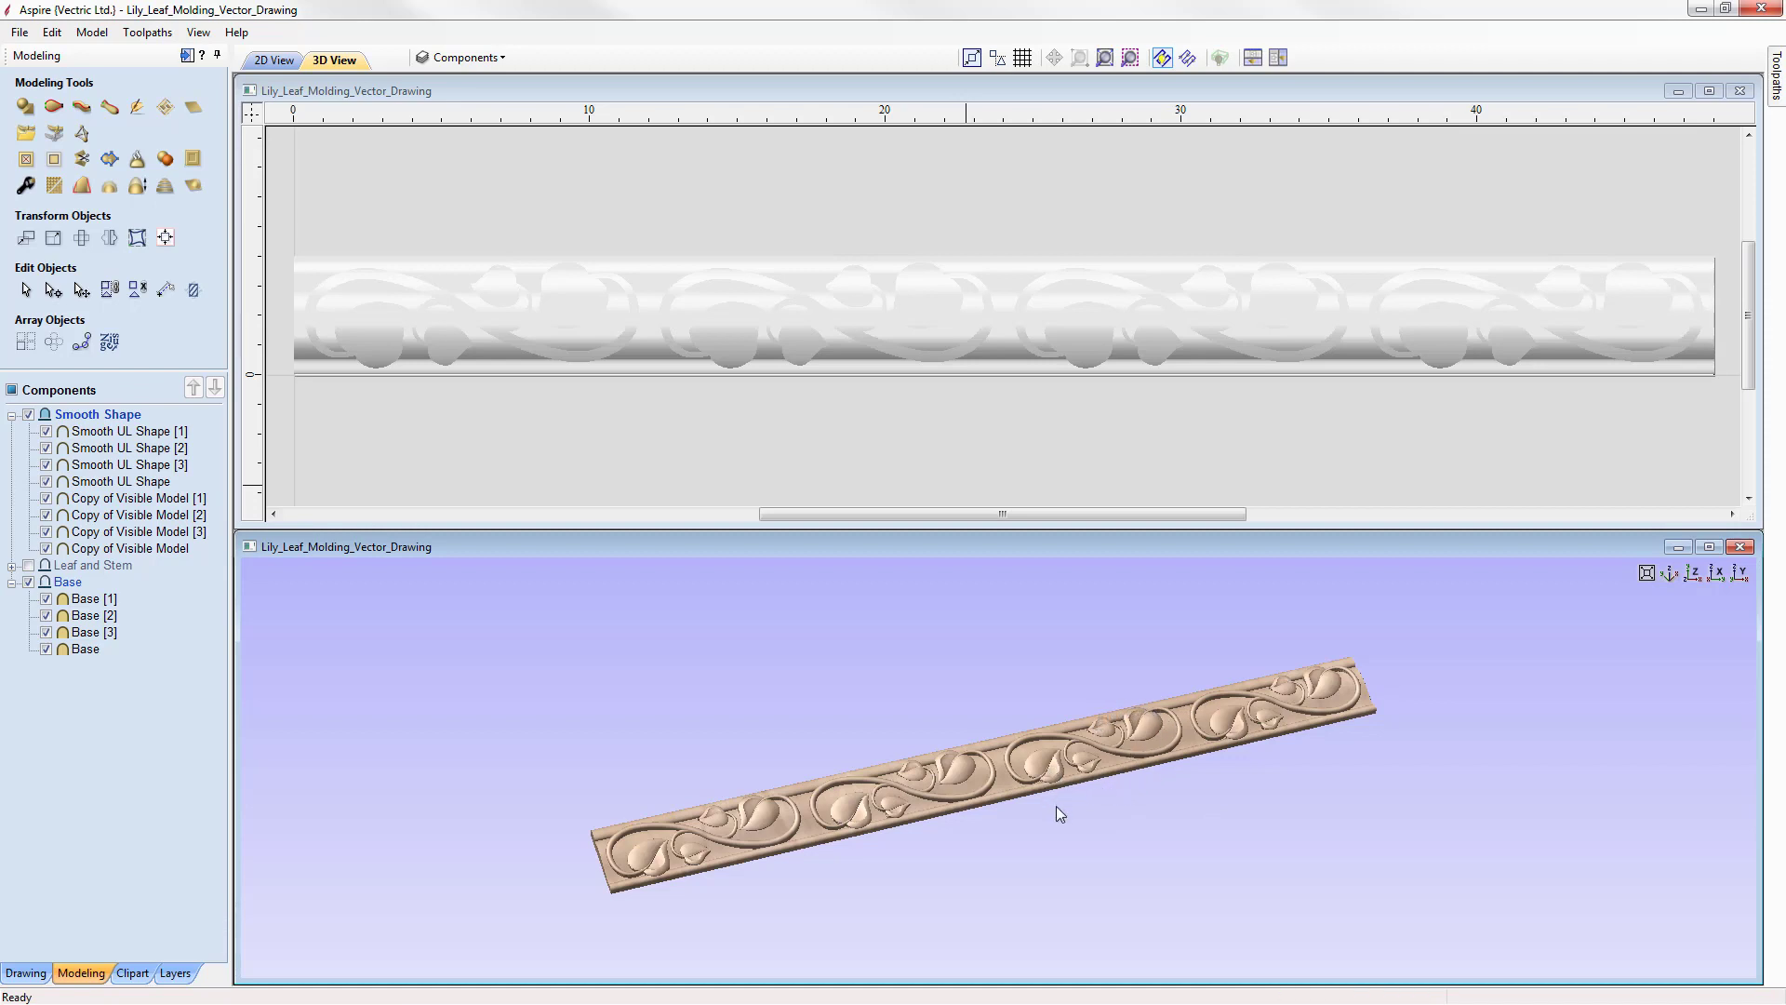
- Undo the combine mode change and the array copy of the components
{"action": "left_click", "coordinate": [51, 31]}
{"action": "left_click", "coordinate": [96, 54]}
{"action": "left_click", "coordinate": [52, 32]}
{"action": "left_click", "coordinate": [96, 53]}
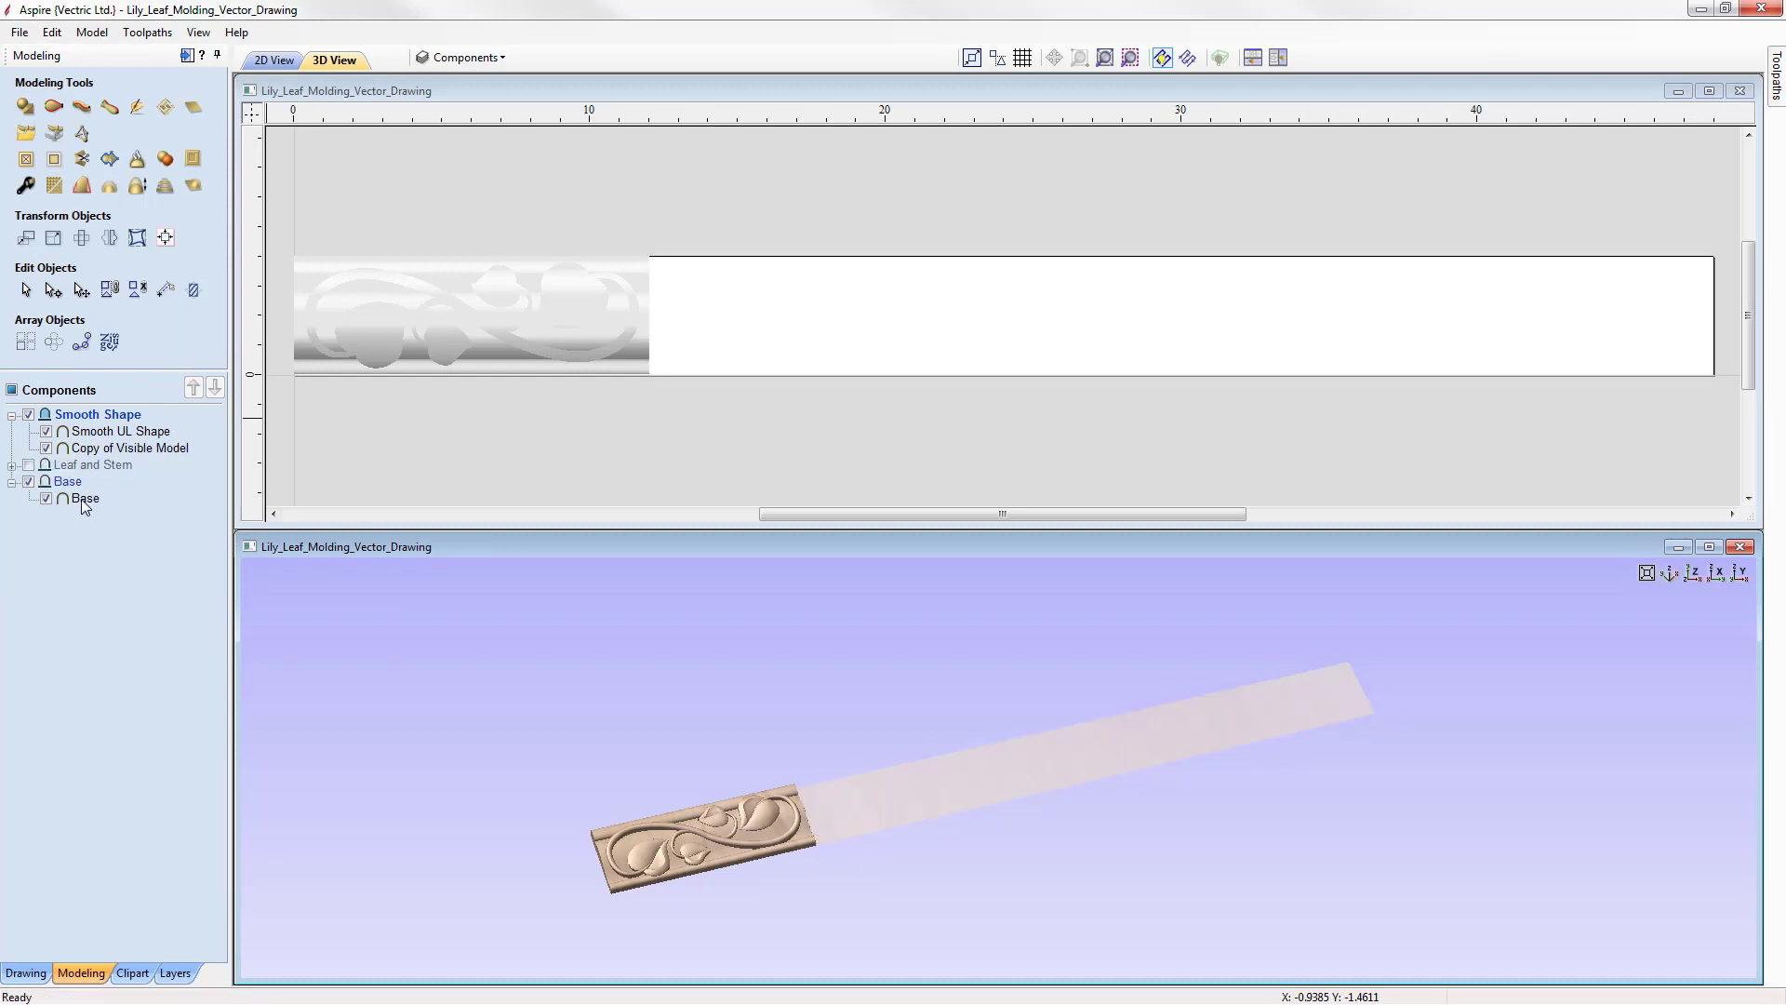
- Set the combine mode of the single Base component to Merge
{"action": "left_click", "coordinate": [82, 503]}
{"action": "right_click", "coordinate": [91, 503]}
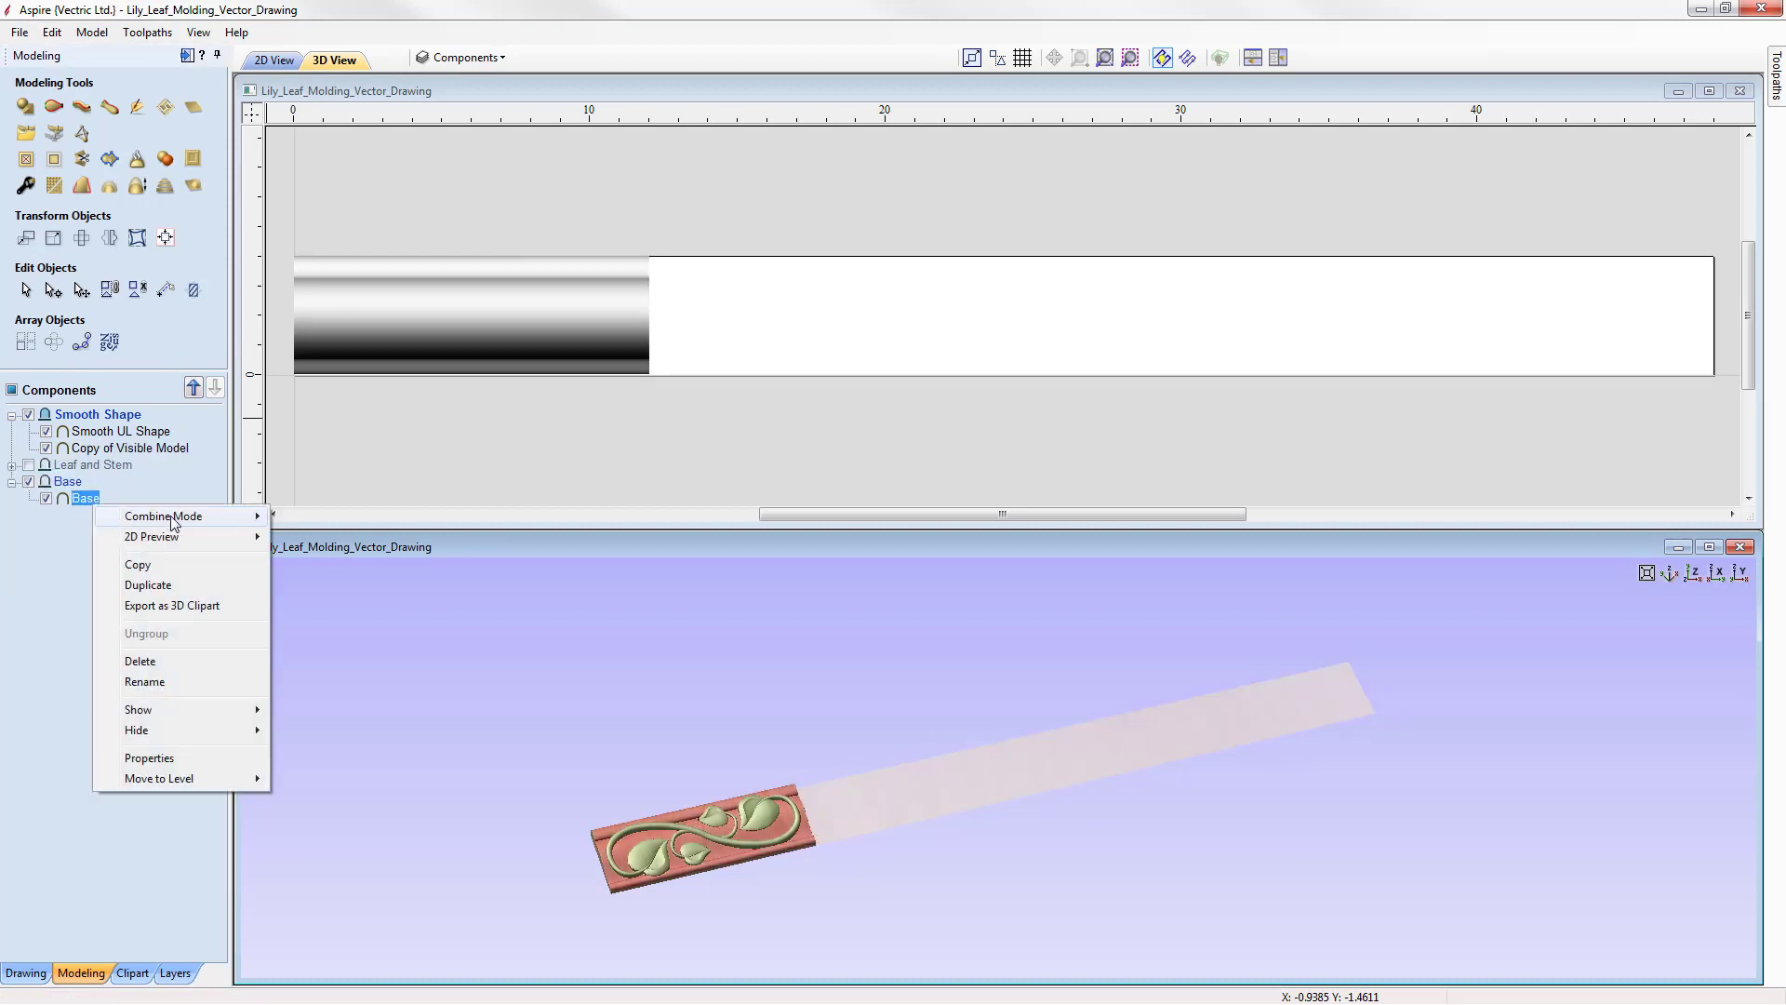
{"action": "mouse_move", "coordinate": [172, 524]}
{"action": "left_click", "coordinate": [327, 562]}
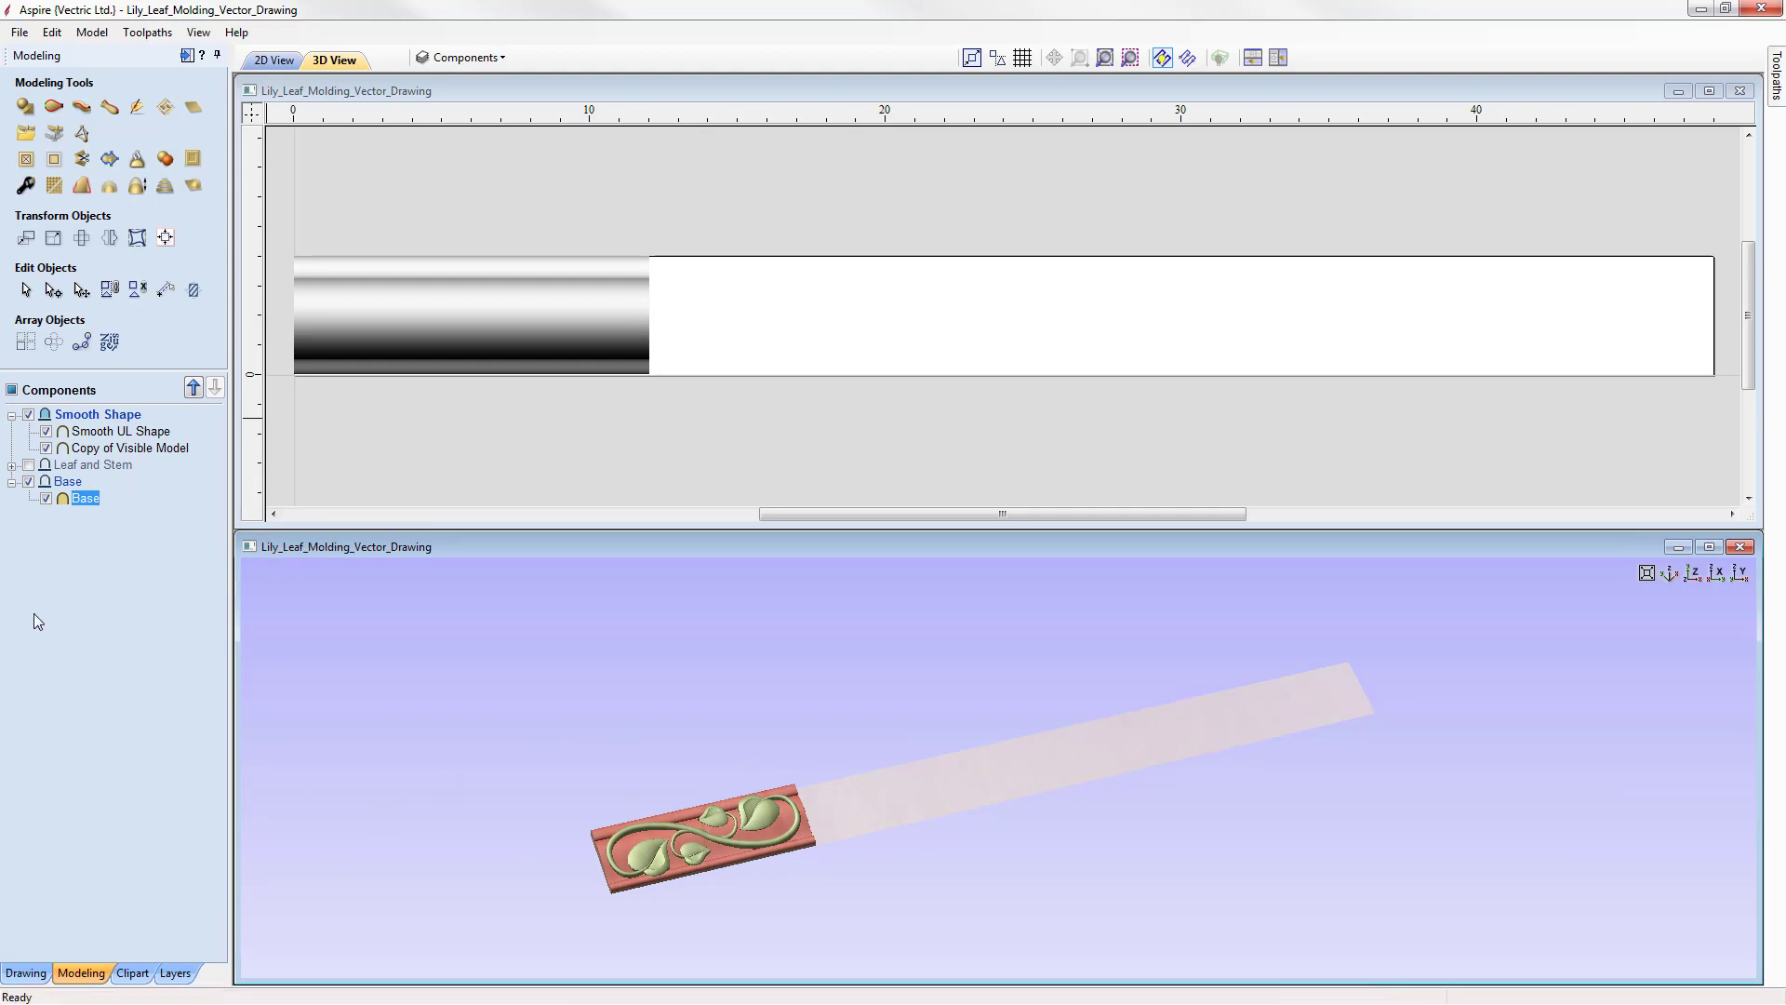
{"action": "left_click", "coordinate": [97, 562]}
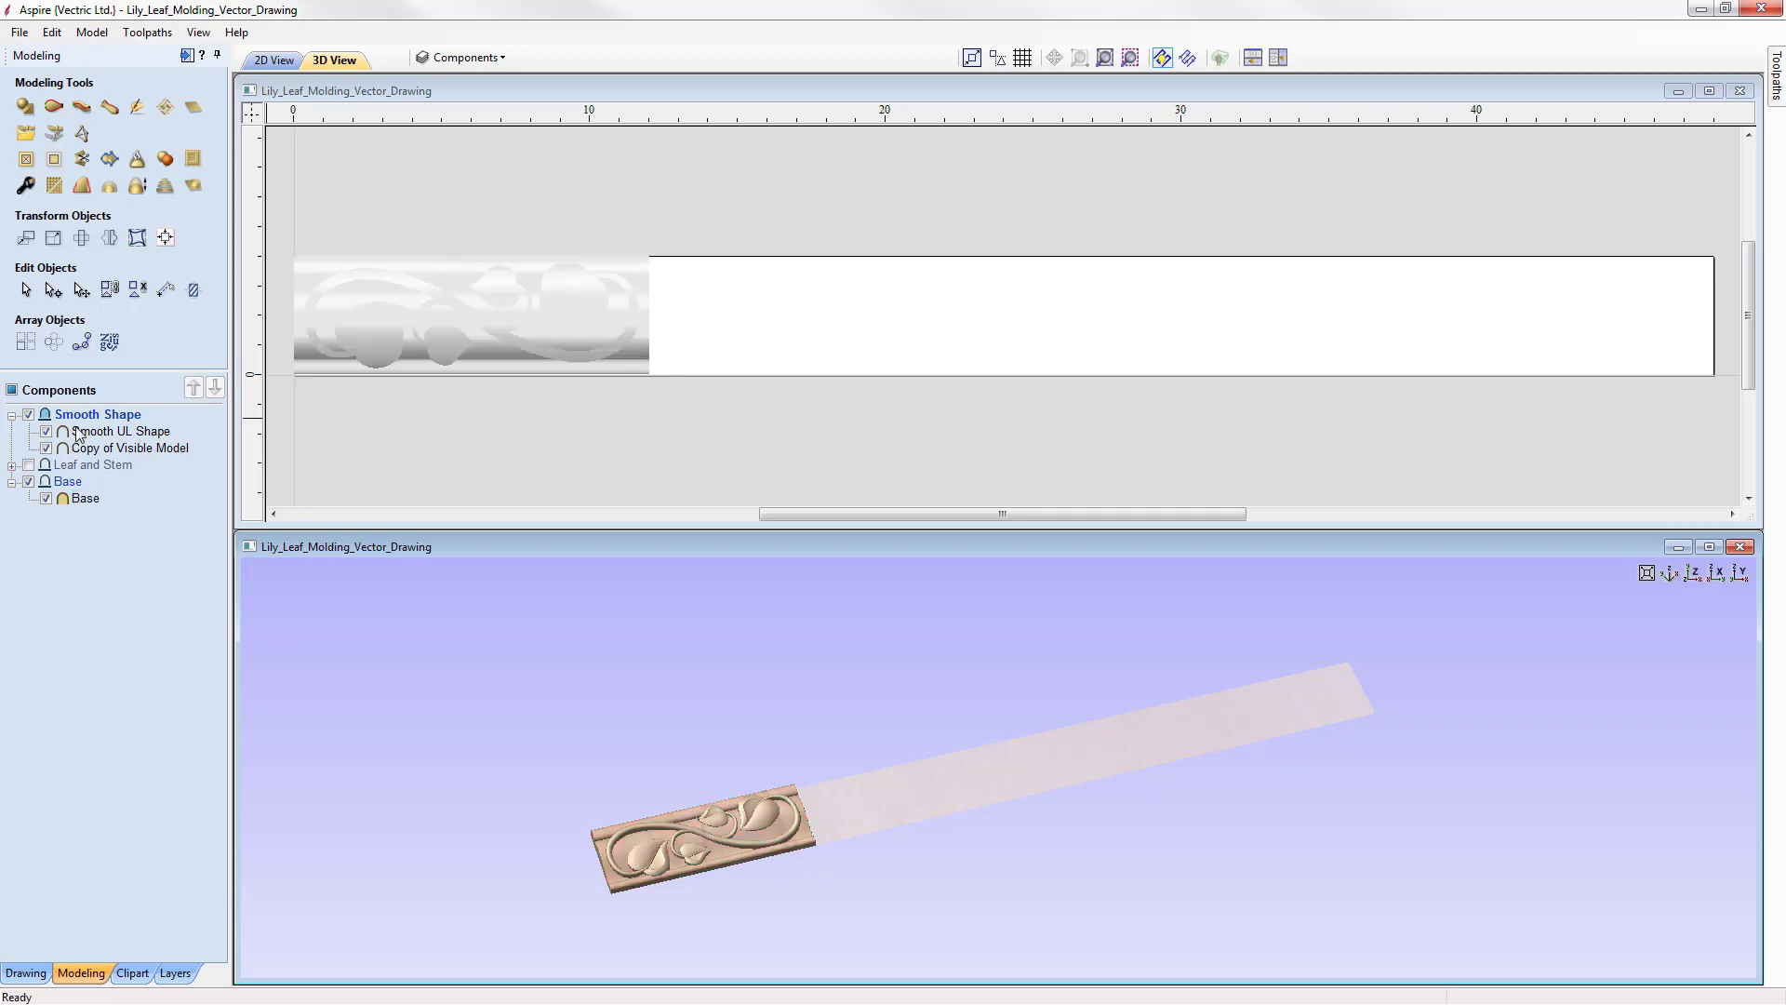
- Insert a new level above Smooth Shape and rename it Alternate Array
{"action": "right_click", "coordinate": [130, 421]}
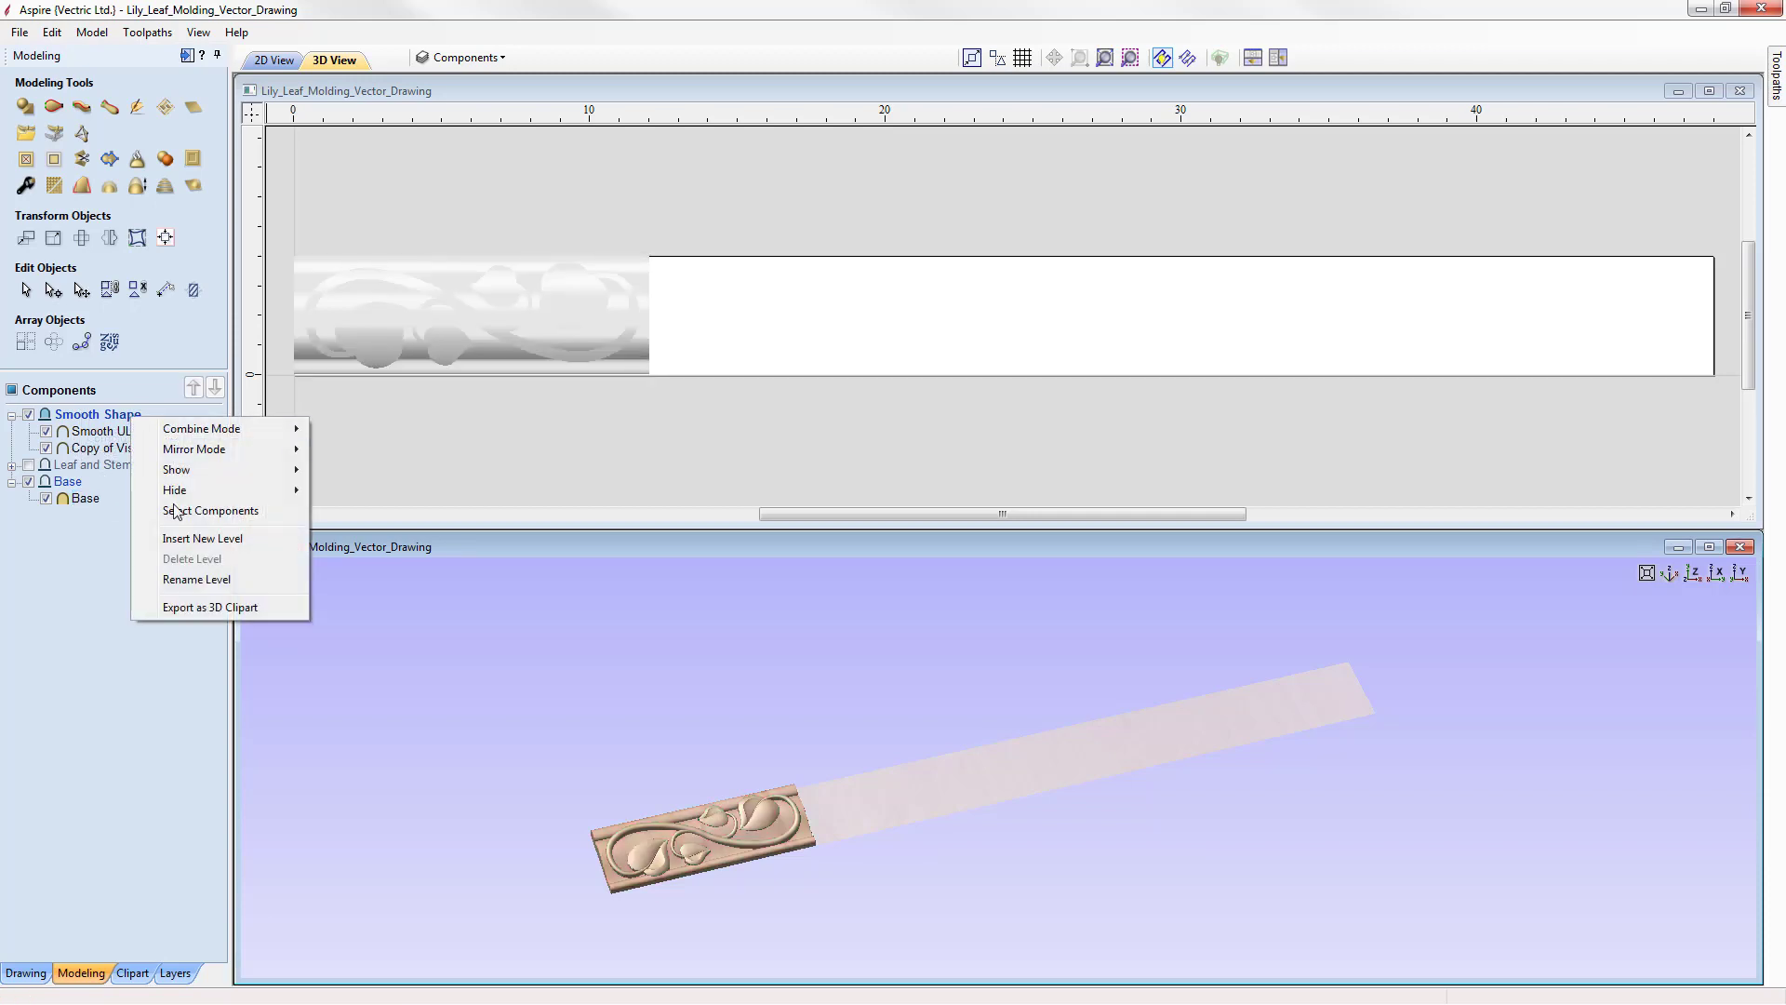
{"action": "left_click", "coordinate": [198, 536]}
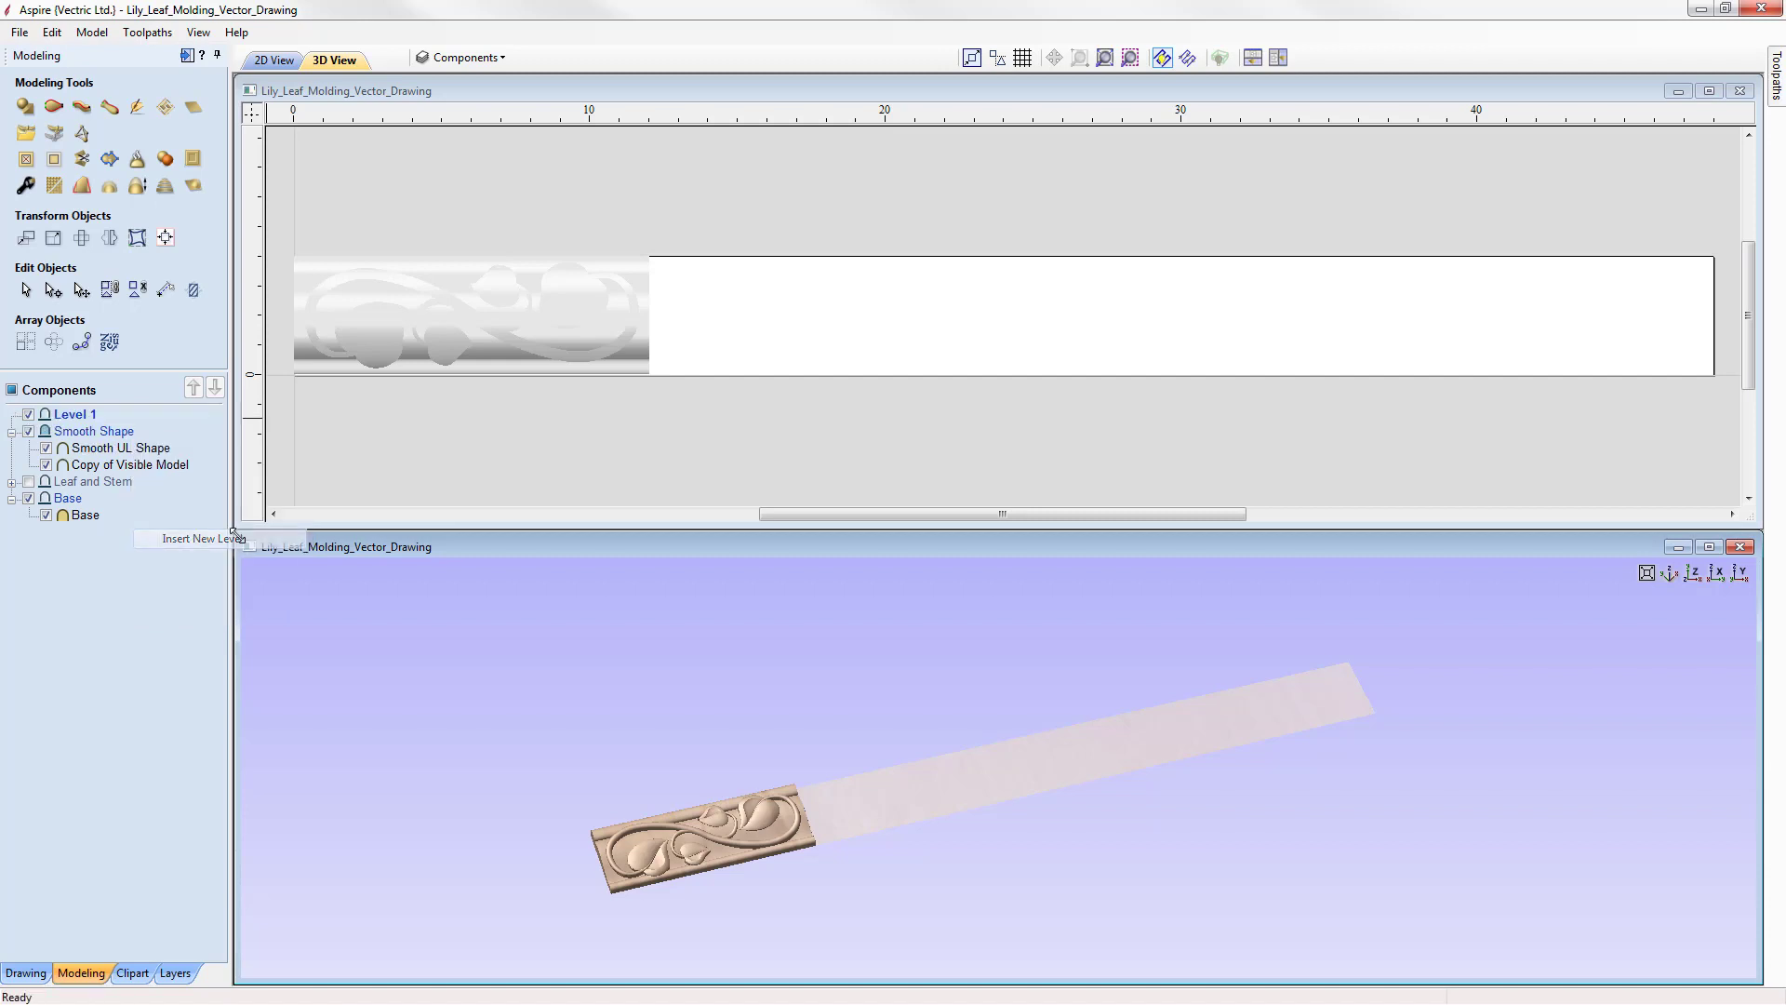
{"action": "right_click", "coordinate": [80, 418]}
{"action": "left_click", "coordinate": [147, 583]}
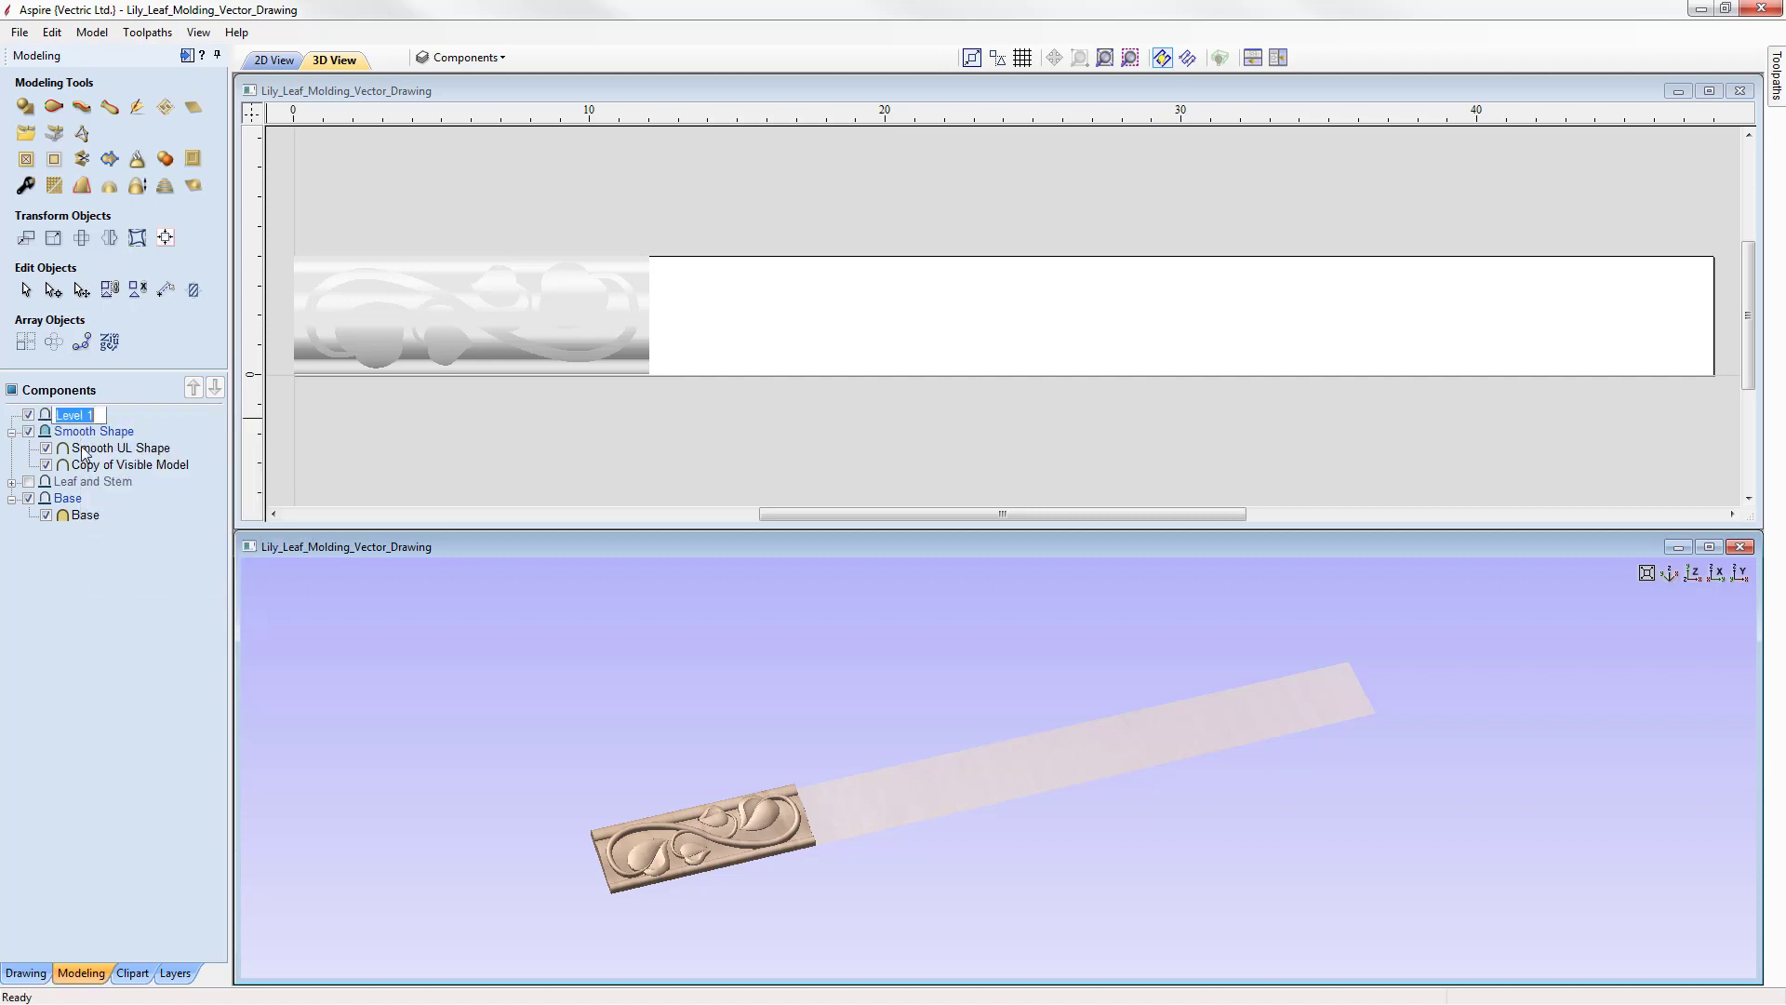
{"action": "type", "text": "Alternate Array"}
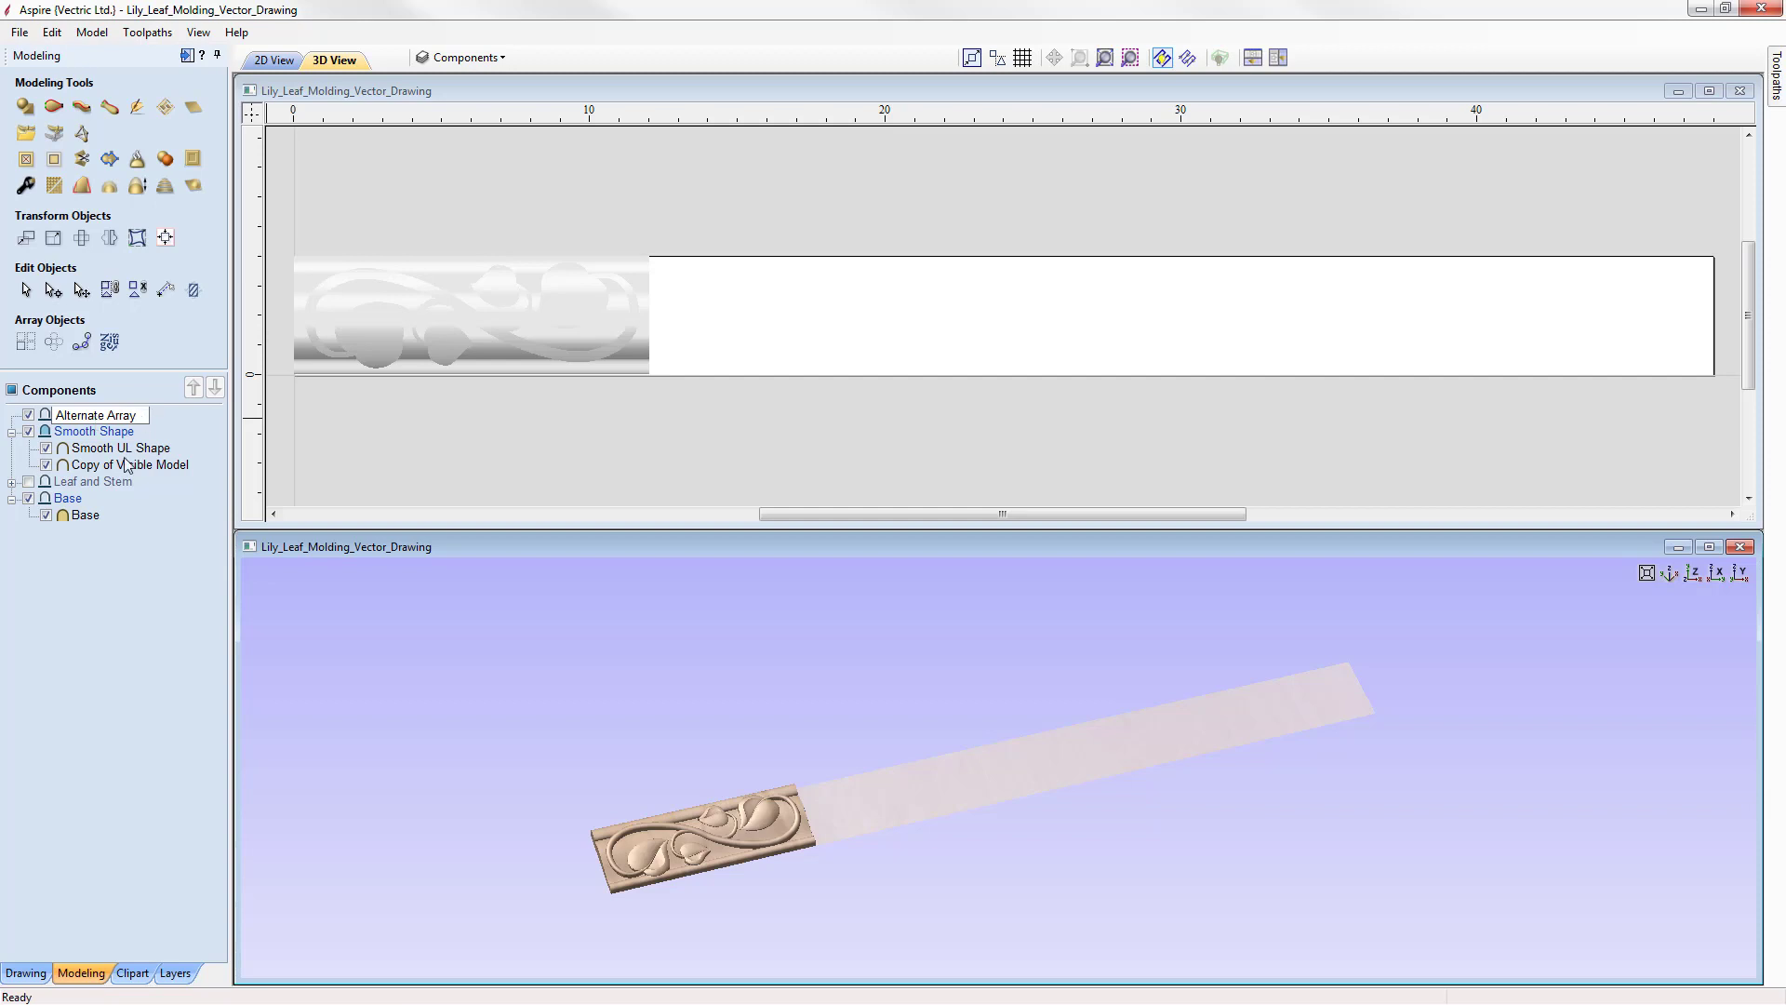
{"action": "left_click", "coordinate": [137, 551]}
- Copy the visible leaf and stem model without the Base onto the Alternate Array level, and hide the Smooth Shape level
{"action": "left_click", "coordinate": [47, 518]}
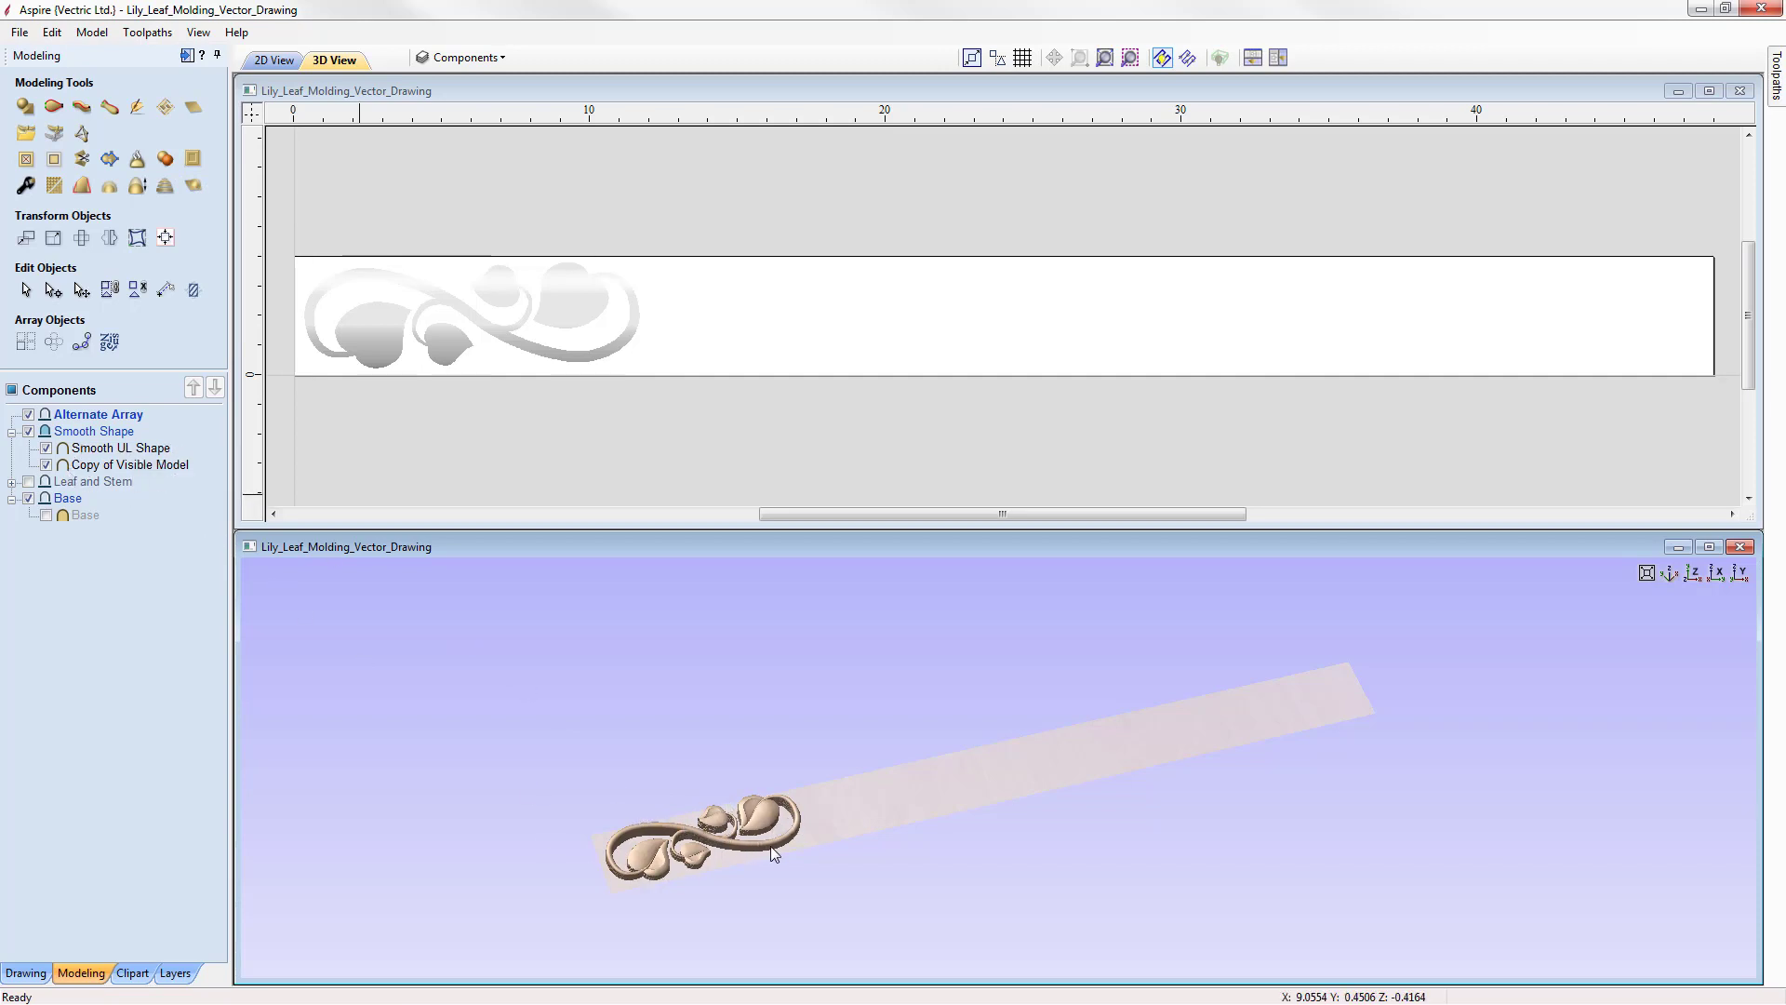
{"action": "left_click", "coordinate": [165, 162]}
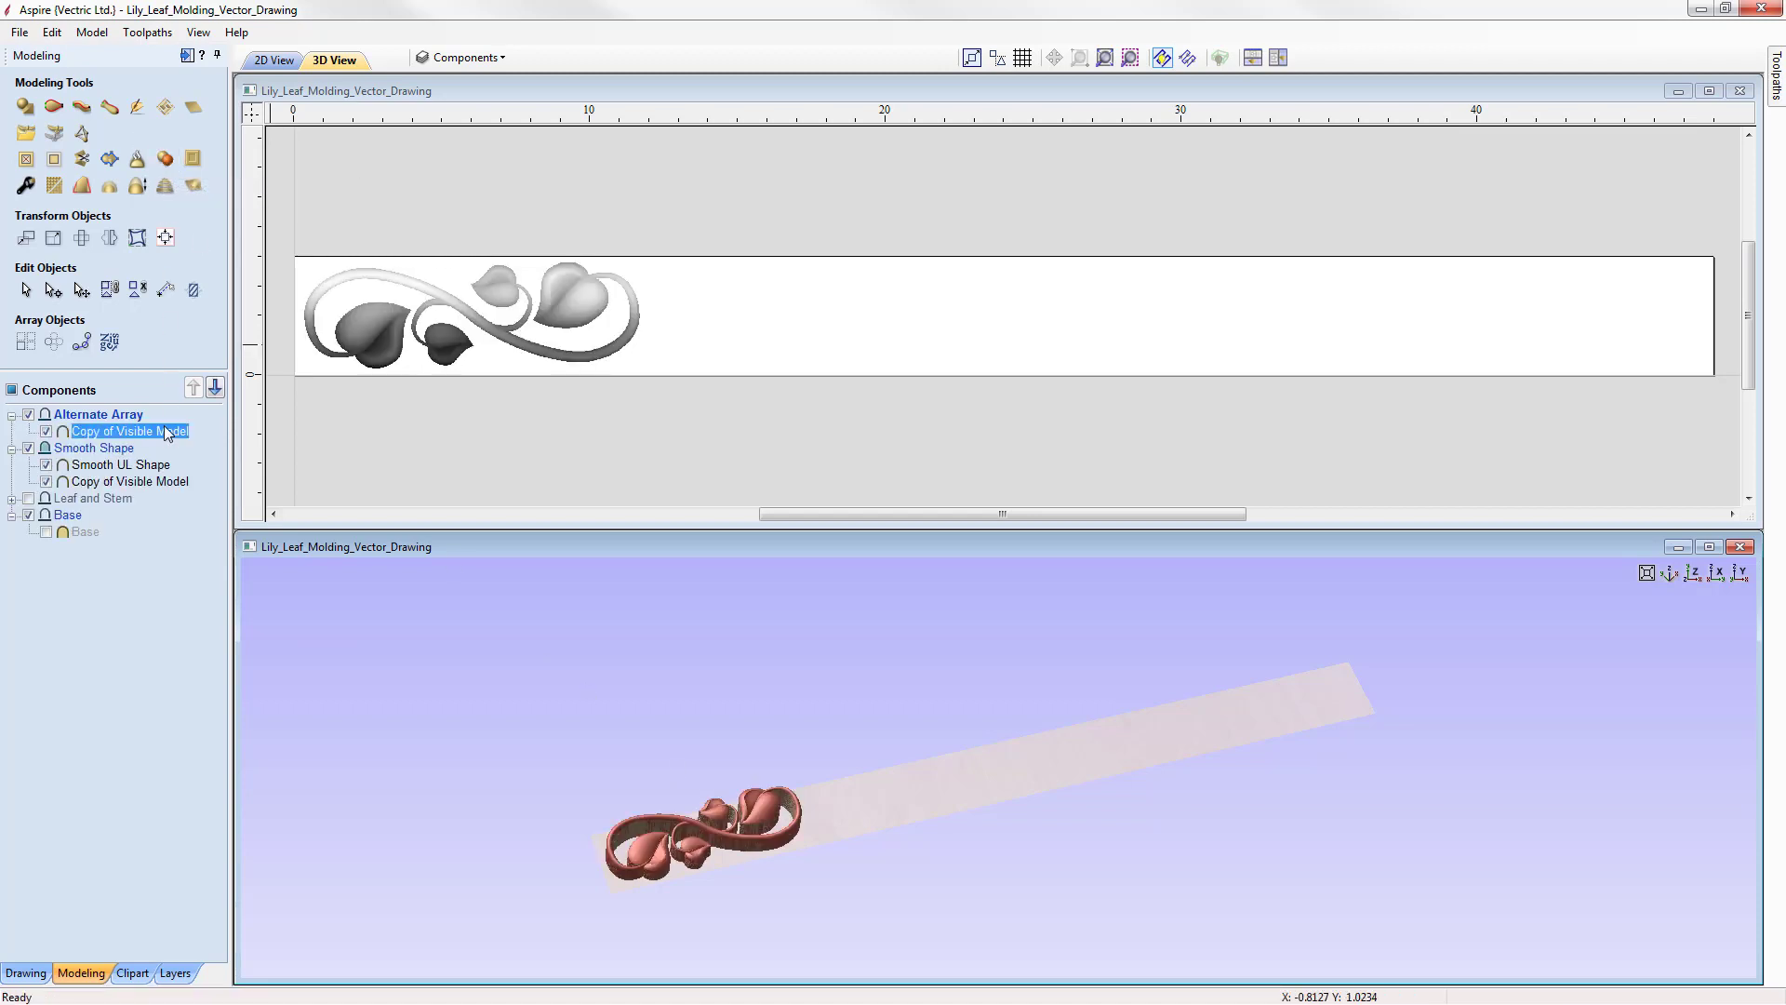
{"action": "left_click", "coordinate": [29, 448]}
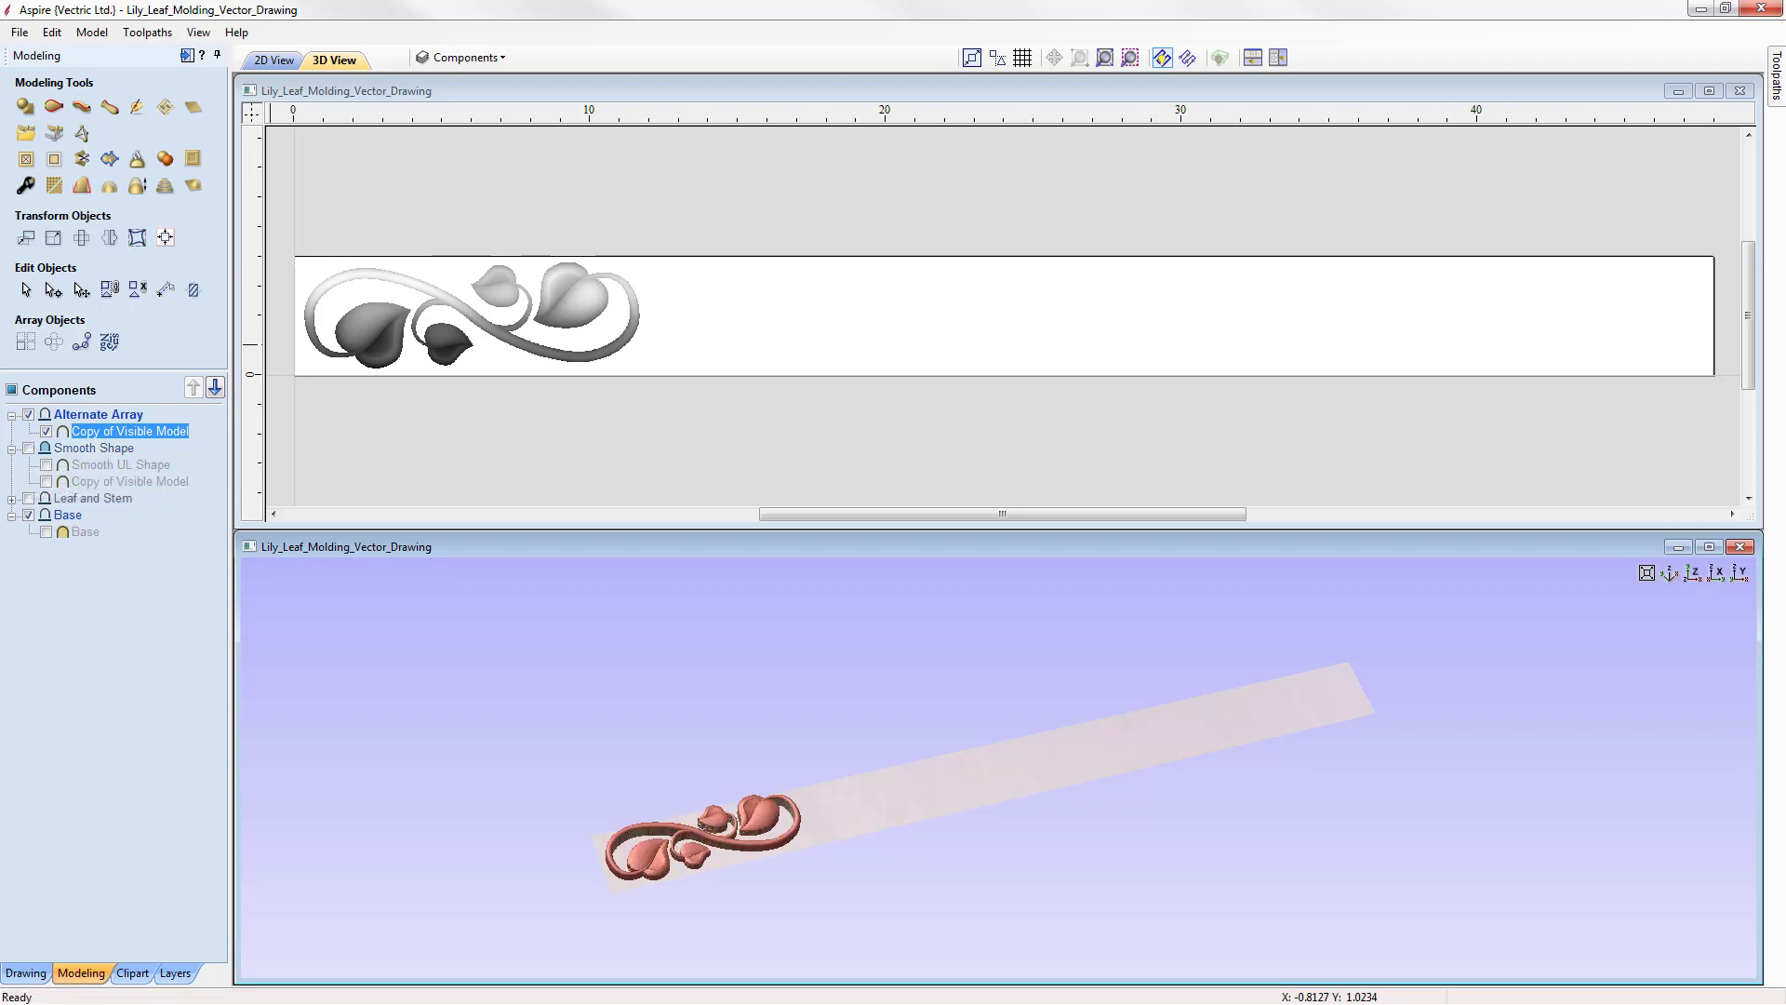
{"action": "left_click", "coordinate": [12, 449]}
{"action": "left_click", "coordinate": [46, 499]}
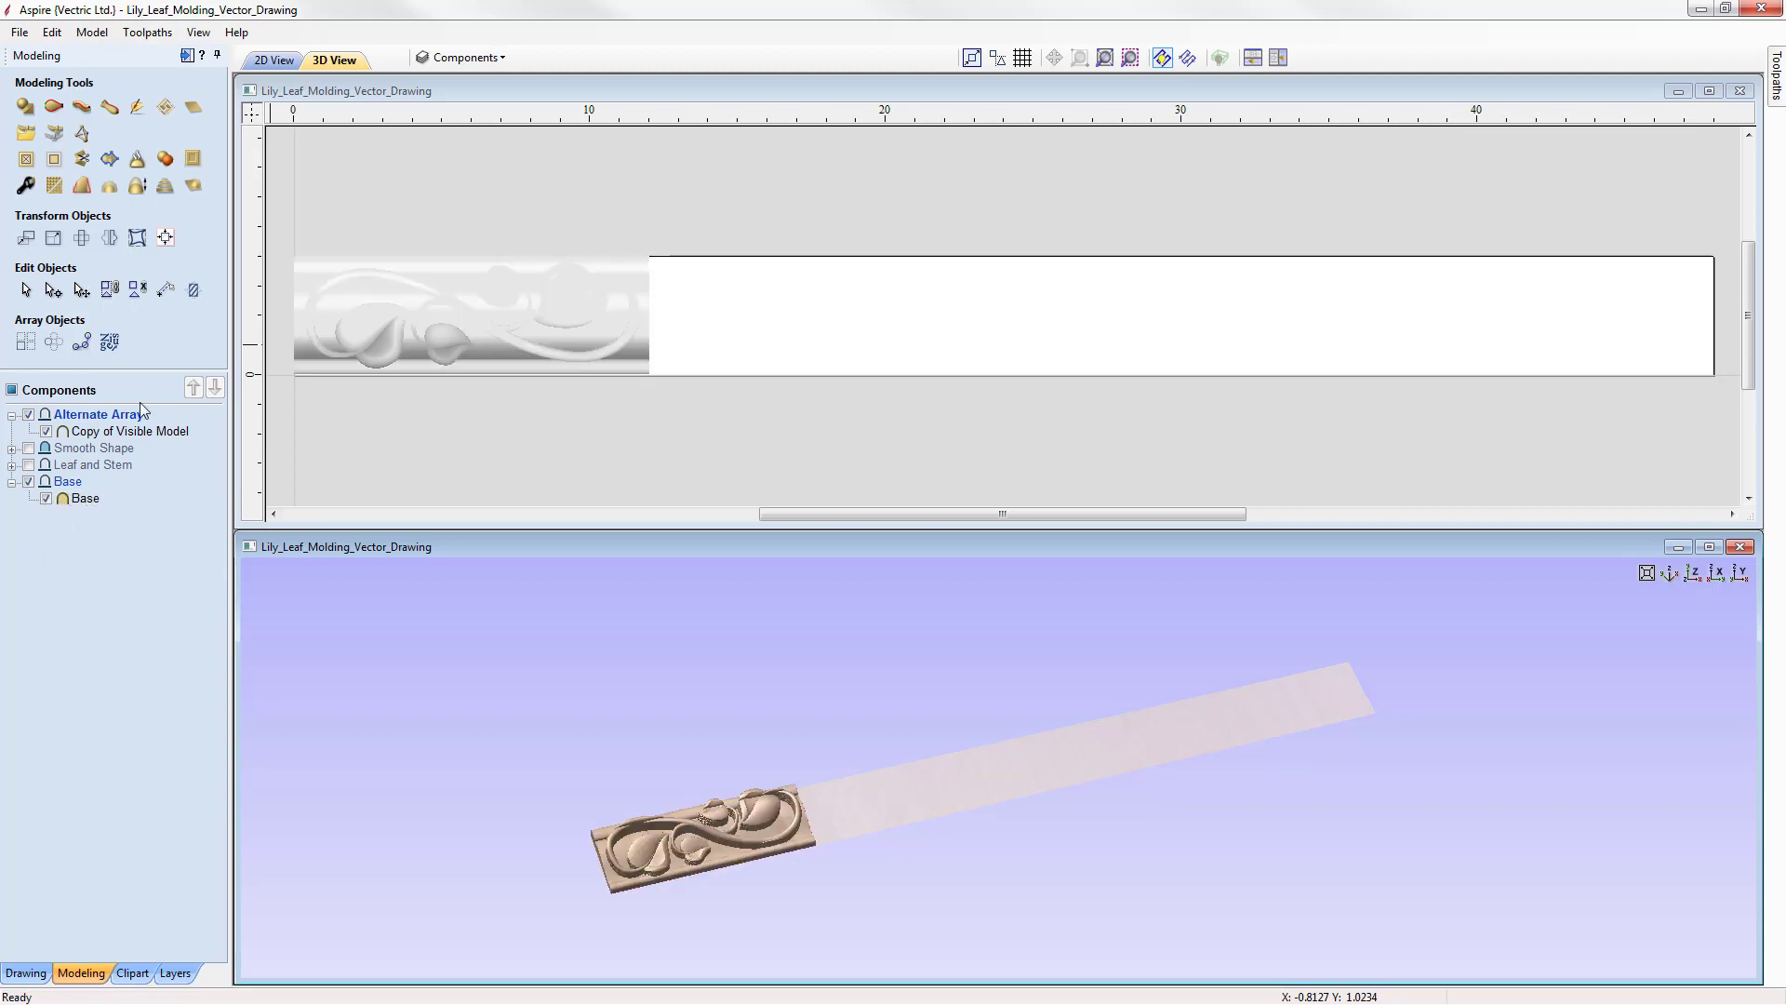
- Set the combine mode of the Alternate Array level to Merge
{"action": "left_click", "coordinate": [92, 415]}
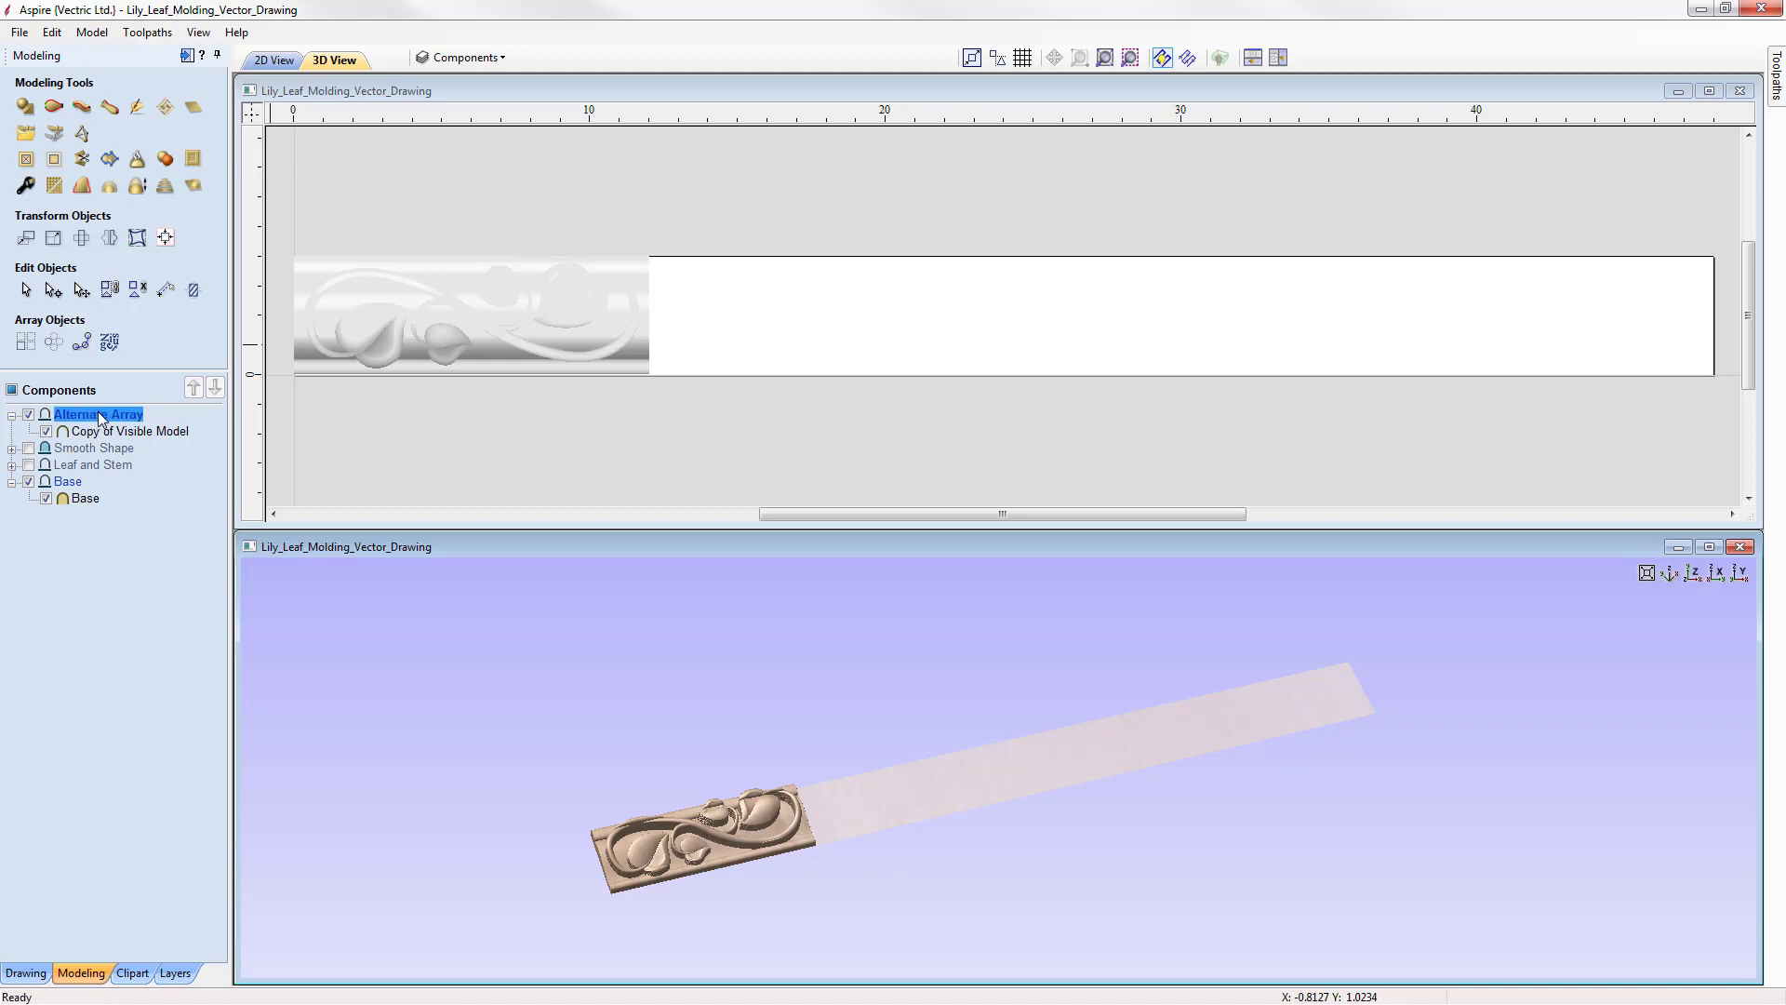
{"action": "right_click", "coordinate": [104, 422]}
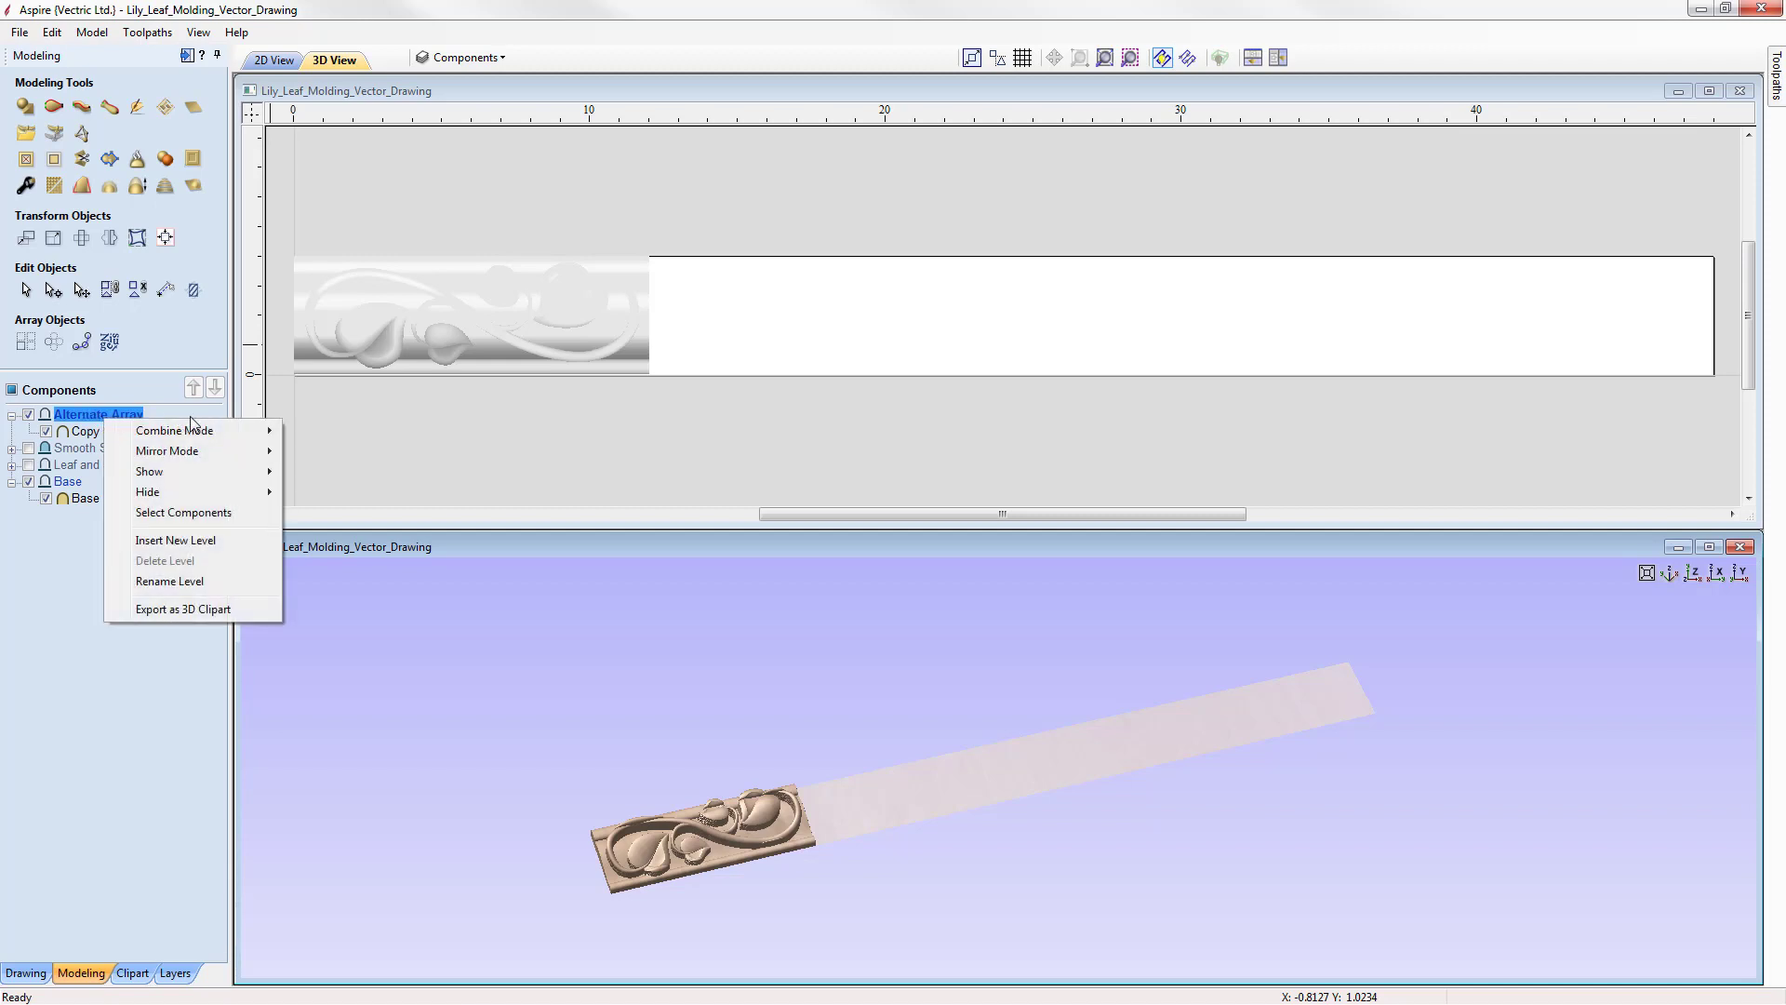
{"action": "left_click", "coordinate": [325, 471]}
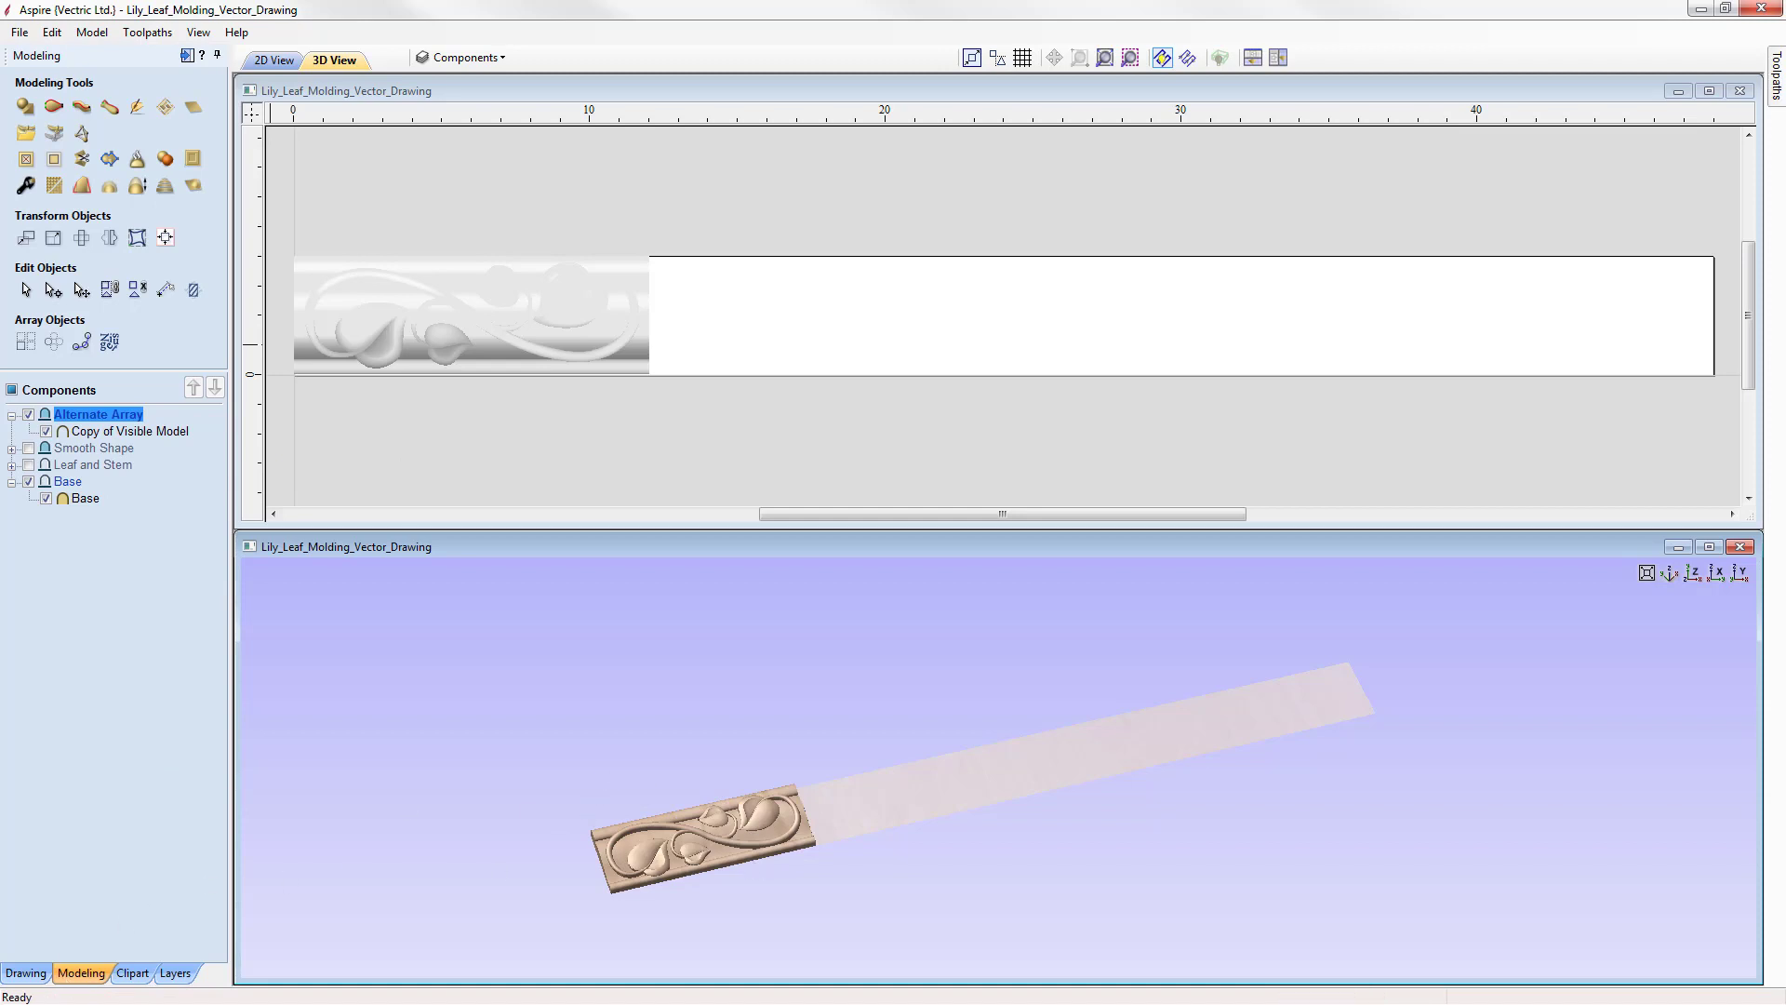
{"action": "left_click", "coordinate": [313, 1002]}
- Array copy the Base component in 1 row and 4 columns with a 12.0 inch X offset
{"action": "left_click", "coordinate": [70, 499]}
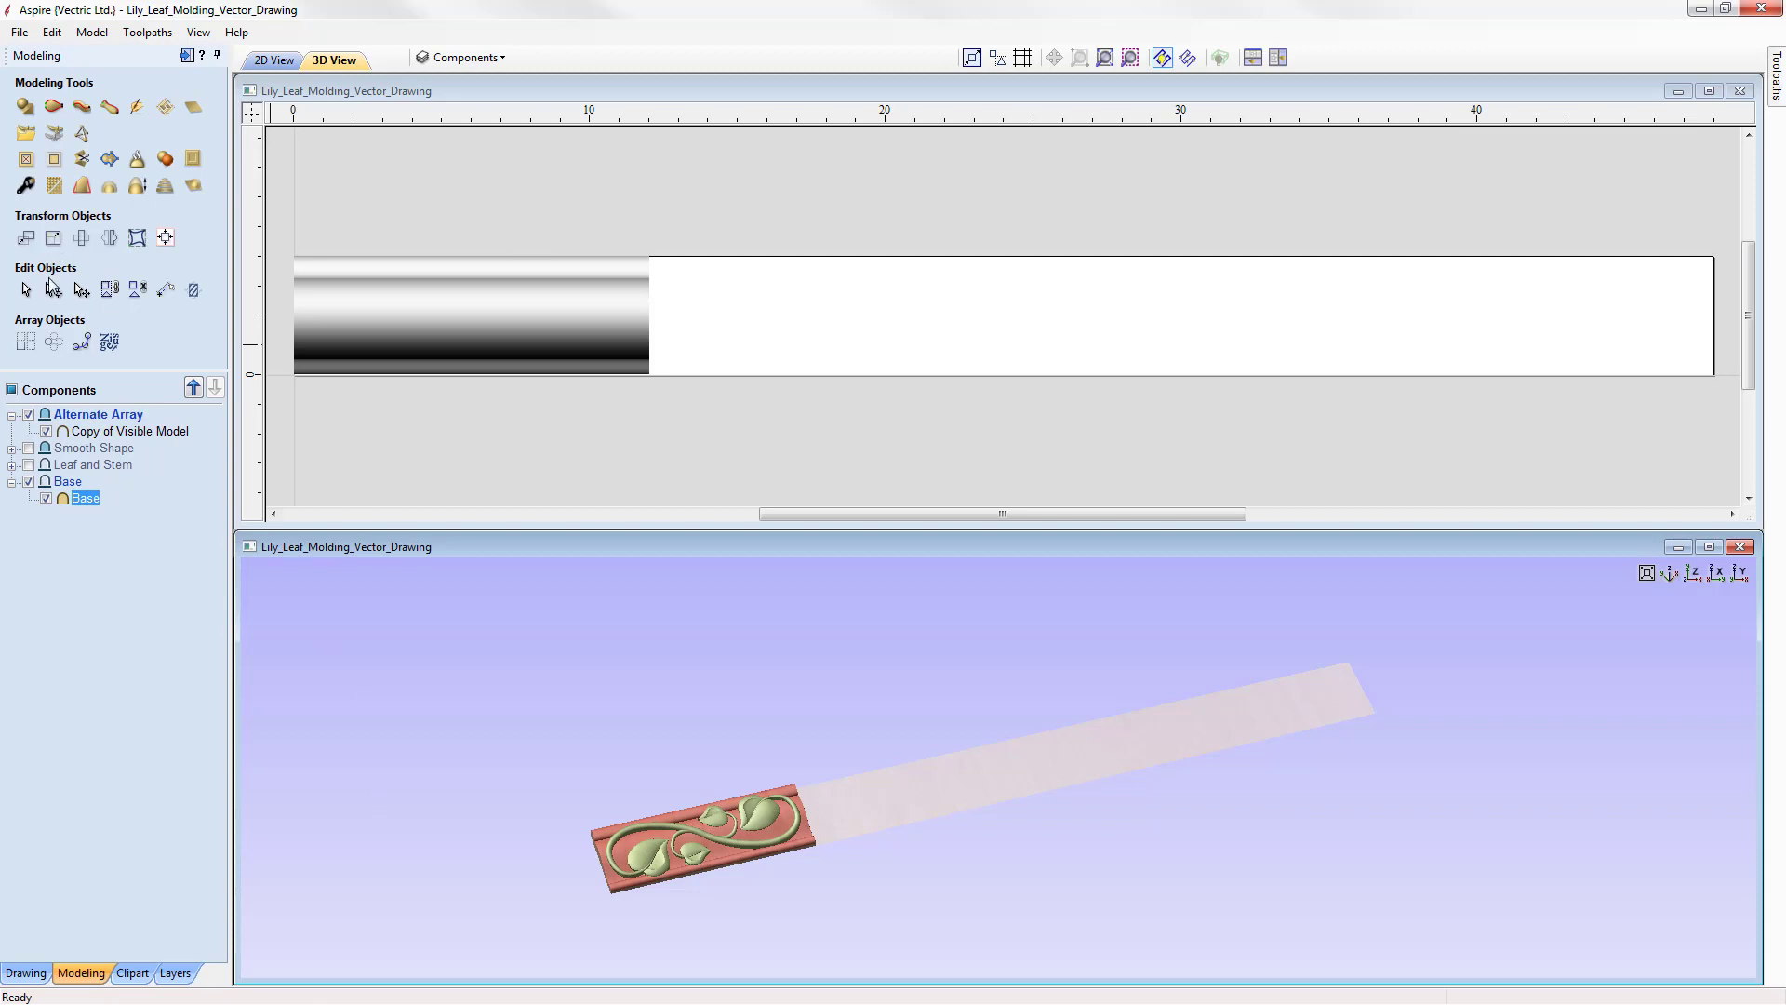
{"action": "left_click", "coordinate": [26, 344]}
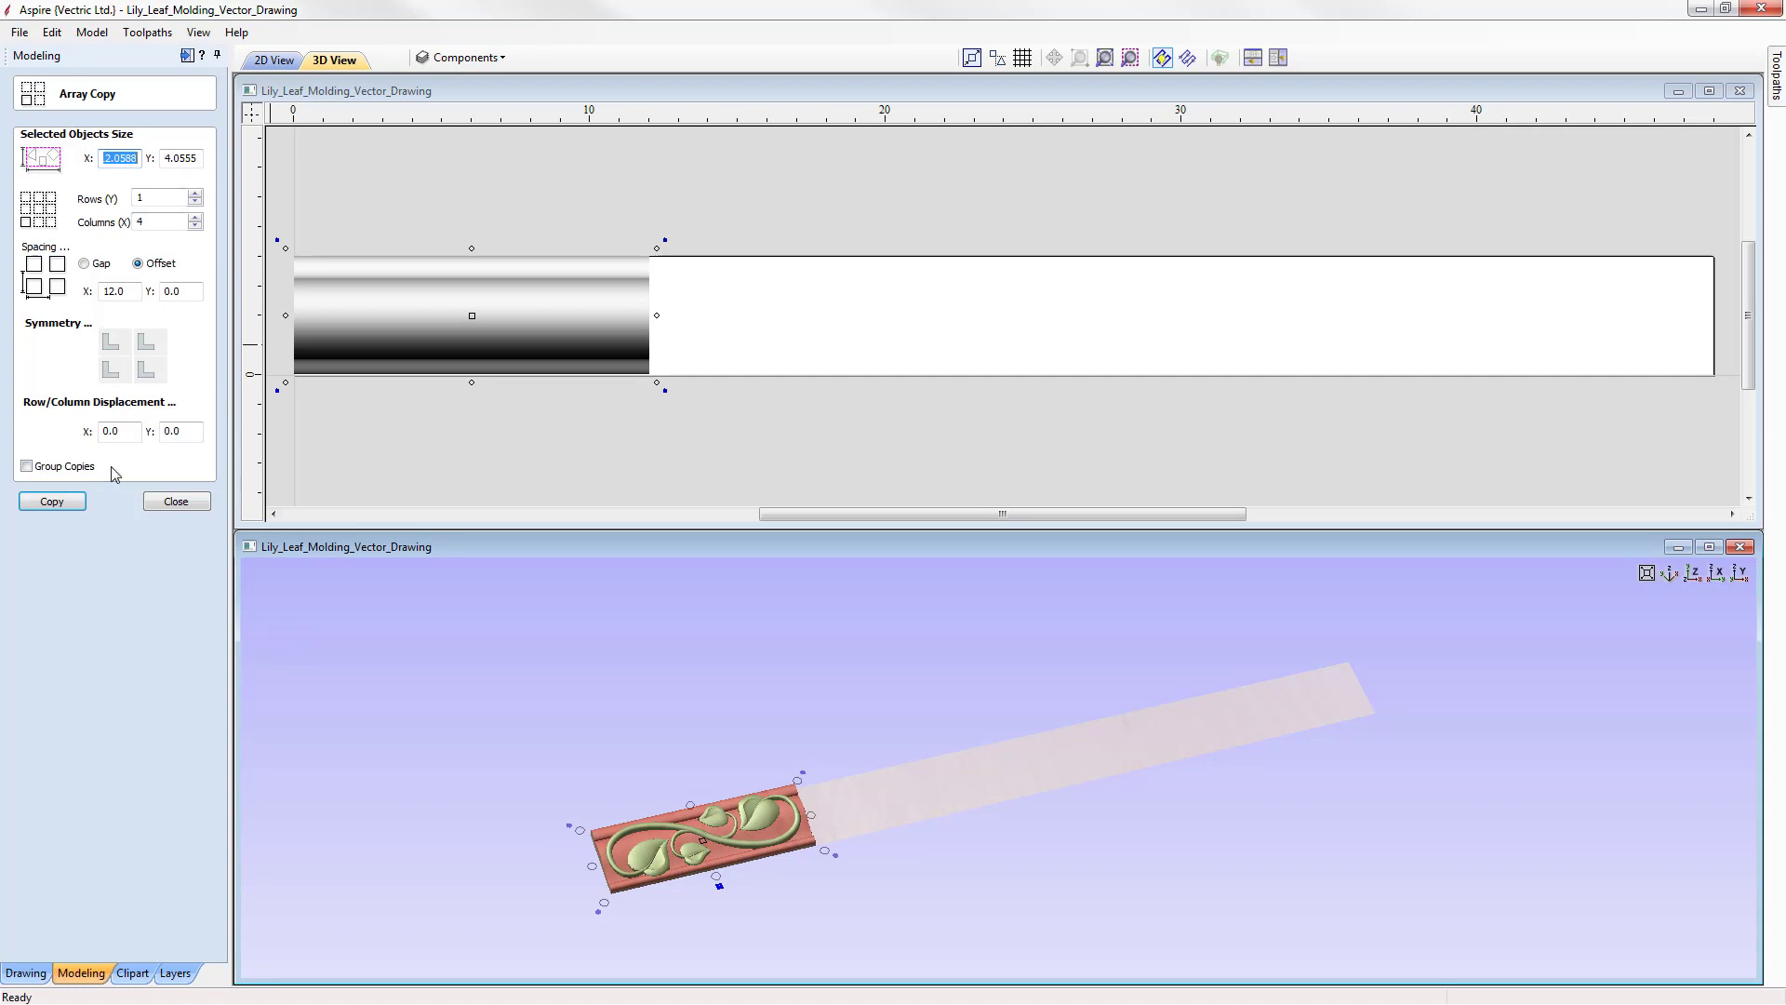
{"action": "left_click", "coordinate": [51, 502]}
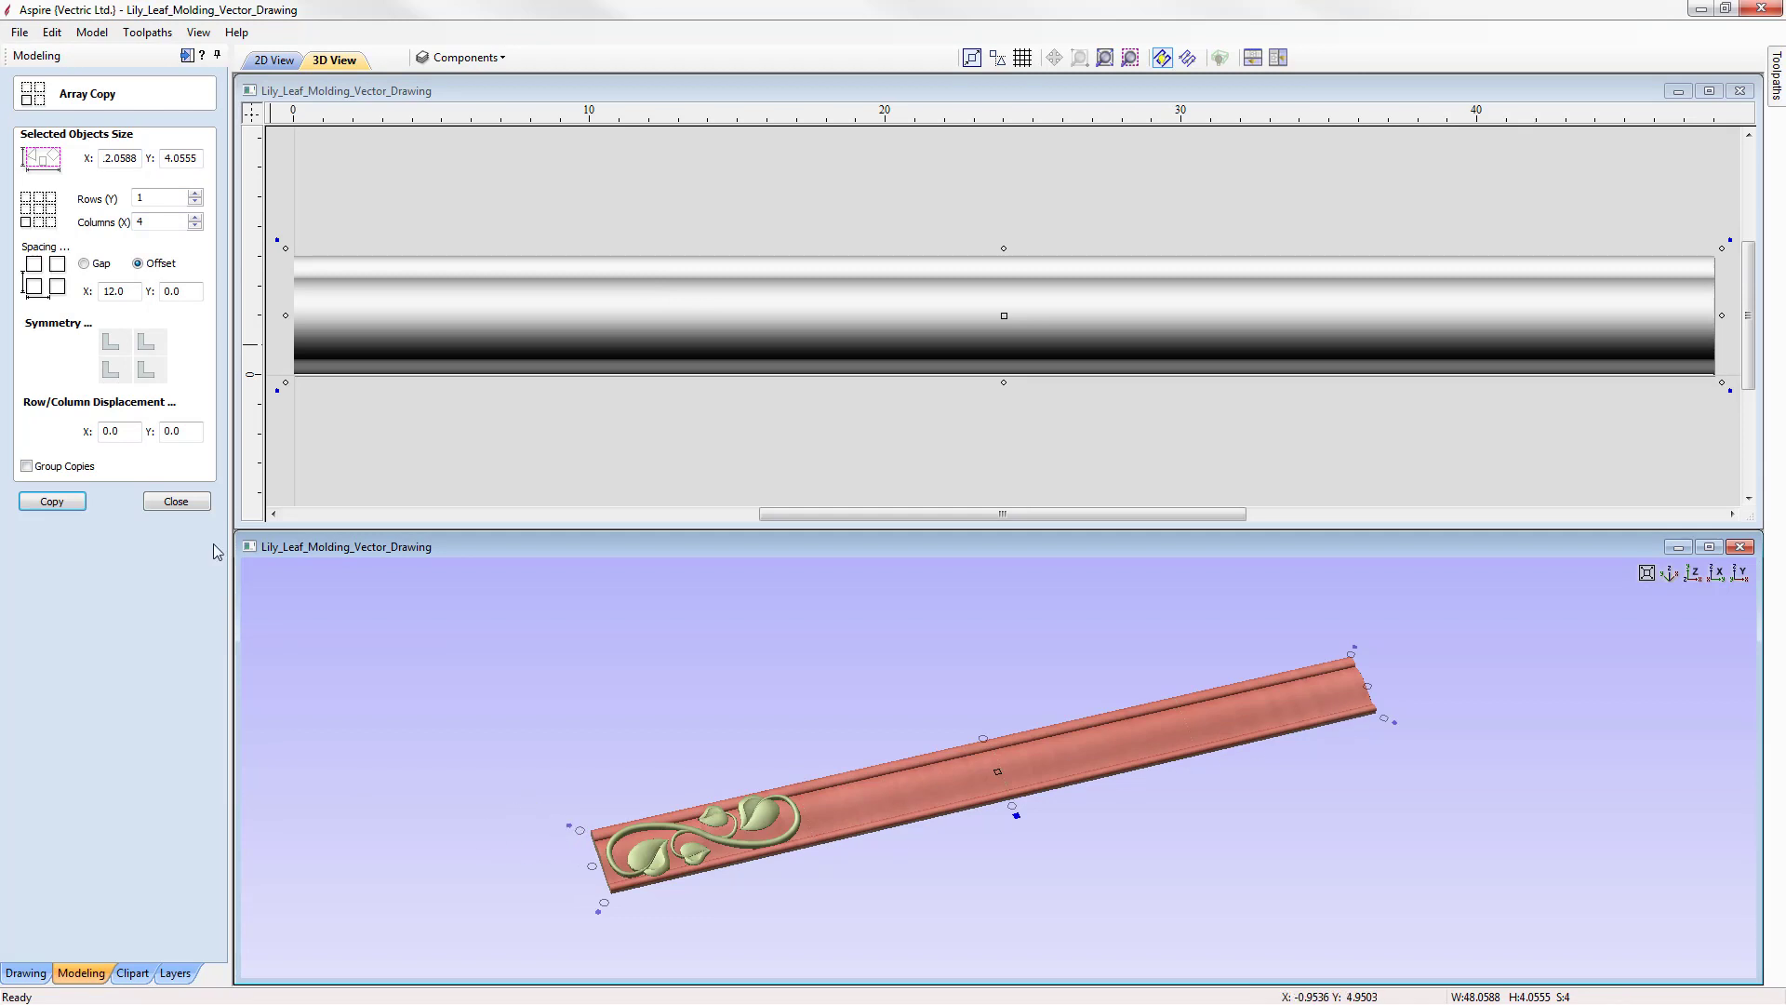
{"action": "left_click", "coordinate": [176, 502]}
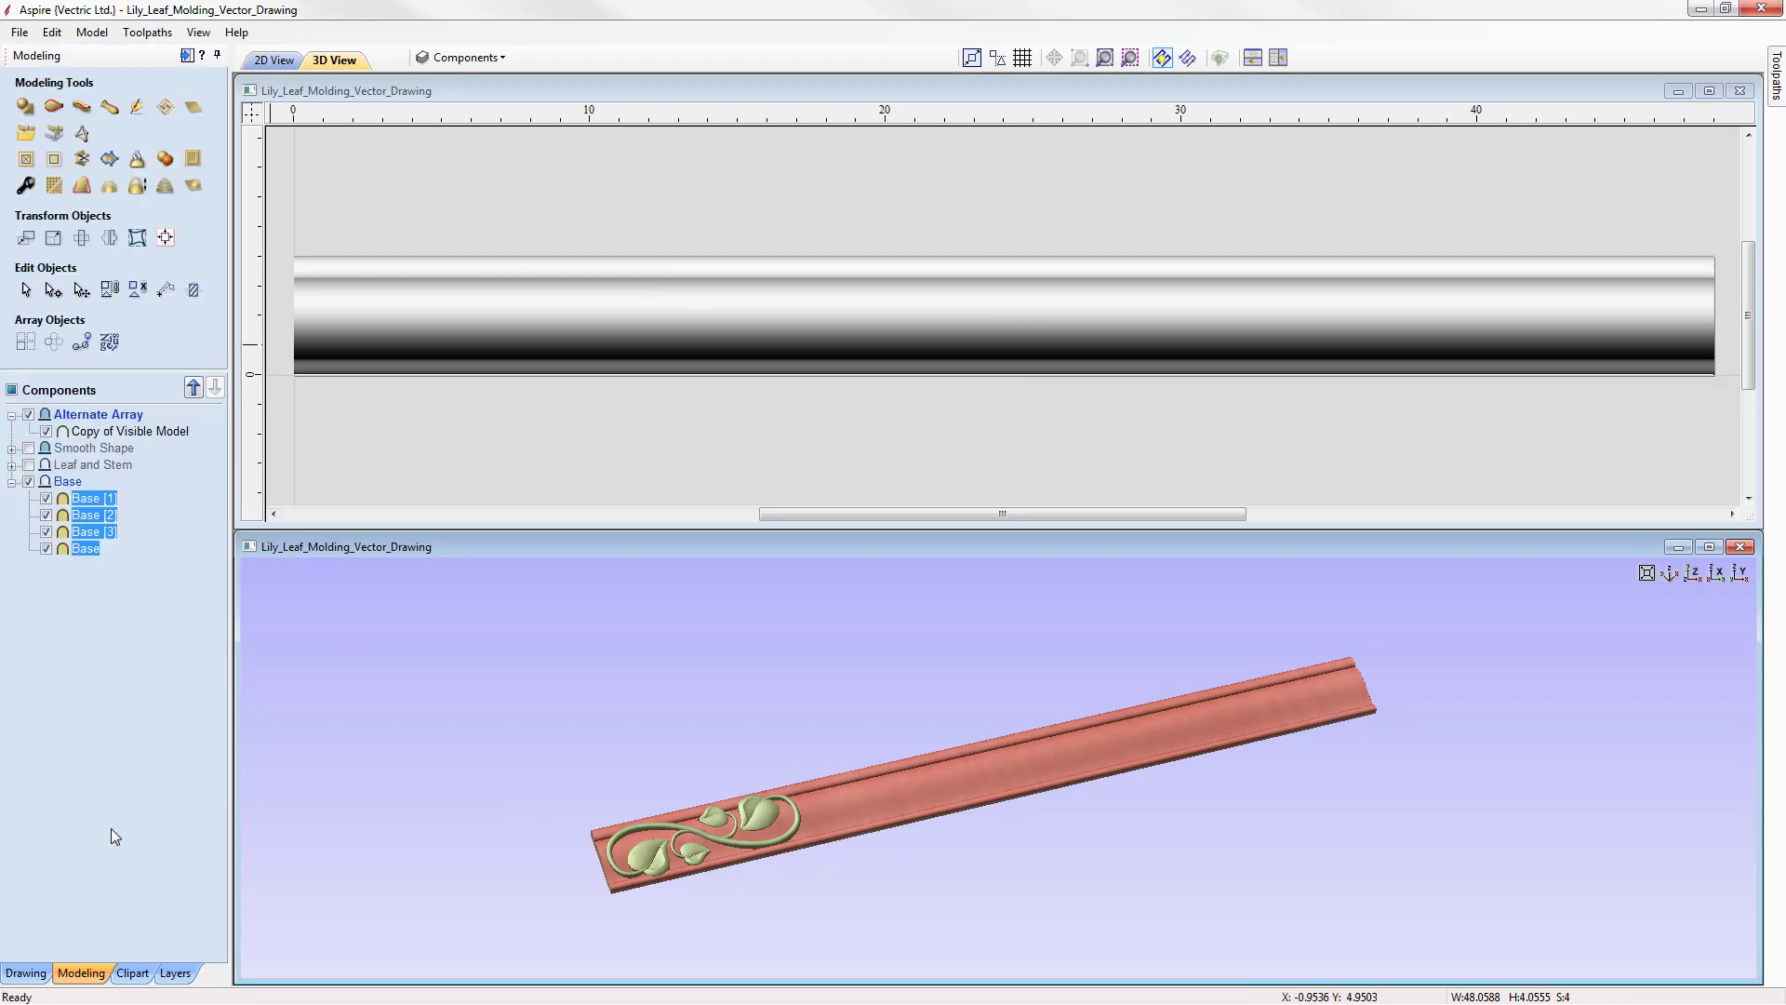
{"action": "left_click", "coordinate": [157, 656]}
- Array copy the leaf and stem model in 1 row and 4 columns with a 12.0 inch X offset, mirroring every other column horizontally
{"action": "left_click", "coordinate": [186, 430]}
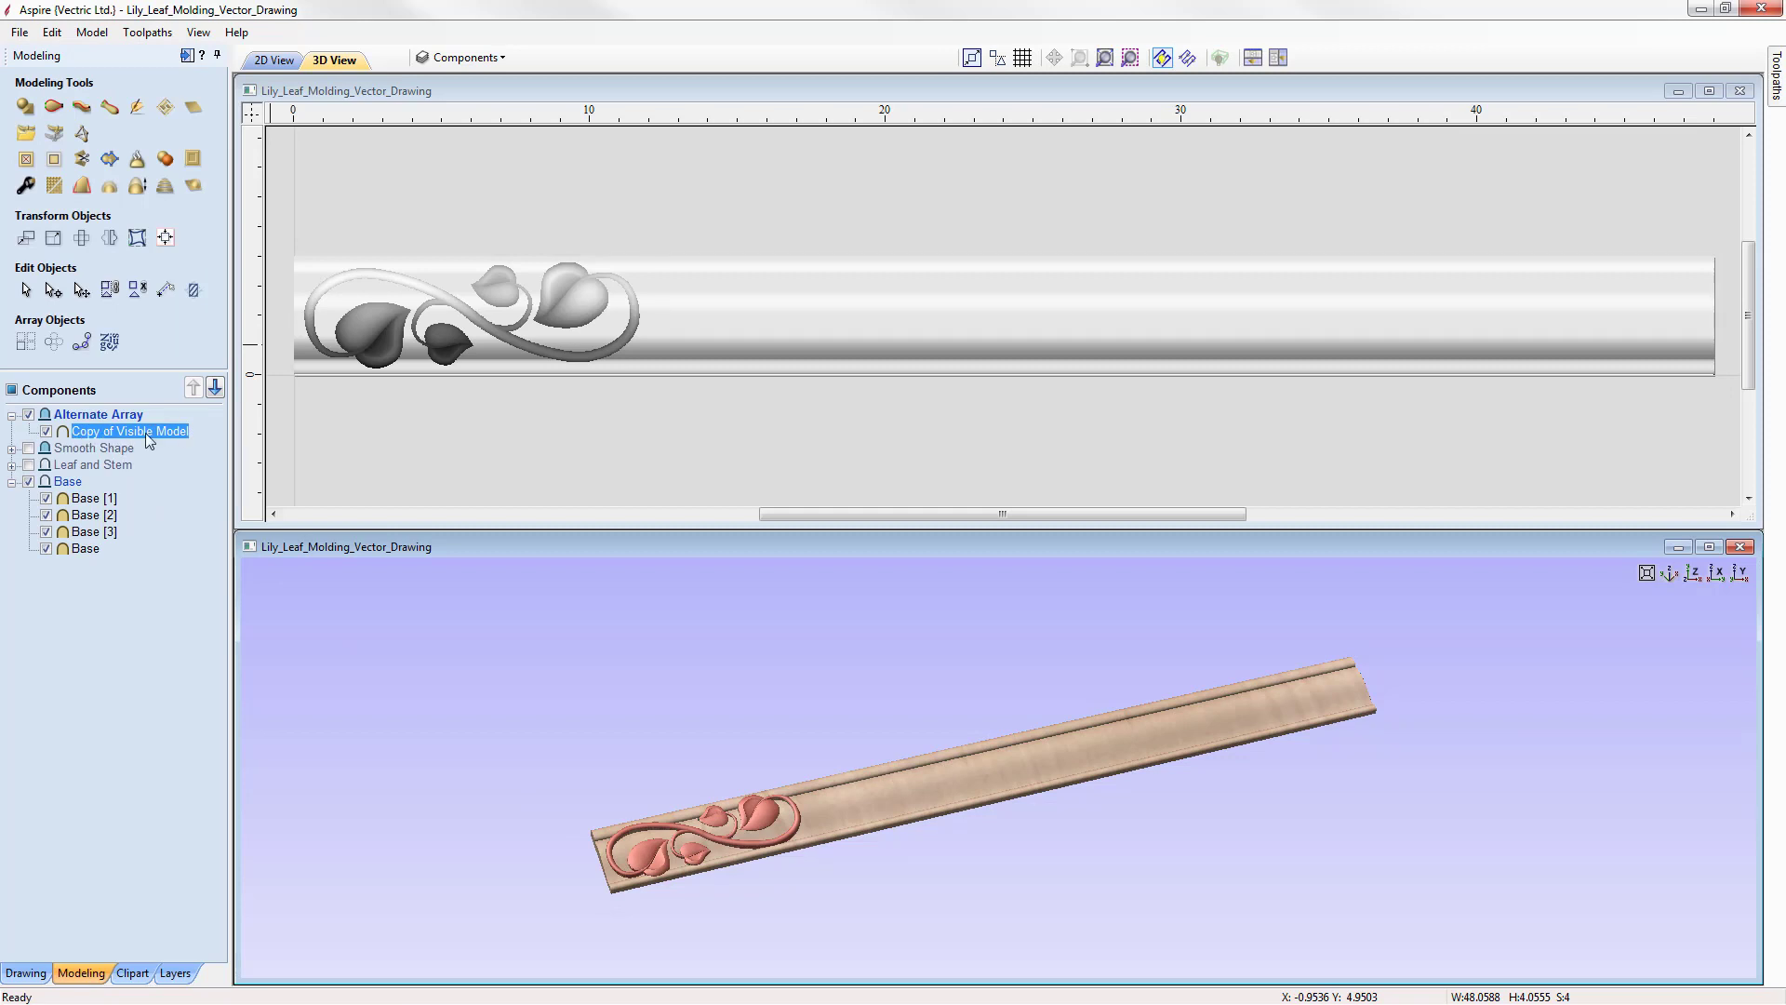
{"action": "left_click", "coordinate": [25, 343]}
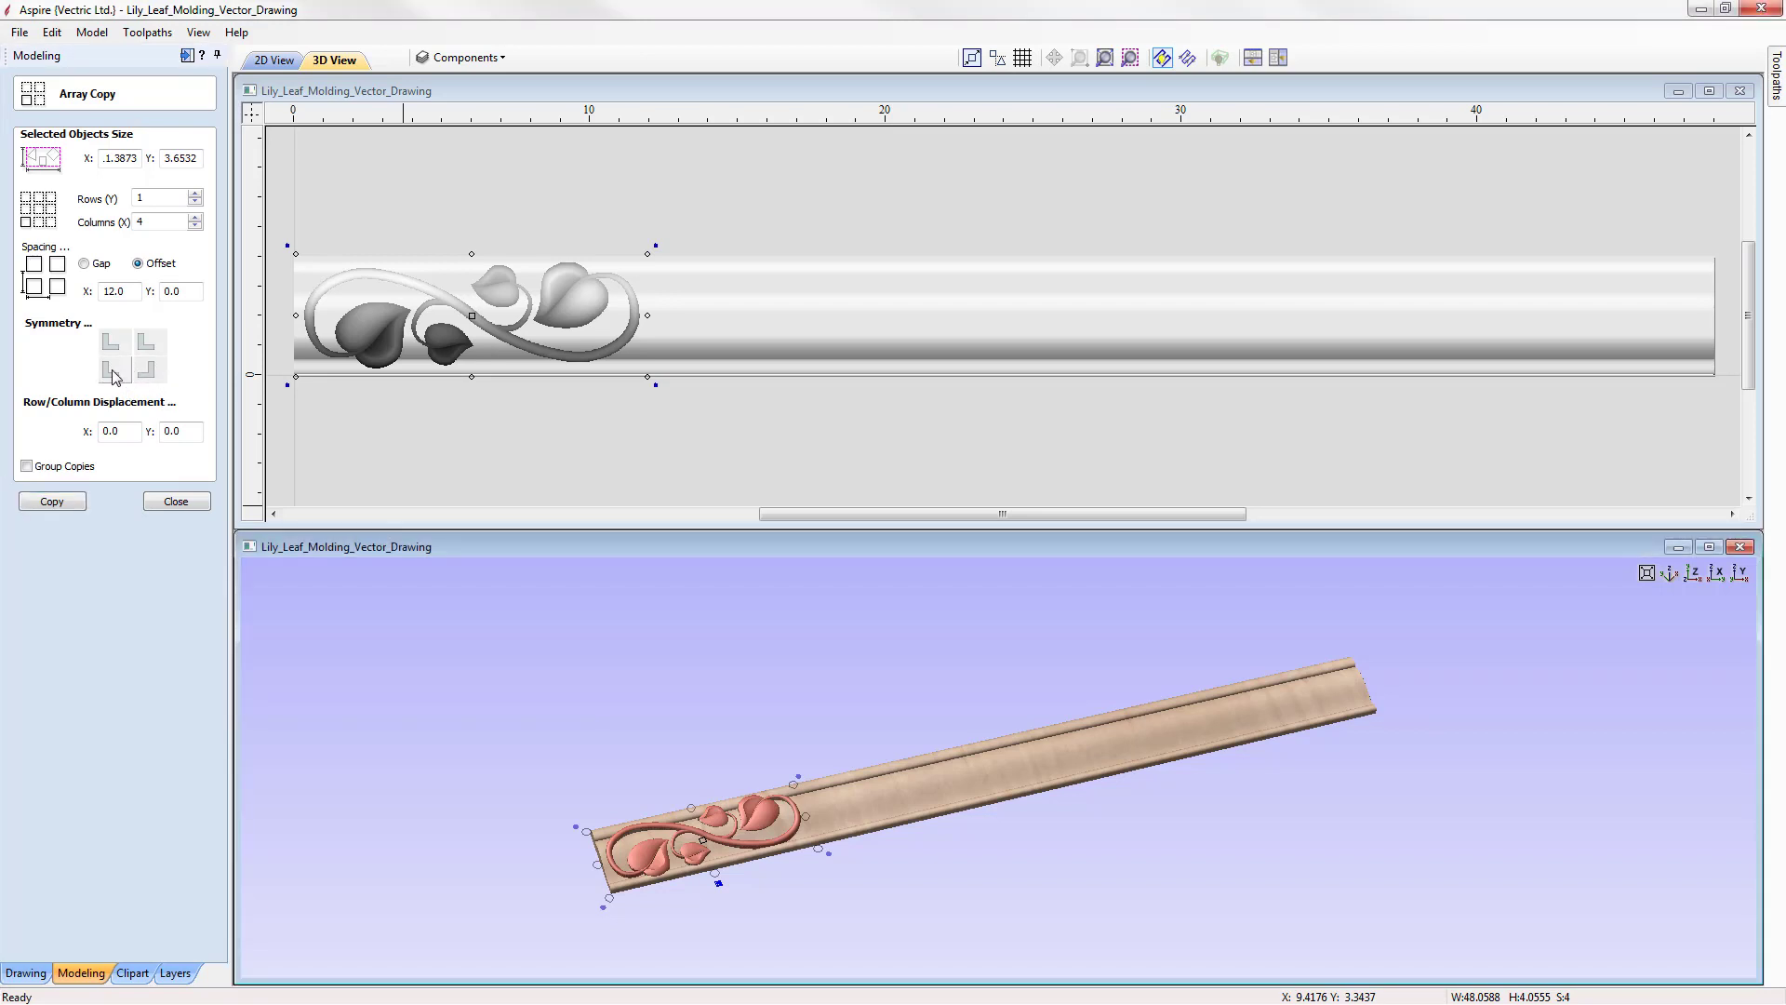
{"action": "left_click", "coordinate": [65, 503]}
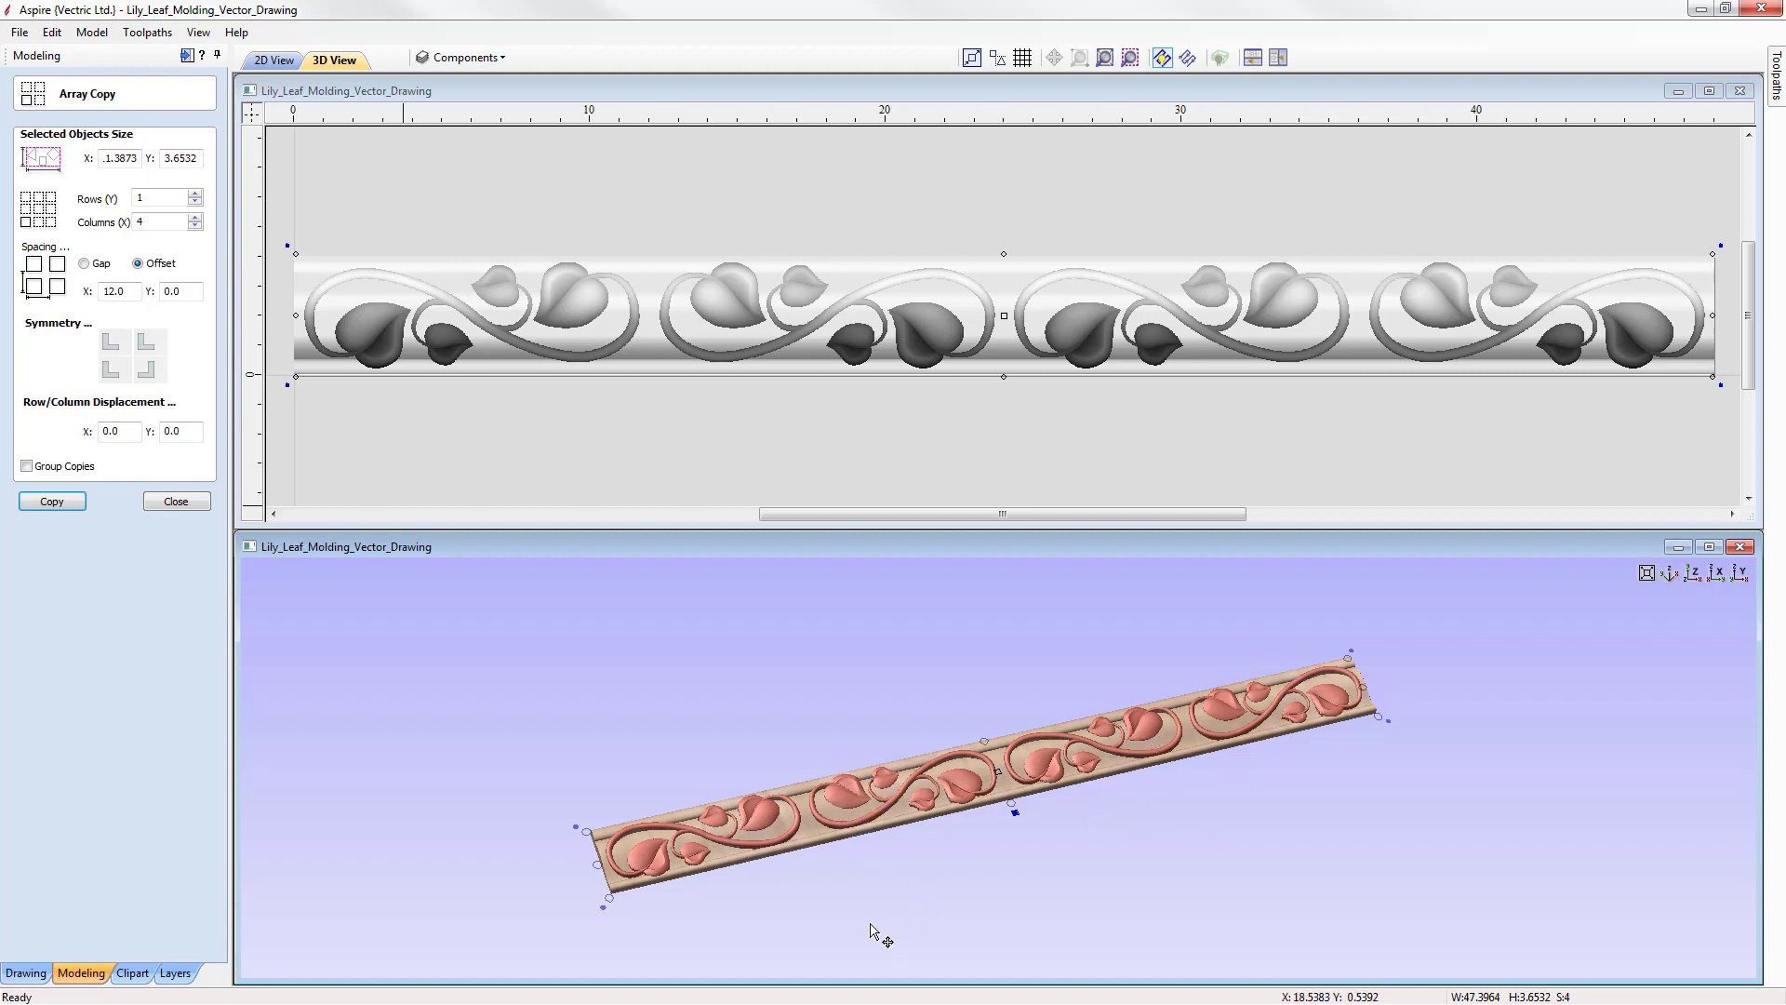
{"action": "left_click", "coordinate": [176, 501]}
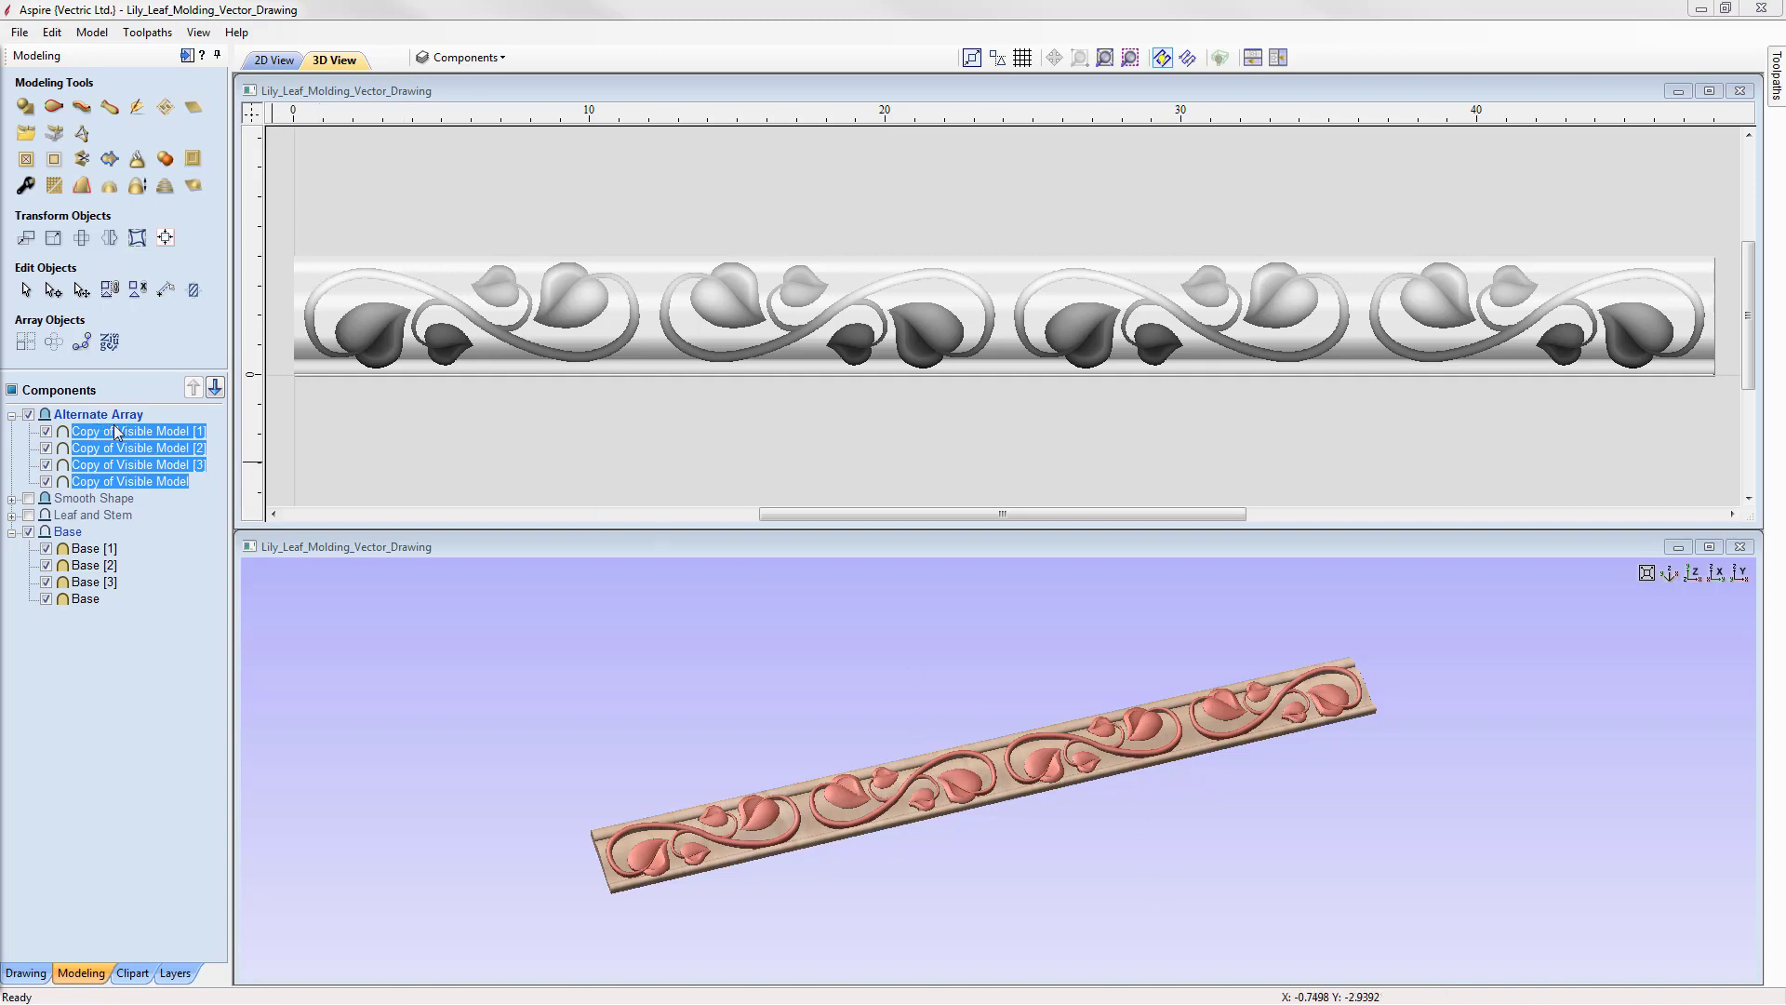
- Insert a new level above Alternate Array and rename it Arch
{"action": "left_click", "coordinate": [82, 416]}
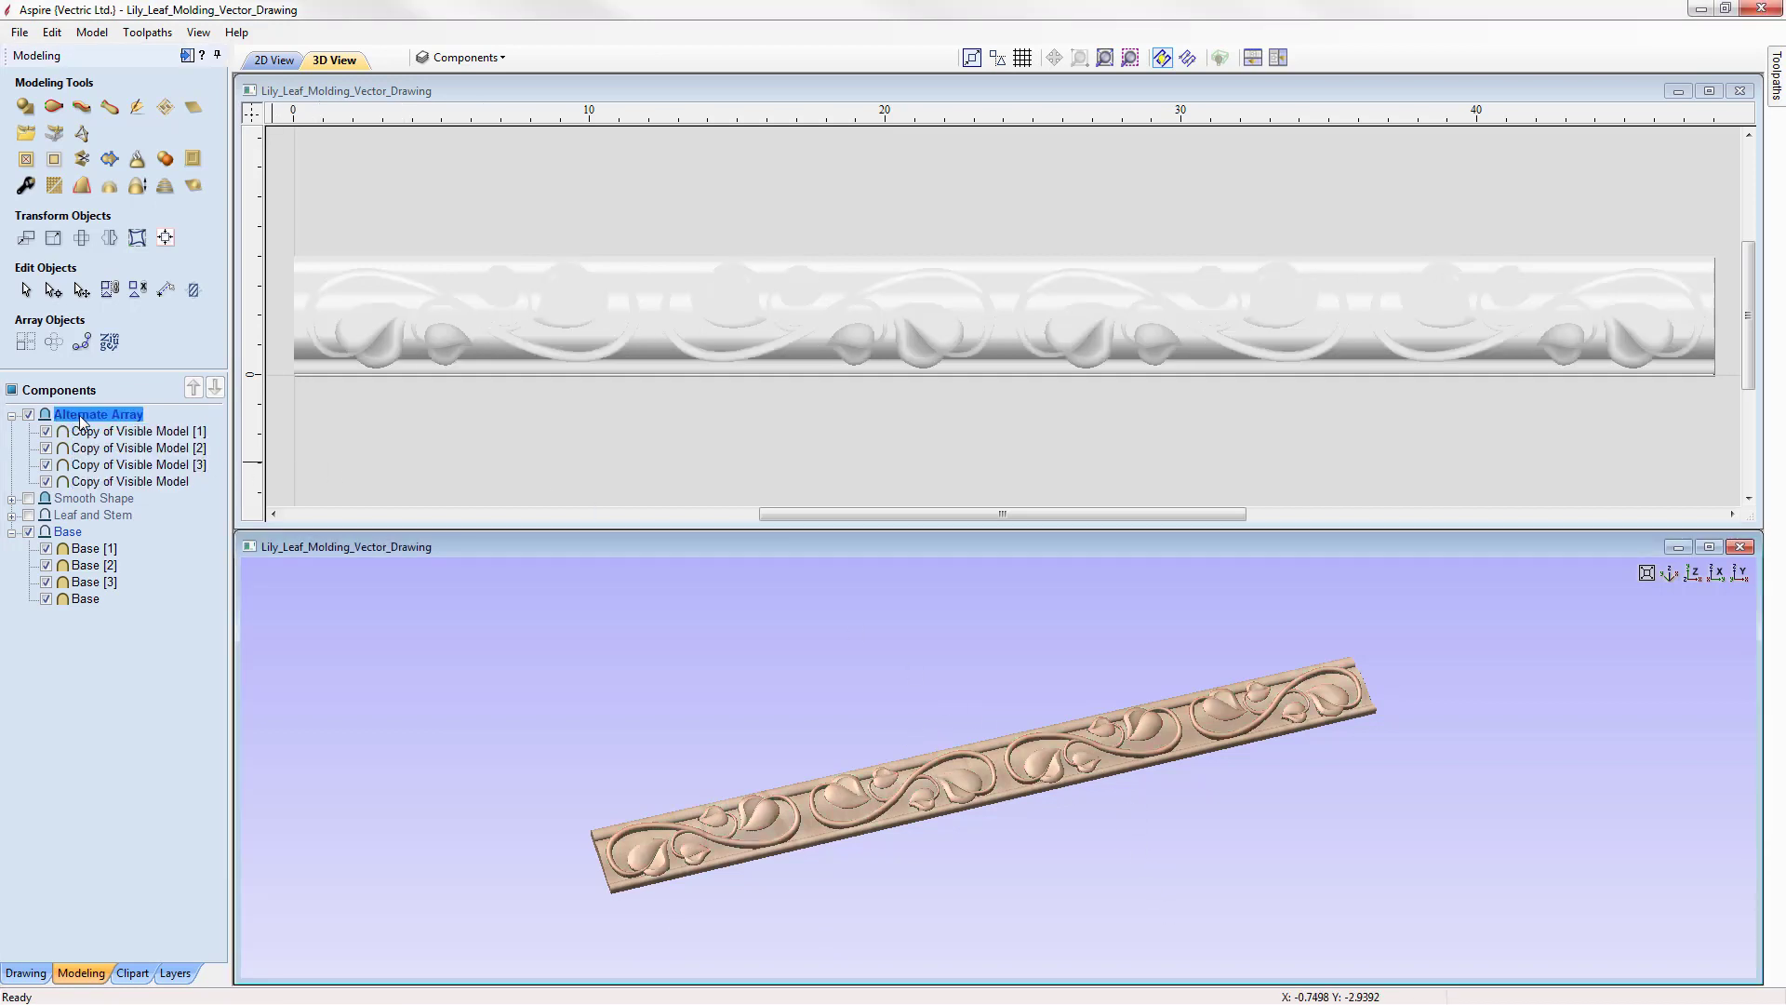
{"action": "right_click", "coordinate": [82, 421]}
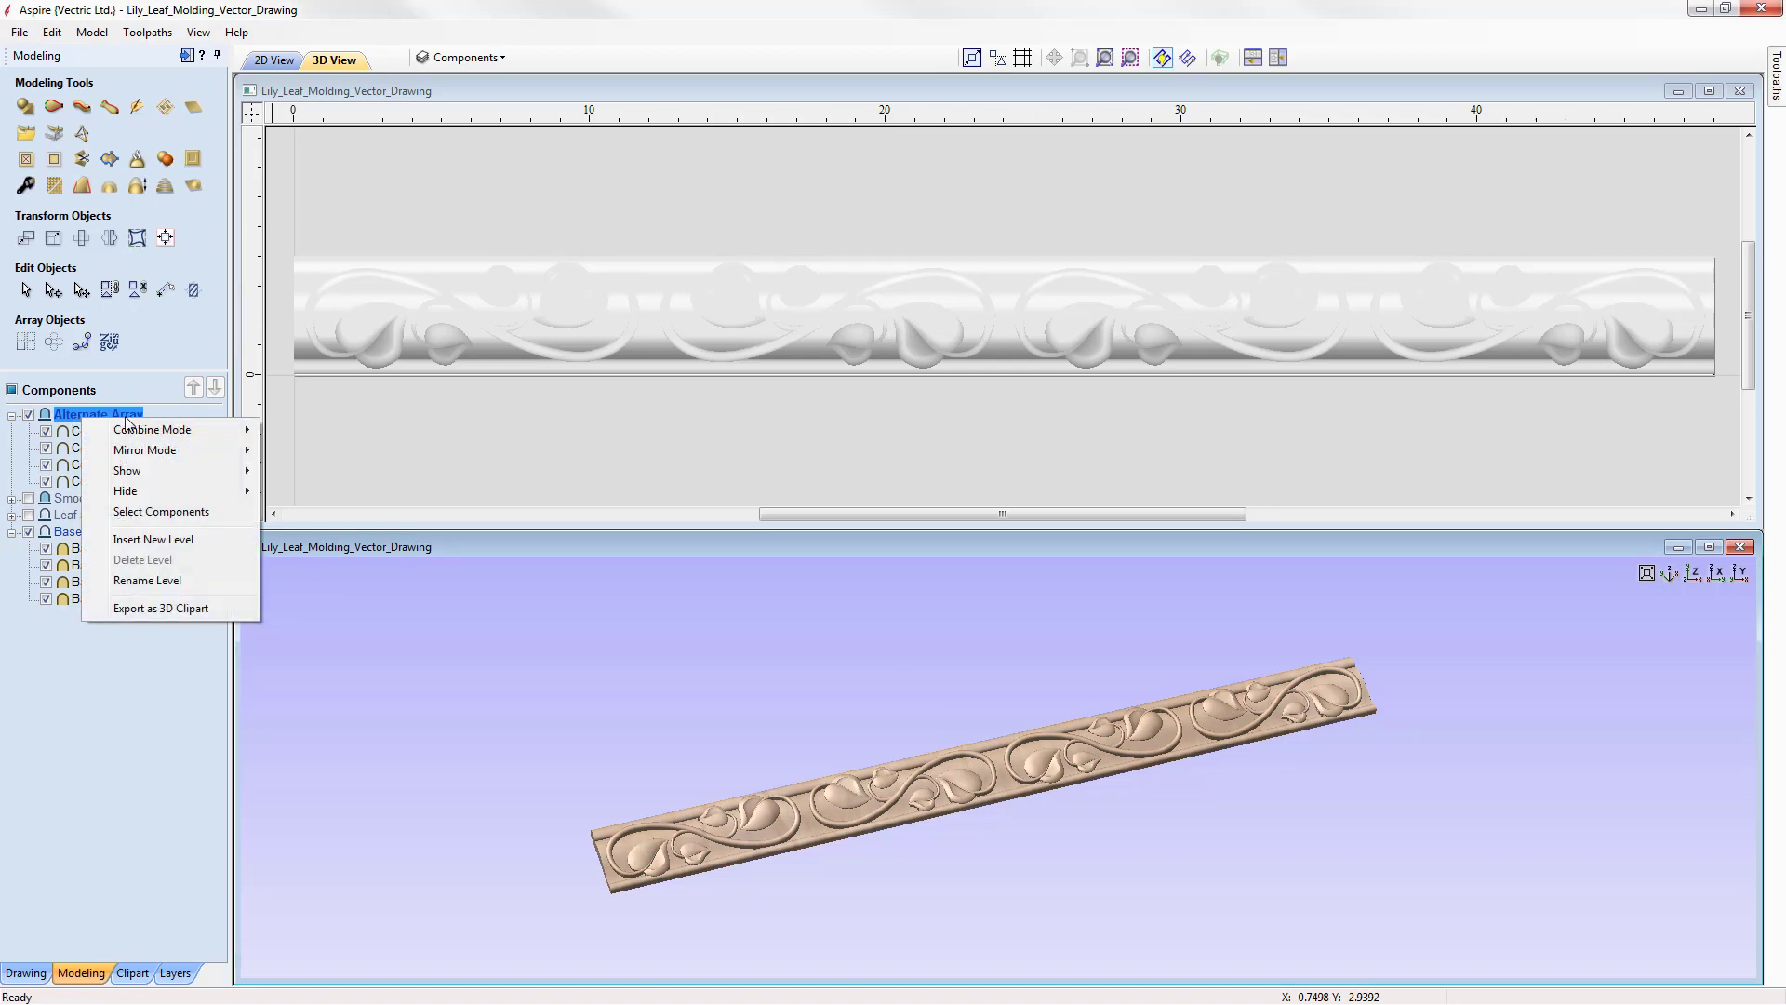
{"action": "left_click", "coordinate": [154, 539]}
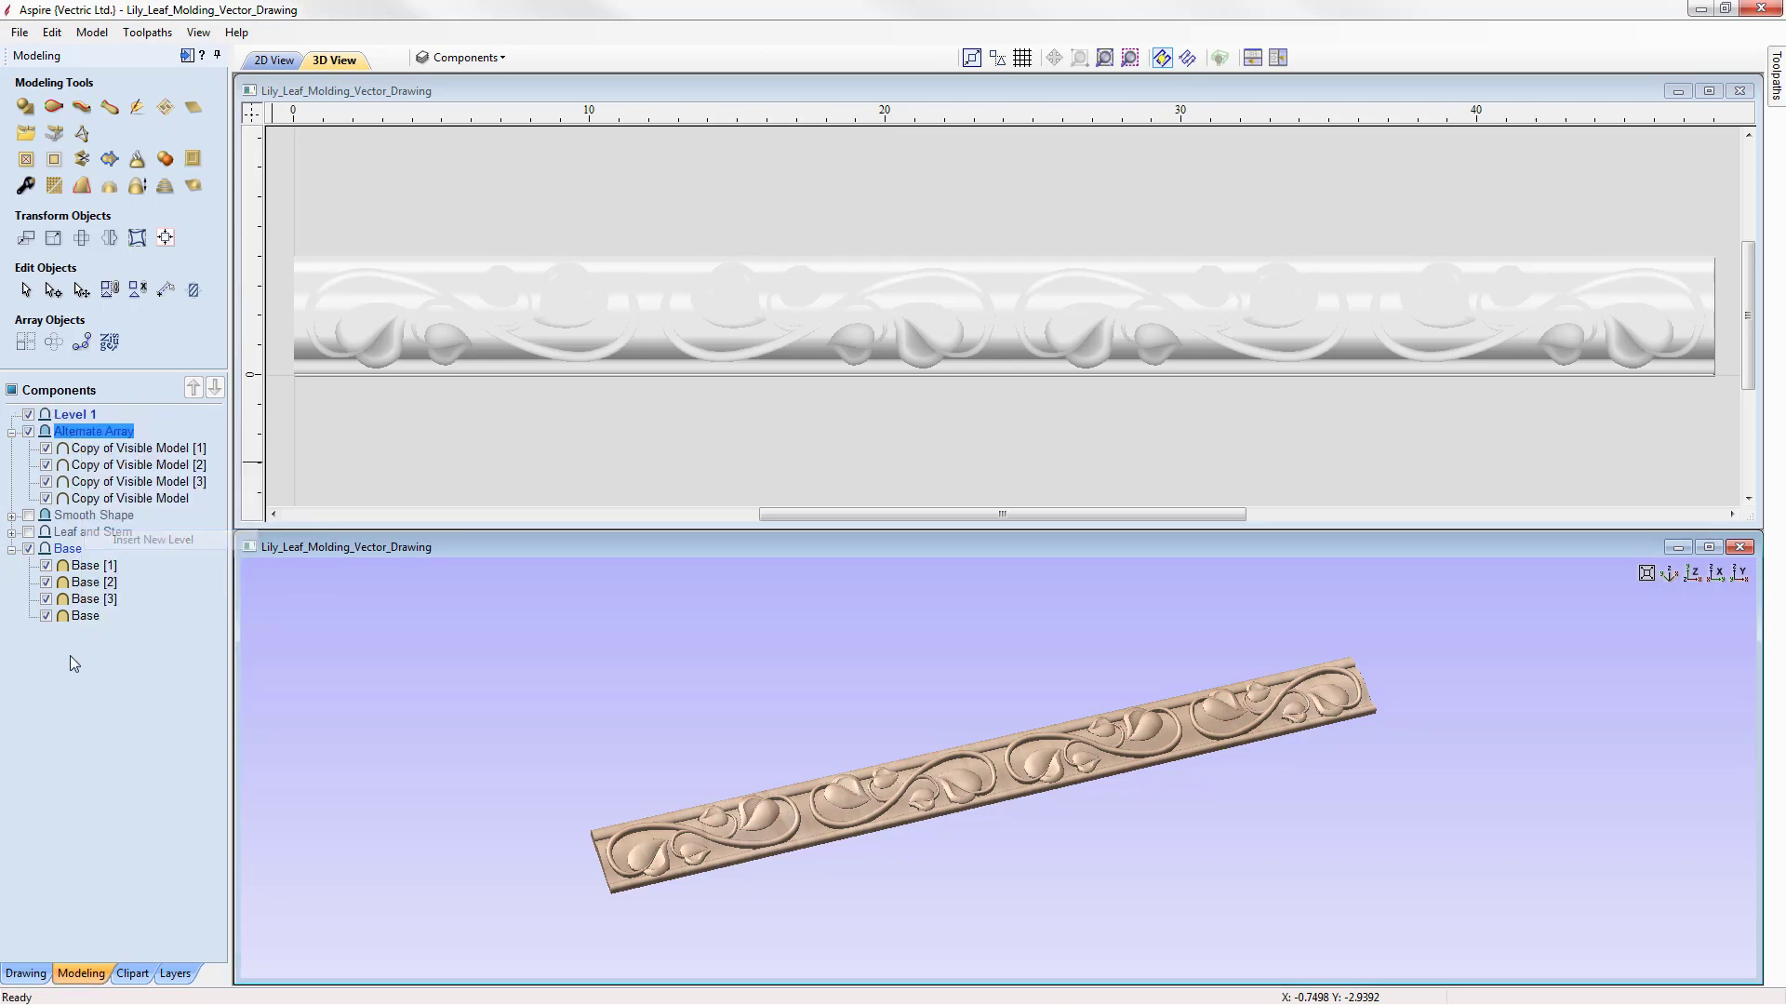
{"action": "right_click", "coordinate": [67, 416]}
{"action": "left_click", "coordinate": [159, 584]}
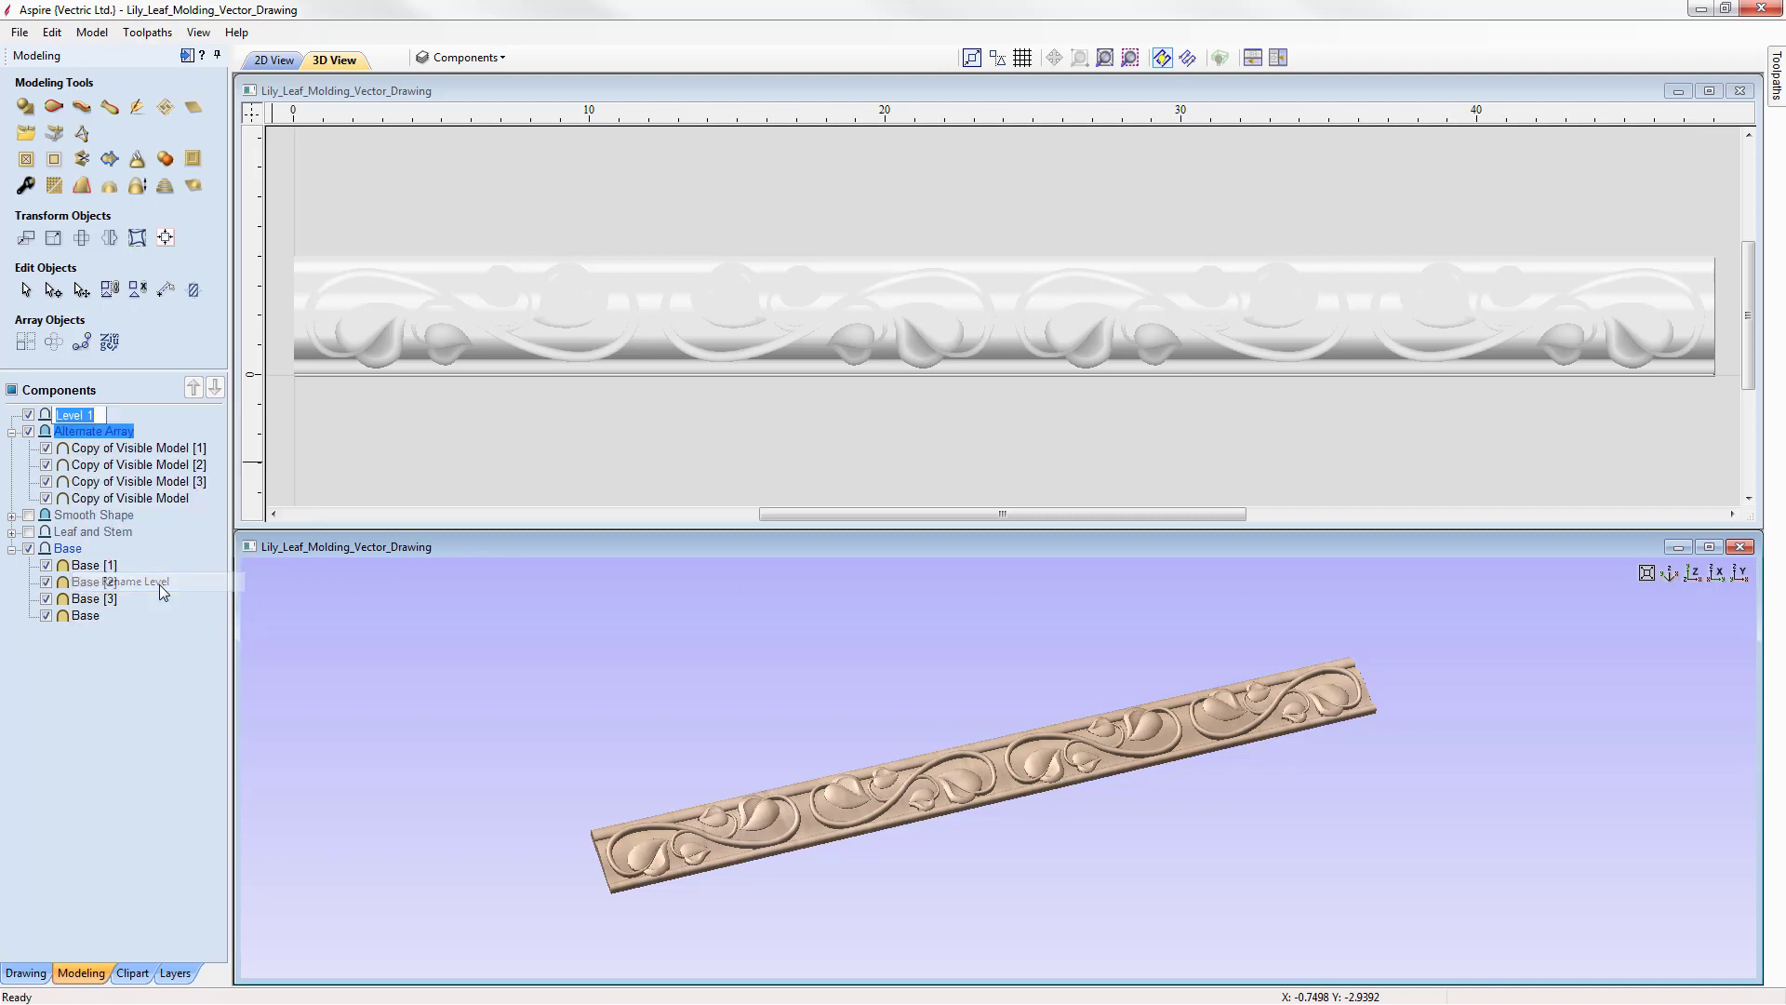
{"action": "type", "text": "A"}
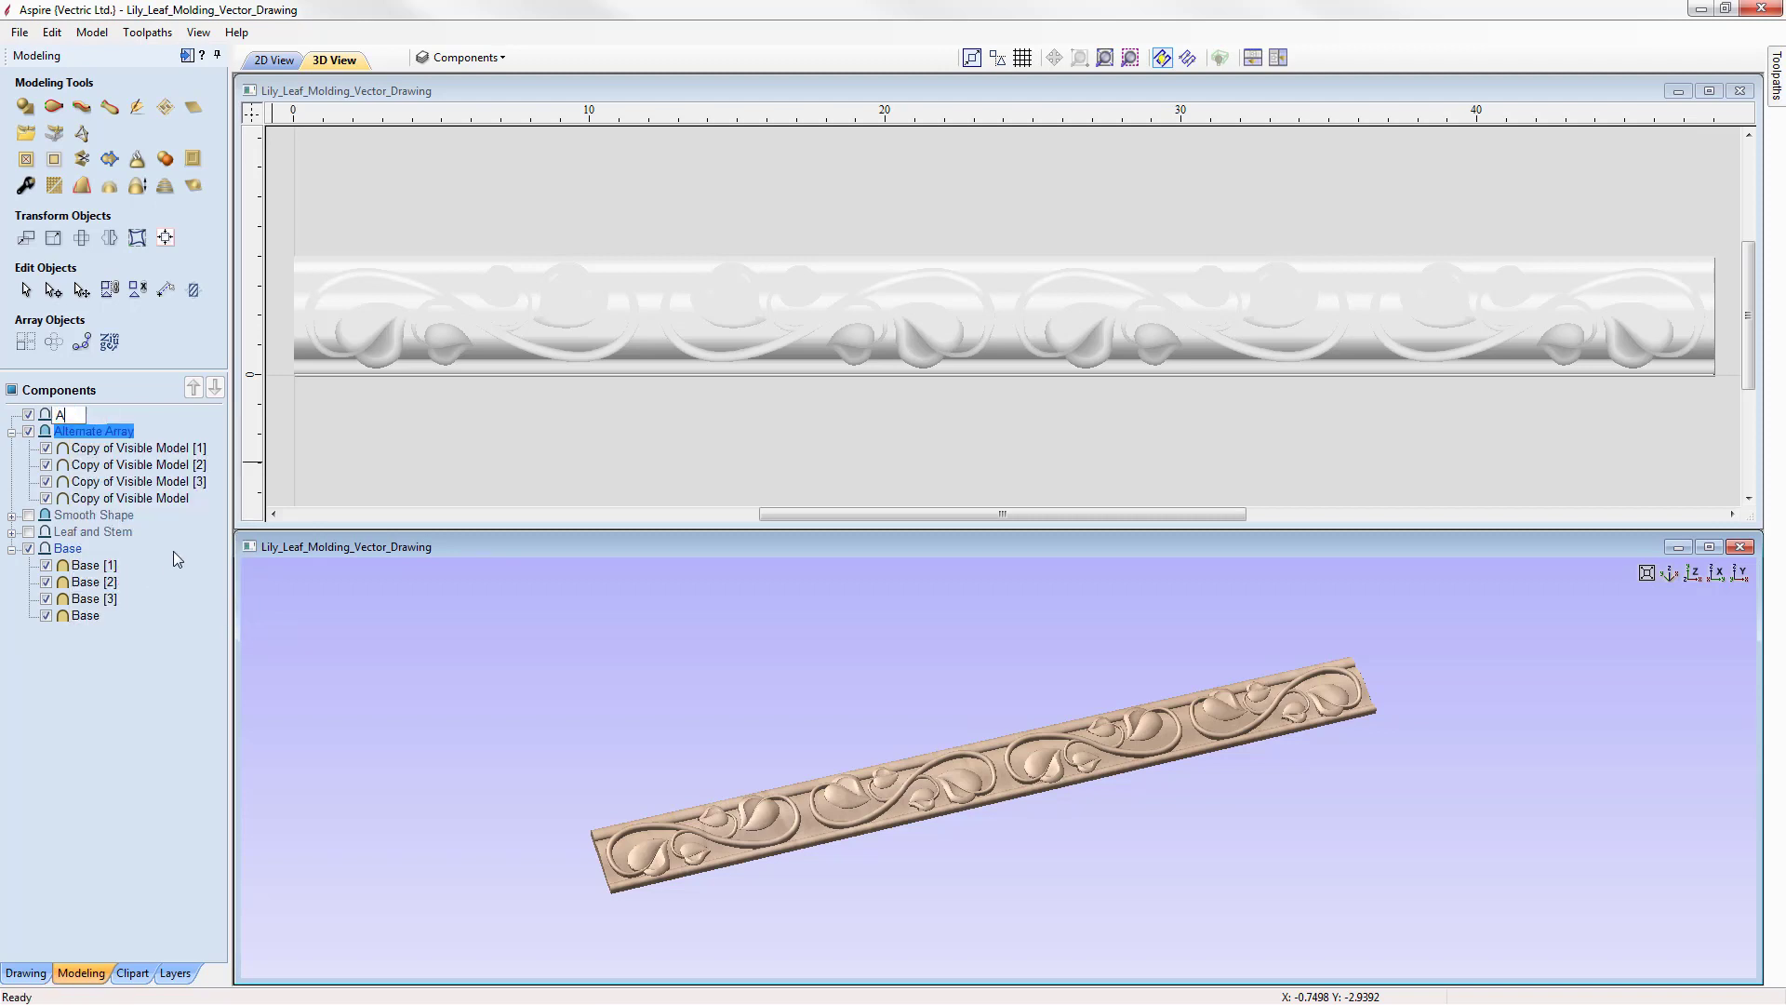
{"action": "type", "text": "rch"}
{"action": "key", "text": "Return"}
- Copy the complete visible model onto the Arch level, and hide and collapse the Base and Alternate Array levels
{"action": "left_click", "coordinate": [67, 415]}
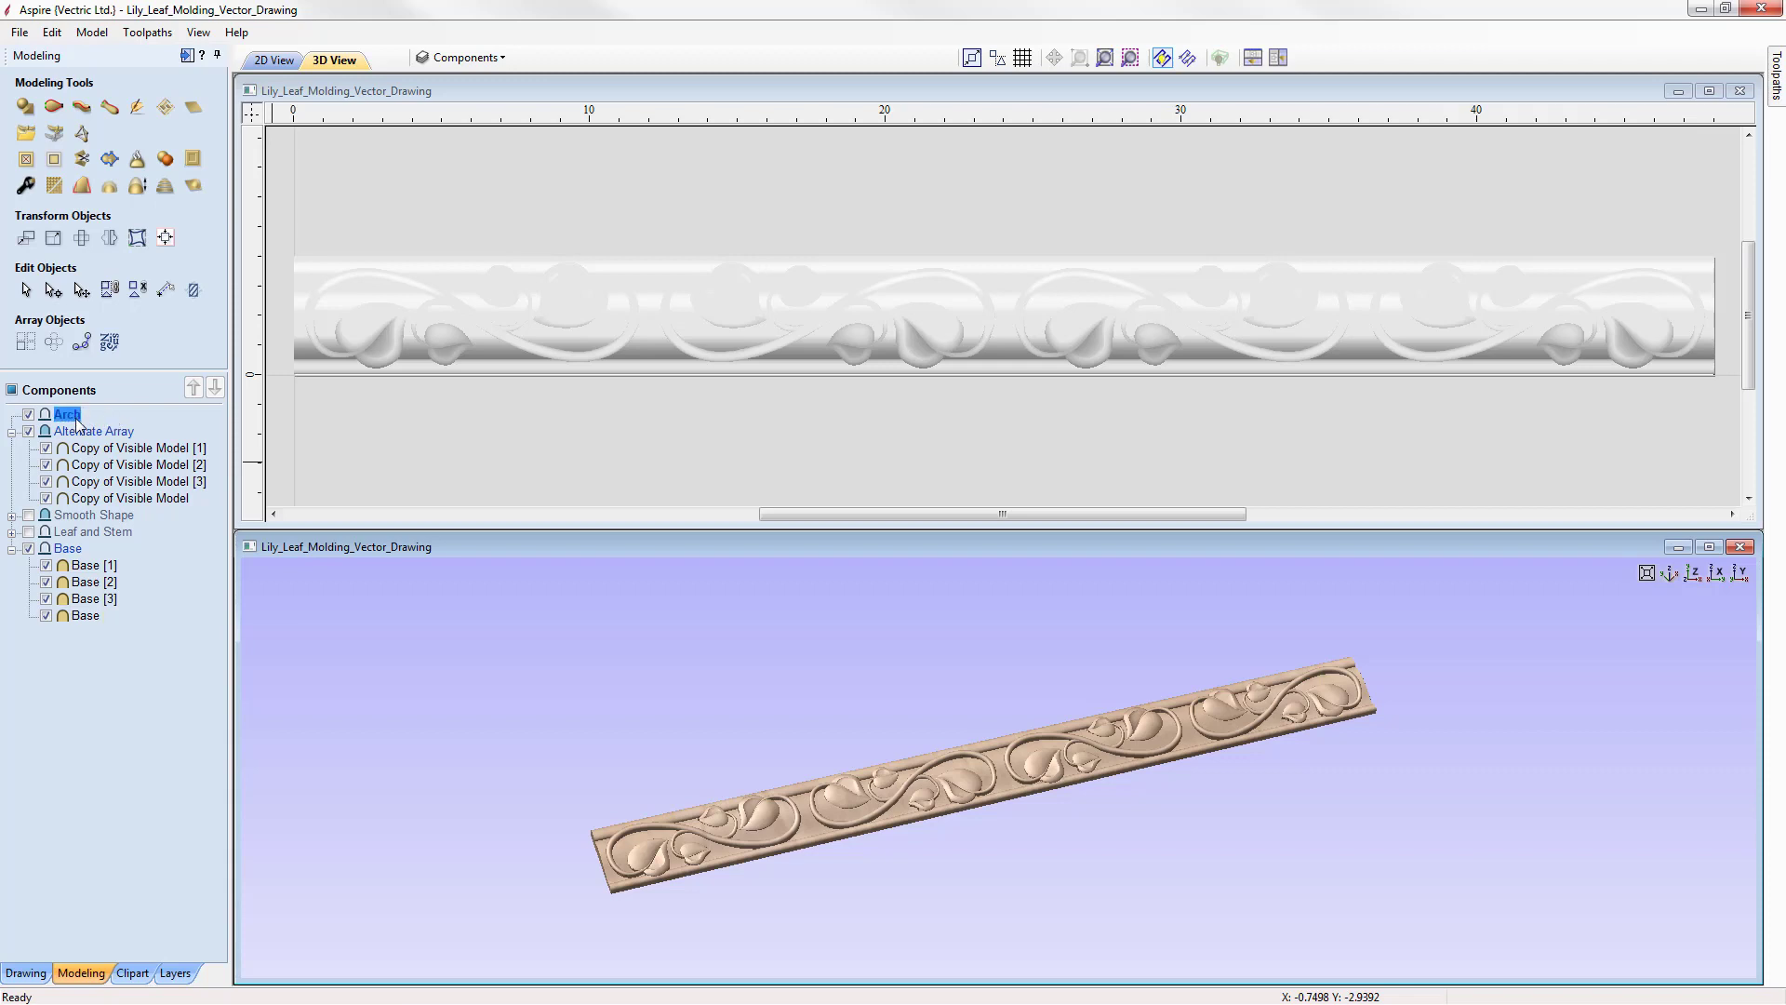
{"action": "left_click", "coordinate": [164, 162]}
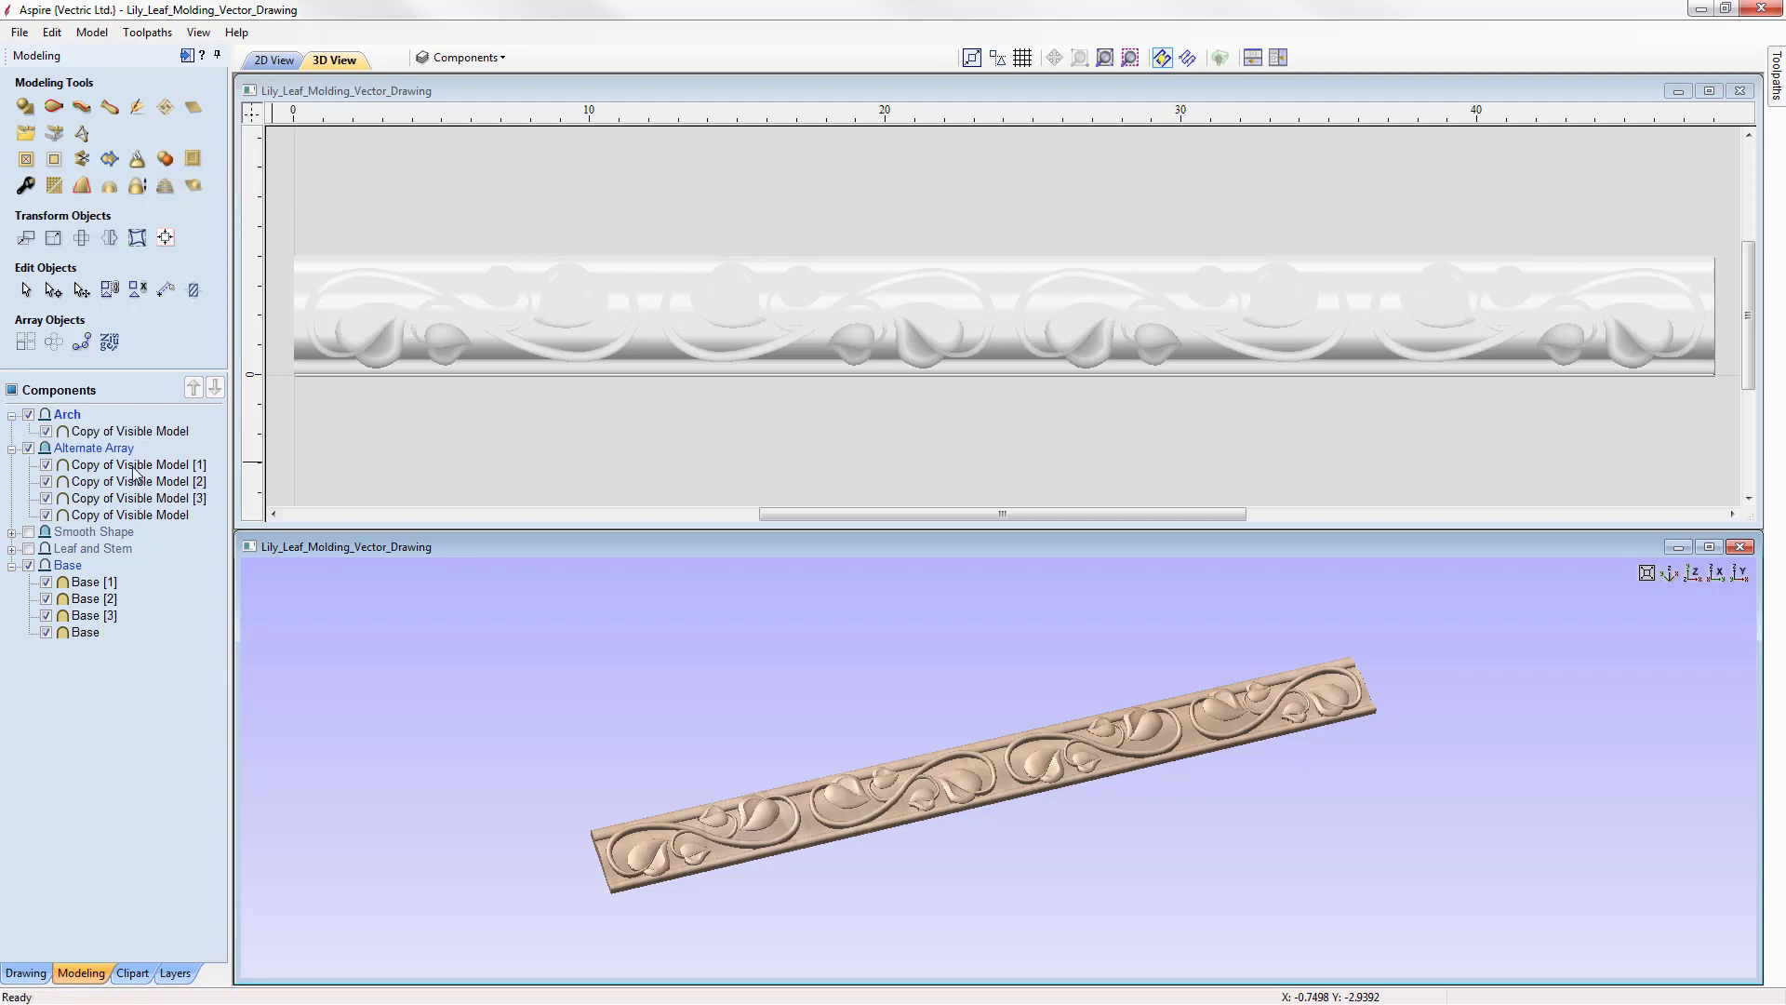
{"action": "left_click", "coordinate": [29, 564]}
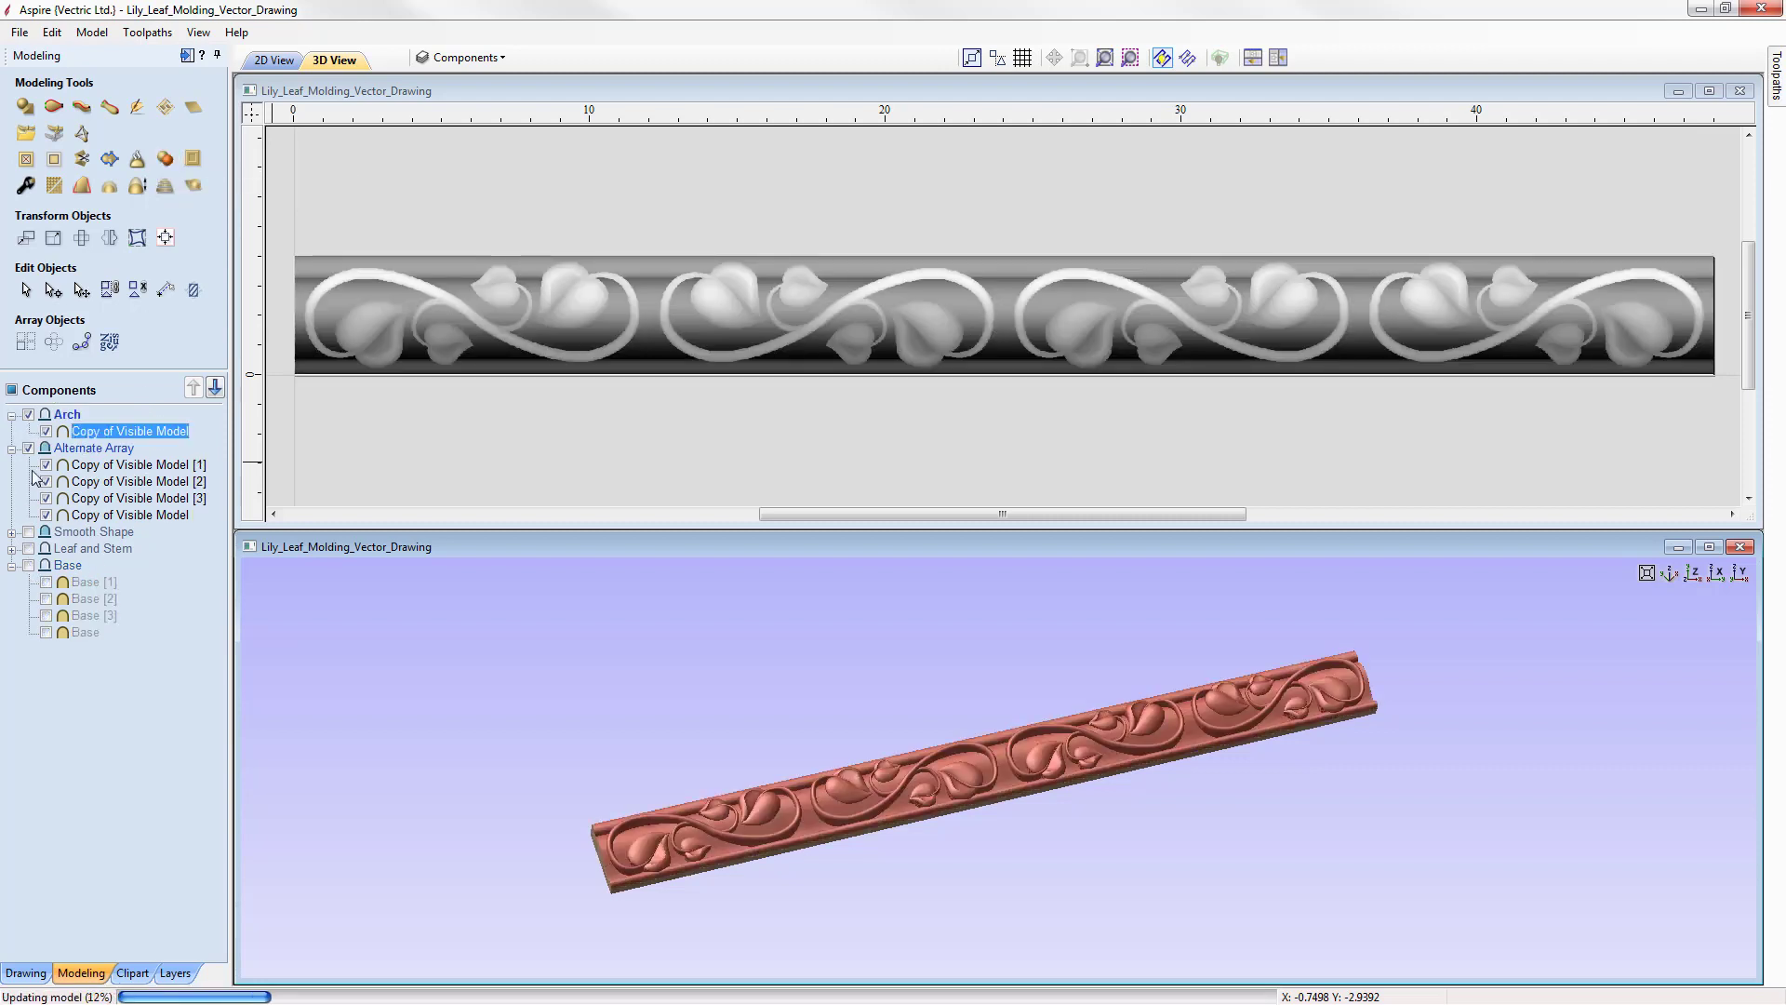
{"action": "left_click", "coordinate": [28, 448]}
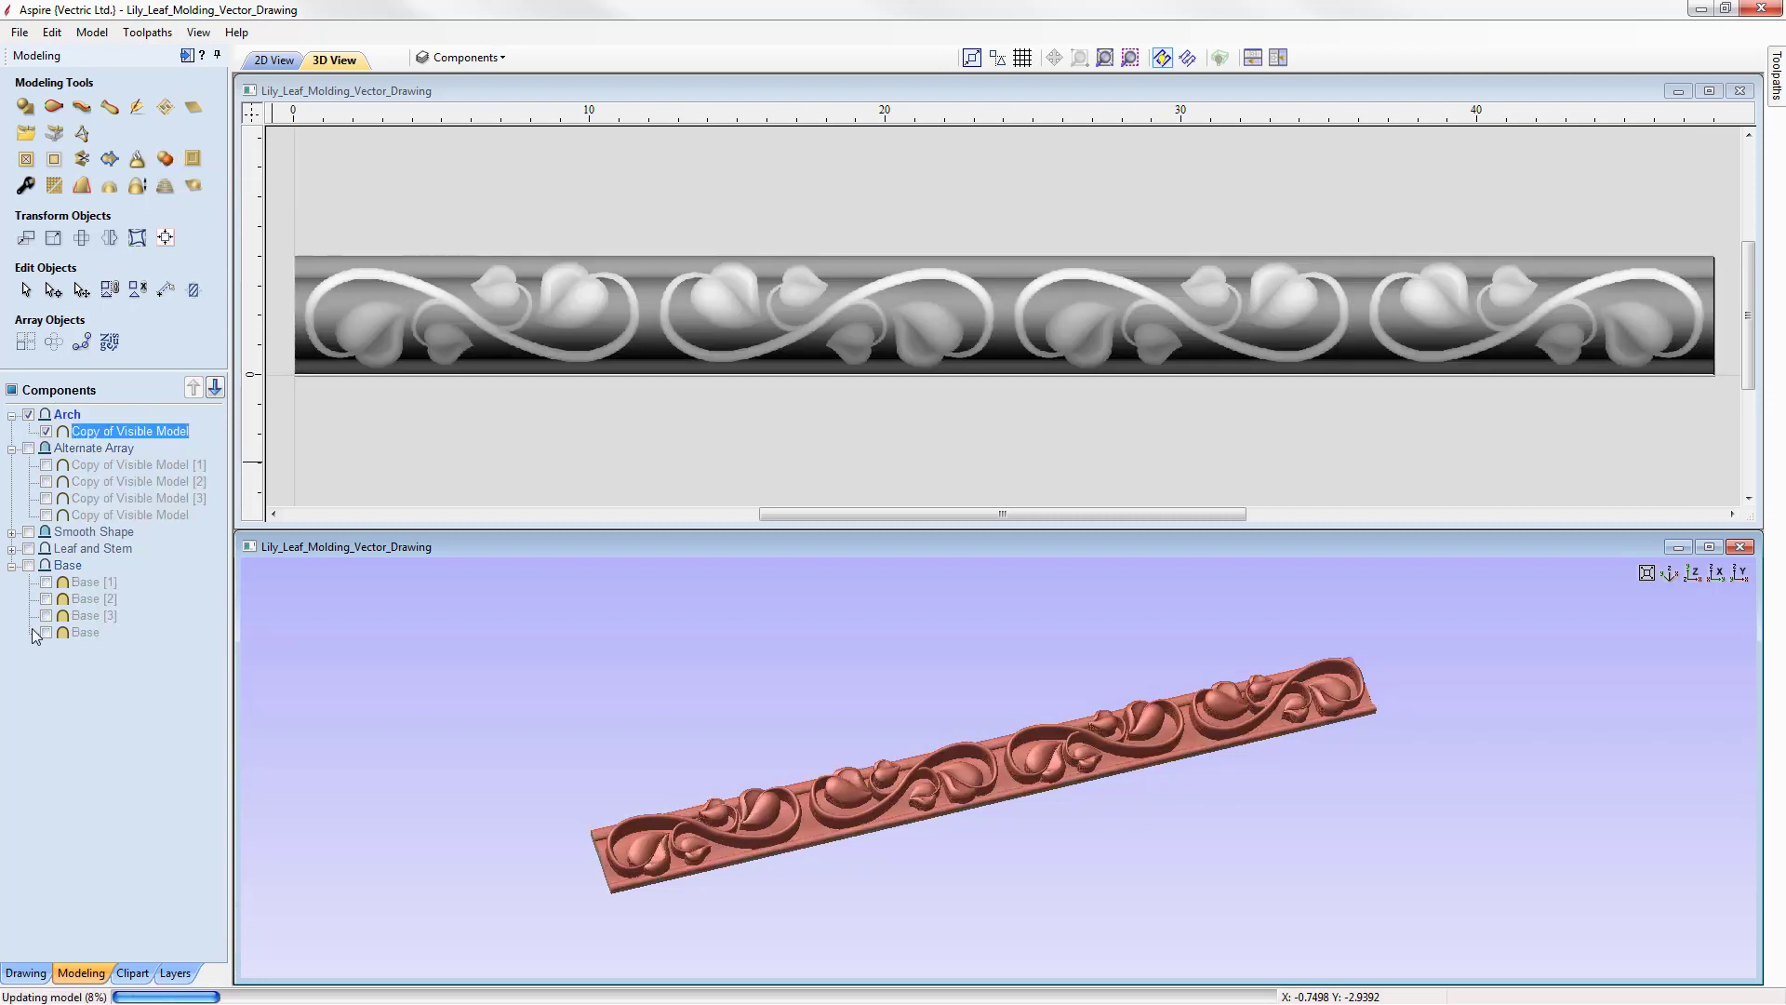
{"action": "left_click", "coordinate": [12, 564]}
{"action": "left_click", "coordinate": [11, 447]}
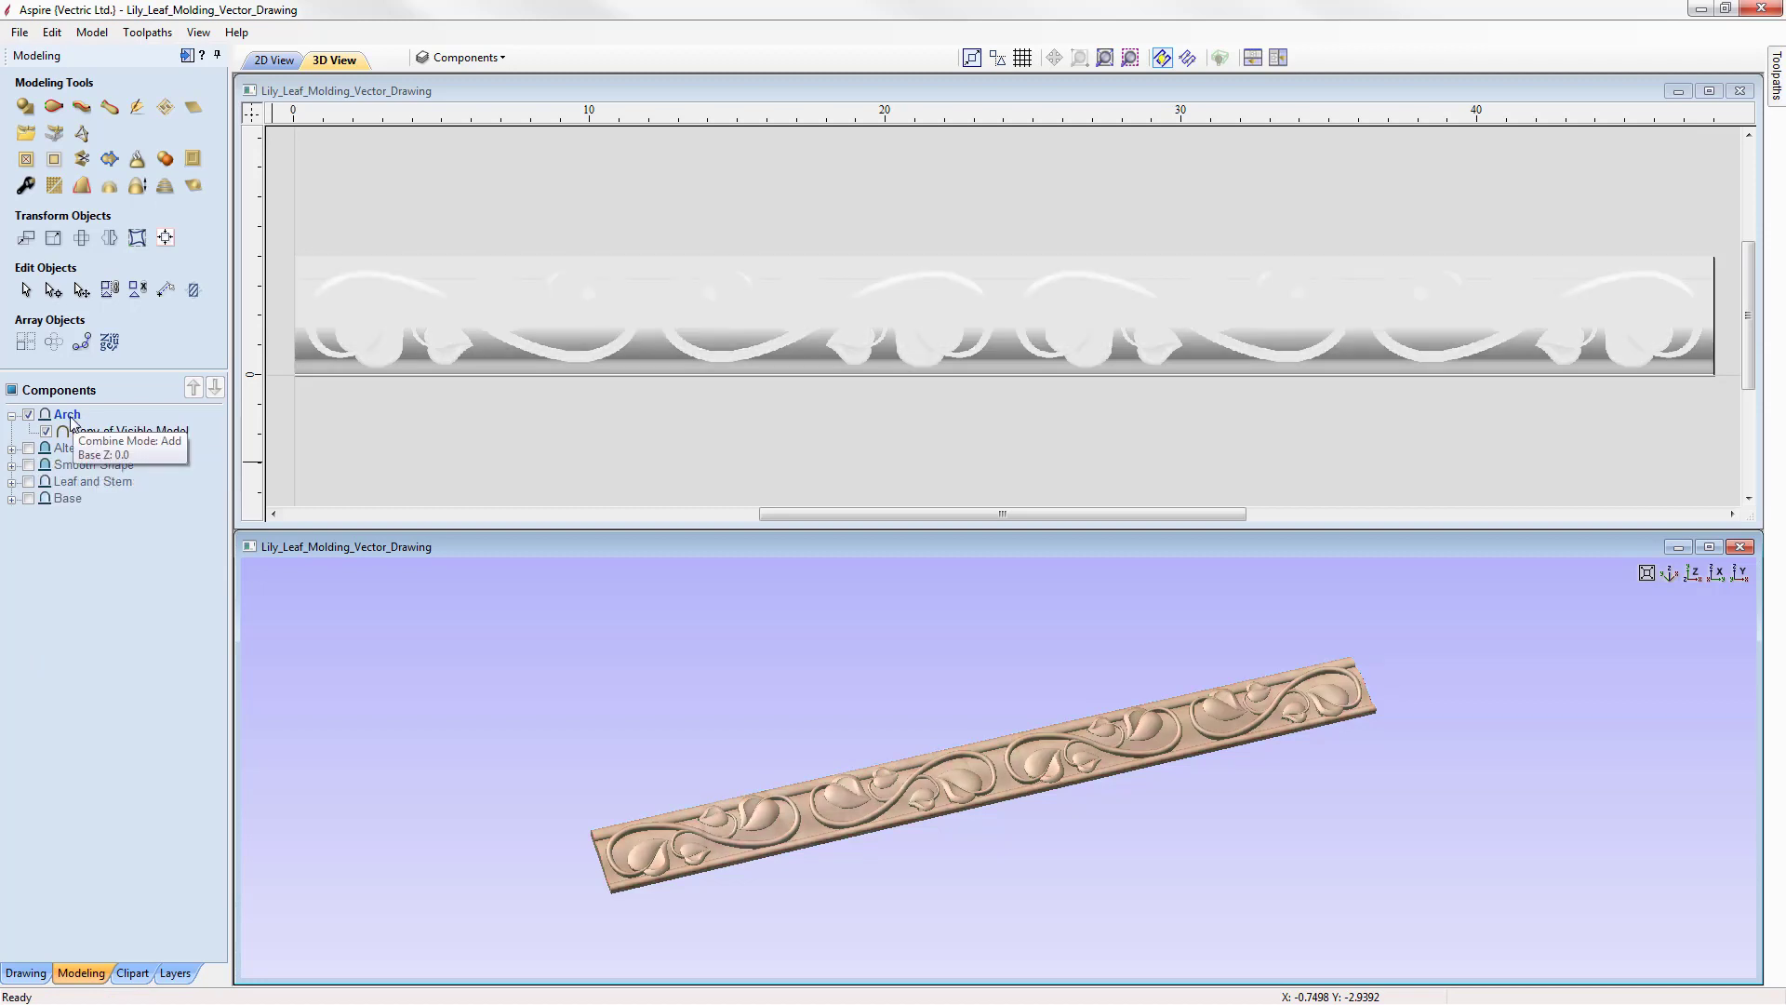
{"action": "left_click", "coordinate": [121, 433]}
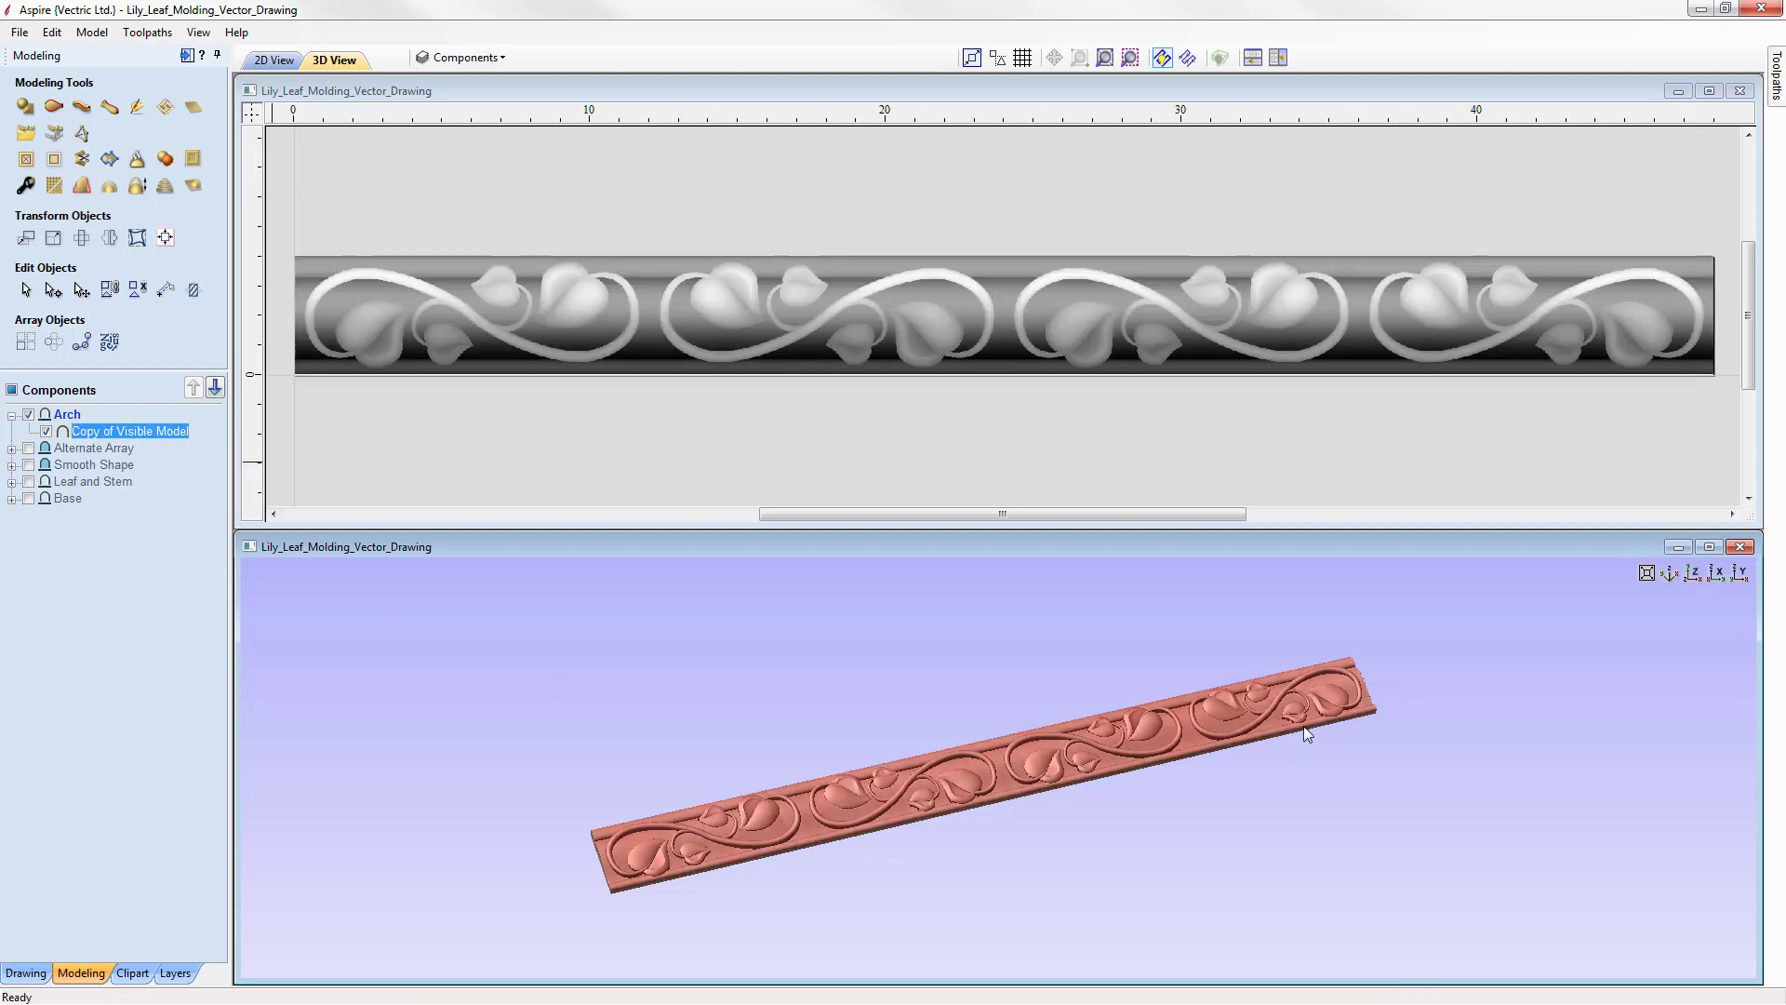
{"action": "left_click", "coordinate": [733, 746]}
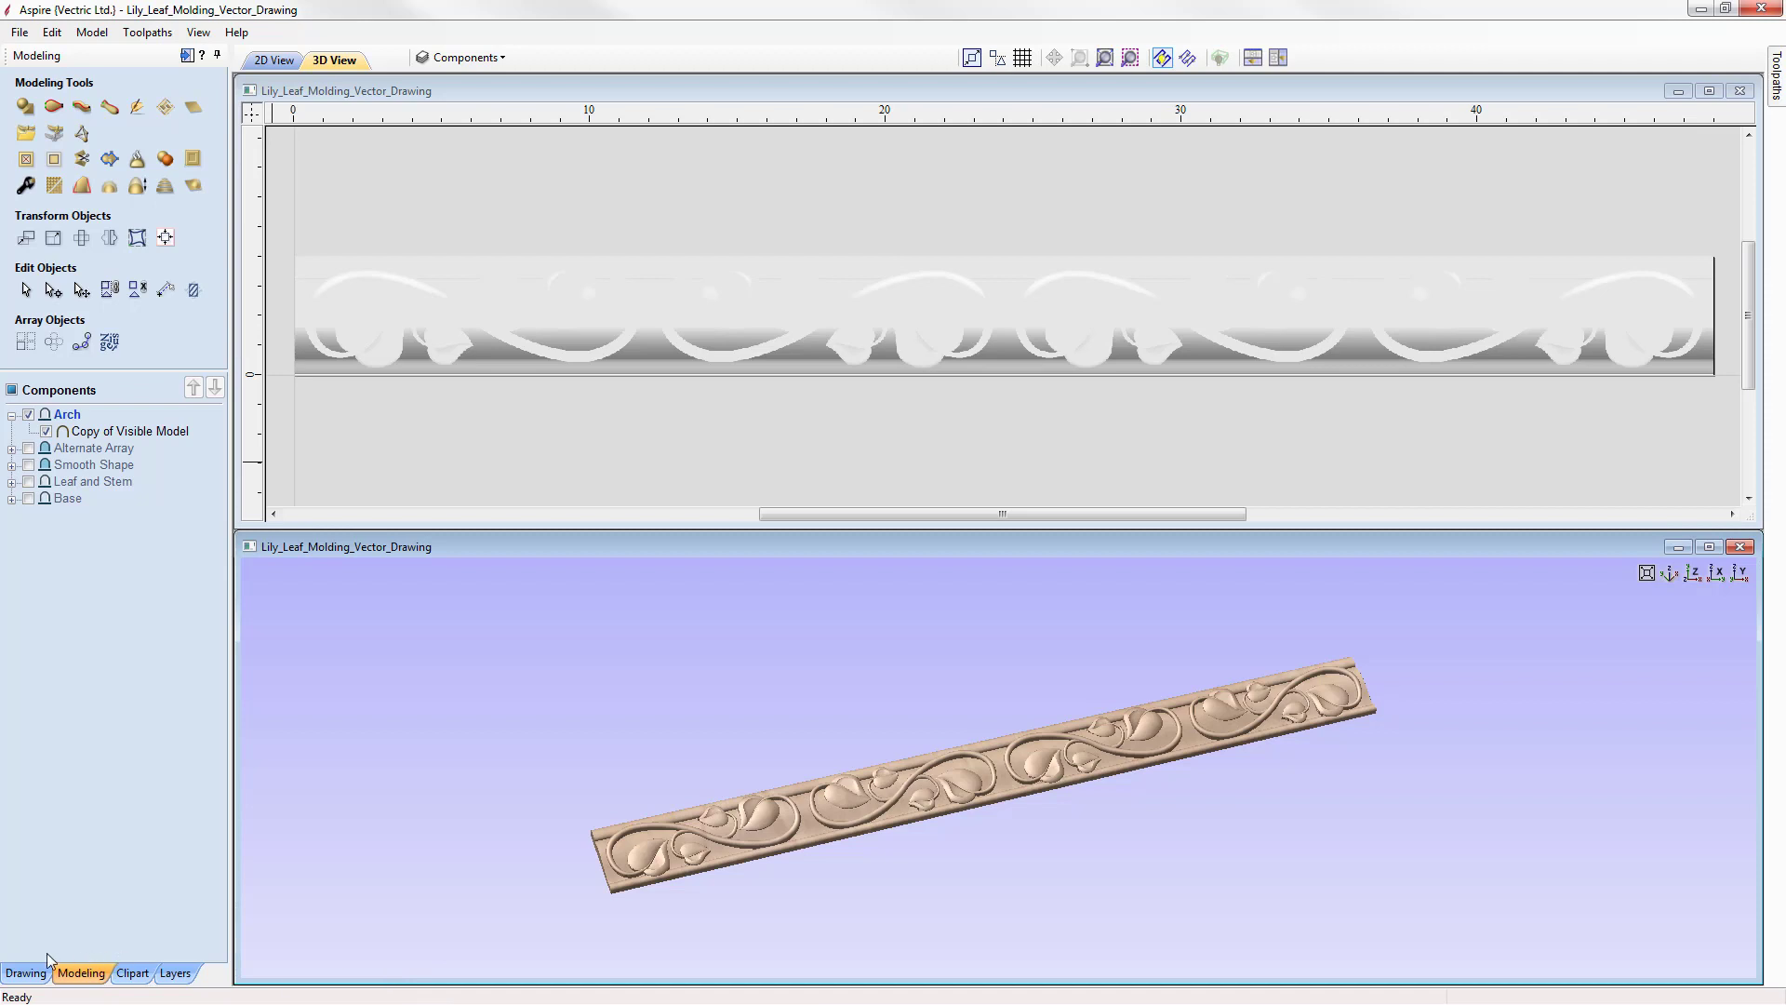
- Change the job size to 40 inches wide and 20 inches high
{"action": "left_click", "coordinate": [25, 972]}
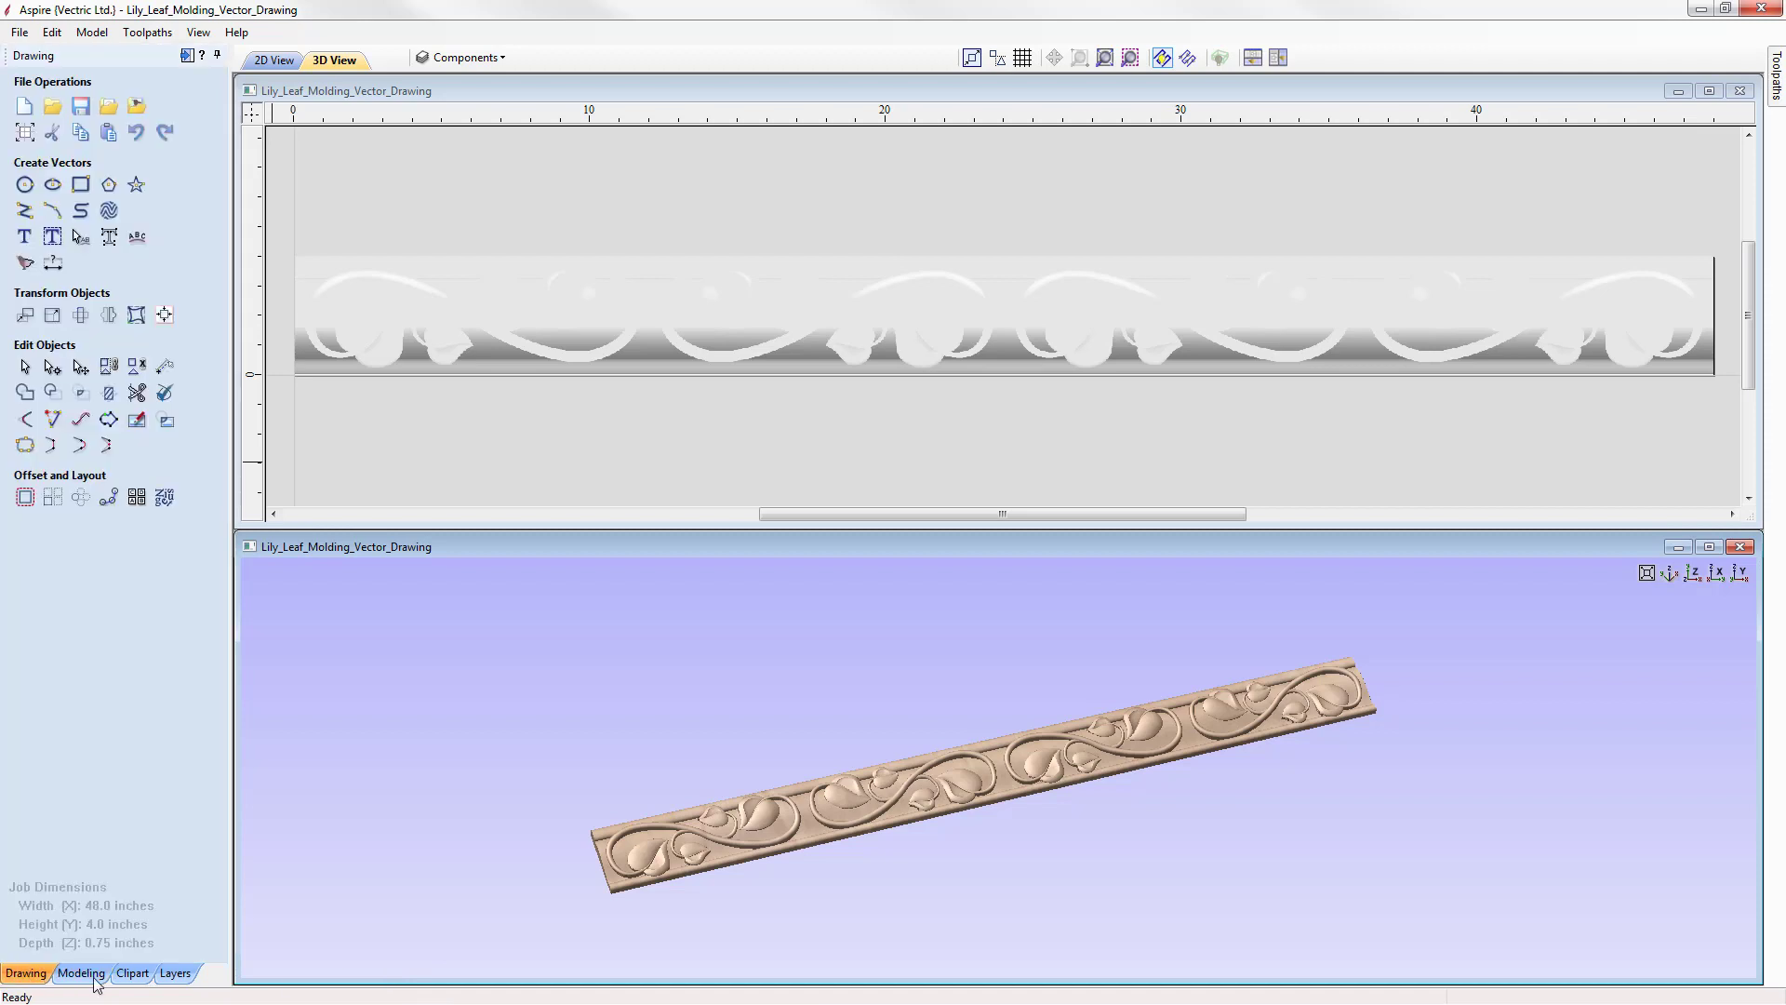
{"action": "left_click", "coordinate": [24, 135]}
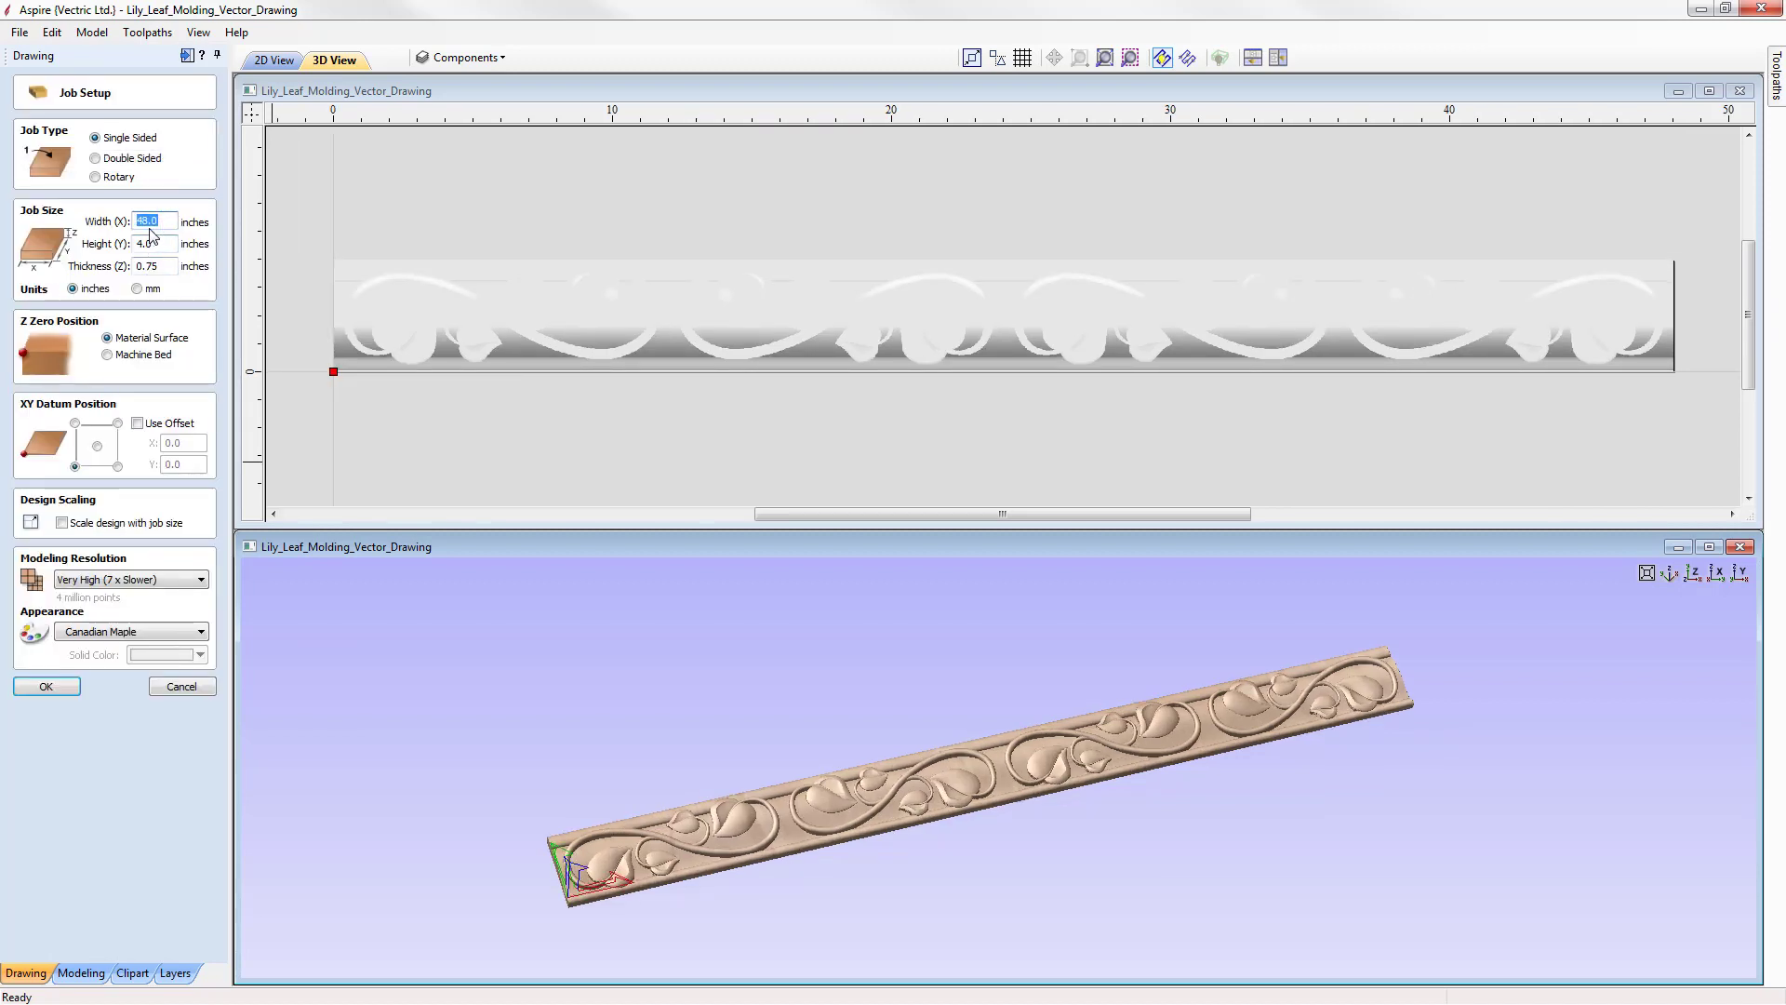
{"action": "type", "text": "4"}
{"action": "left_click", "coordinate": [158, 243]}
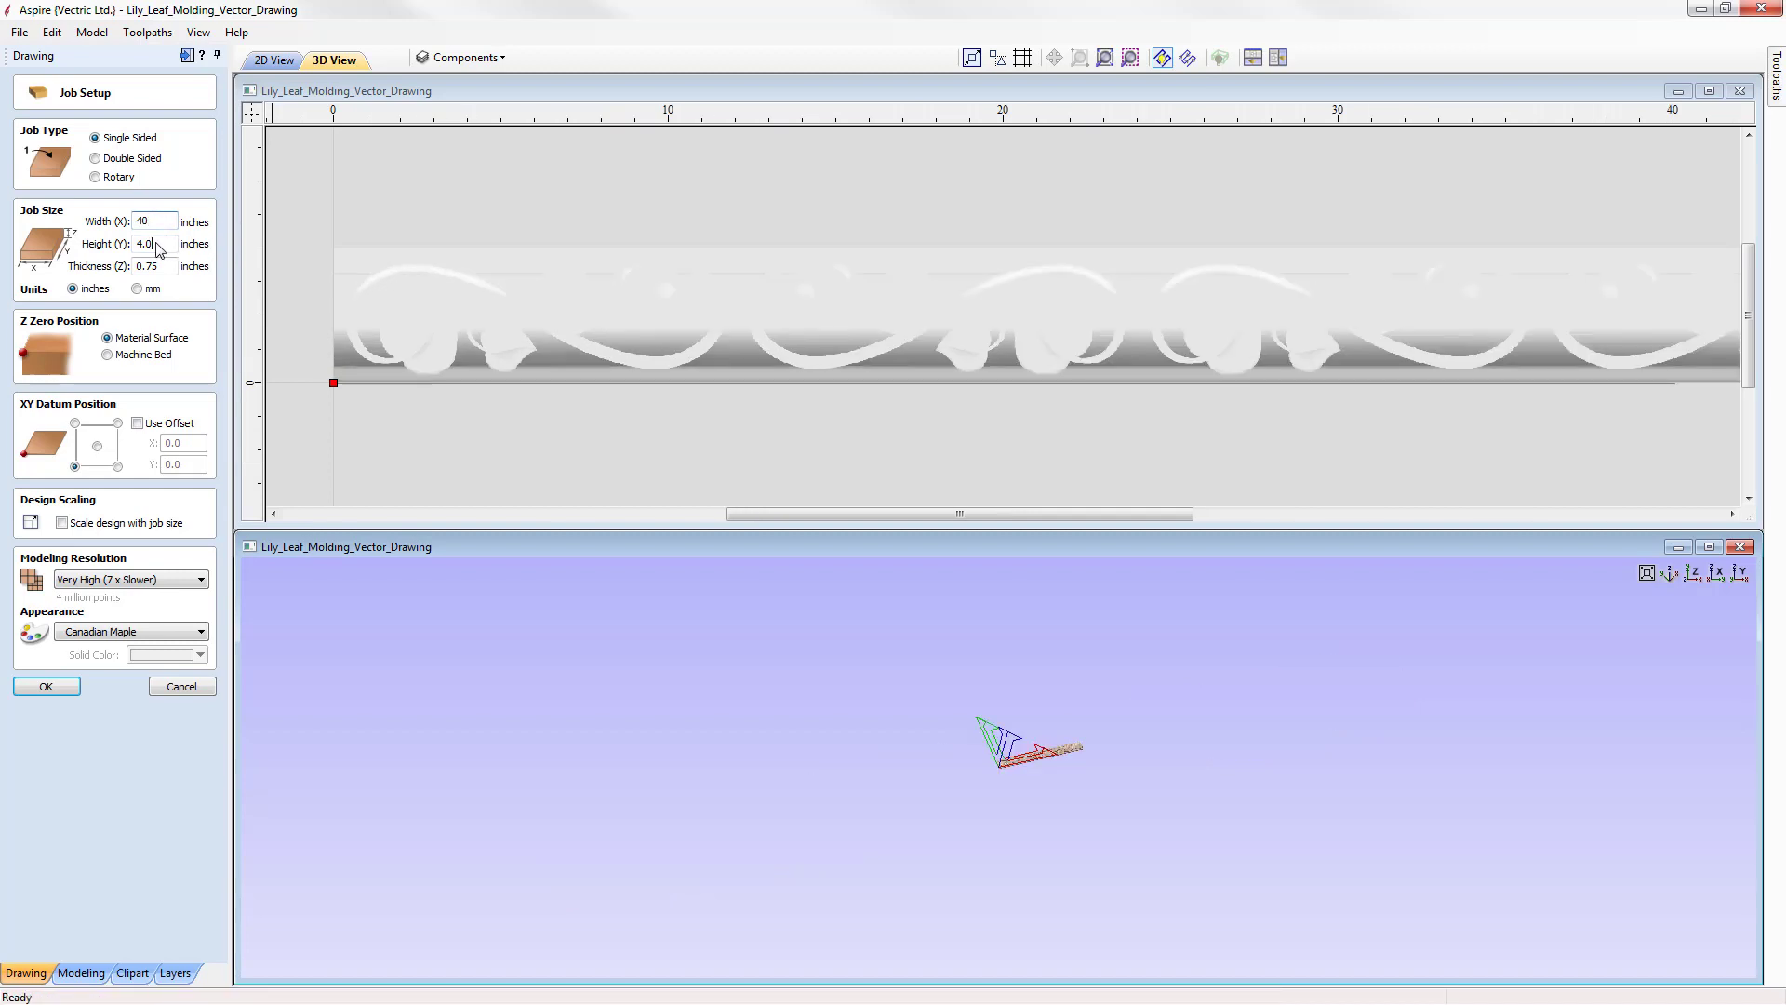
{"action": "double_click", "coordinate": [157, 243]}
{"action": "type", "text": "20"}
{"action": "key", "text": "Tab"}
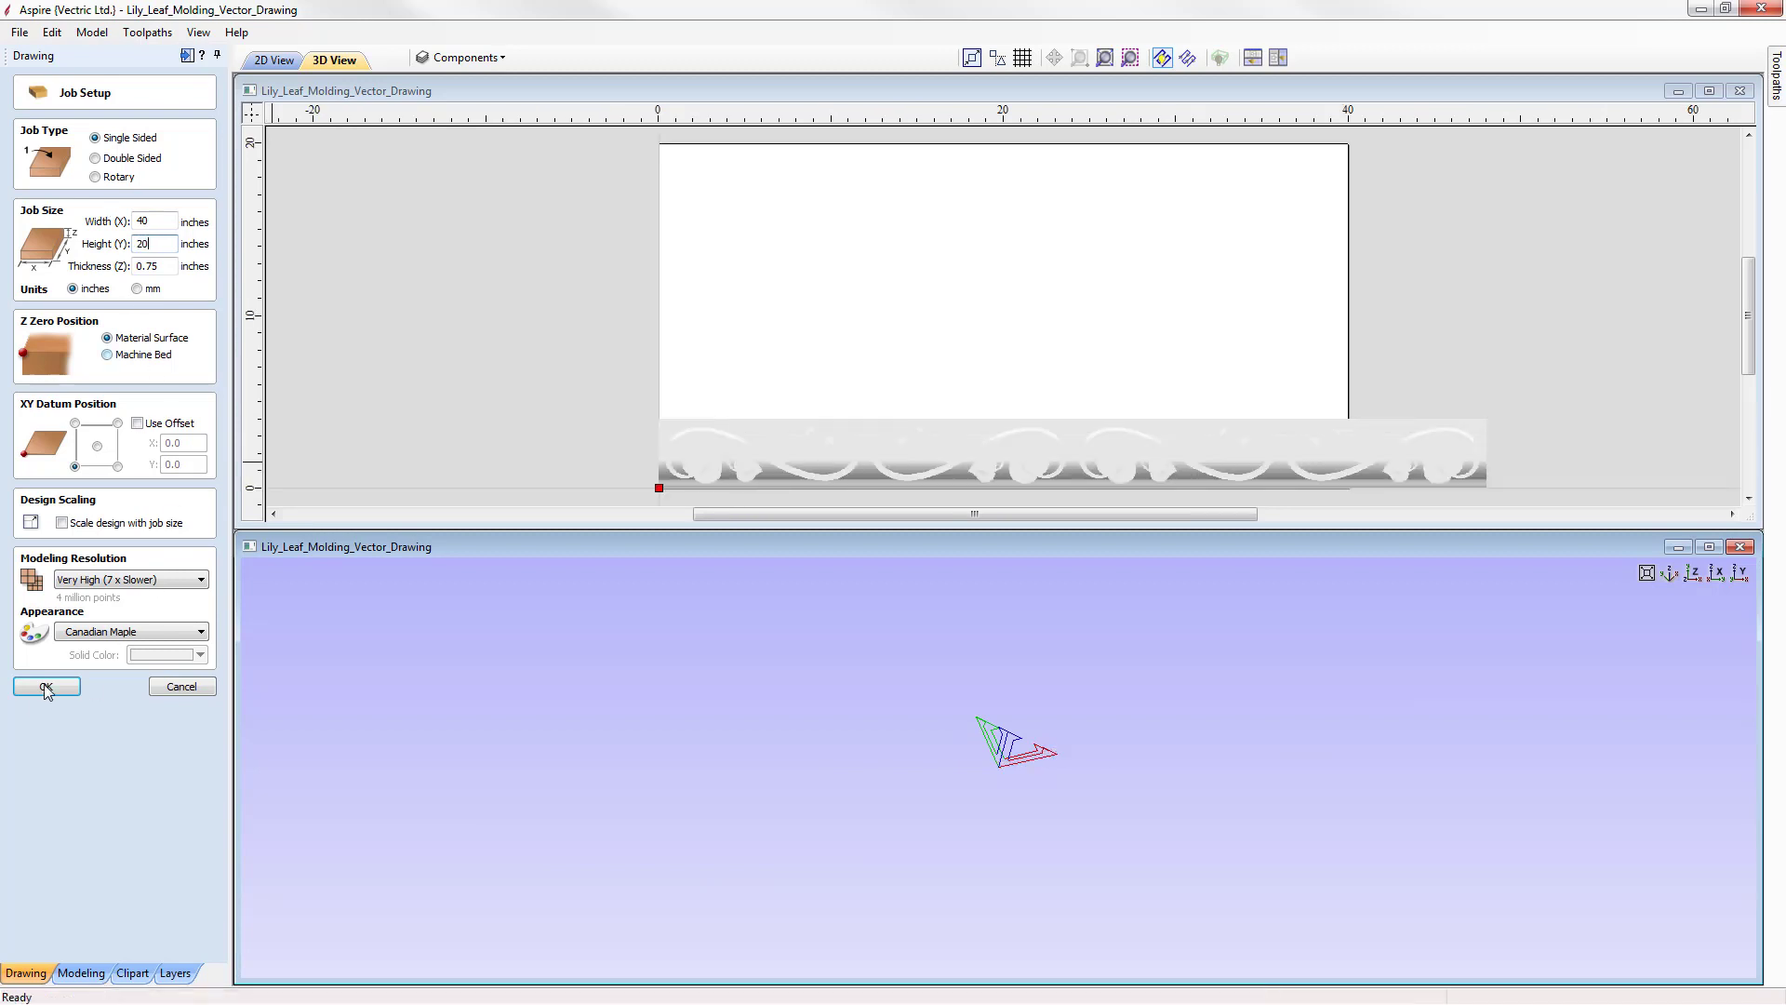
{"action": "left_click", "coordinate": [48, 690]}
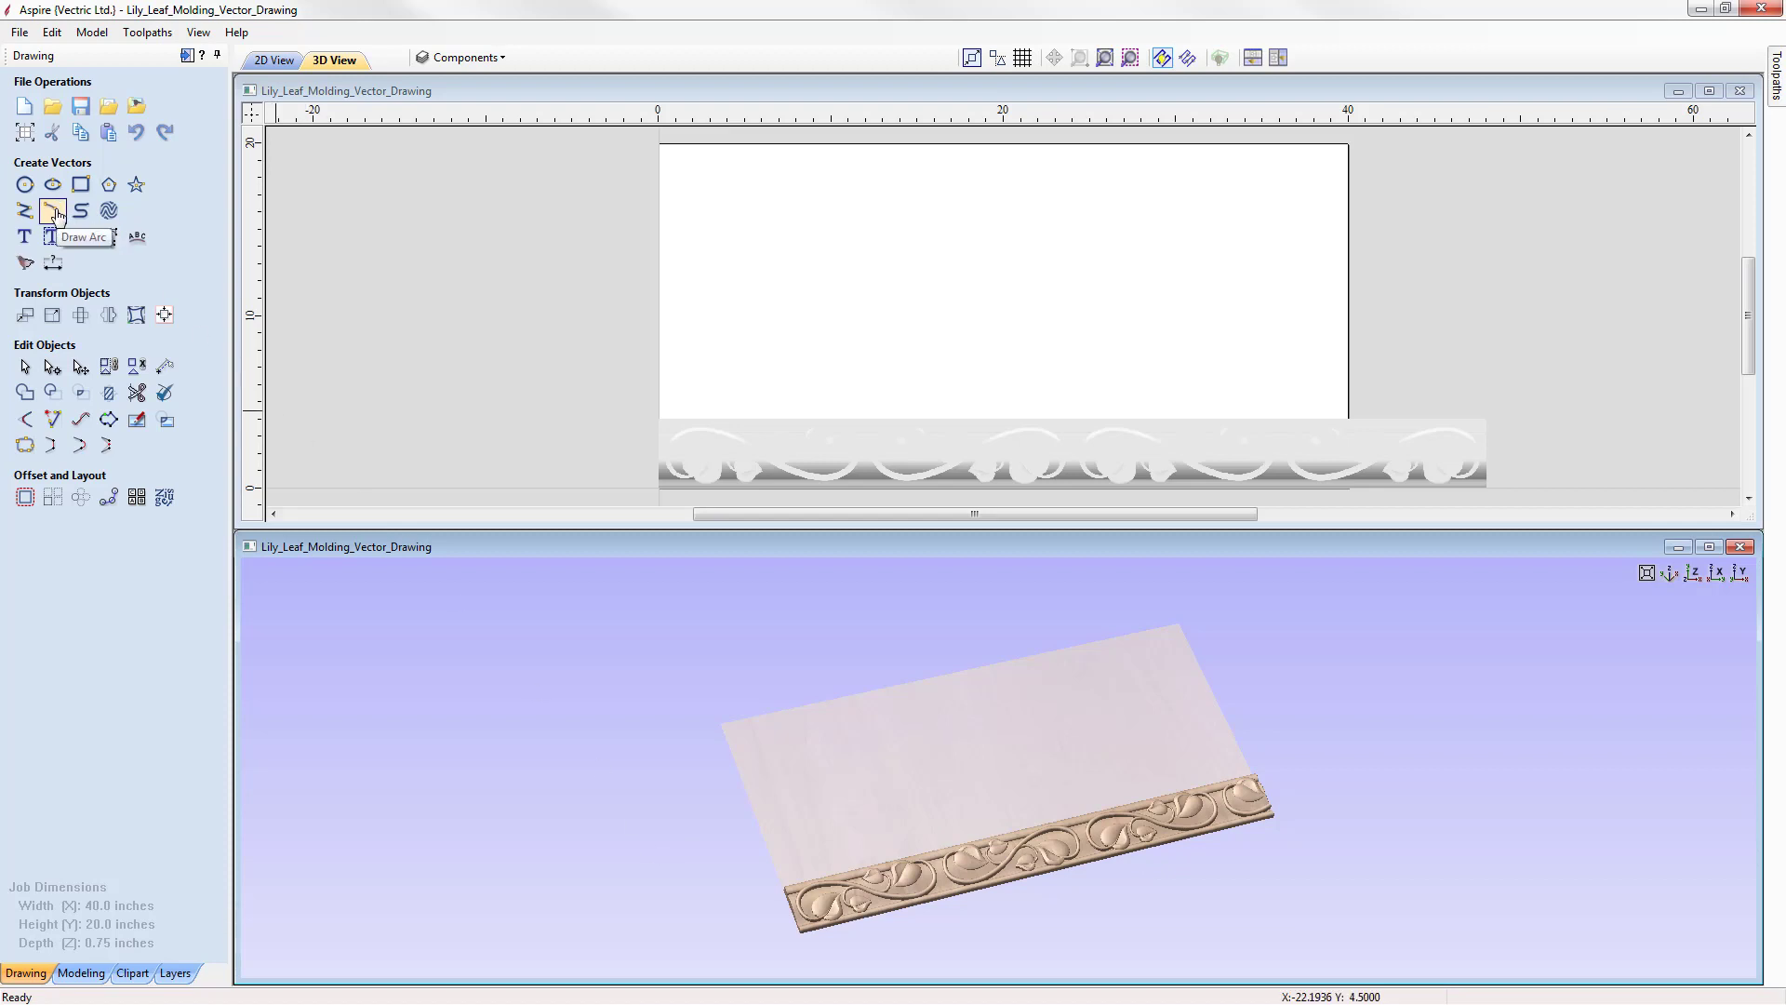
- Create an arc from X 6.0, Y 1.0 to X 34.0, Y 1.0 with a radius of 14.0 inches
{"action": "left_click", "coordinate": [56, 214]}
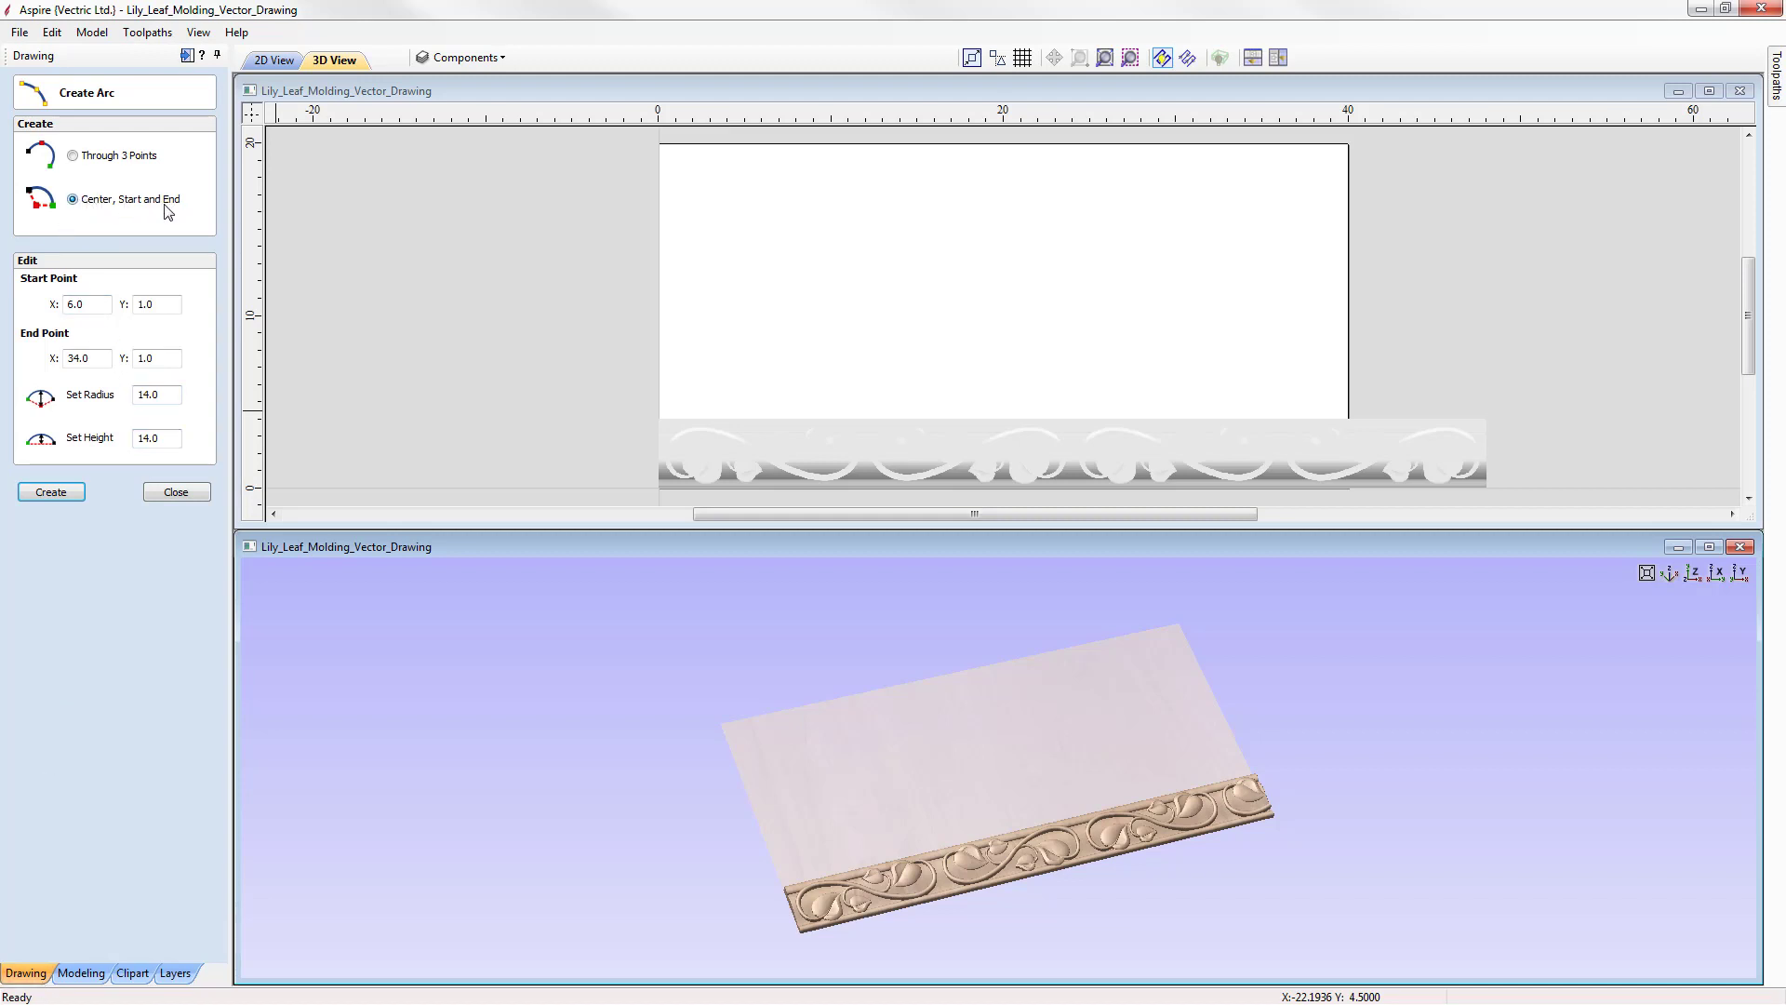
{"action": "left_click", "coordinate": [94, 304]}
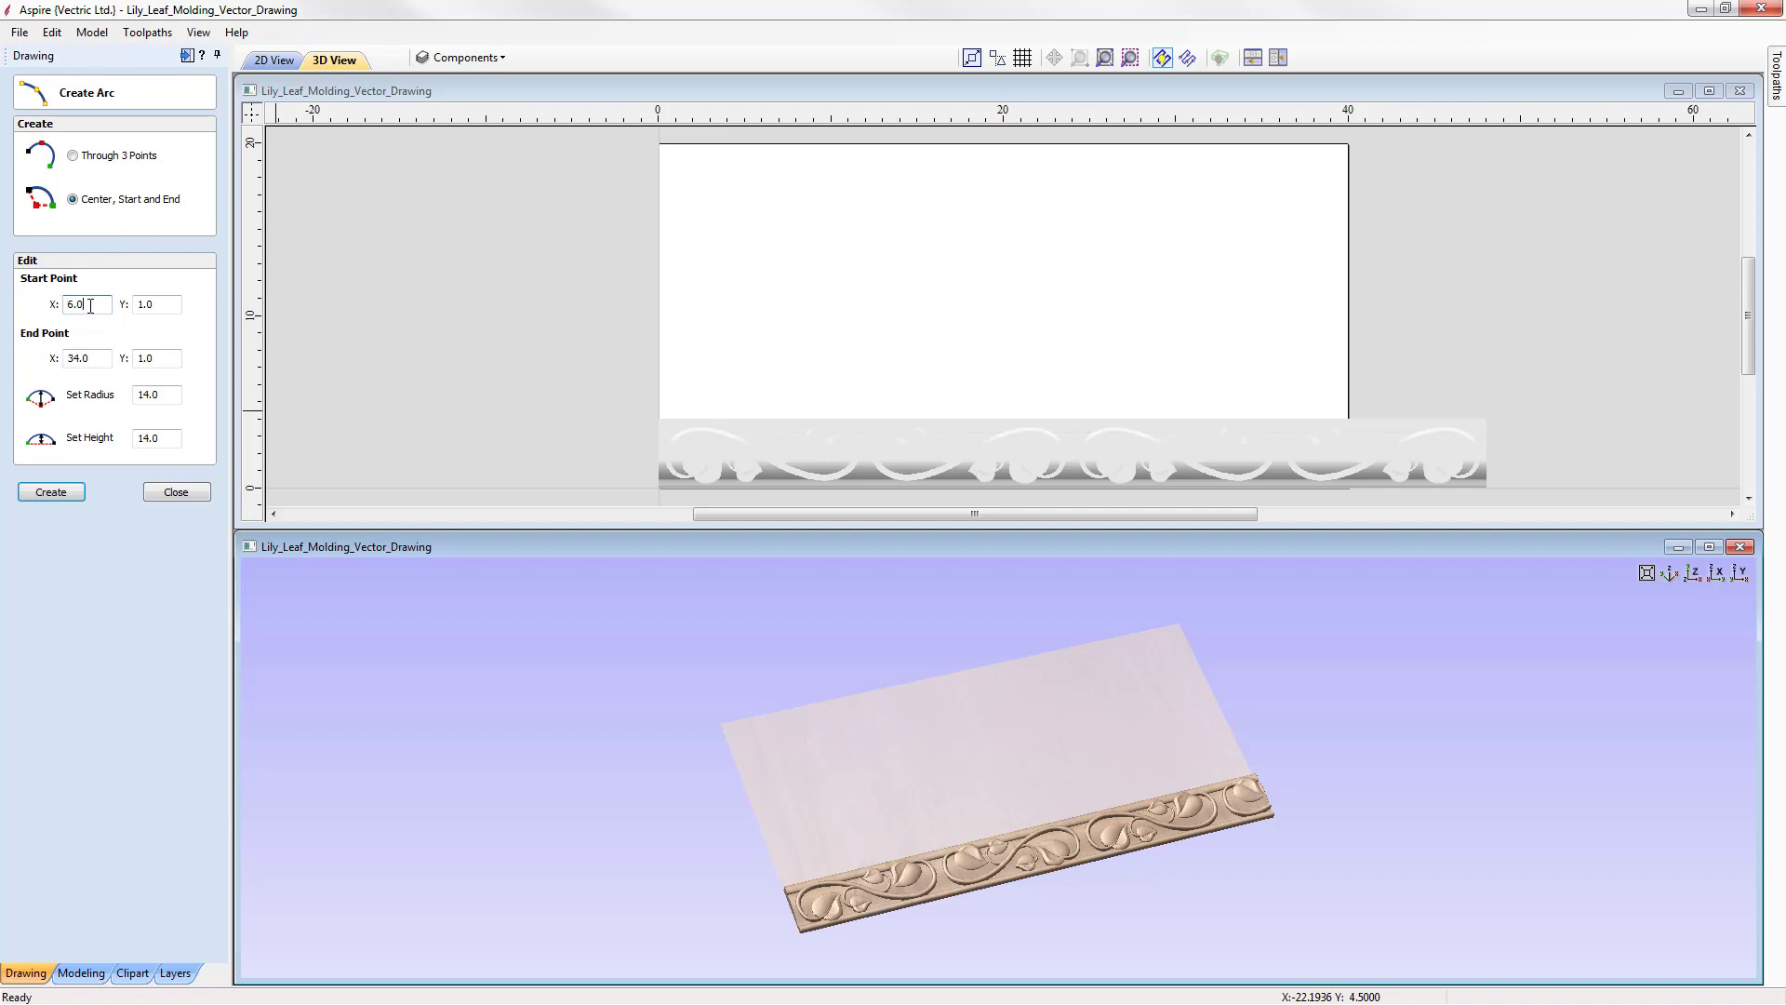
{"action": "left_click", "coordinate": [155, 308]}
{"action": "left_click", "coordinate": [159, 396]}
{"action": "left_click", "coordinate": [51, 492]}
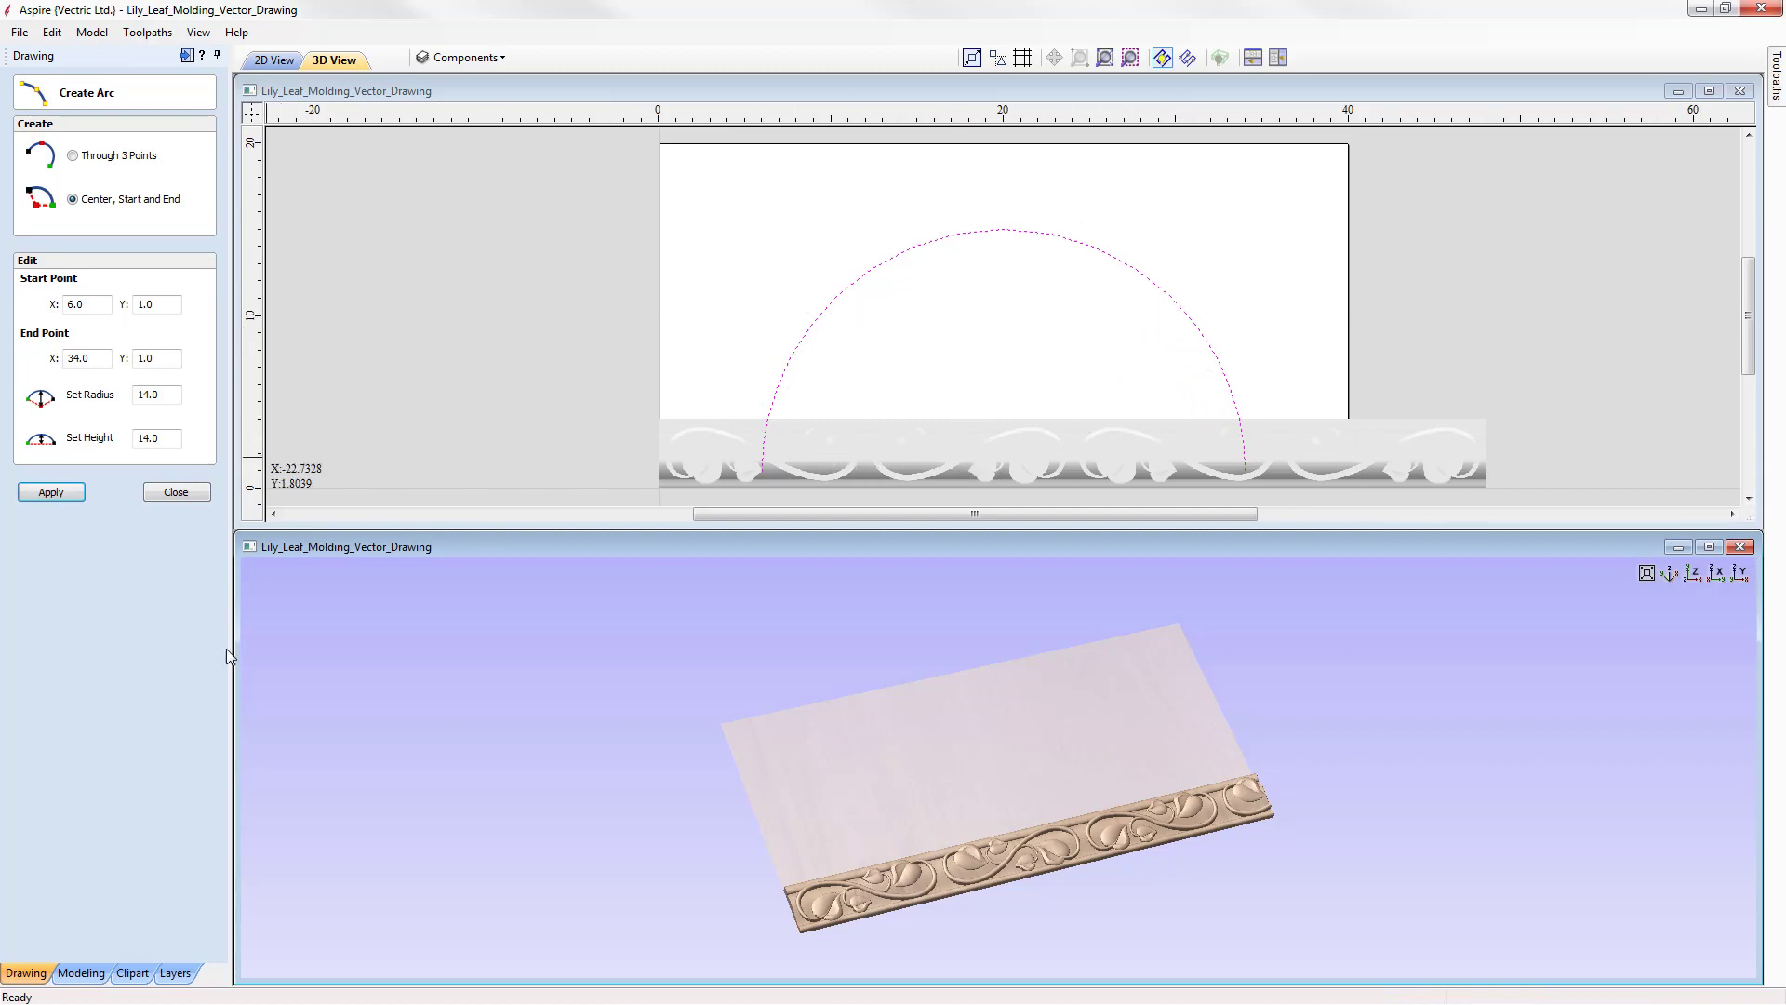
{"action": "left_click", "coordinate": [176, 493]}
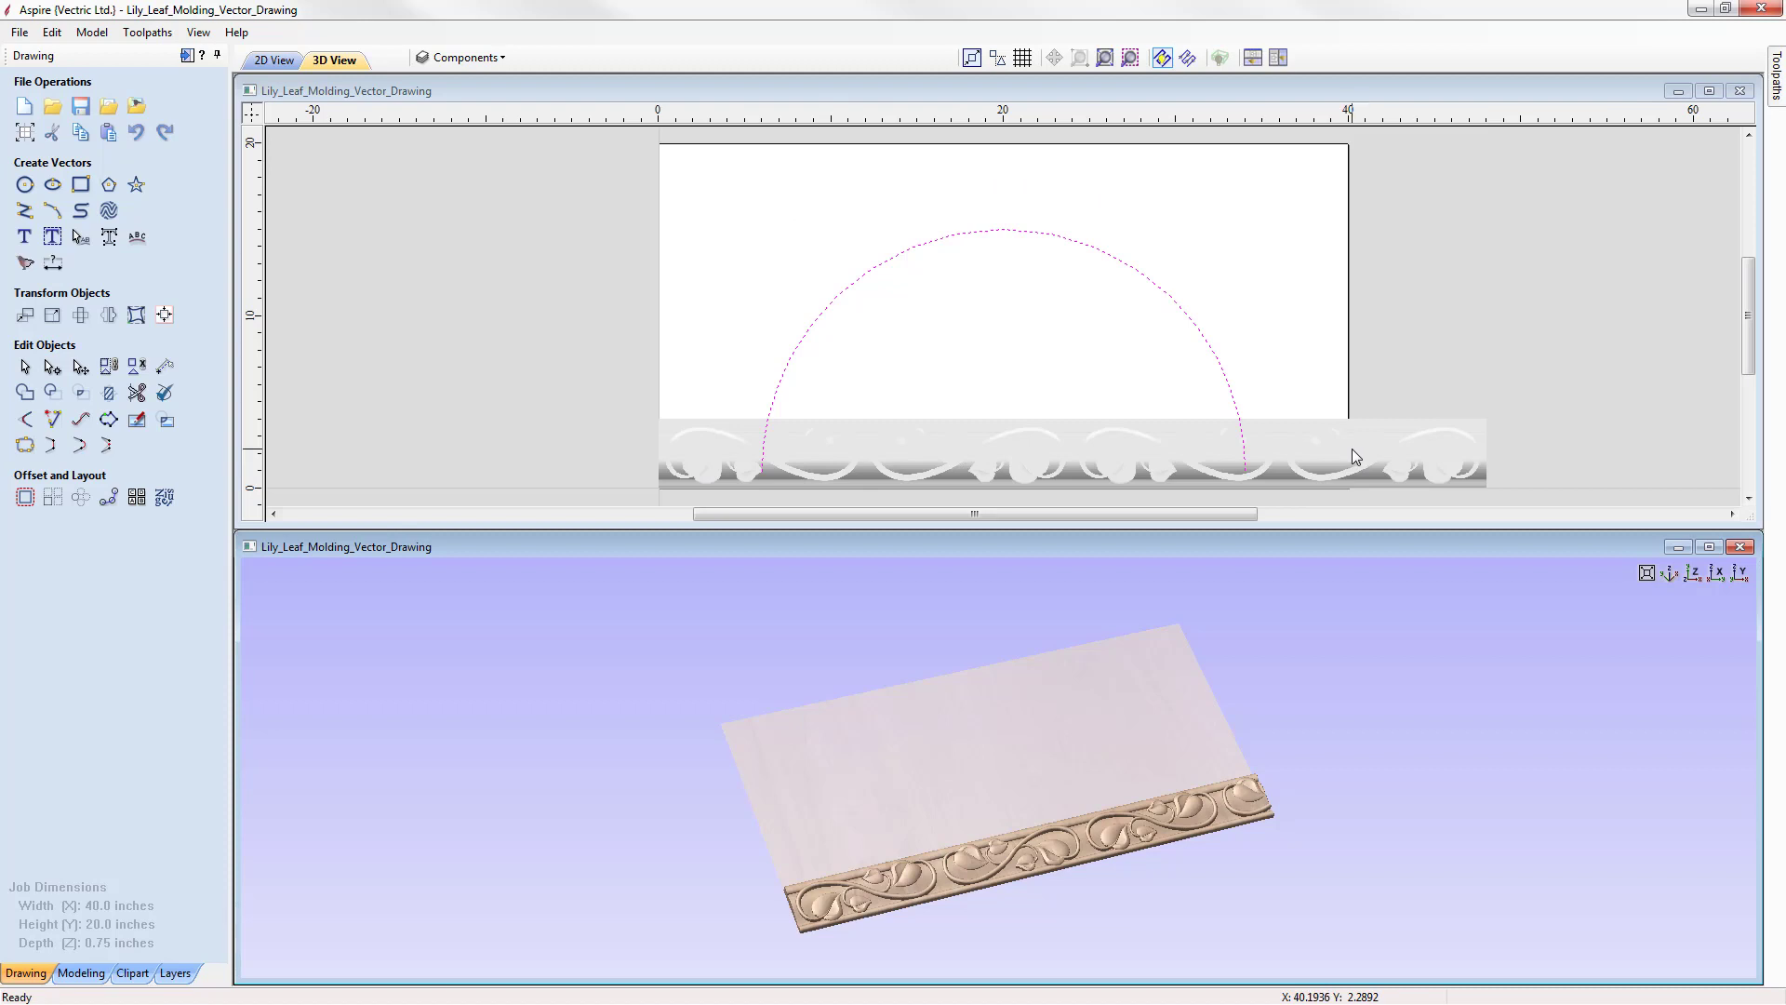
- Unlink X and Y scaling and set the width of the molding component on the Arch level to pi*32/2 inches
{"action": "left_click", "coordinate": [919, 454]}
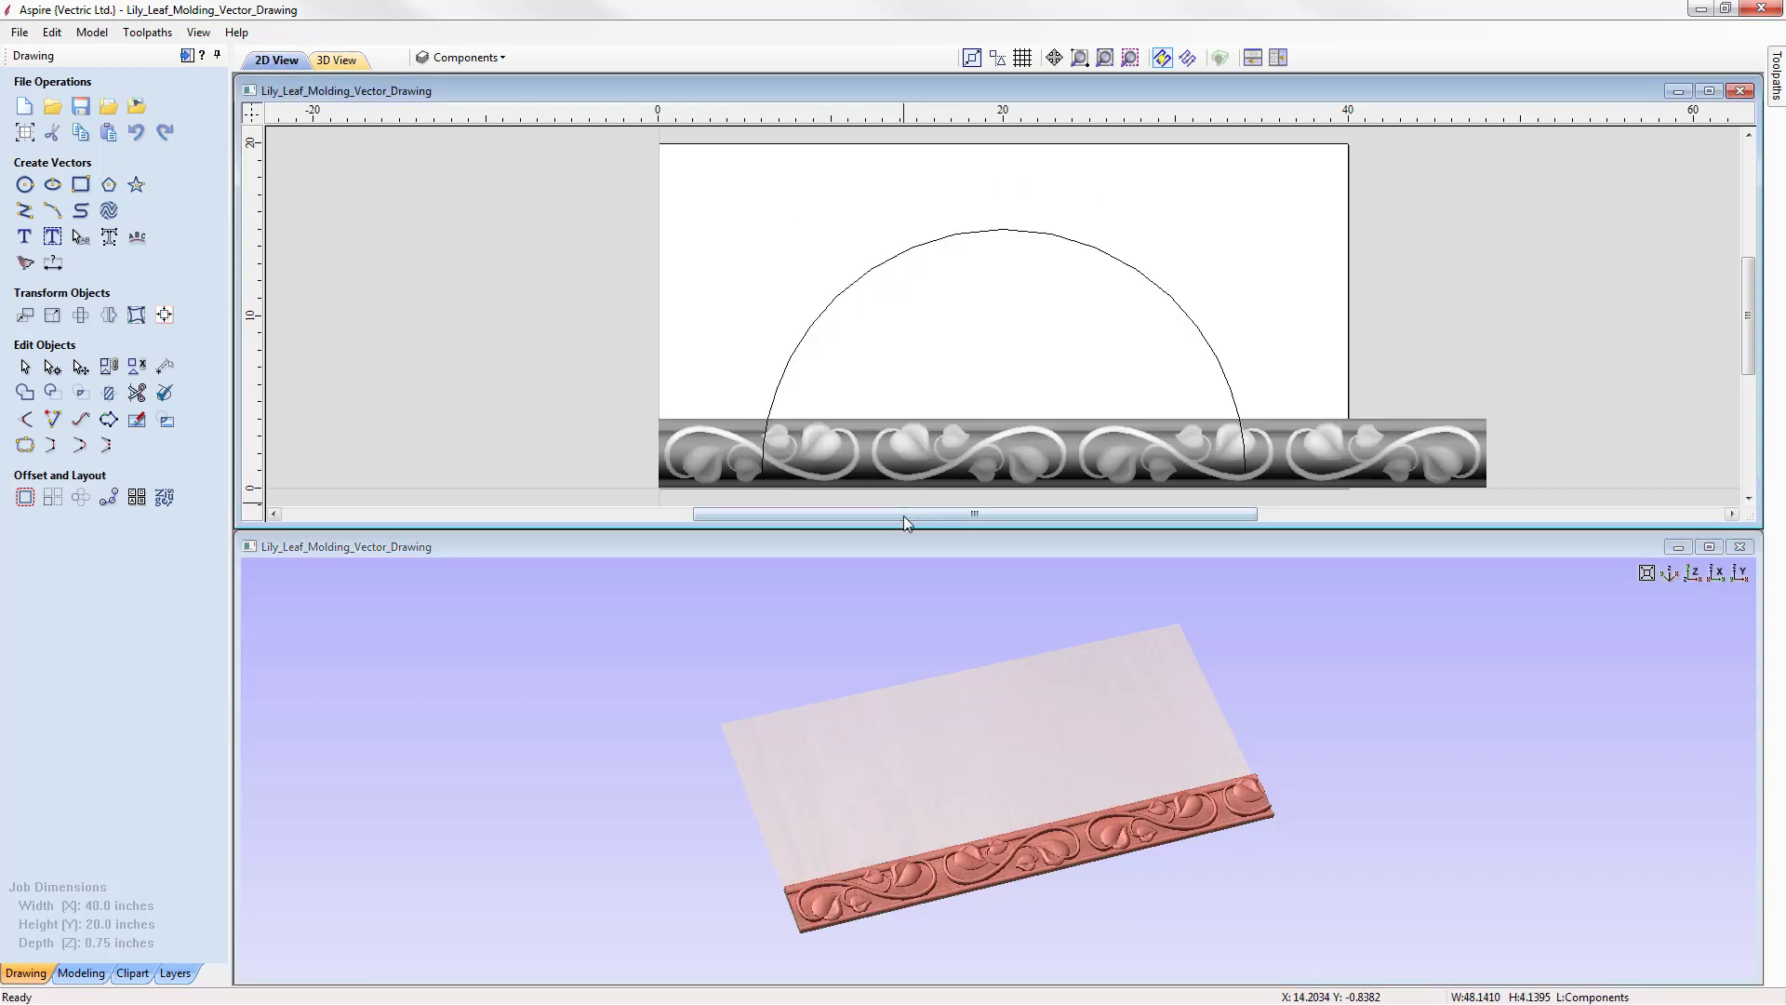
{"action": "left_click", "coordinate": [51, 316]}
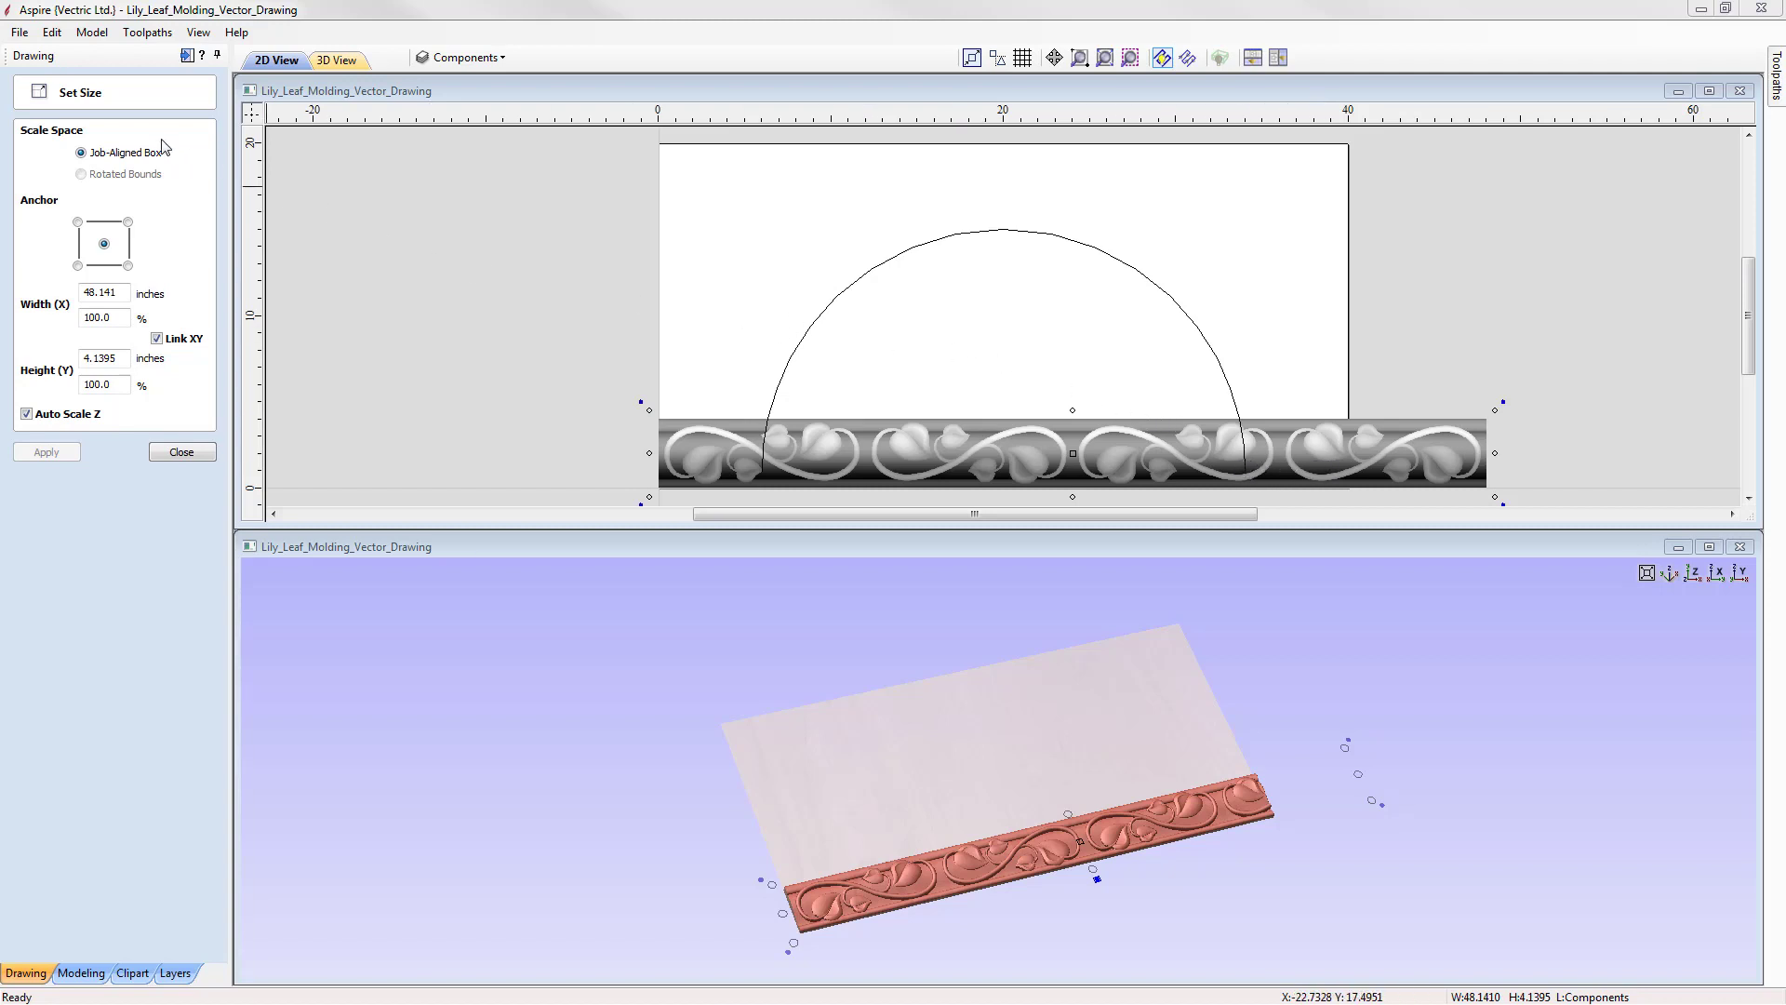
{"action": "left_click", "coordinate": [156, 339]}
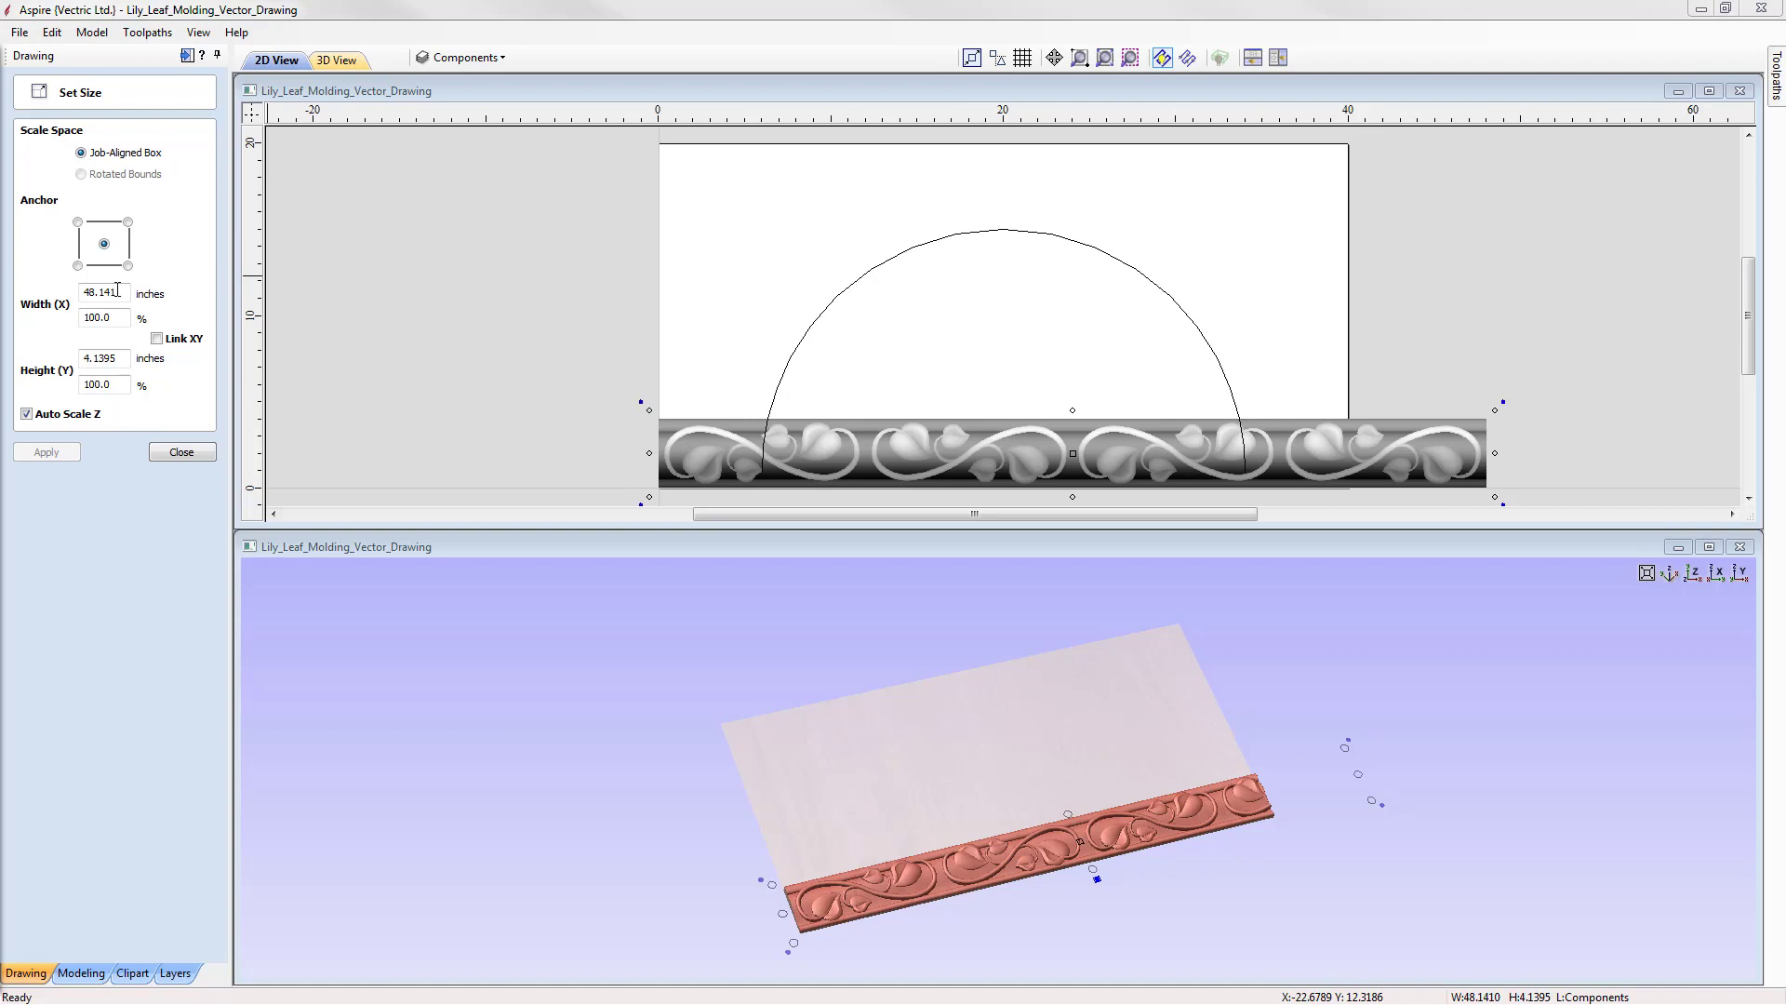
{"action": "left_click_drag", "start_coordinate": [117, 291], "coordinate": [79, 292]}
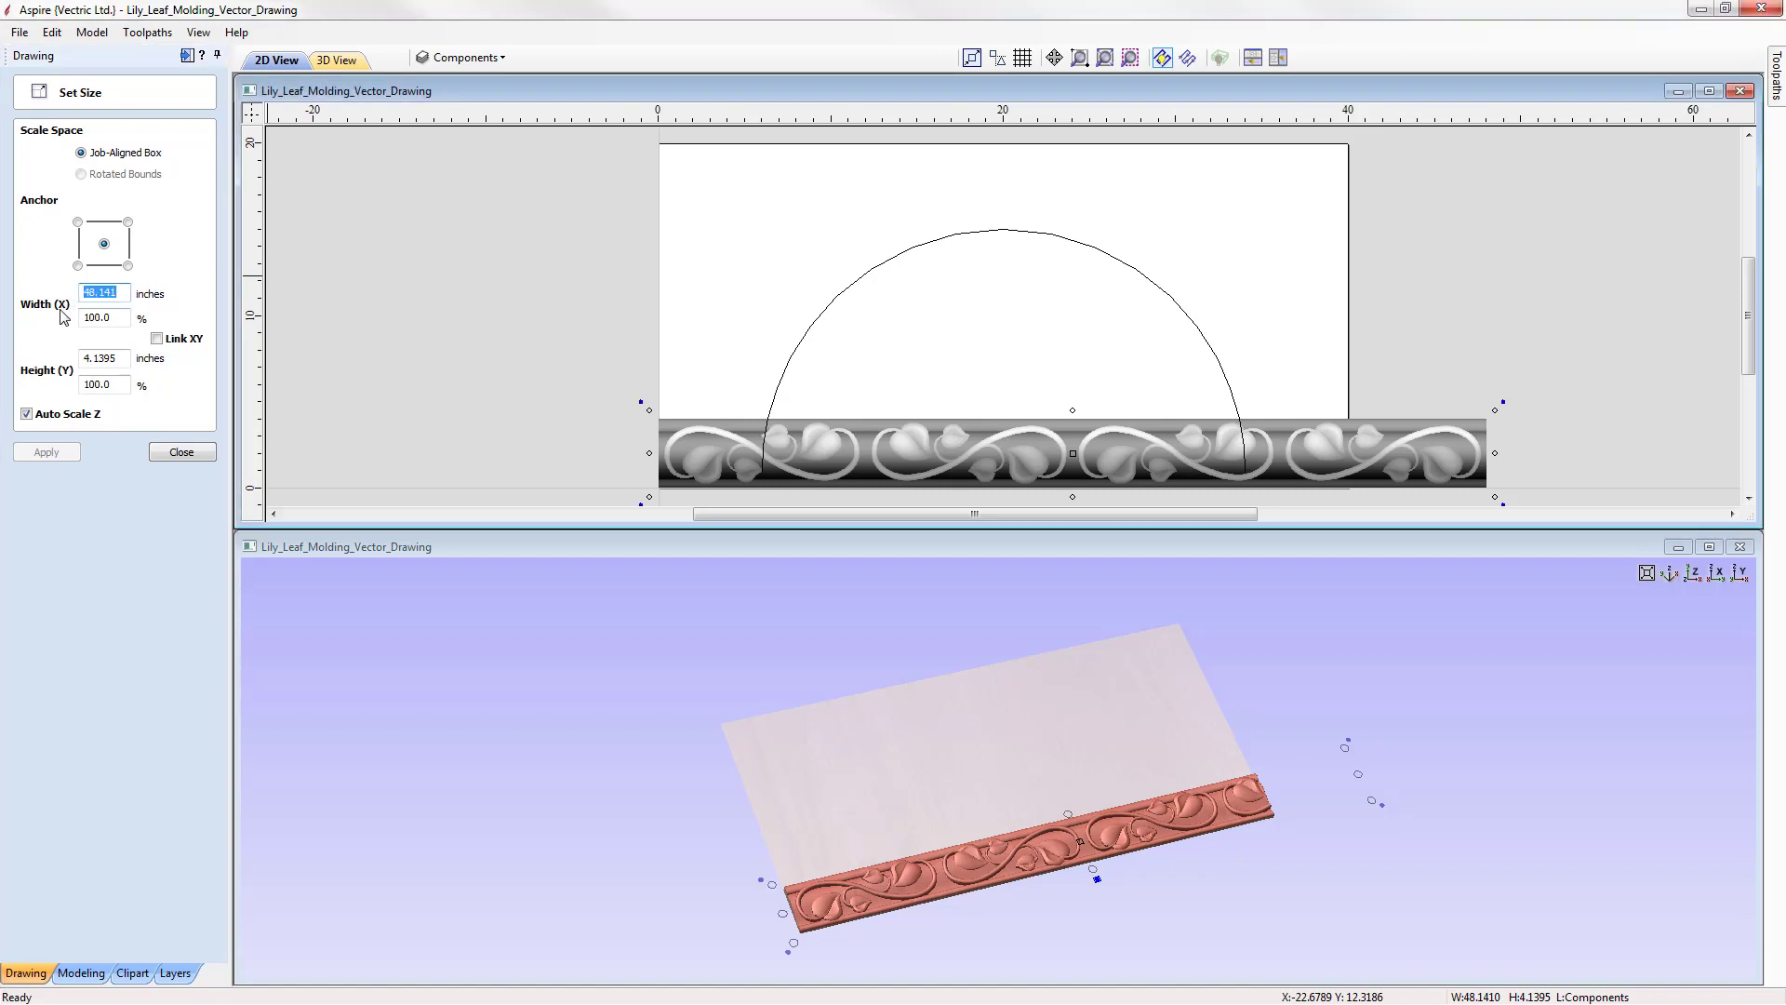
{"action": "type", "text": "pi"}
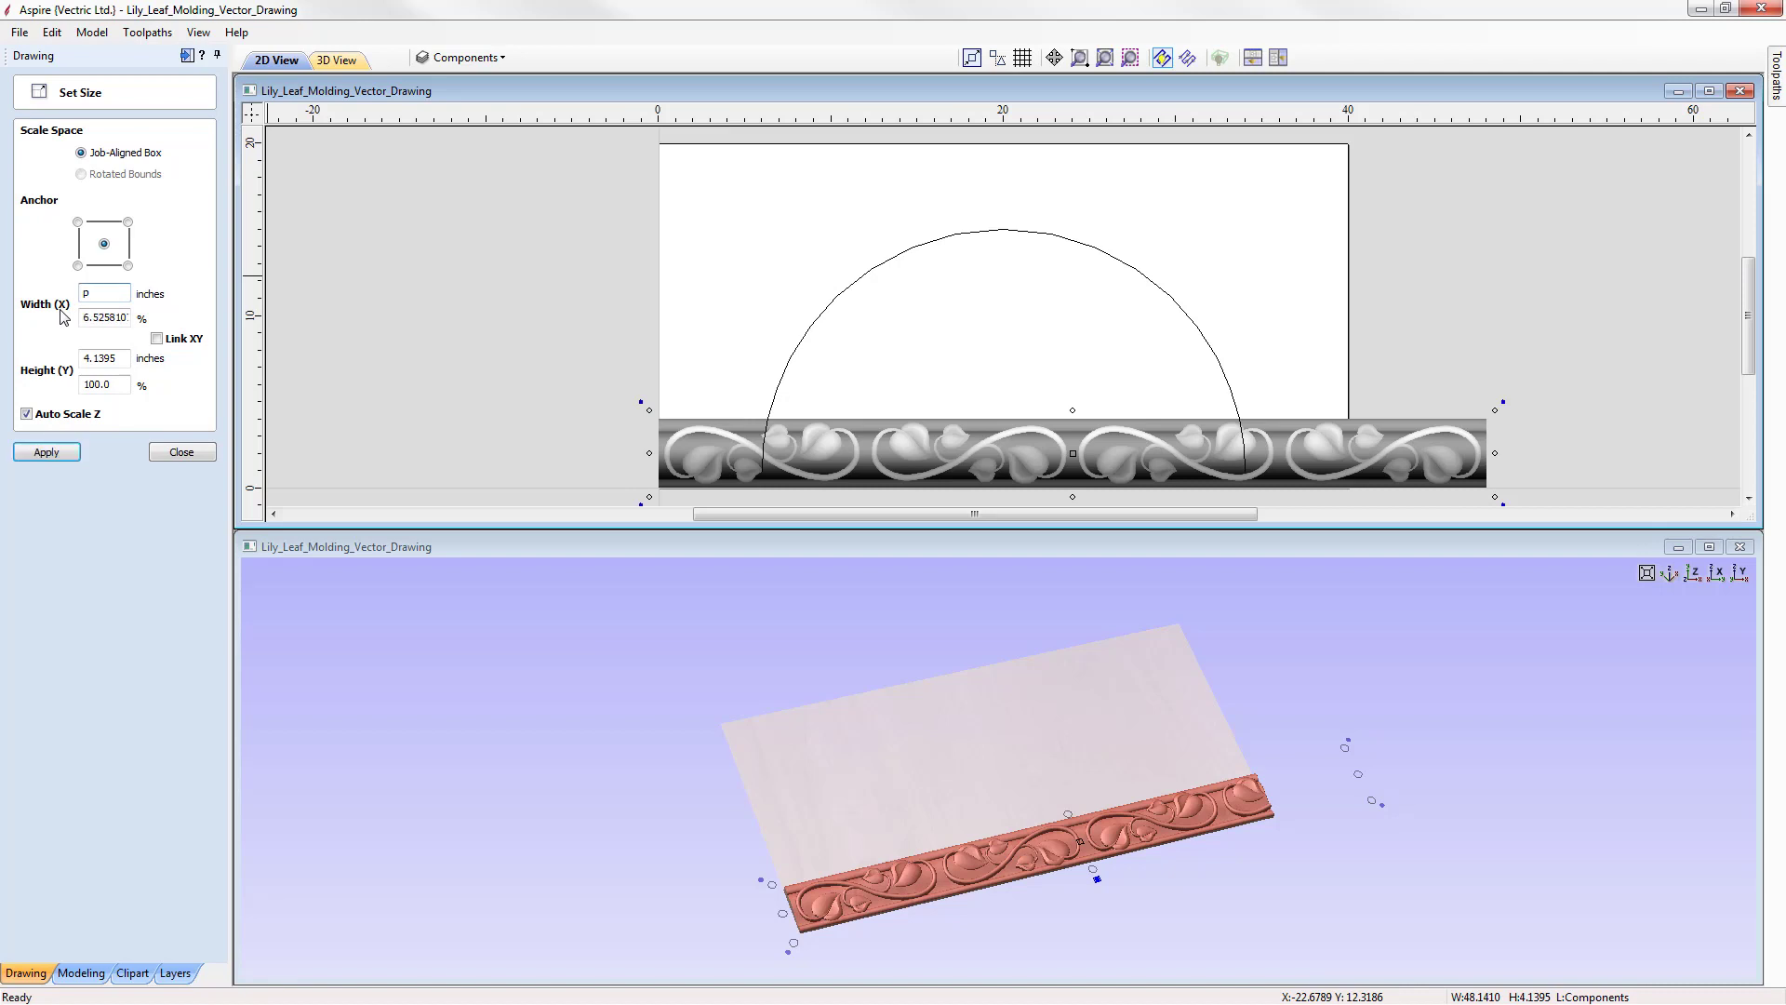
{"action": "type", "text": "*"}
{"action": "type", "text": "32/2"}
{"action": "key", "text": "Return"}
{"action": "left_click", "coordinate": [47, 452]}
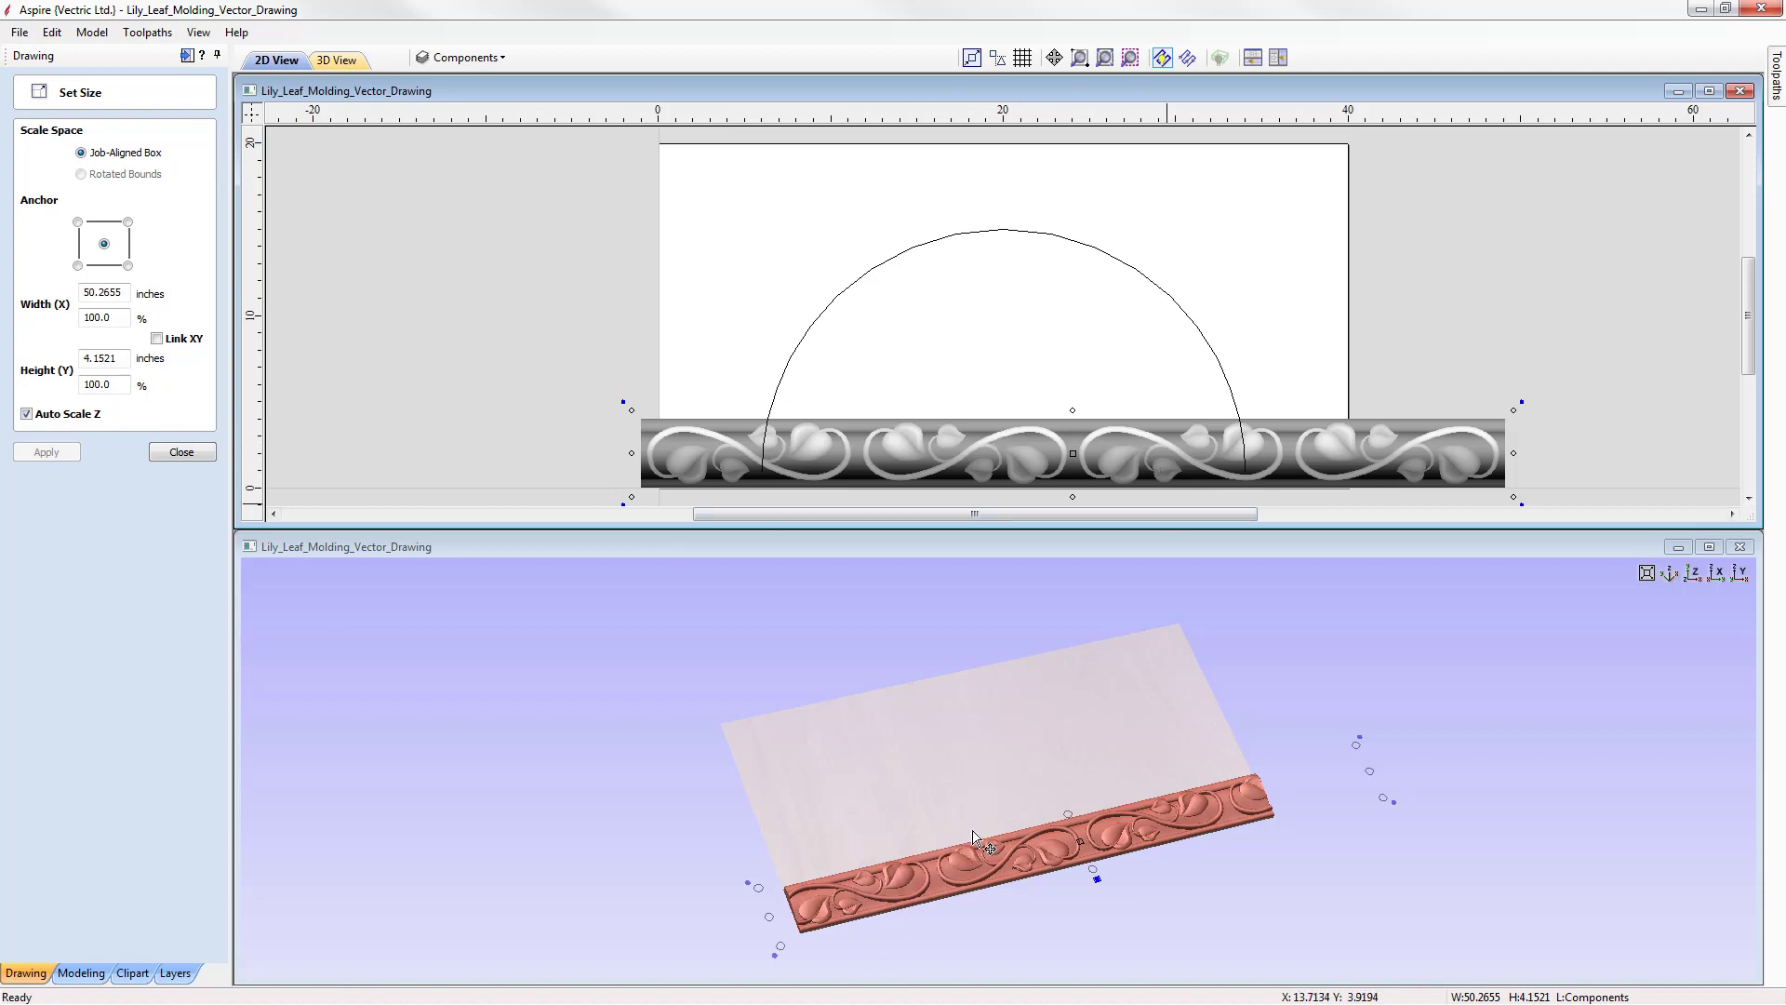
{"action": "left_click", "coordinate": [181, 453]}
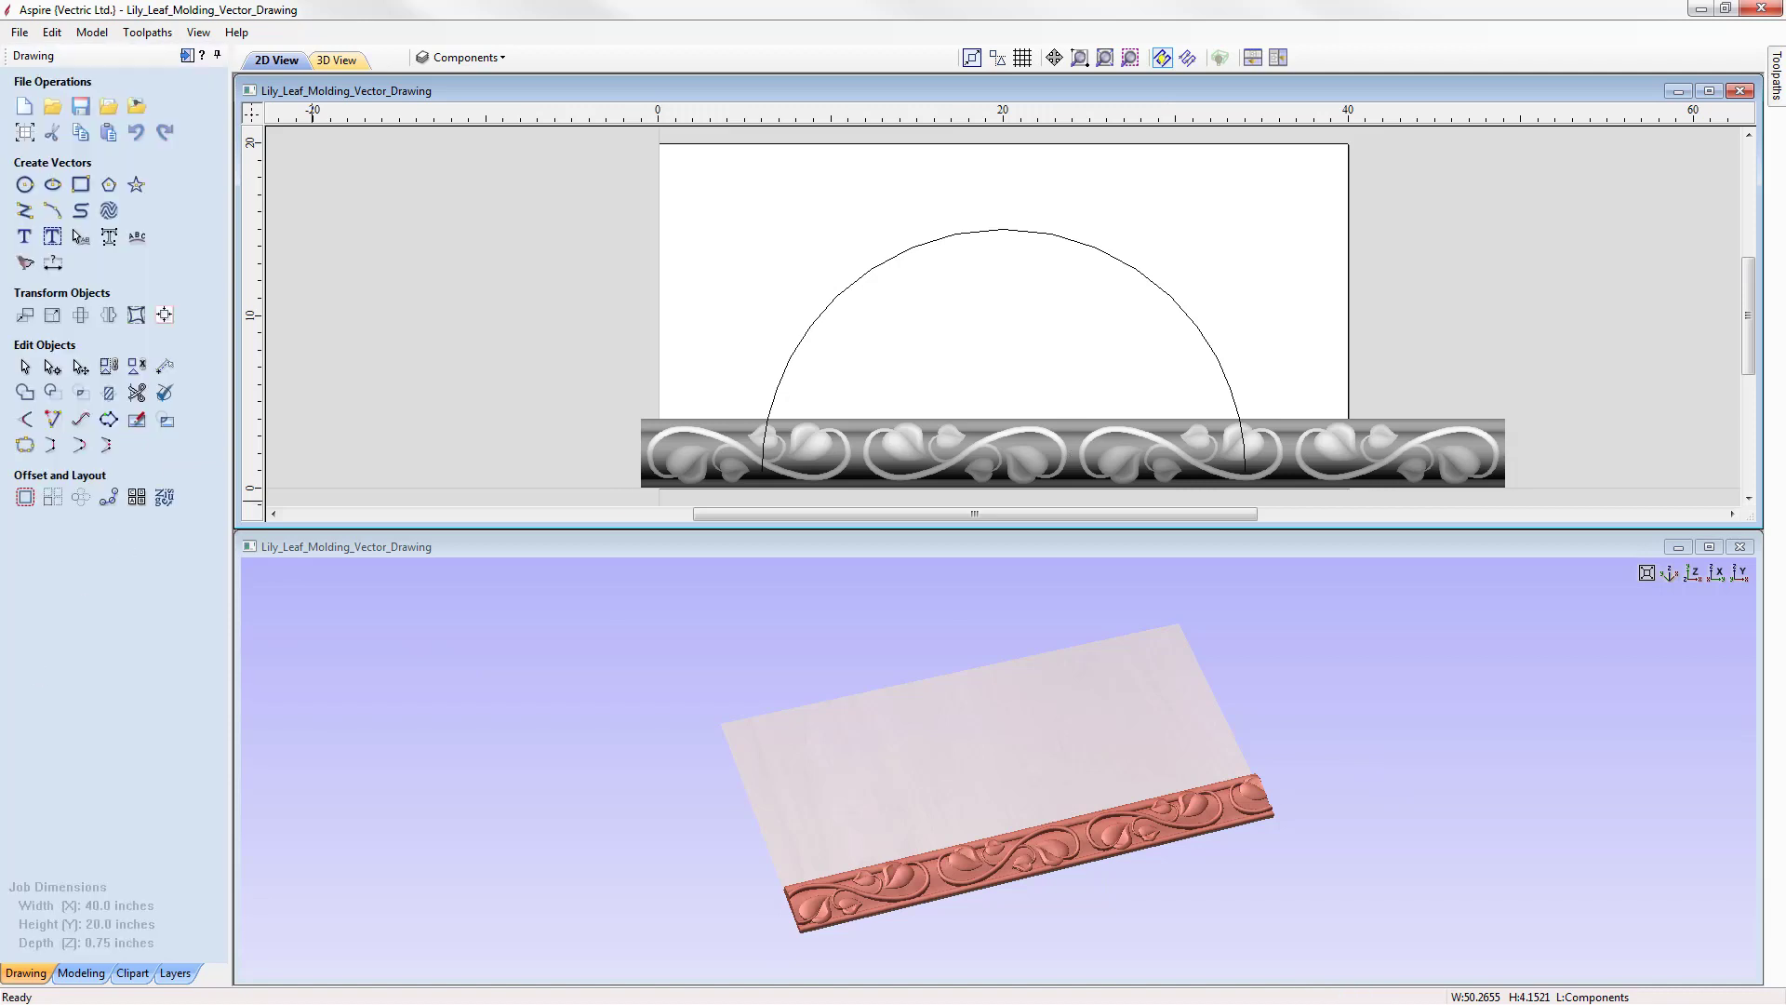
- Distort the molding component above a single curve using the arc, and enlarge the 3D view of the resulting arch
{"action": "left_click", "coordinate": [804, 346]}
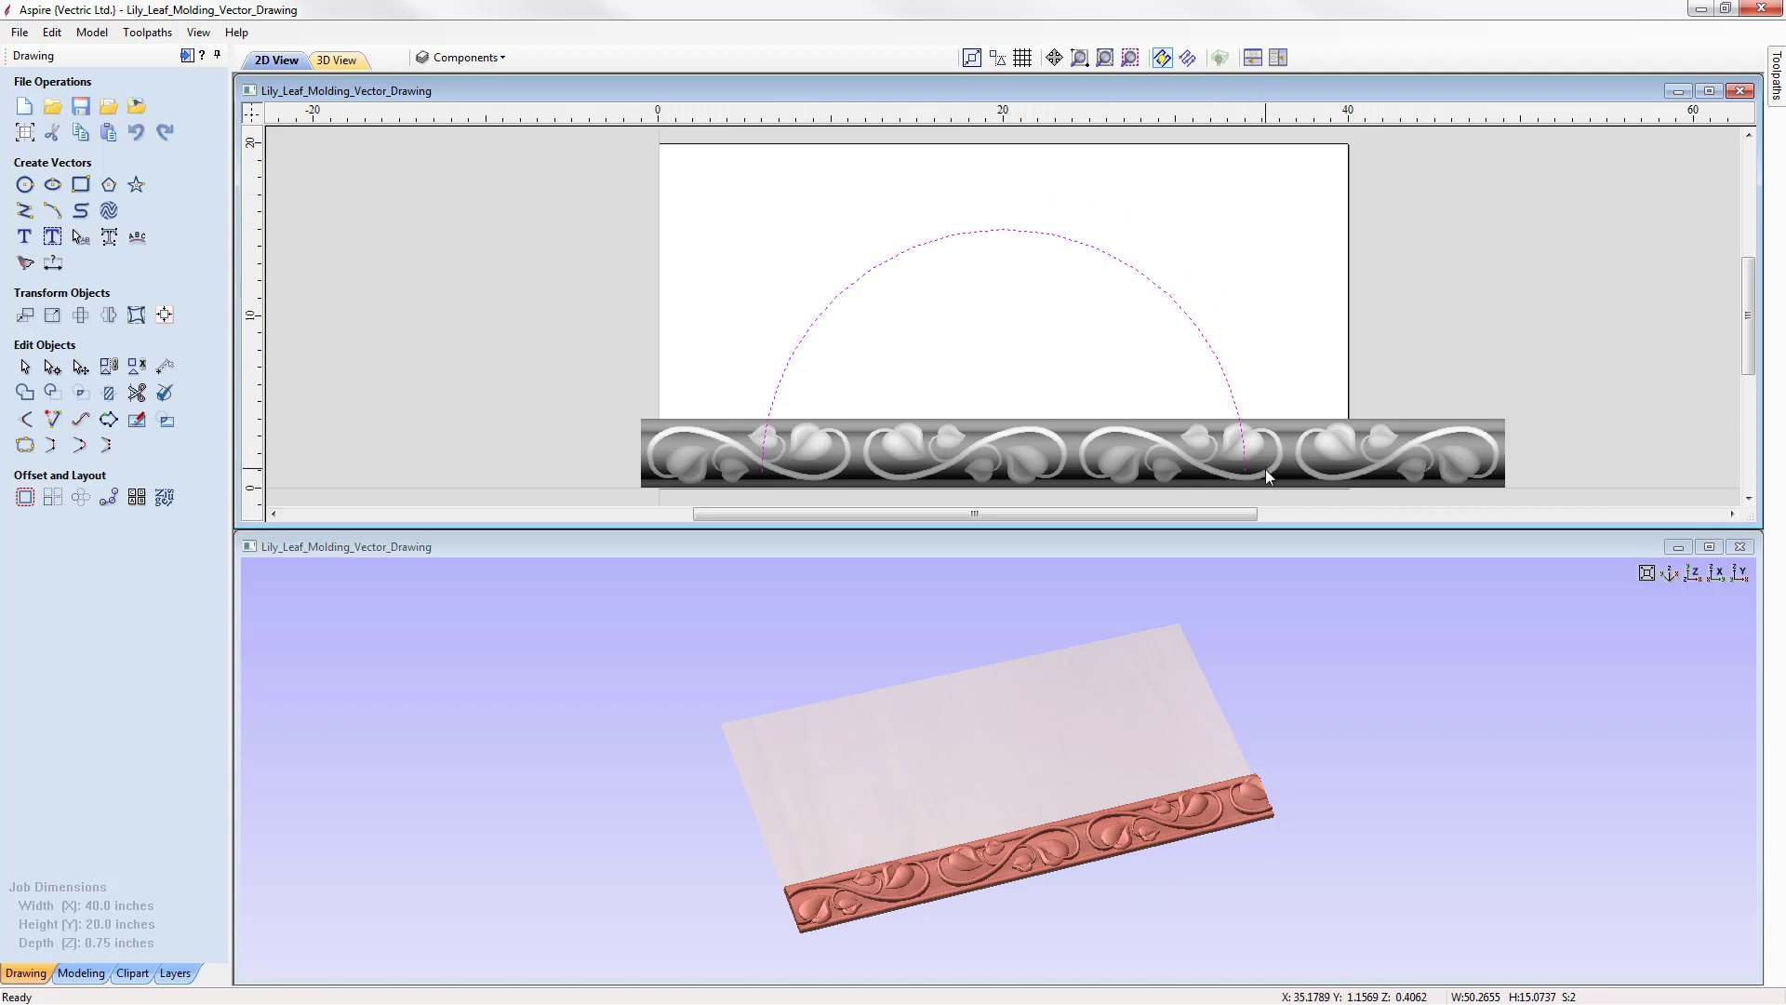
{"action": "left_click", "coordinate": [136, 314]}
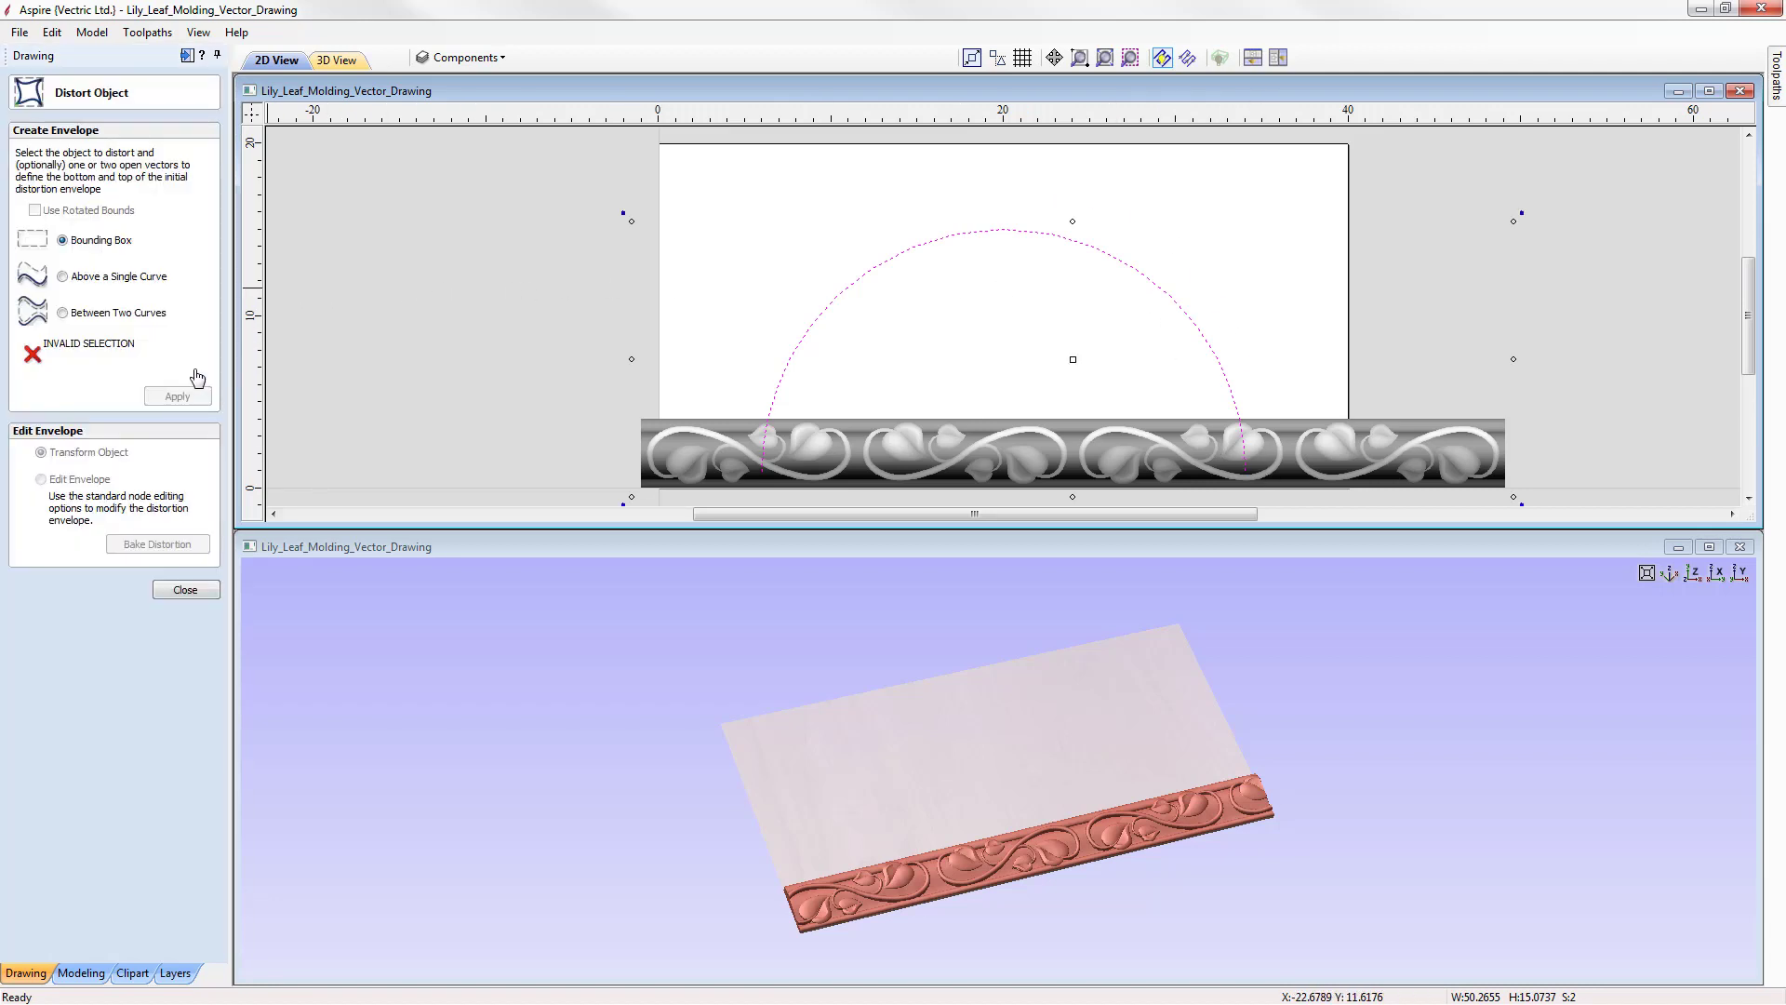
{"action": "left_click", "coordinate": [108, 278]}
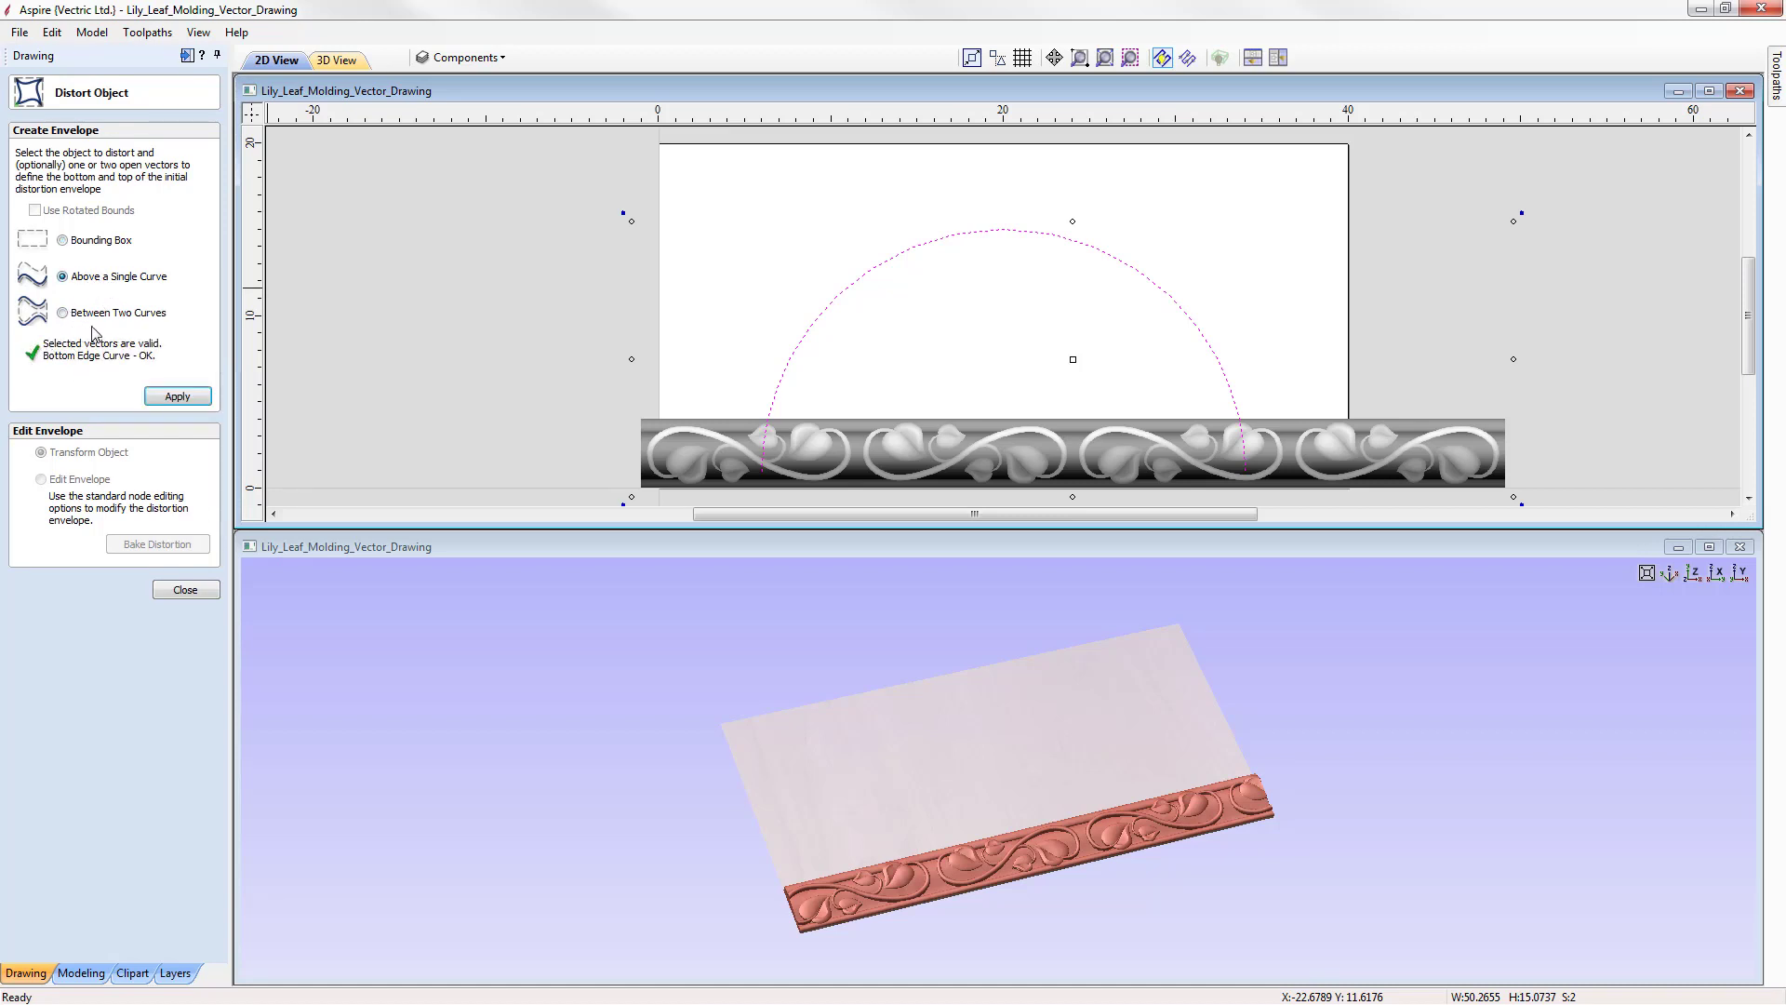
{"action": "left_click", "coordinate": [178, 398]}
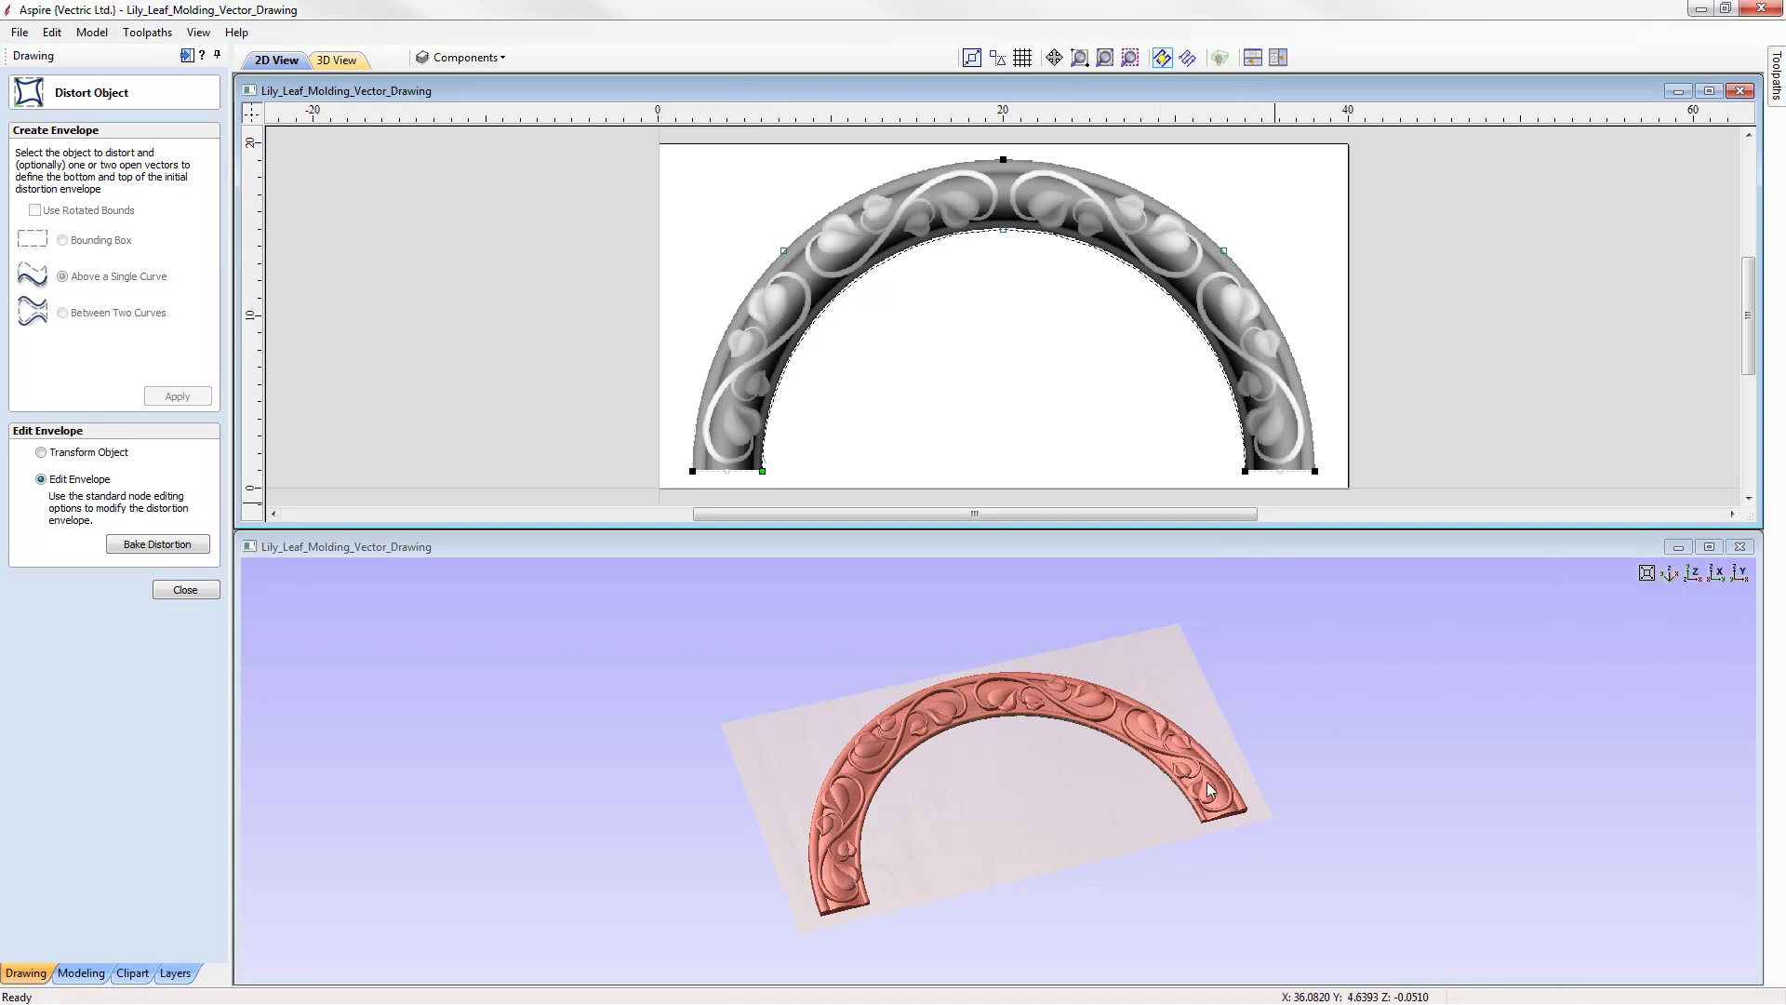
{"action": "left_click", "coordinate": [191, 591]}
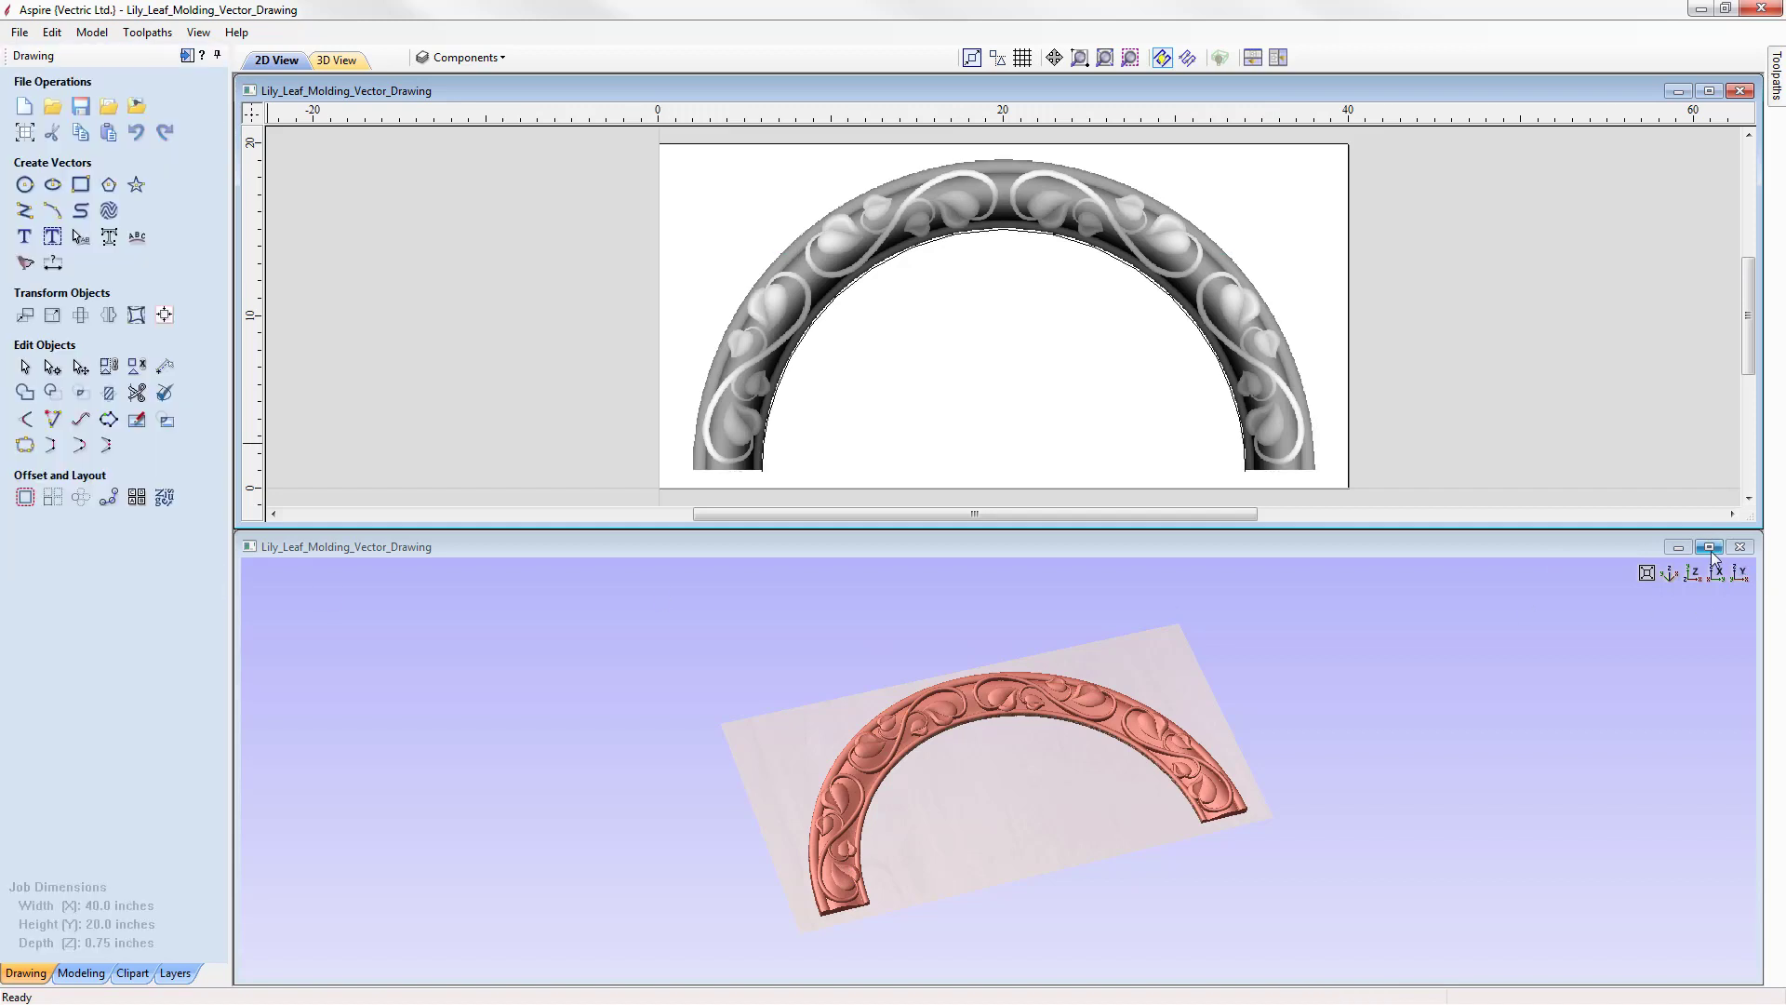
{"action": "left_click", "coordinate": [1711, 549]}
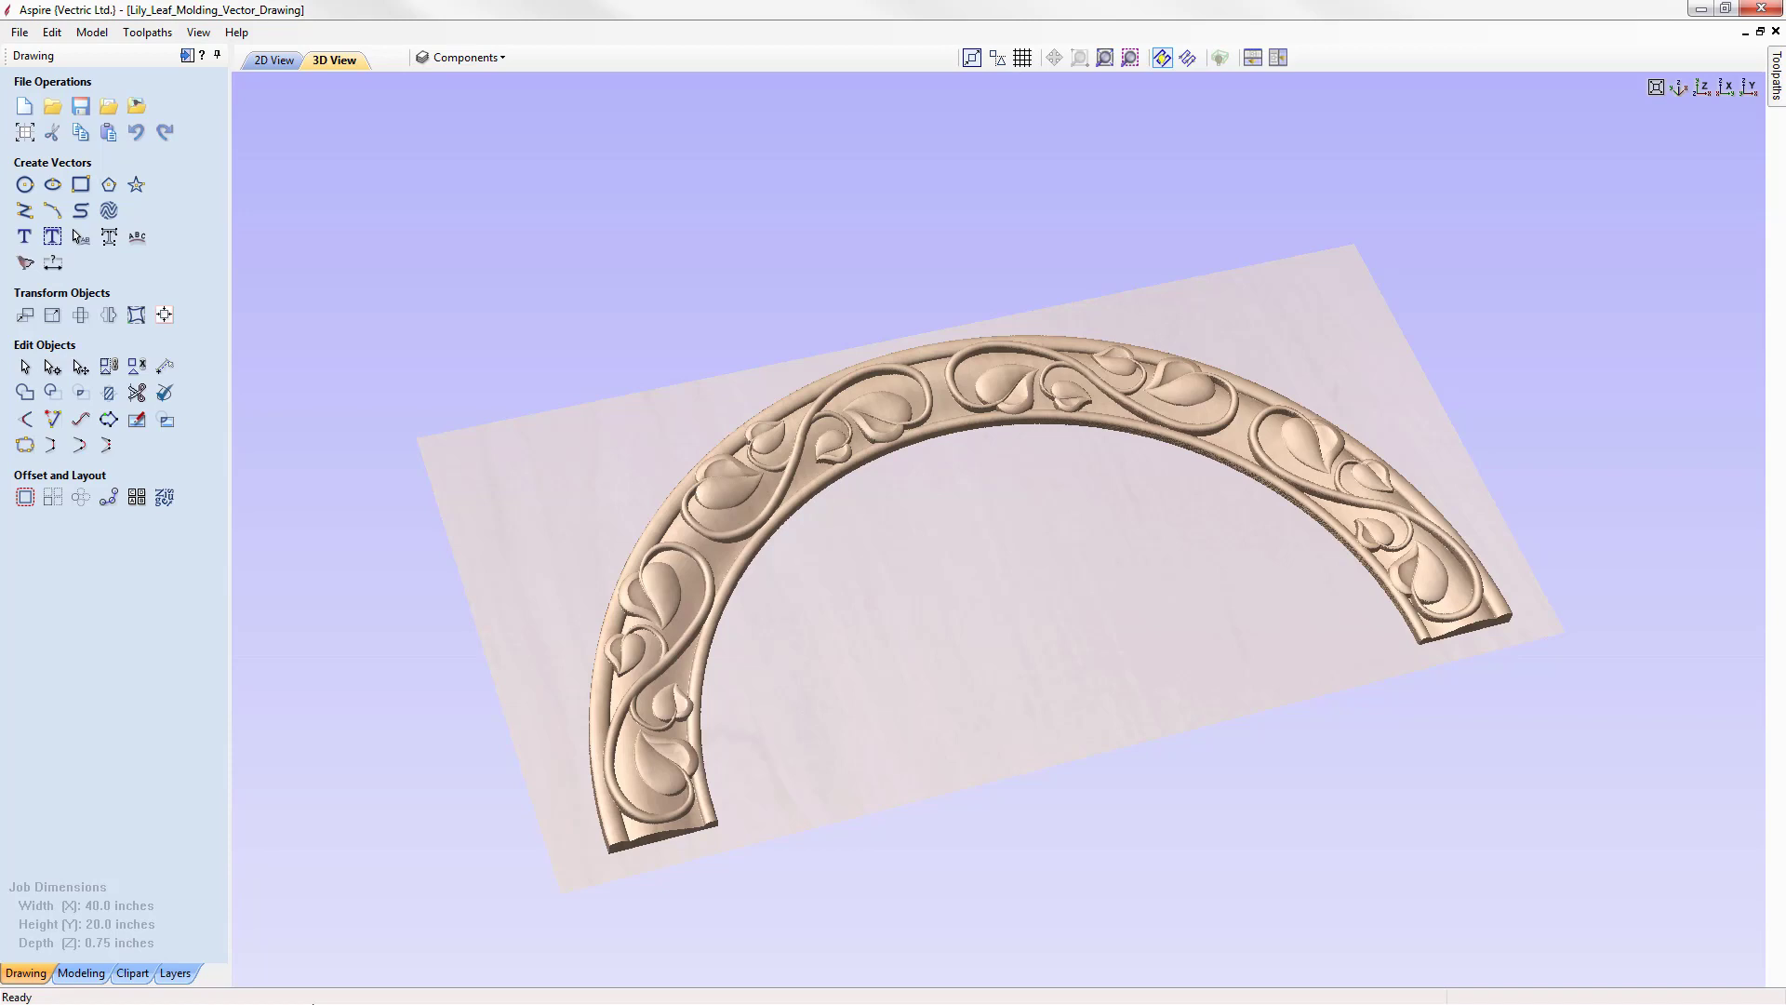
- Save the project as a new Aspire file named Lily_Leaf_Molding_3D_Modeling in the Lily_Leaf_Molding_FILES folder
{"action": "left_click", "coordinate": [19, 31]}
{"action": "left_click", "coordinate": [104, 137]}
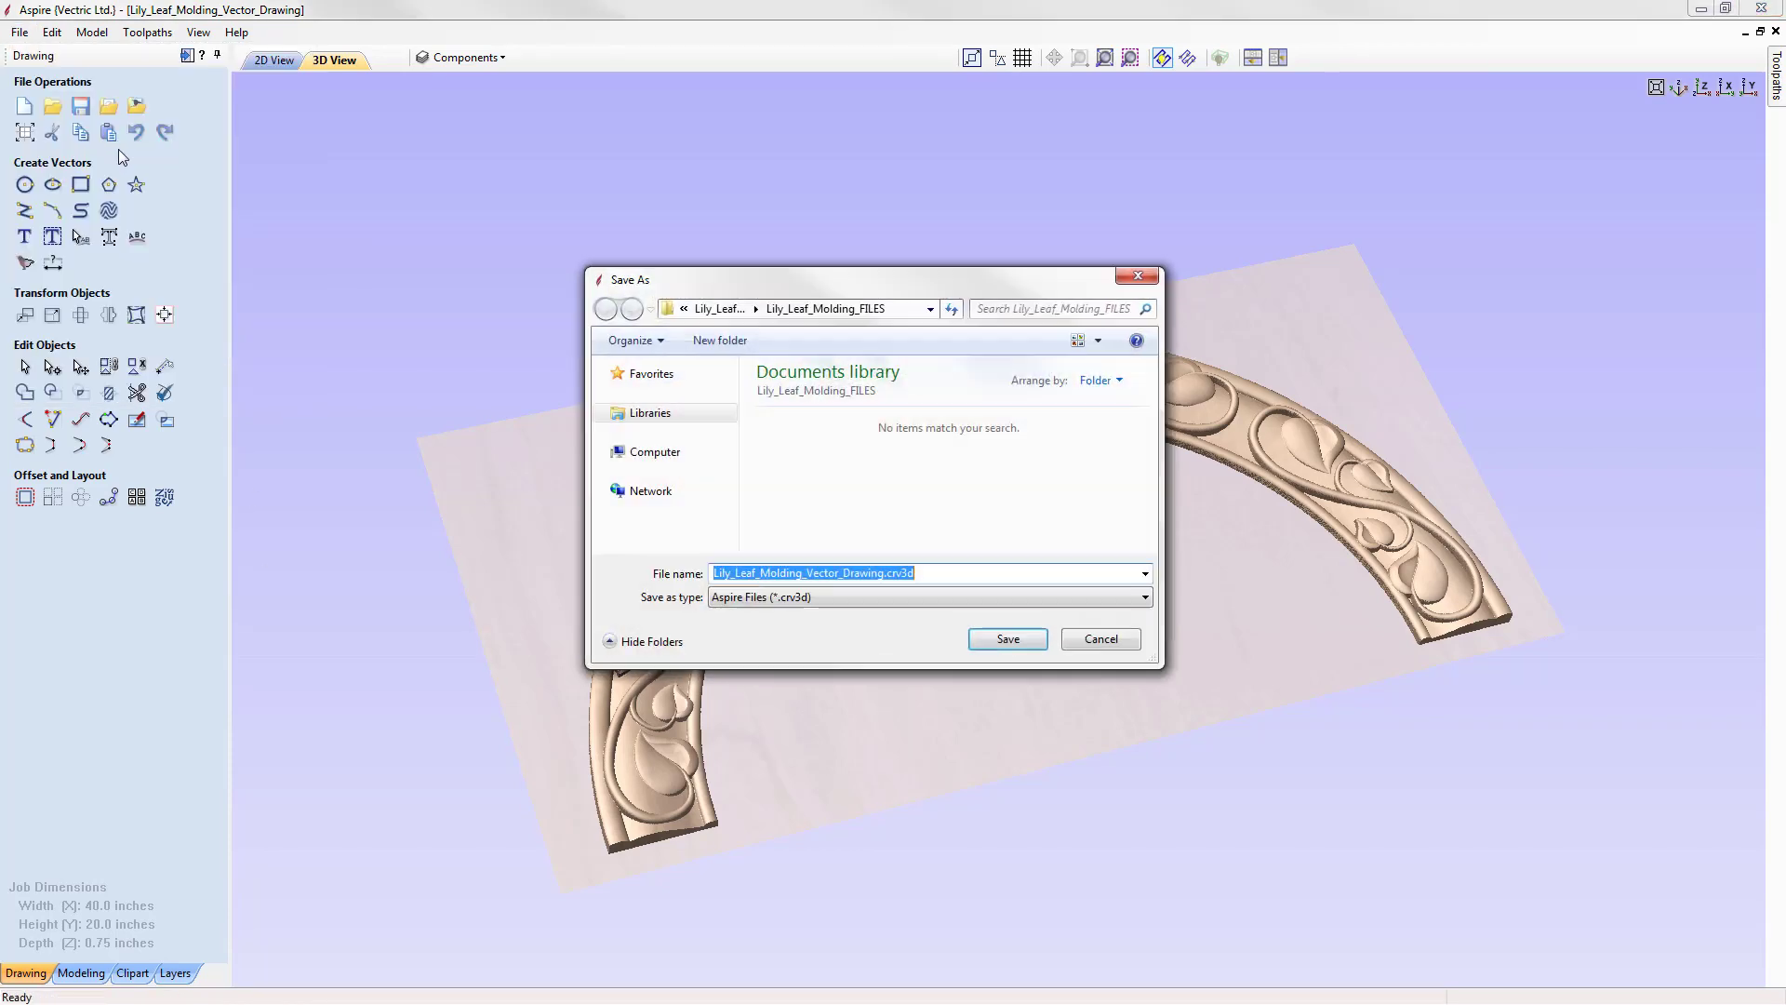
{"action": "right_click", "coordinate": [896, 577]}
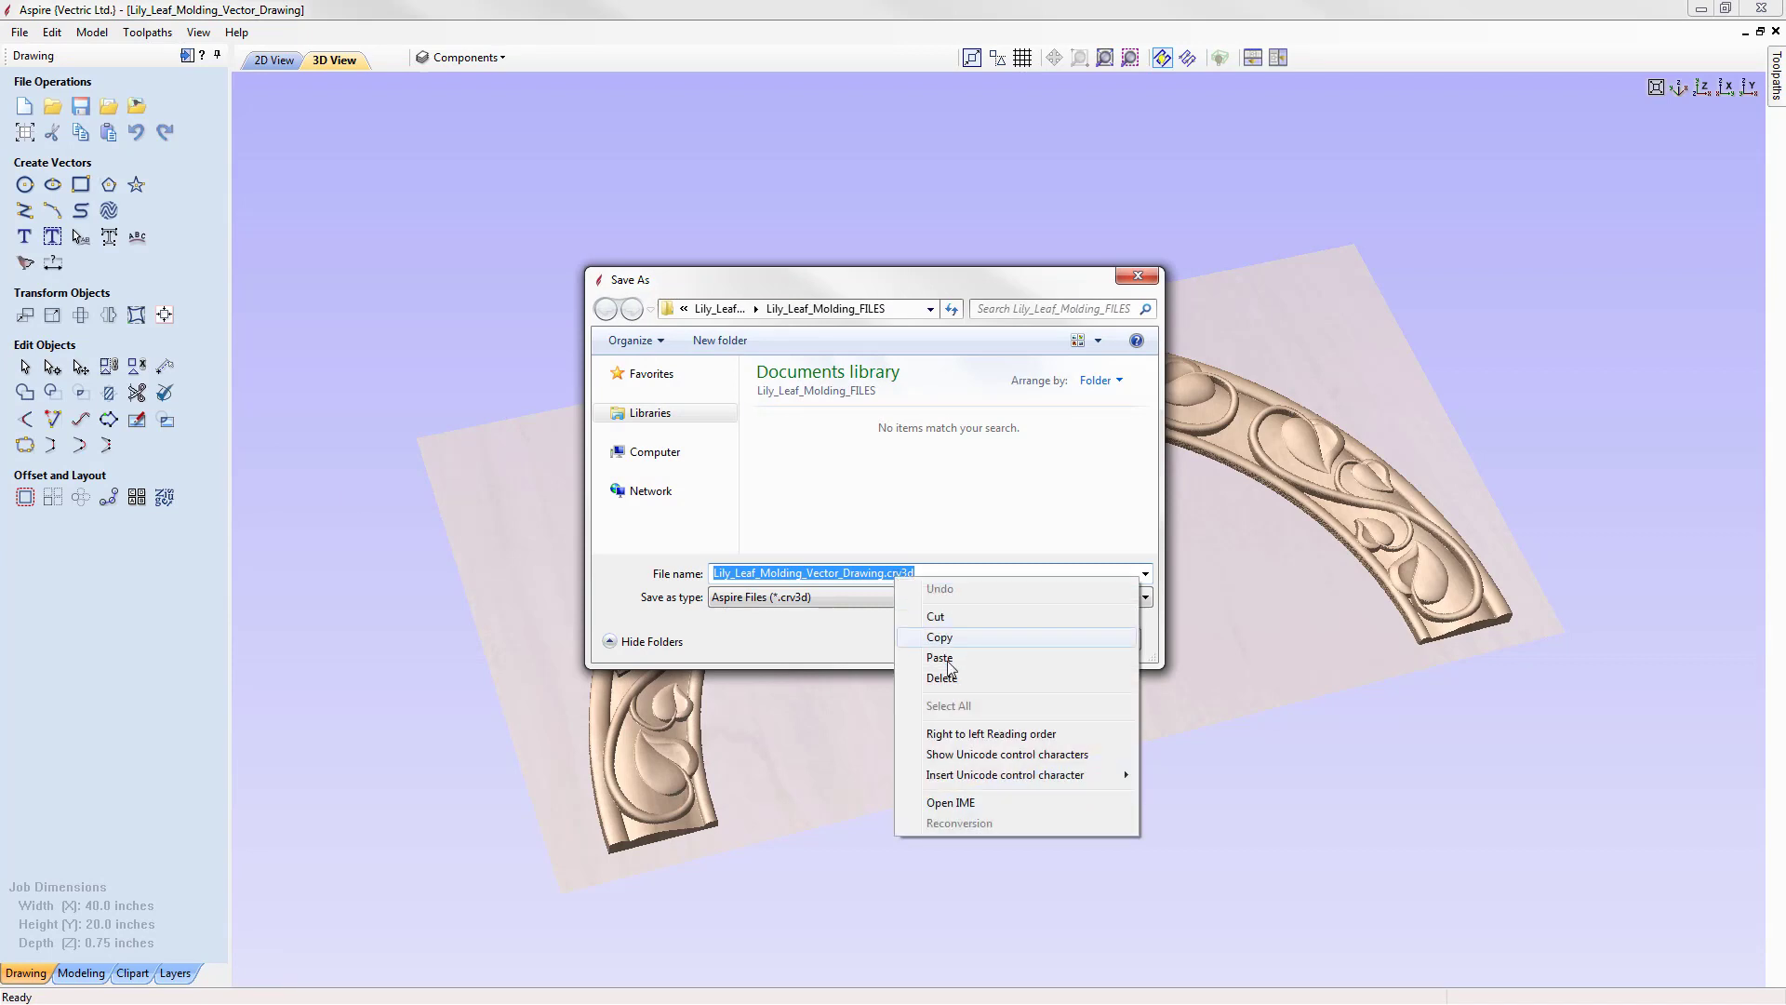
{"action": "left_click", "coordinate": [947, 663]}
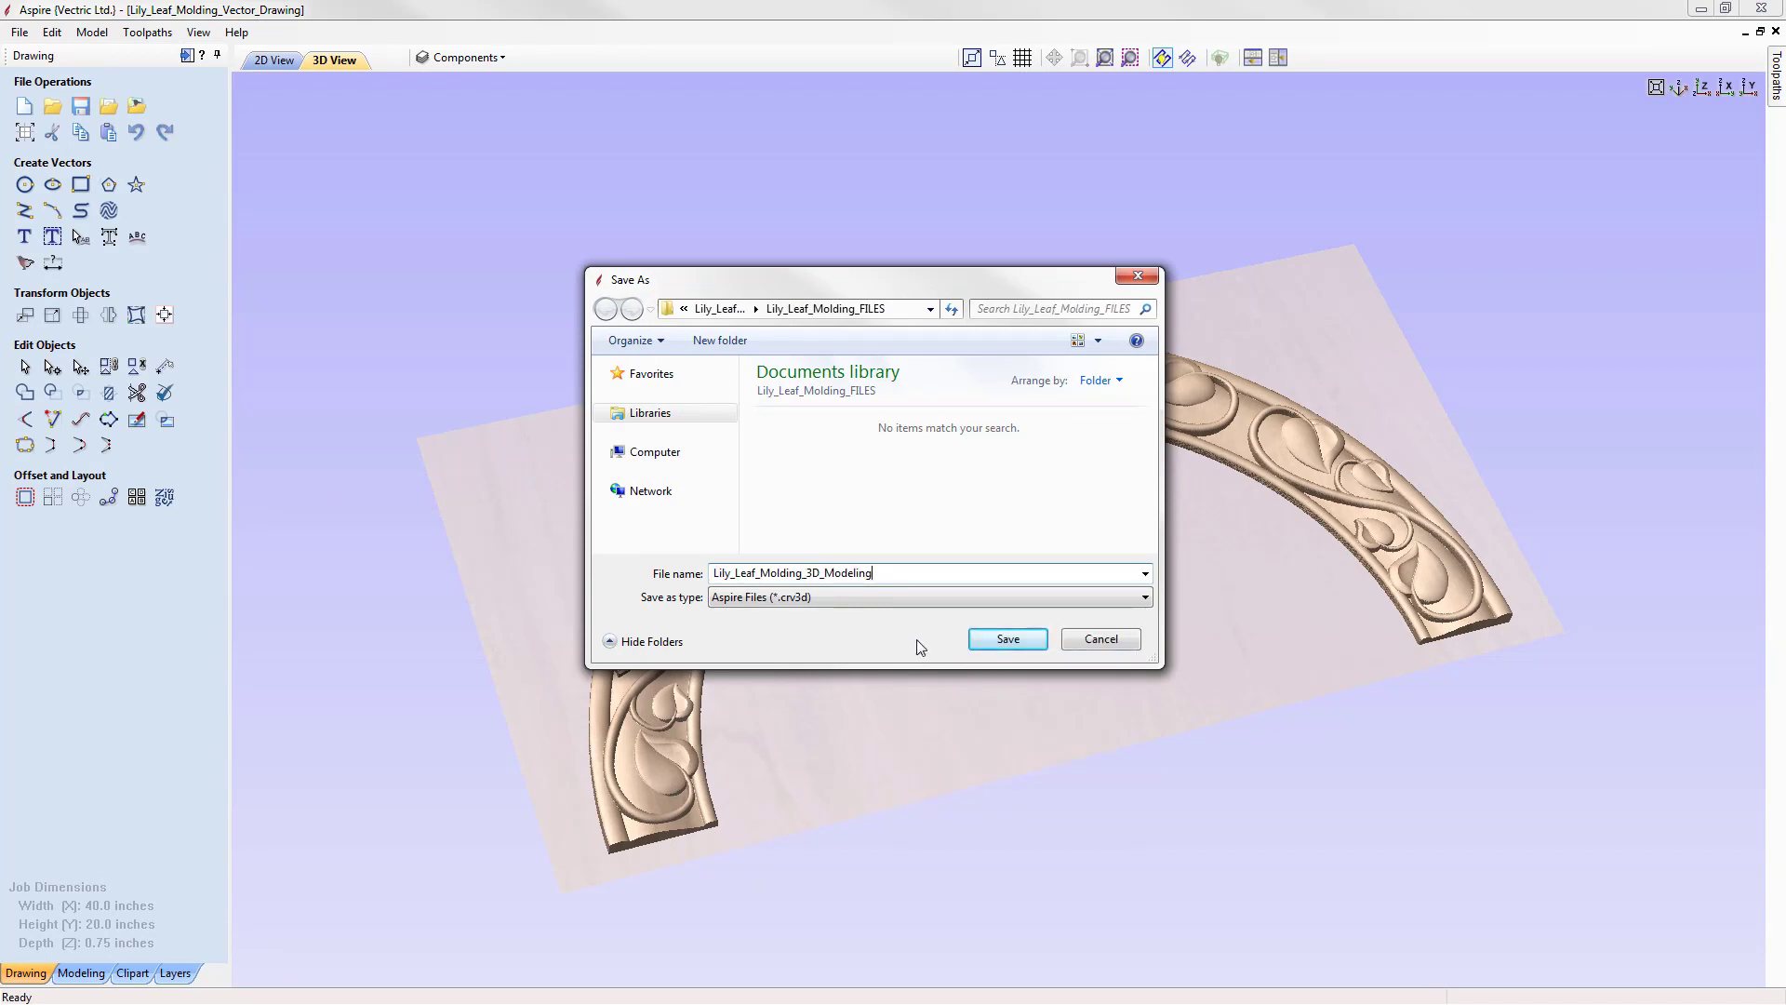
{"action": "left_click", "coordinate": [1019, 642]}
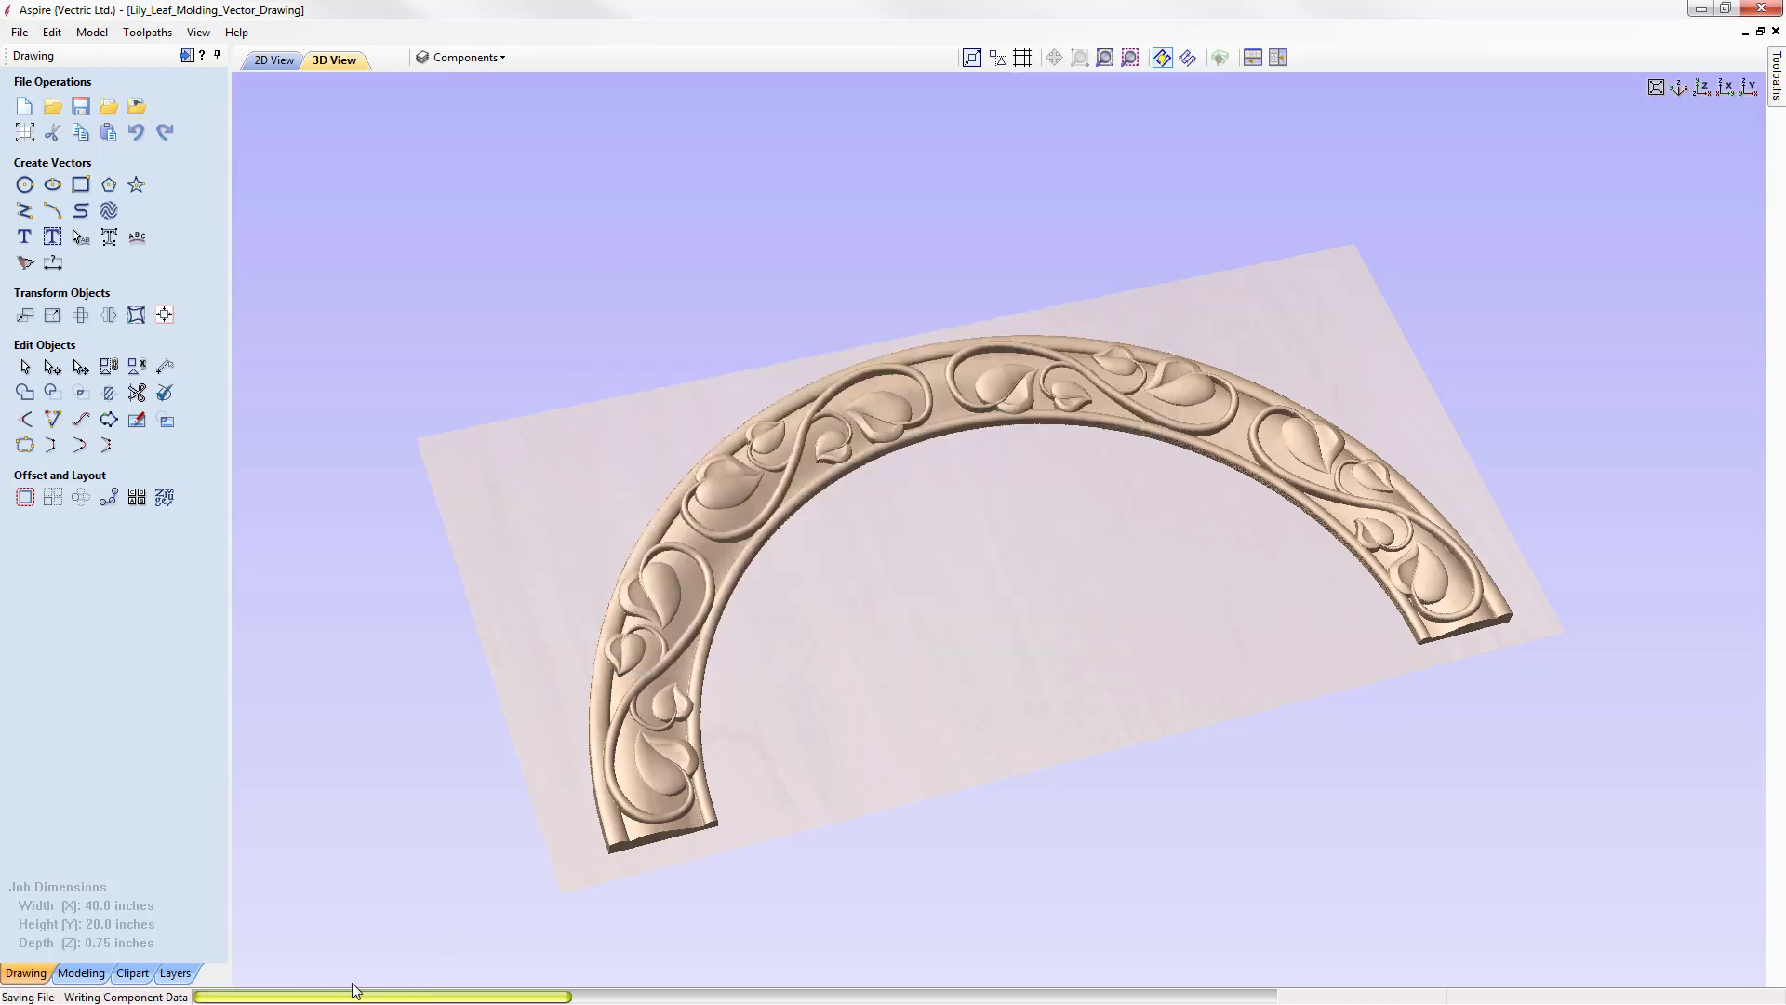